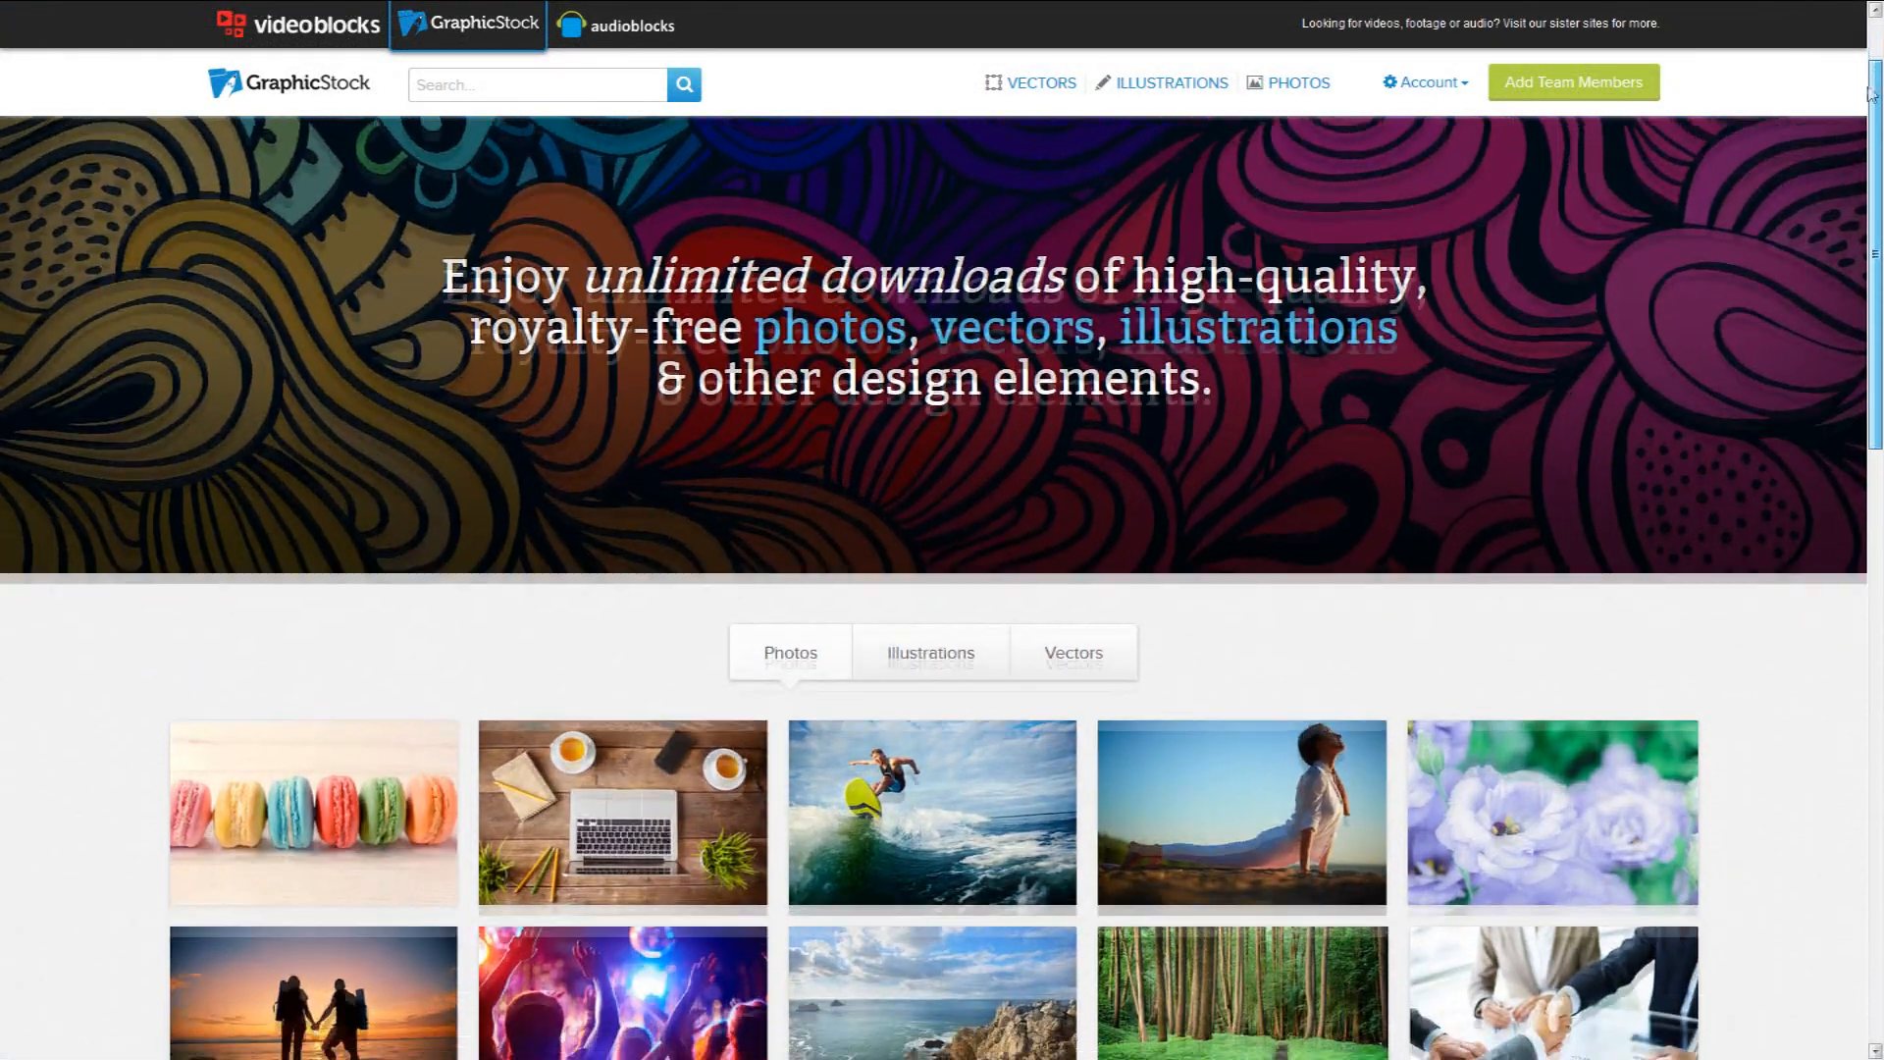
Browse the featured photos, illustrations and vectors on the GraphicStock home page
{"action": "left_click_drag", "start_coordinate": [1870, 94], "coordinate": [1869, 237]}
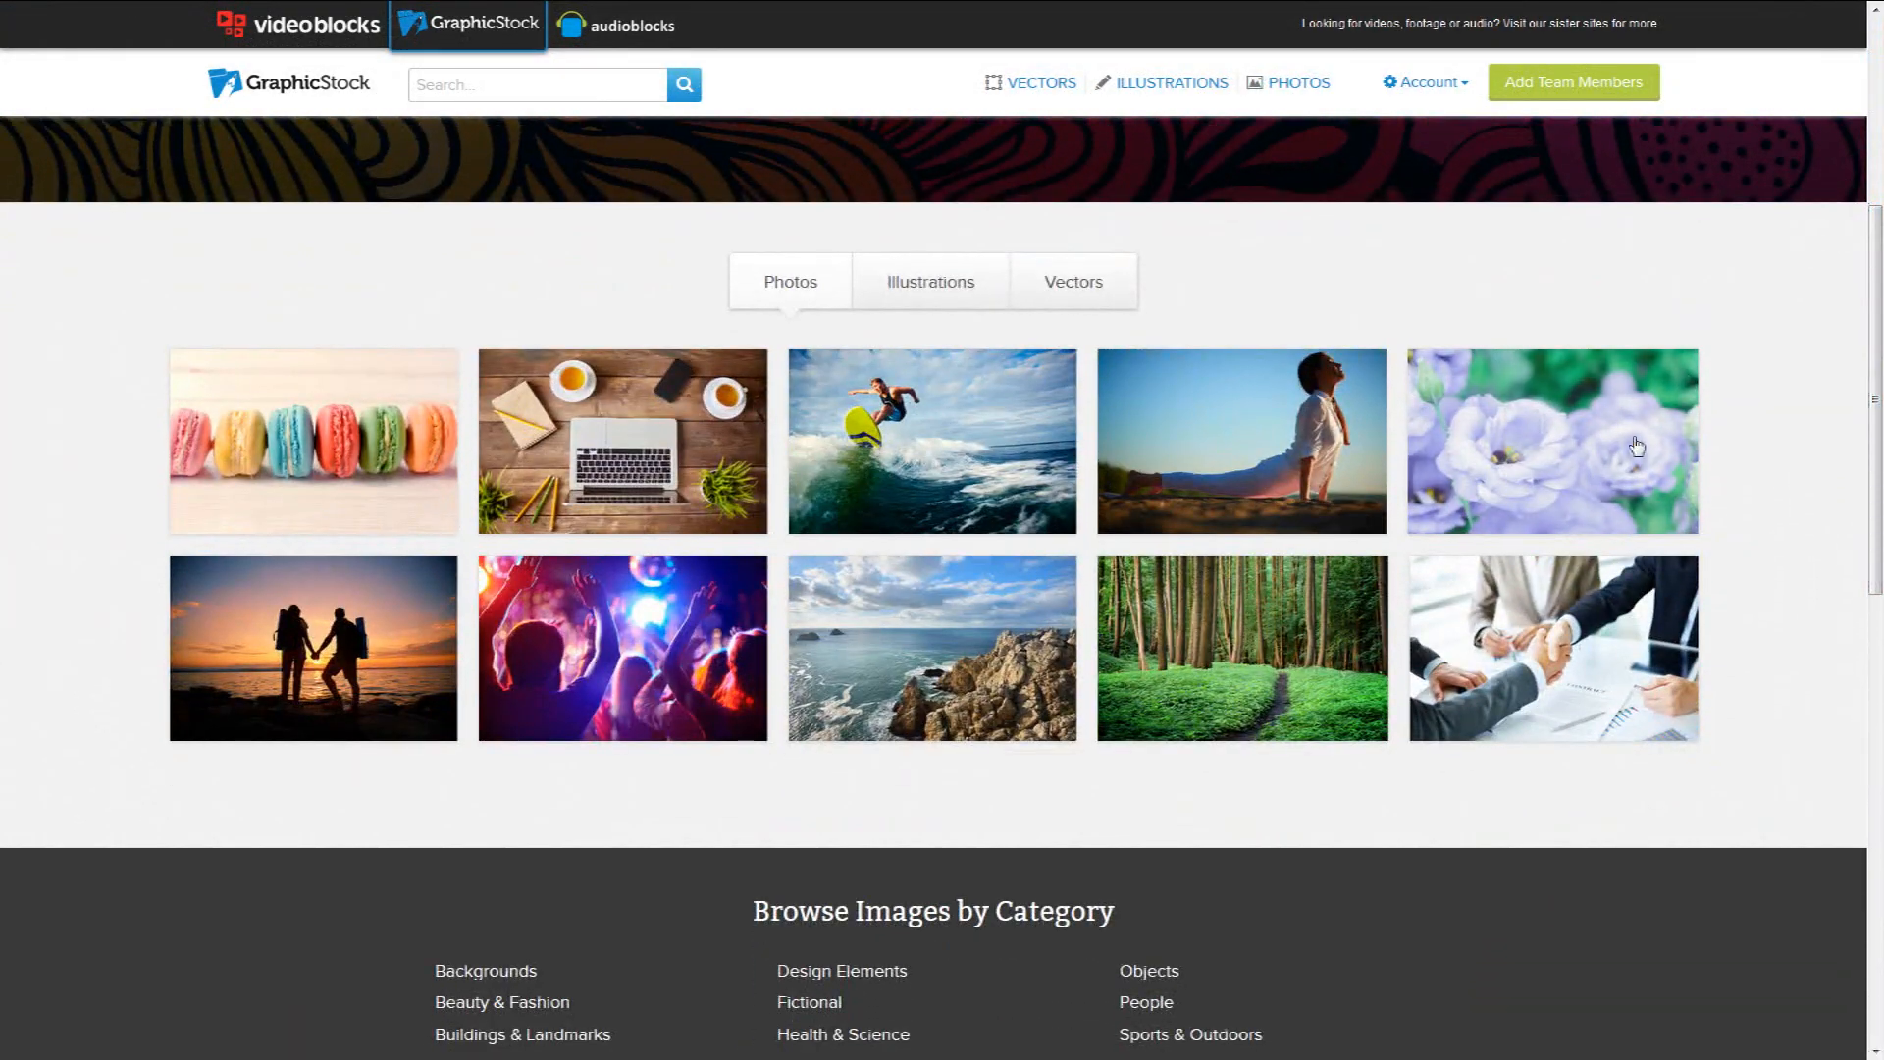
{"action": "left_click", "coordinate": [914, 312]}
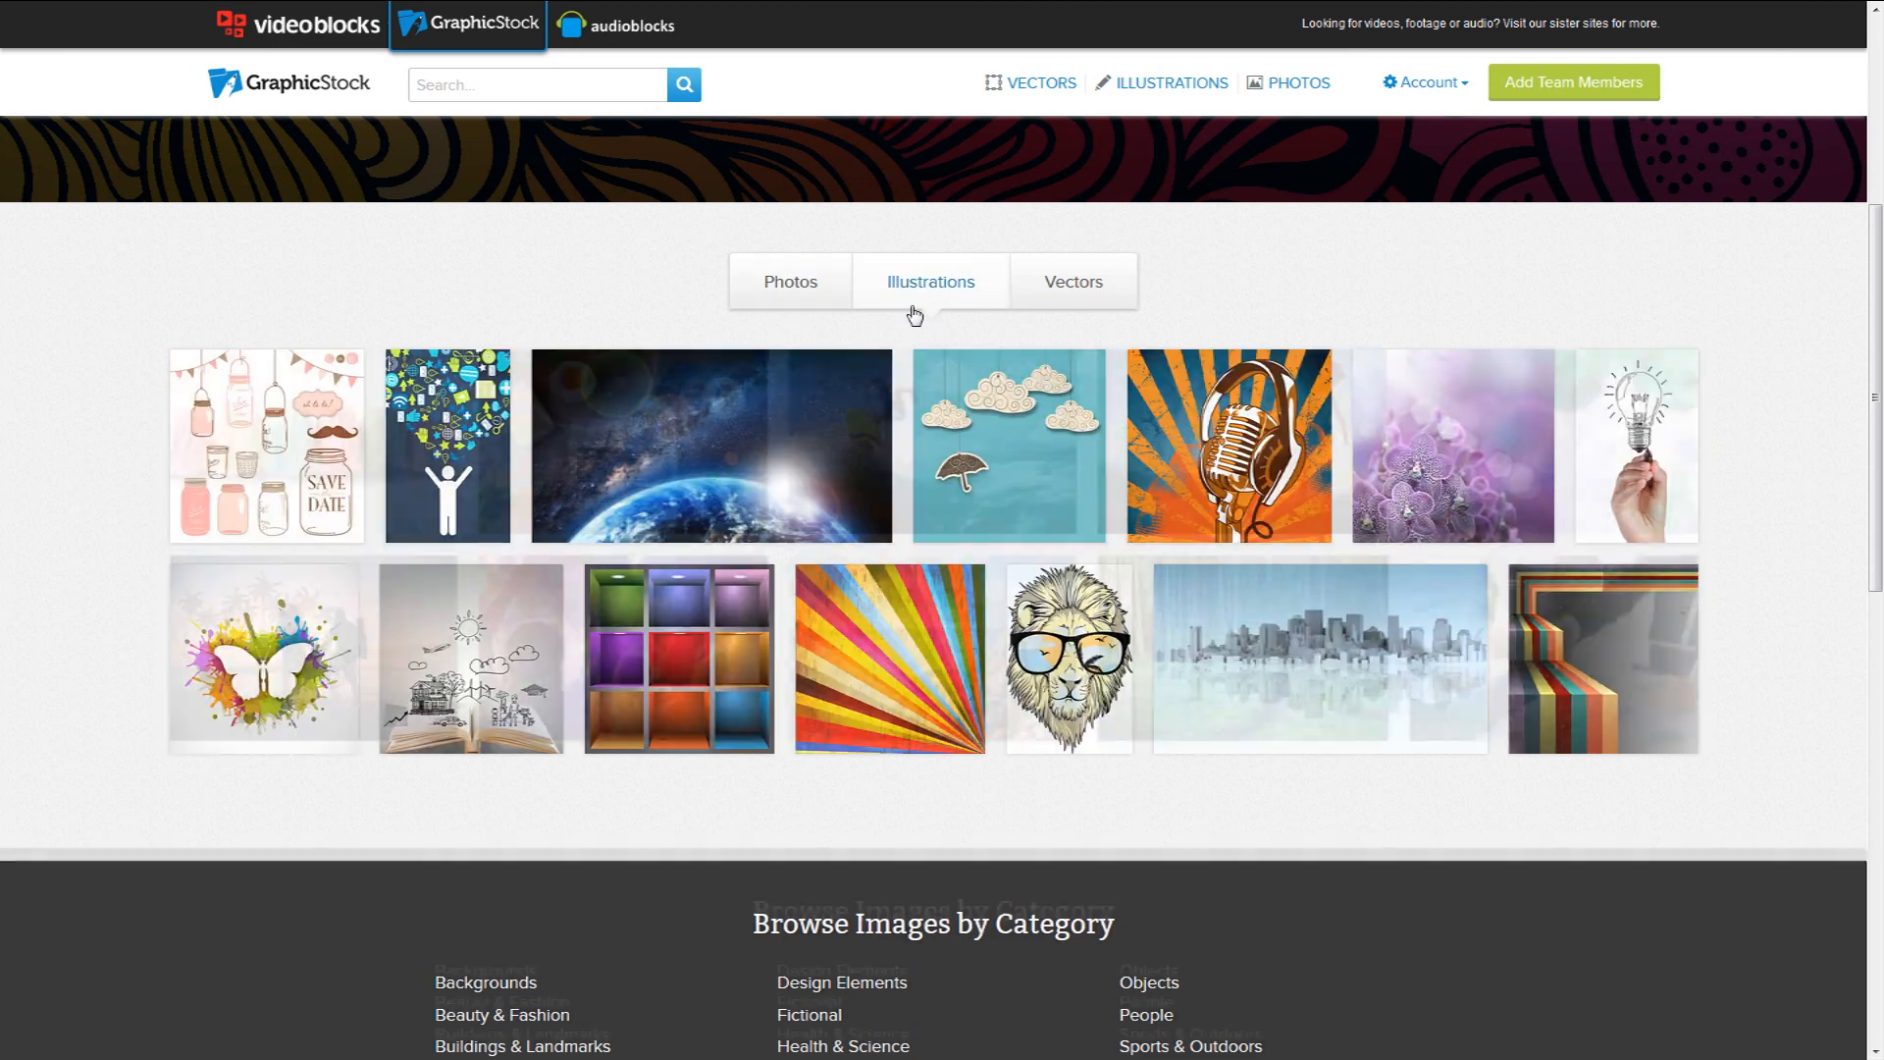
{"action": "scroll", "coordinate": [999, 453], "scroll_direction": "down", "scroll_amount": 1}
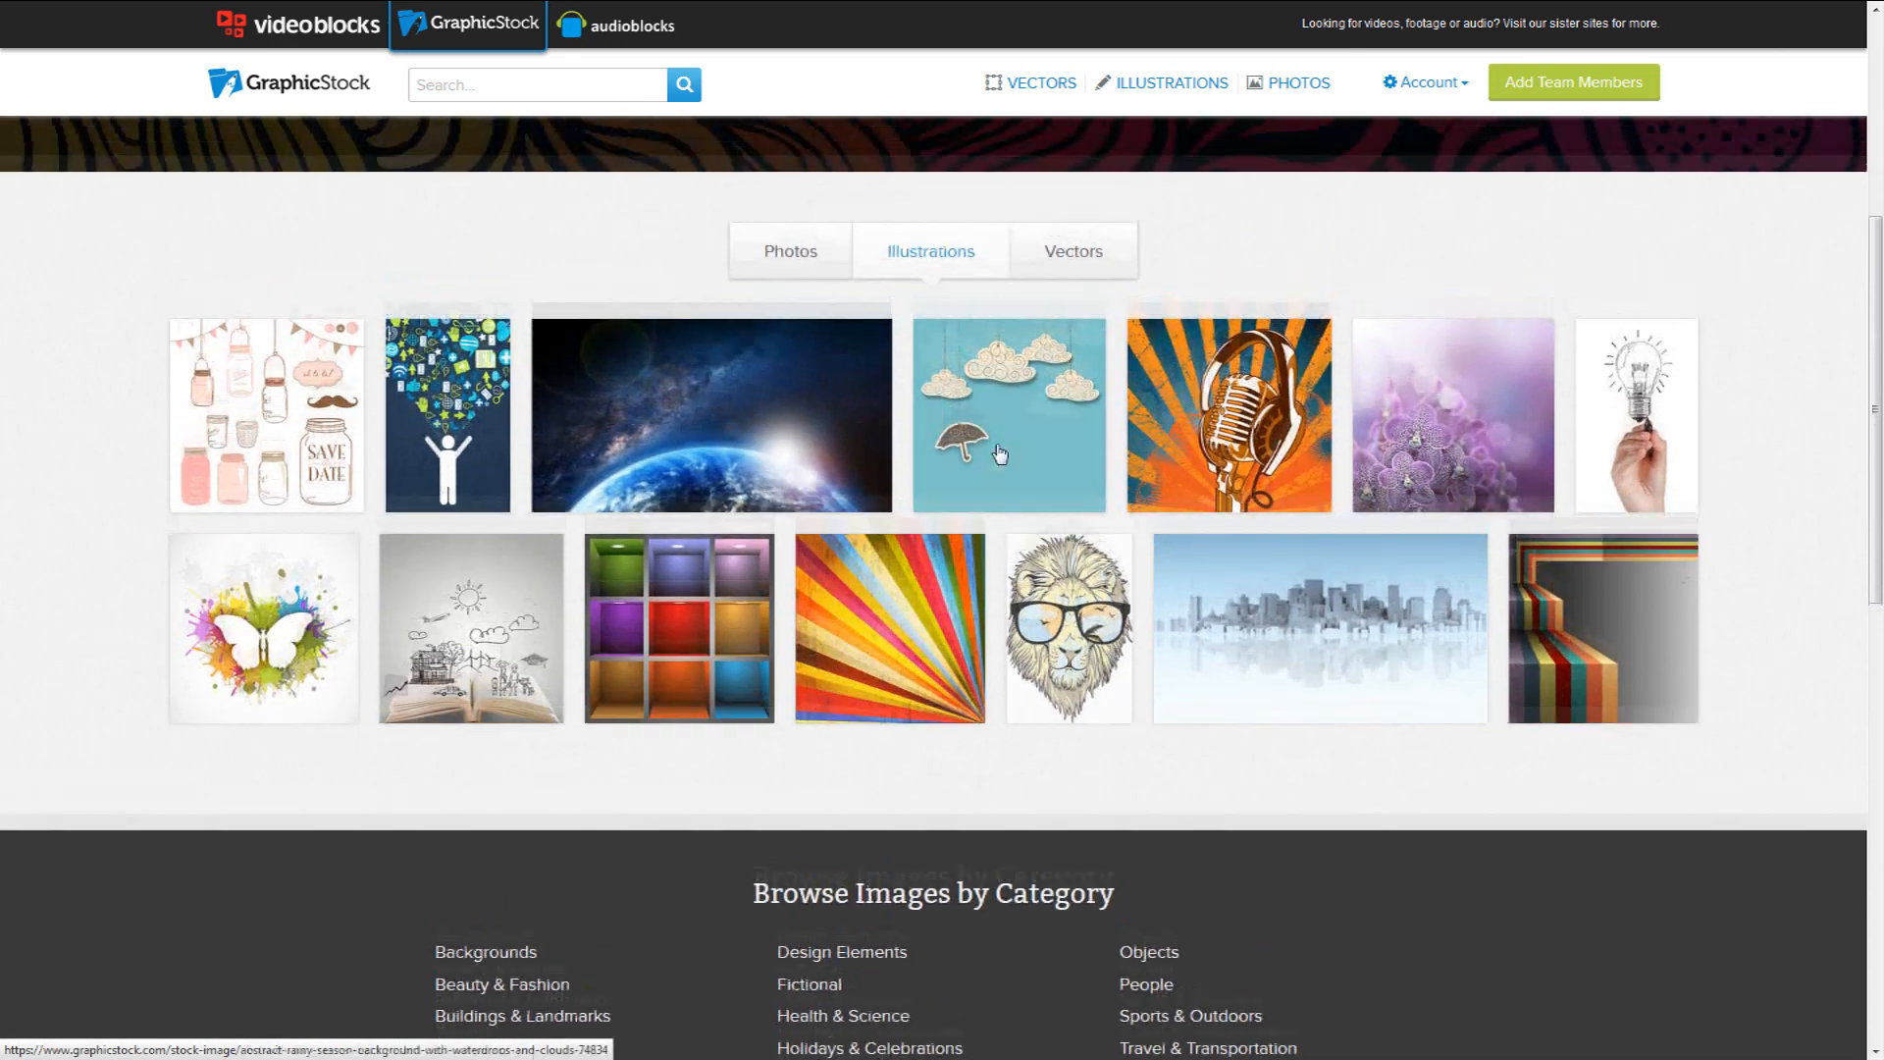
{"action": "scroll", "coordinate": [999, 453], "scroll_direction": "up", "scroll_amount": 1}
{"action": "left_click", "coordinate": [1045, 284]}
{"action": "scroll", "coordinate": [1278, 665], "scroll_direction": "up", "scroll_amount": 2}
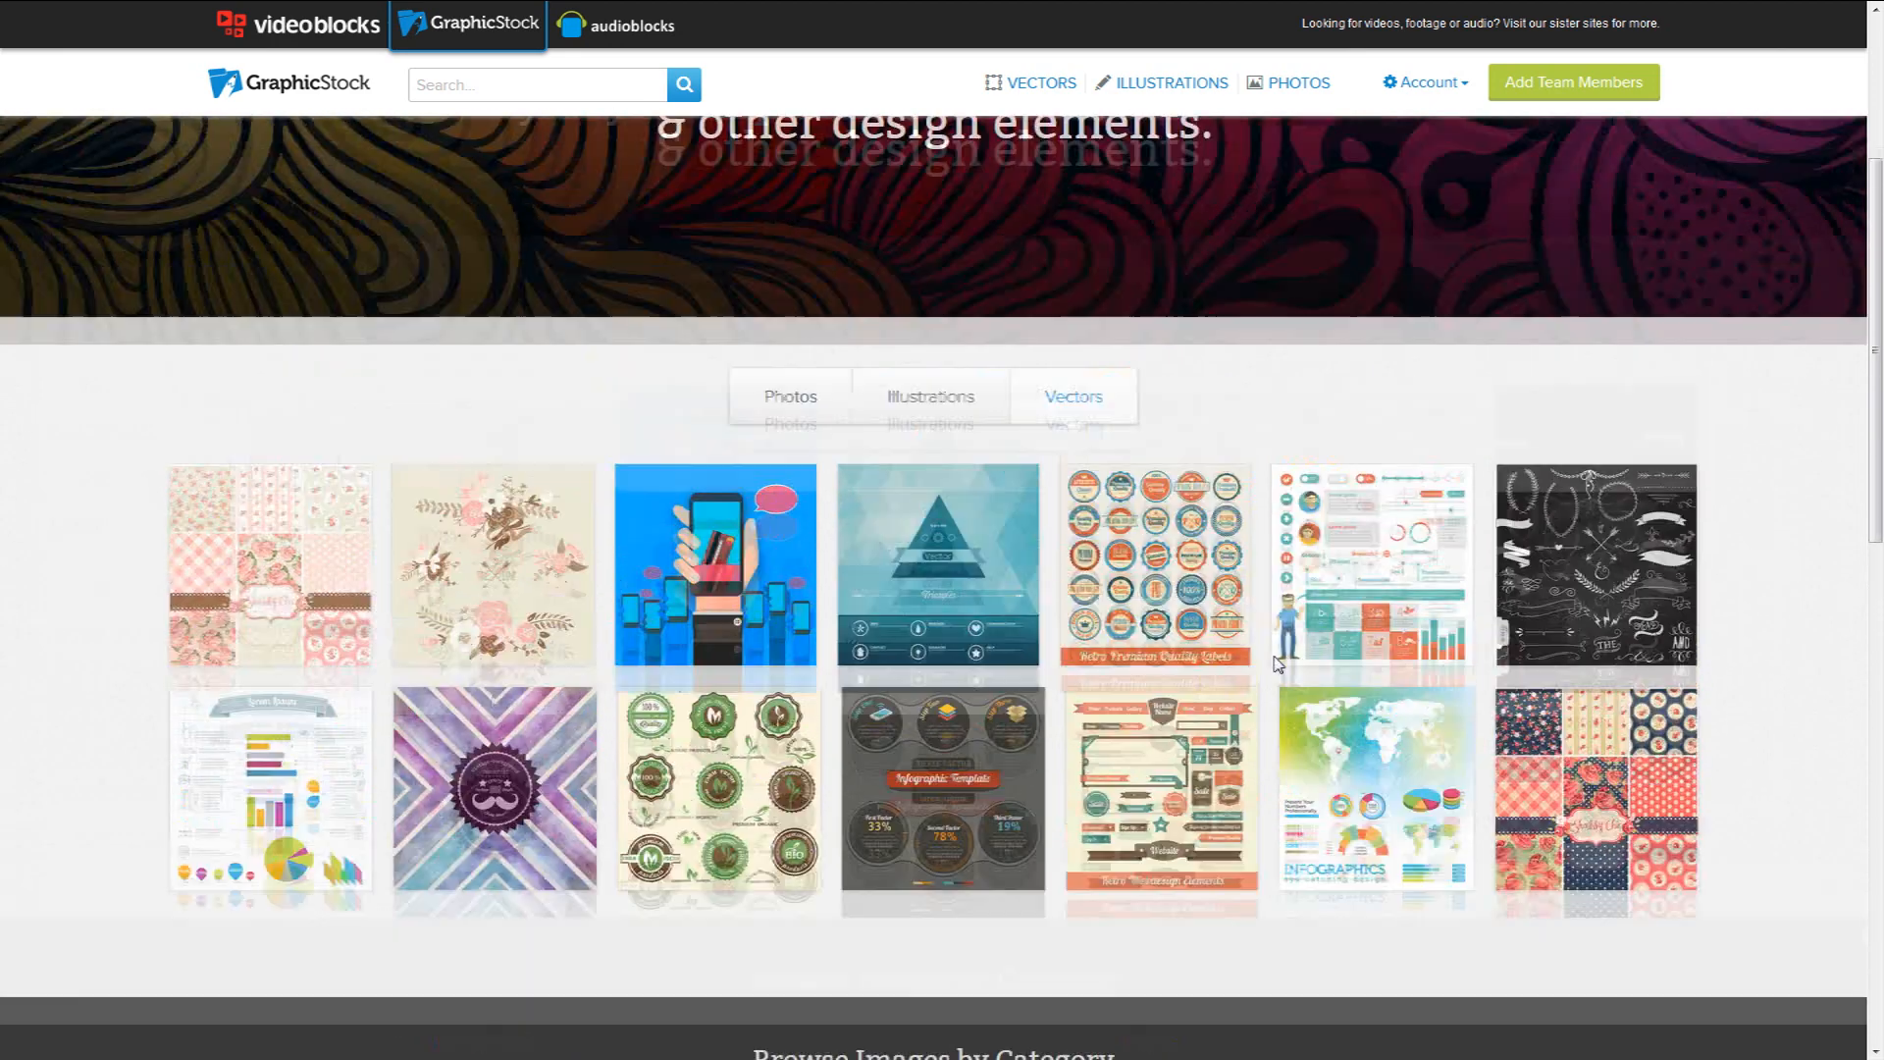
{"action": "scroll", "coordinate": [1278, 664], "scroll_direction": "up", "scroll_amount": 3}
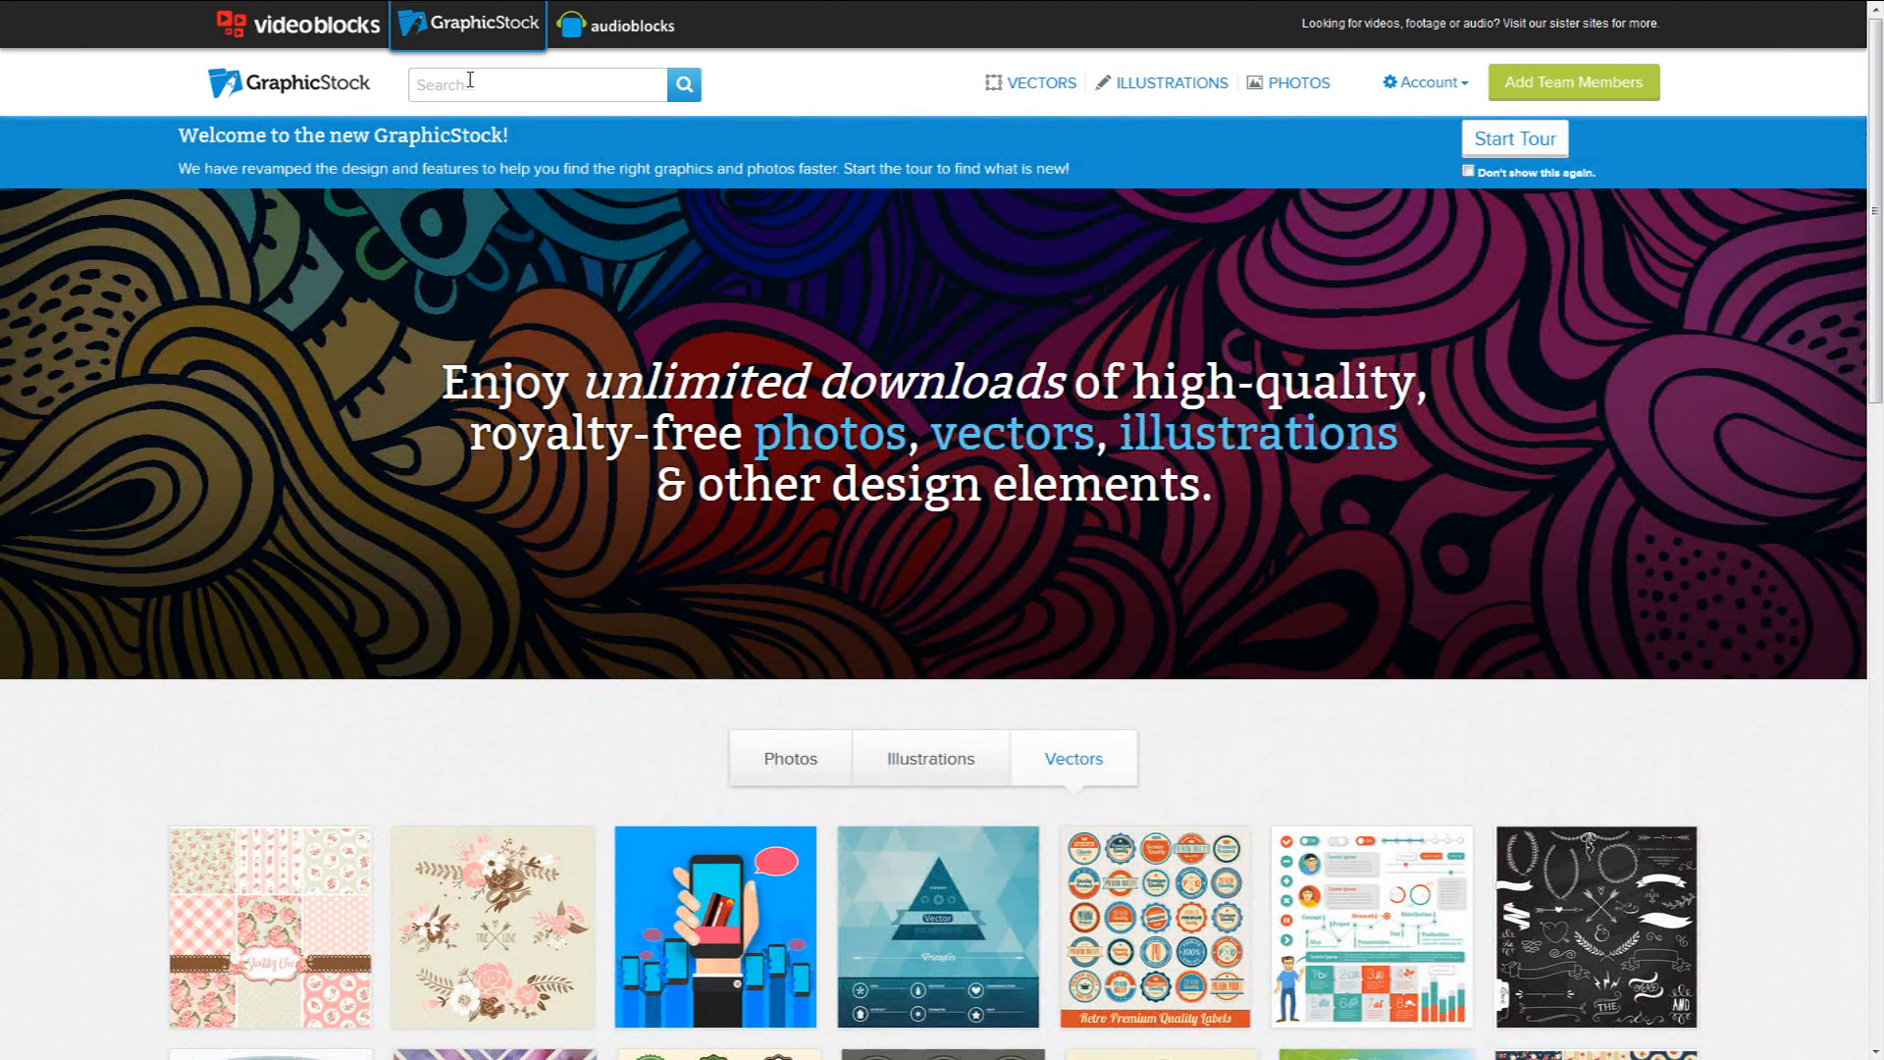
Search the GraphicStock library for "fire"
{"action": "left_click", "coordinate": [470, 82]}
{"action": "type", "text": "fire"}
{"action": "key", "text": "Return"}
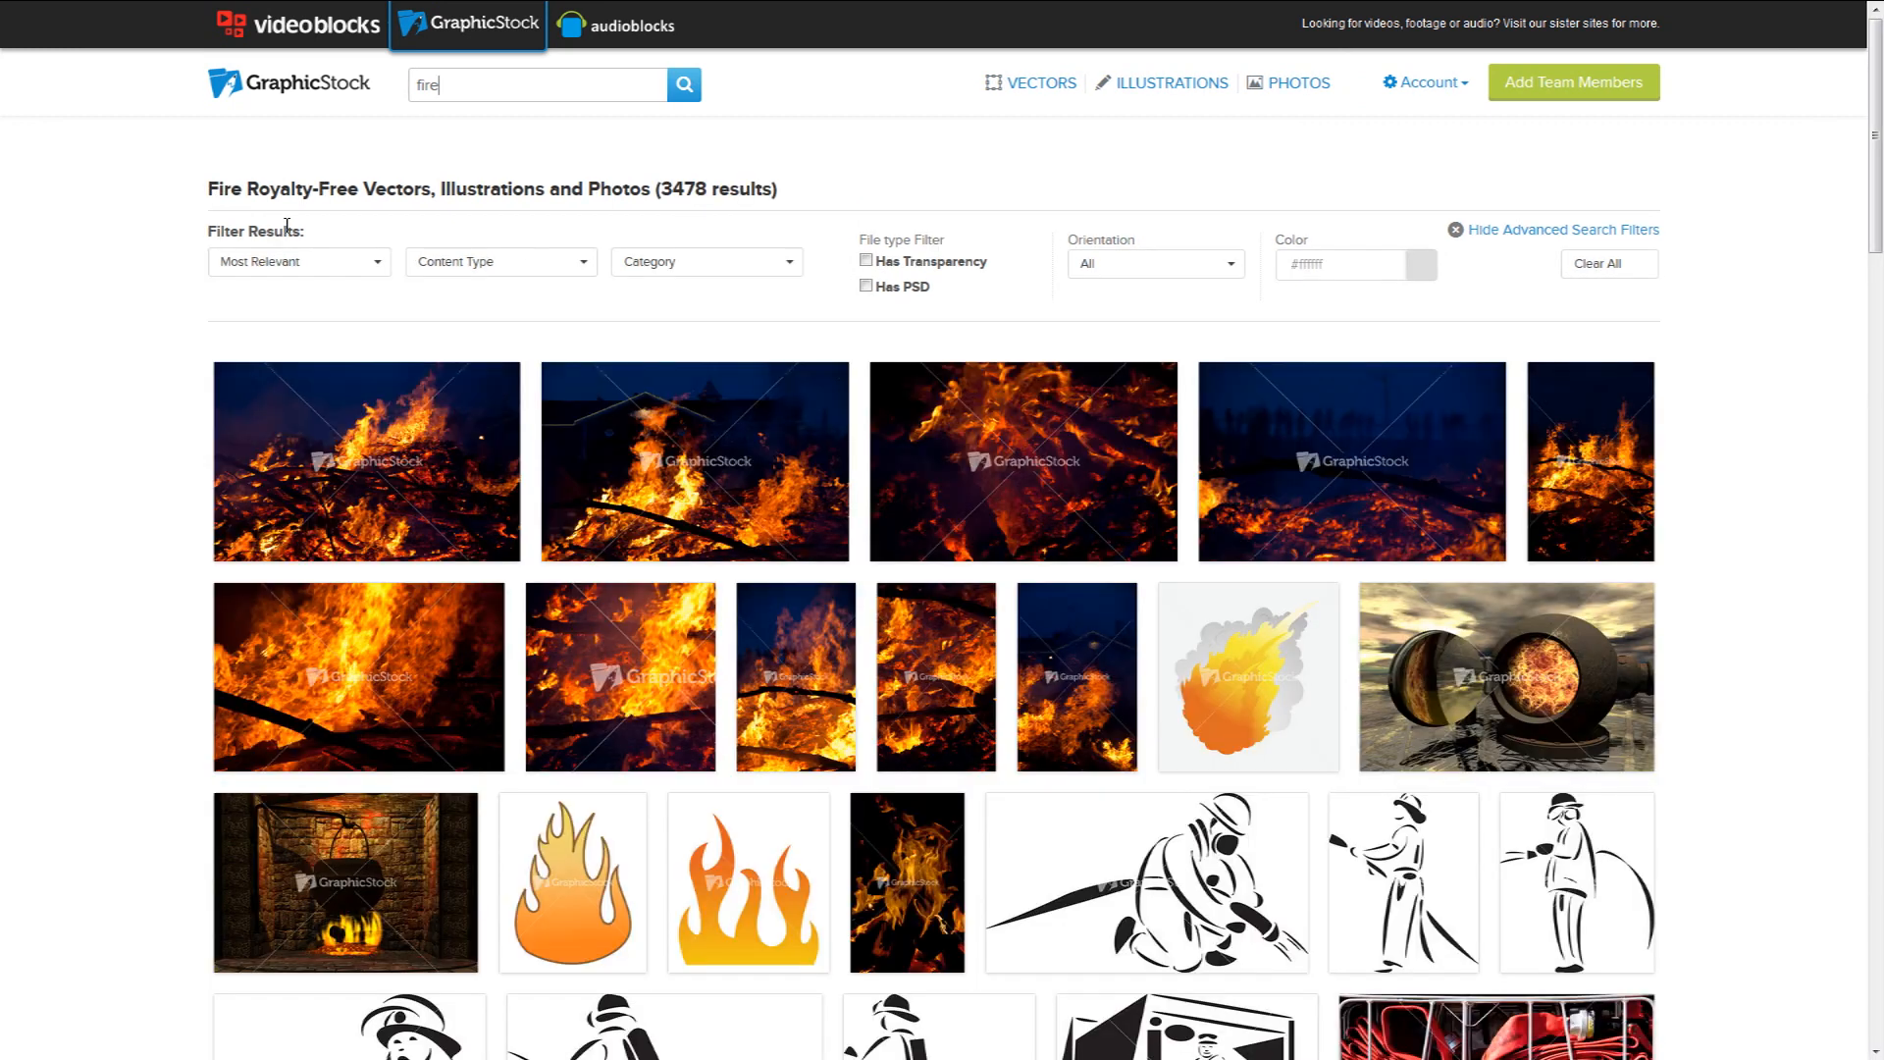
Examine the sorting, content type, category and color filters, and try the Has PSD filter on the fire results
{"action": "left_click", "coordinate": [332, 262]}
{"action": "left_click", "coordinate": [441, 265]}
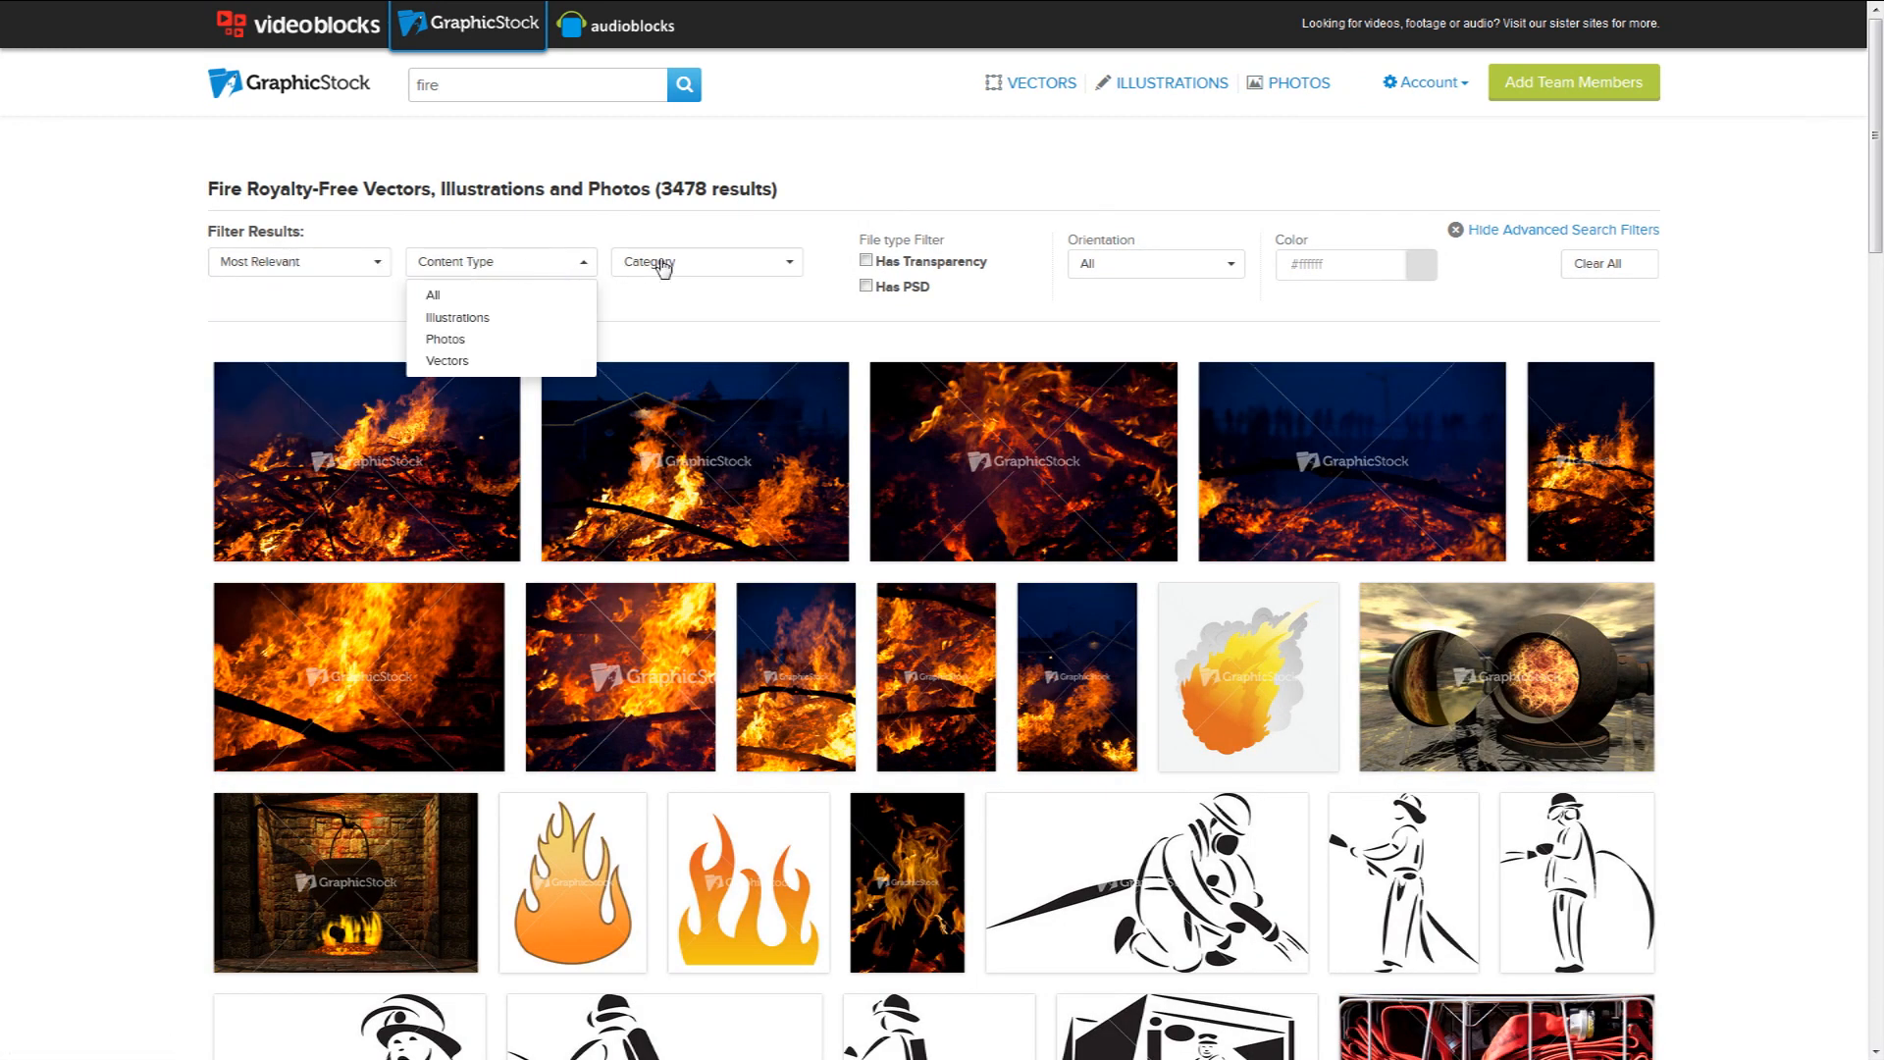
{"action": "left_click", "coordinate": [657, 265]}
{"action": "left_click", "coordinate": [865, 285]}
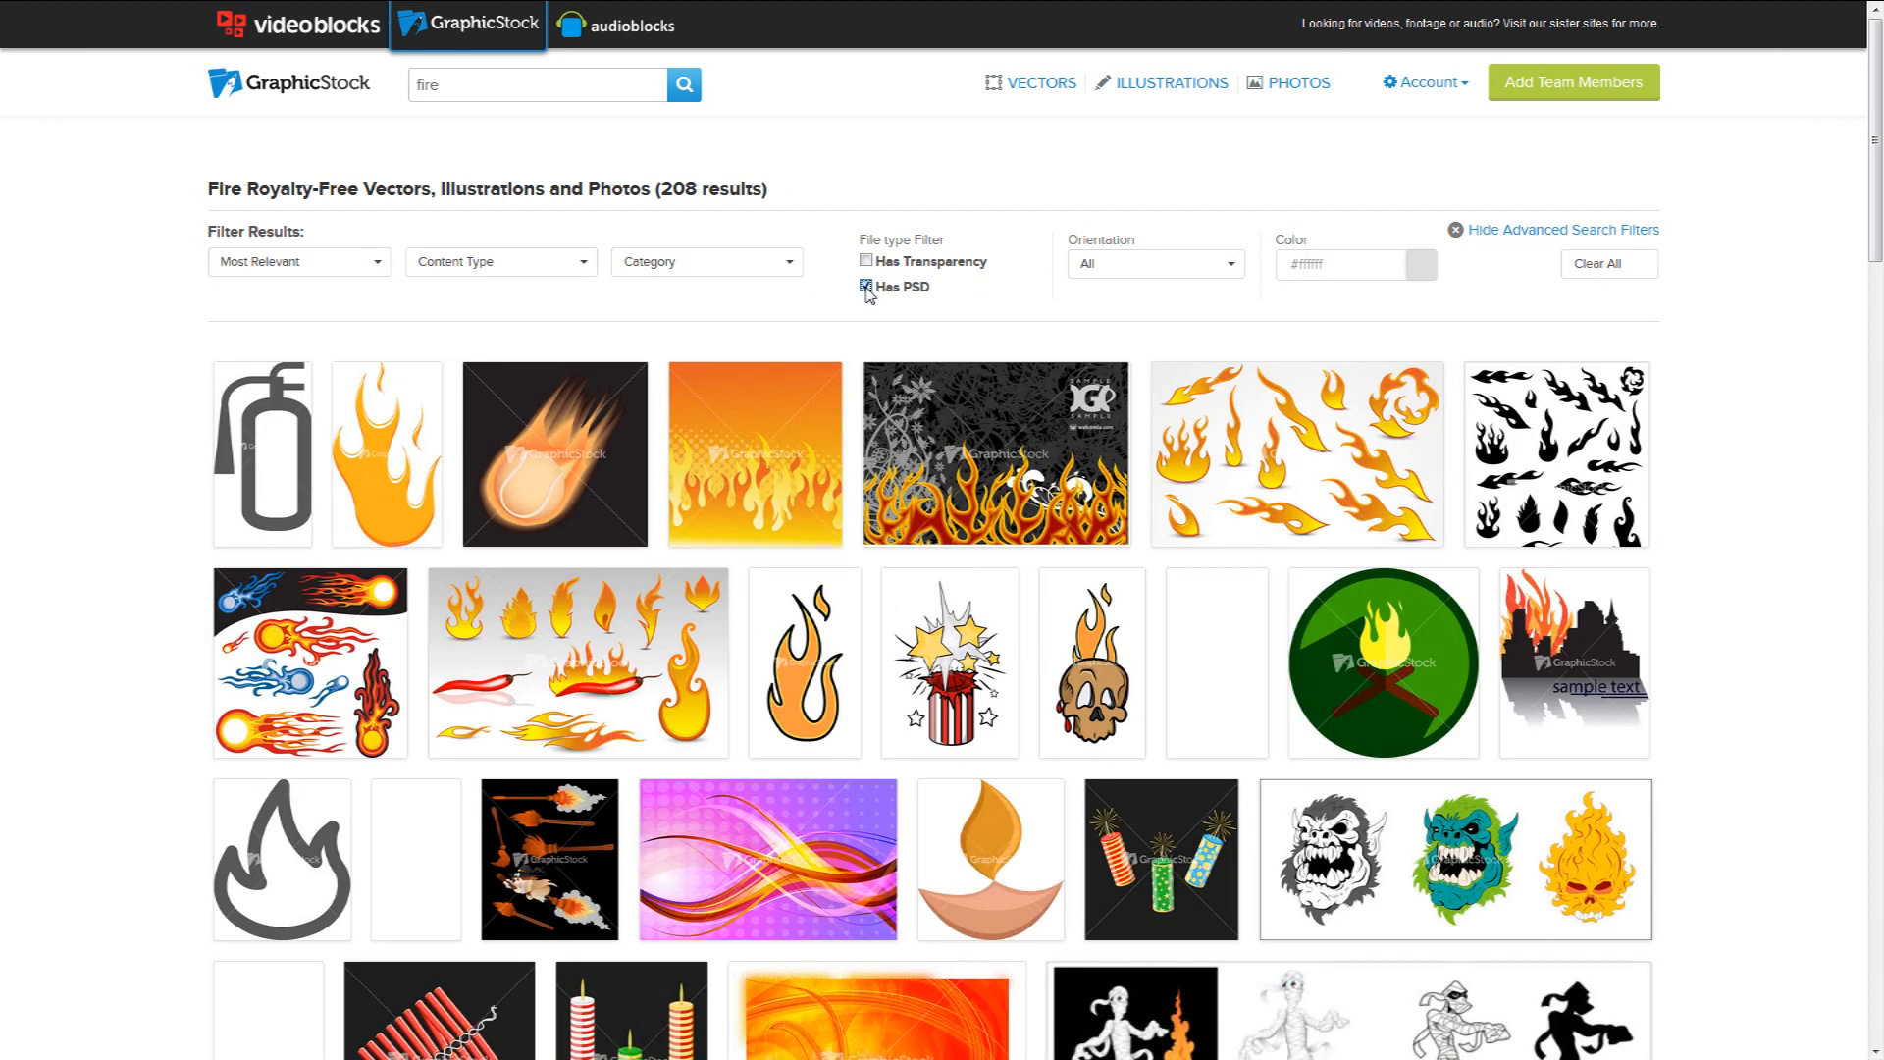
{"action": "left_click", "coordinate": [866, 286]}
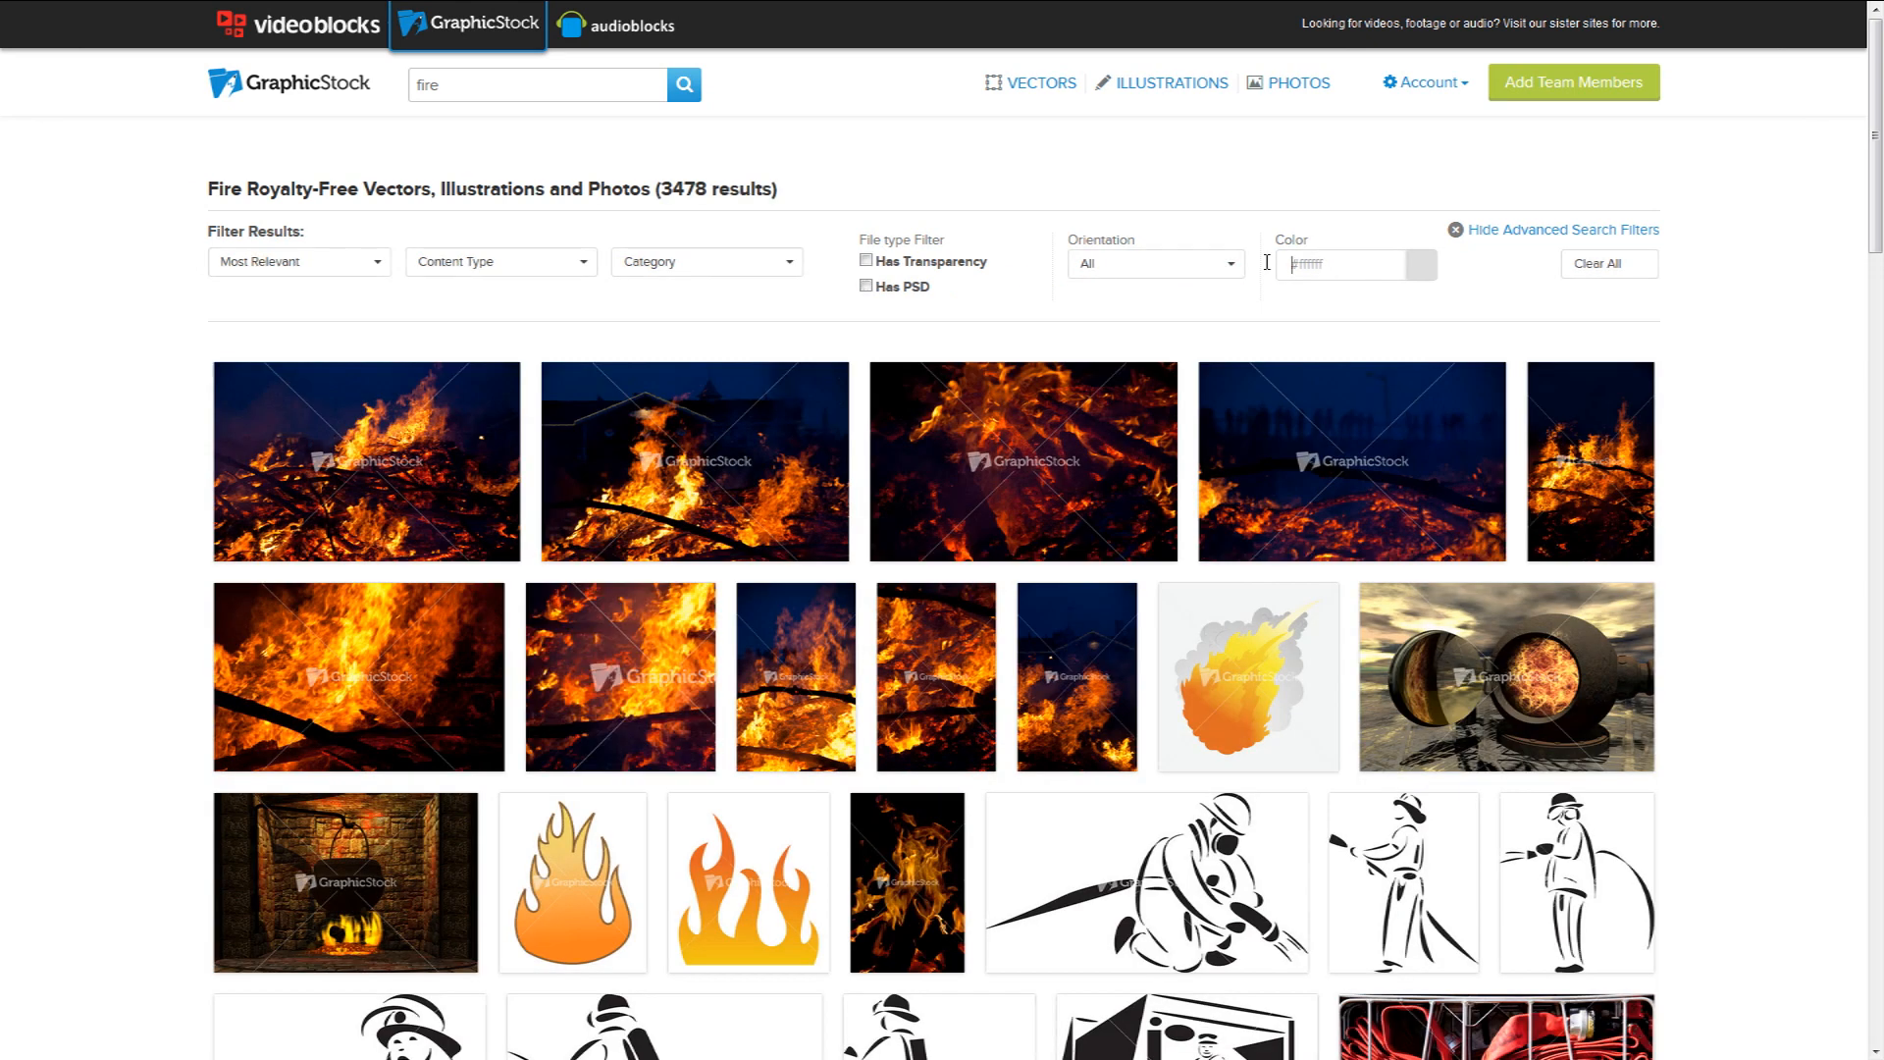
{"action": "left_click", "coordinate": [1371, 265]}
{"action": "left_click", "coordinate": [1371, 266]}
{"action": "left_click", "coordinate": [1280, 271]}
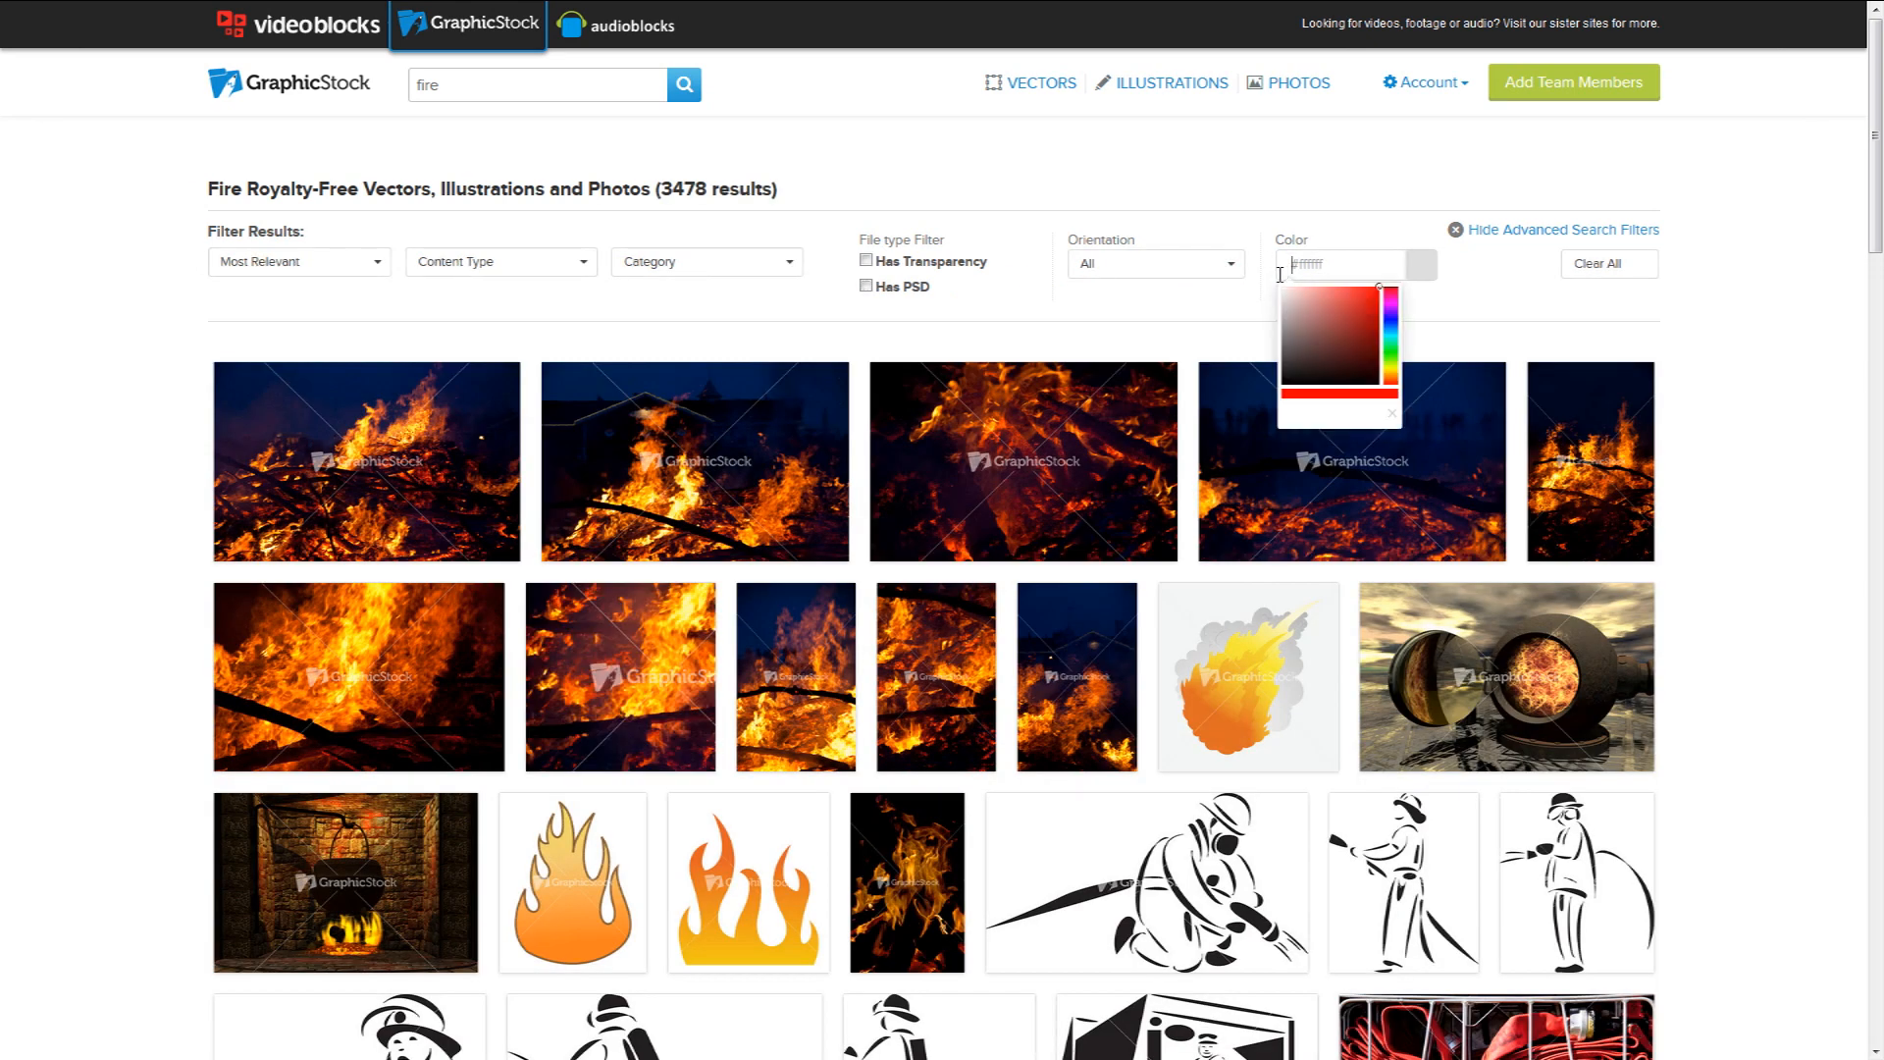
Find the Fire Texture photo of tall campfire flames in the results and download it as JPG
{"action": "scroll", "coordinate": [1144, 319], "scroll_direction": "down", "scroll_amount": 10}
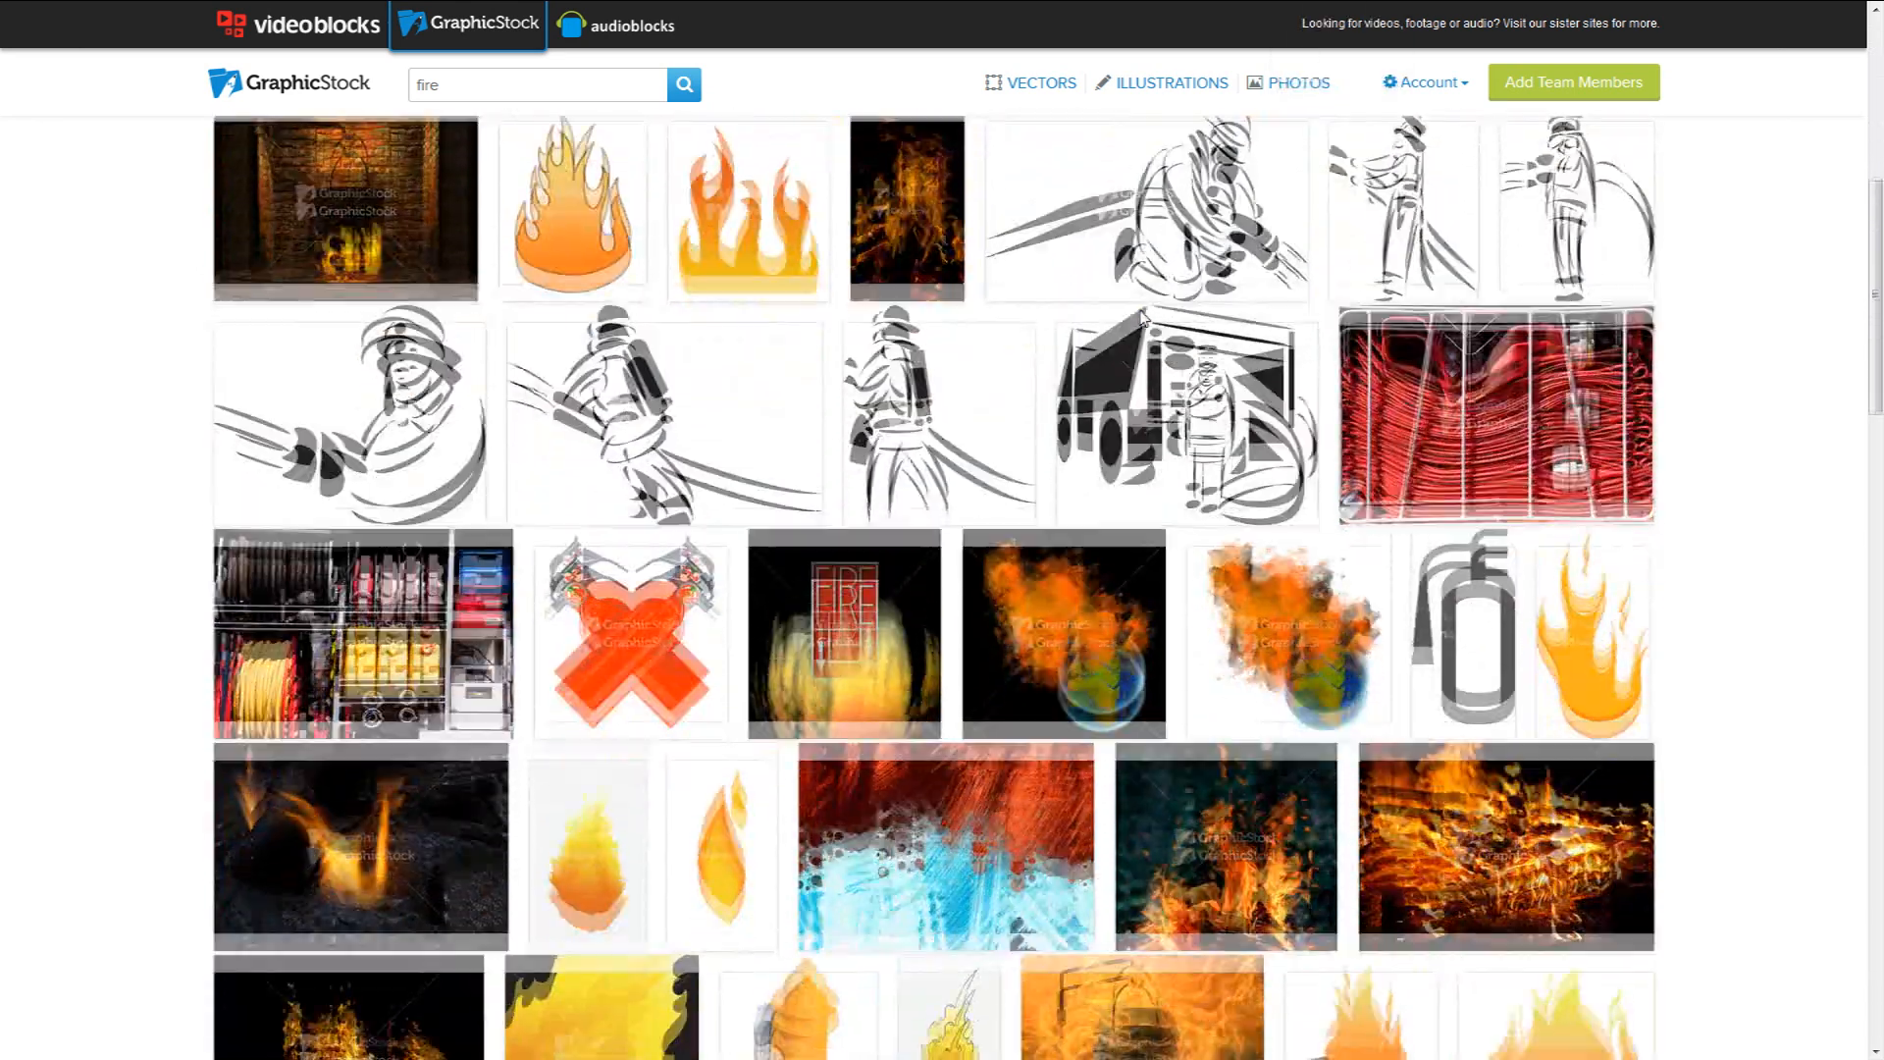
{"action": "mouse_move", "coordinate": [1144, 319]}
{"action": "scroll", "coordinate": [1144, 319], "scroll_direction": "down", "scroll_amount": 8}
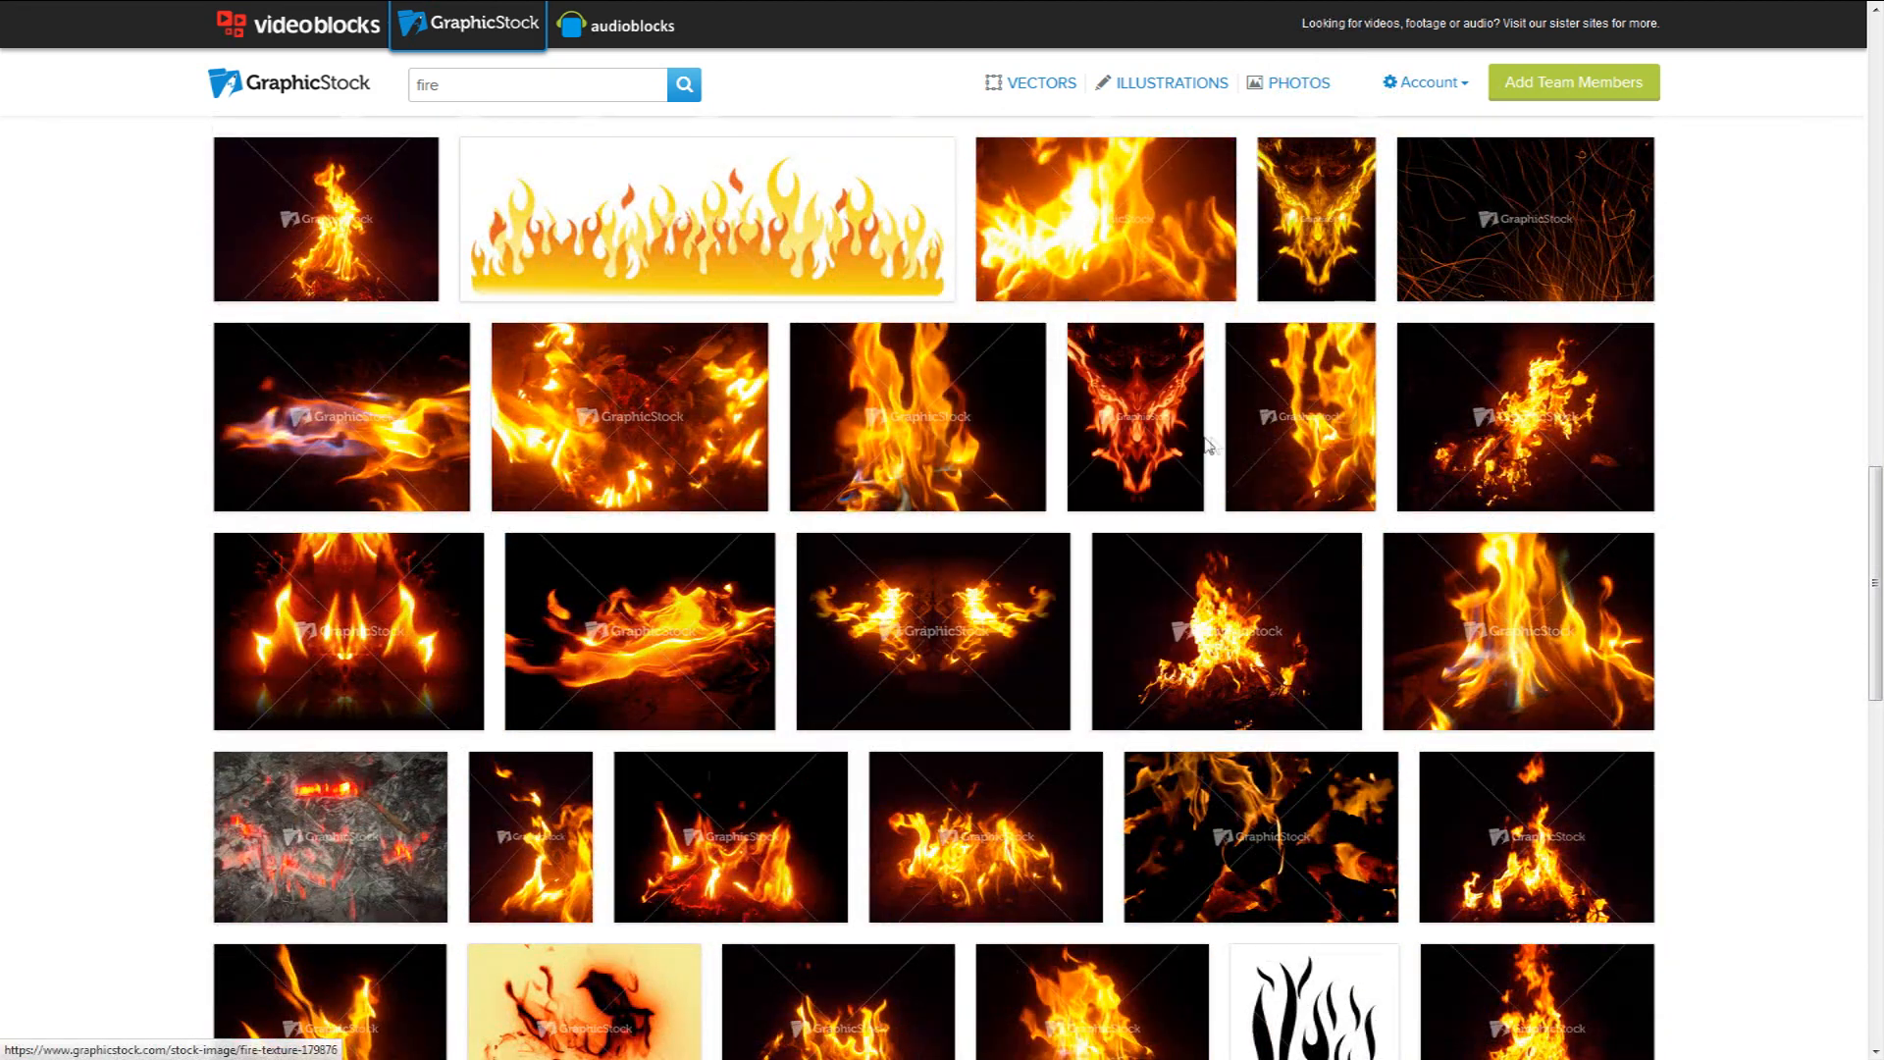
{"action": "left_click", "coordinate": [925, 405]}
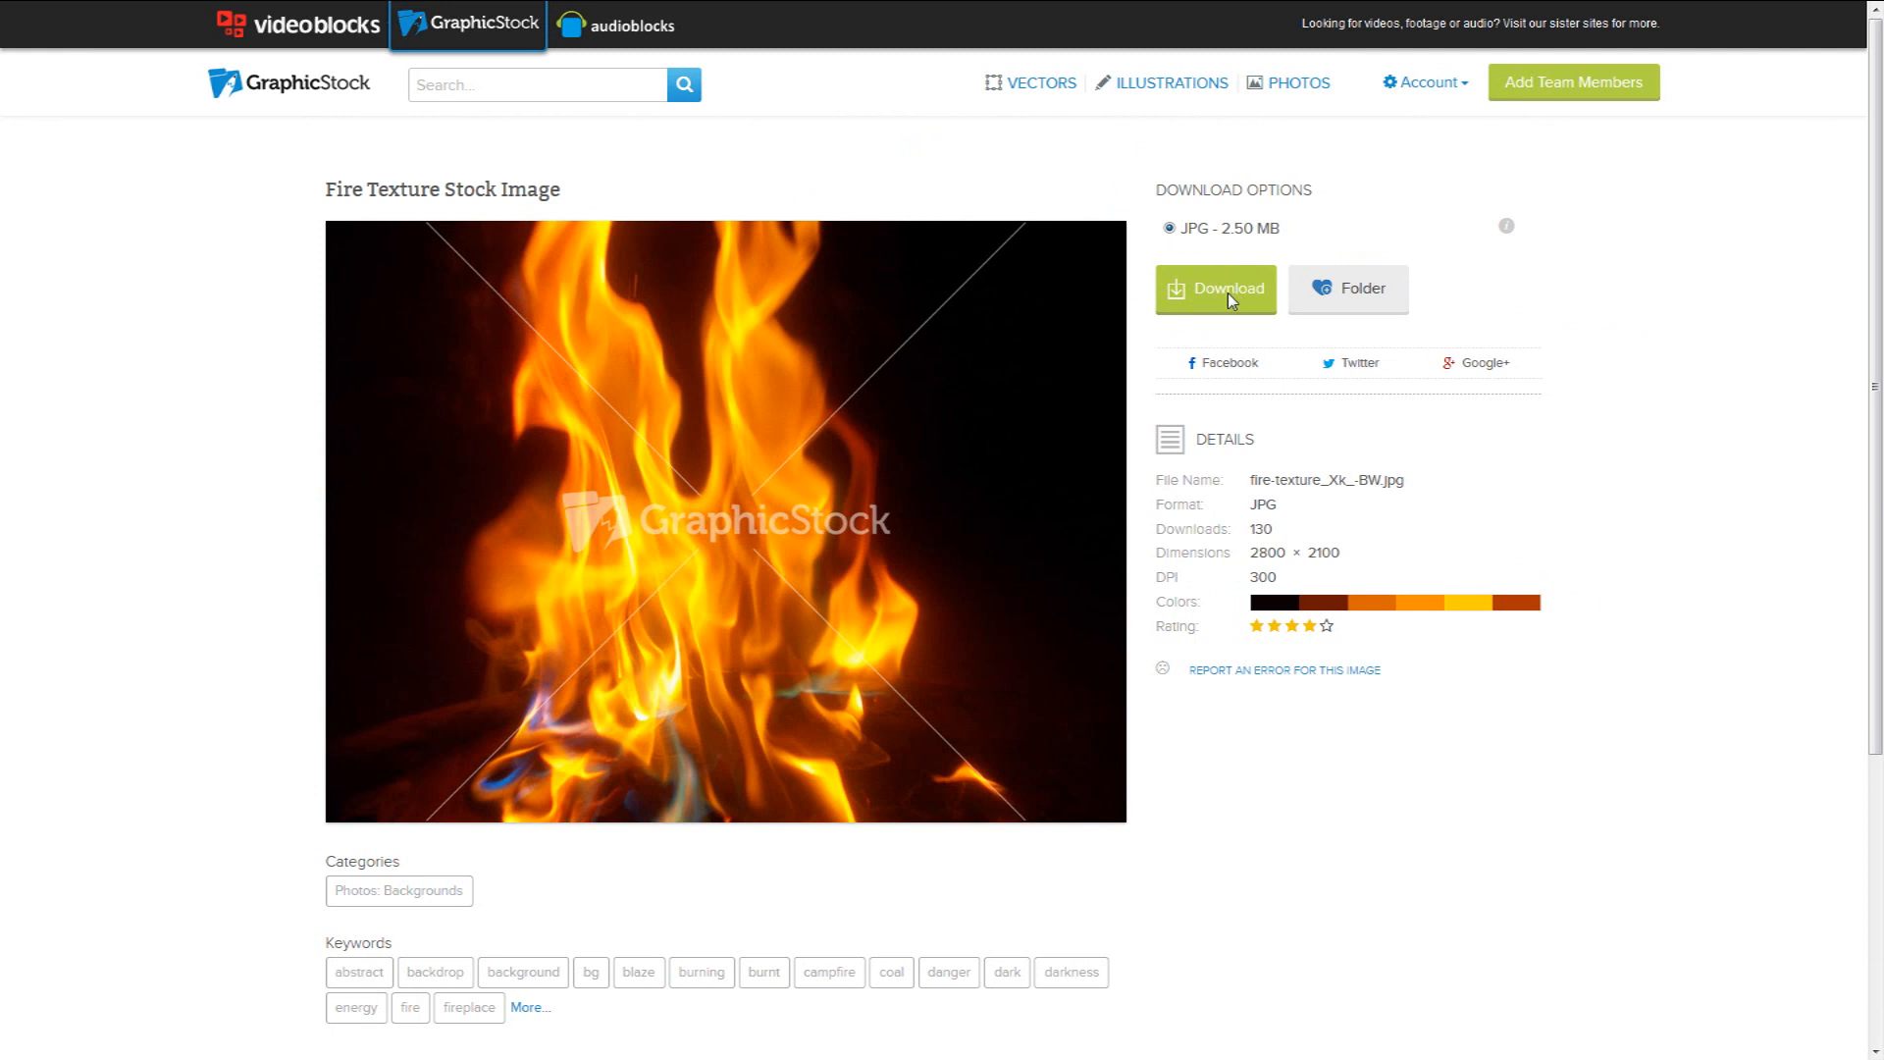
{"action": "left_click", "coordinate": [1233, 292]}
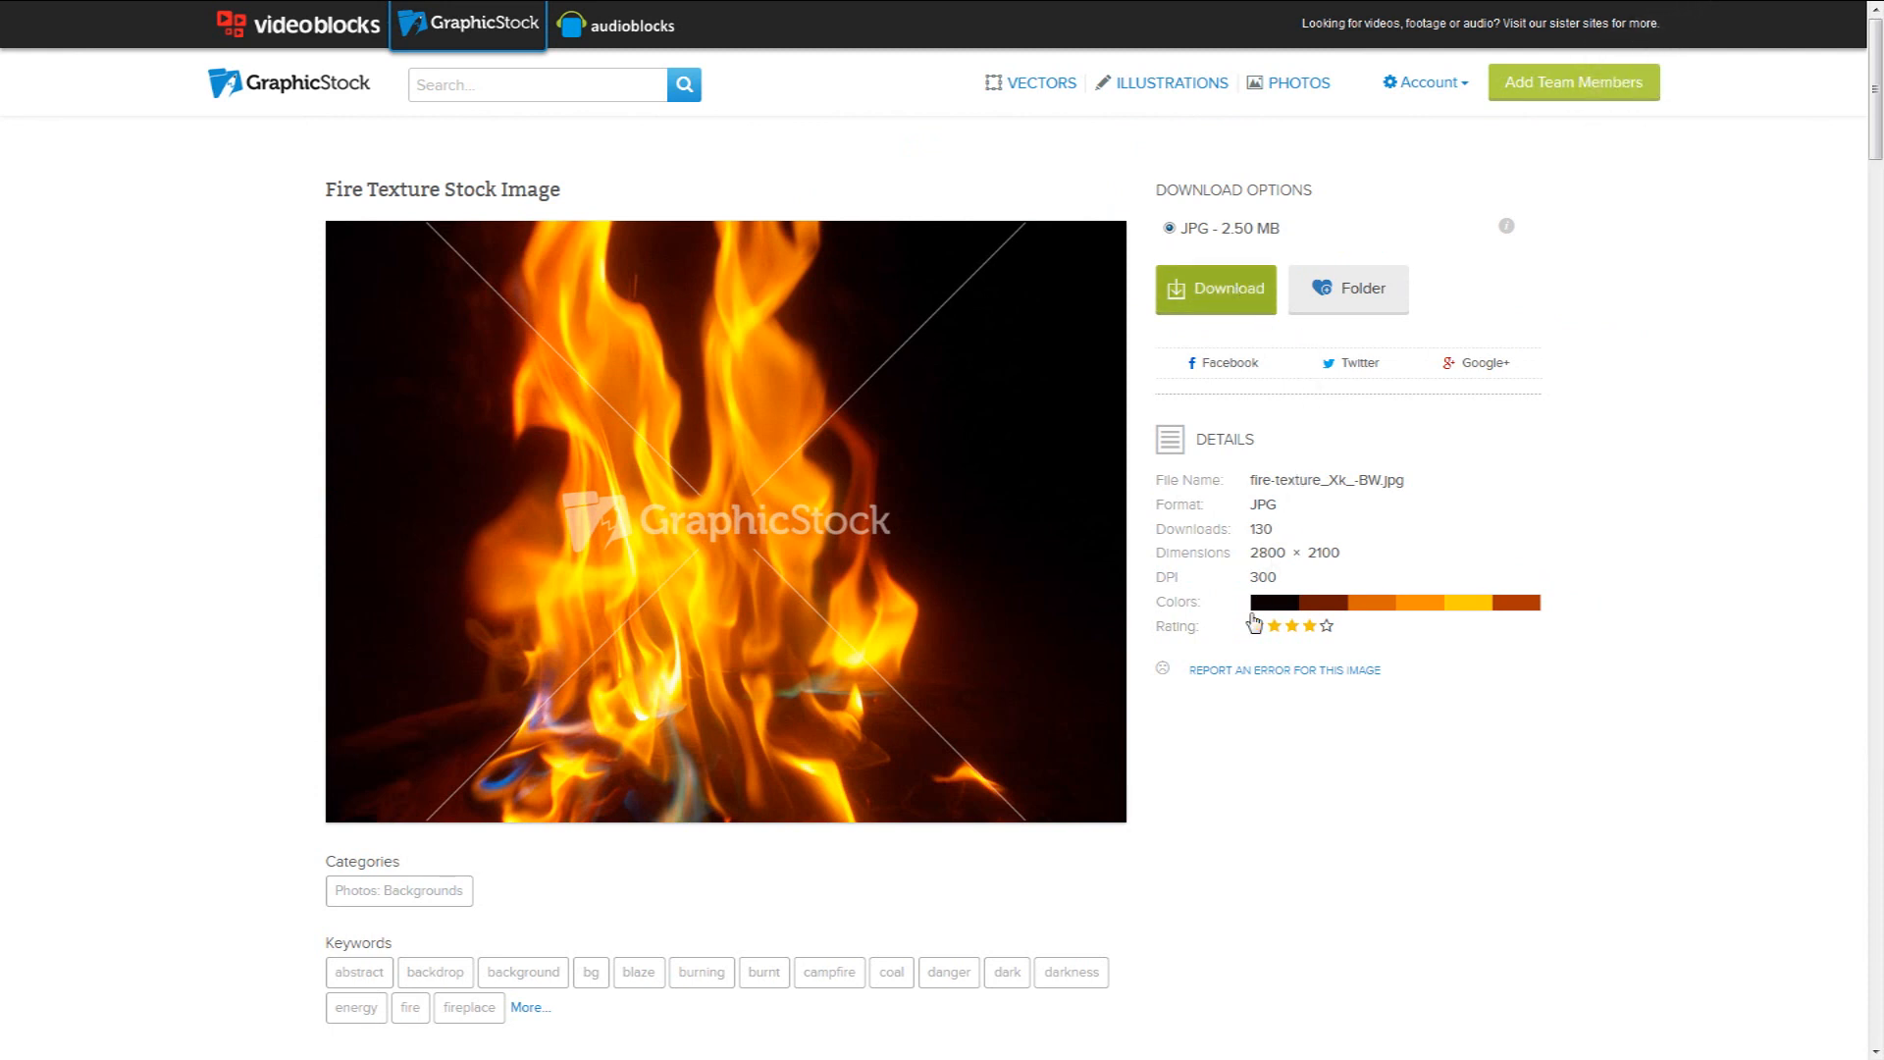
{"action": "scroll", "coordinate": [1100, 795], "scroll_direction": "down", "scroll_amount": 2}
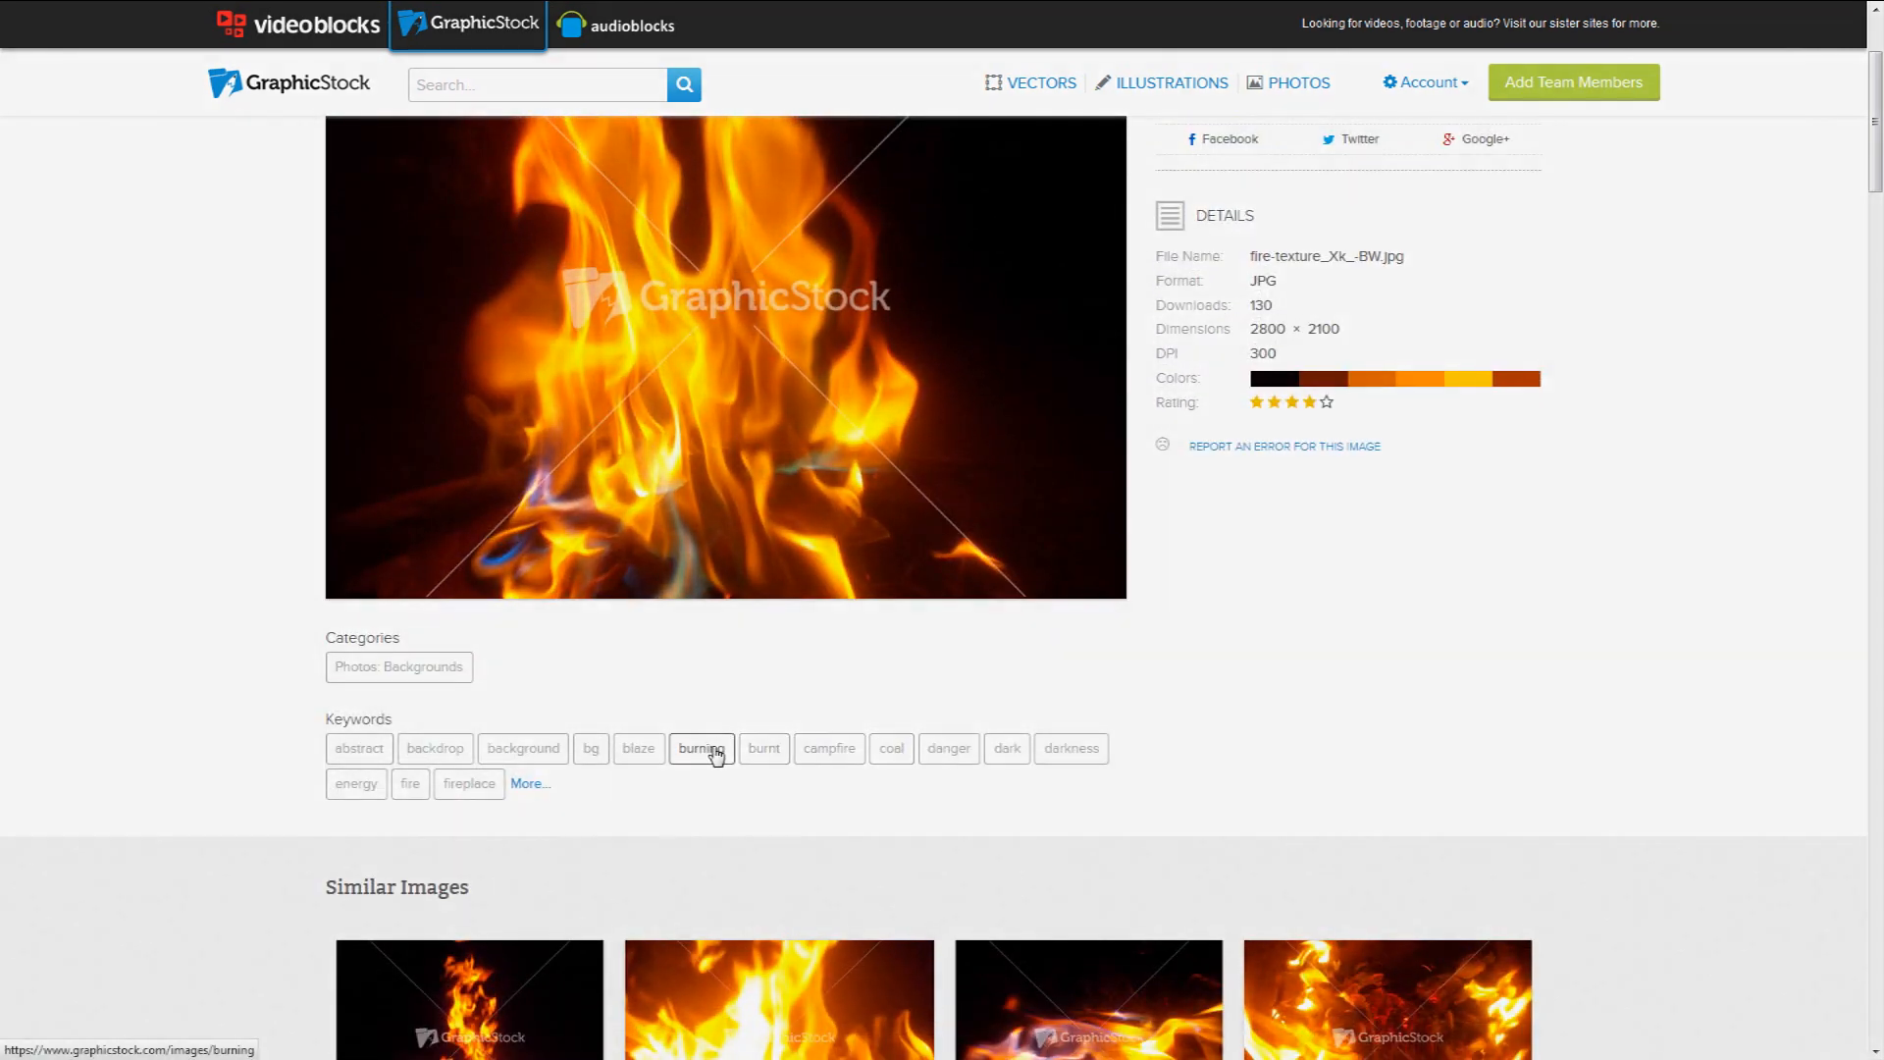
{"action": "left_click", "coordinate": [717, 753]}
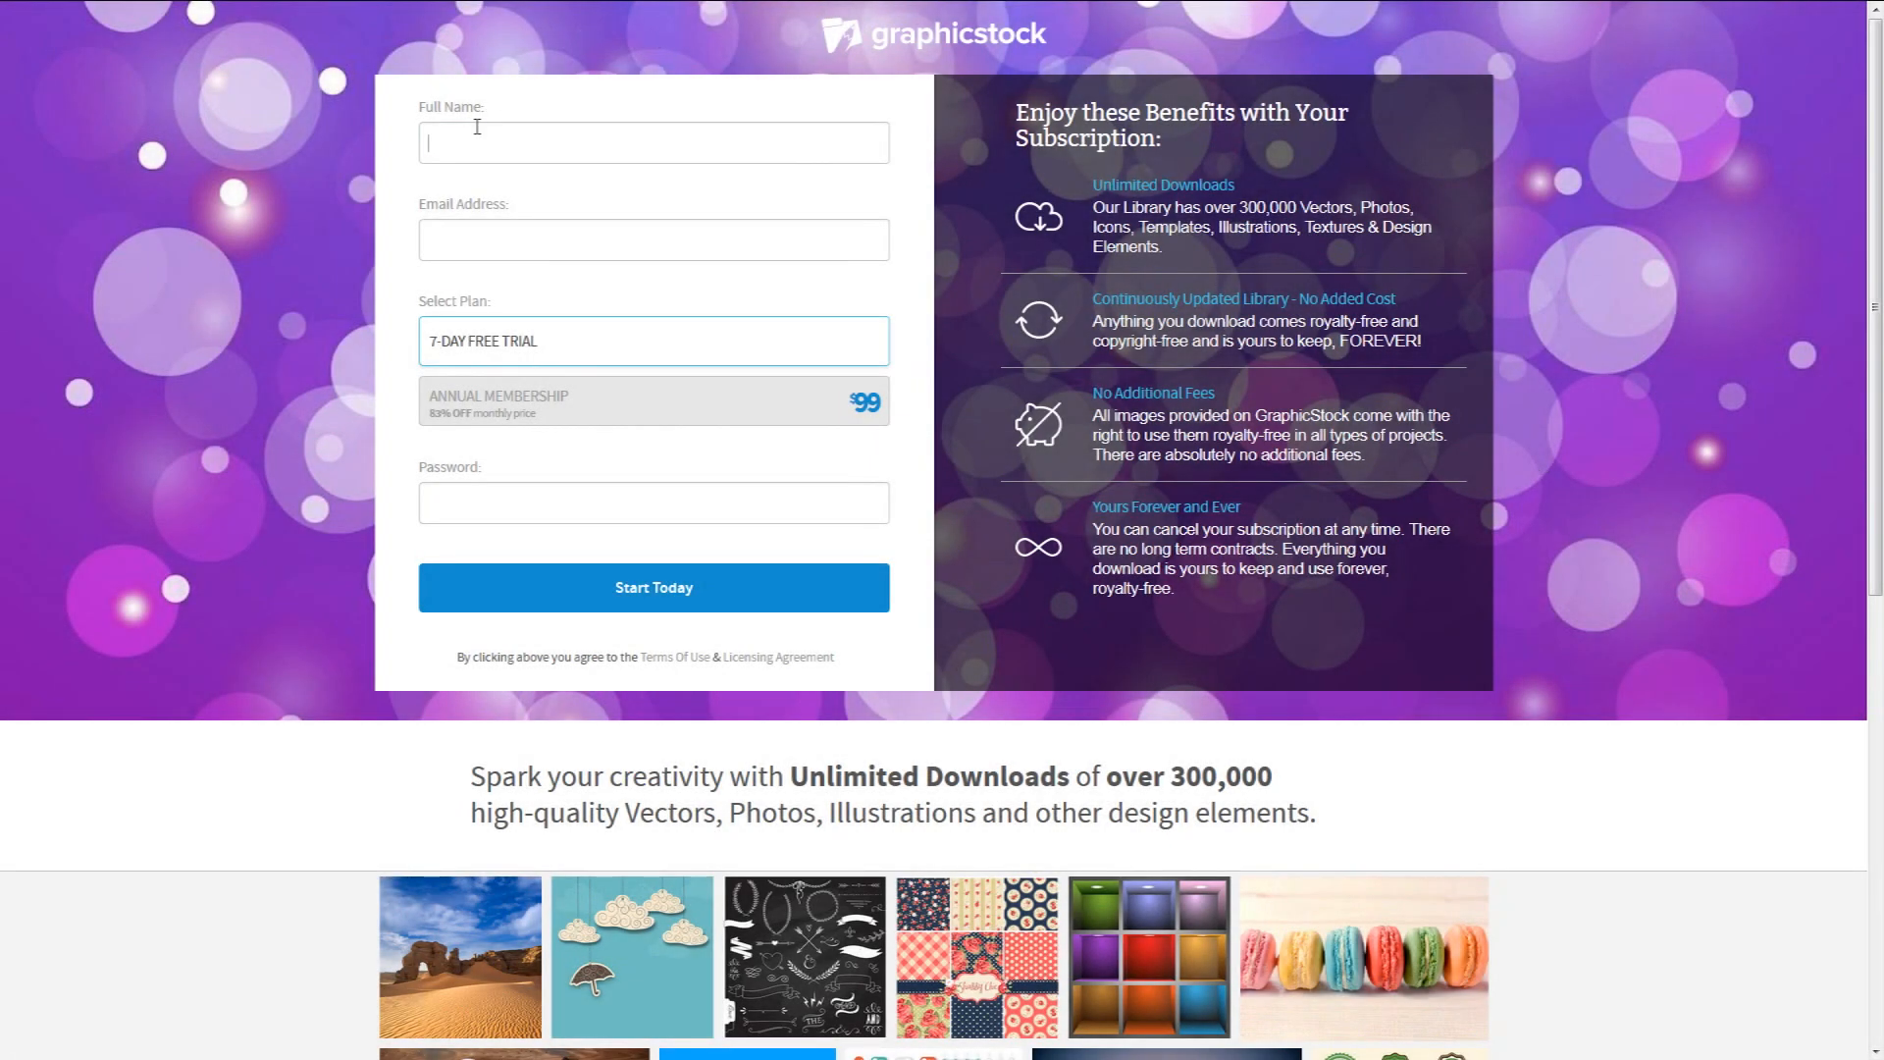
Examine the GraphicStock sign-up form's e-mail, plan and password fields and the sample images below it
{"action": "left_click", "coordinate": [452, 245]}
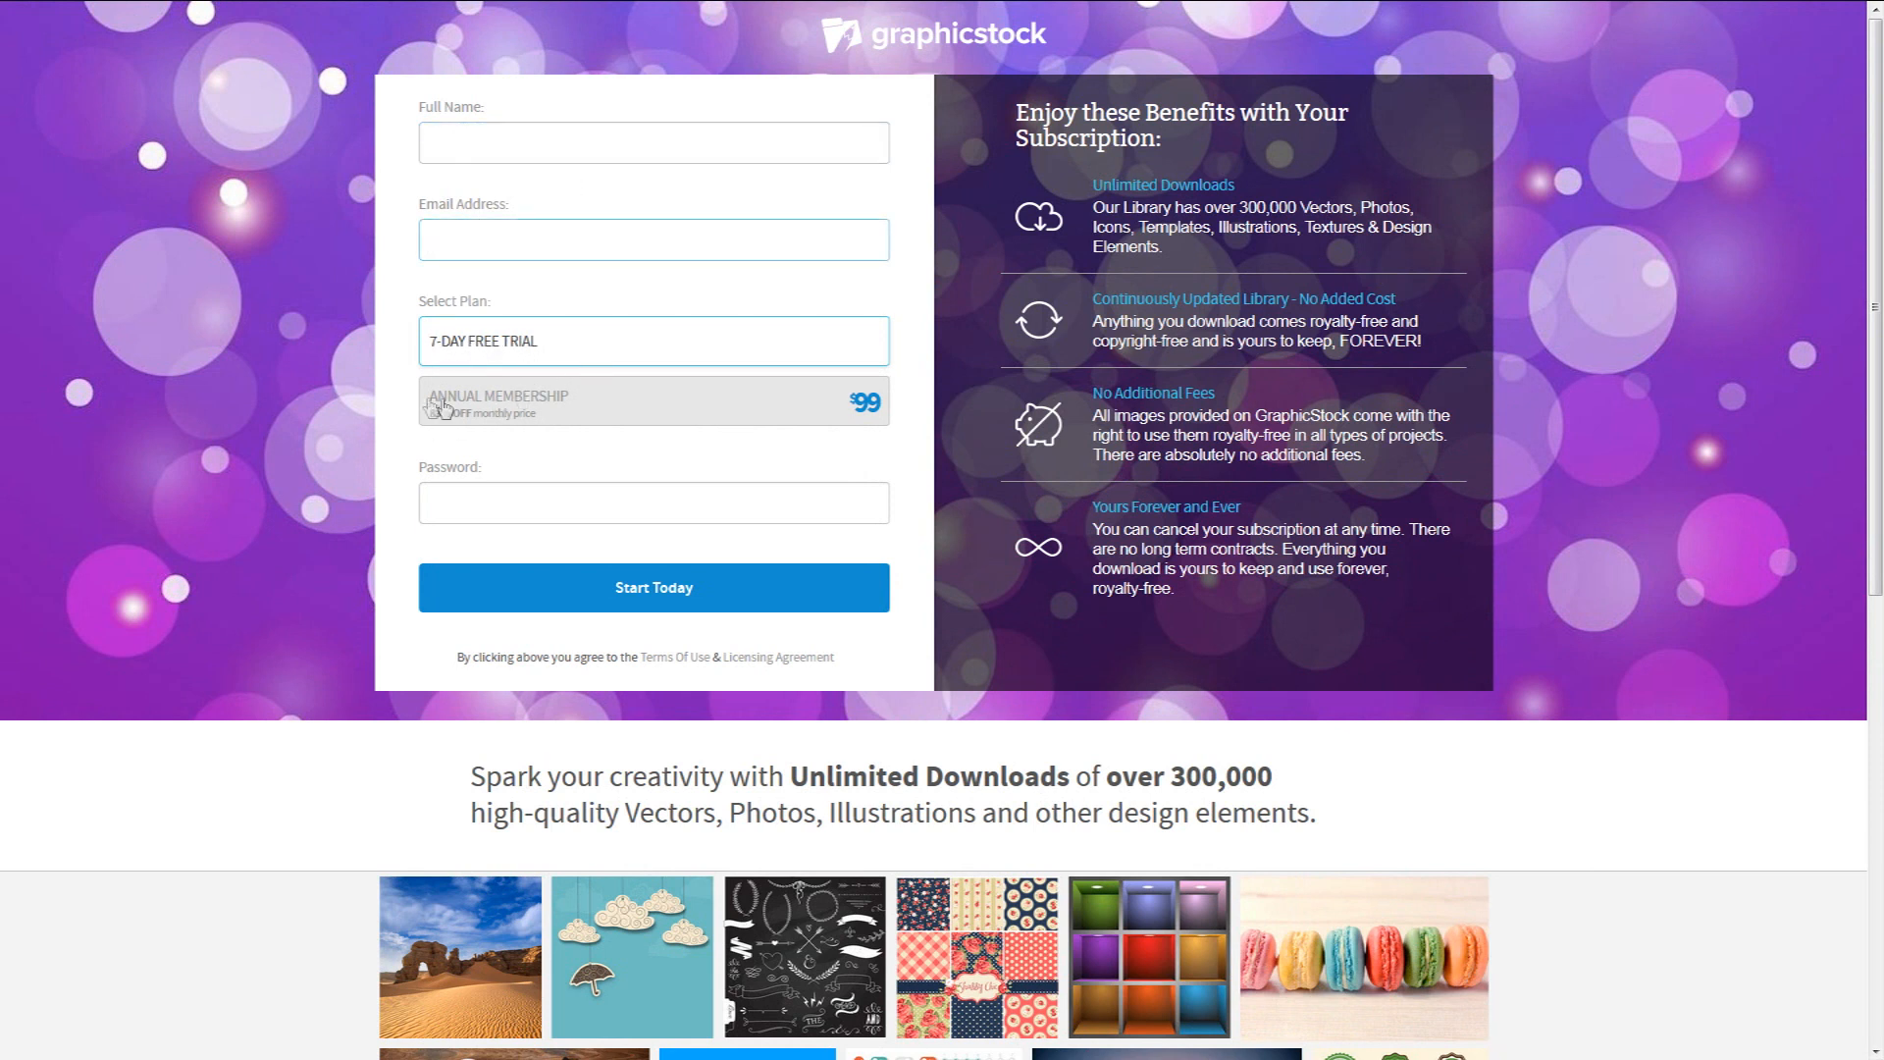
{"action": "left_click", "coordinate": [472, 504]}
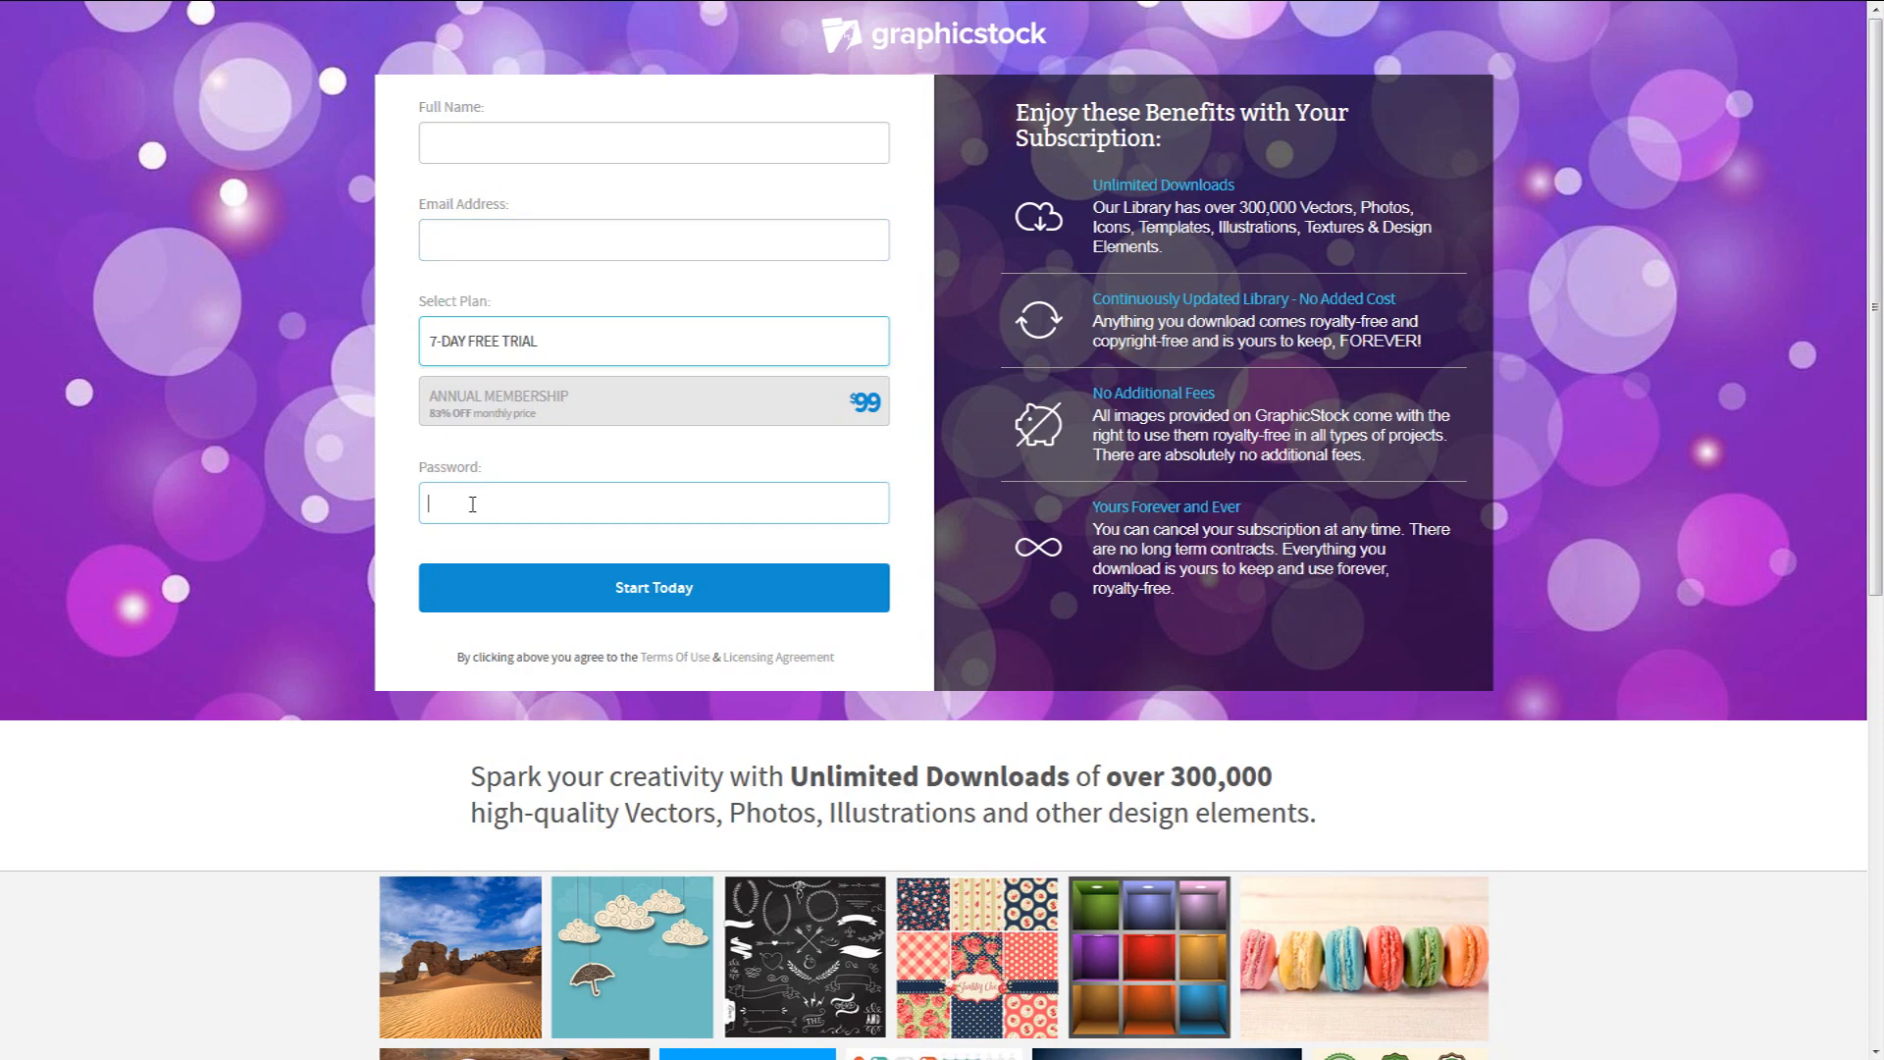
{"action": "scroll", "coordinate": [704, 546], "scroll_direction": "down", "scroll_amount": 3}
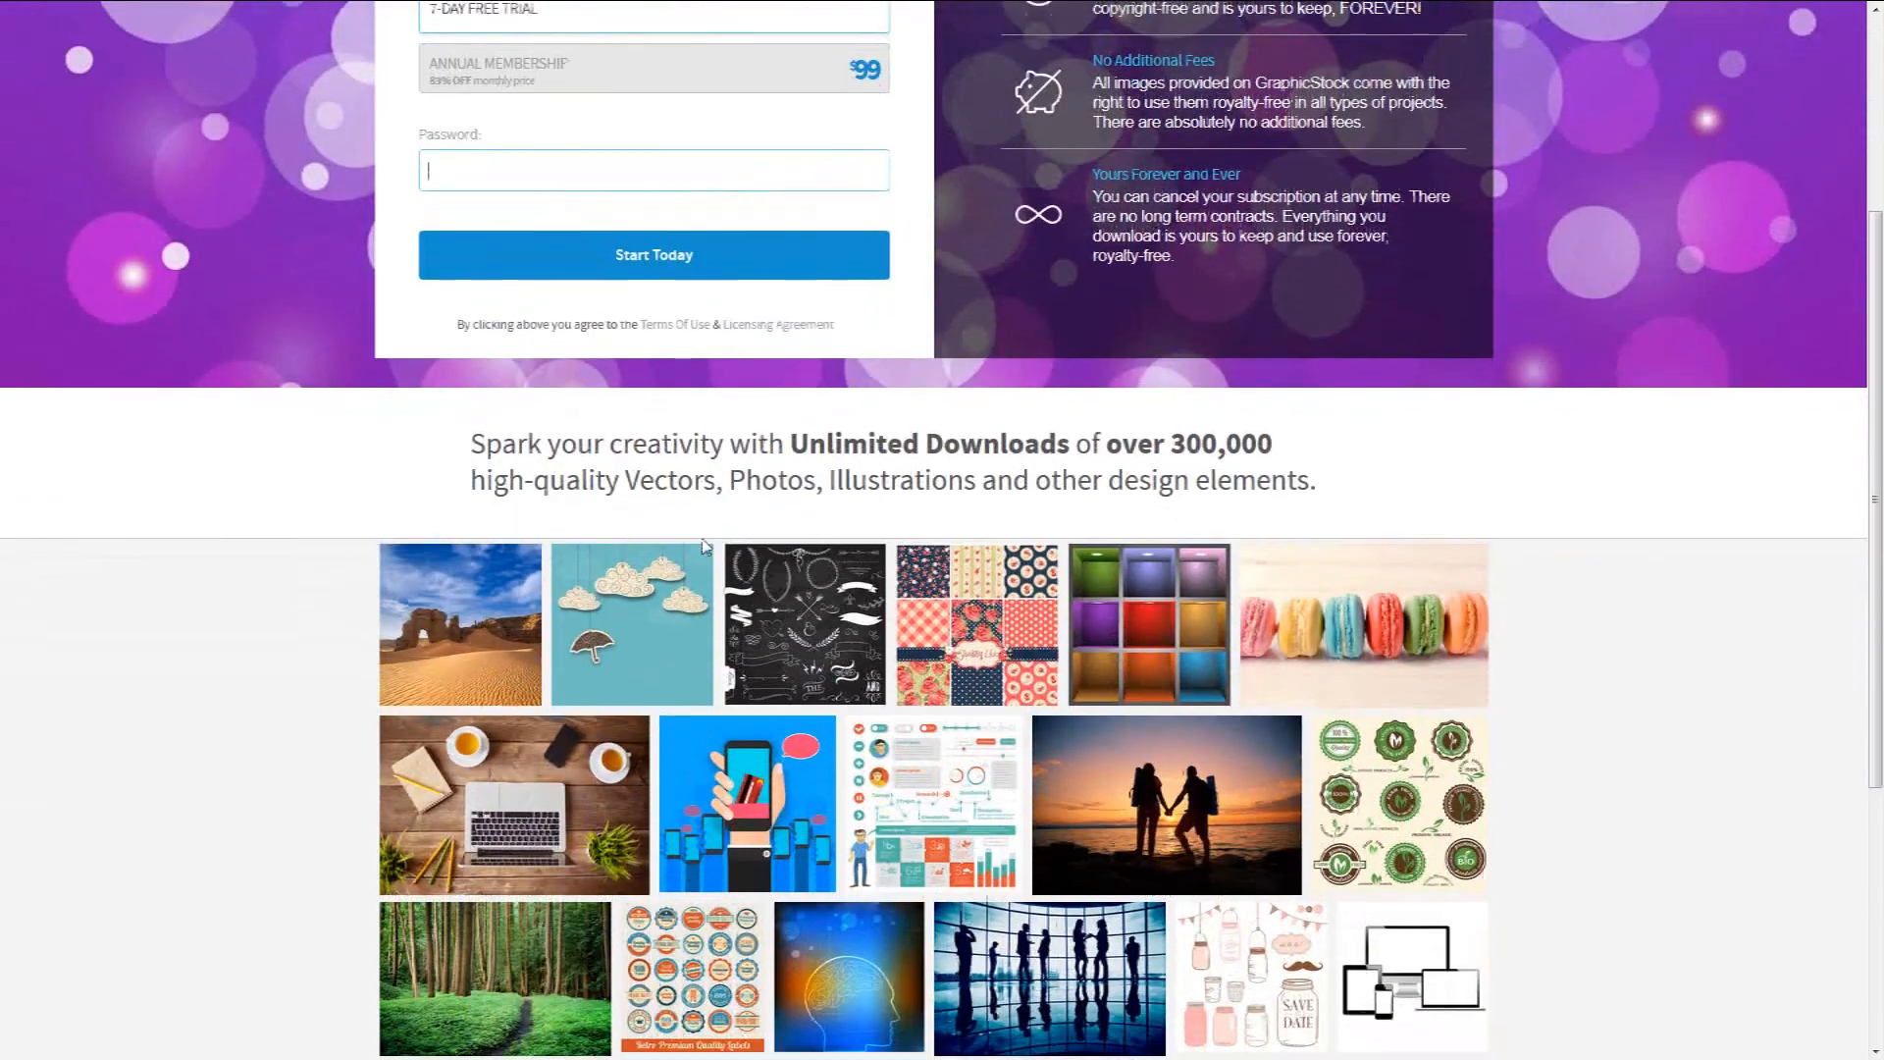
{"action": "scroll", "coordinate": [703, 545], "scroll_direction": "down", "scroll_amount": 4}
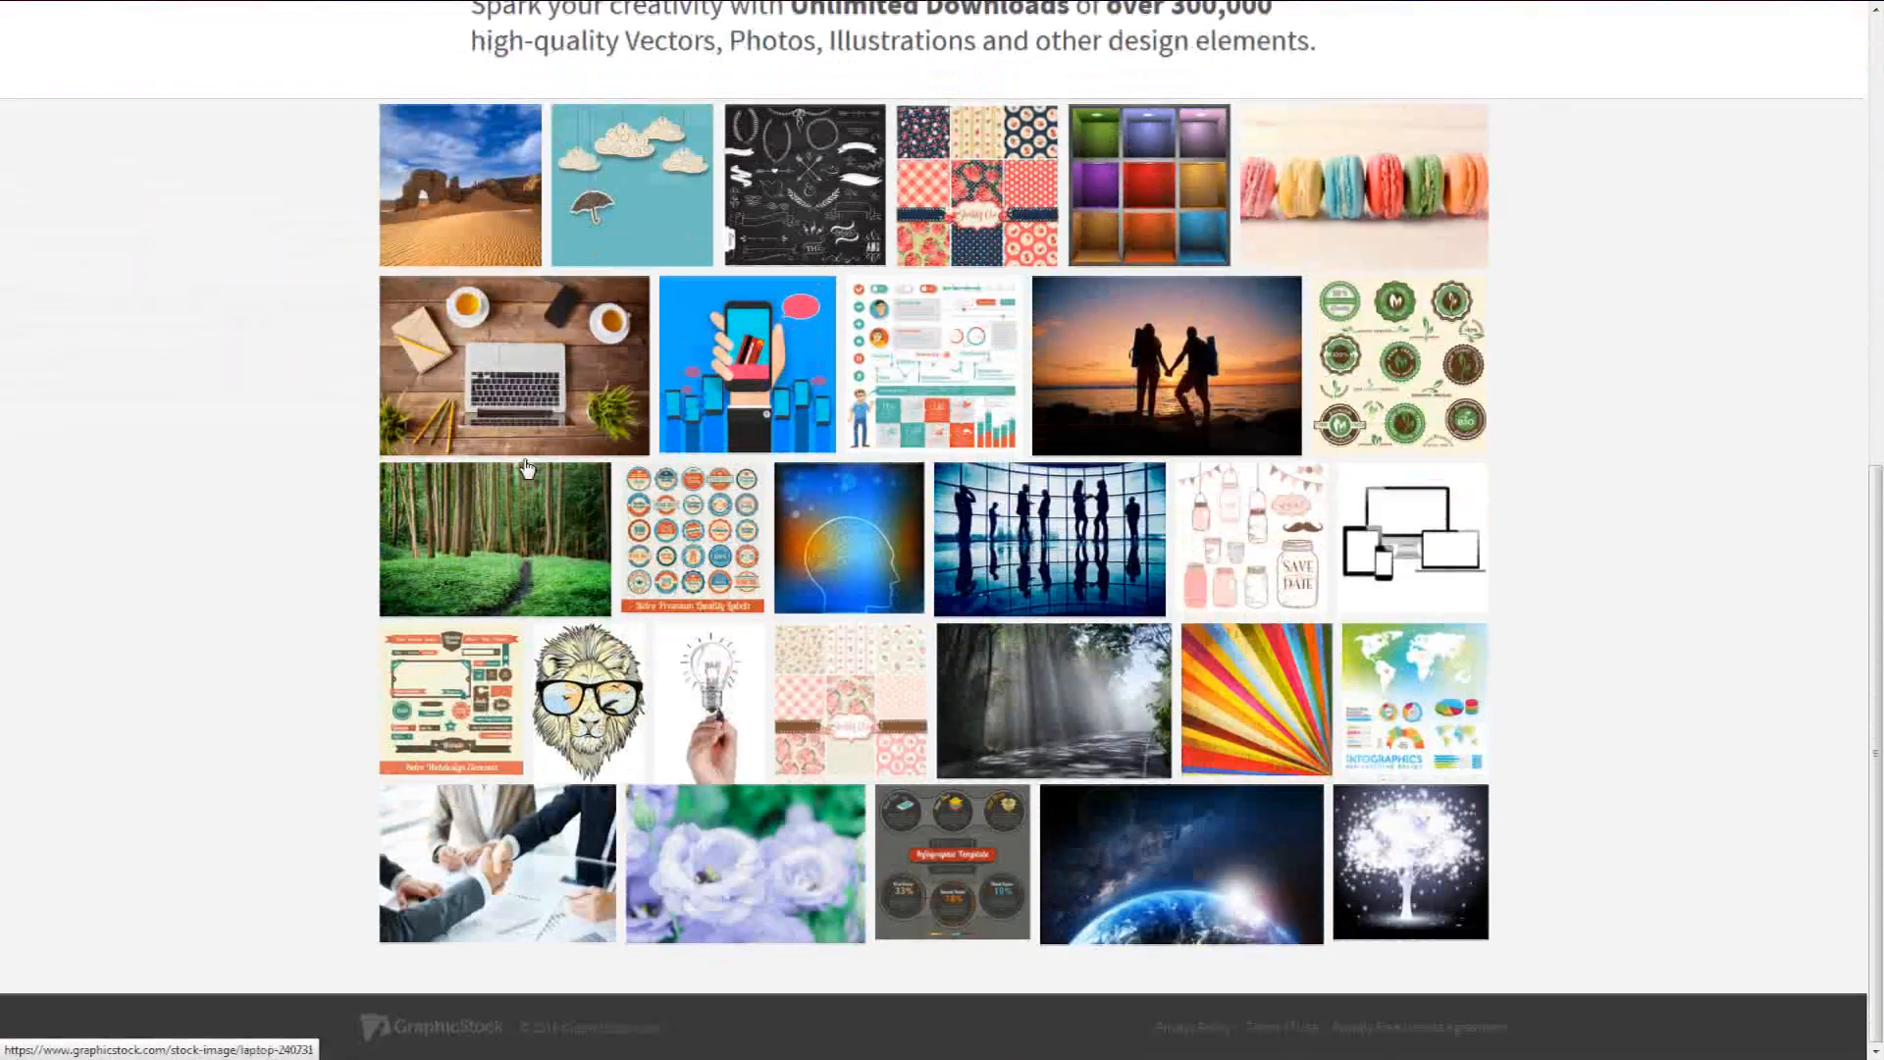
{"action": "scroll", "coordinate": [249, 539], "scroll_direction": "up", "scroll_amount": 7}
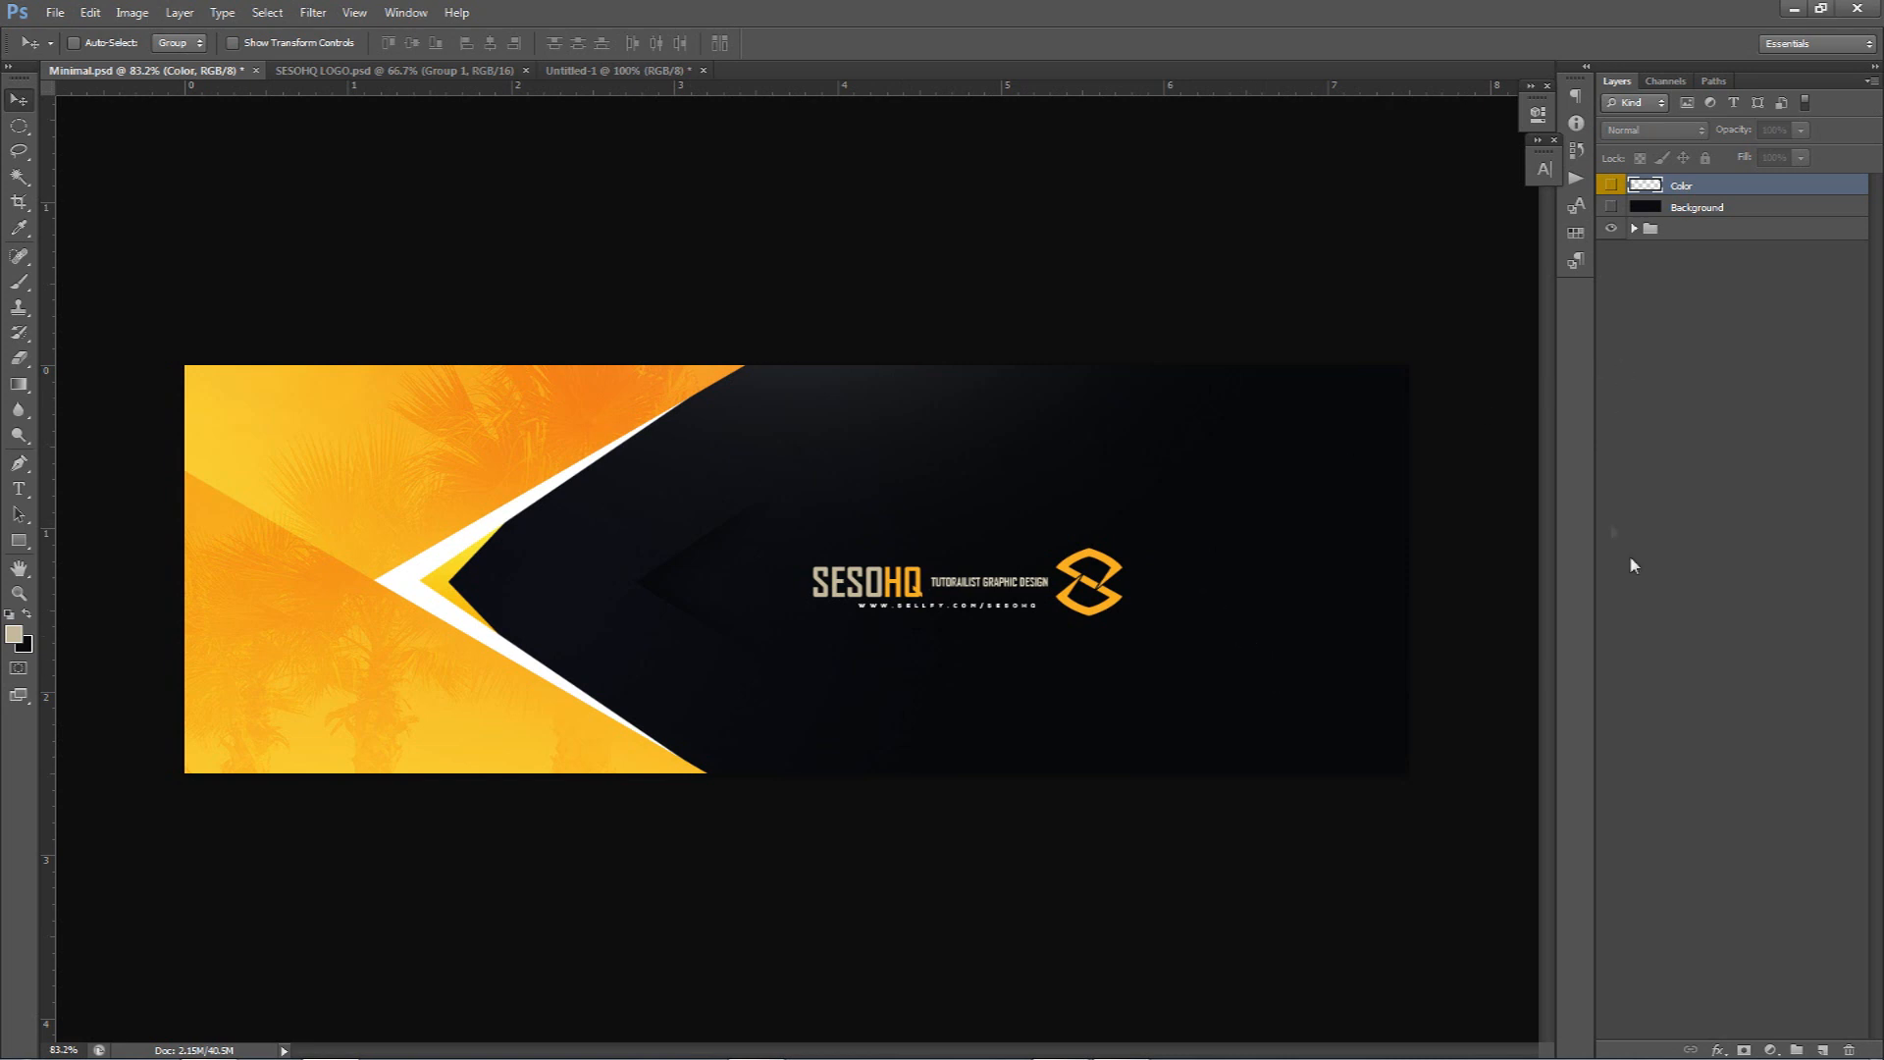
{"action": "left_click", "coordinate": [1822, 1049]}
{"action": "key", "text": "m"}
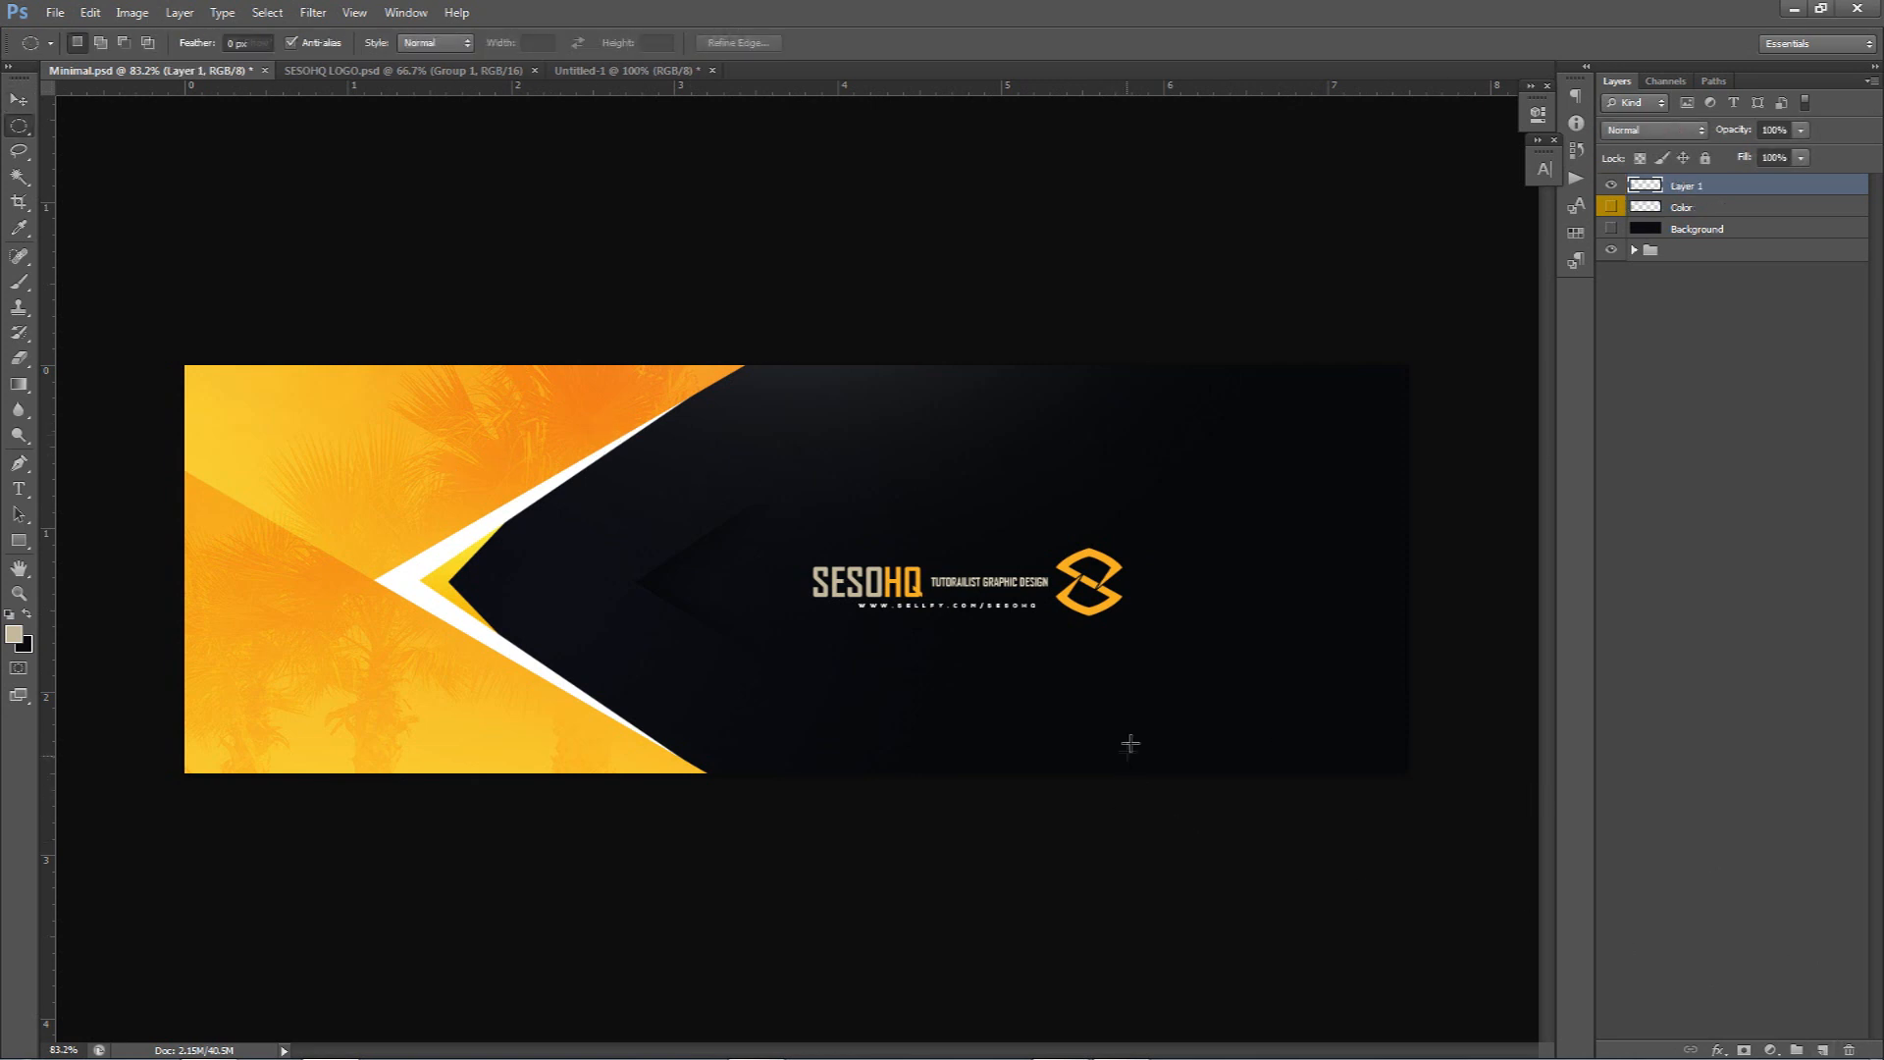
{"action": "left_click_drag", "start_coordinate": [1276, 678], "coordinate": [891, 730]}
{"action": "key", "text": "ctrl+d"}
{"action": "key", "text": "v"}
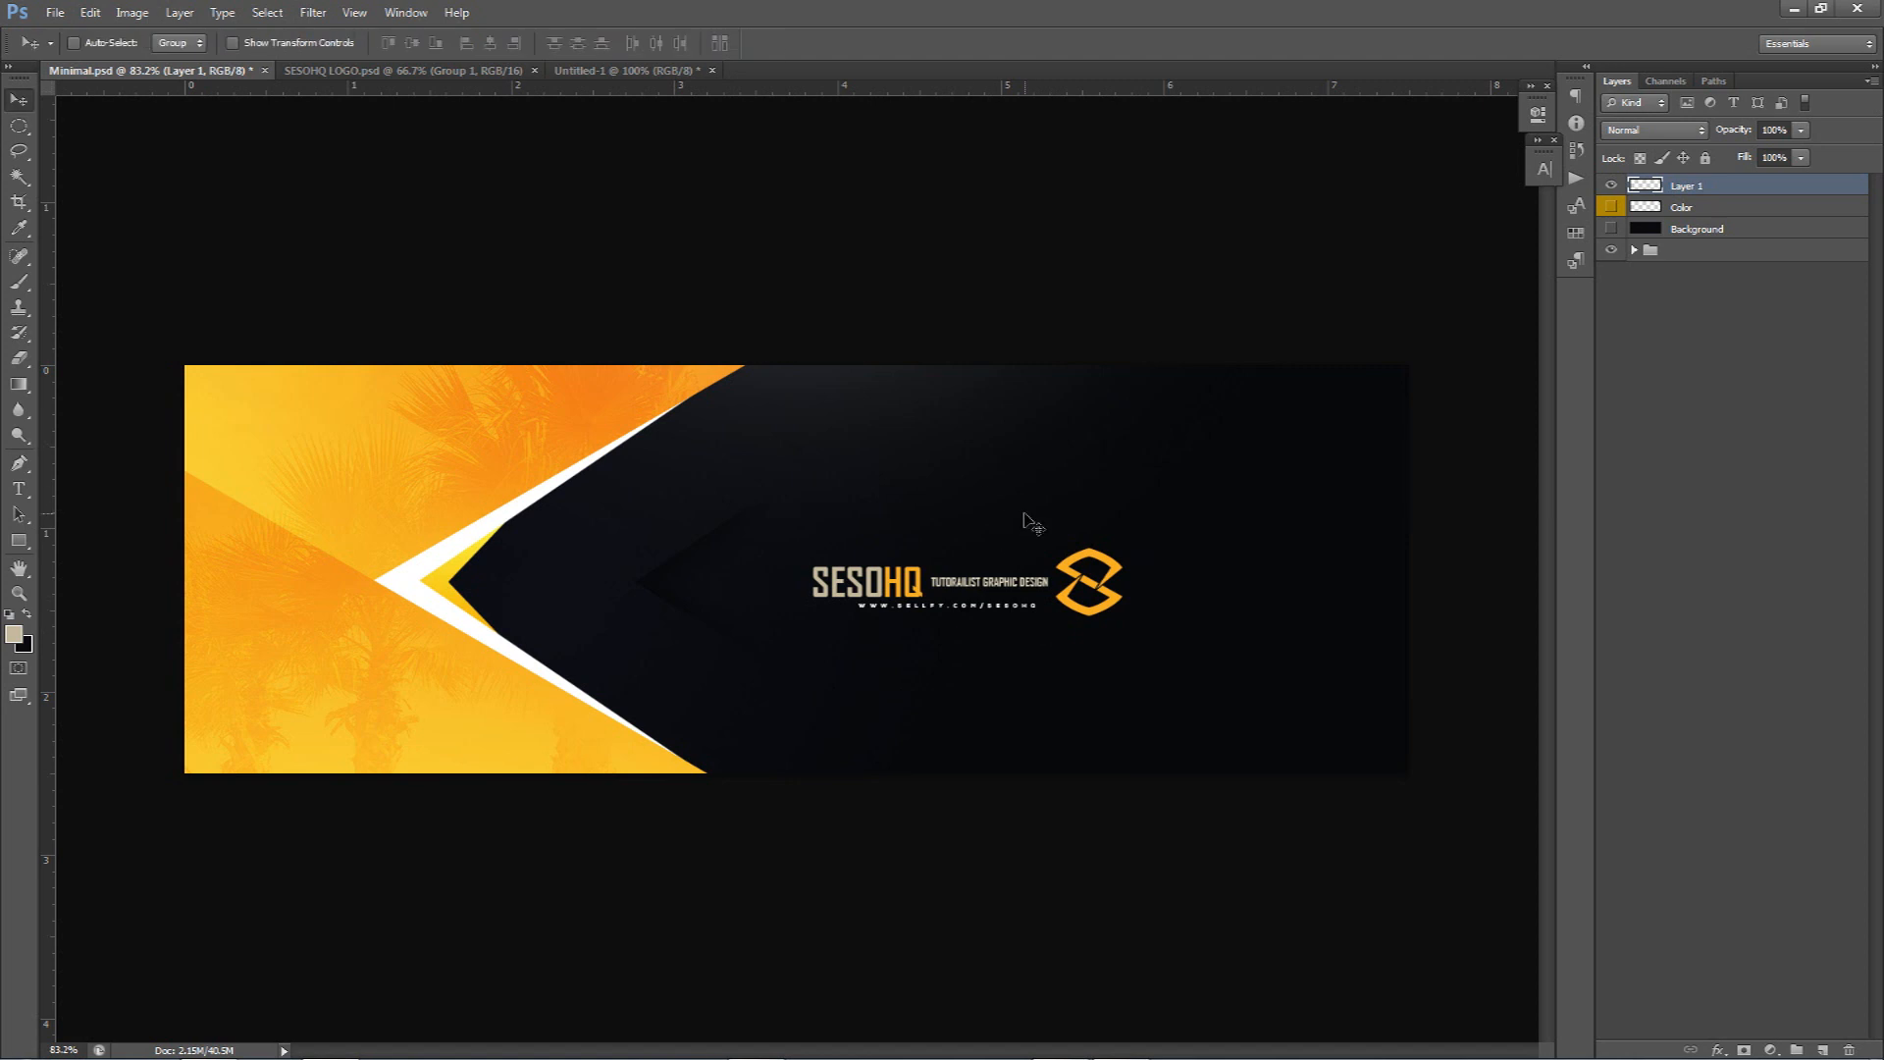
{"action": "key", "text": "Delete"}
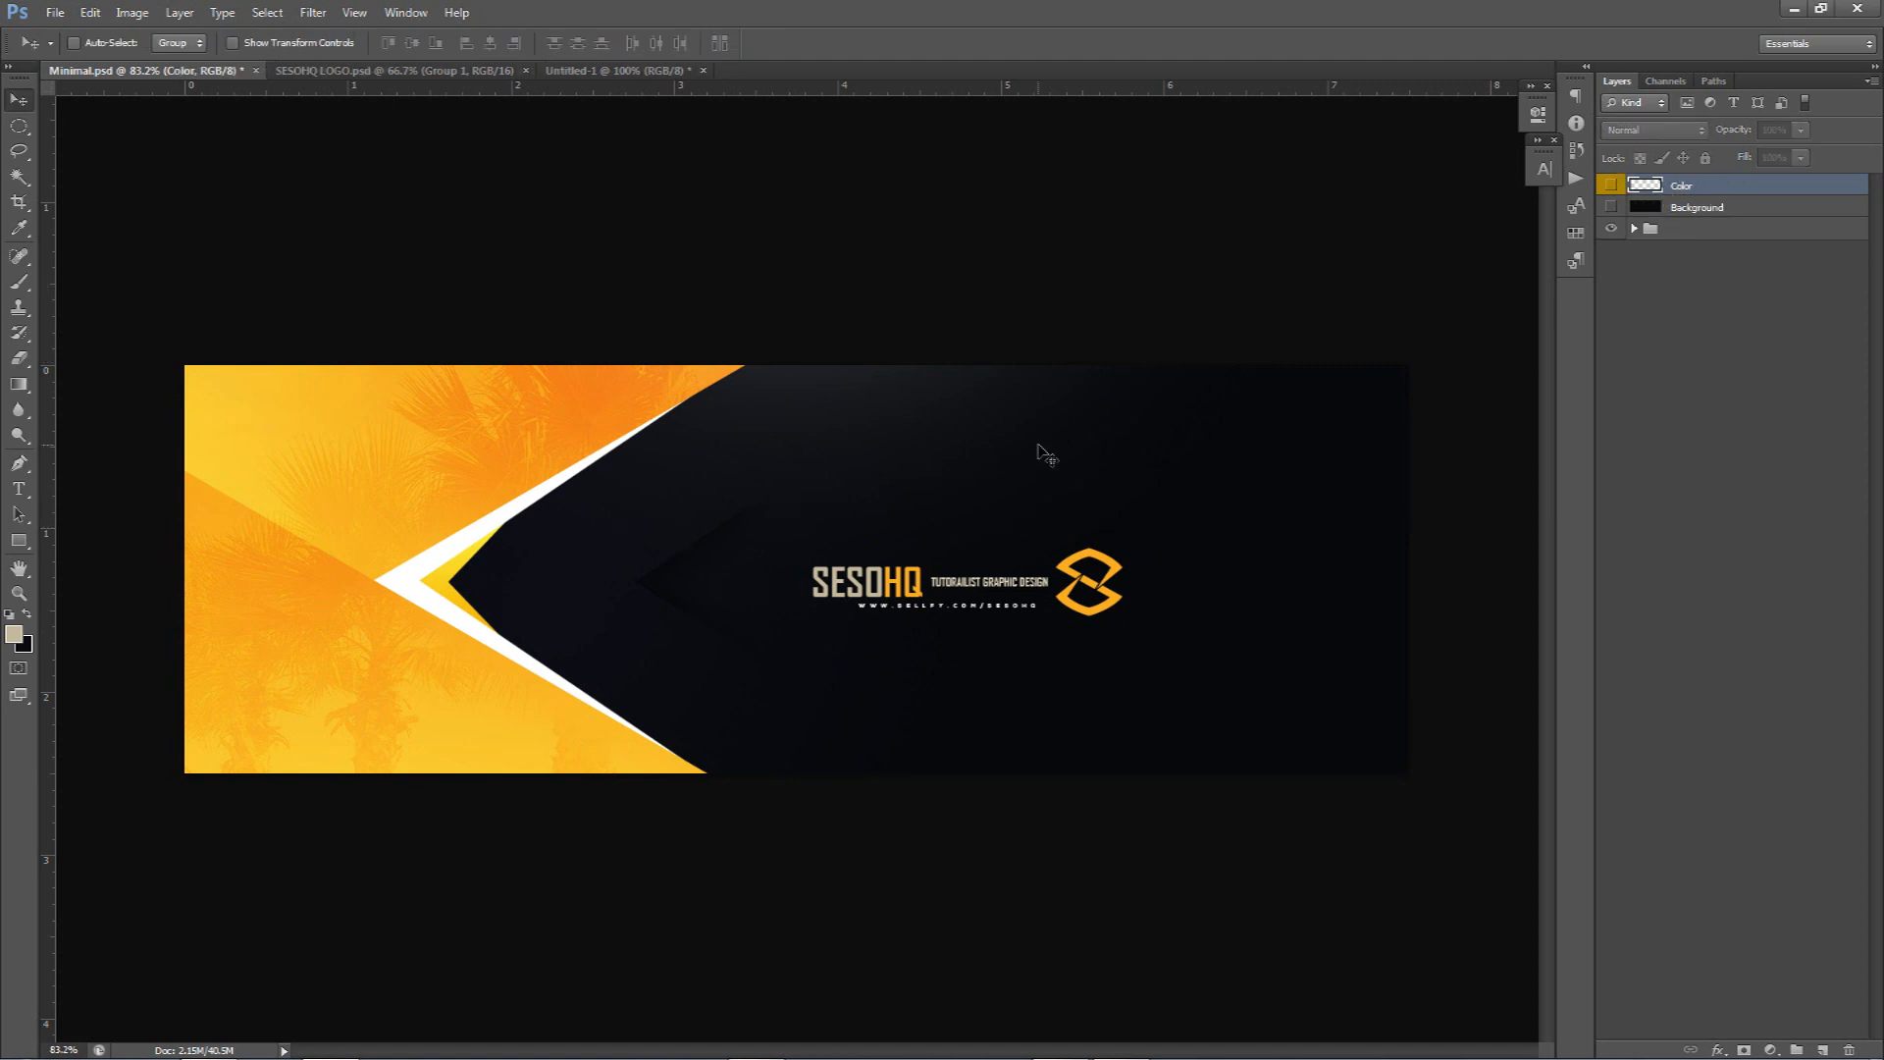
View the beige foreground color's values in the Color Picker and close it without changing the color
{"action": "left_click", "coordinate": [14, 634]}
{"action": "left_click_drag", "start_coordinate": [982, 368], "coordinate": [1360, 390]}
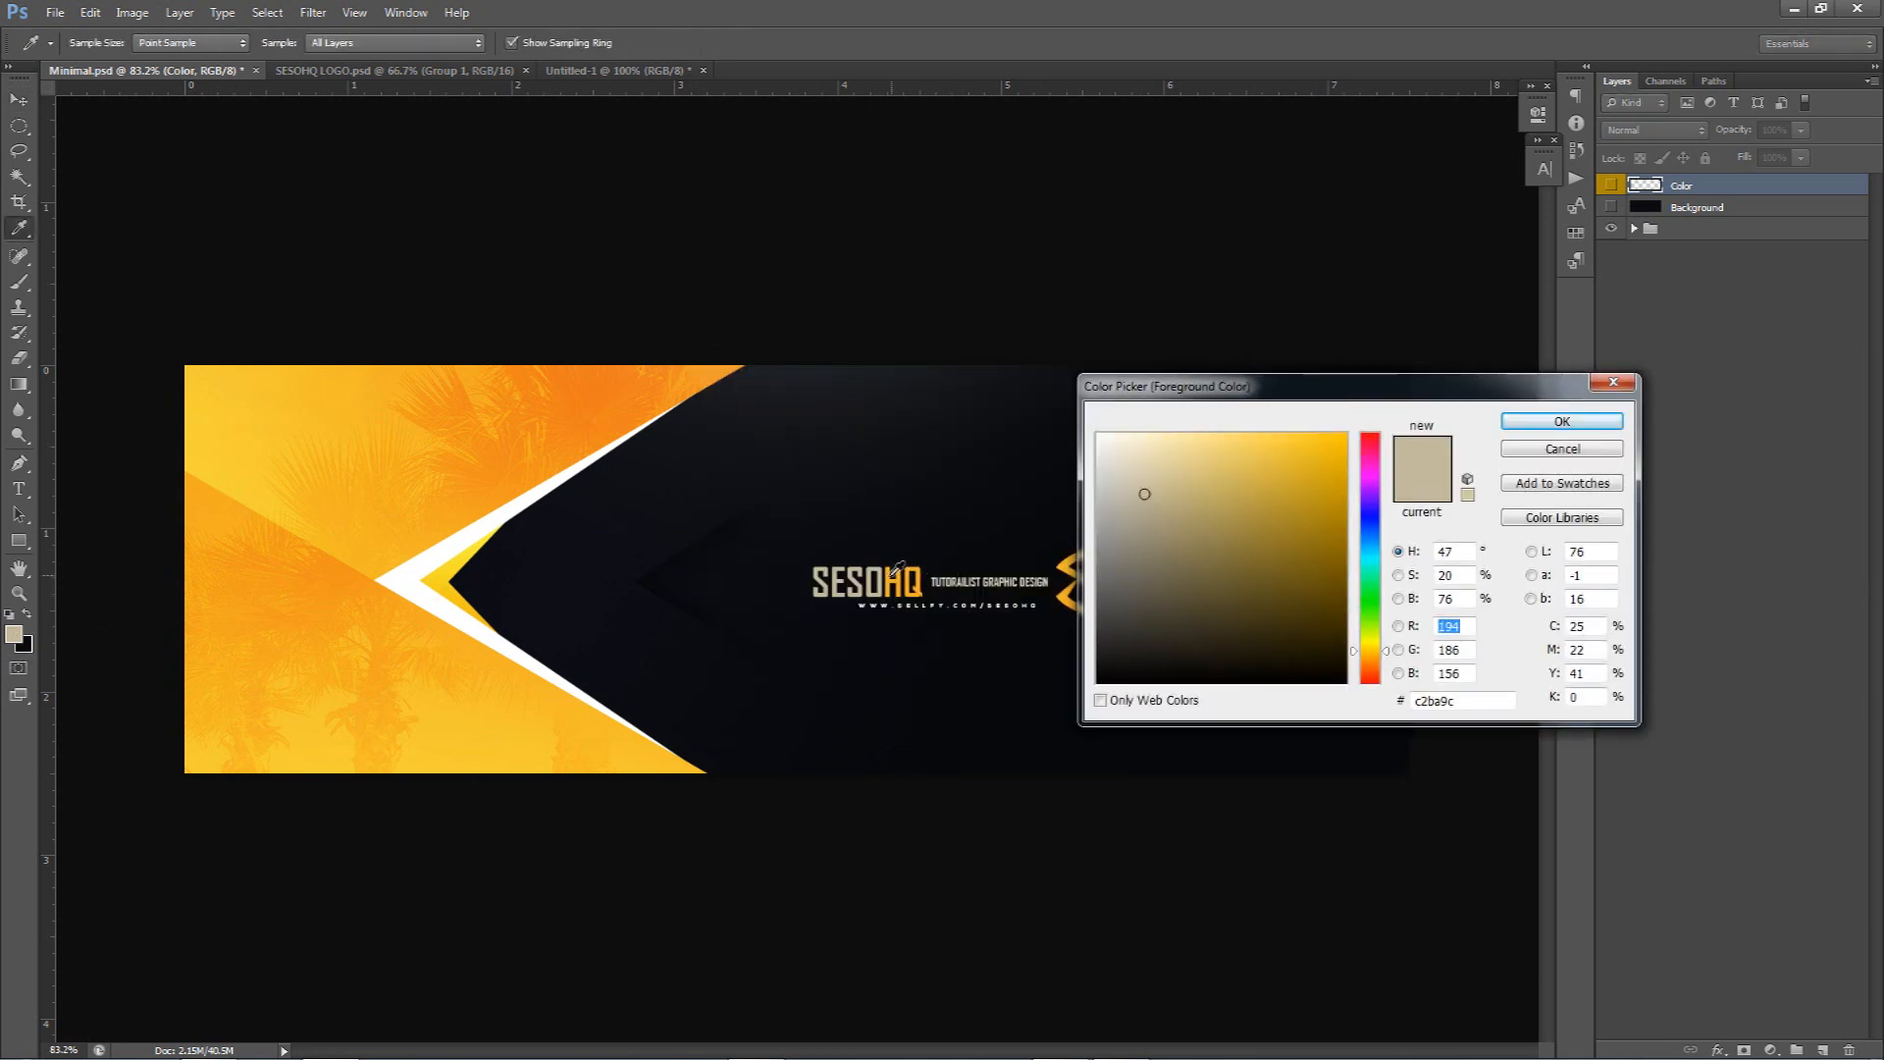
{"action": "left_click_drag", "start_coordinate": [1298, 395], "coordinate": [1496, 445]}
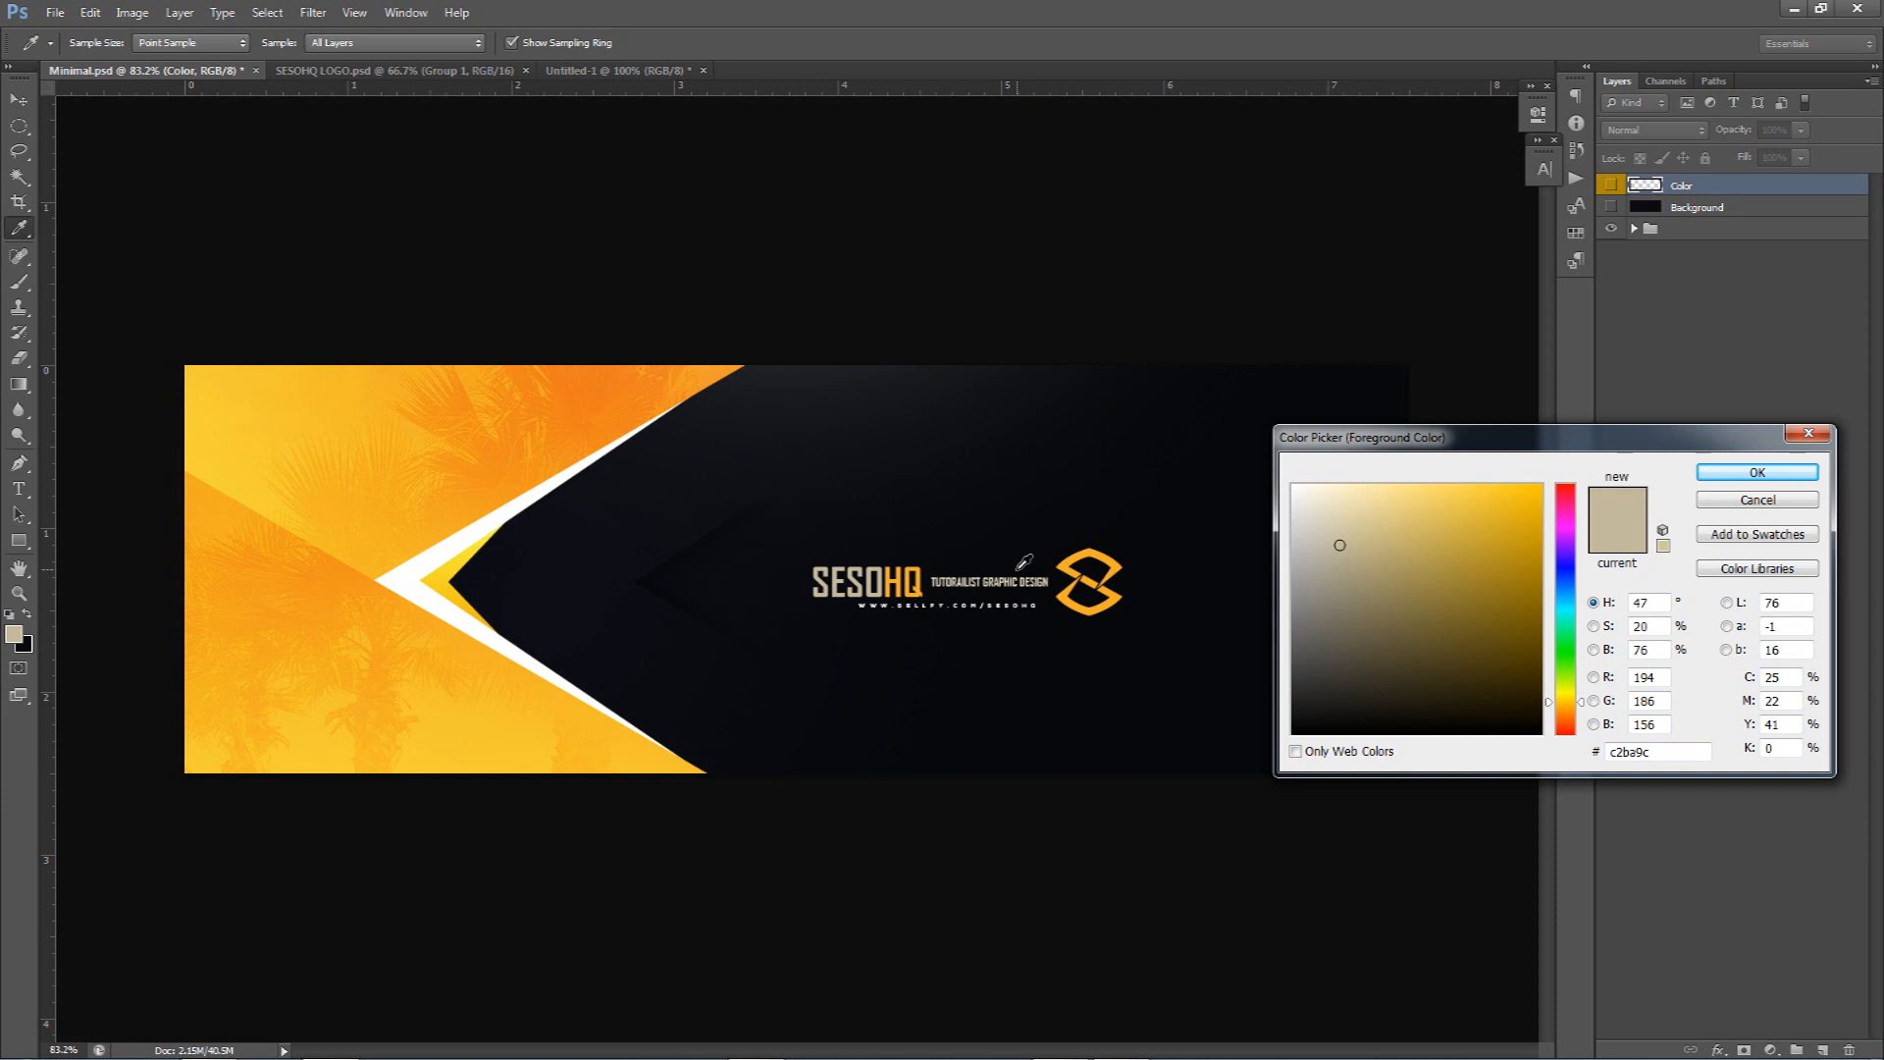
{"action": "left_click", "coordinate": [1757, 500]}
{"action": "key", "text": "v"}
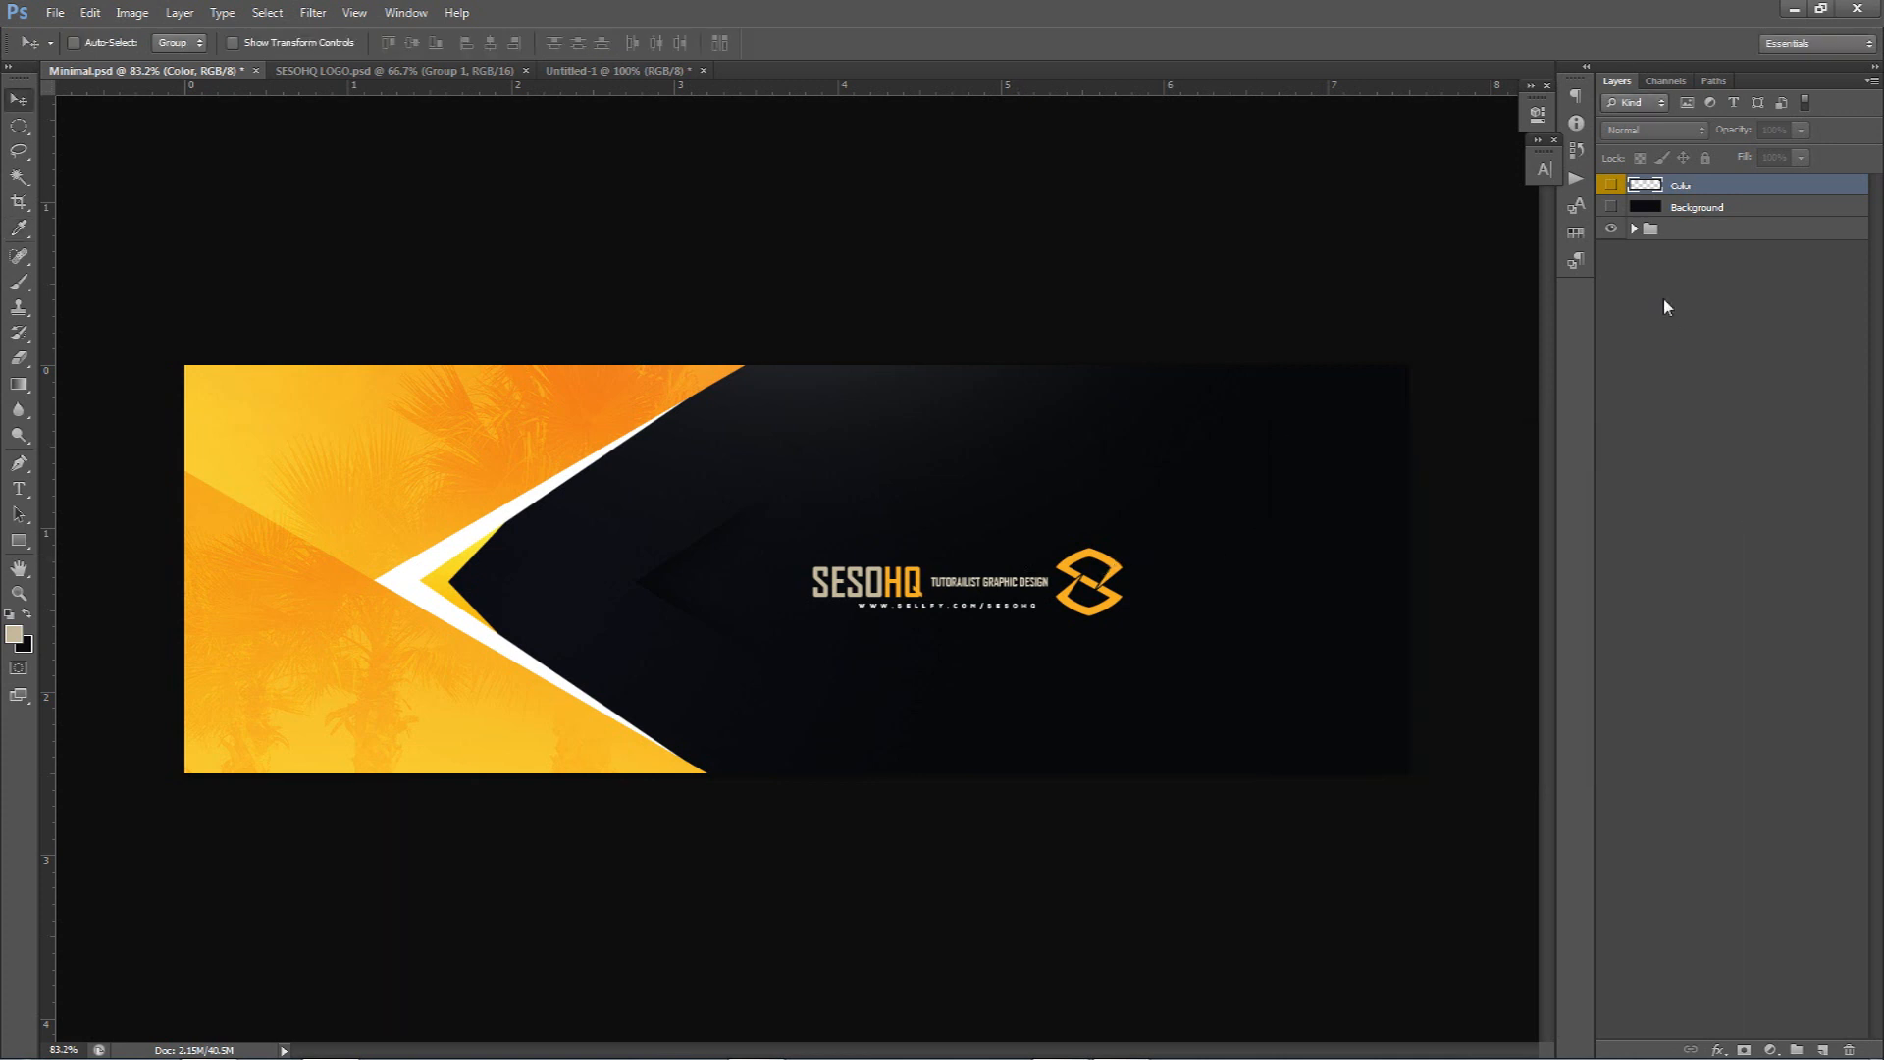
Show the Color and Background layers, hide the finished banner's group, and display the guides
{"action": "left_click", "coordinate": [1611, 185]}
{"action": "left_click", "coordinate": [1615, 206]}
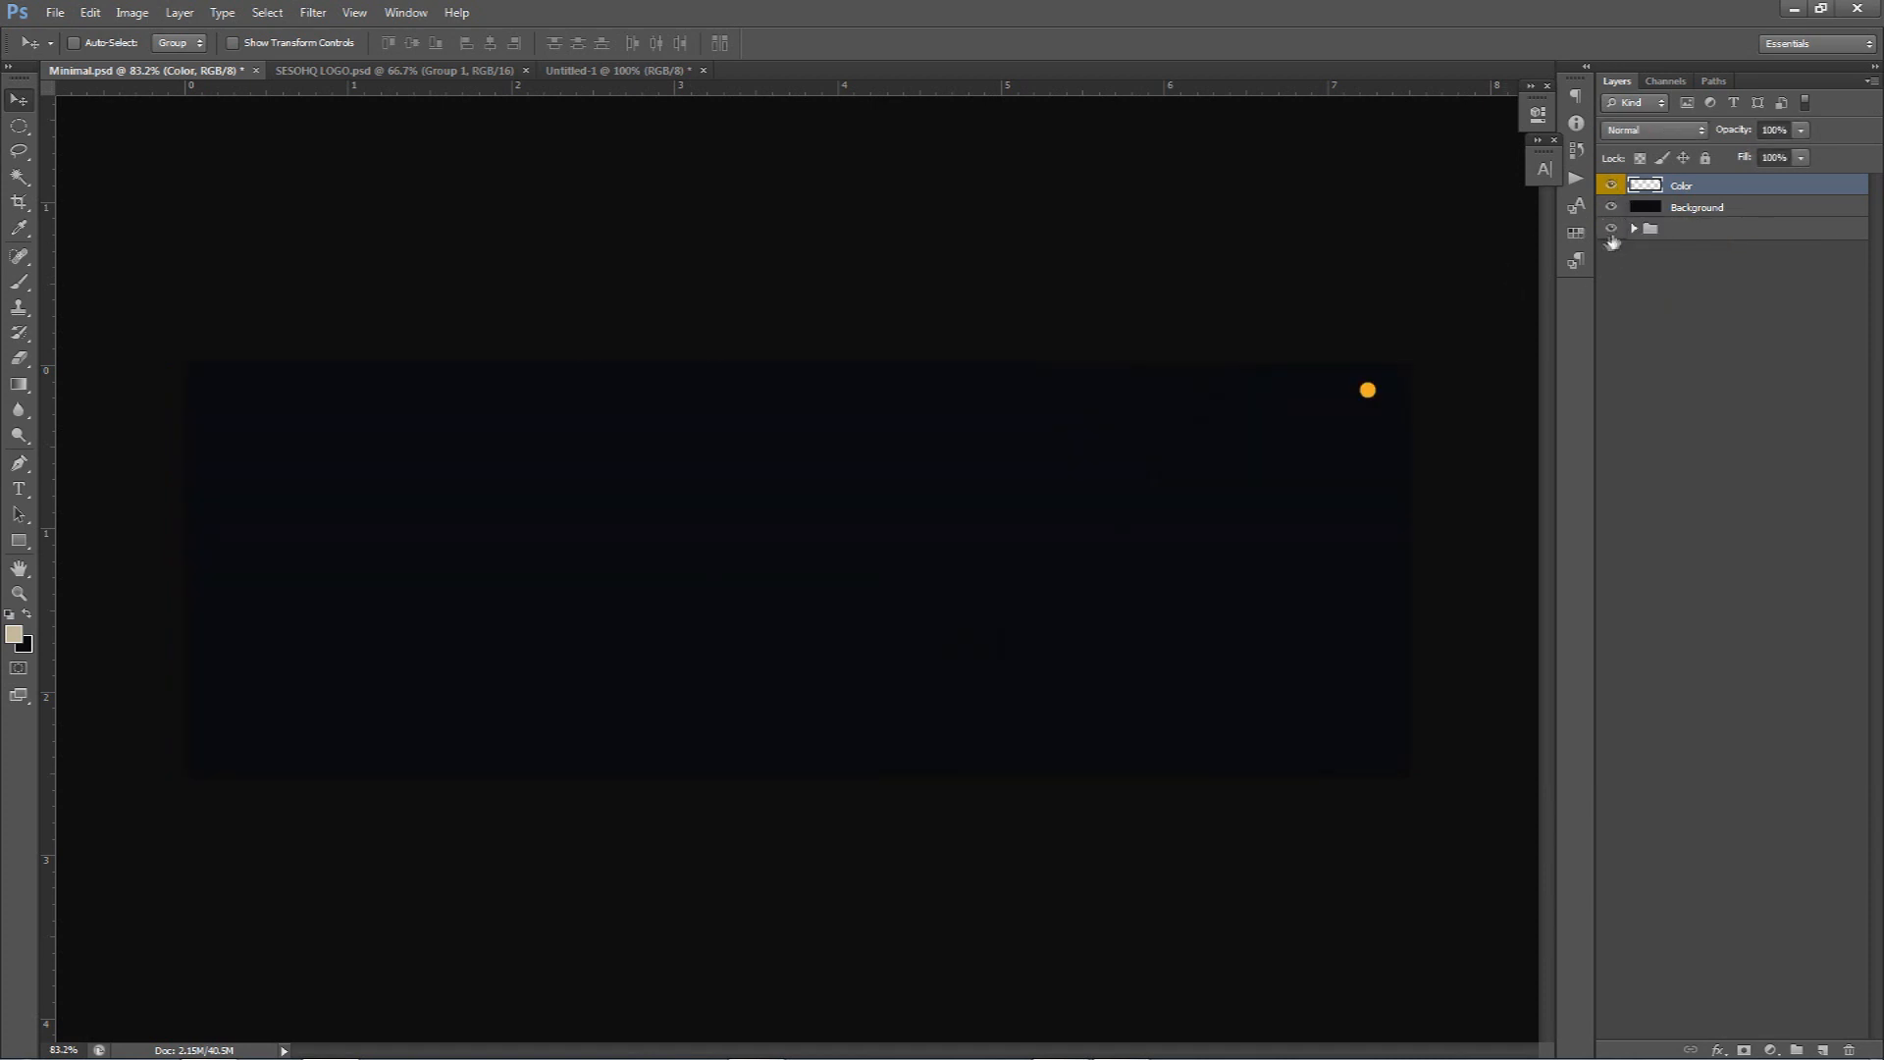
{"action": "key", "text": "ctrl+semicolon"}
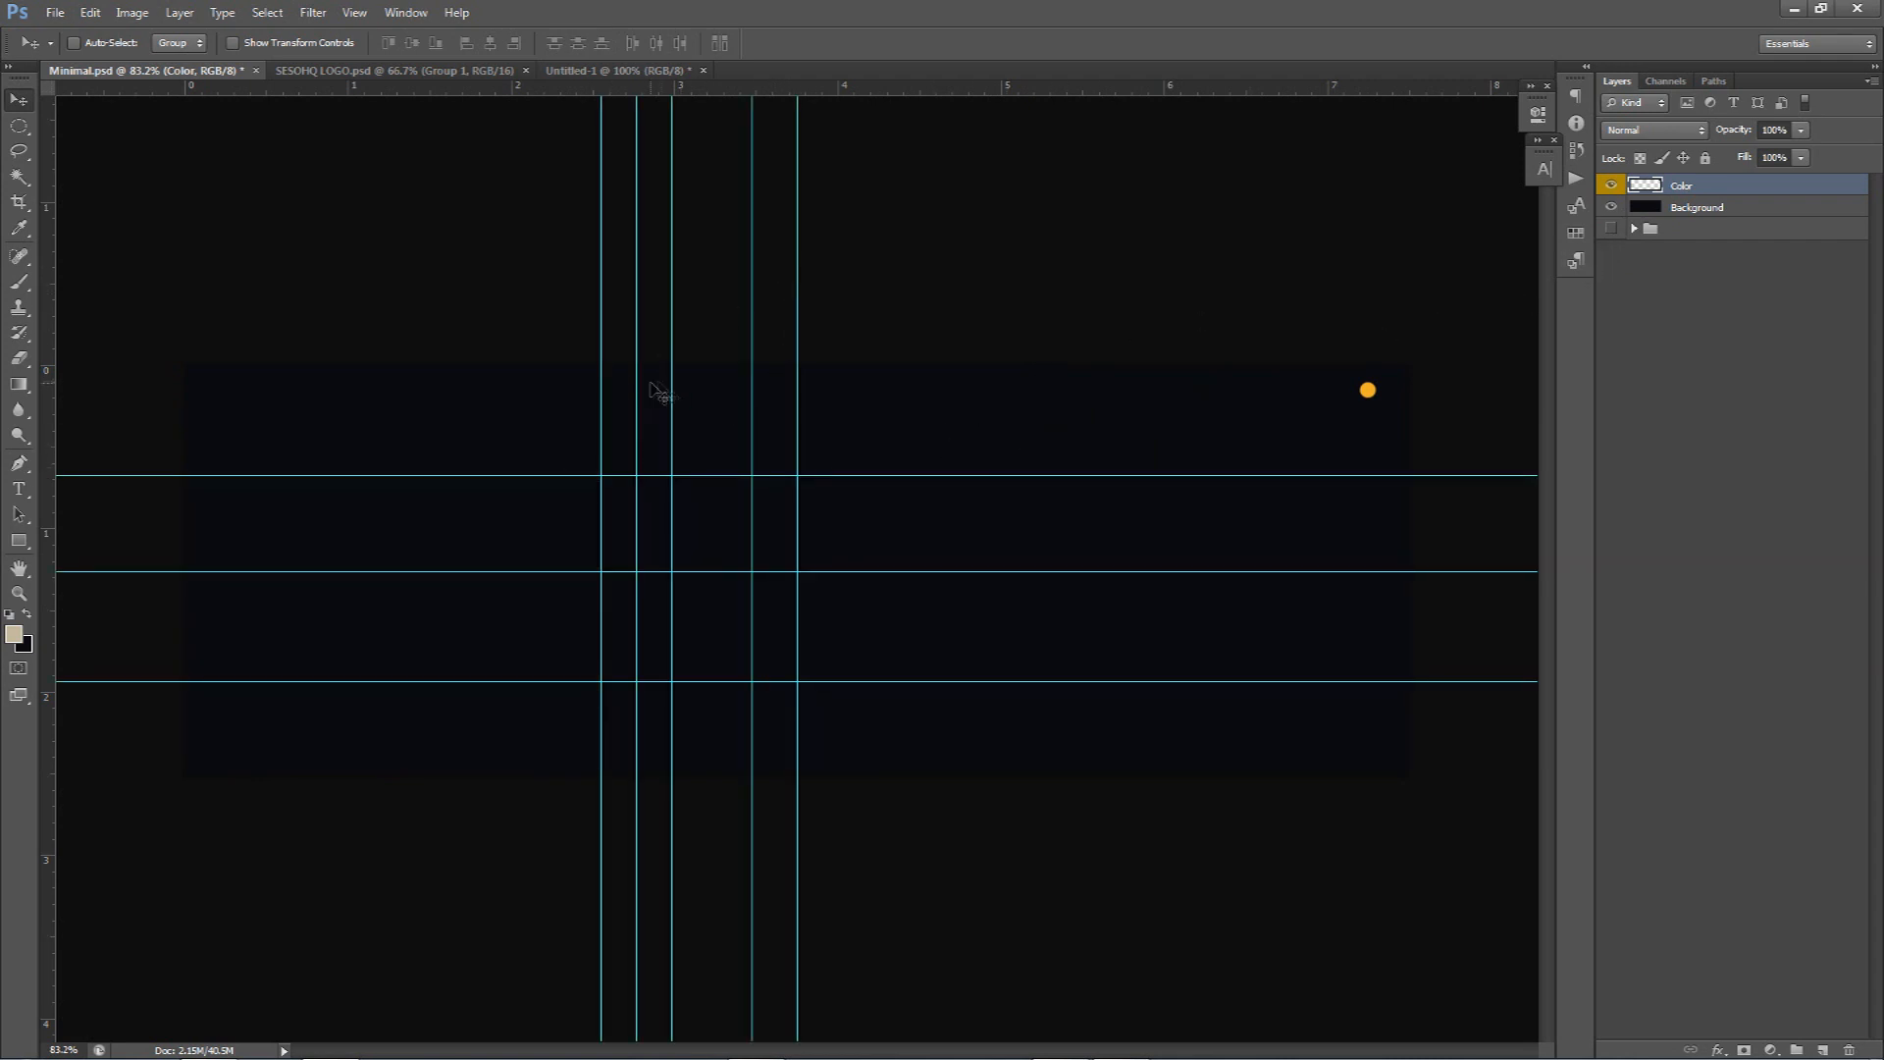
Remove the four vertical guides lying left of the banner's horizontal center
{"action": "left_click_drag", "start_coordinate": [637, 379], "coordinate": [39, 392]}
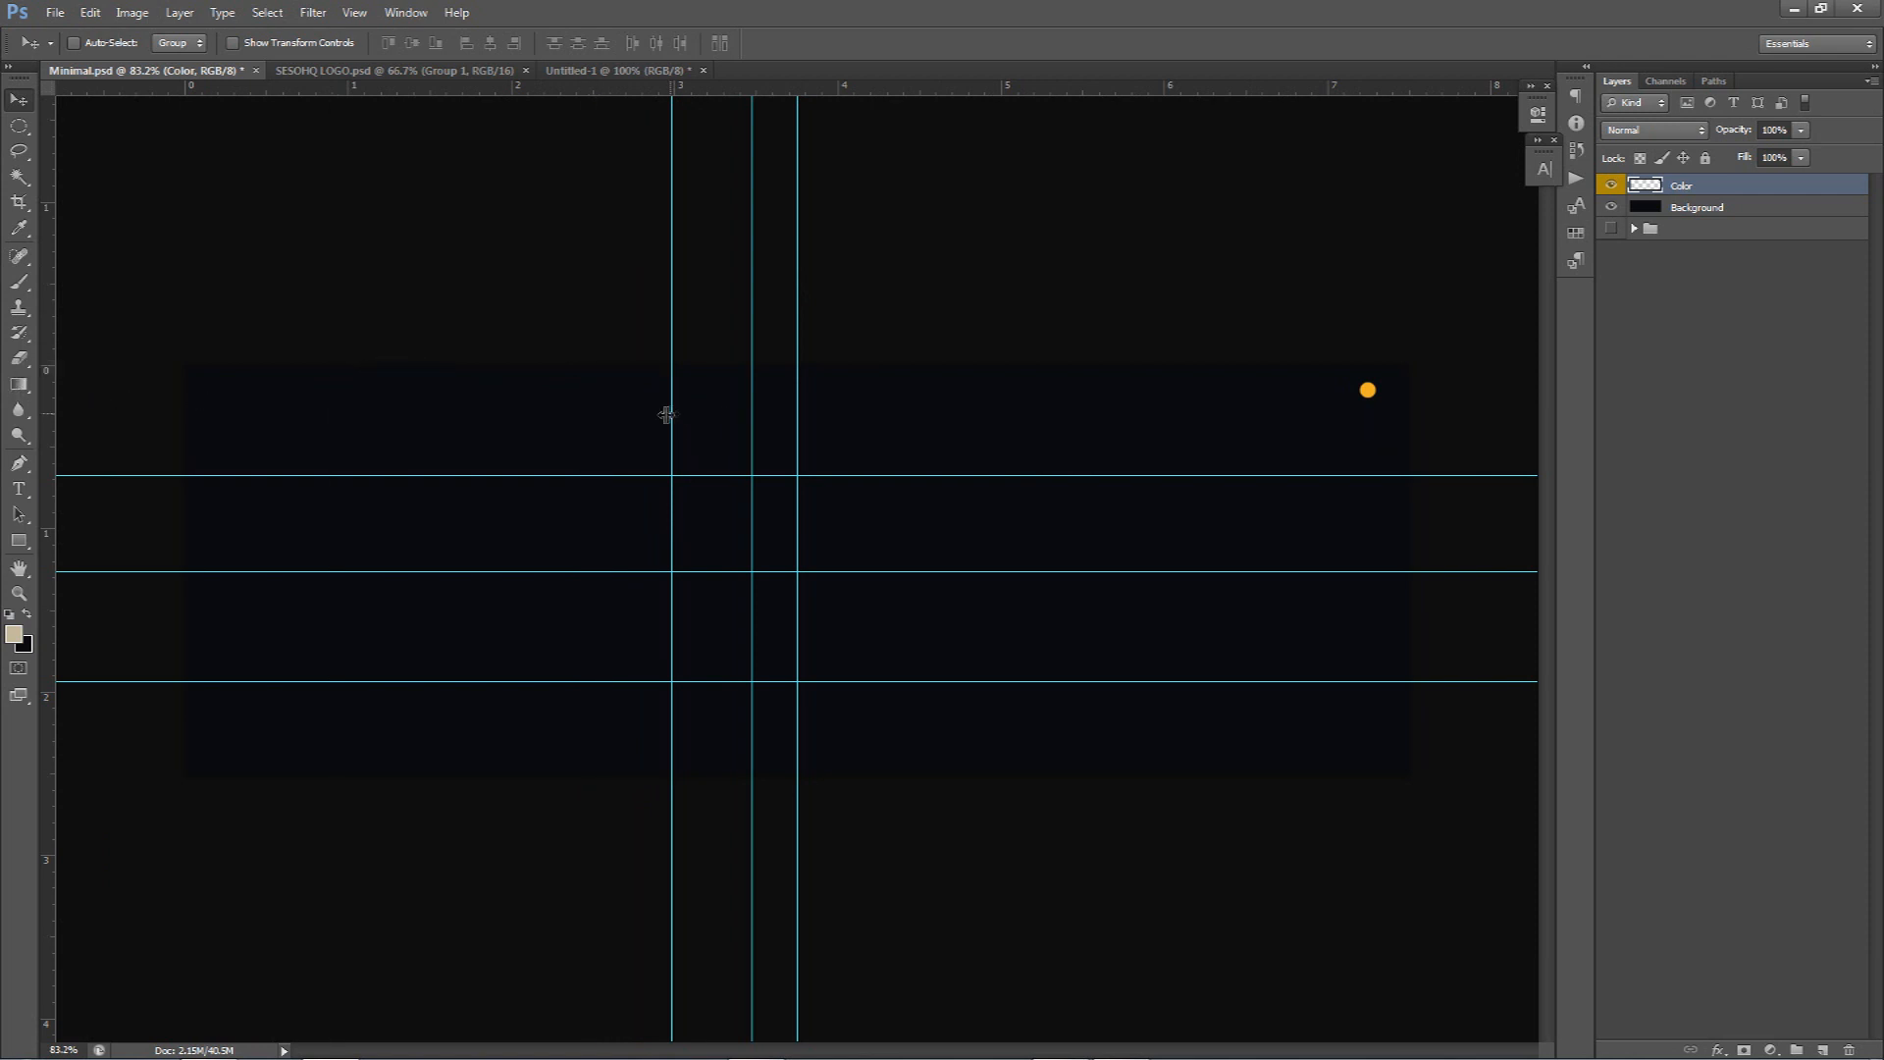
{"action": "left_click_drag", "start_coordinate": [673, 417], "coordinate": [40, 417]}
{"action": "left_click_drag", "start_coordinate": [752, 424], "coordinate": [30, 388]}
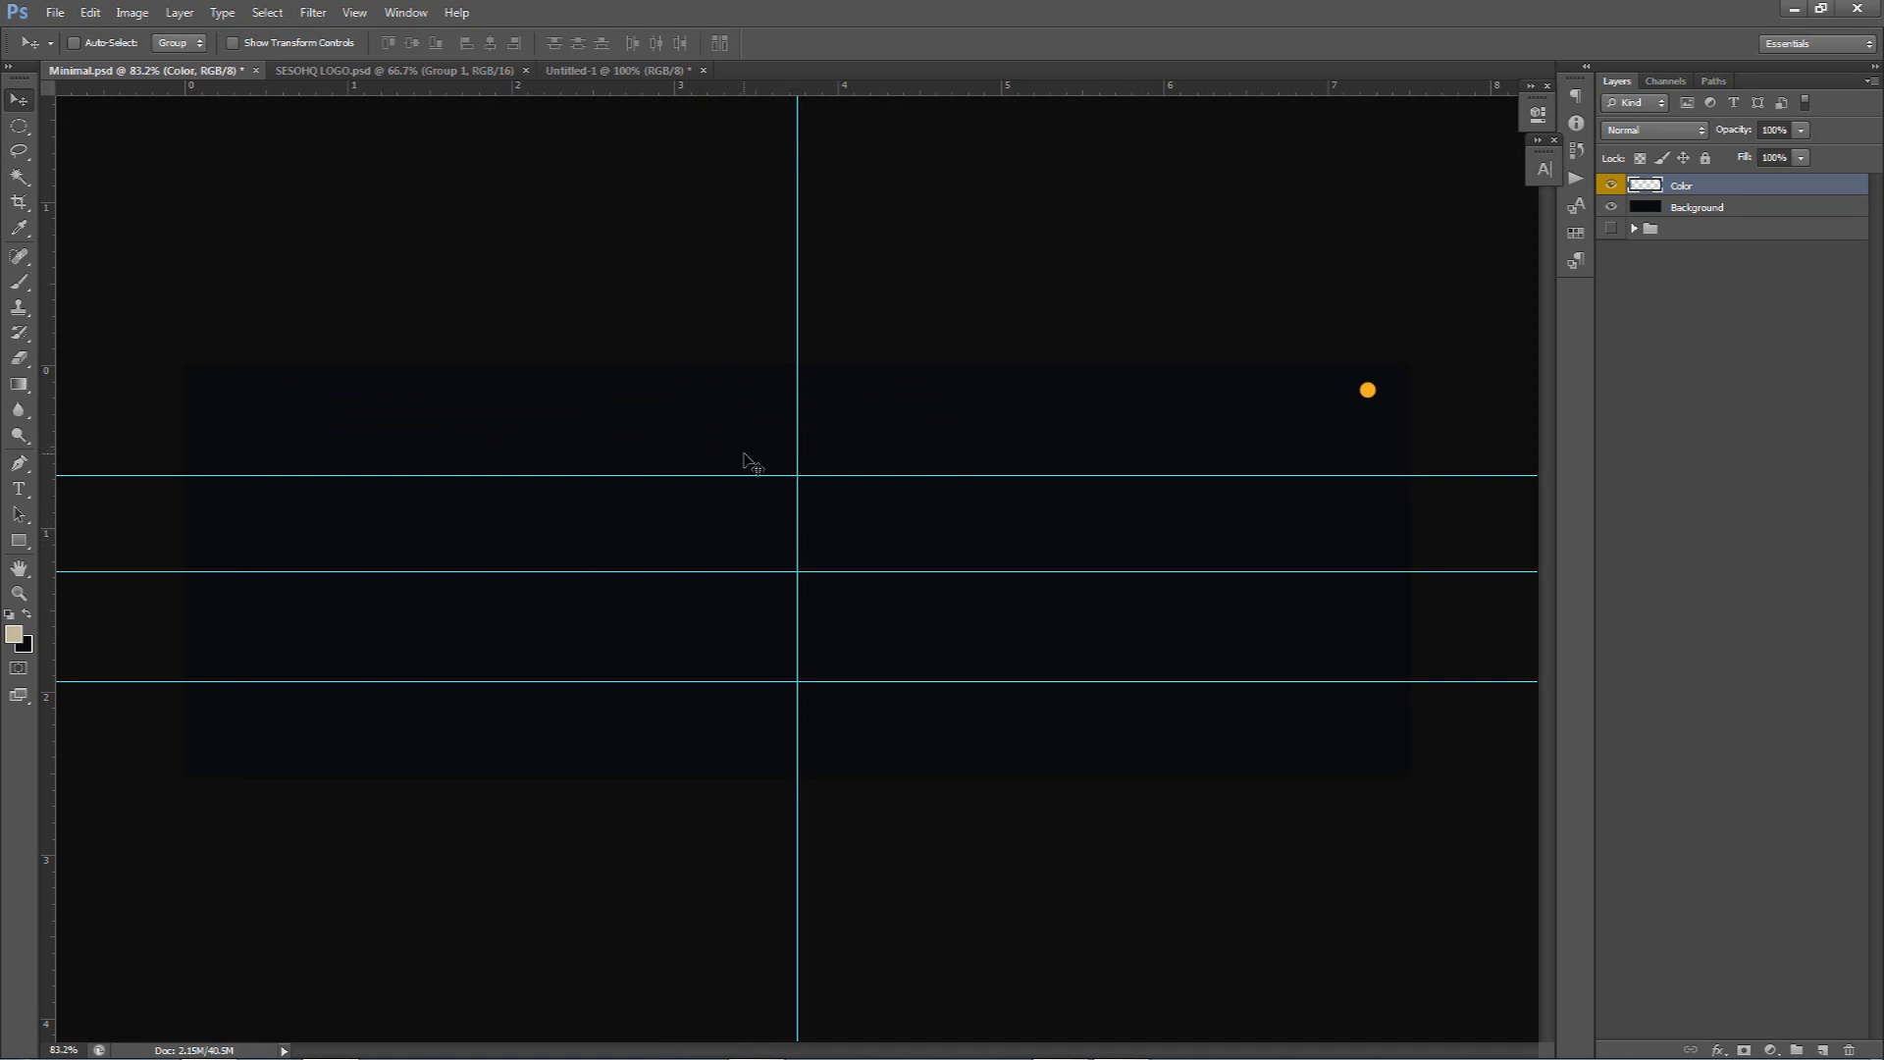
Create a new blank document with a white background, about 7.5 by 2.5 inches
{"action": "left_click", "coordinate": [55, 12]}
{"action": "left_click", "coordinate": [129, 34]}
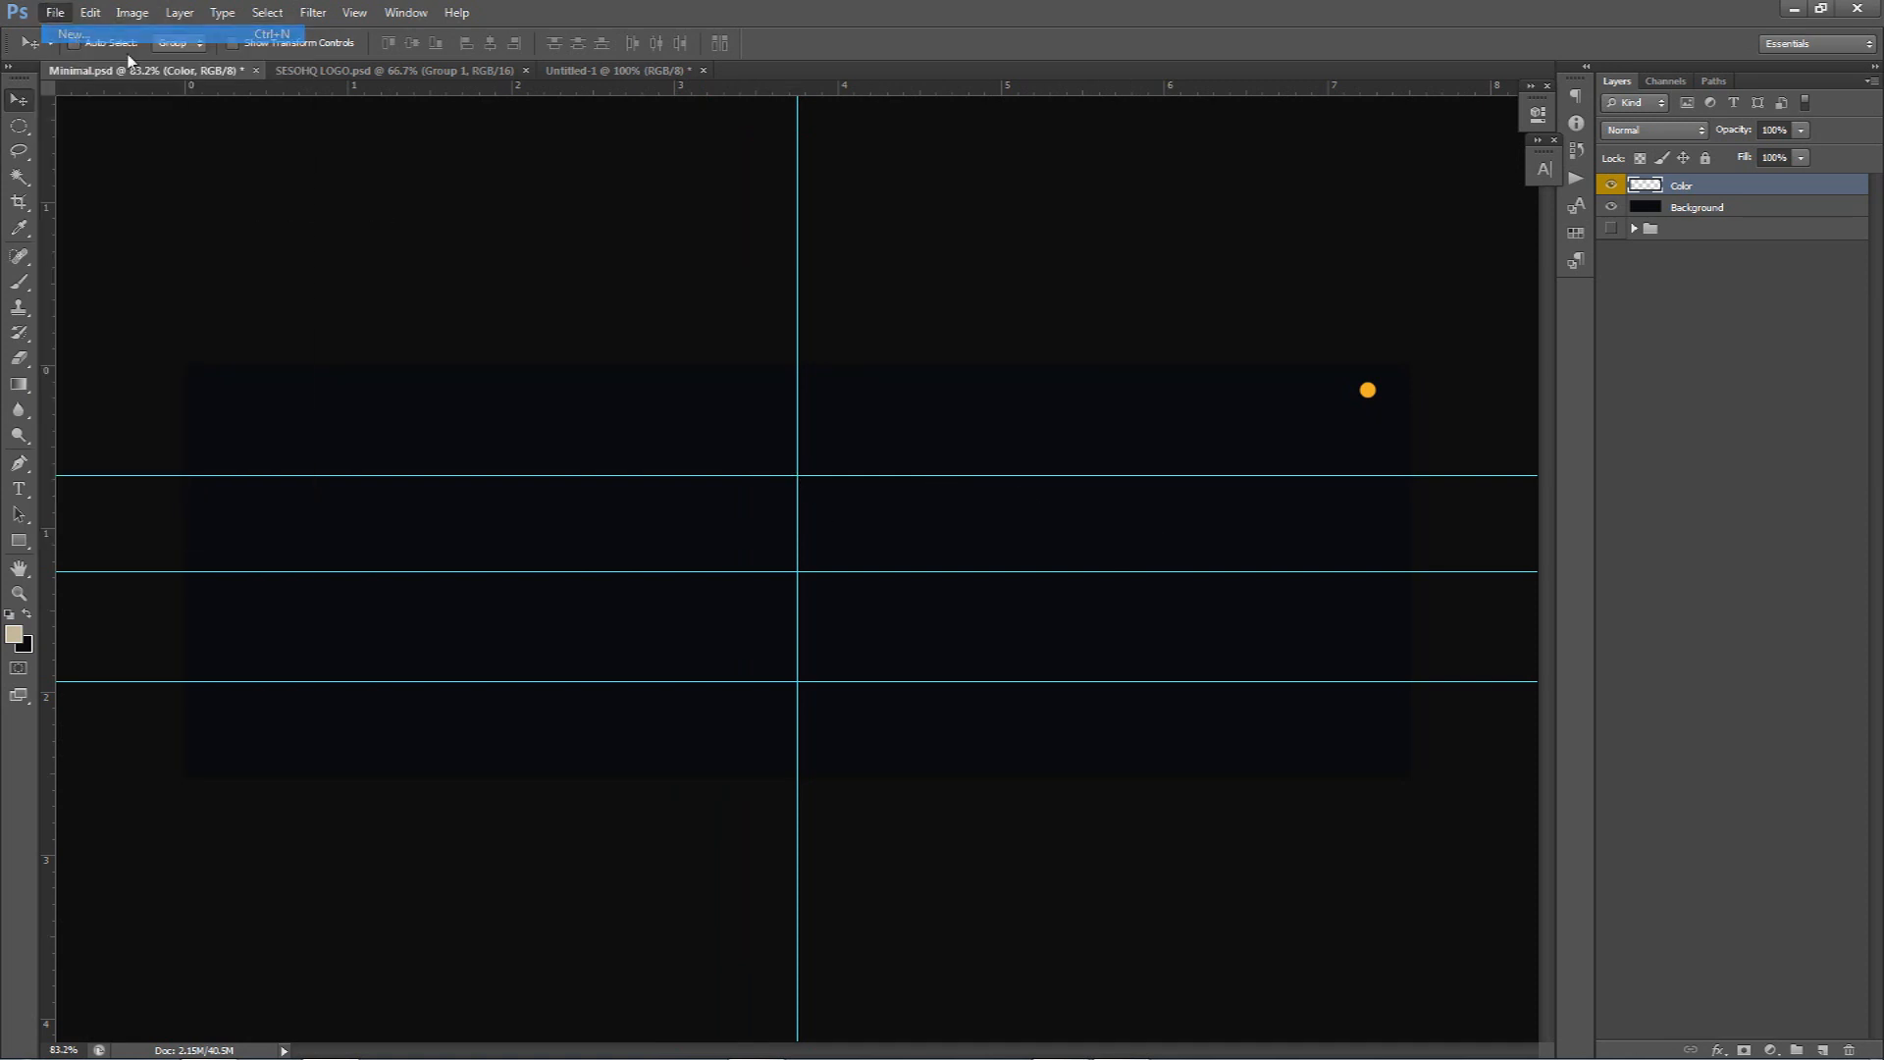
{"action": "double_click", "coordinate": [857, 452]}
{"action": "double_click", "coordinate": [862, 481]}
{"action": "double_click", "coordinate": [846, 511]}
{"action": "left_click", "coordinate": [1088, 365]}
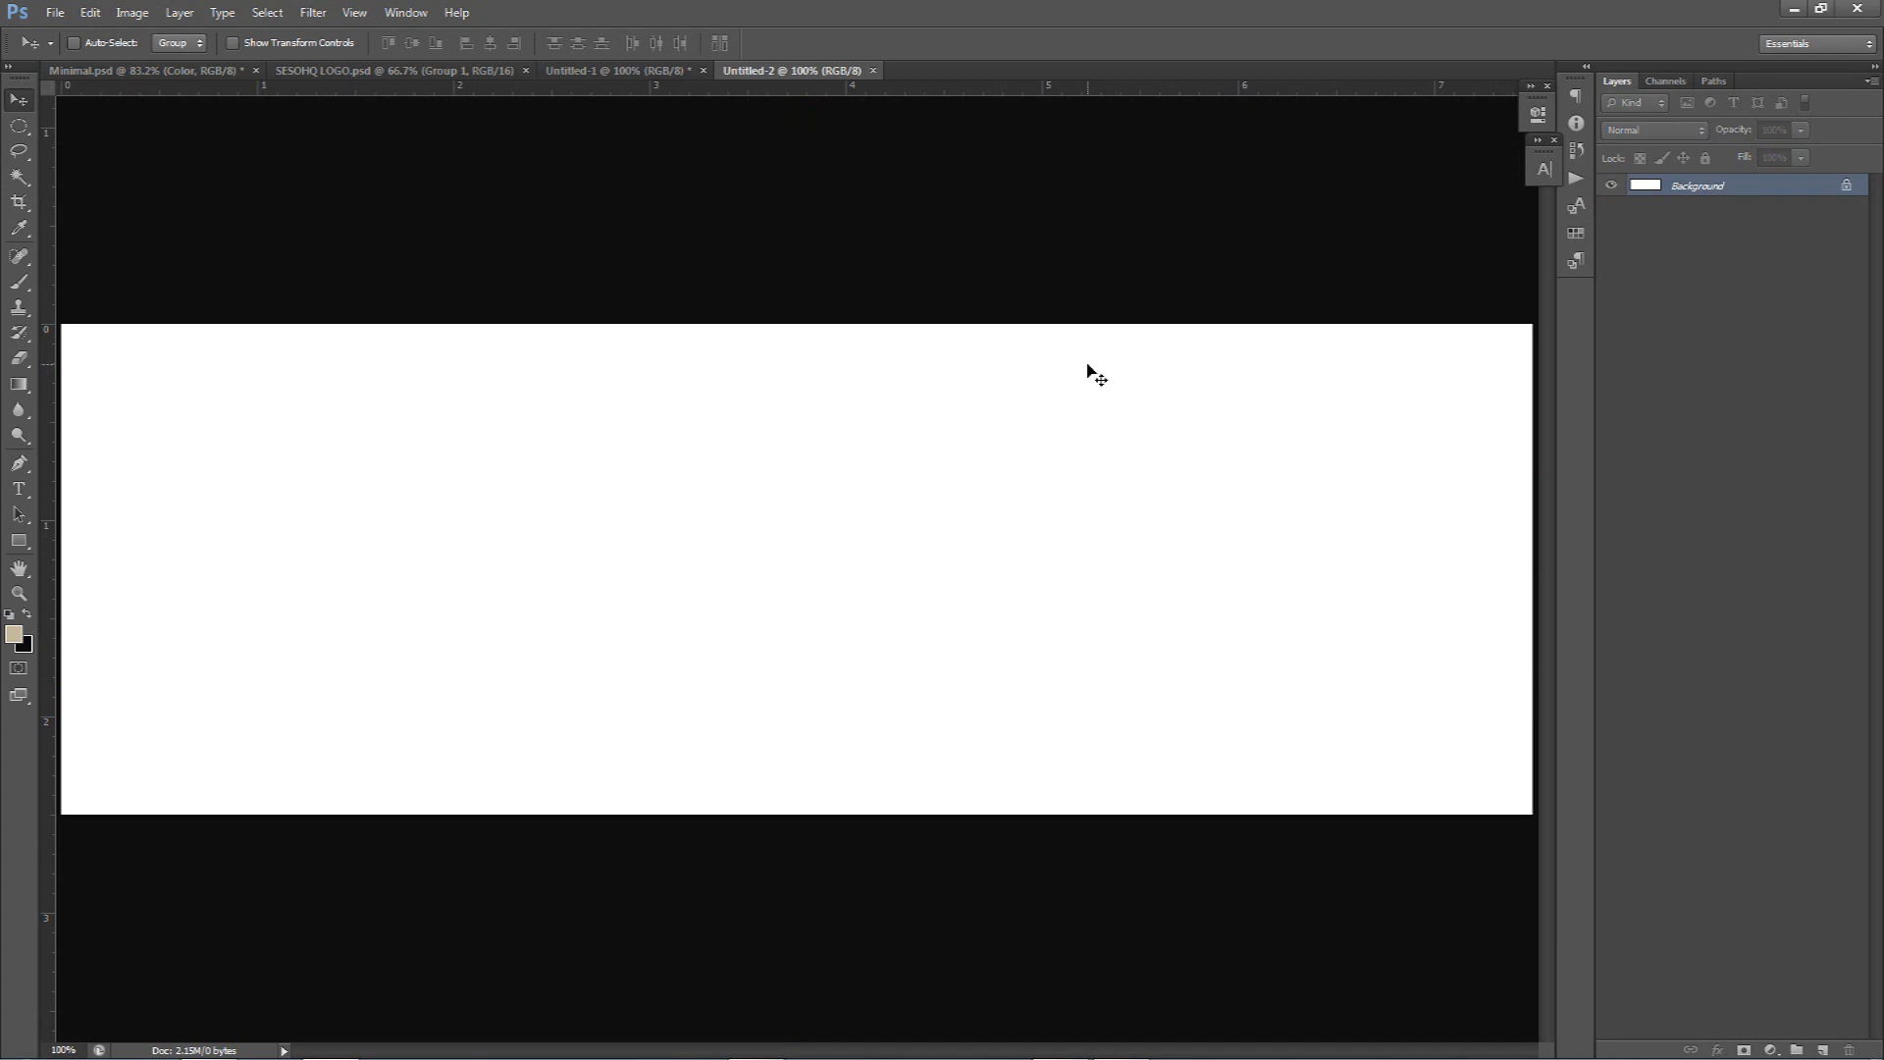
Turn the rulers off and back on in the new blank document
{"action": "scroll", "coordinate": [1097, 365], "scroll_direction": "down", "scroll_amount": 1}
{"action": "scroll", "coordinate": [982, 334], "scroll_direction": "down", "scroll_amount": 1}
{"action": "scroll", "coordinate": [550, 157], "scroll_direction": "up", "scroll_amount": 1}
{"action": "key", "text": "ctrl+r"}
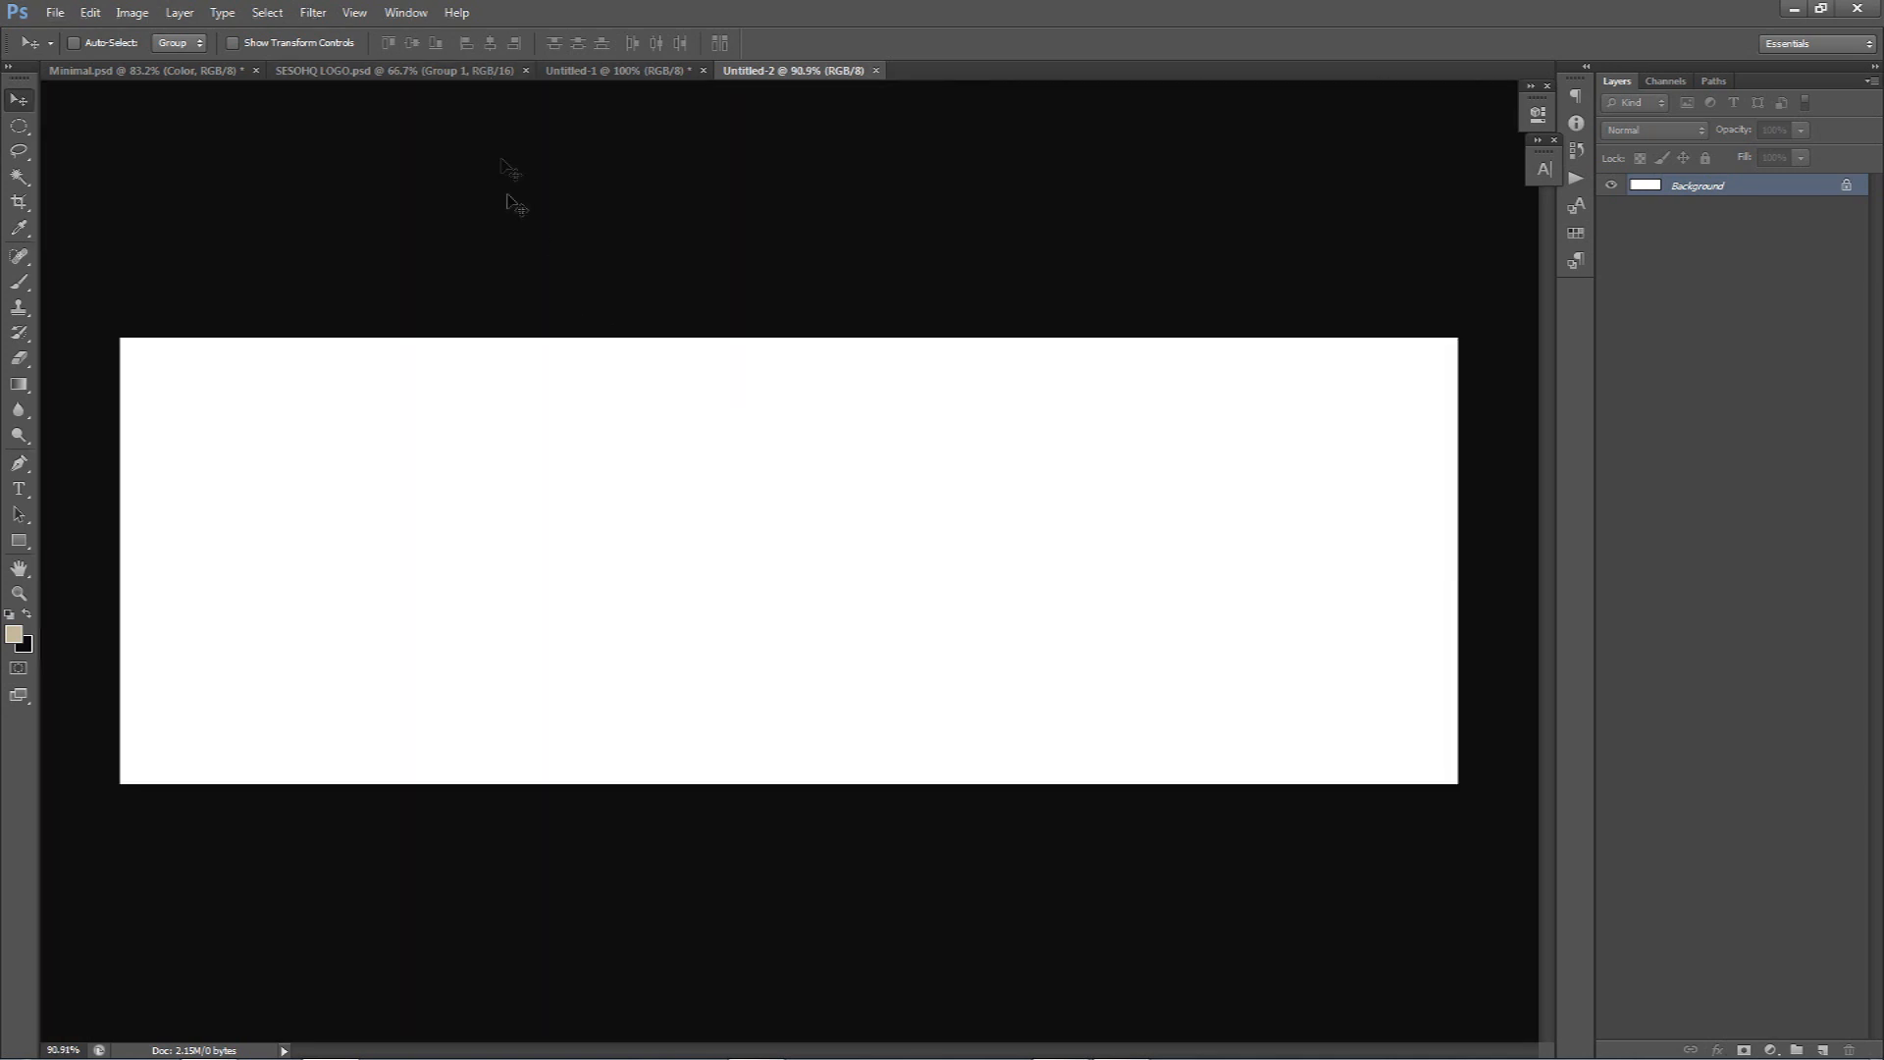
{"action": "key", "text": "ctrl+r"}
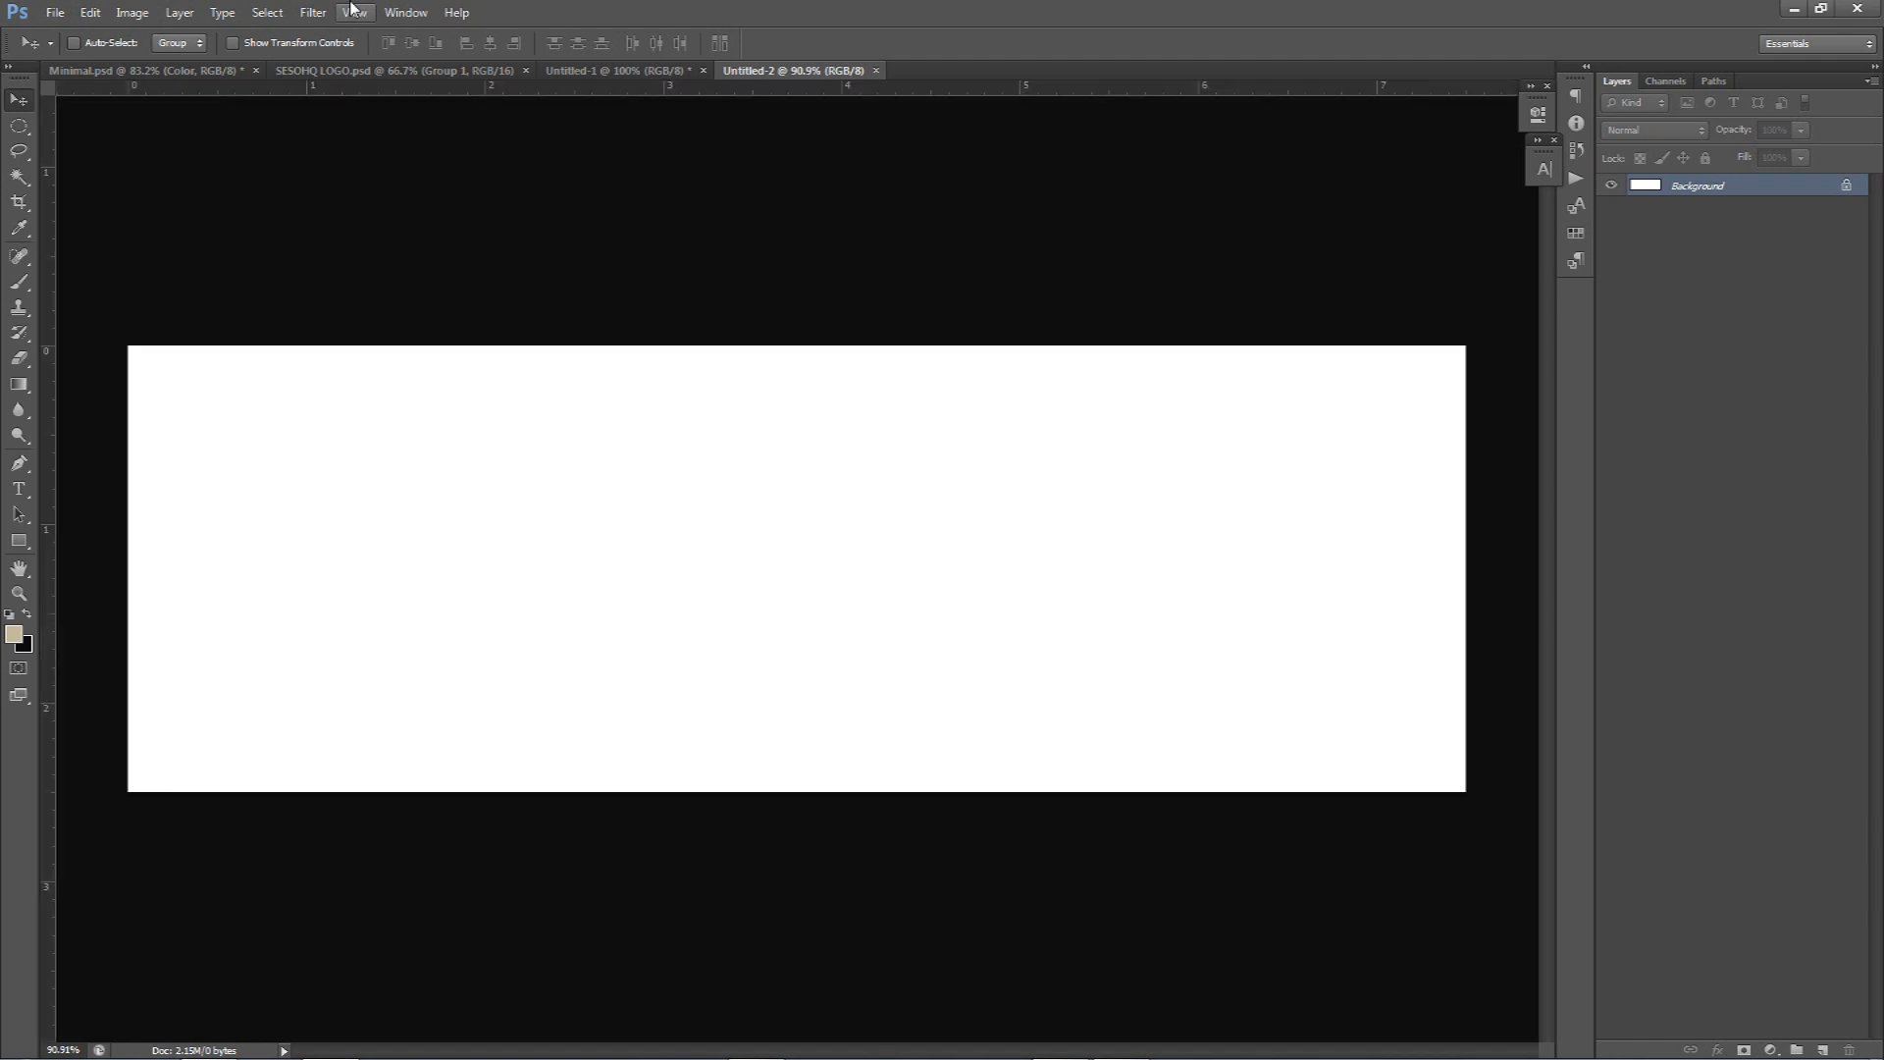
Mark the center of the blank document with one vertical and one horizontal guide, and close the document without saving
{"action": "left_click", "coordinate": [353, 10]}
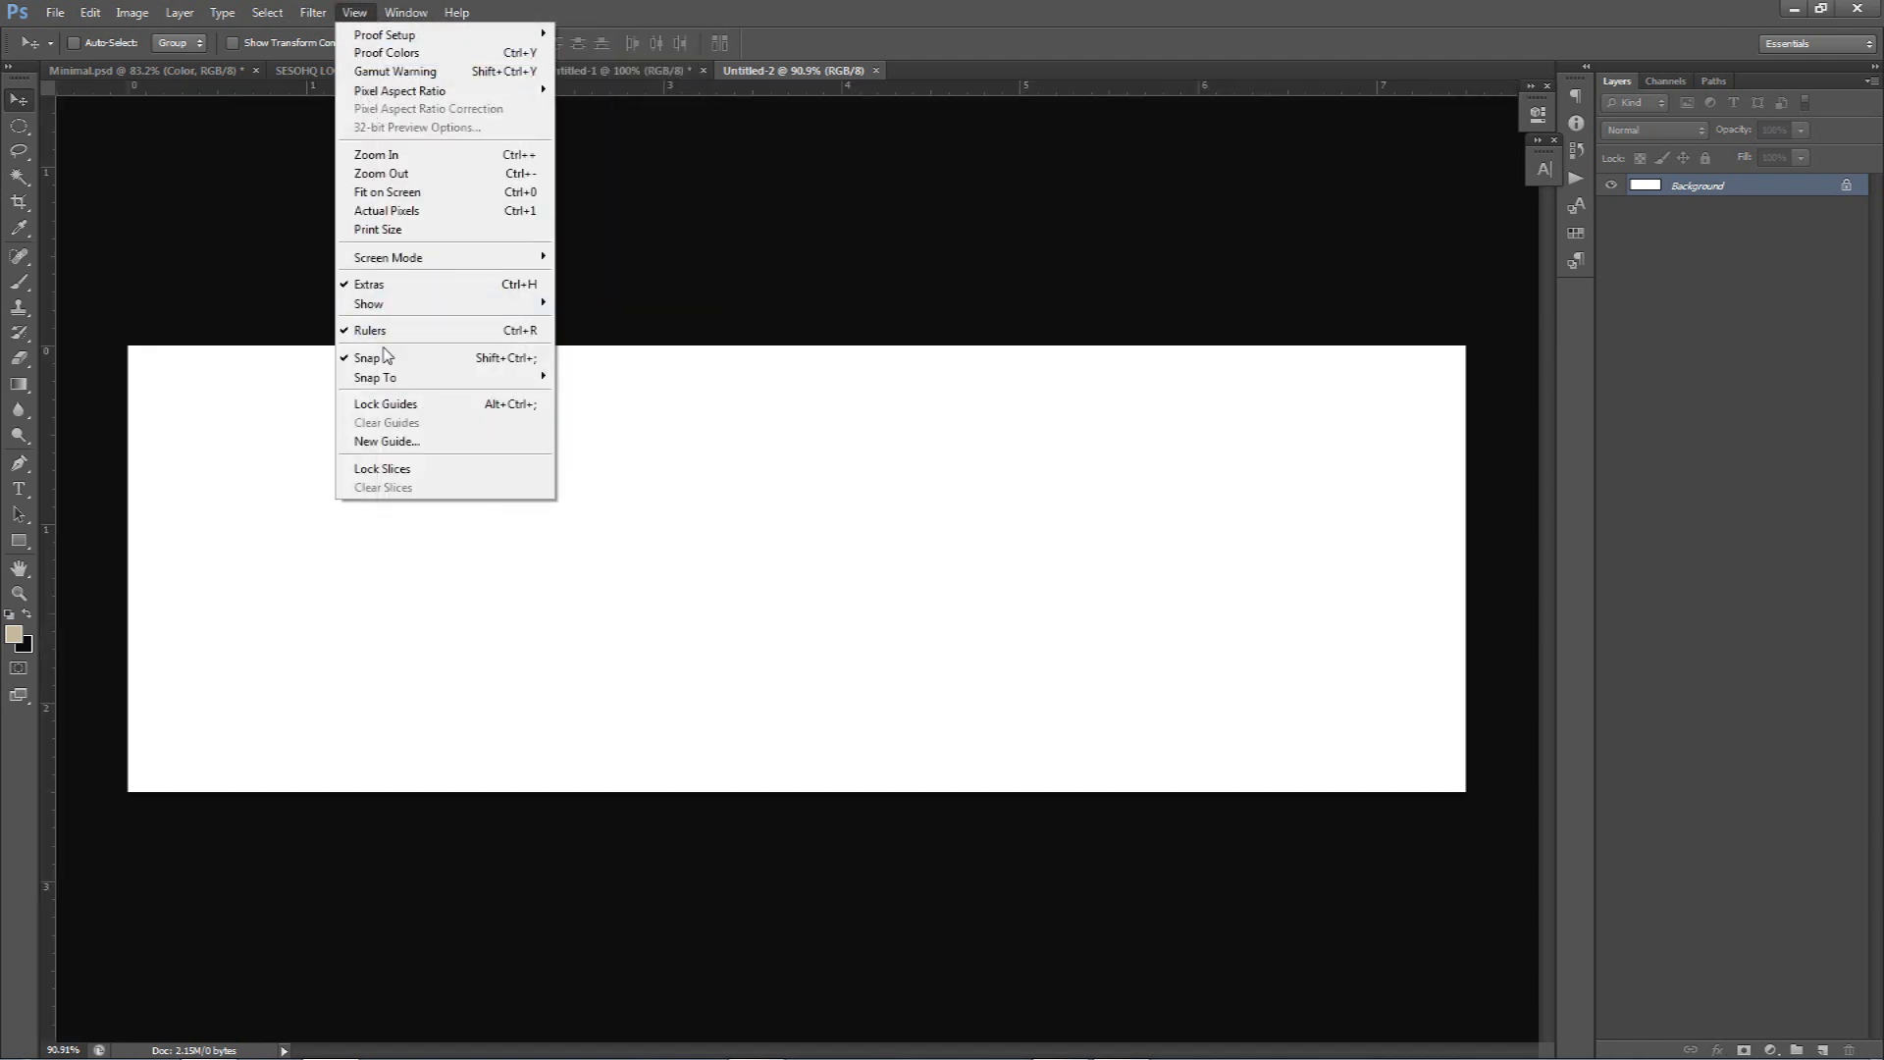
{"action": "left_click", "coordinate": [373, 332]}
{"action": "left_click", "coordinate": [354, 12]}
{"action": "left_click", "coordinate": [371, 331]}
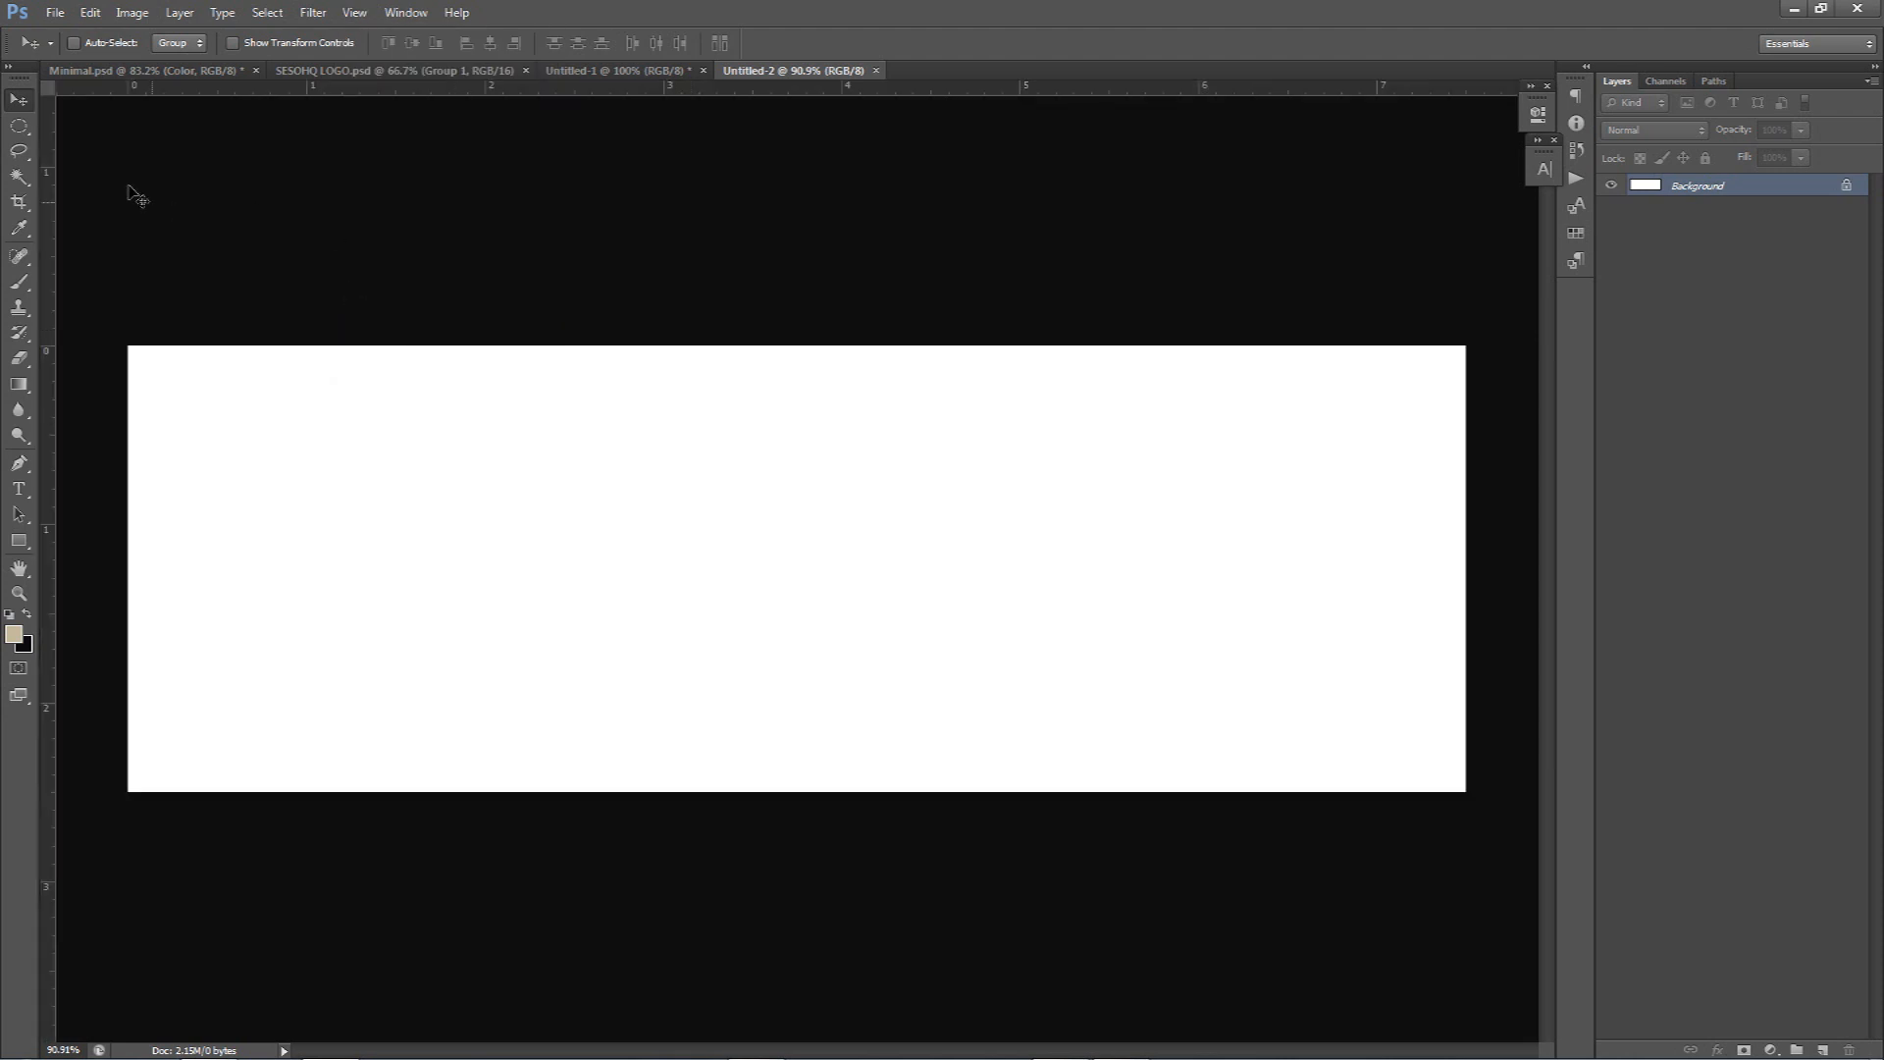
{"action": "left_click_drag", "start_coordinate": [46, 121], "coordinate": [797, 334]}
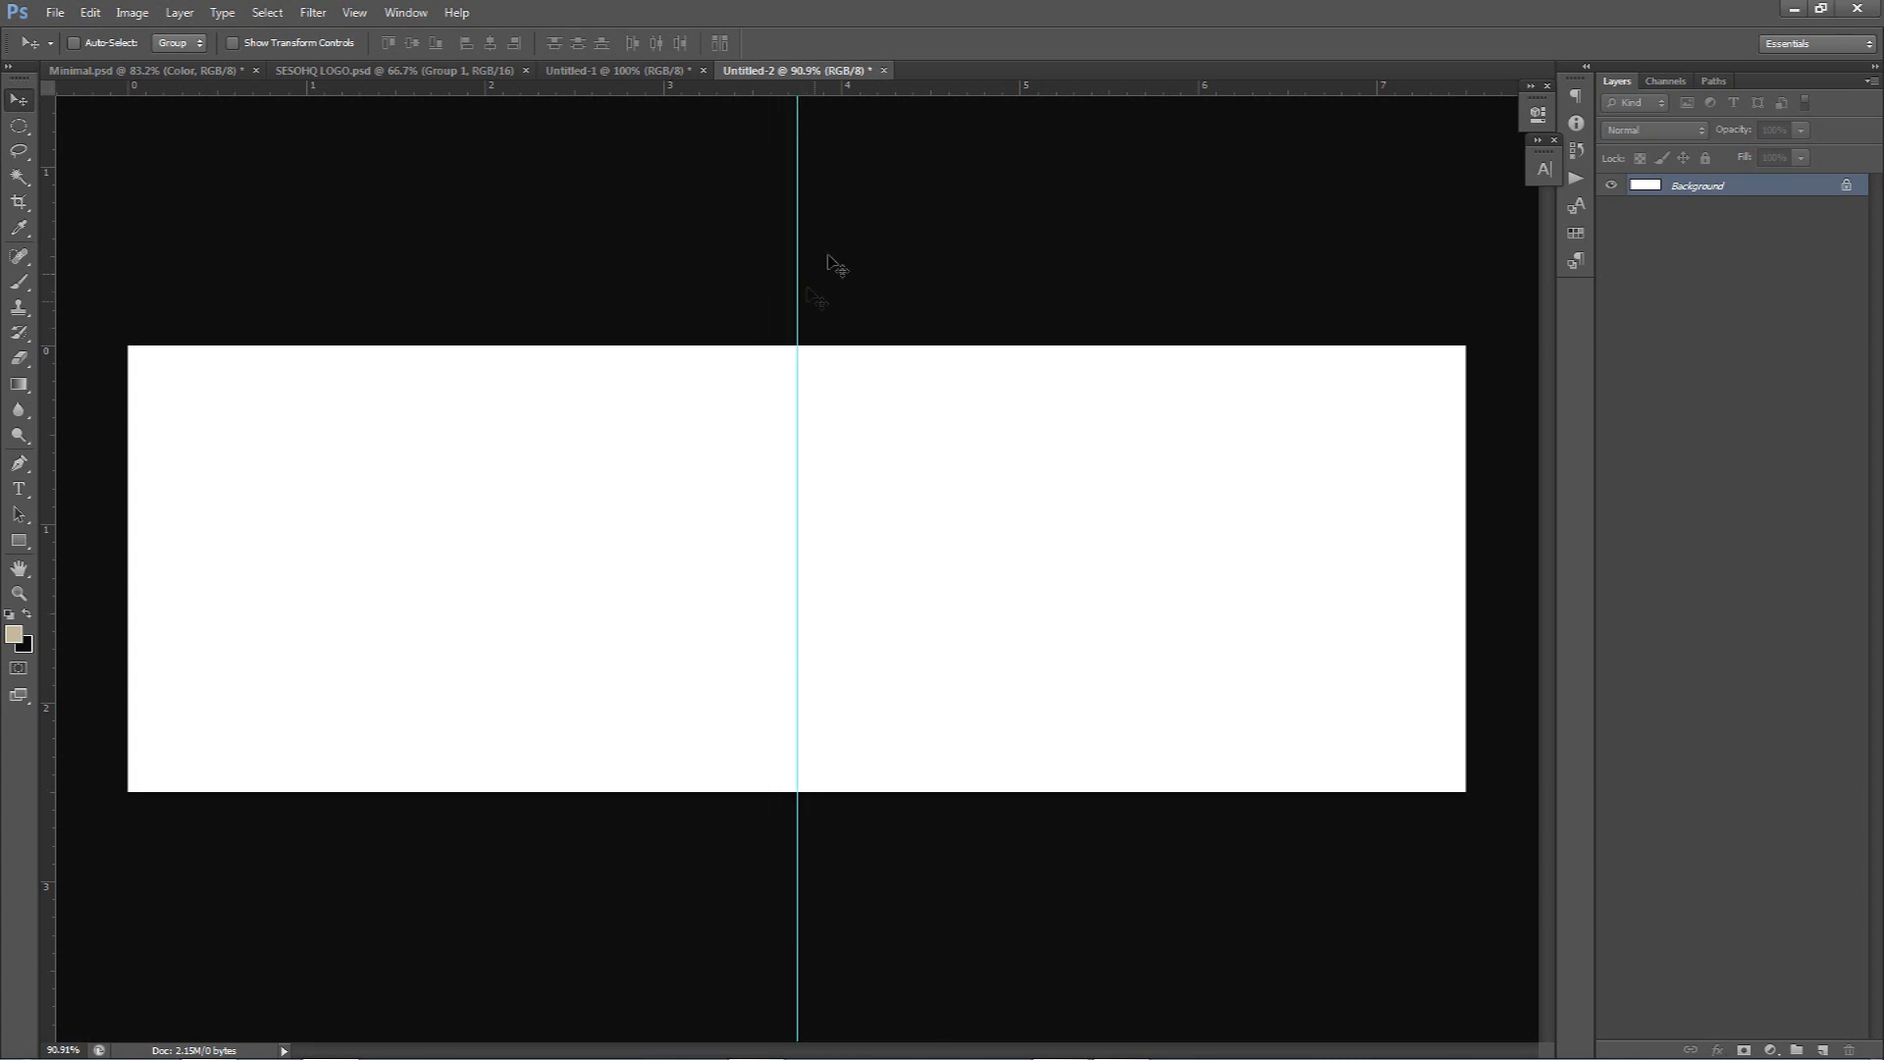
{"action": "left_click_drag", "start_coordinate": [1021, 91], "coordinate": [942, 568]}
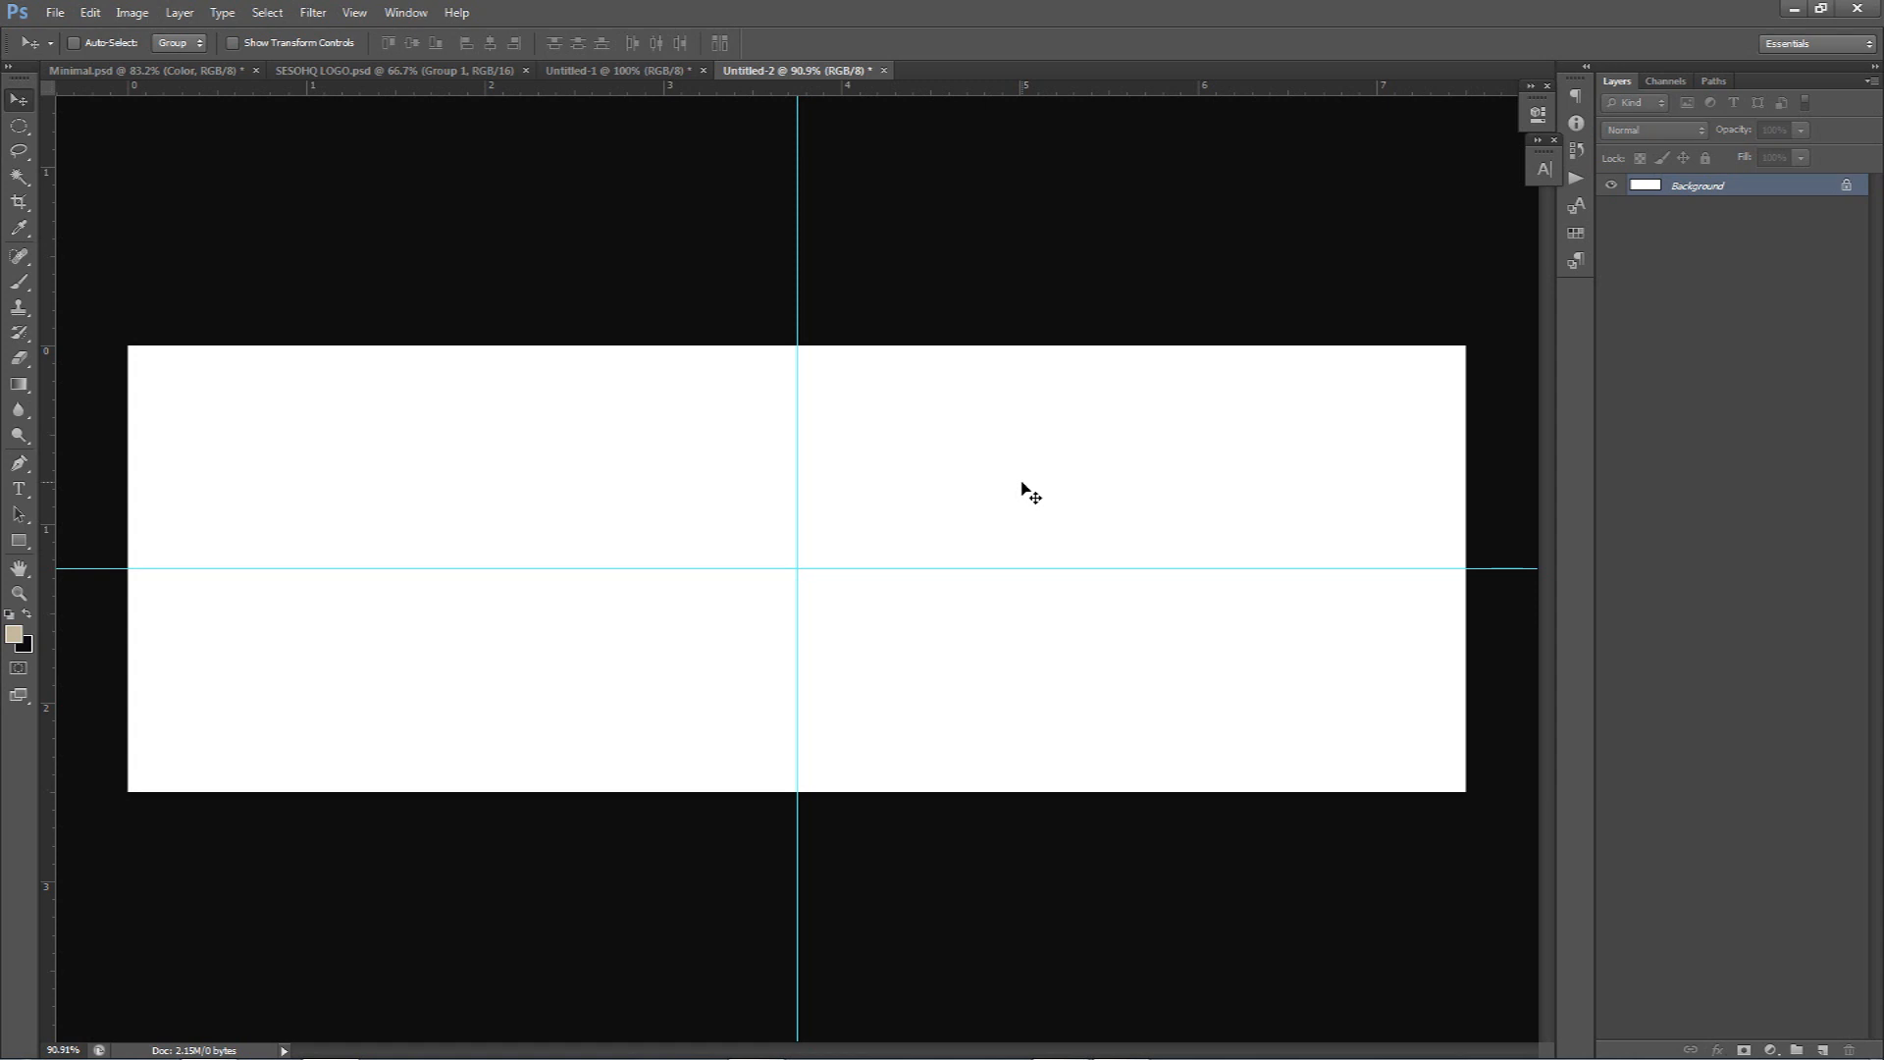
{"action": "left_click", "coordinate": [884, 71]}
{"action": "left_click", "coordinate": [941, 390]}
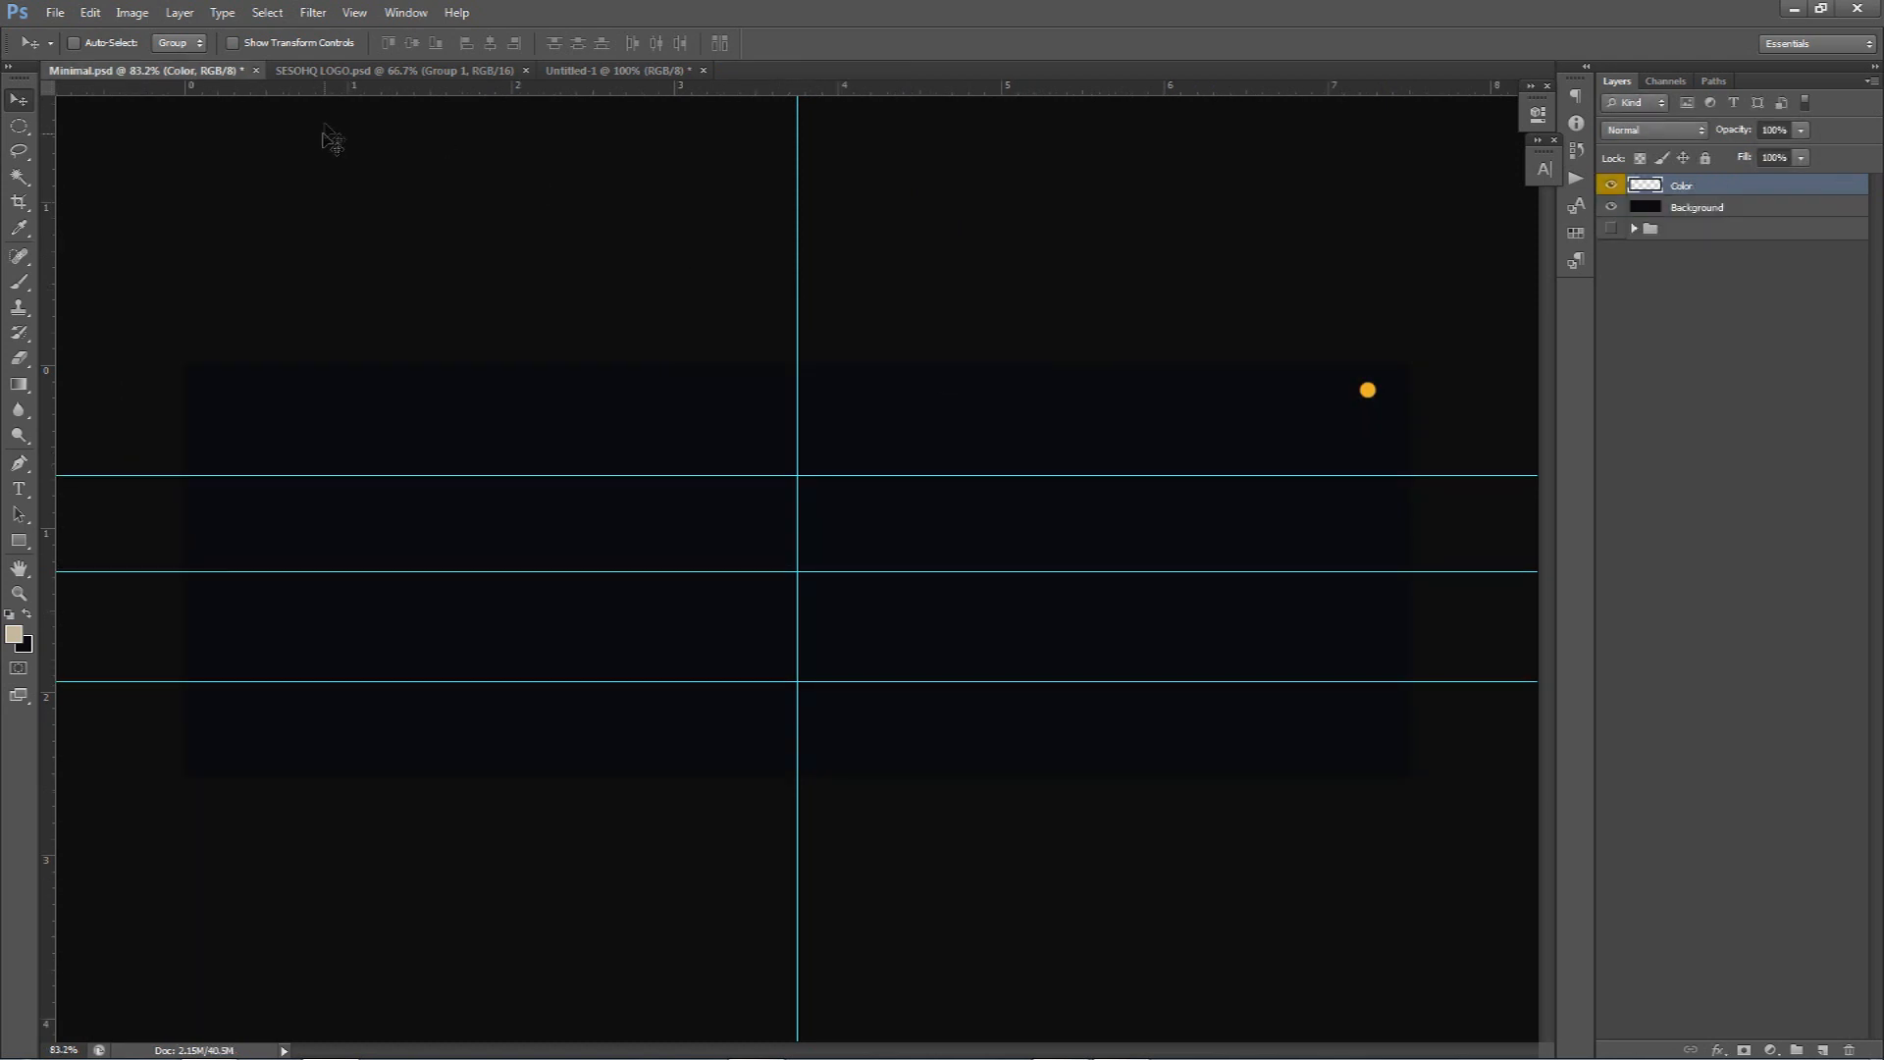
Add the text SESOHQ in Agency FB Bold at 7 pt, starting at the vertical center guide on the banner's middle line
{"action": "key", "text": "t"}
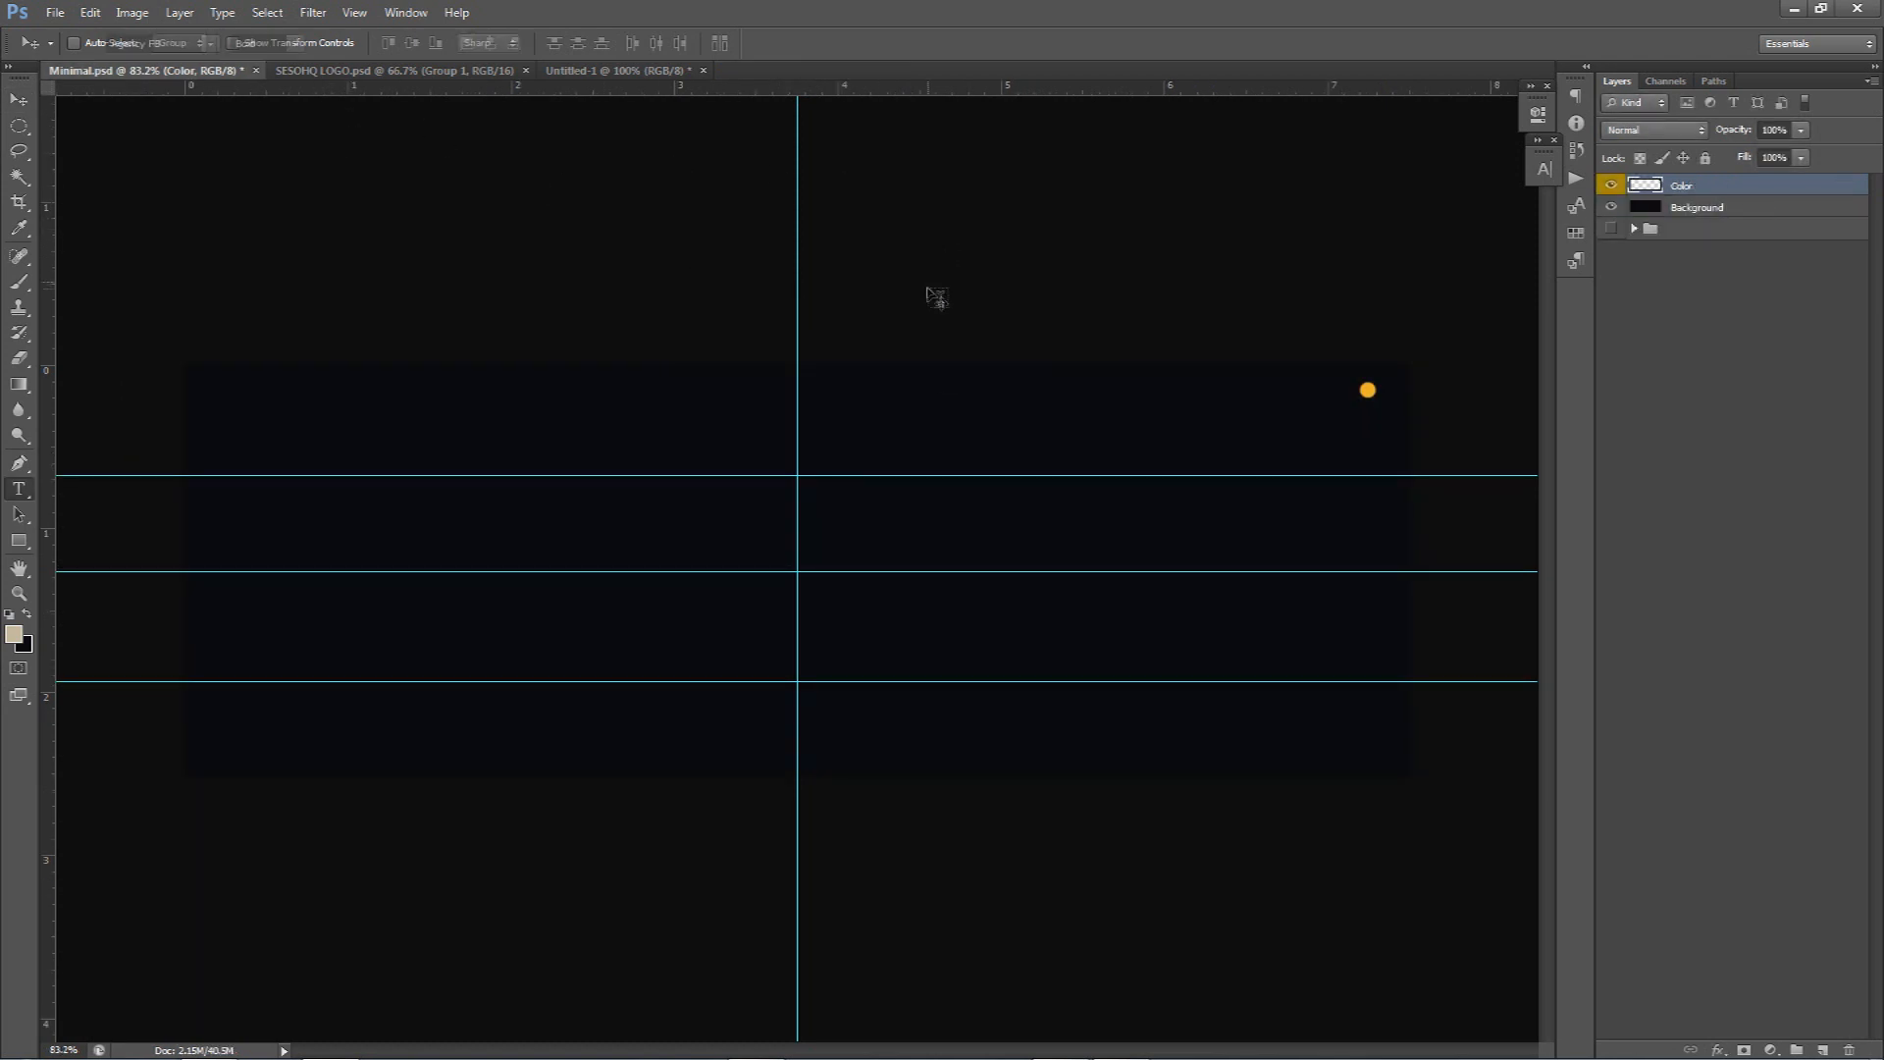
{"action": "left_click", "coordinate": [822, 574]}
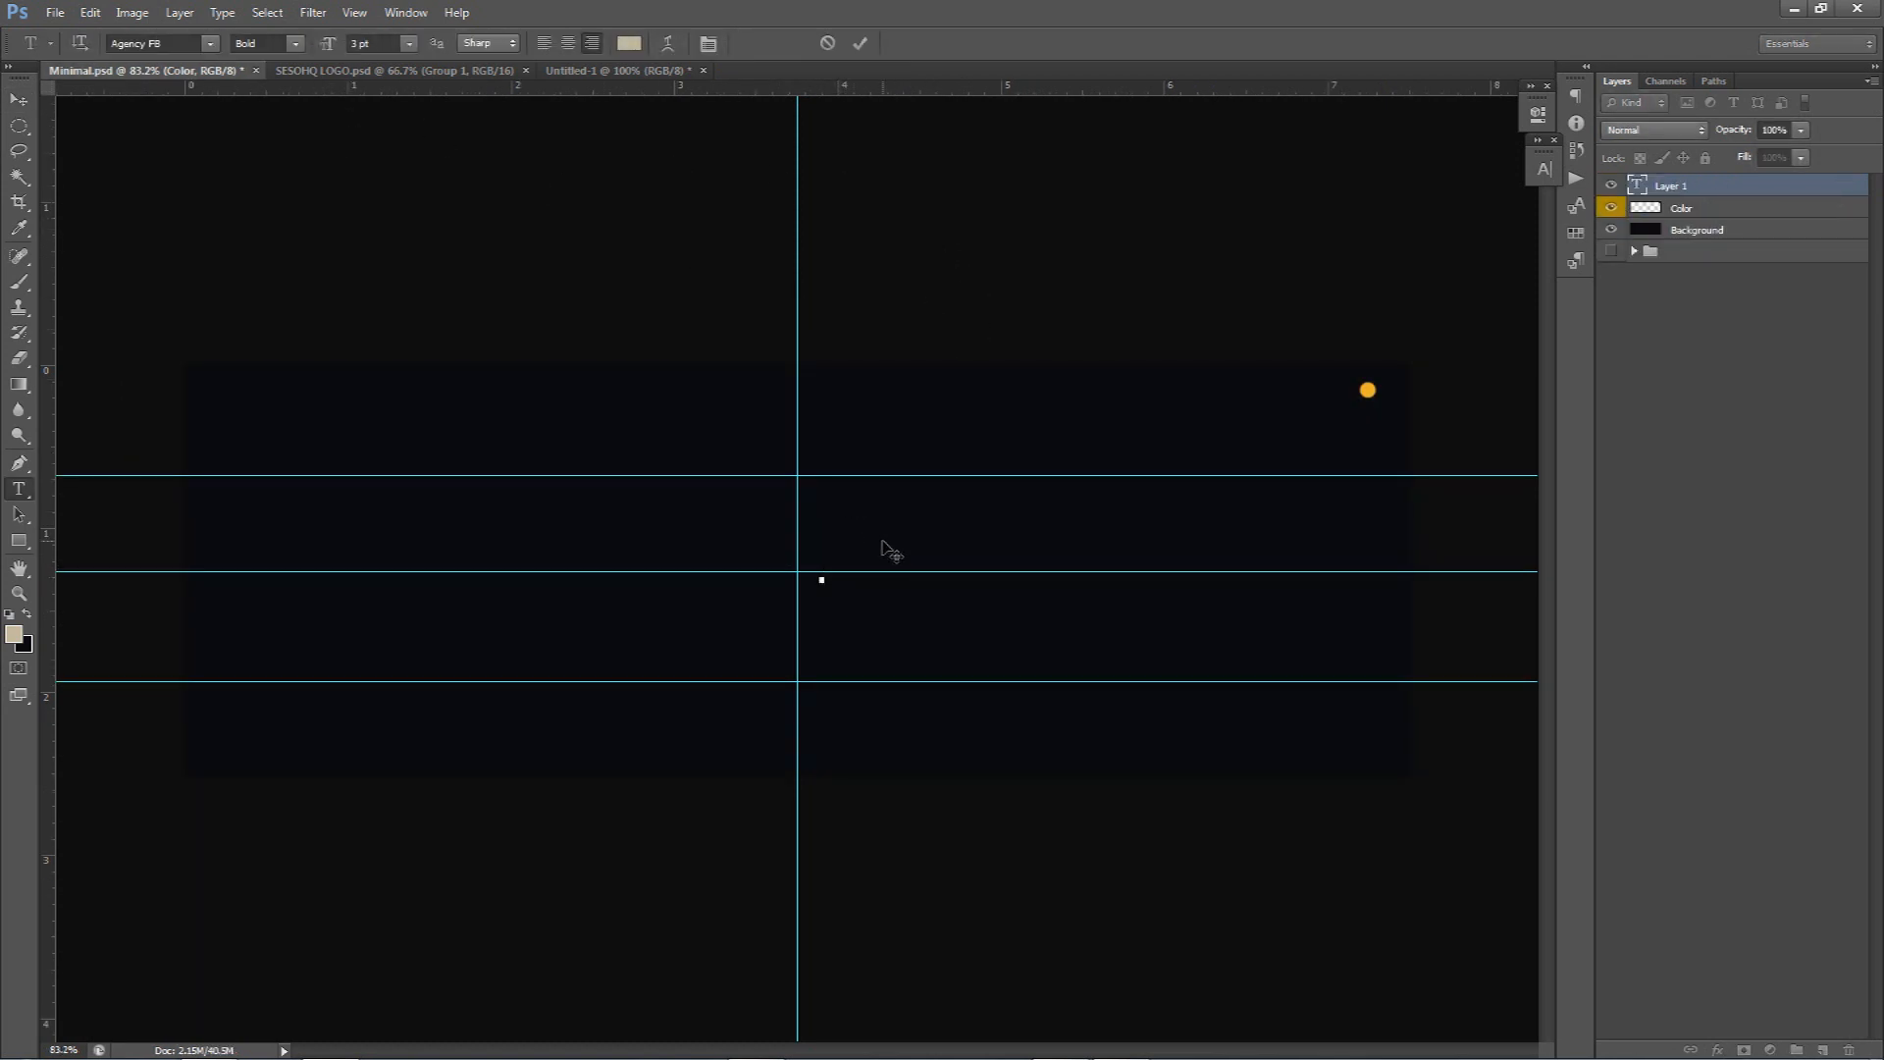
{"action": "type", "text": "SESOHQ"}
{"action": "key", "text": "Tab"}
{"action": "key", "text": "Tab"}
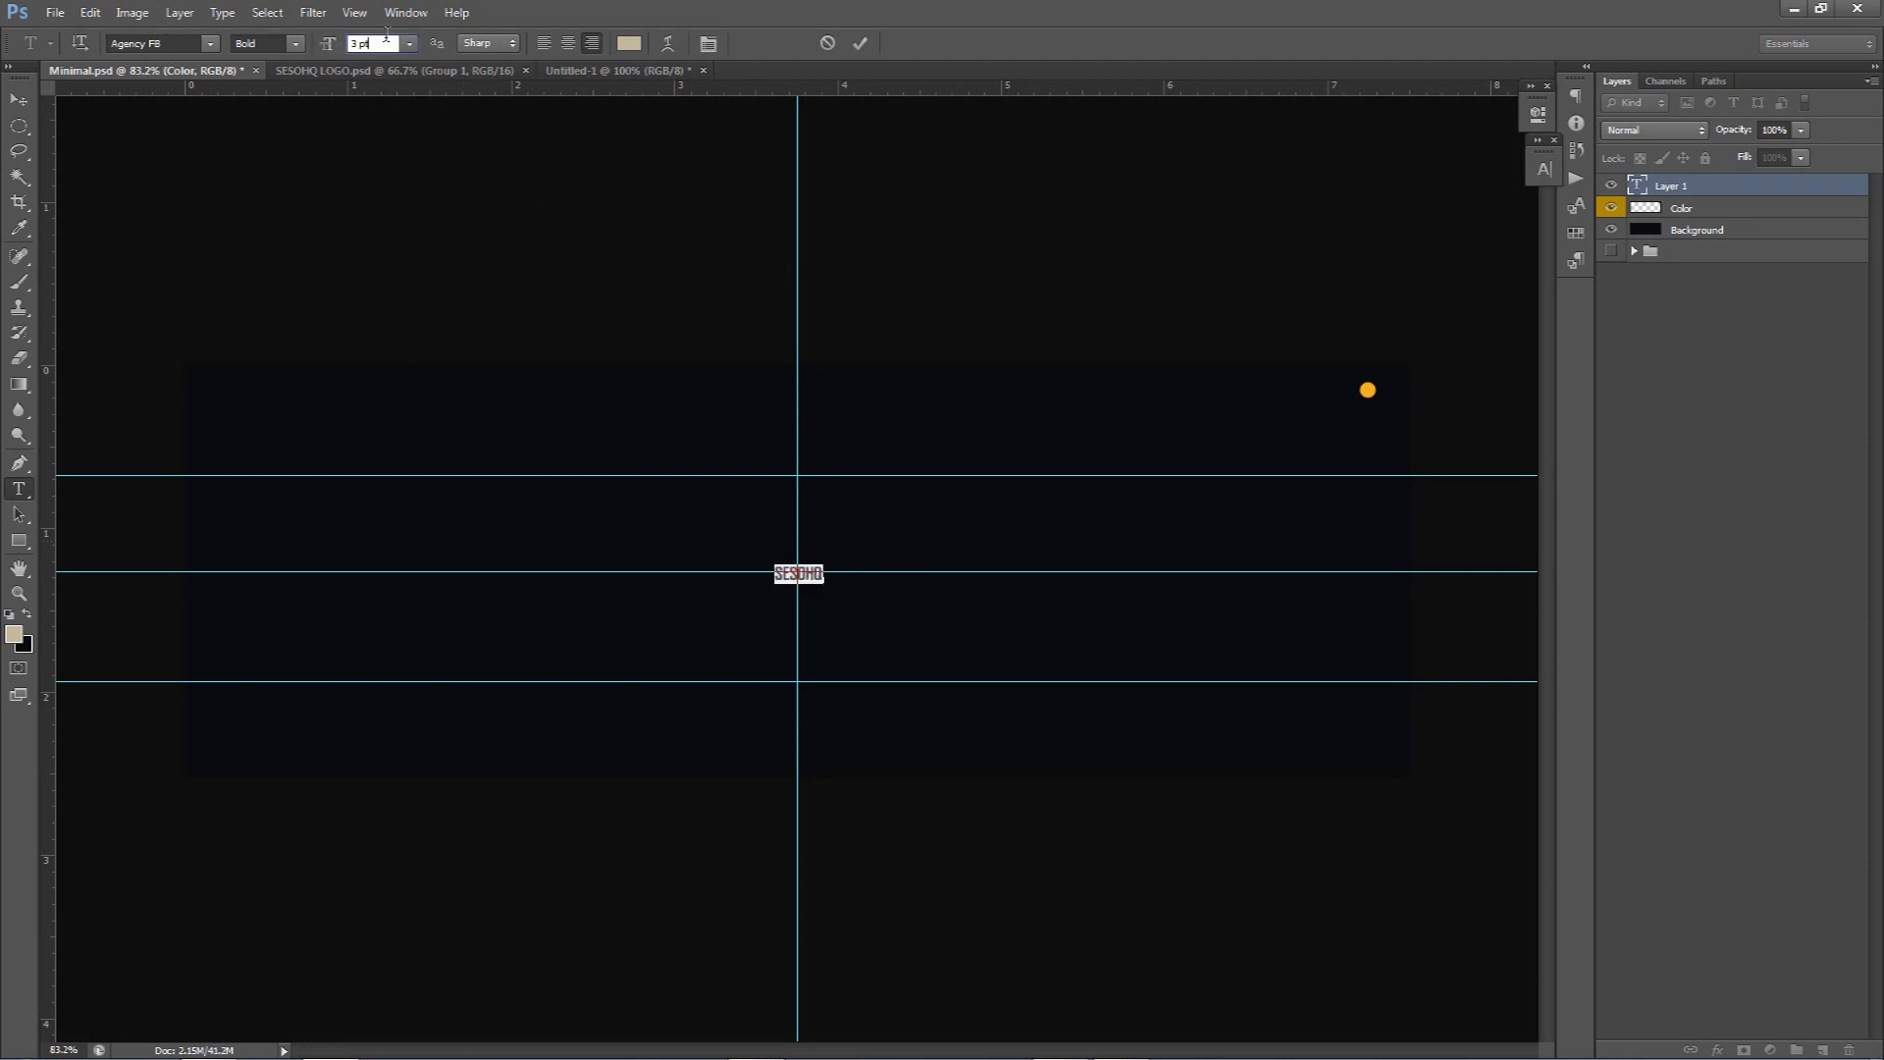
{"action": "type", "text": "8"}
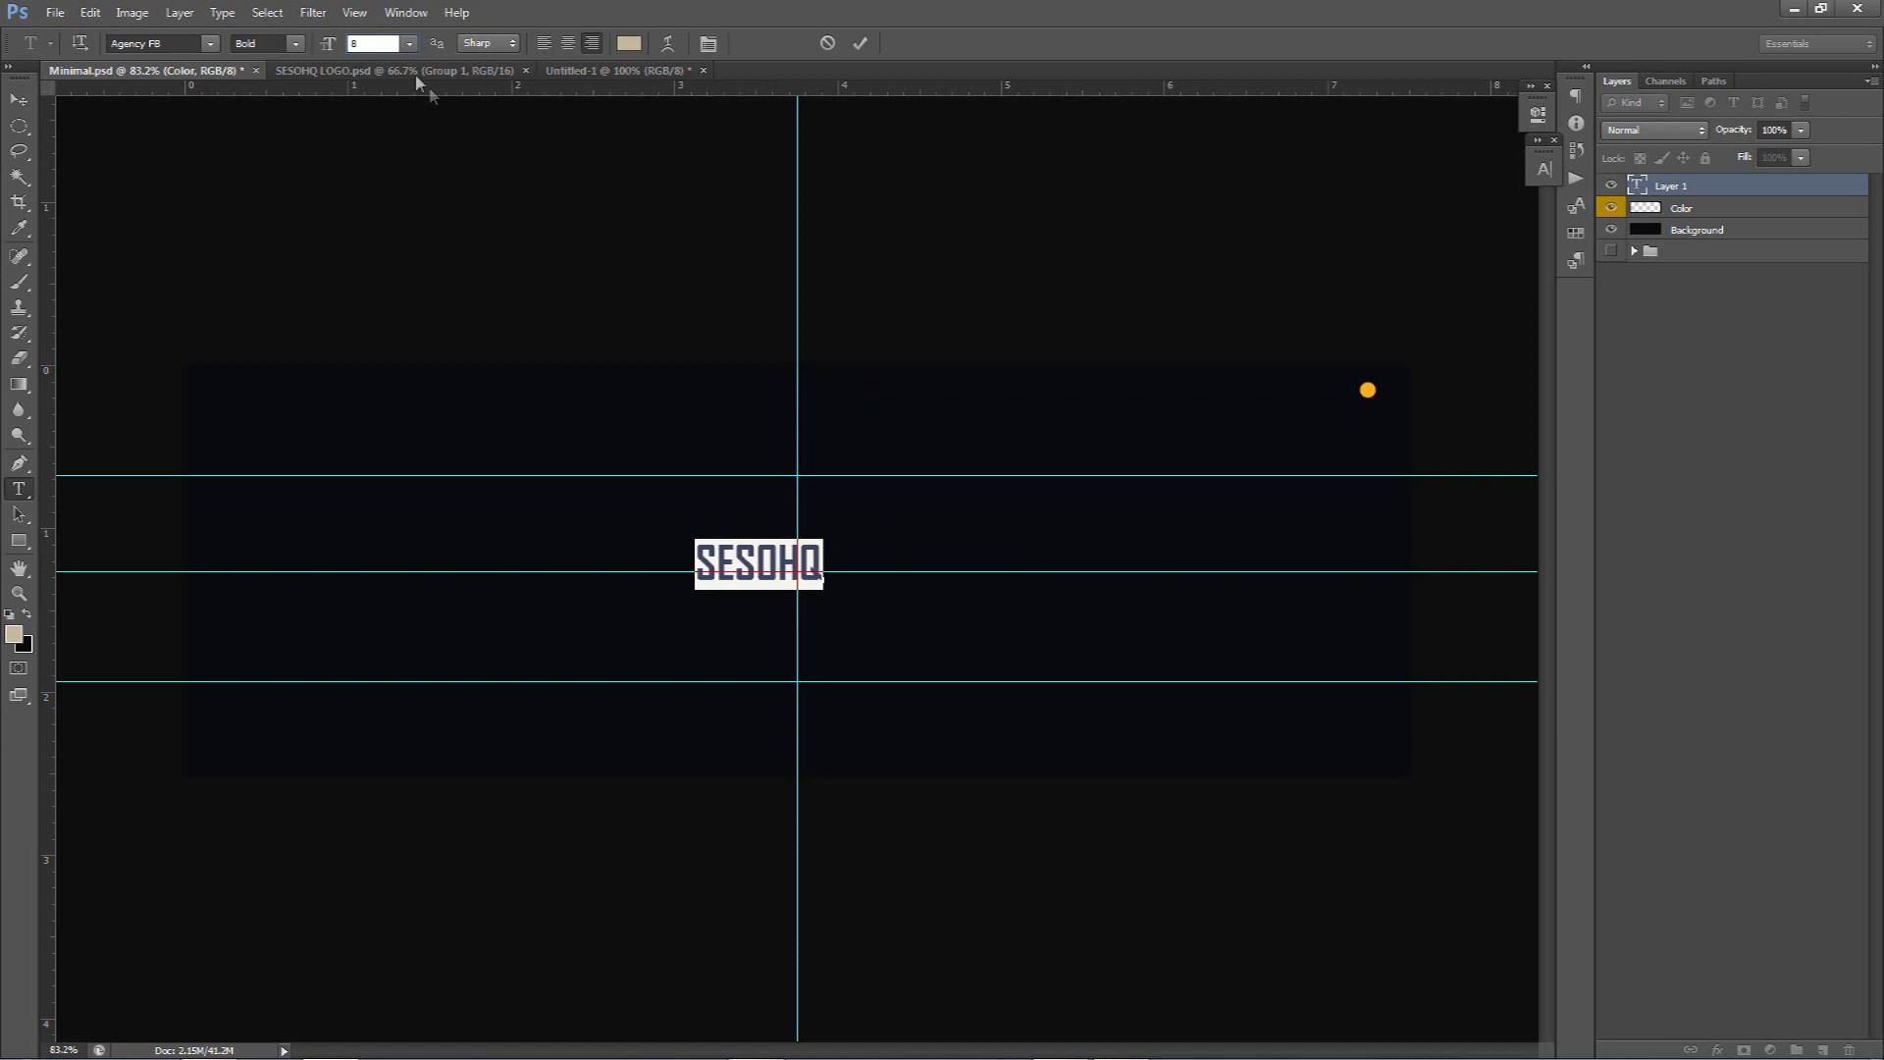
{"action": "type", "text": "7"}
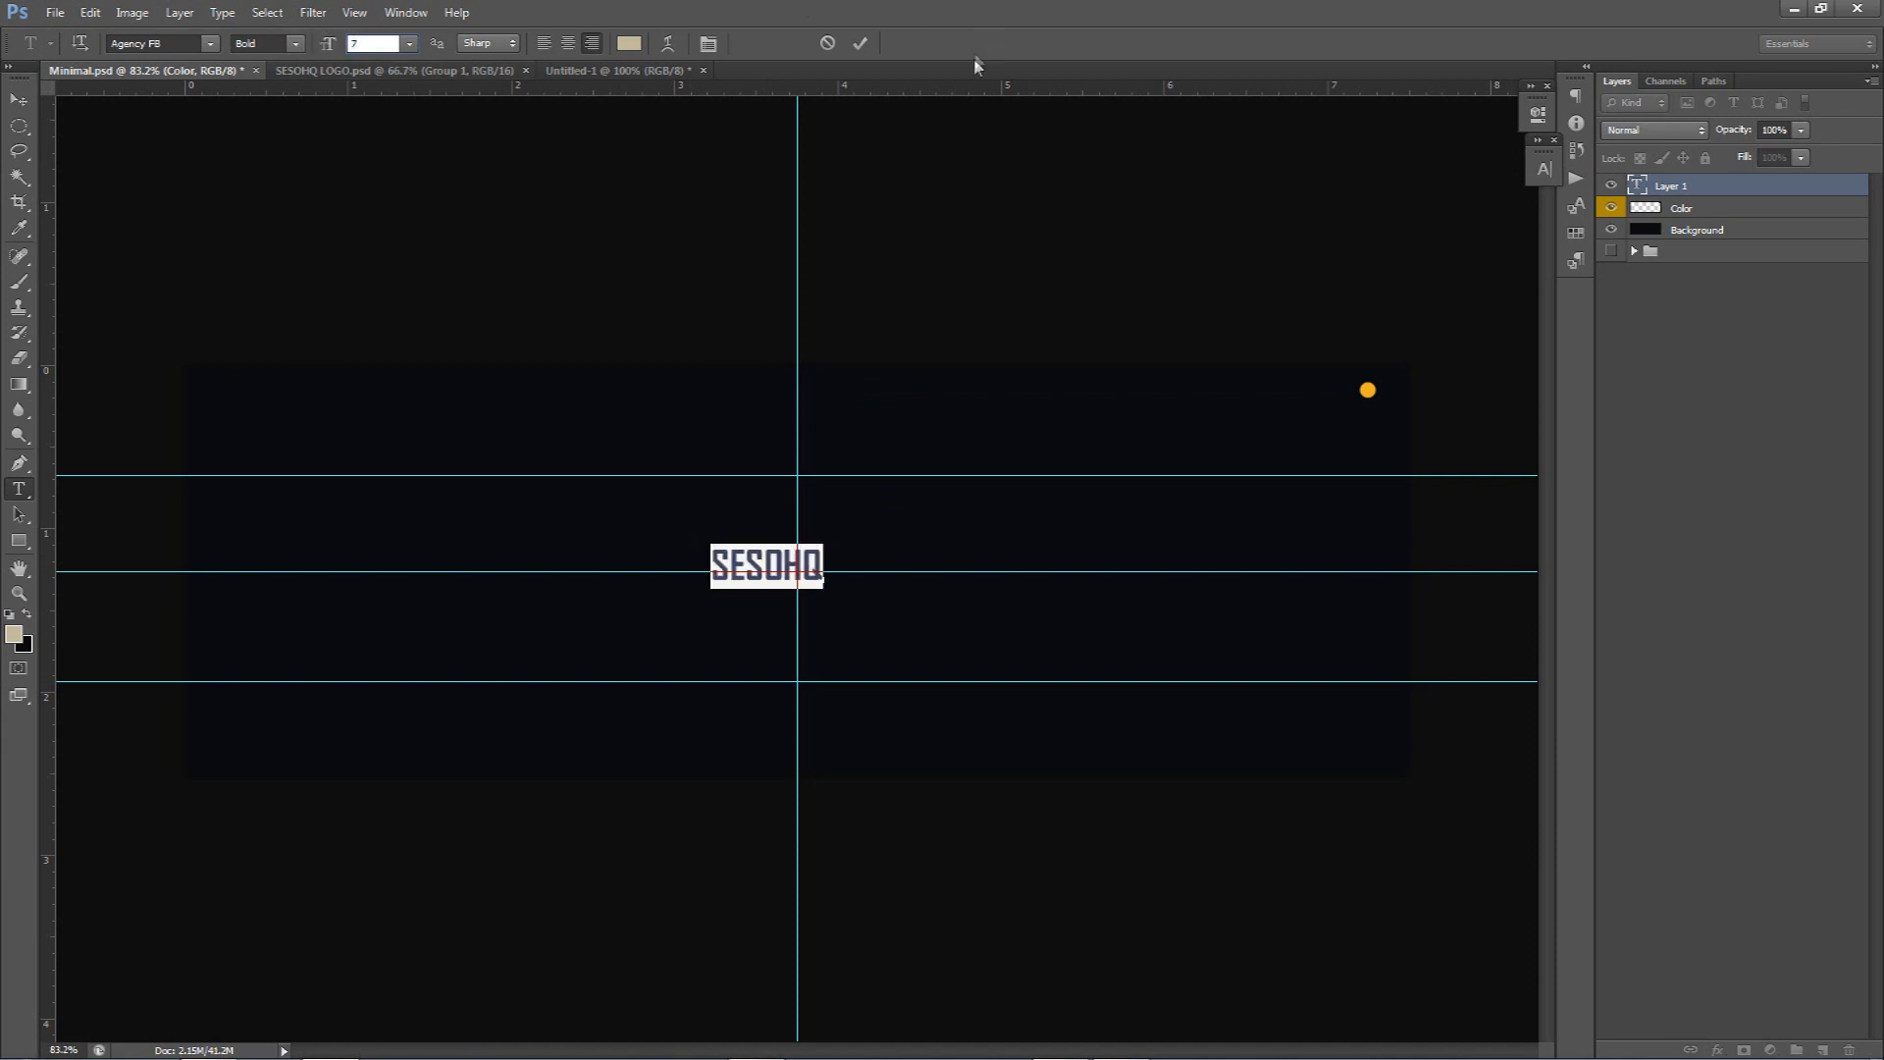
{"action": "left_click", "coordinate": [862, 45]}
{"action": "key", "text": "v"}
{"action": "left_click_drag", "start_coordinate": [834, 539], "coordinate": [911, 539]}
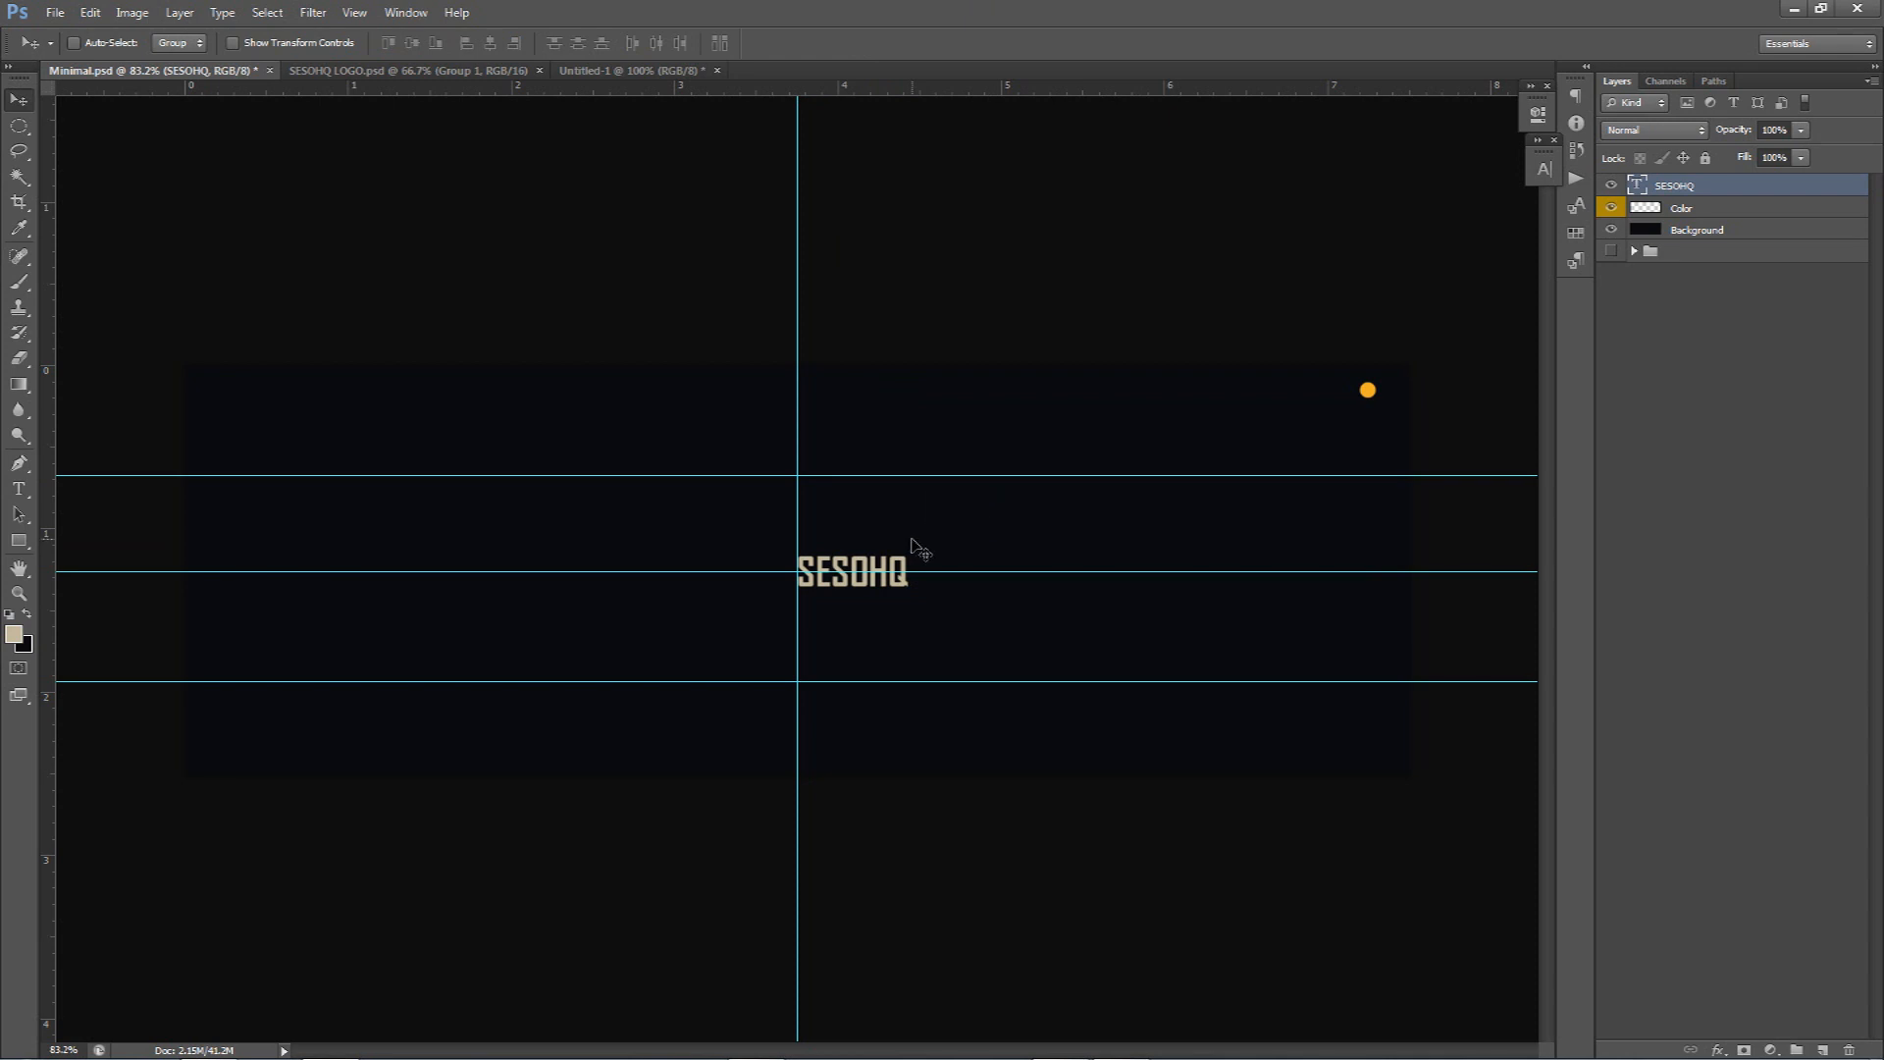
Hide the guides and recolor the letters HQ in the text to orange f2ae27, sampled from the banner's color dot
{"action": "key", "text": "t"}
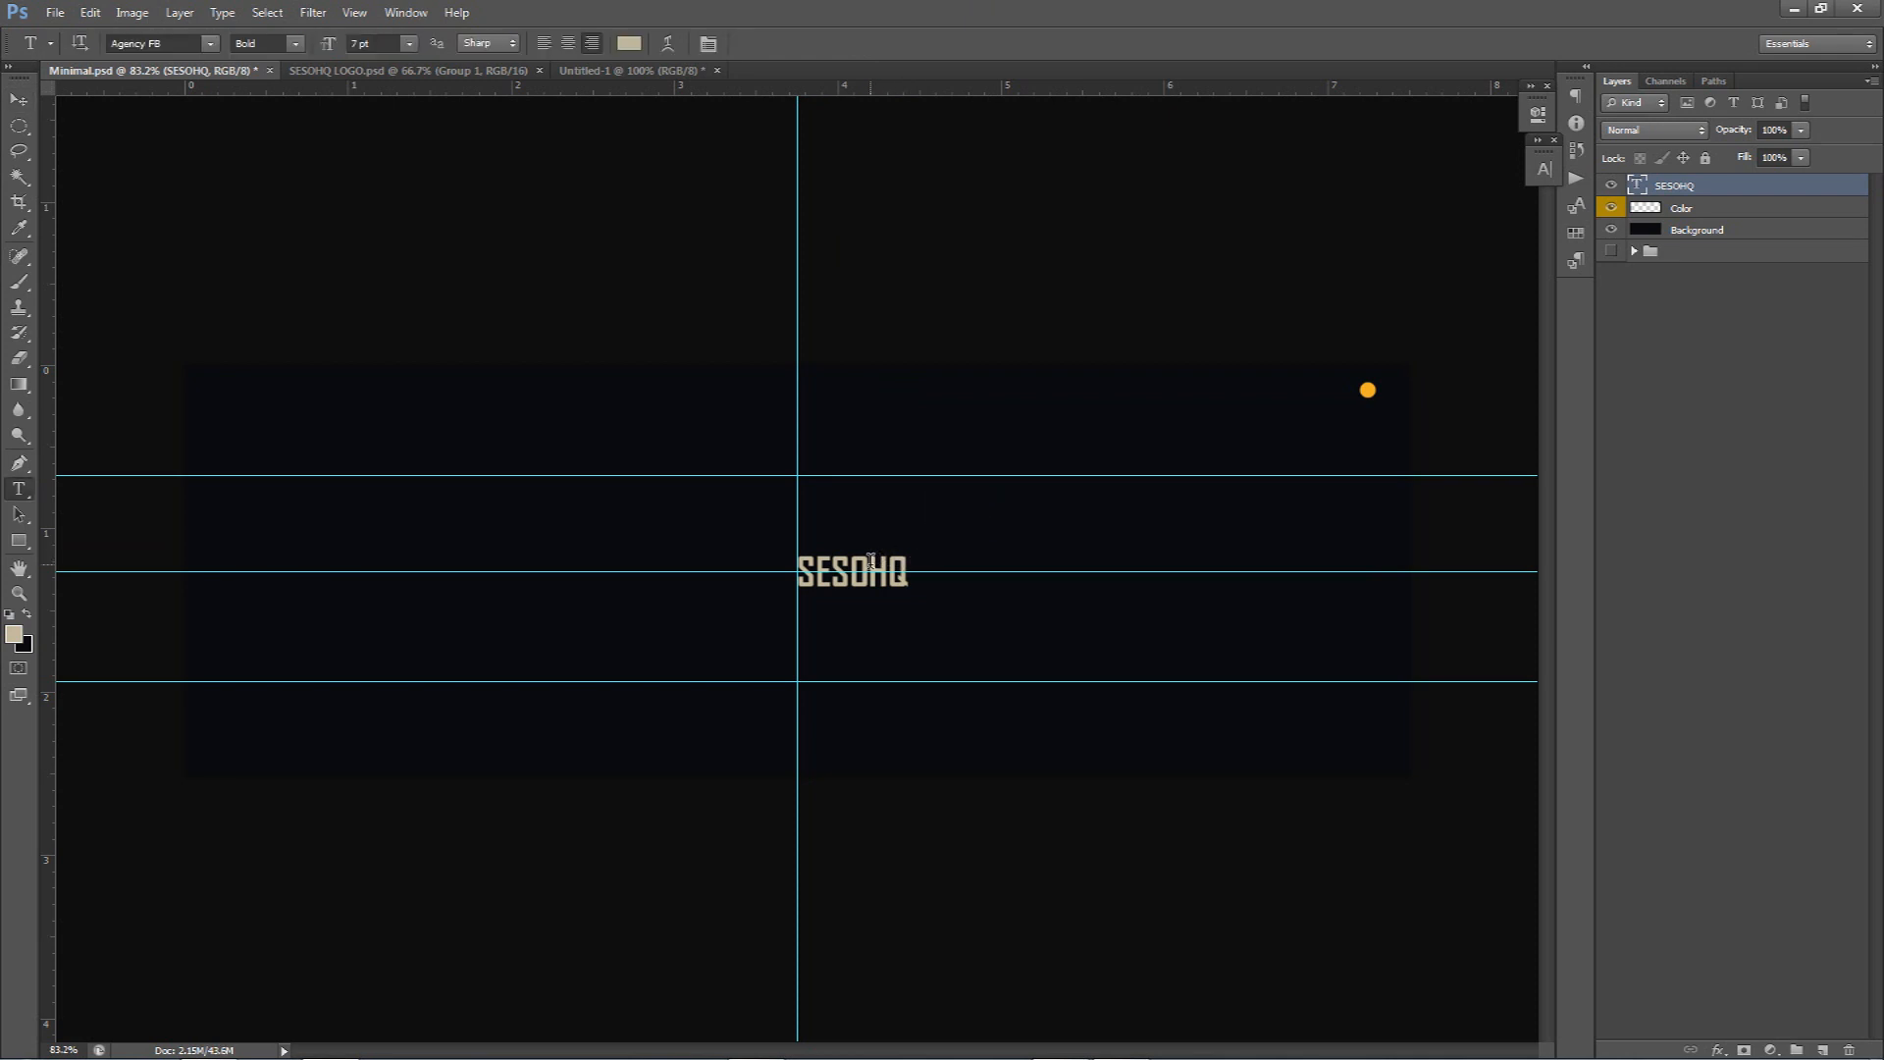
{"action": "key", "text": "ctrl+h"}
{"action": "left_click_drag", "start_coordinate": [870, 573], "coordinate": [918, 574]}
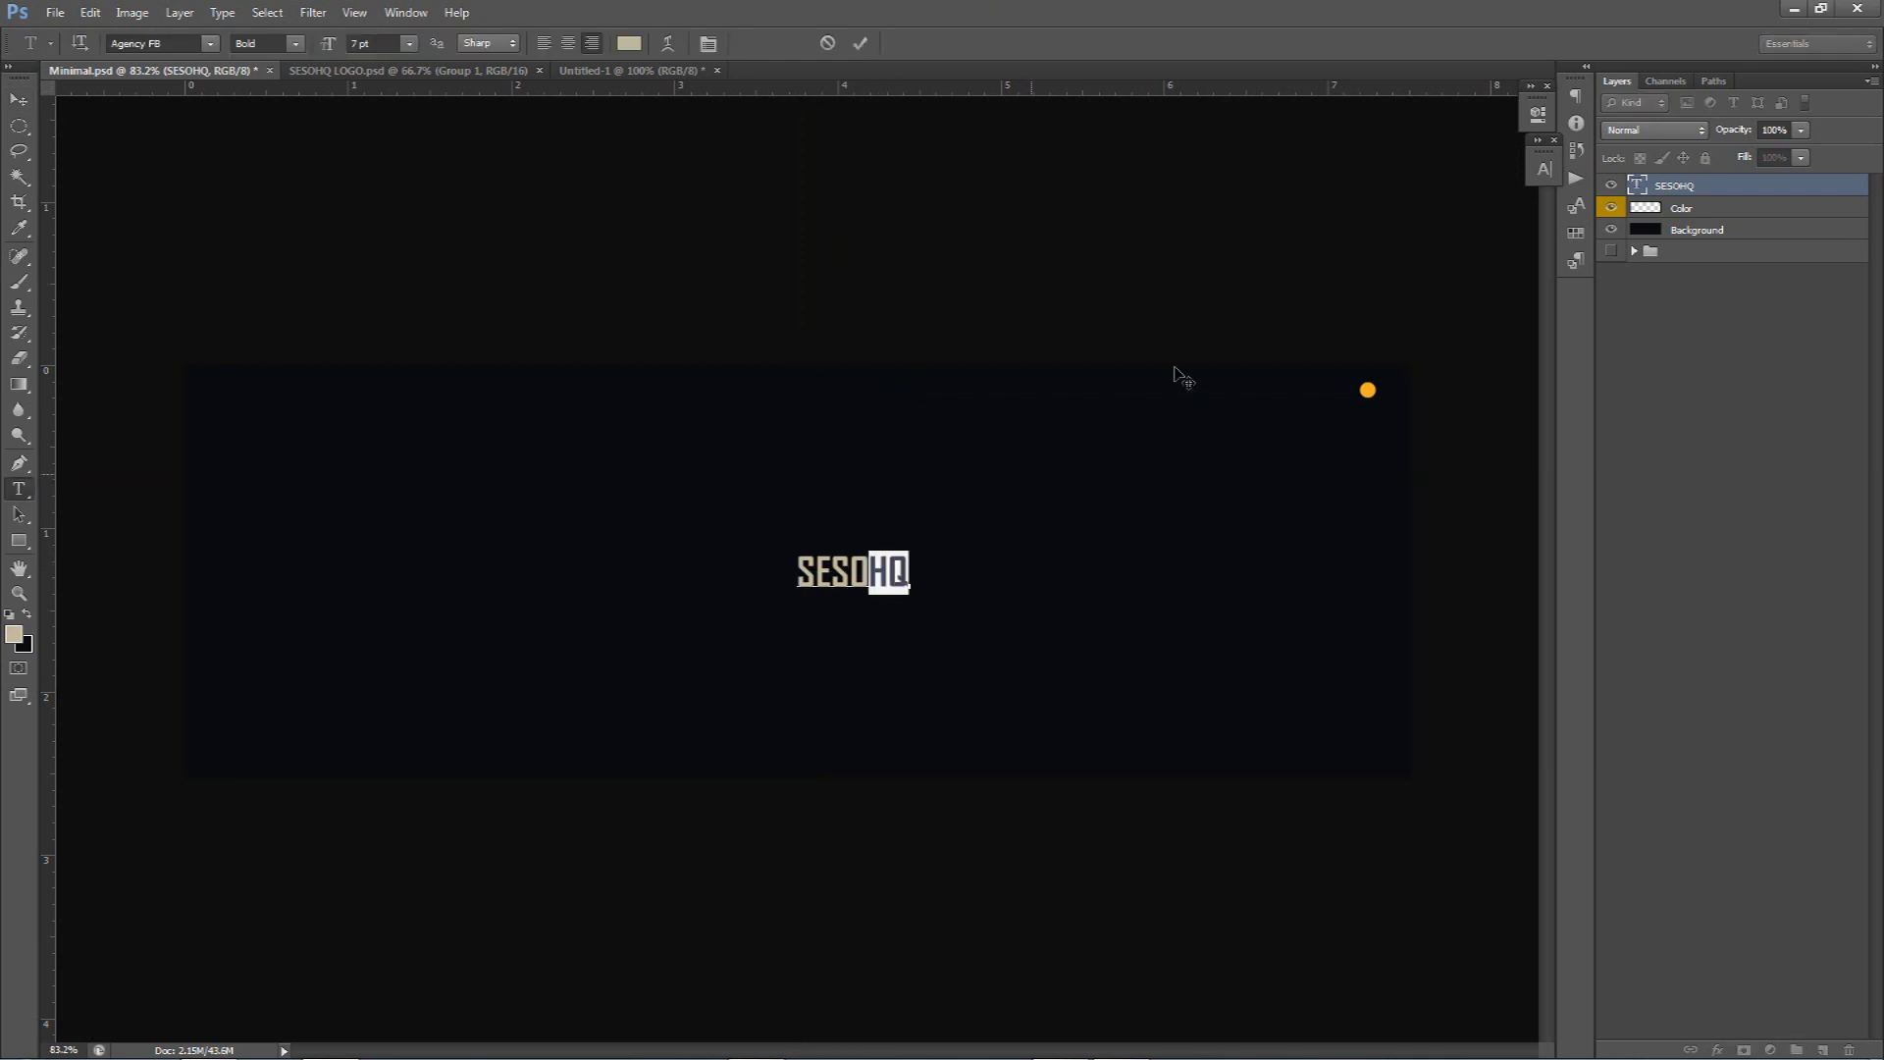
{"action": "left_click", "coordinate": [1543, 169]}
{"action": "left_click", "coordinate": [1482, 280]}
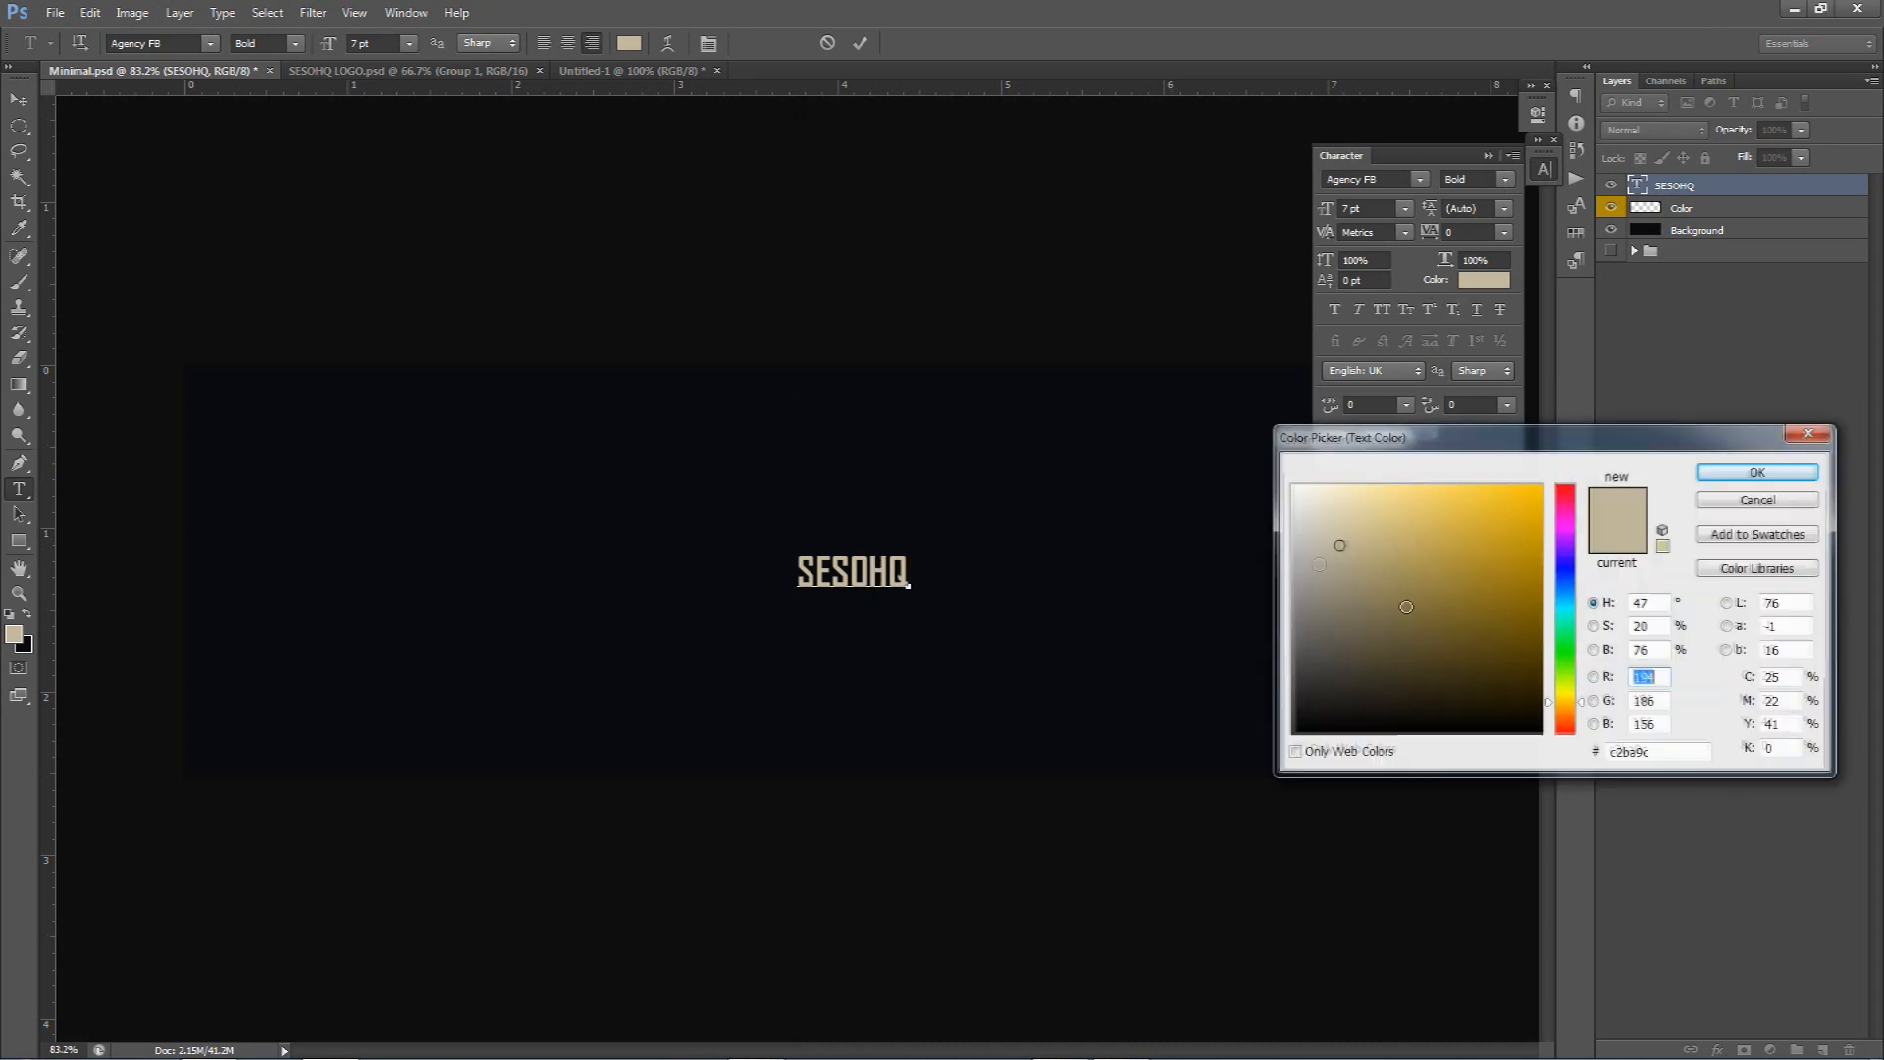
{"action": "left_click_drag", "start_coordinate": [1462, 512], "coordinate": [1474, 506]}
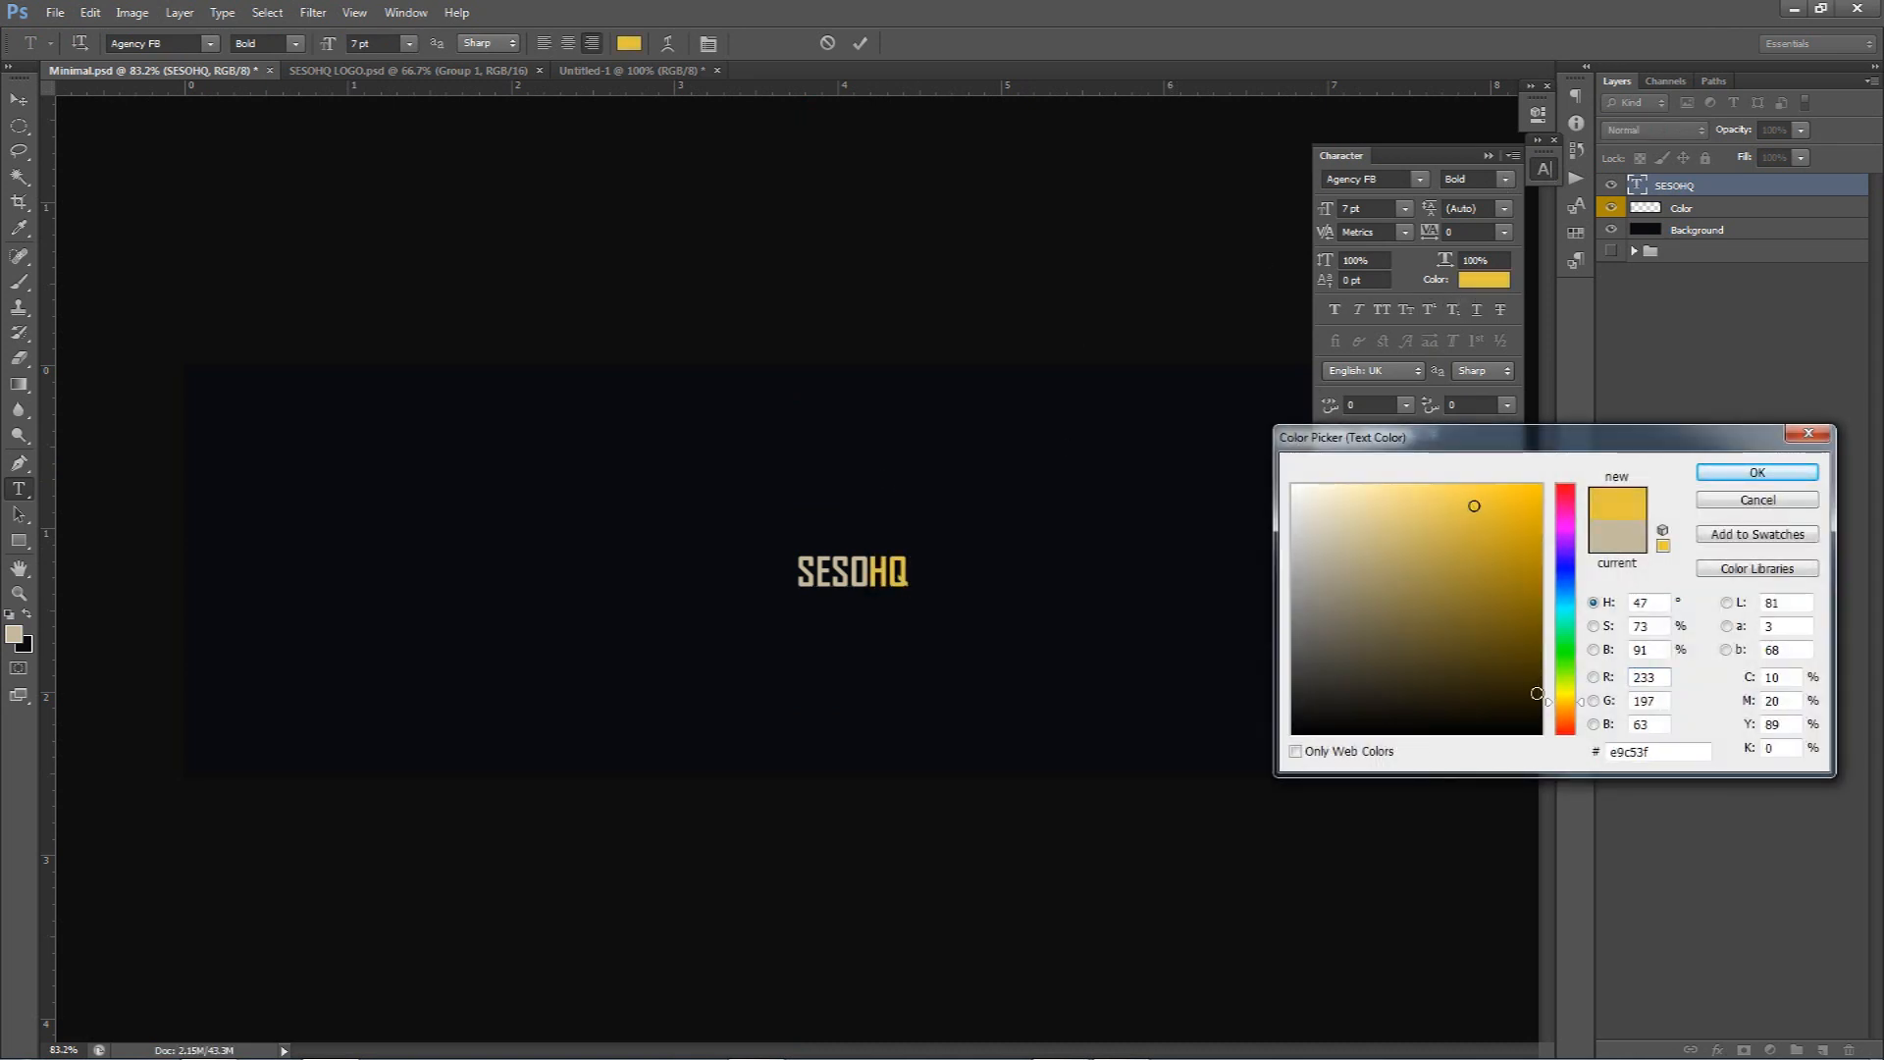
{"action": "left_click_drag", "start_coordinate": [1565, 701], "coordinate": [1566, 709]}
{"action": "left_click", "coordinate": [1542, 167]}
{"action": "left_click", "coordinate": [1367, 389]}
{"action": "left_click_drag", "start_coordinate": [1458, 448], "coordinate": [1301, 453]}
{"action": "left_click_drag", "start_coordinate": [1406, 722], "coordinate": [1408, 630]}
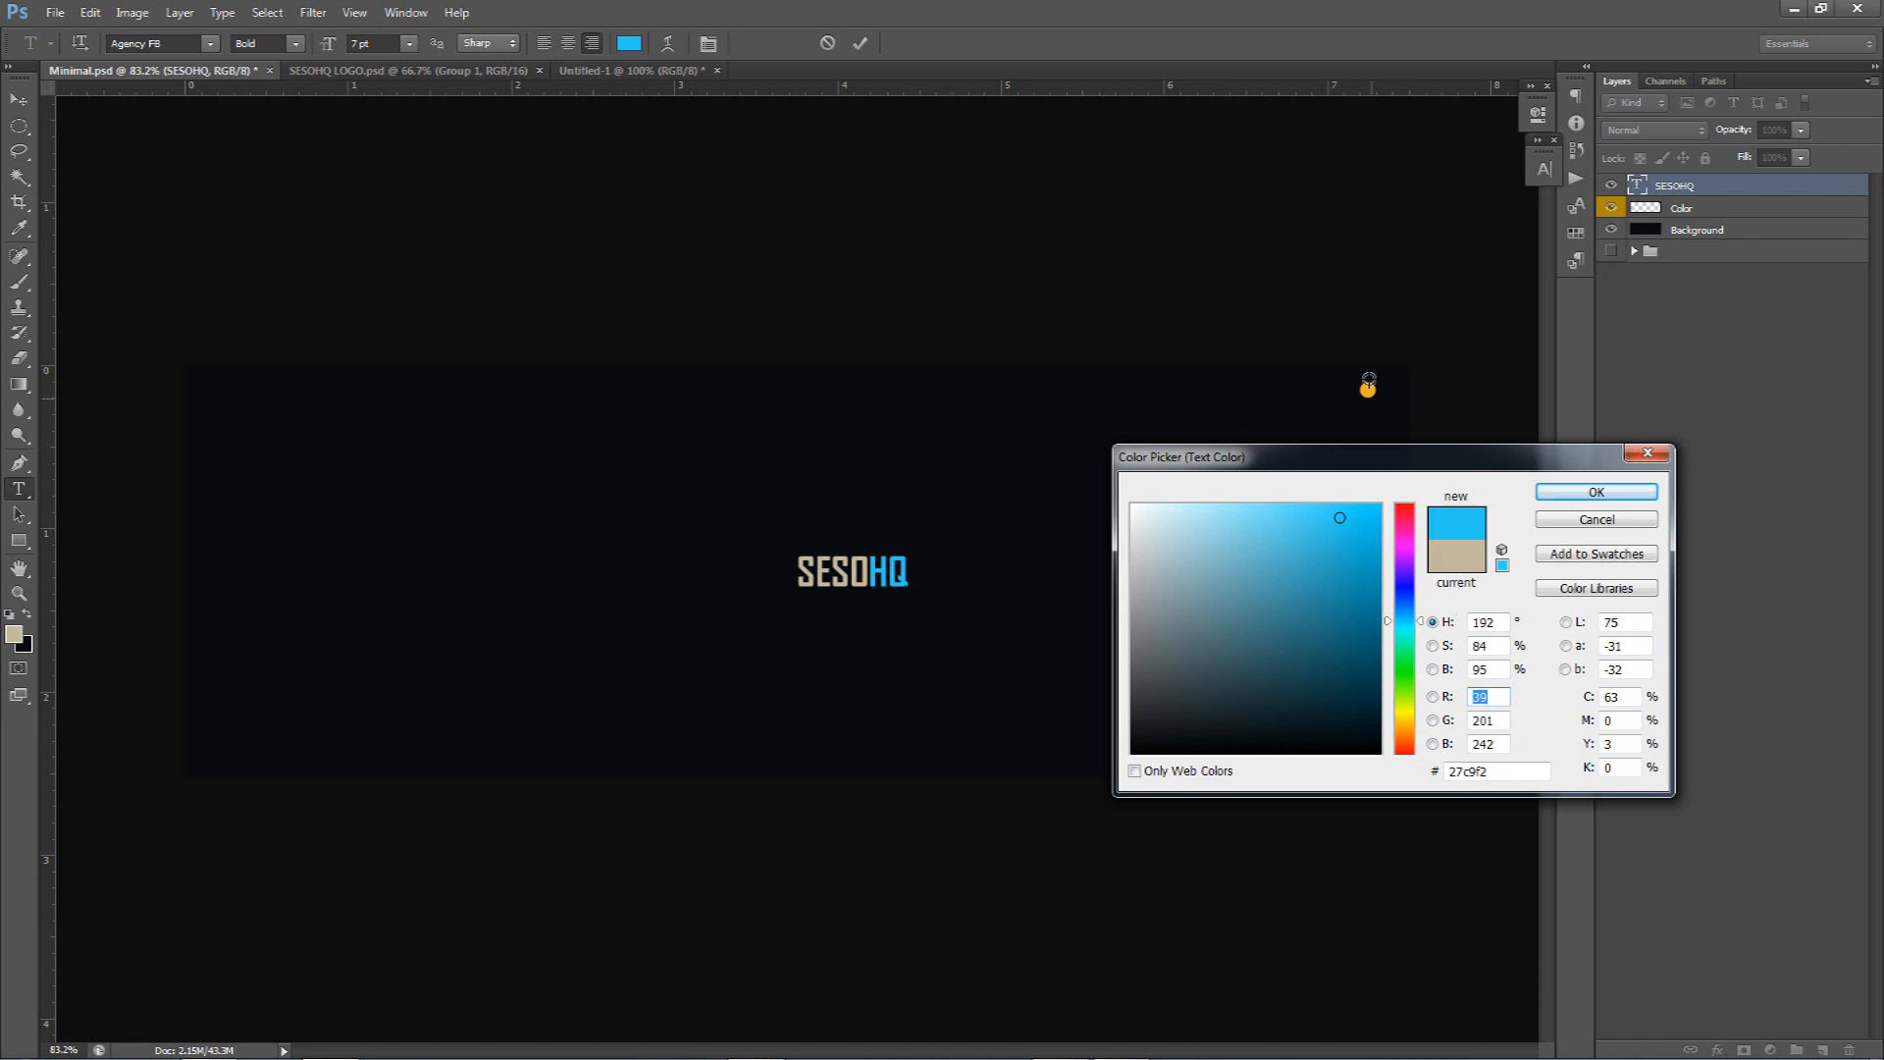
{"action": "left_click", "coordinate": [1368, 389]}
{"action": "left_click", "coordinate": [1580, 491]}
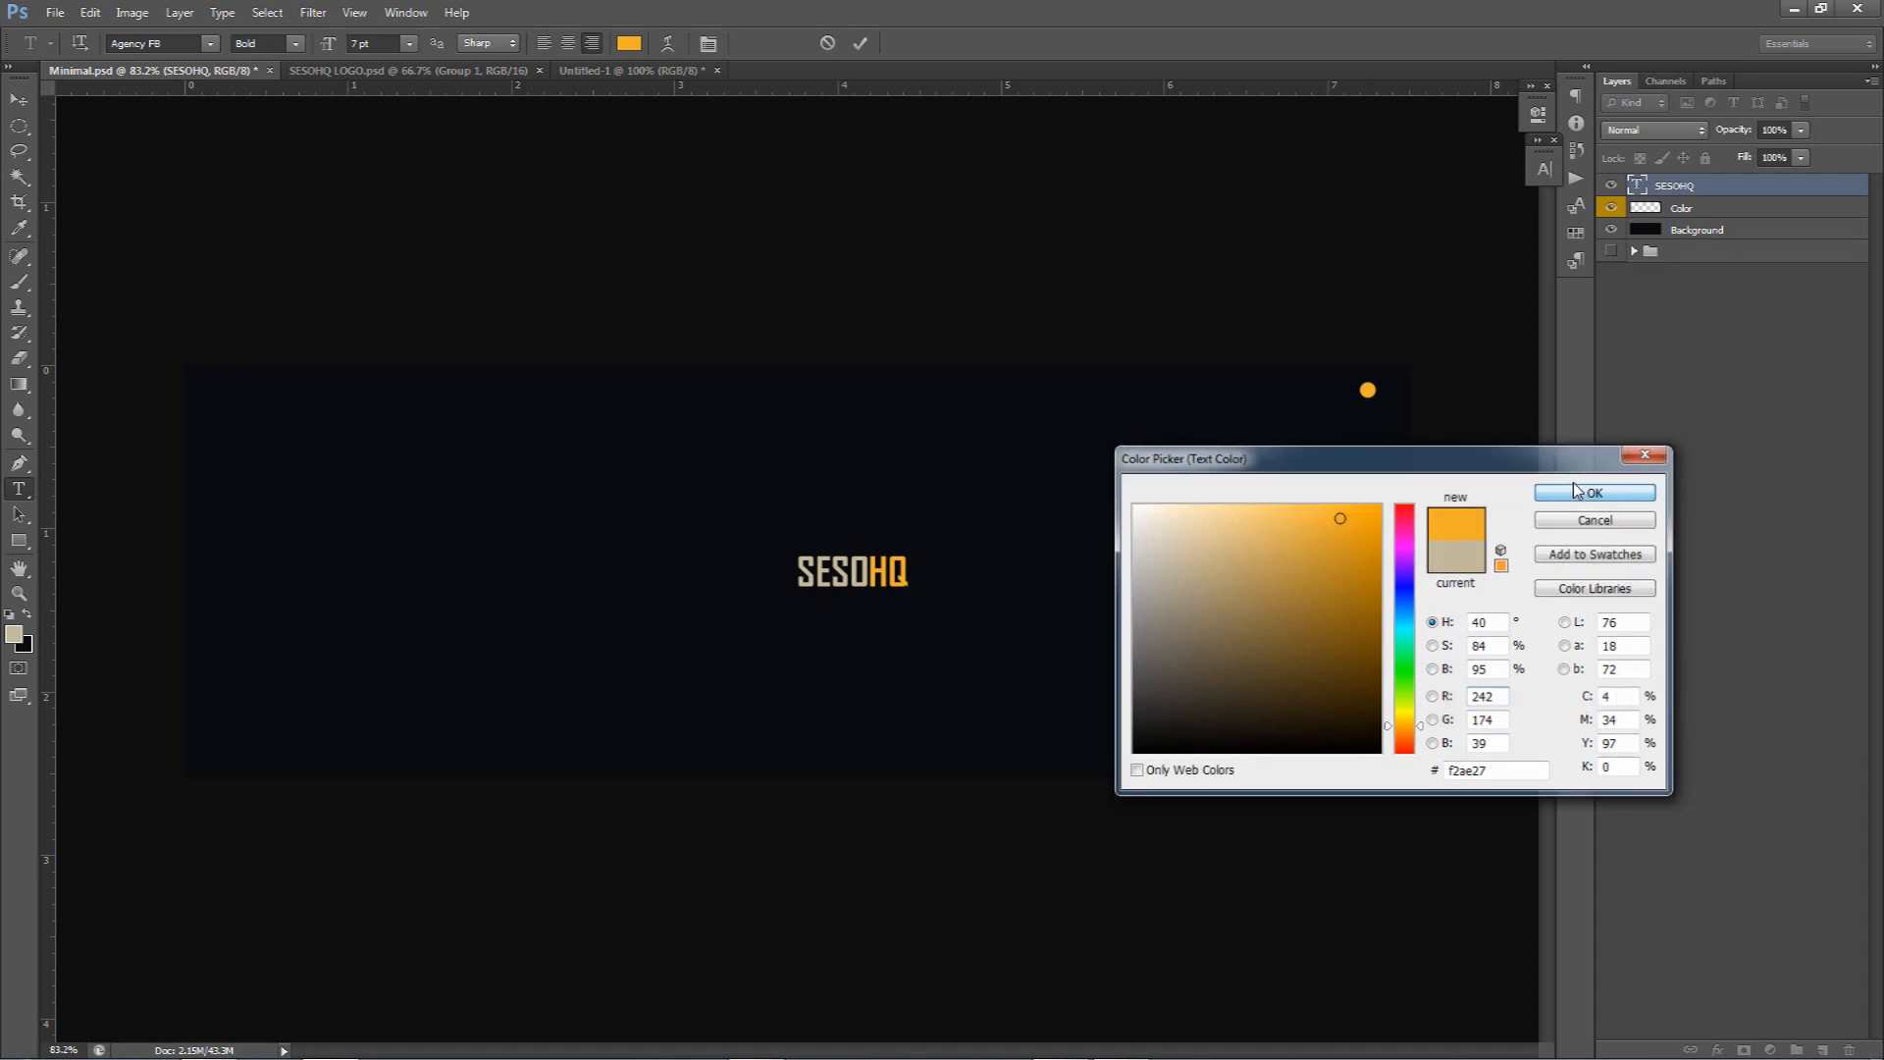
{"action": "left_click", "coordinate": [859, 43]}
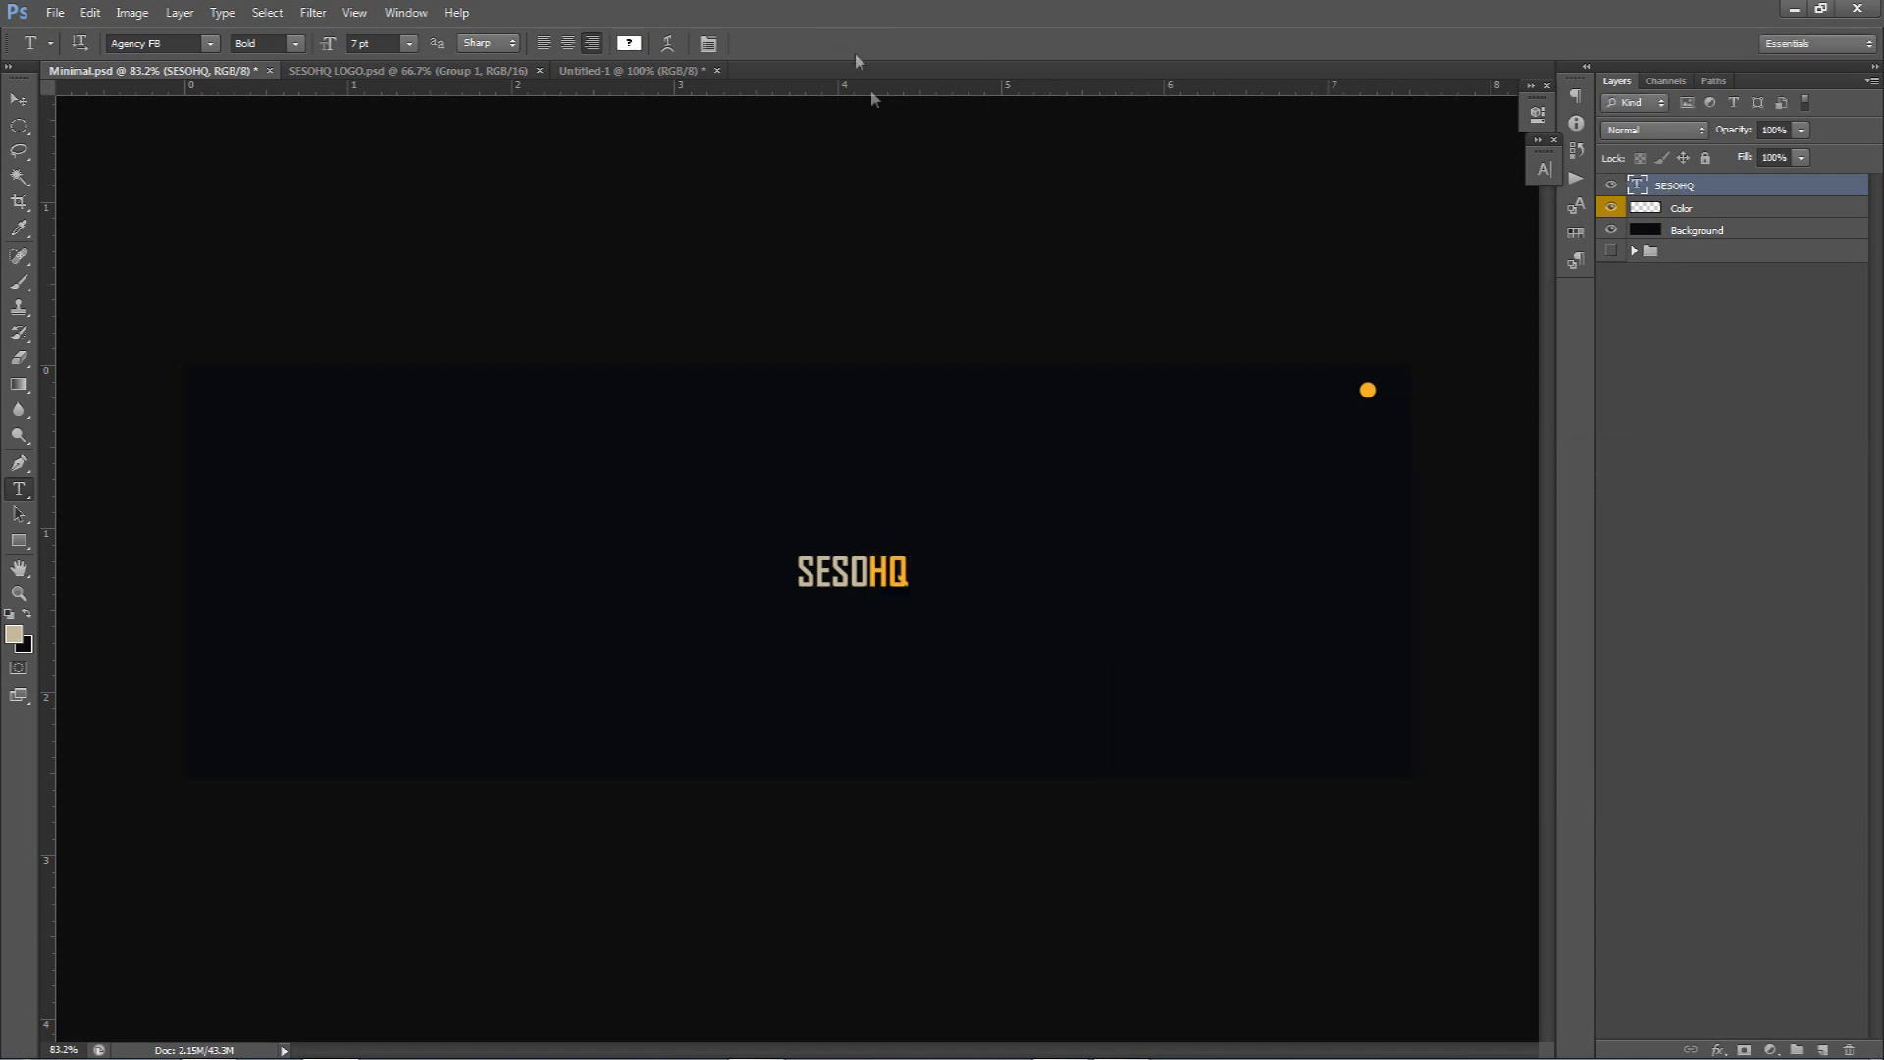
Duplicate the SESOHQ text to its right and change the copy to GRAPHIC DESIGNER at 3 pt in beige
{"action": "key", "text": "v"}
{"action": "left_click_drag", "start_coordinate": [896, 574], "coordinate": [964, 577]}
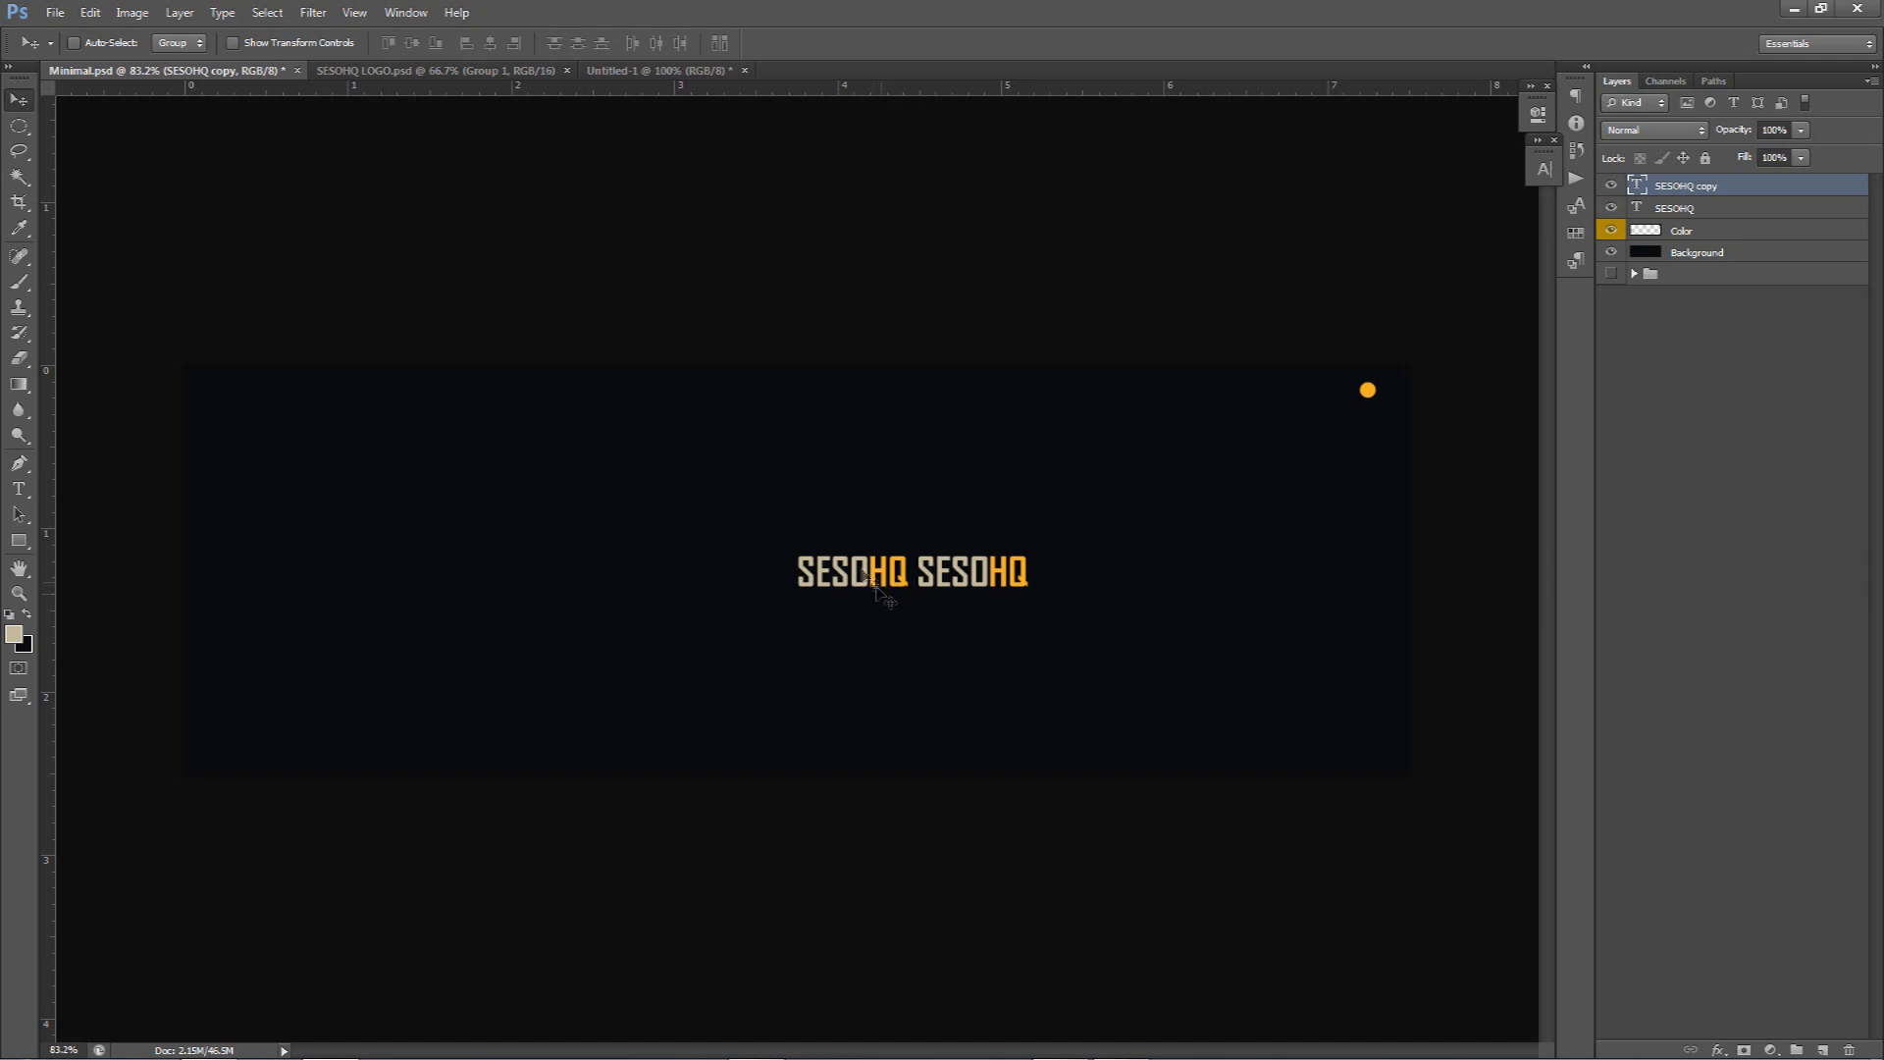
{"action": "double_click", "coordinate": [957, 574]}
{"action": "left_click", "coordinate": [957, 572]}
{"action": "key", "text": "ctrl+a"}
{"action": "type", "text": "GRAPHIC DESIGNER"}
{"action": "key", "text": "ctrl+a"}
{"action": "left_click", "coordinate": [383, 43]}
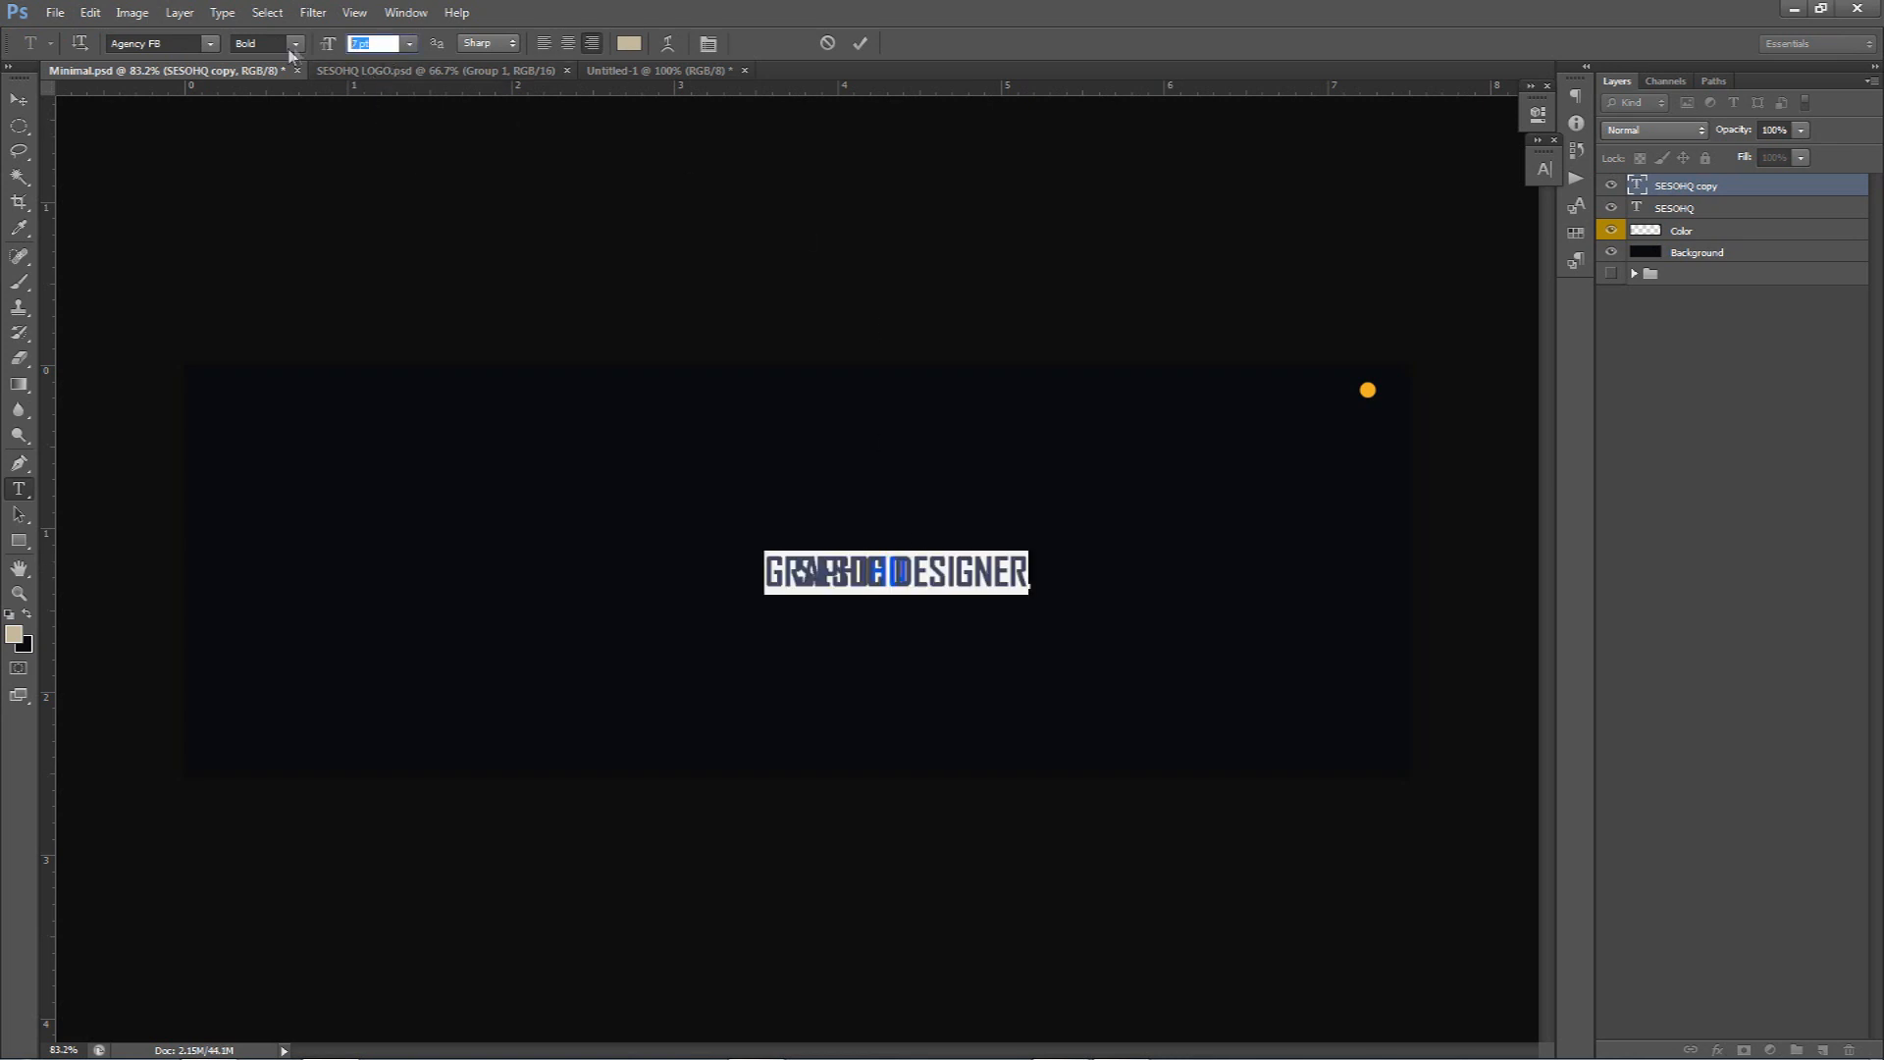
{"action": "type", "text": "3"}
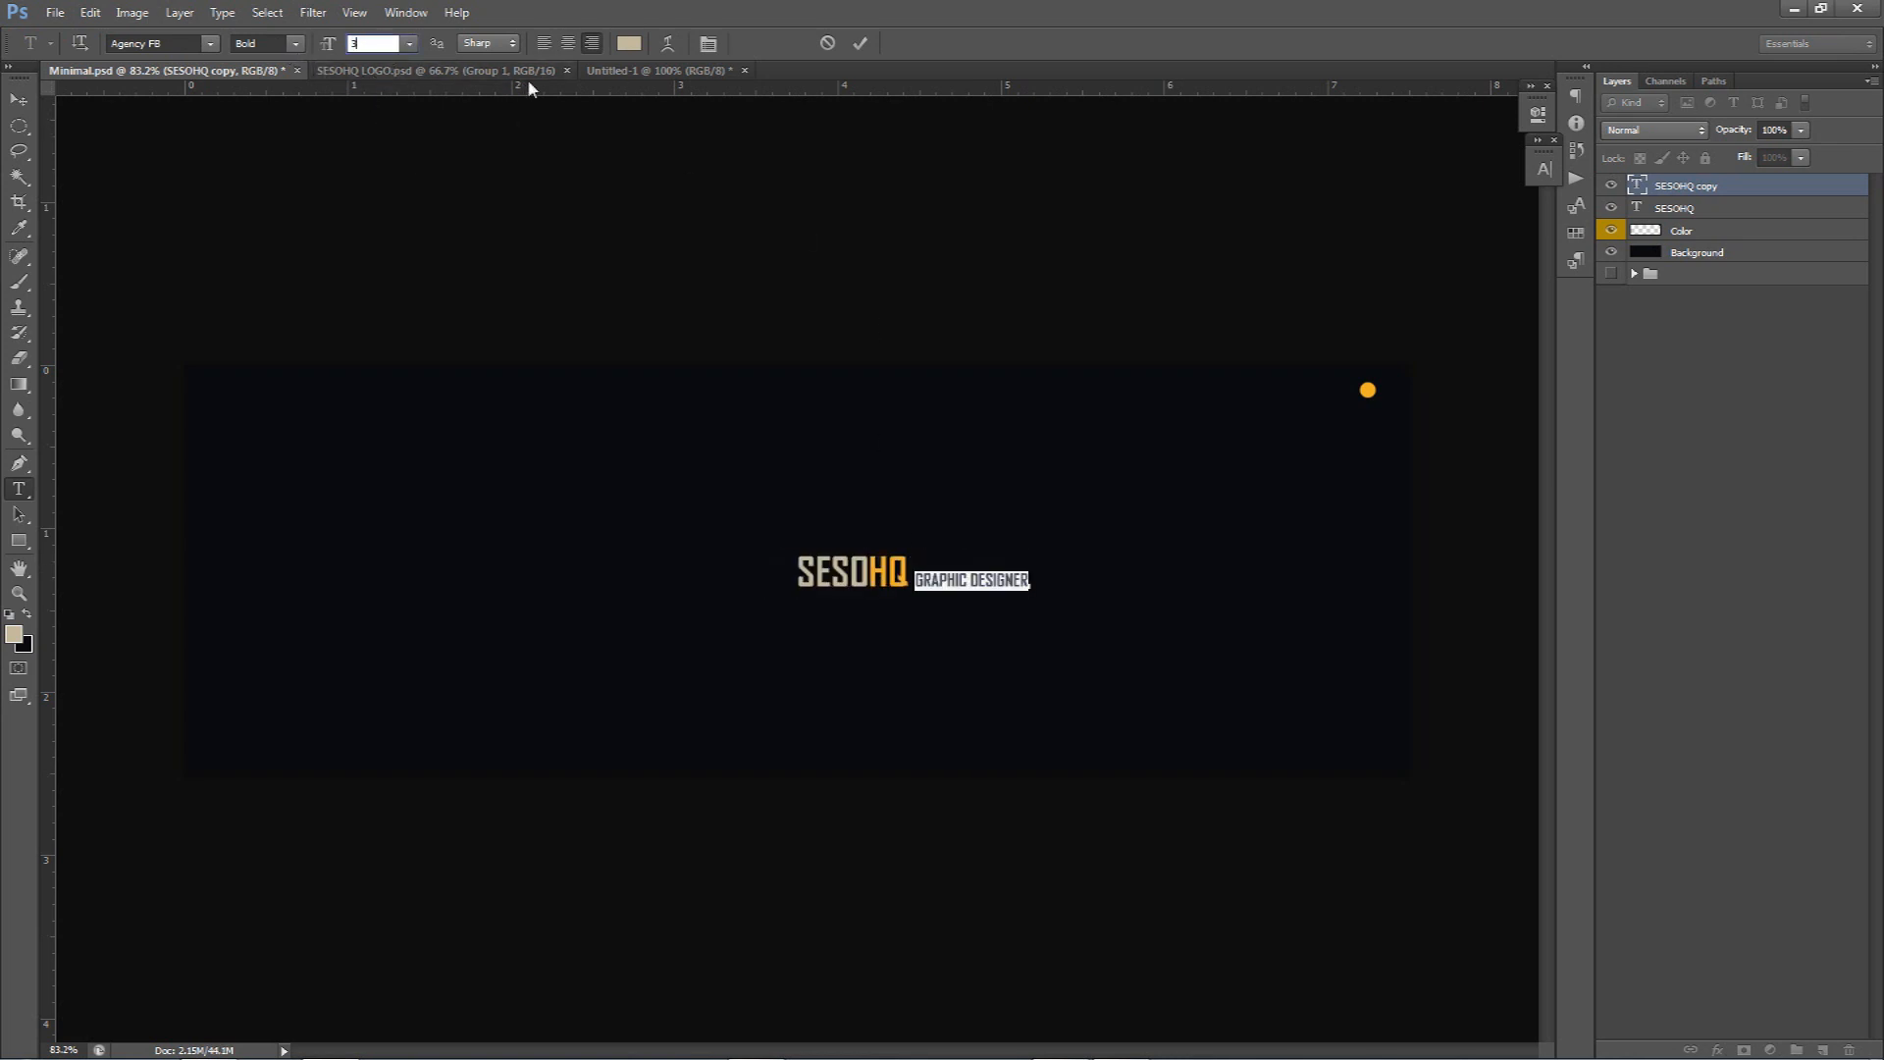
{"action": "left_click", "coordinate": [860, 43]}
Show the guides and place GRAPHIC DESIGNER just right of SESOHQ, vertically centered on the middle horizontal guide
{"action": "key", "text": "ctrl+semicolon"}
{"action": "key", "text": "v"}
{"action": "scroll", "coordinate": [952, 569], "scroll_direction": "up", "scroll_amount": 3}
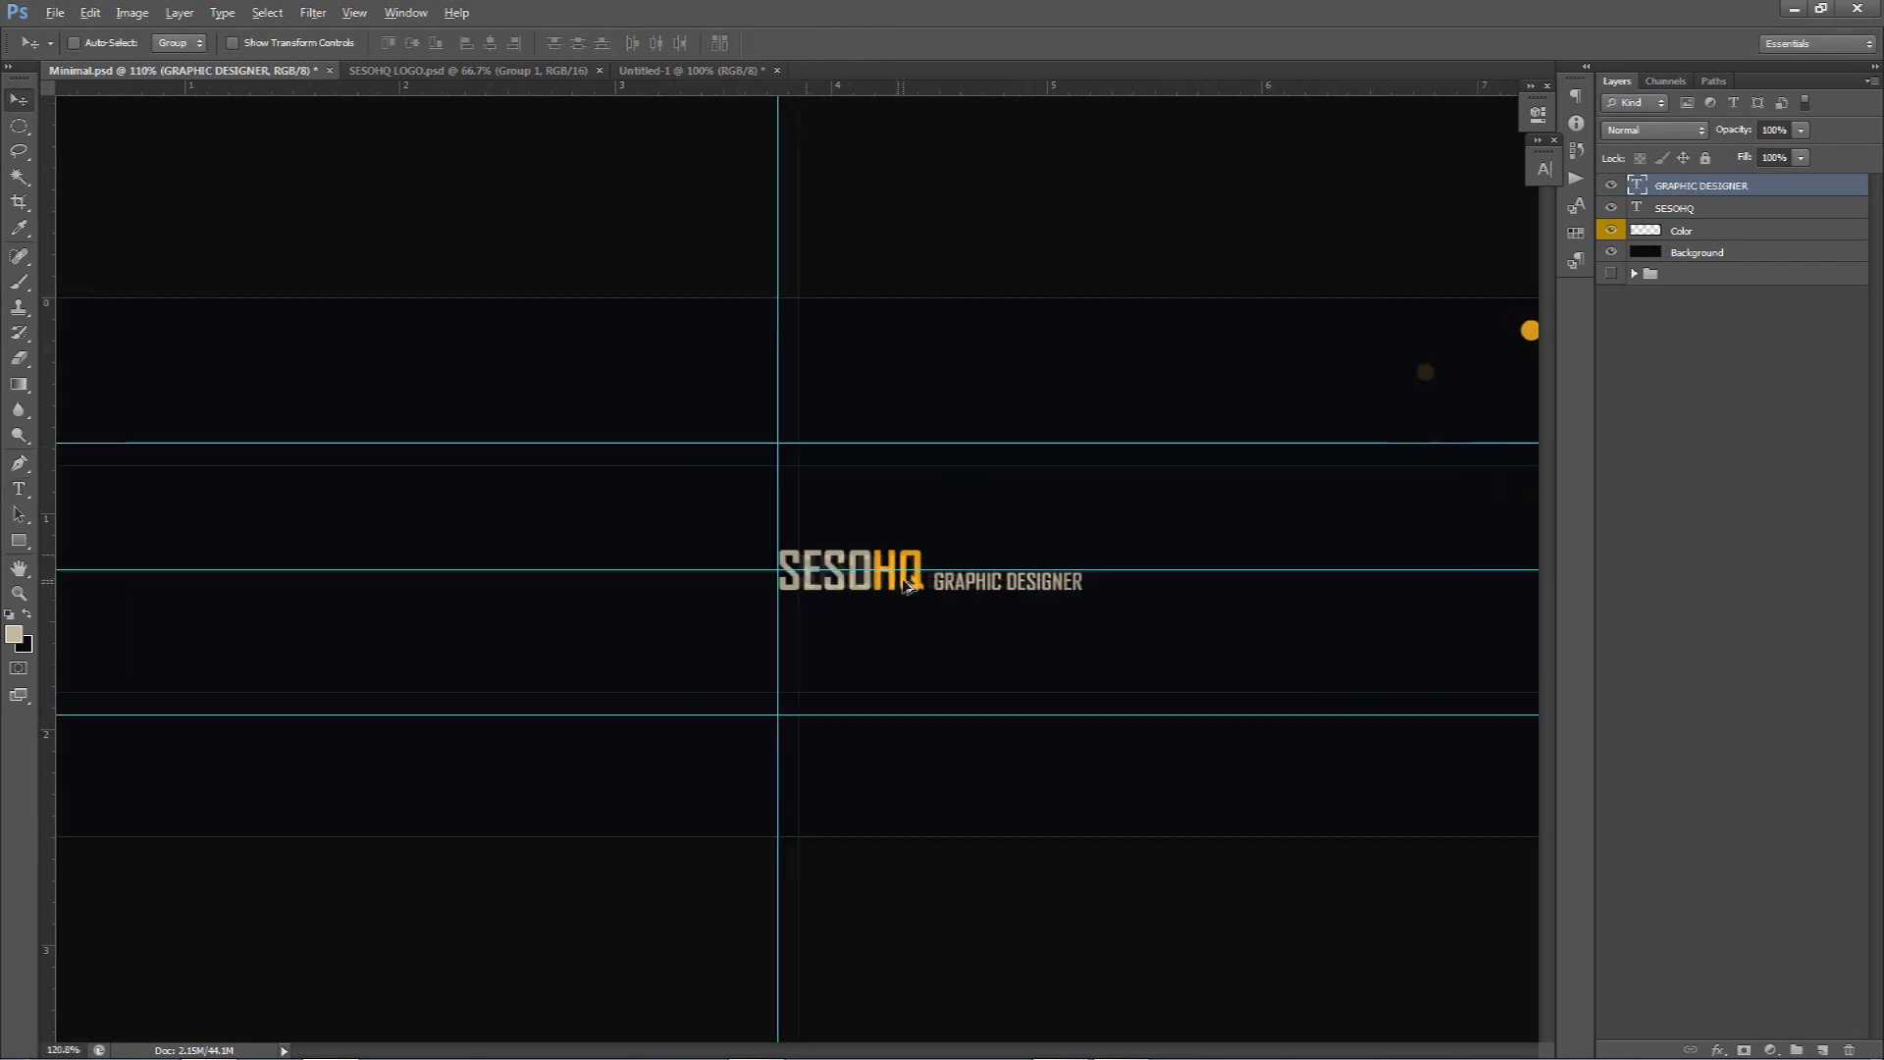
{"action": "mouse_move", "coordinate": [1041, 573]}
{"action": "left_mouse_down"}
{"action": "mouse_move", "coordinate": [1016, 572]}
{"action": "mouse_move", "coordinate": [1031, 564]}
{"action": "left_mouse_up"}
{"action": "key", "text": "Right"}
{"action": "key", "text": "Right"}
{"action": "key", "text": "Right"}
{"action": "key", "text": "Right"}
{"action": "key", "text": "Right"}
{"action": "key", "text": "Down"}
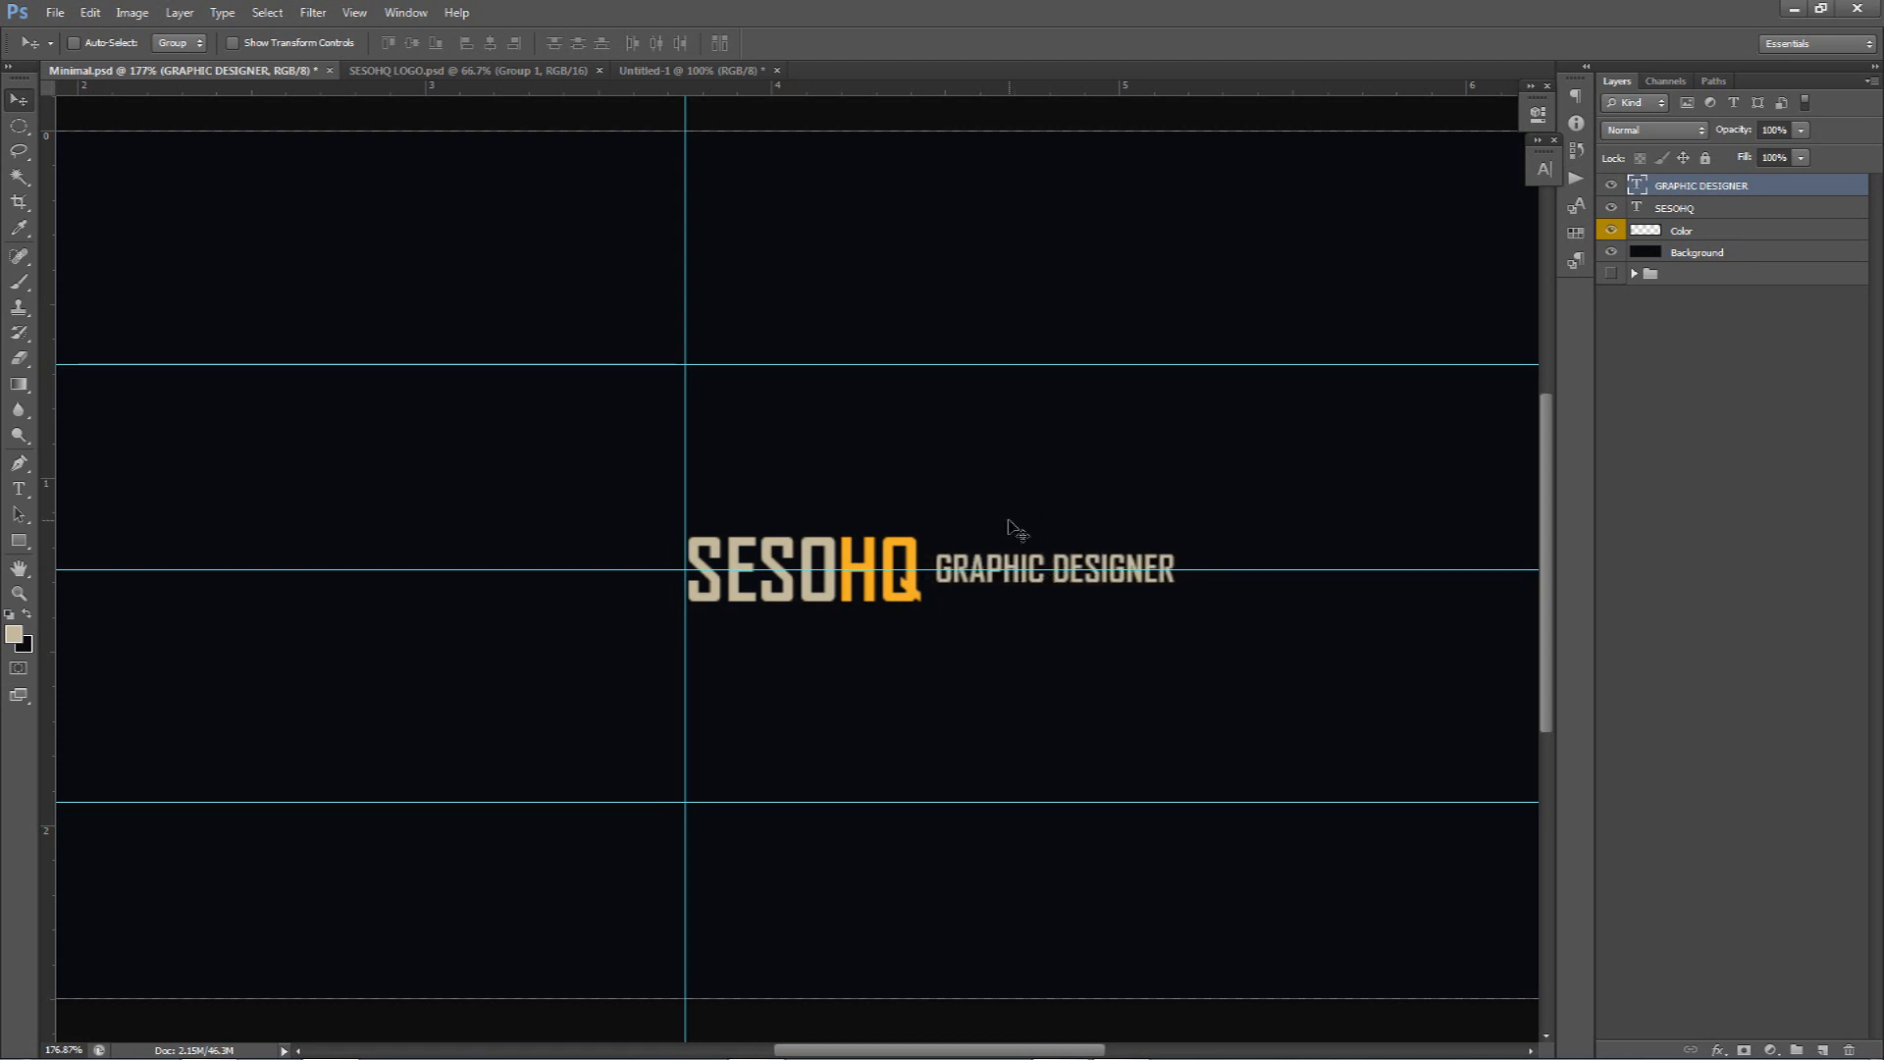
{"action": "scroll", "coordinate": [1016, 550], "scroll_direction": "down", "scroll_amount": 3}
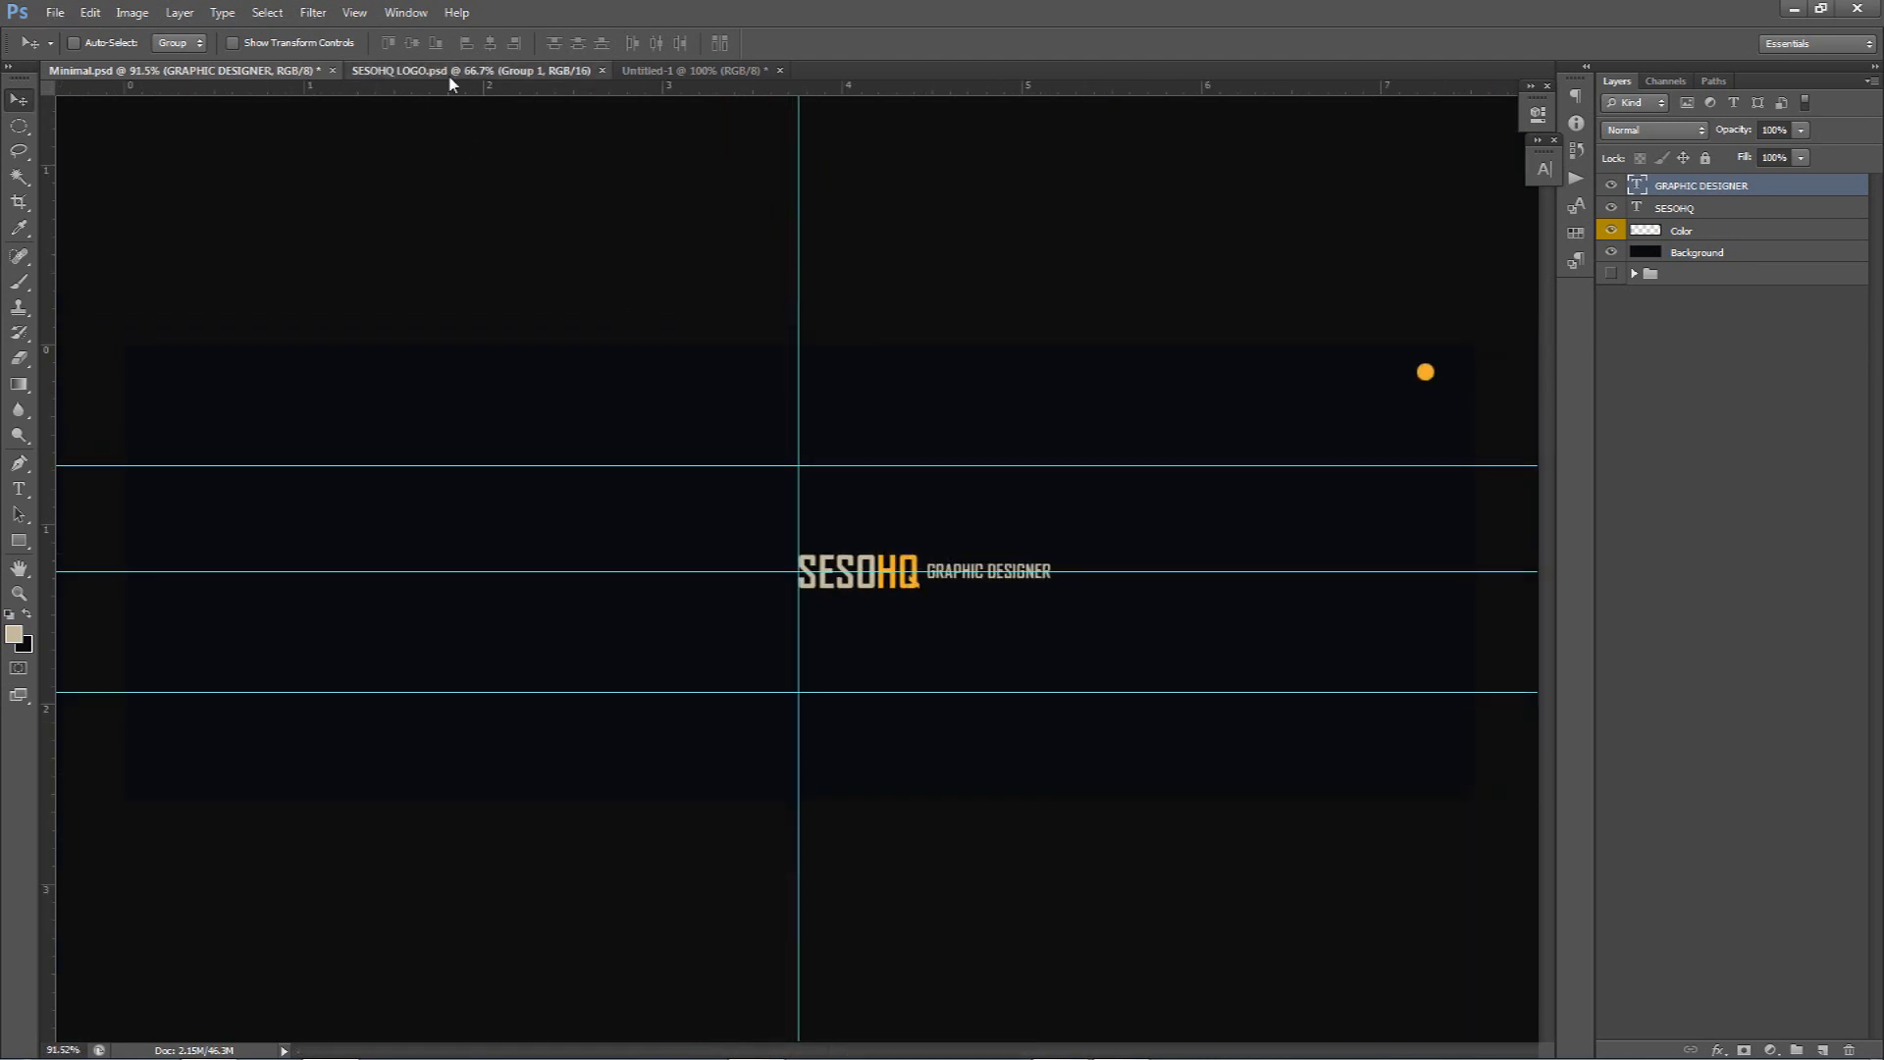
Close Untitled-1 without saving and copy the Group 1 logo from SESOHQ LOGO.psd into the Minimal.psd banner
{"action": "left_click", "coordinate": [442, 71]}
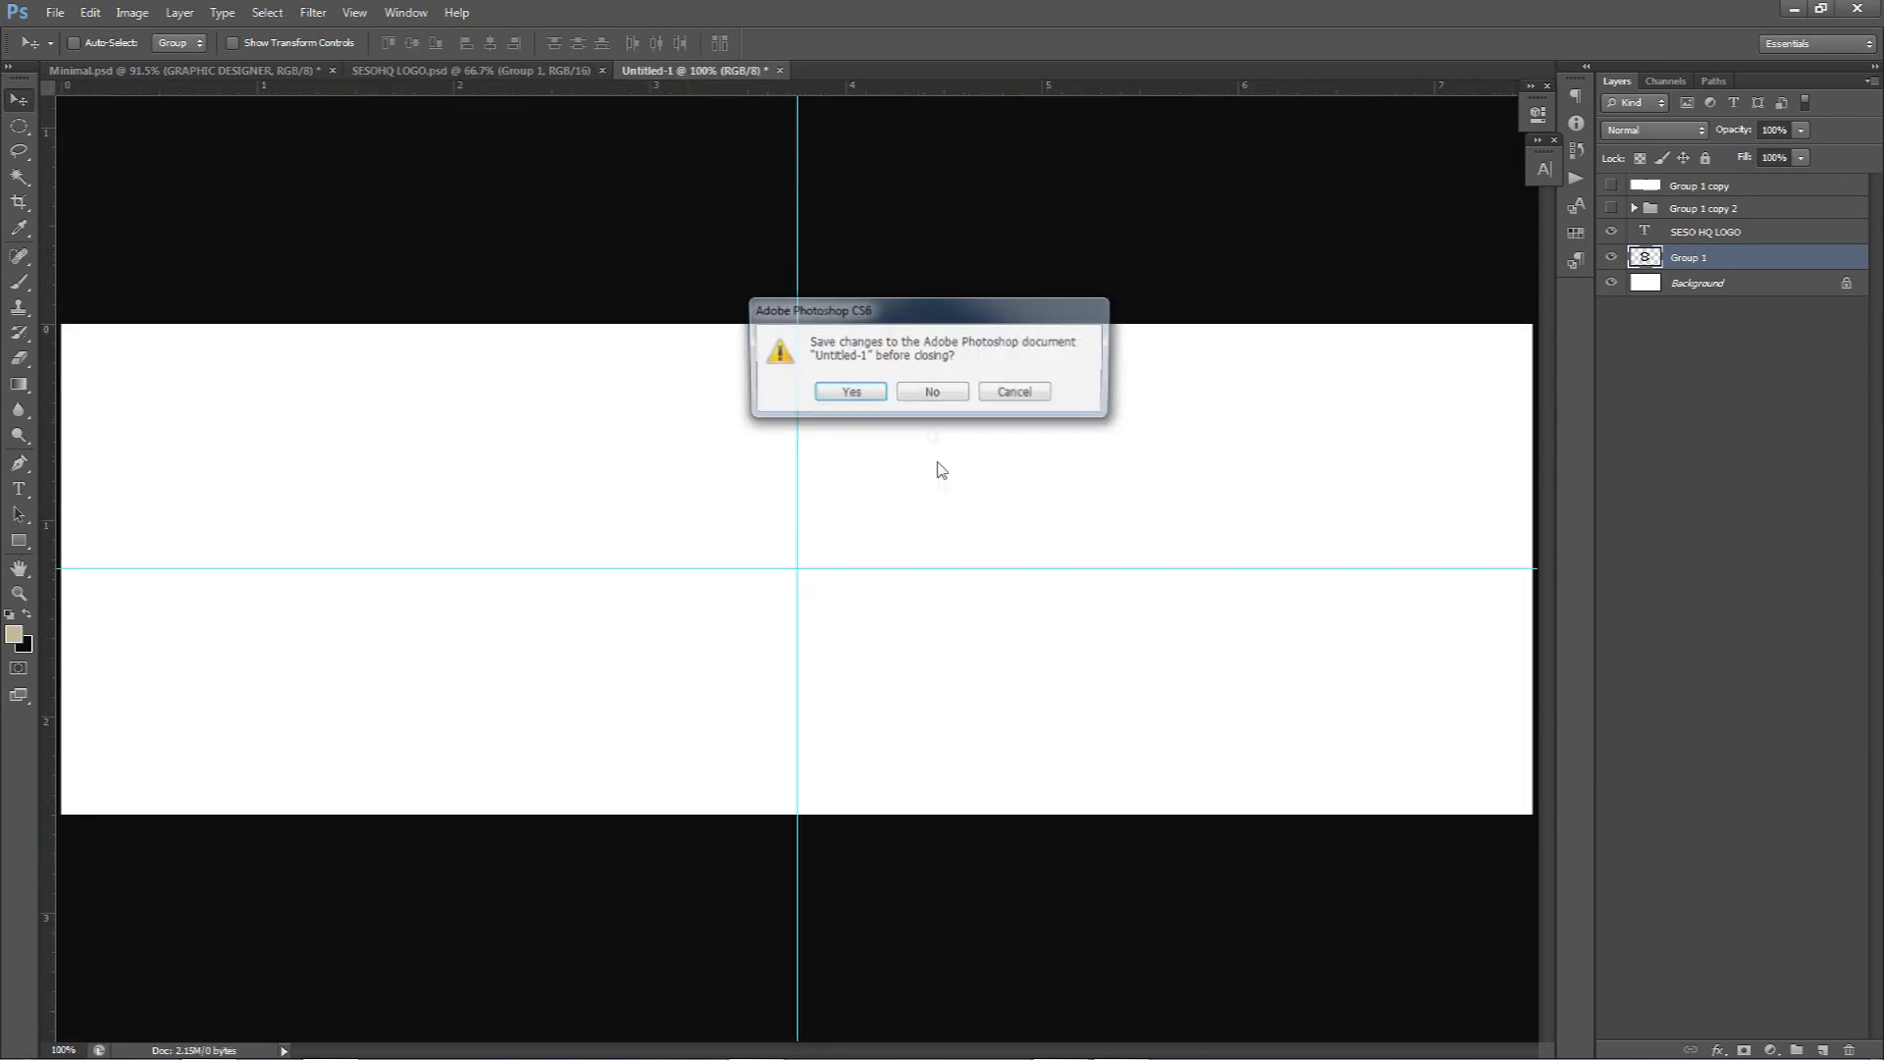
{"action": "key", "text": "n"}
{"action": "left_click_drag", "start_coordinate": [748, 387], "coordinate": [1038, 494]}
{"action": "left_click", "coordinate": [904, 404]}
{"action": "left_click_drag", "start_coordinate": [980, 408], "coordinate": [1102, 399]}
Scale the logo to about a quarter of its size and place it directly right of GRAPHIC DESIGNER on the middle guide
{"action": "key", "text": "ctrl+t"}
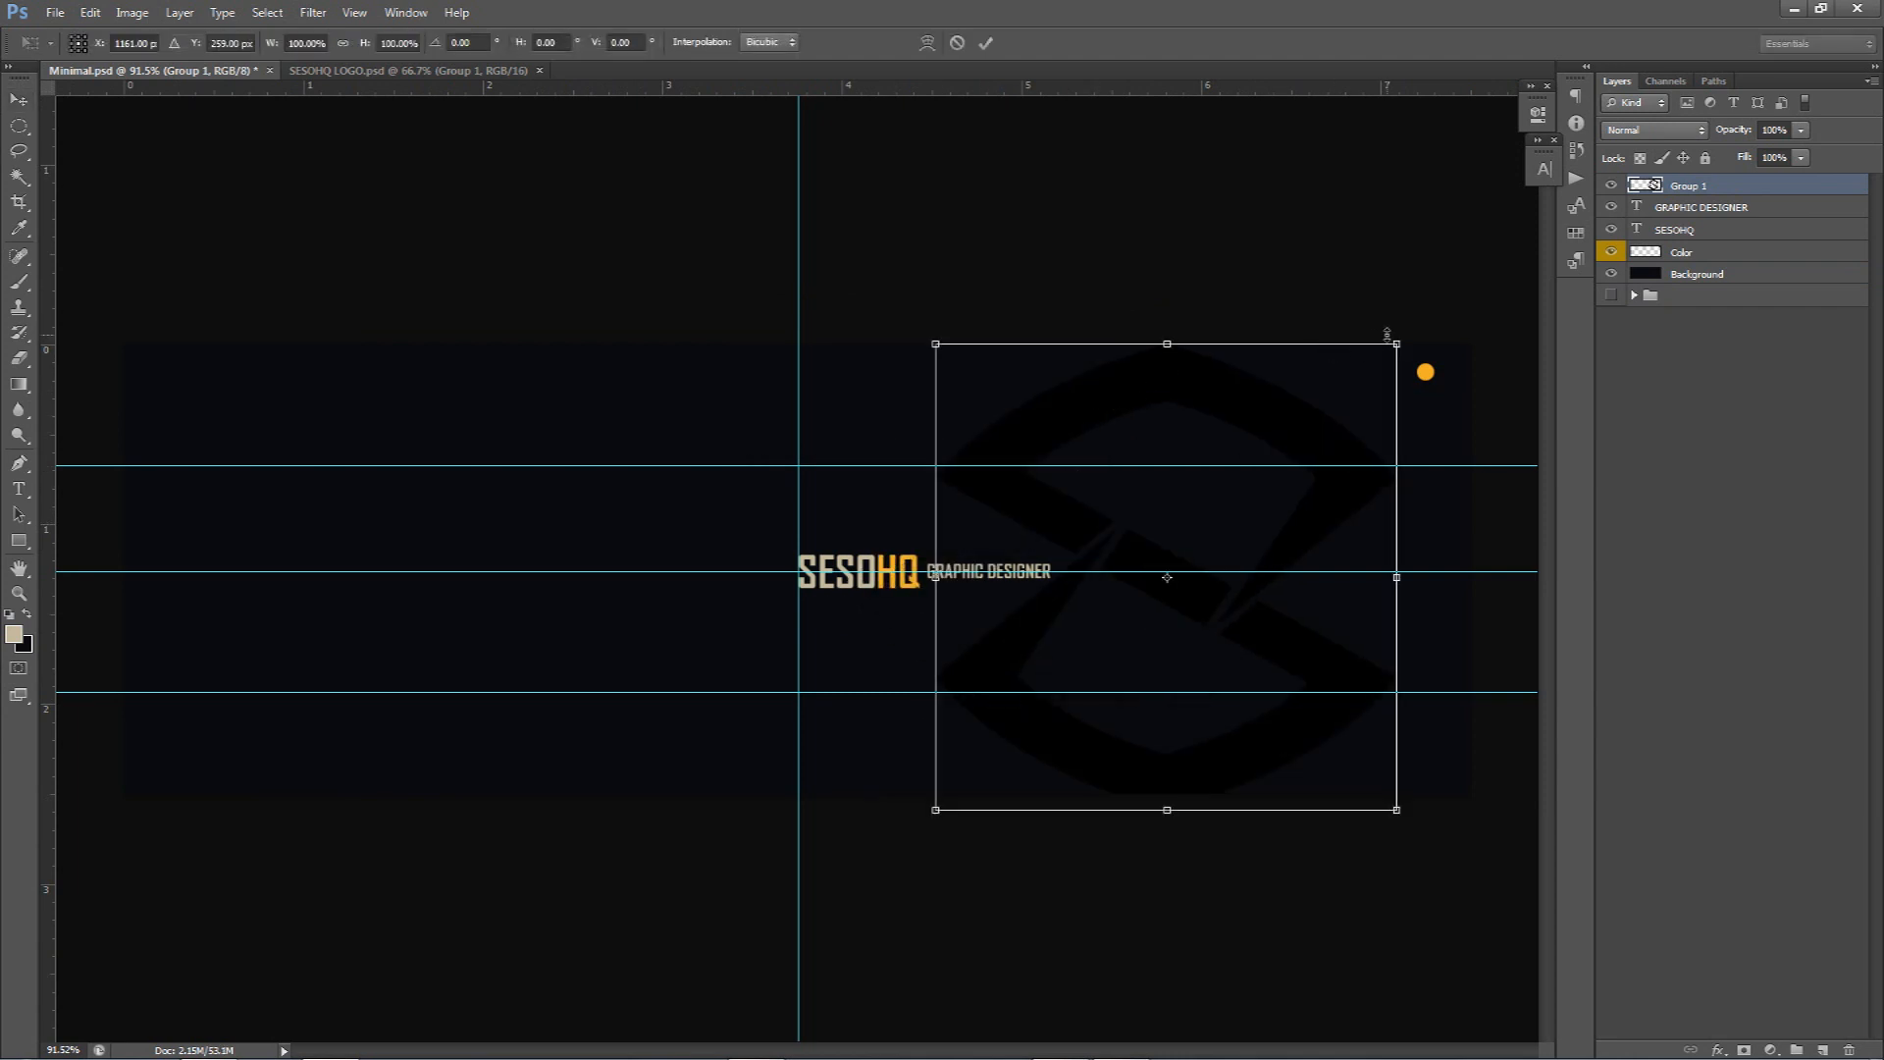
{"action": "left_click_drag", "start_coordinate": [1405, 336], "coordinate": [1182, 473]}
{"action": "key", "text": "Return"}
{"action": "left_click_drag", "start_coordinate": [1143, 540], "coordinate": [1080, 543]}
Apply a Color Overlay to the logo layer in orange f2ae27, sampled from the color dot
{"action": "double_click", "coordinate": [1783, 195]}
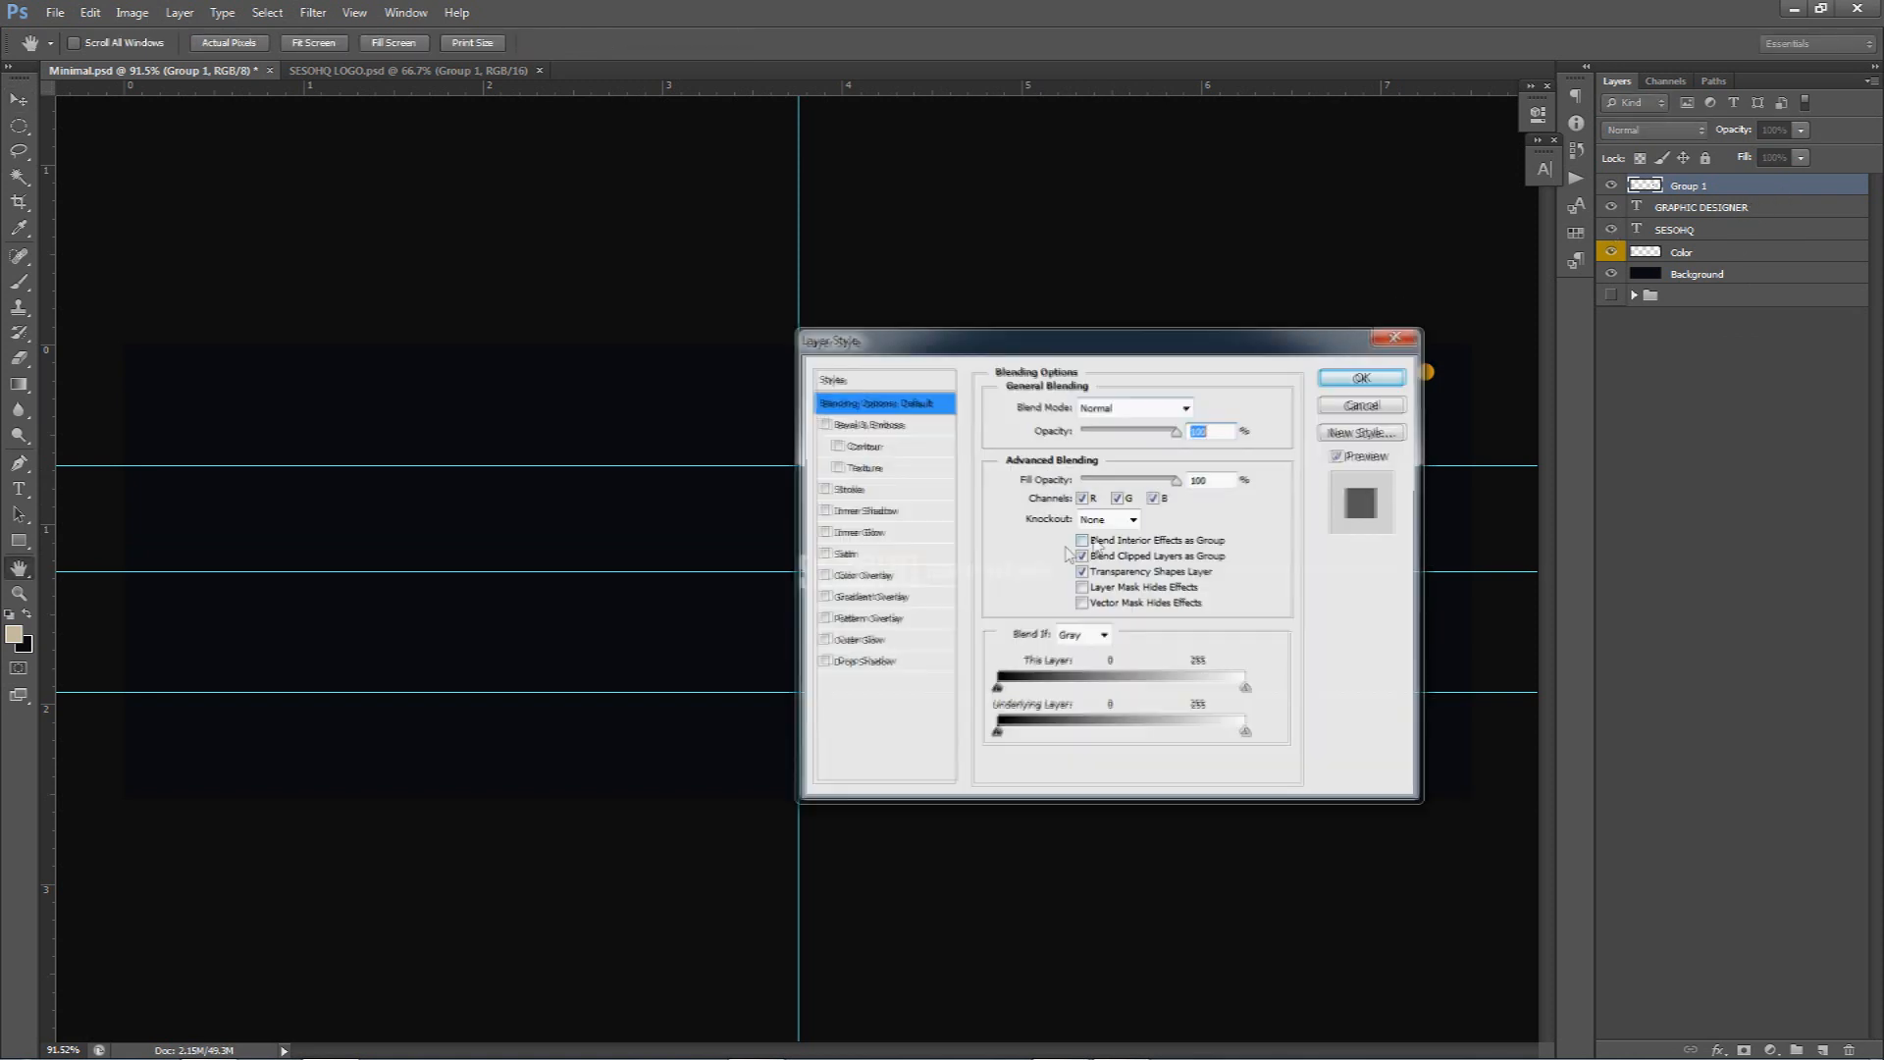
{"action": "left_click_drag", "start_coordinate": [1013, 342], "coordinate": [945, 529]}
{"action": "left_click", "coordinate": [791, 762]}
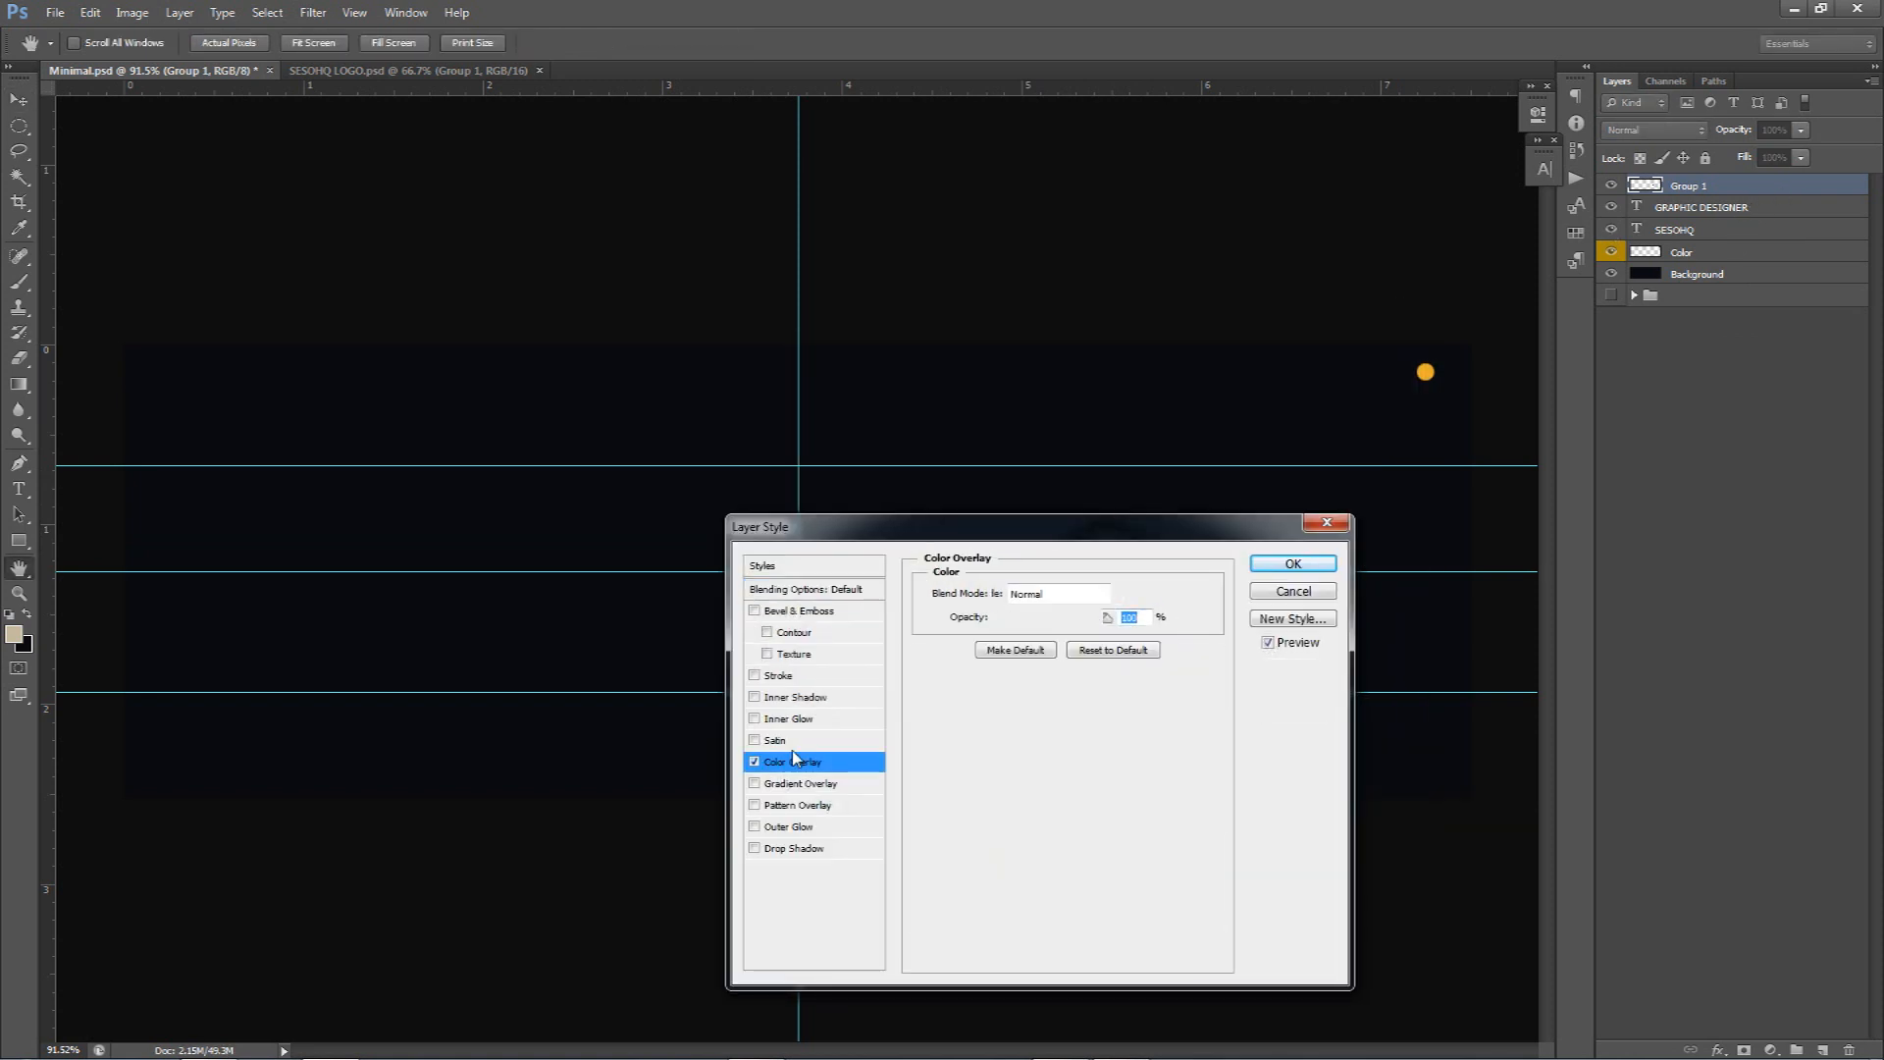
{"action": "left_click", "coordinate": [1128, 600]}
{"action": "left_click", "coordinate": [1426, 373]}
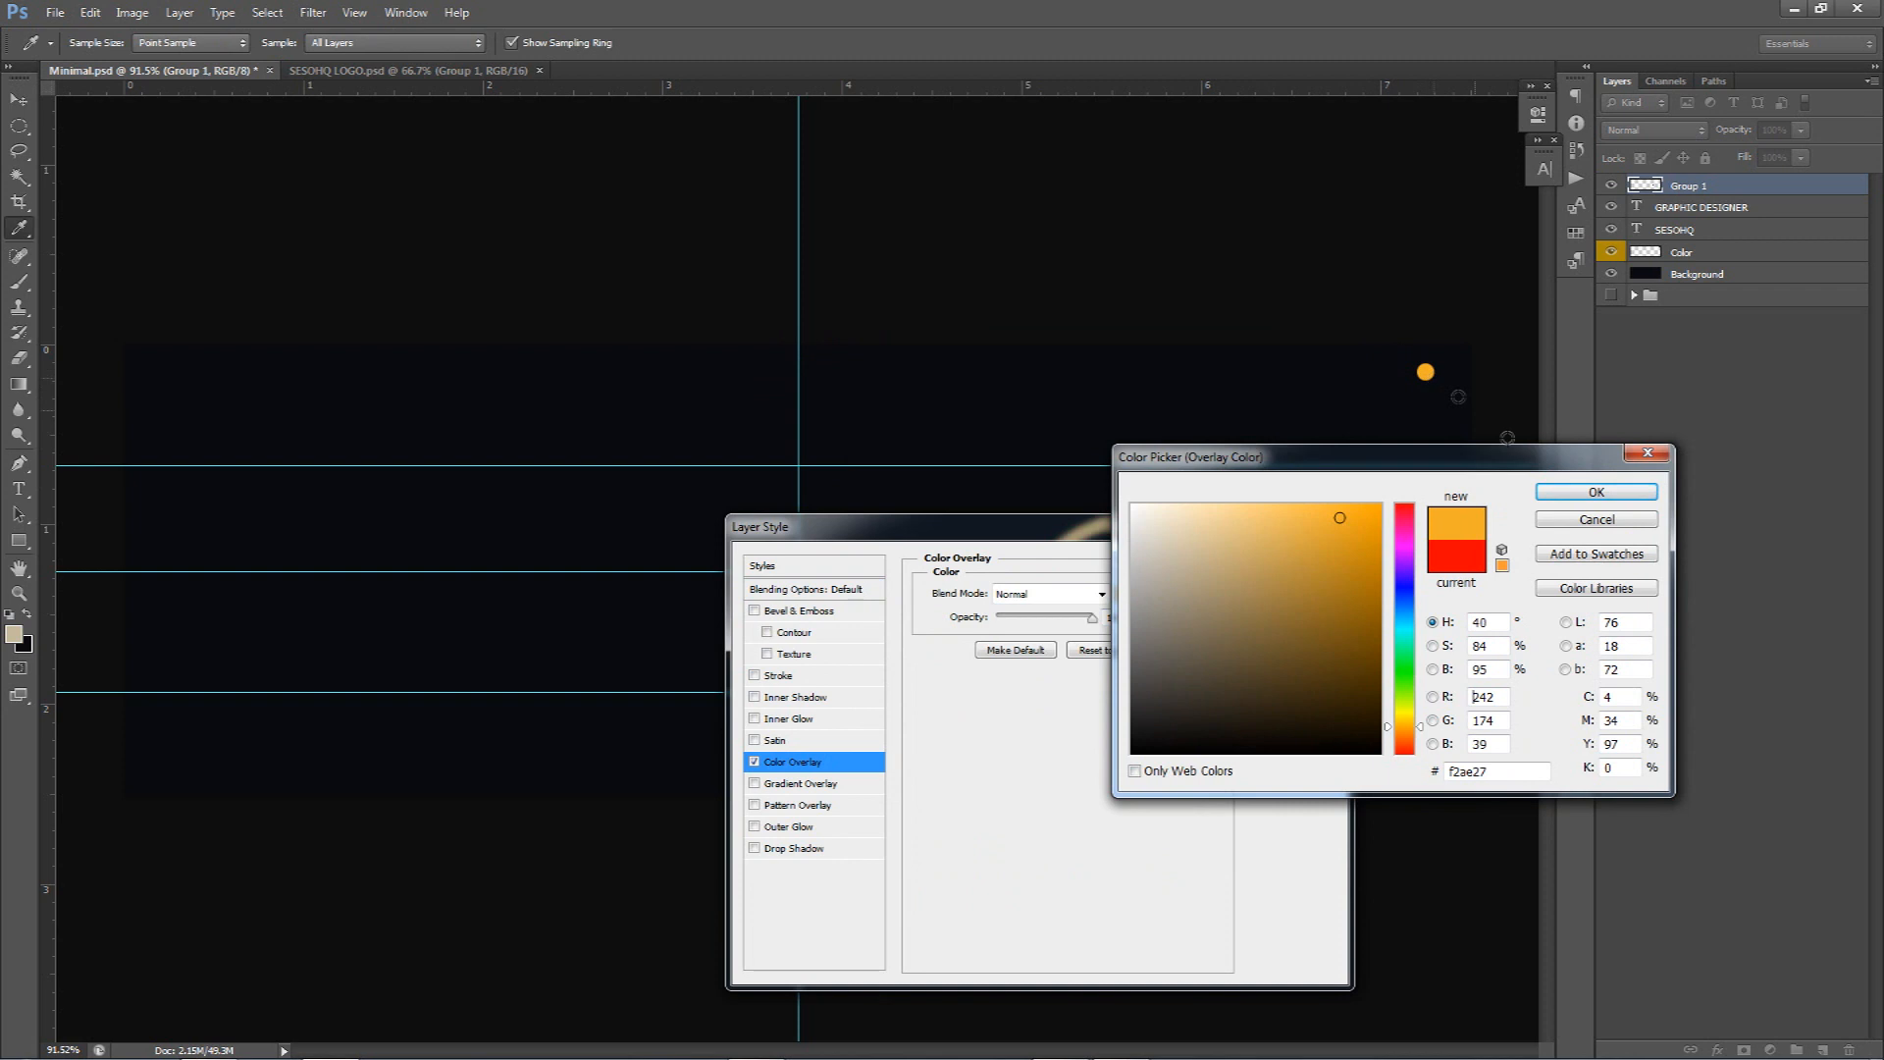
{"action": "left_click", "coordinate": [1609, 499]}
{"action": "left_click", "coordinate": [1313, 562]}
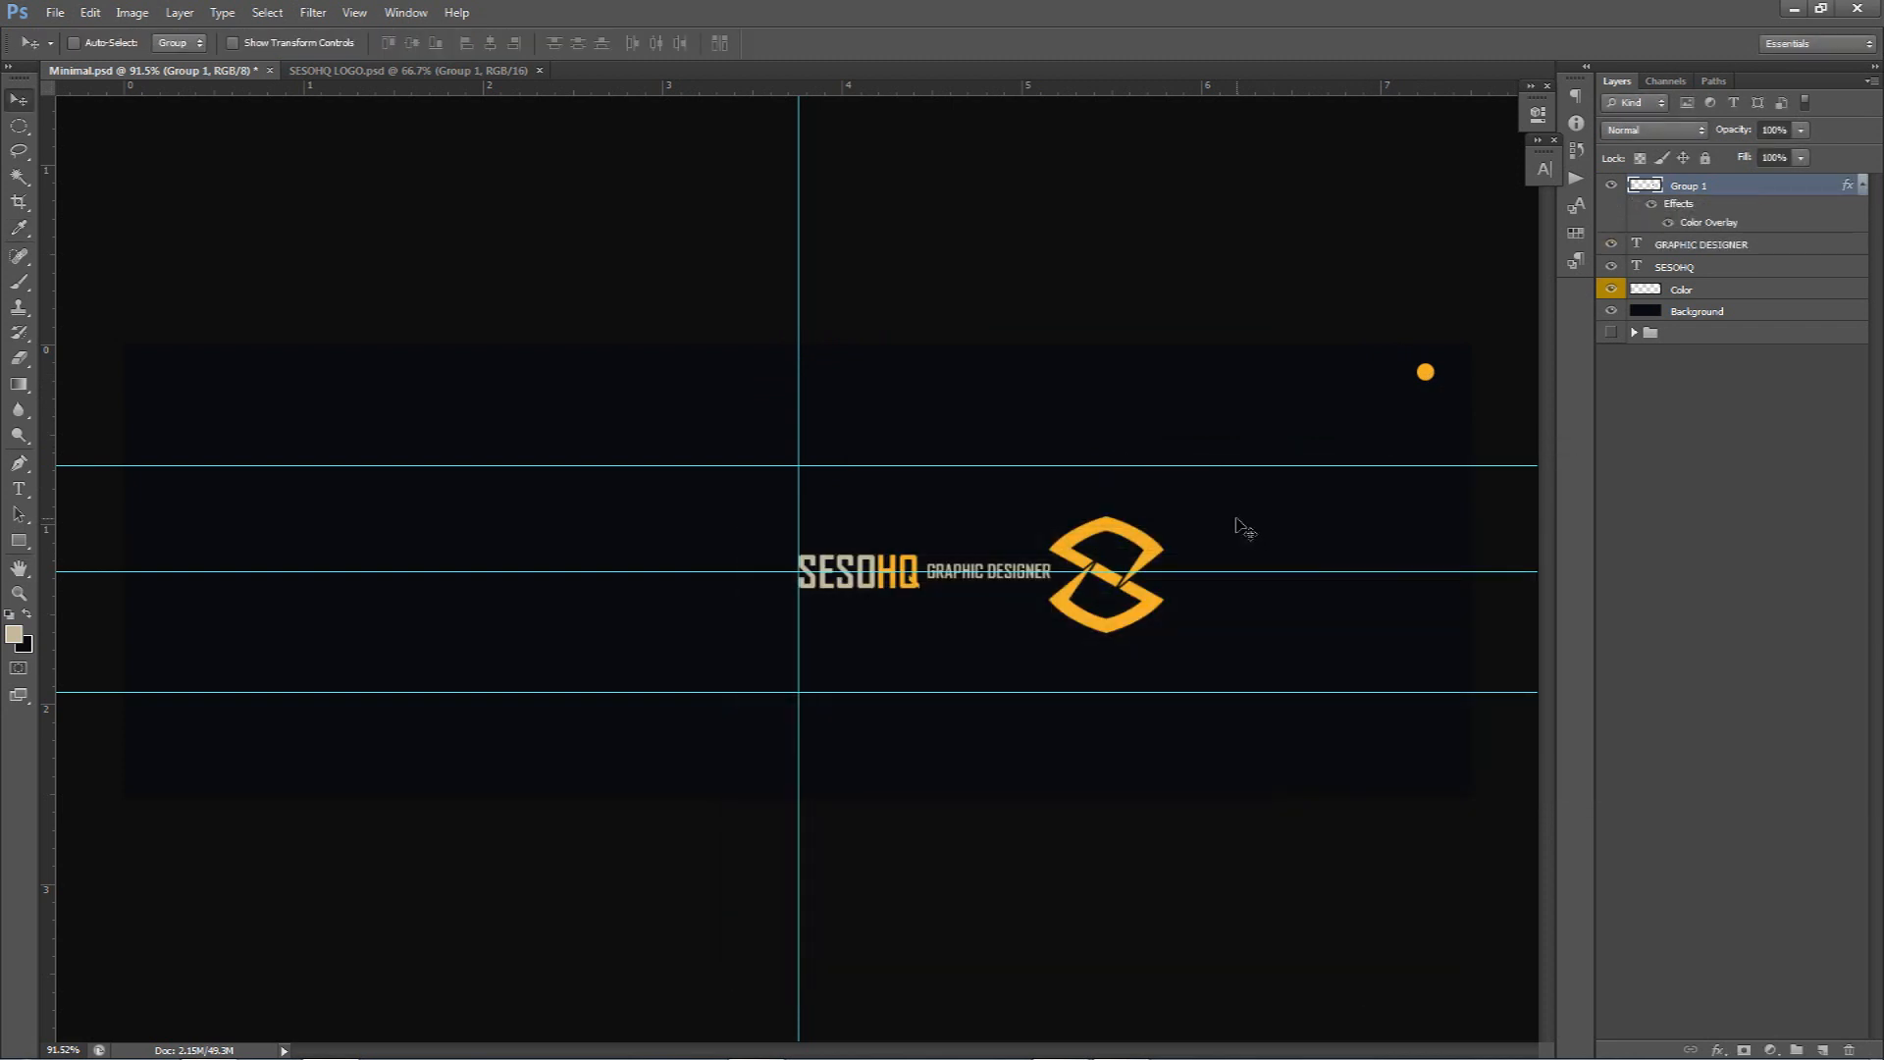
Rename the logo layer to Logo, and tidy the view by collapsing its effects and hiding the guides
{"action": "double_click", "coordinate": [1690, 186]}
{"action": "type", "text": "Logo"}
{"action": "key", "text": "Return"}
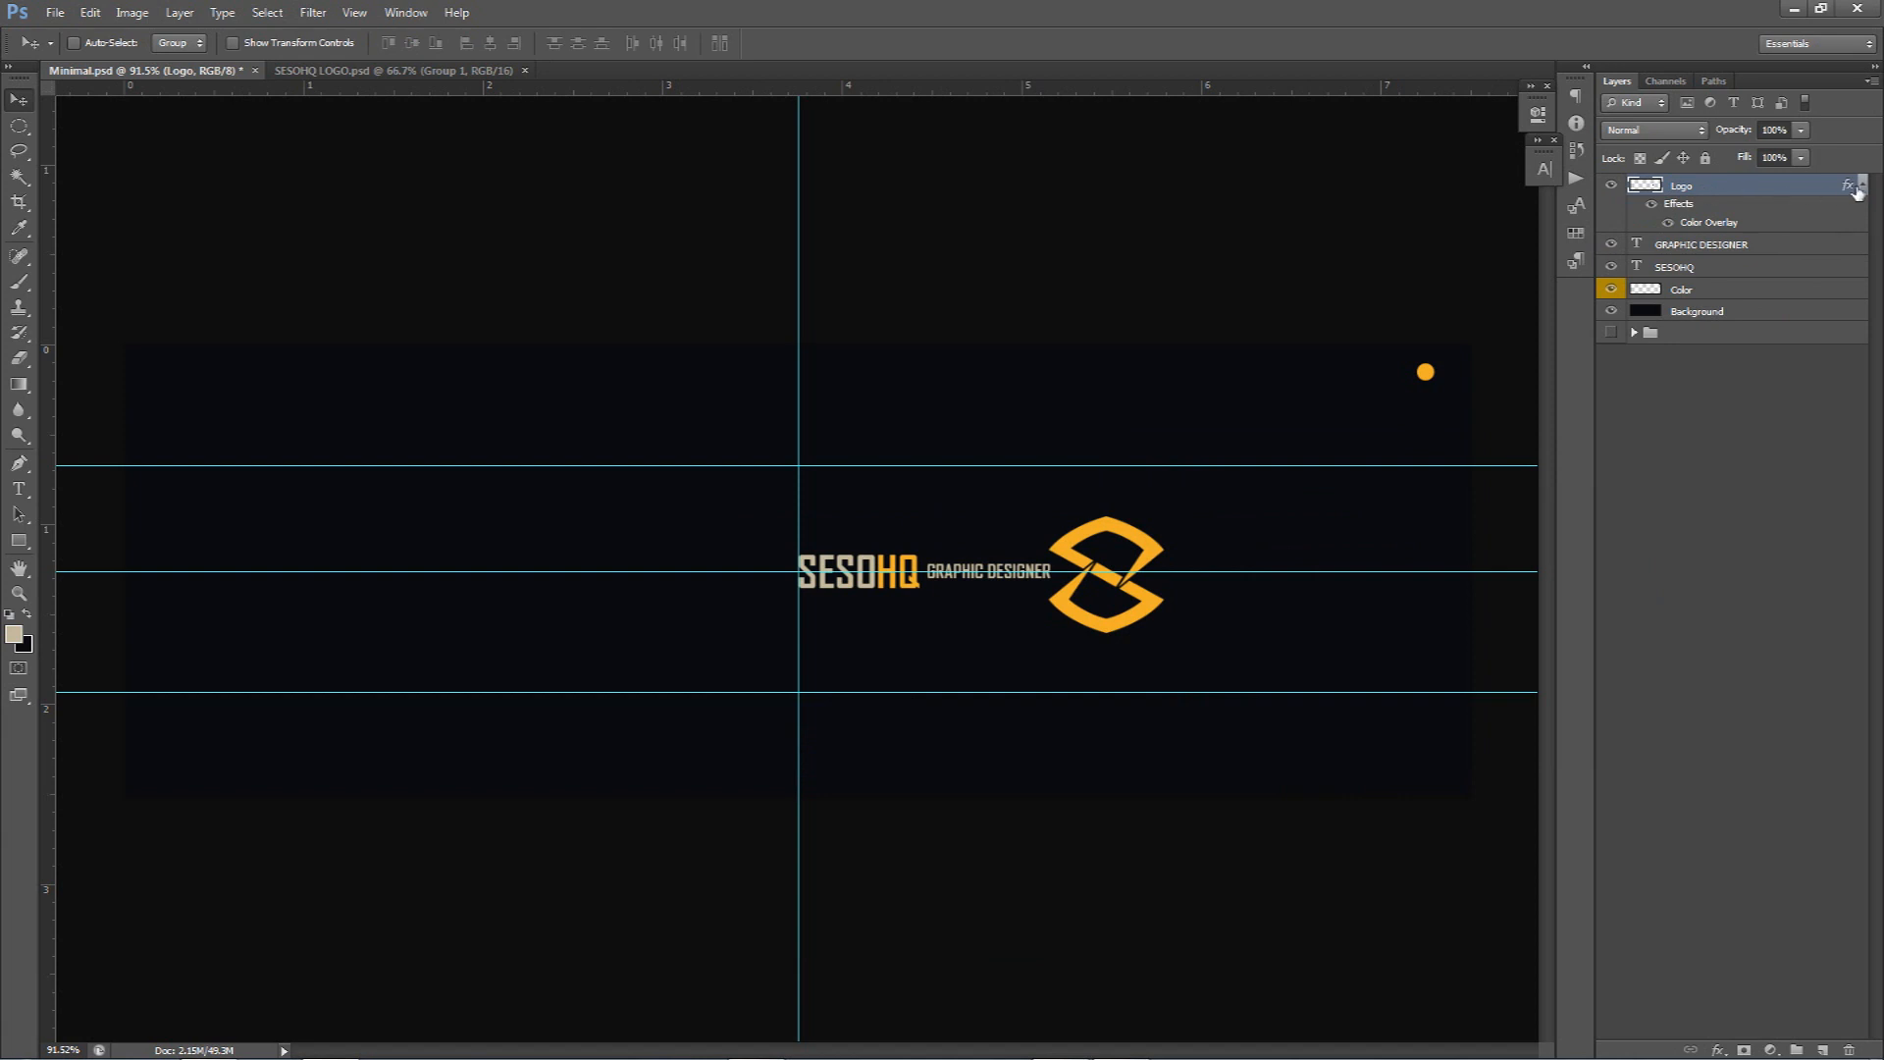
{"action": "left_click", "coordinate": [1856, 194]}
{"action": "key", "text": "ctrl+semicolon"}
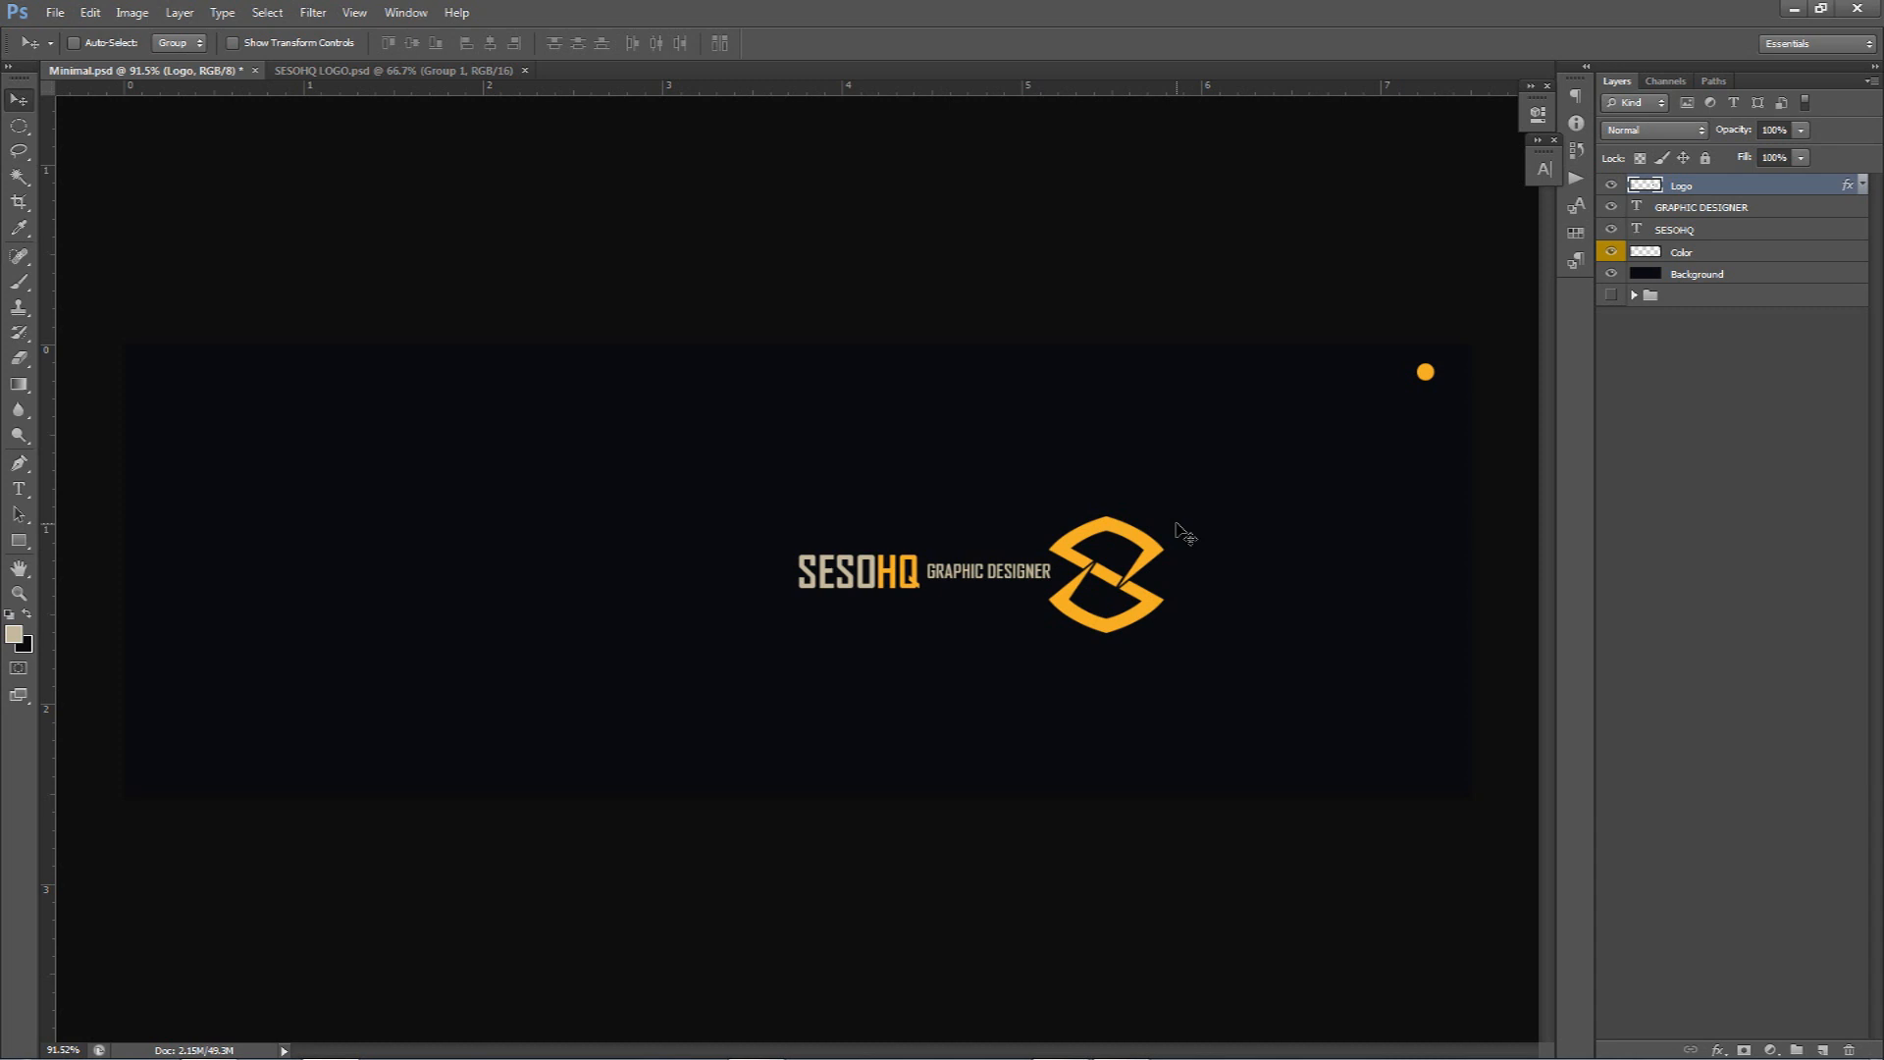
Add a new empty layer above the Logo layer
{"action": "left_click", "coordinate": [1820, 1048]}
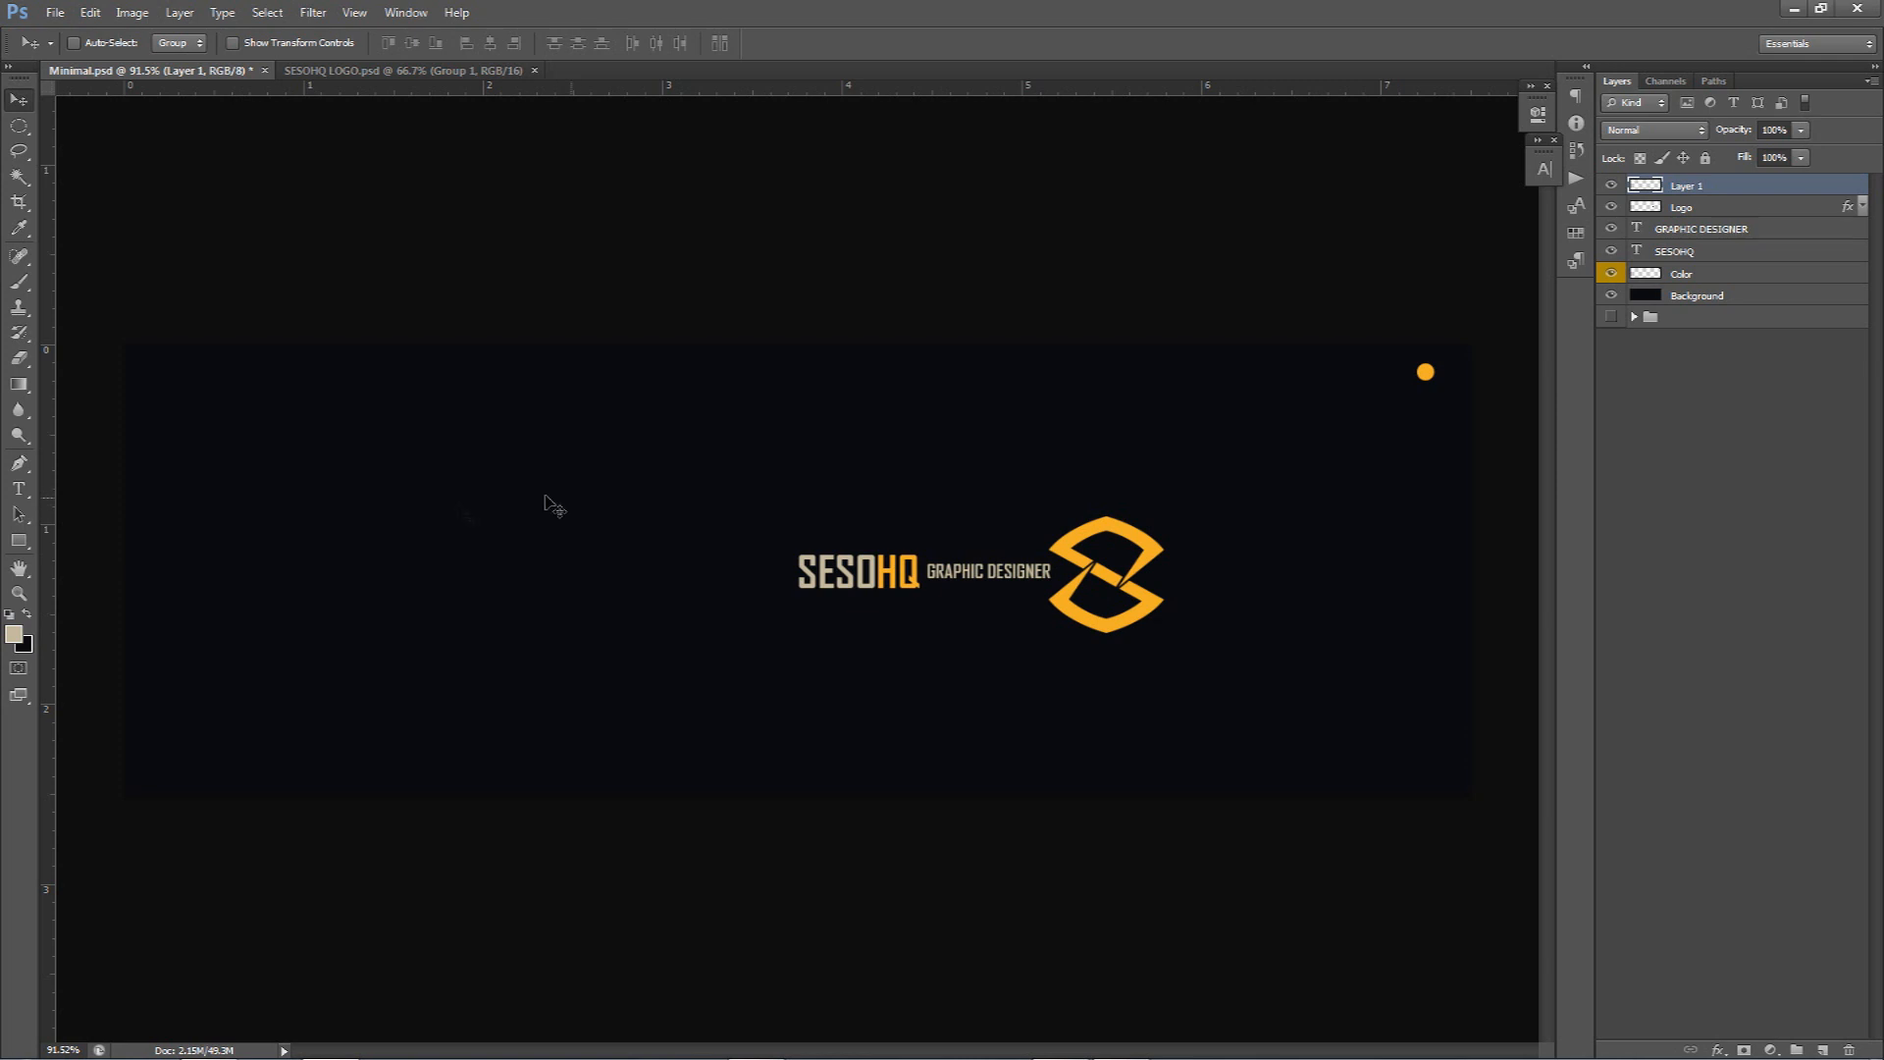
Set the foreground color to the dark 090b0e sampled from the banner background, with the Background layer selected
{"action": "left_click", "coordinate": [1707, 294]}
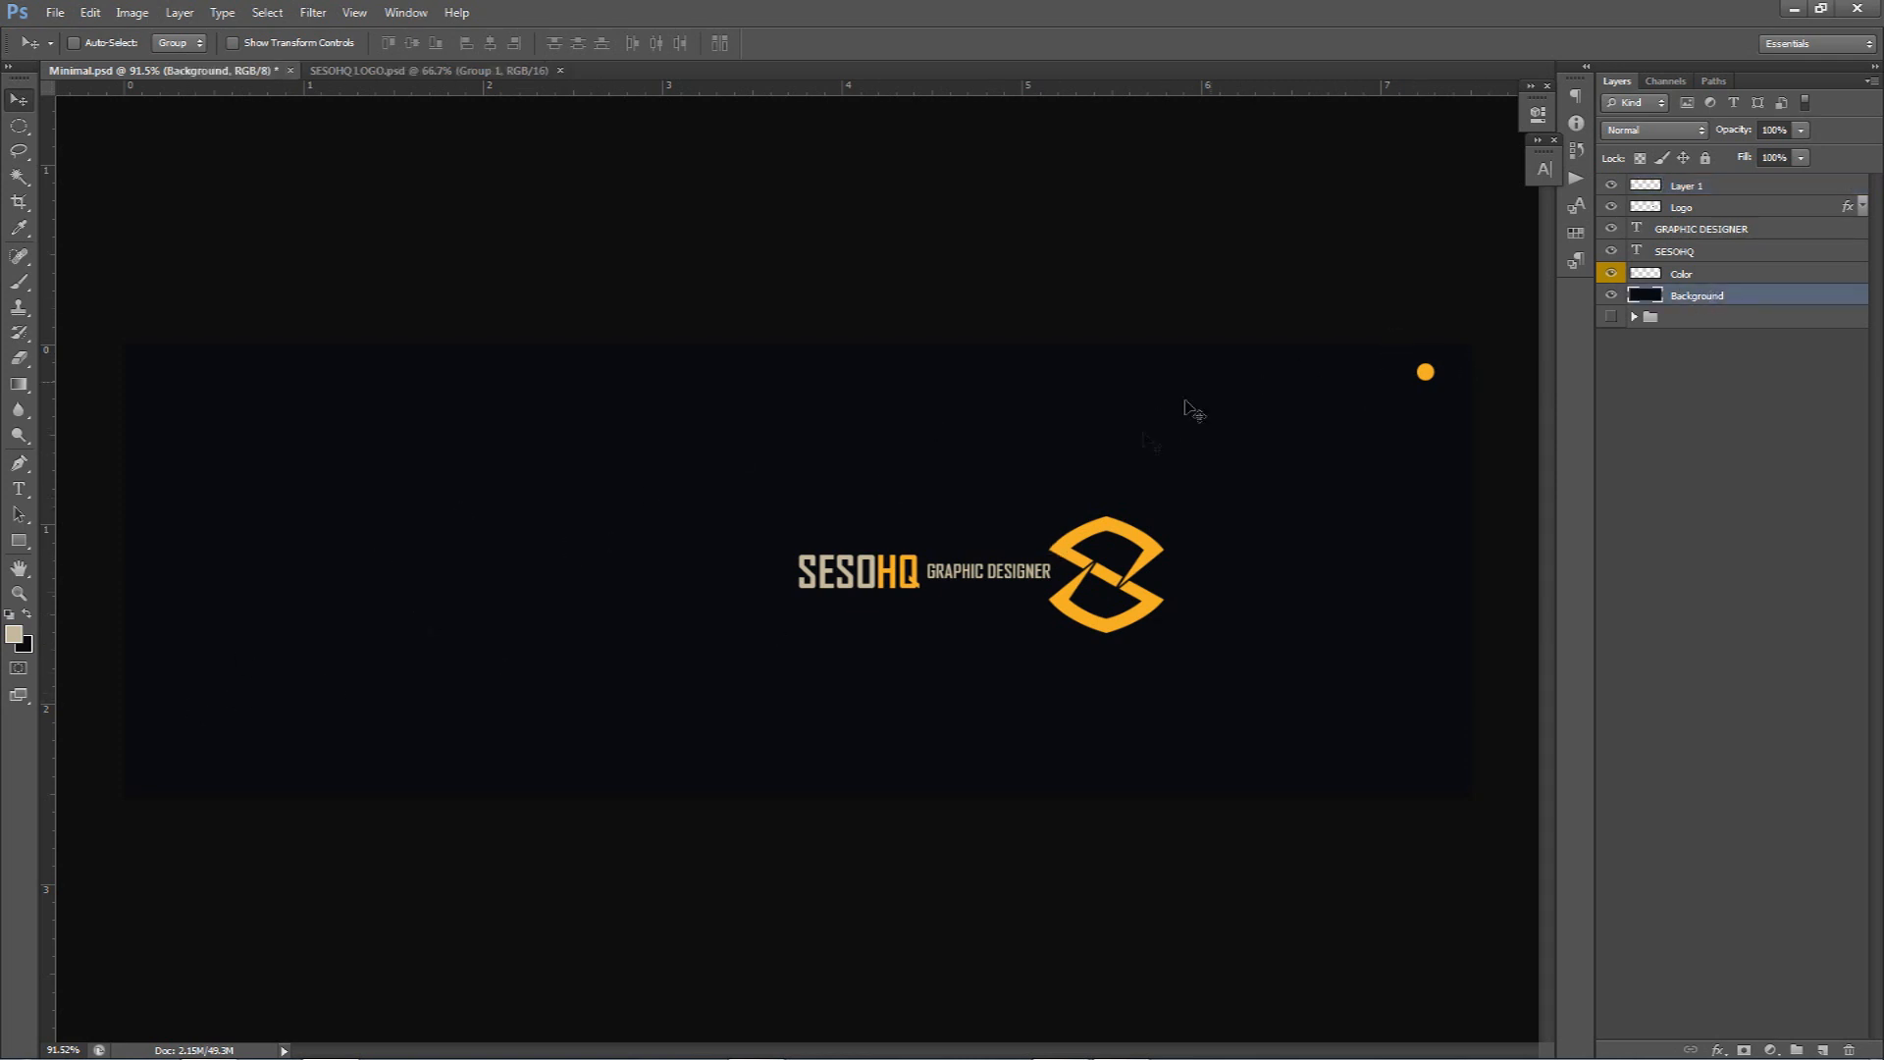
{"action": "left_click", "coordinate": [13, 634]}
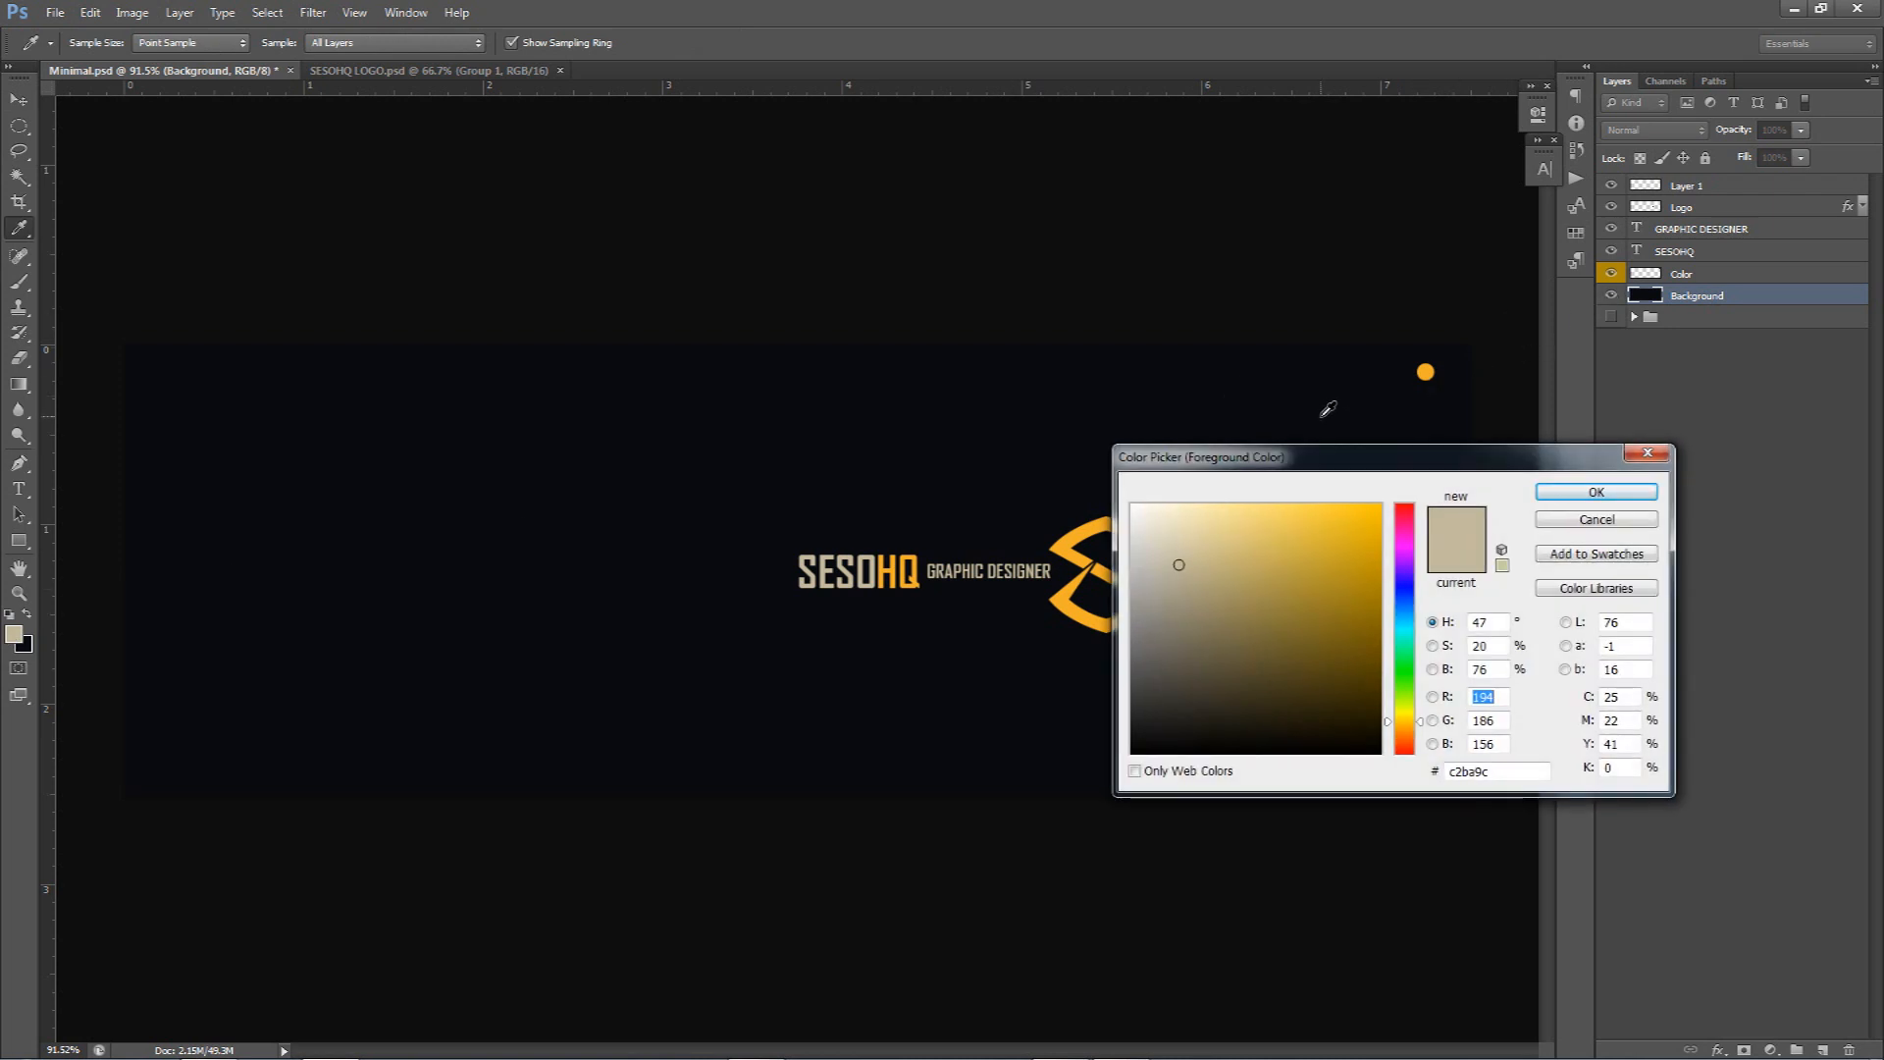
{"action": "left_click_drag", "start_coordinate": [1374, 457], "coordinate": [728, 328]}
{"action": "left_click", "coordinate": [721, 442]}
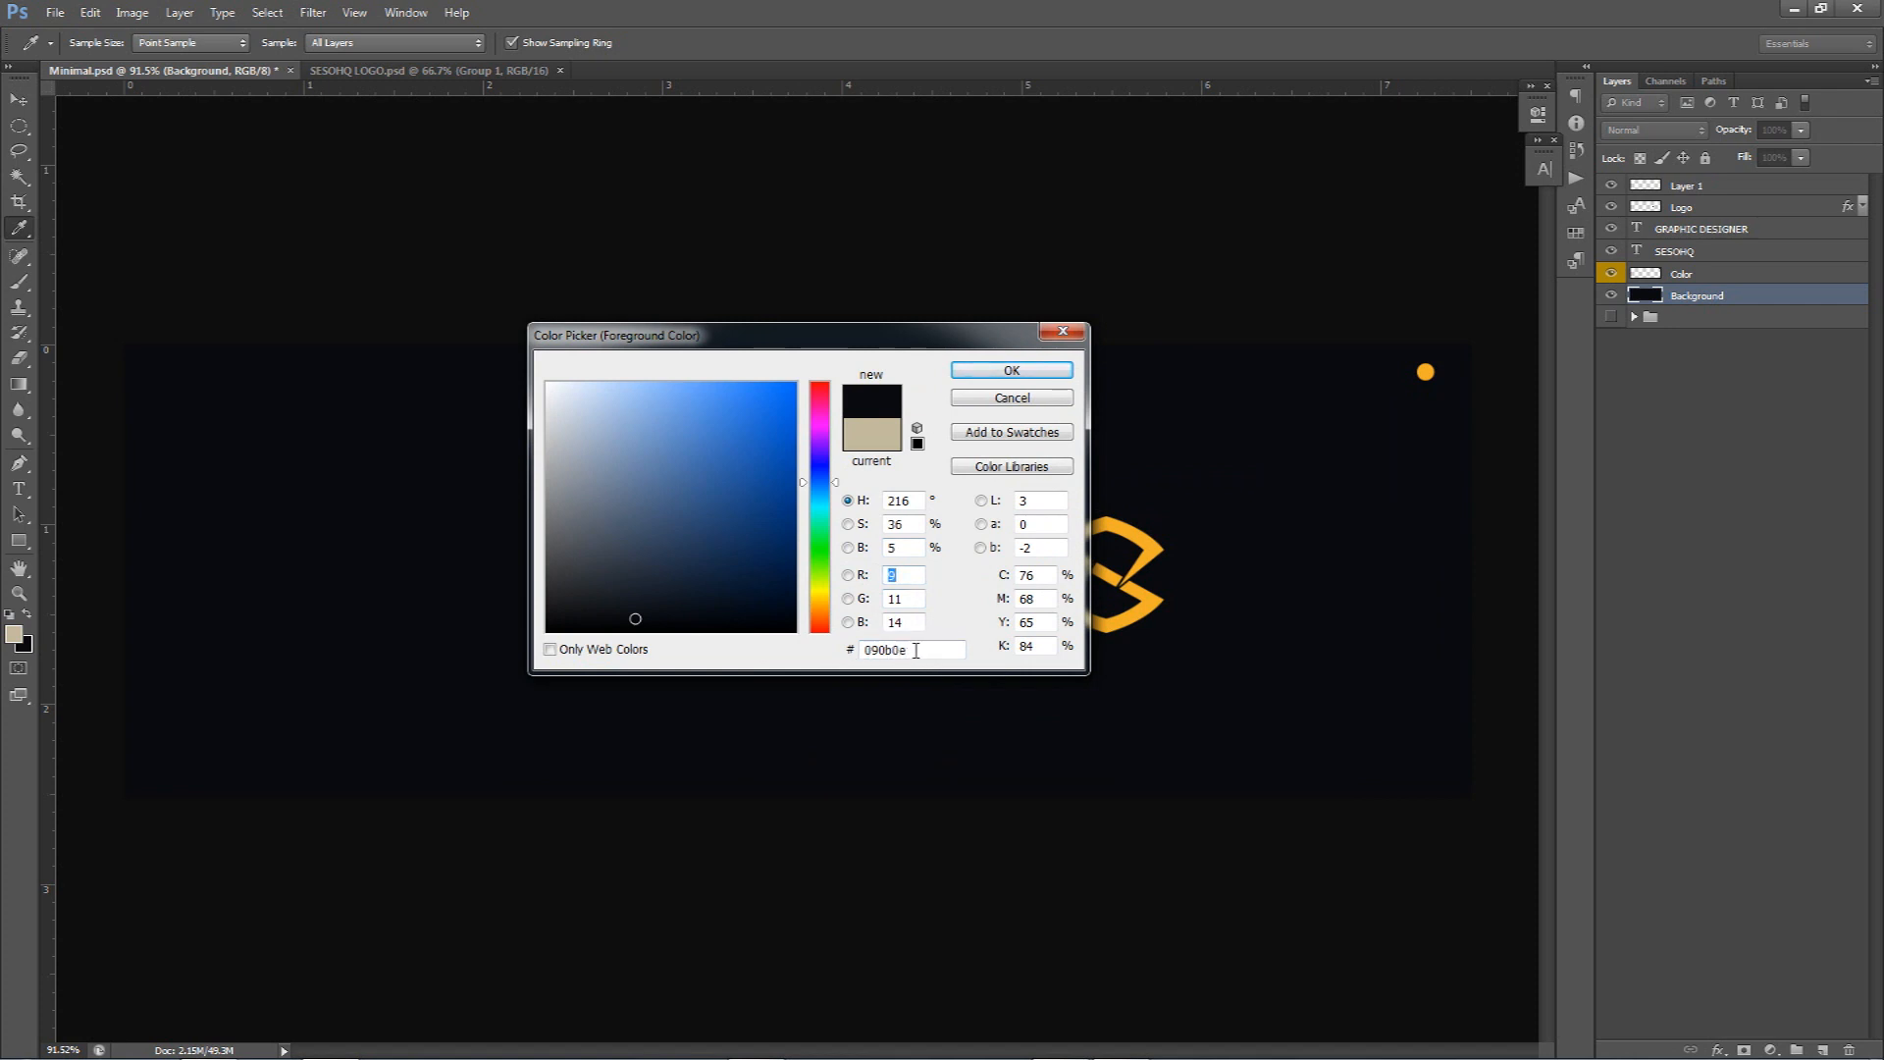
{"action": "left_click_drag", "start_coordinate": [915, 648], "coordinate": [835, 655]}
{"action": "left_click", "coordinate": [1052, 370]}
{"action": "key", "text": "v"}
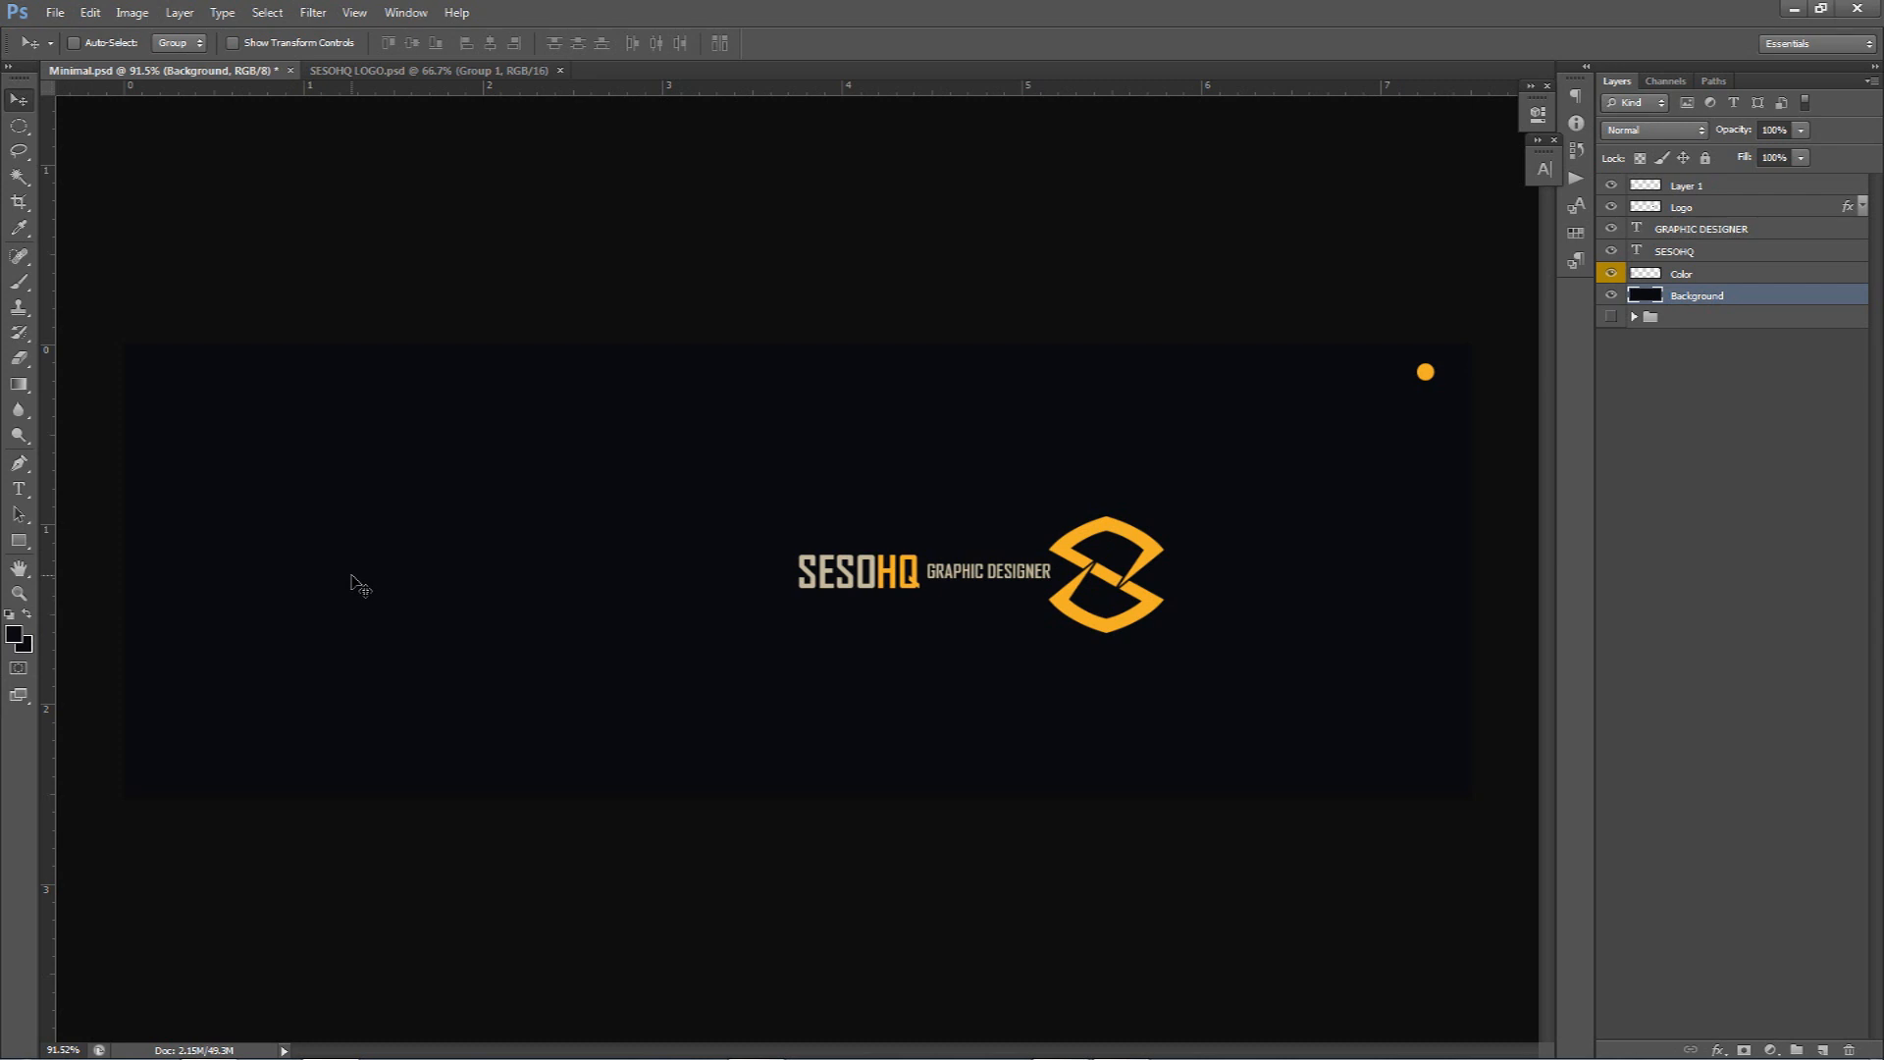
Set the foreground color to orange f2ae27, sampled from the color dot at the banner's upper right
{"action": "left_click", "coordinate": [14, 635]}
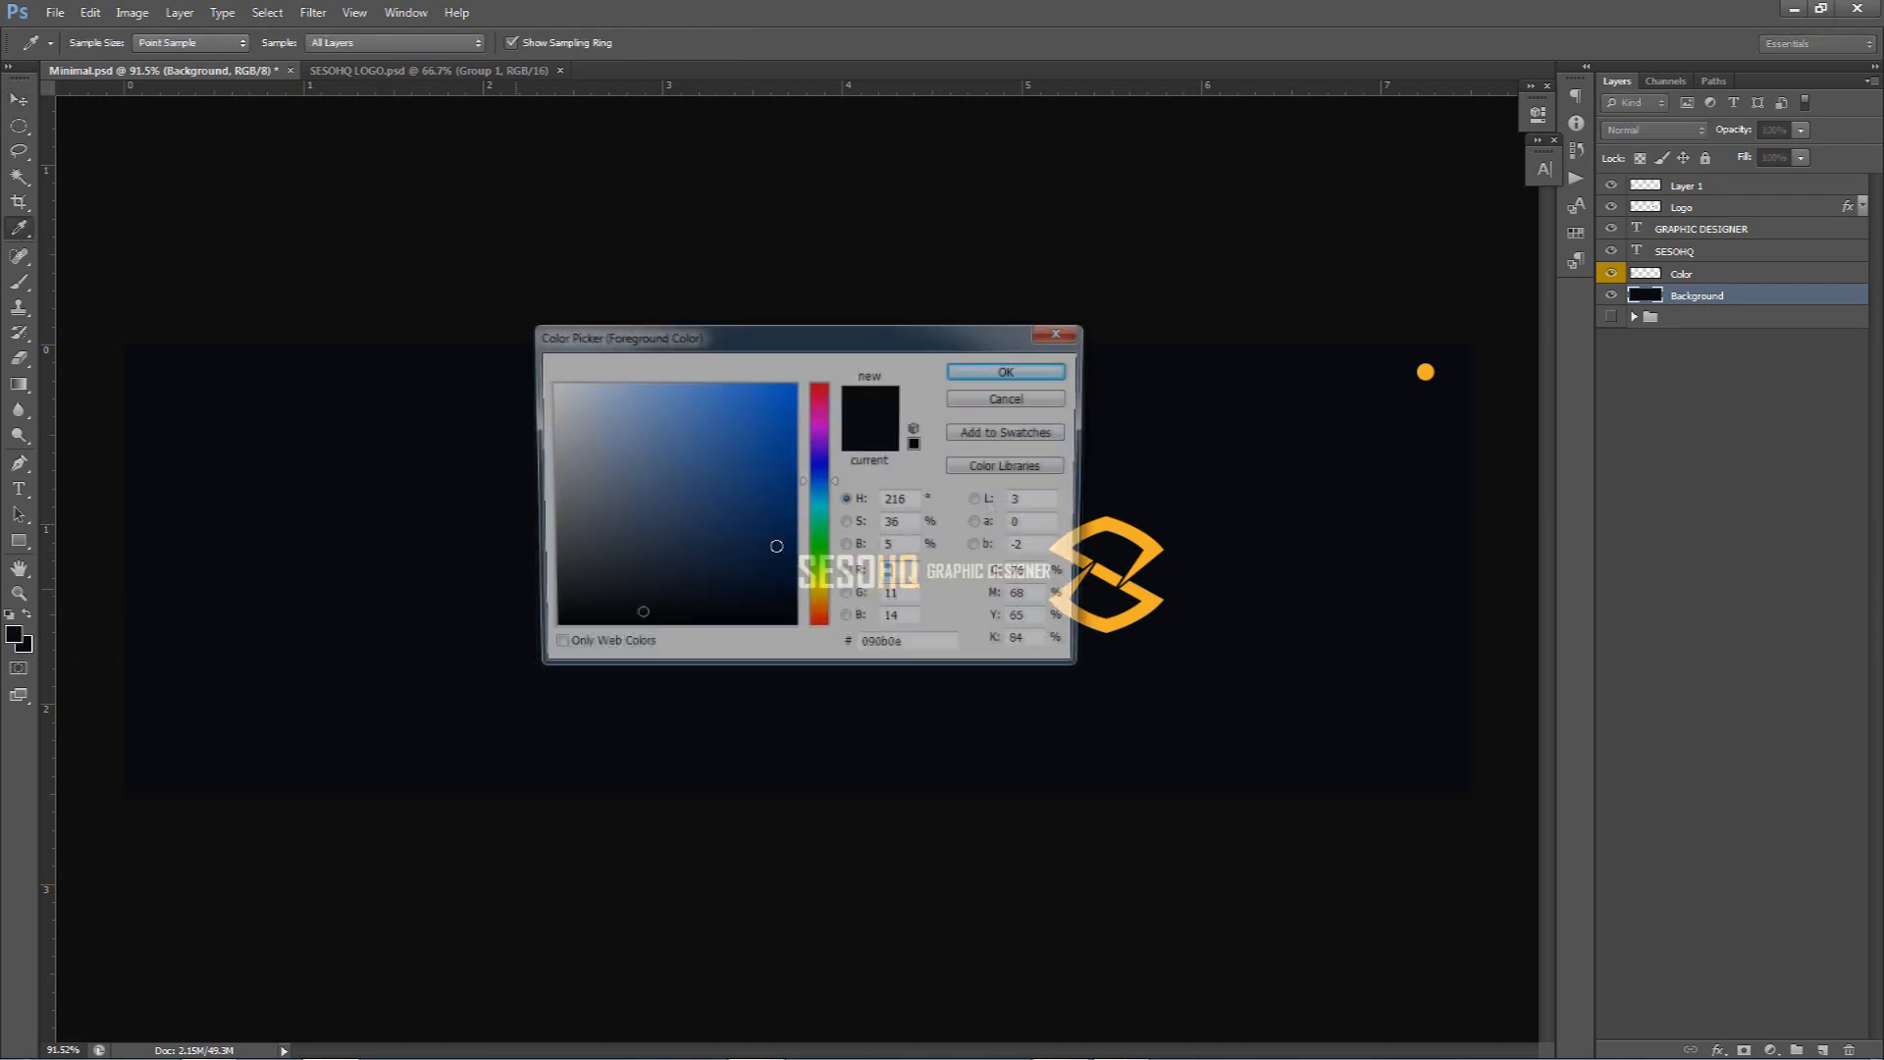
{"action": "left_click", "coordinate": [1426, 369]}
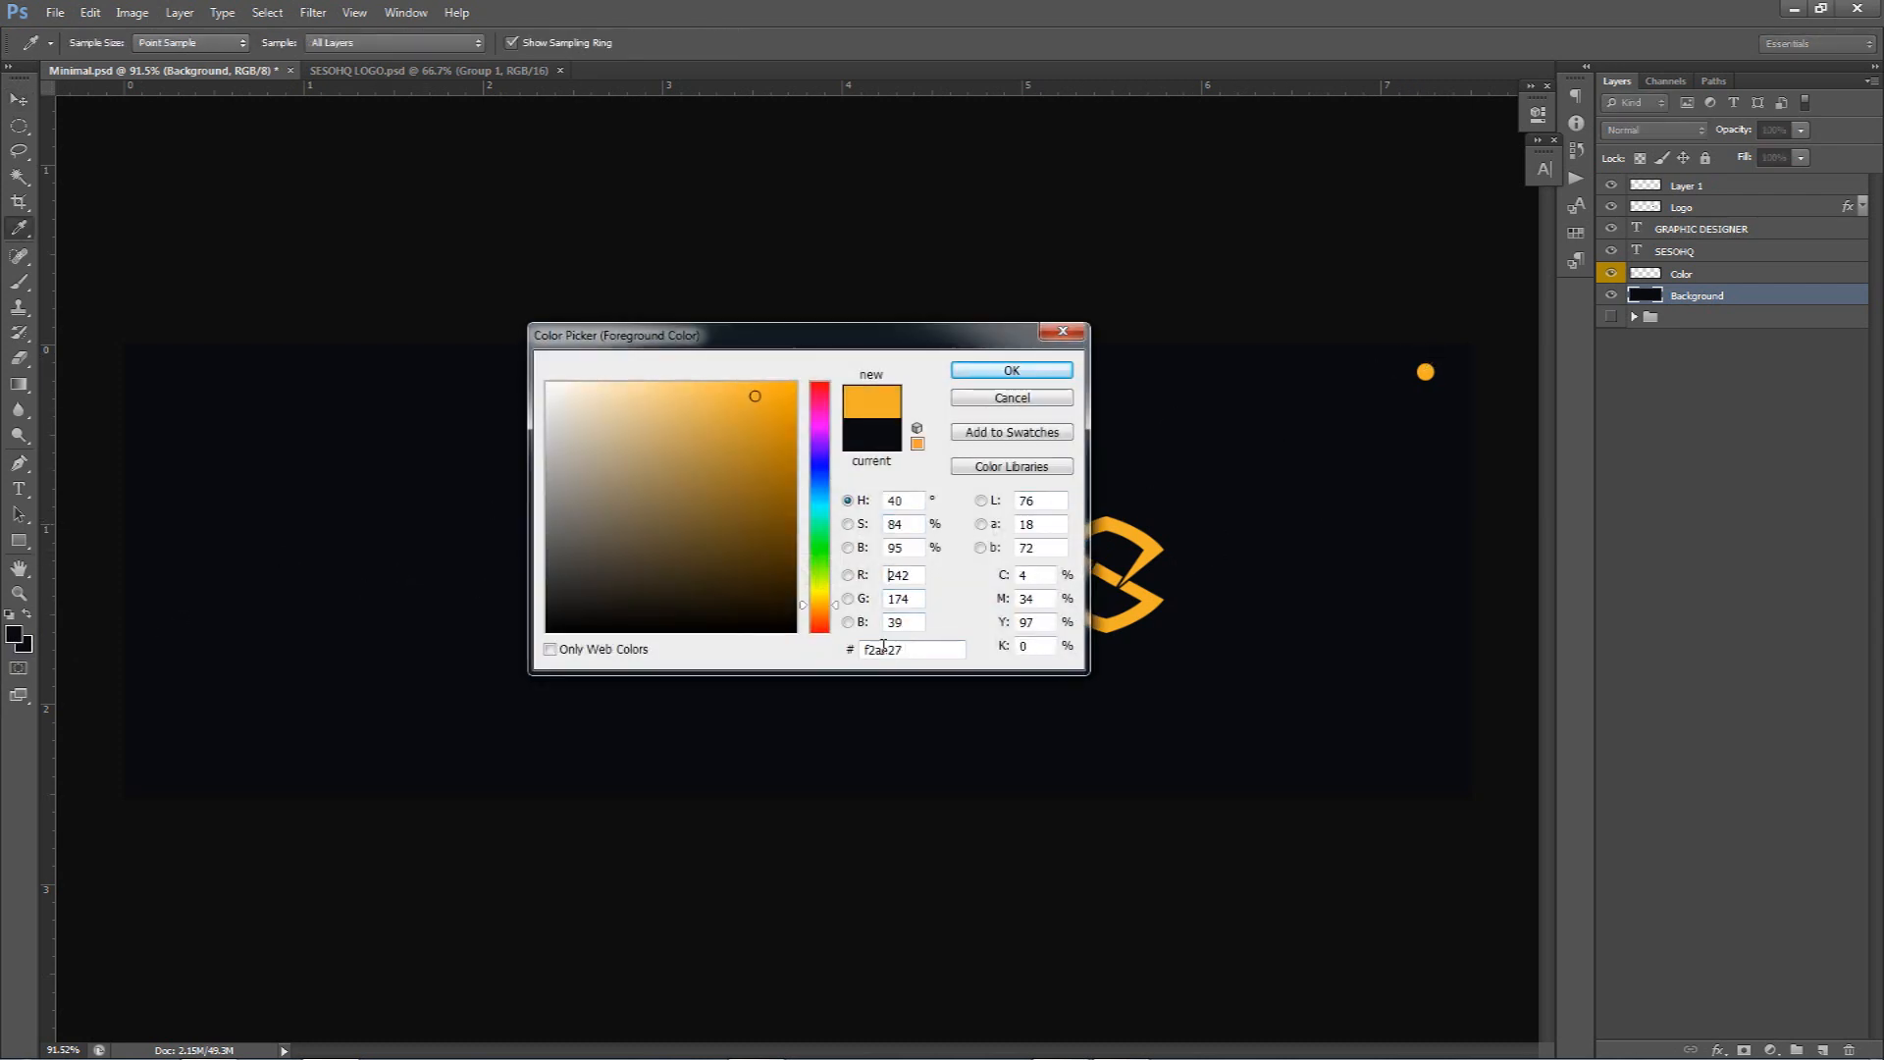
{"action": "left_click", "coordinate": [1012, 370]}
{"action": "key", "text": "v"}
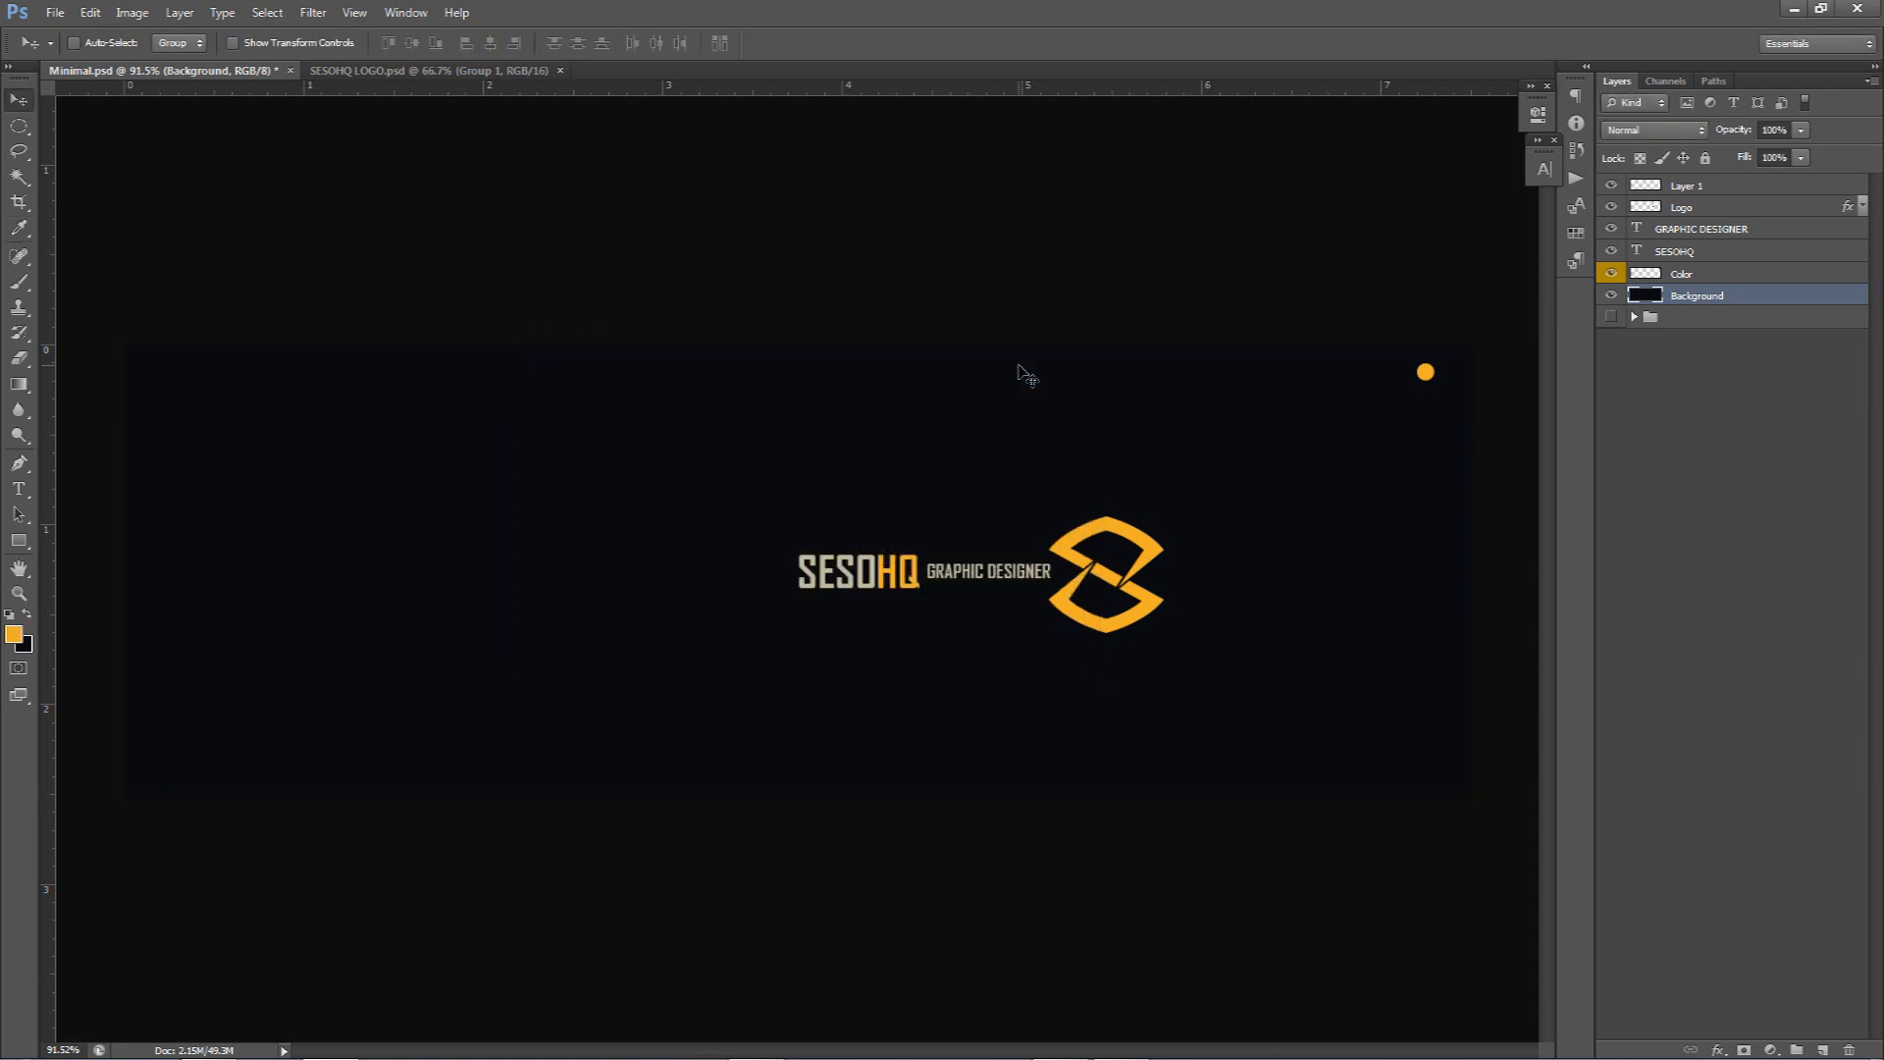
Show the guides and, on Layer 1, draw a closed Pen path around the banner's upper-left area, its diagonal crossing the lower-left corner
{"action": "left_click", "coordinate": [1701, 187]}
{"action": "key", "text": "p"}
{"action": "key", "text": "ctrl+semicolon"}
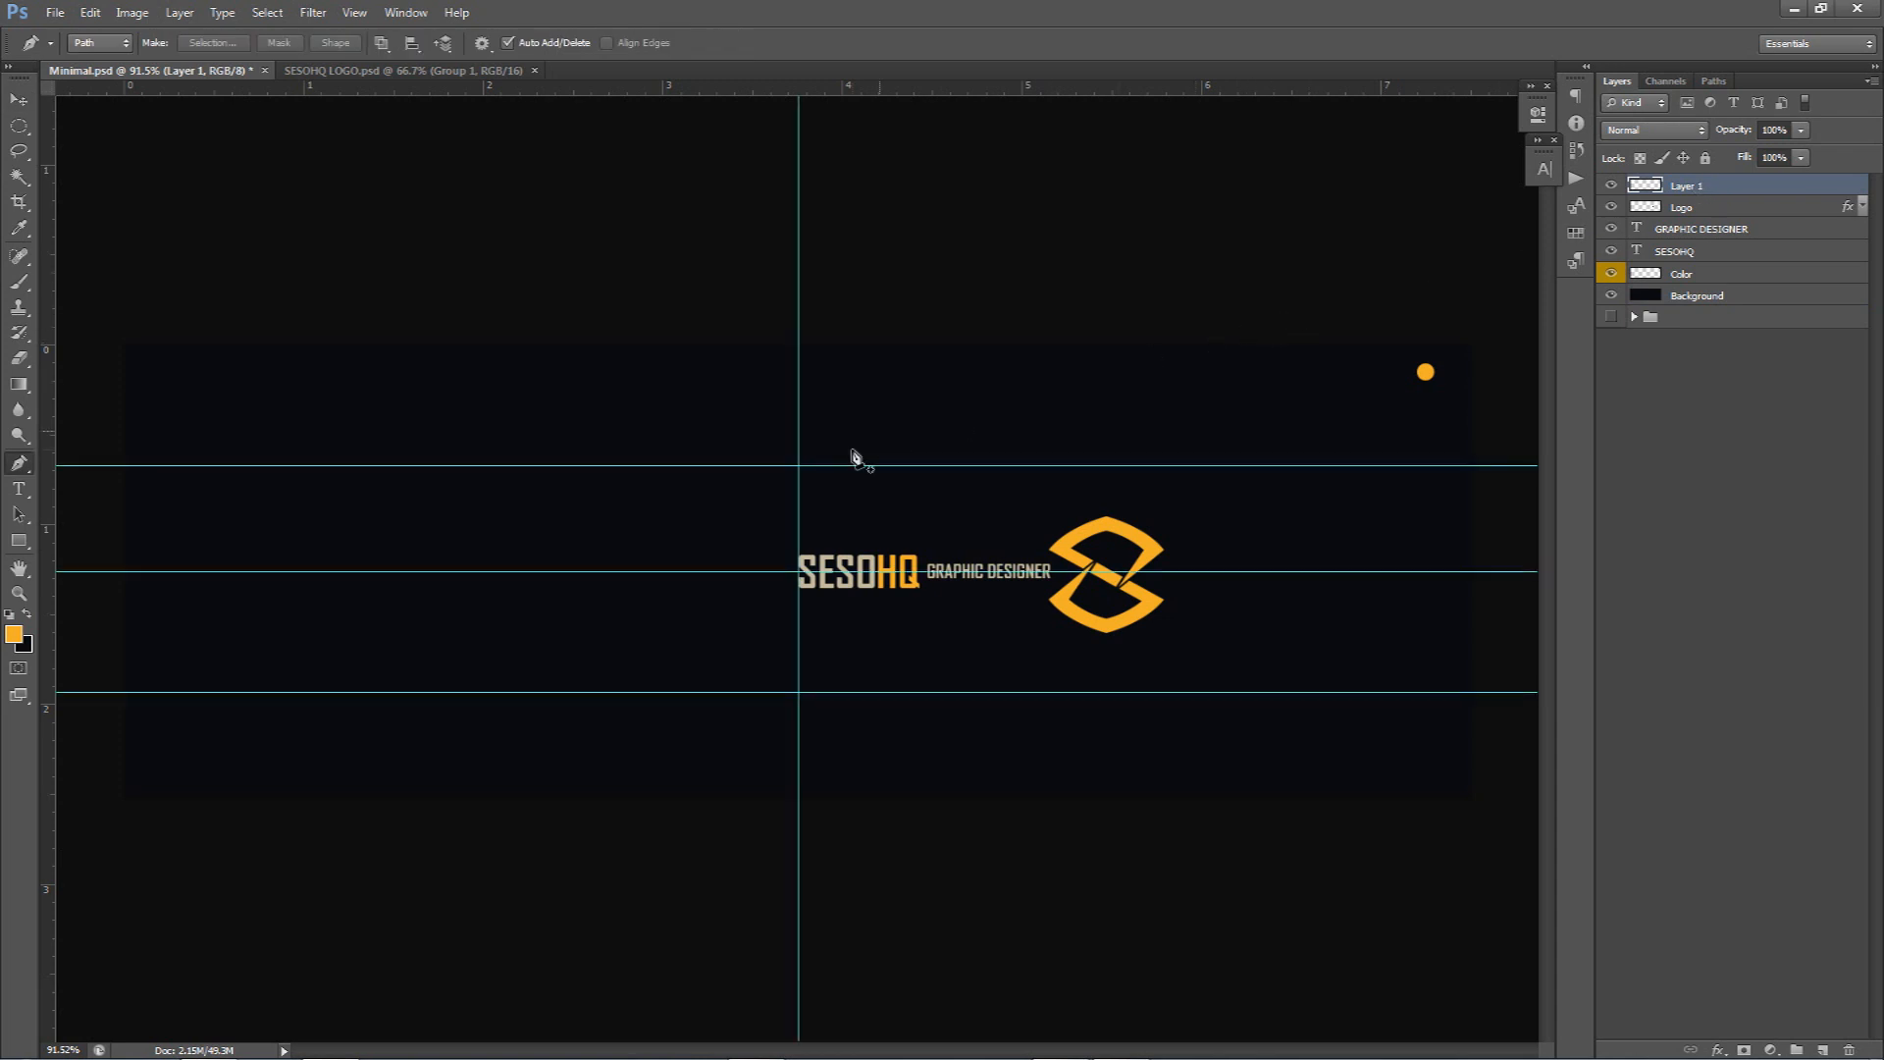
{"action": "left_click", "coordinate": [773, 327]}
{"action": "scroll", "coordinate": [108, 776], "scroll_direction": "up", "scroll_amount": 4}
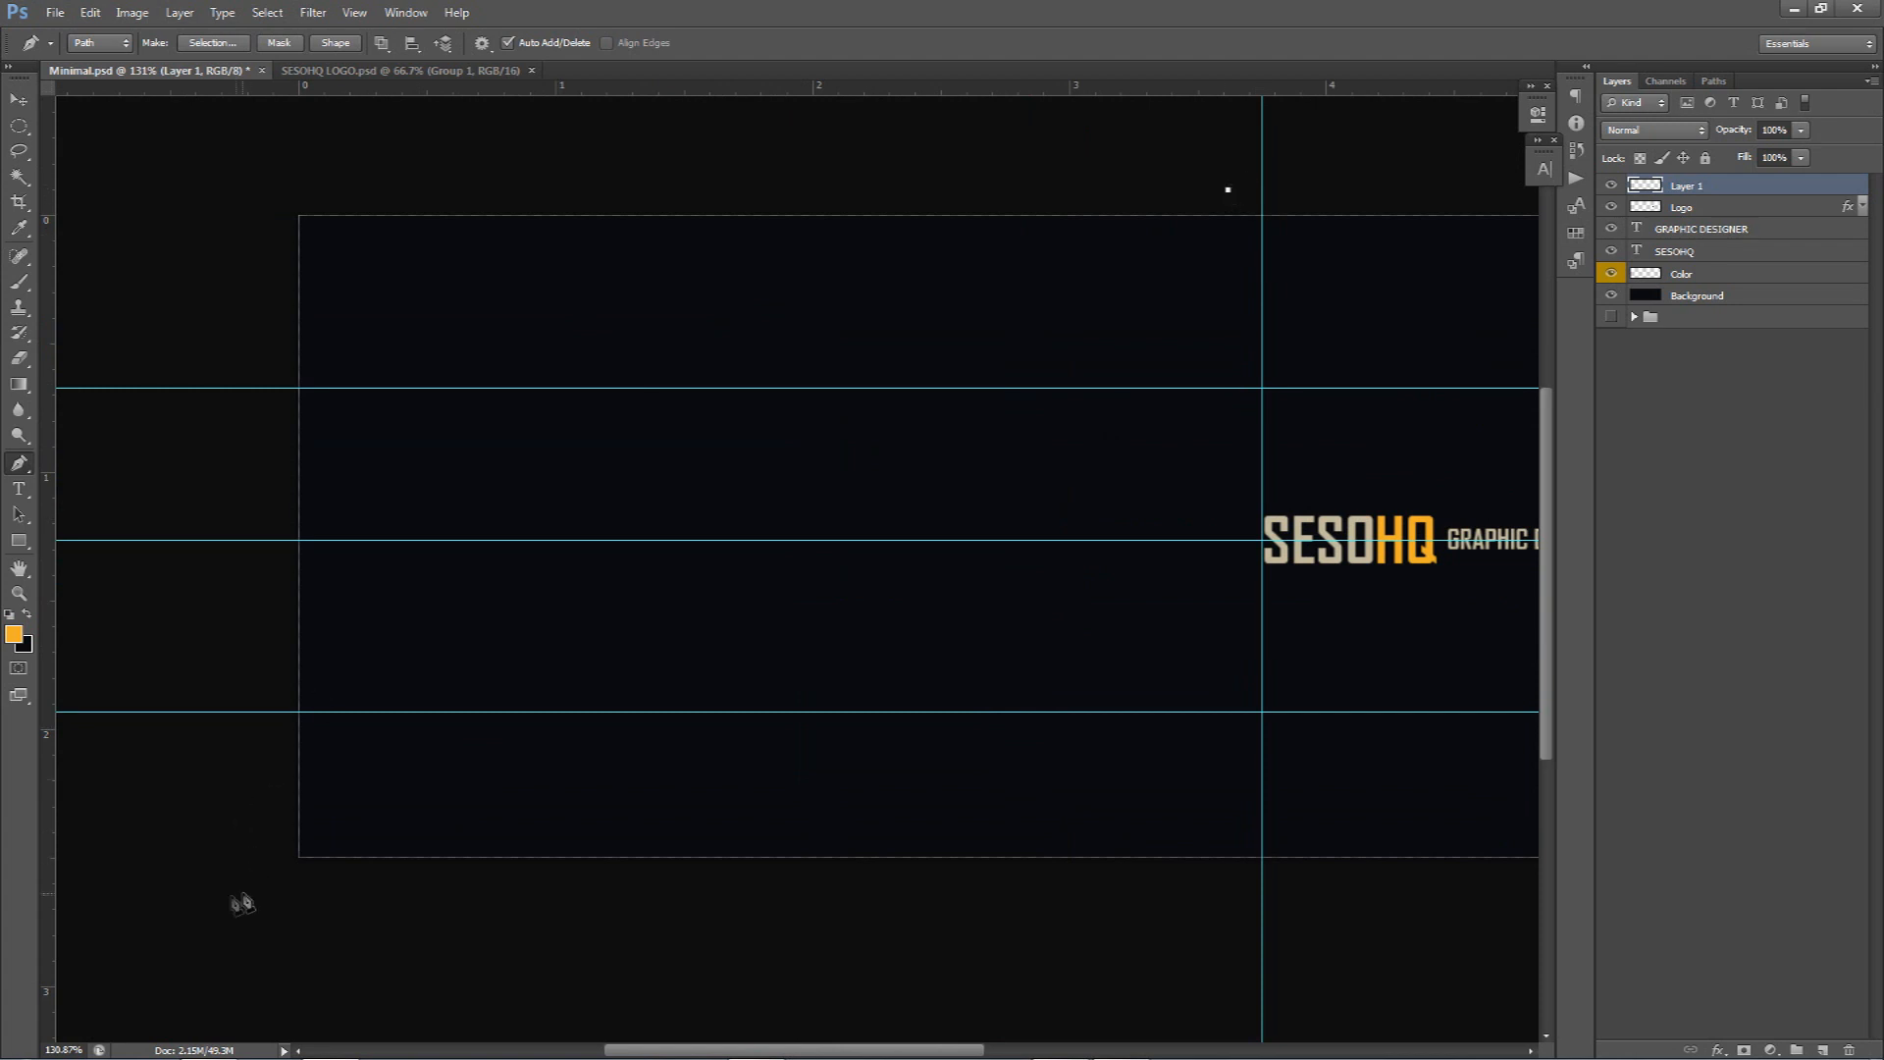
{"action": "left_click", "coordinate": [212, 905]}
{"action": "left_click_drag", "start_coordinate": [212, 905], "coordinate": [211, 919]}
{"action": "scroll", "coordinate": [272, 888], "scroll_direction": "up", "scroll_amount": 3}
{"action": "scroll", "coordinate": [272, 889], "scroll_direction": "up", "scroll_amount": 7}
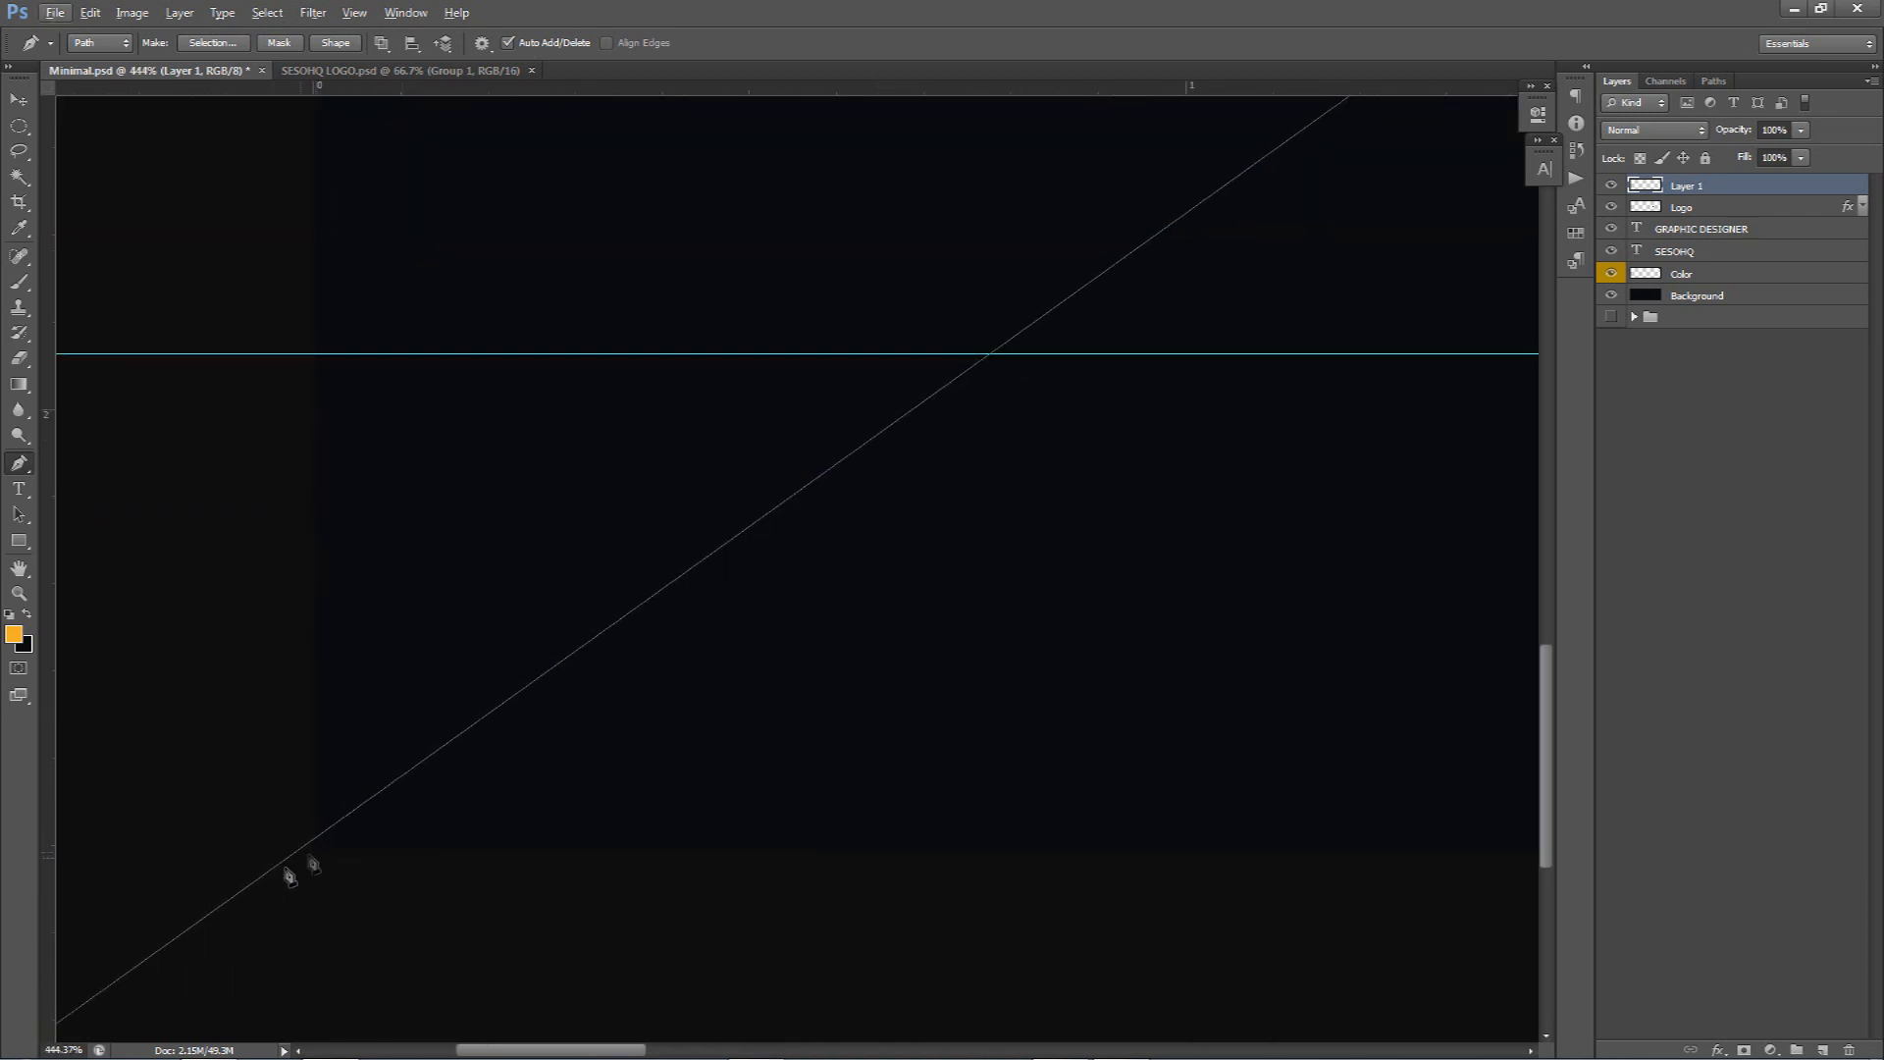
{"action": "left_click_drag", "start_coordinate": [243, 909], "coordinate": [410, 782]}
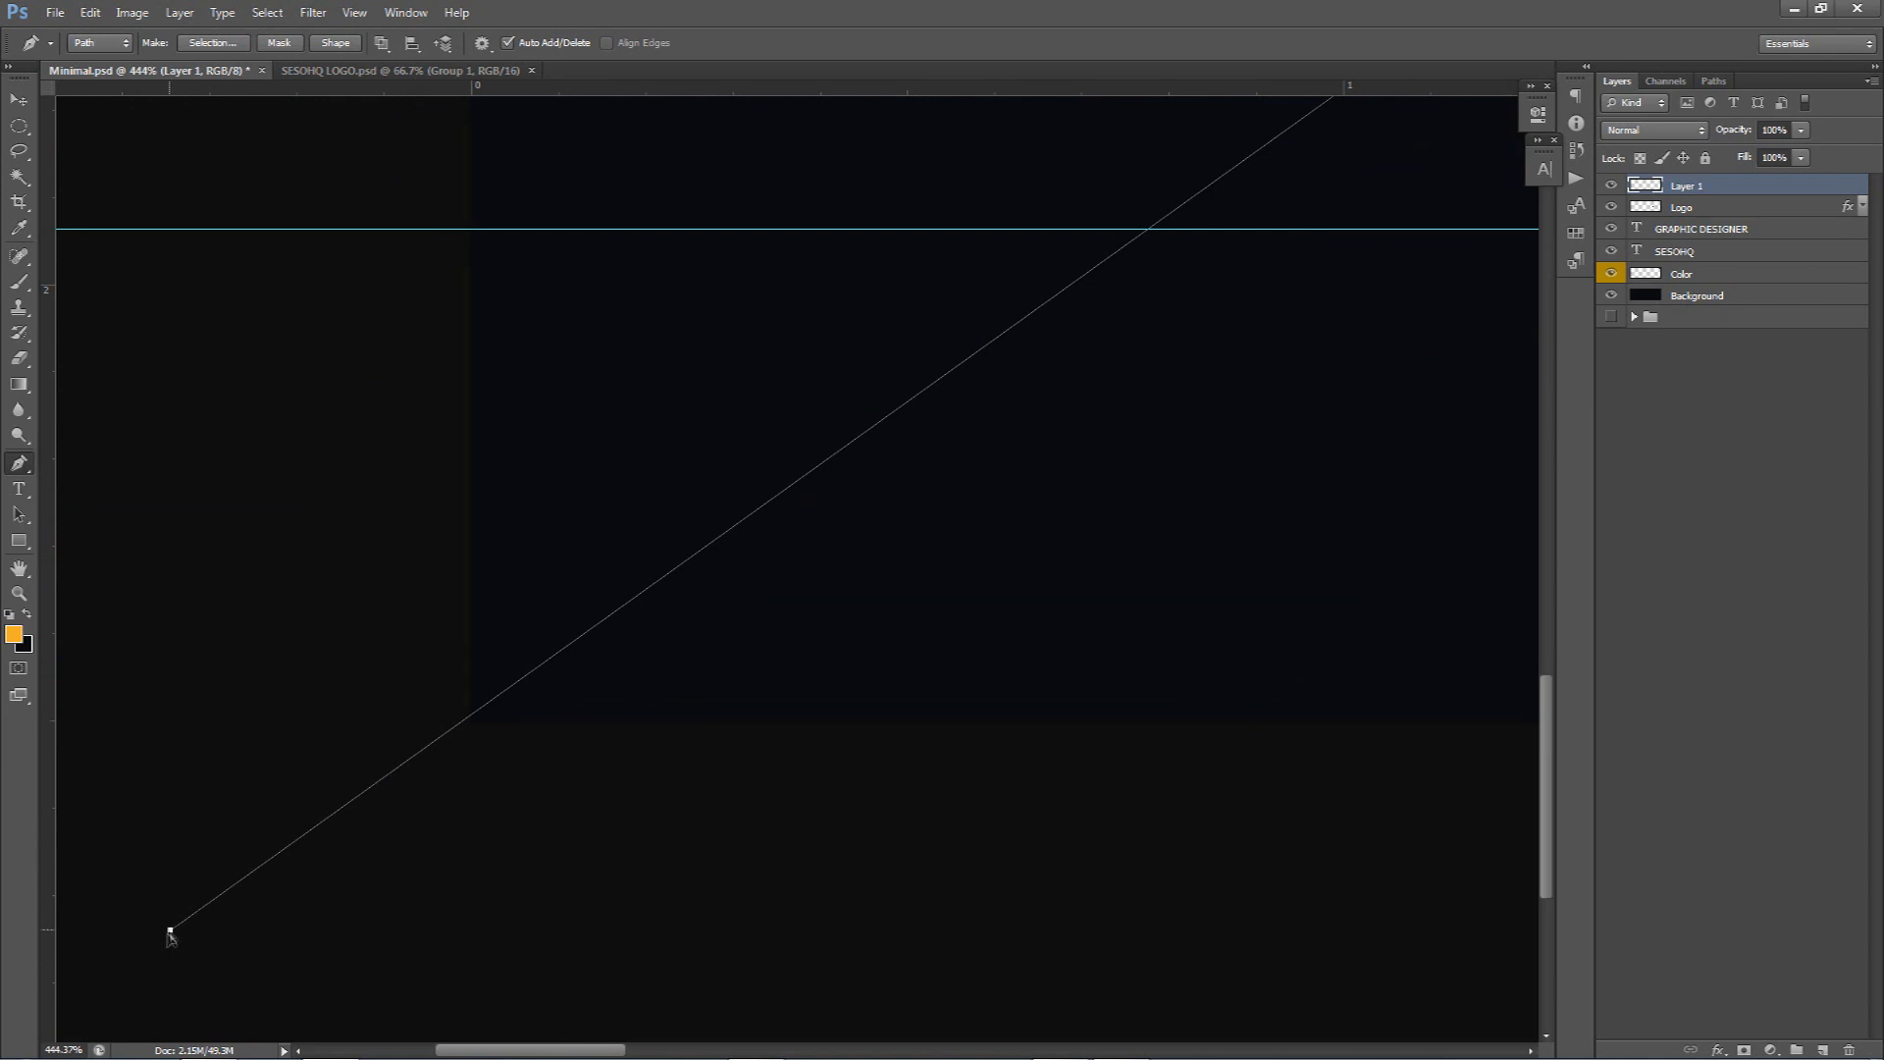
{"action": "scroll", "coordinate": [481, 839], "scroll_direction": "down", "scroll_amount": 6}
{"action": "scroll", "coordinate": [582, 842], "scroll_direction": "down", "scroll_amount": 5}
{"action": "left_click", "coordinate": [147, 300]}
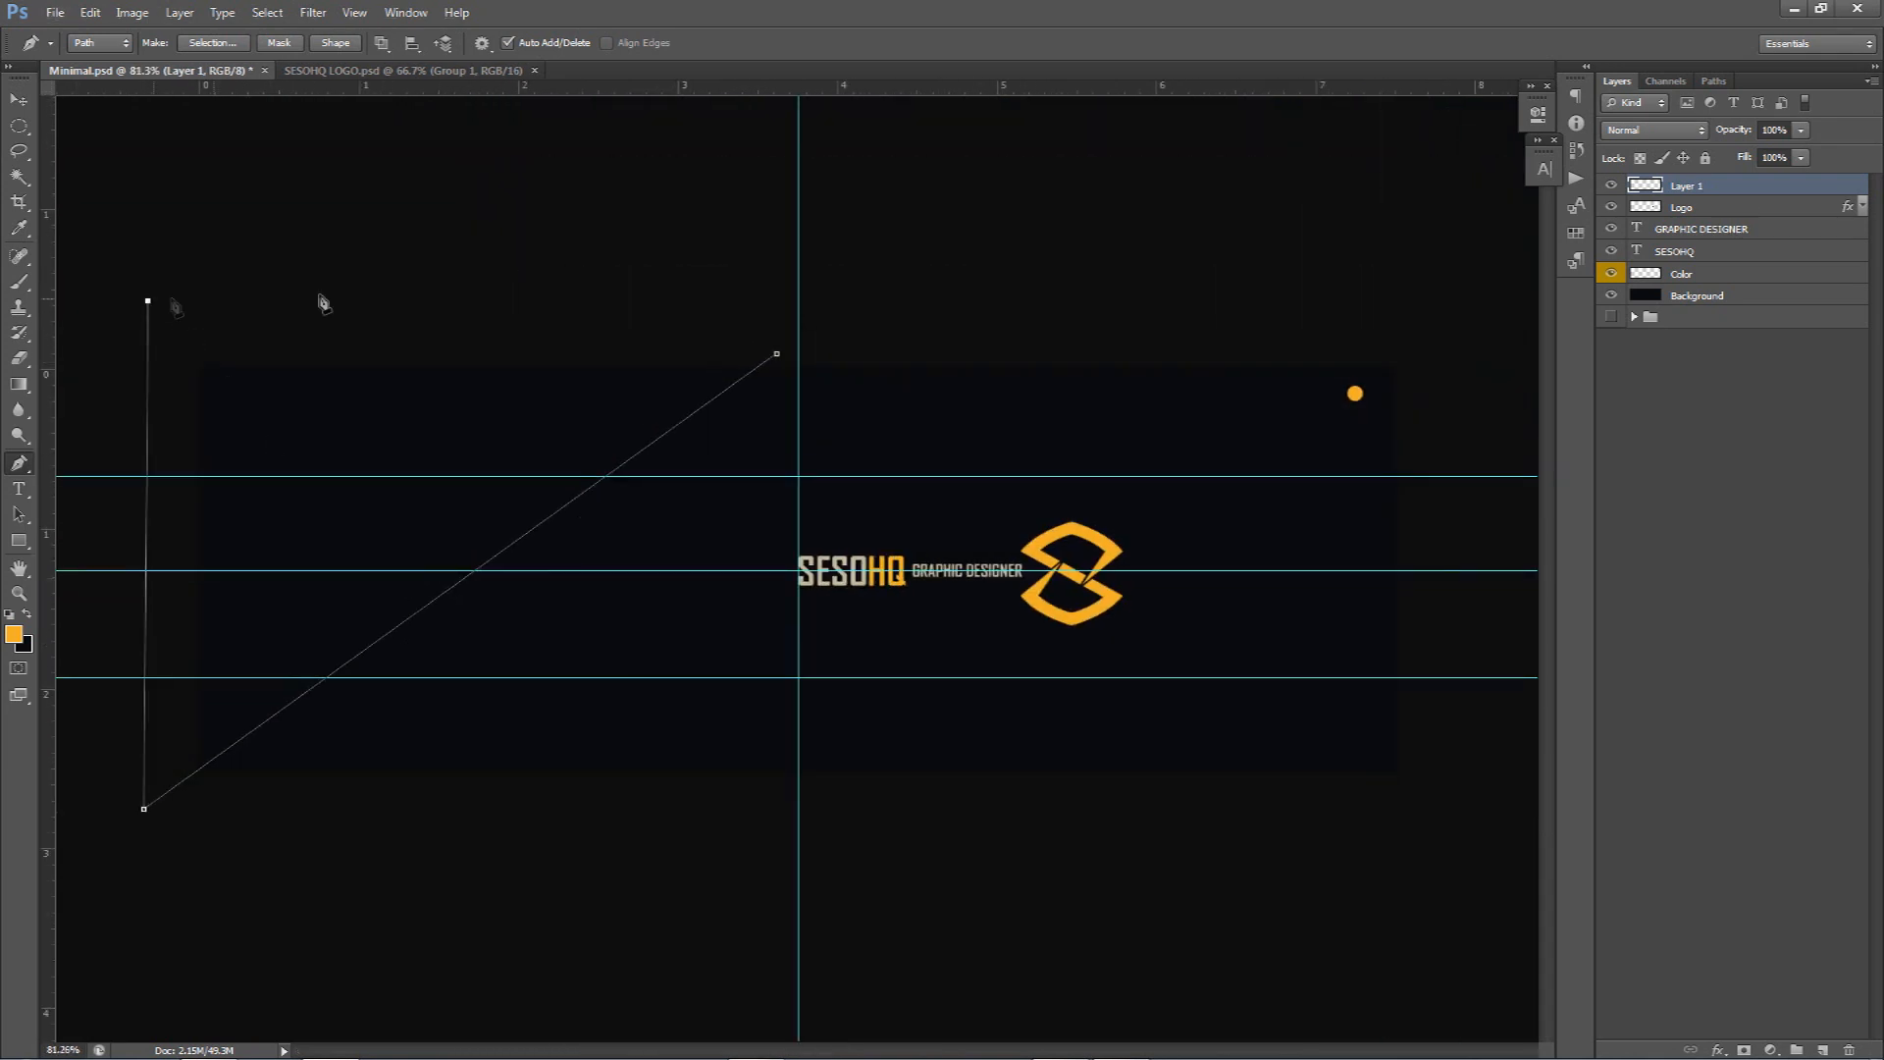
{"action": "left_click", "coordinate": [812, 286]}
{"action": "left_click", "coordinate": [779, 353]}
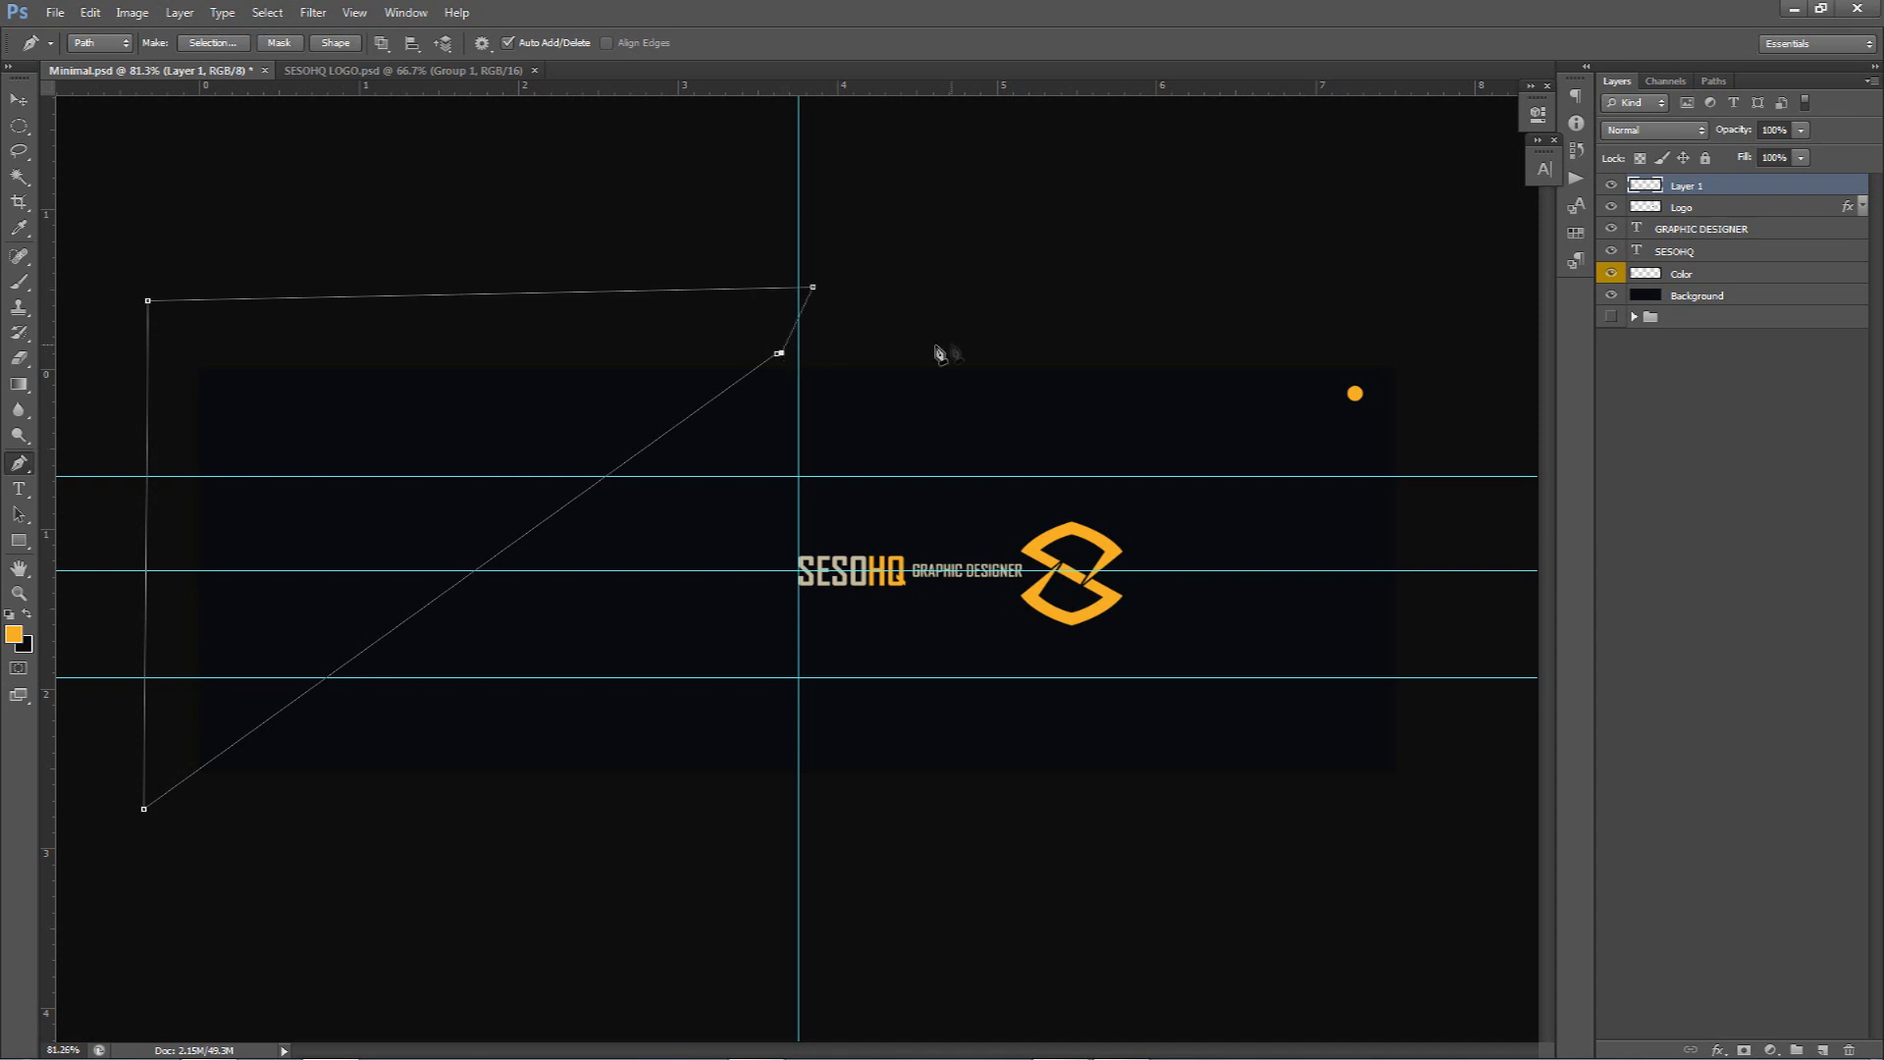
Fill the path with color f2ae27 in Normal mode at 100% opacity, and delete the path
{"action": "right_click", "coordinate": [991, 423]}
{"action": "left_click", "coordinate": [1048, 536]}
{"action": "left_click", "coordinate": [919, 294]}
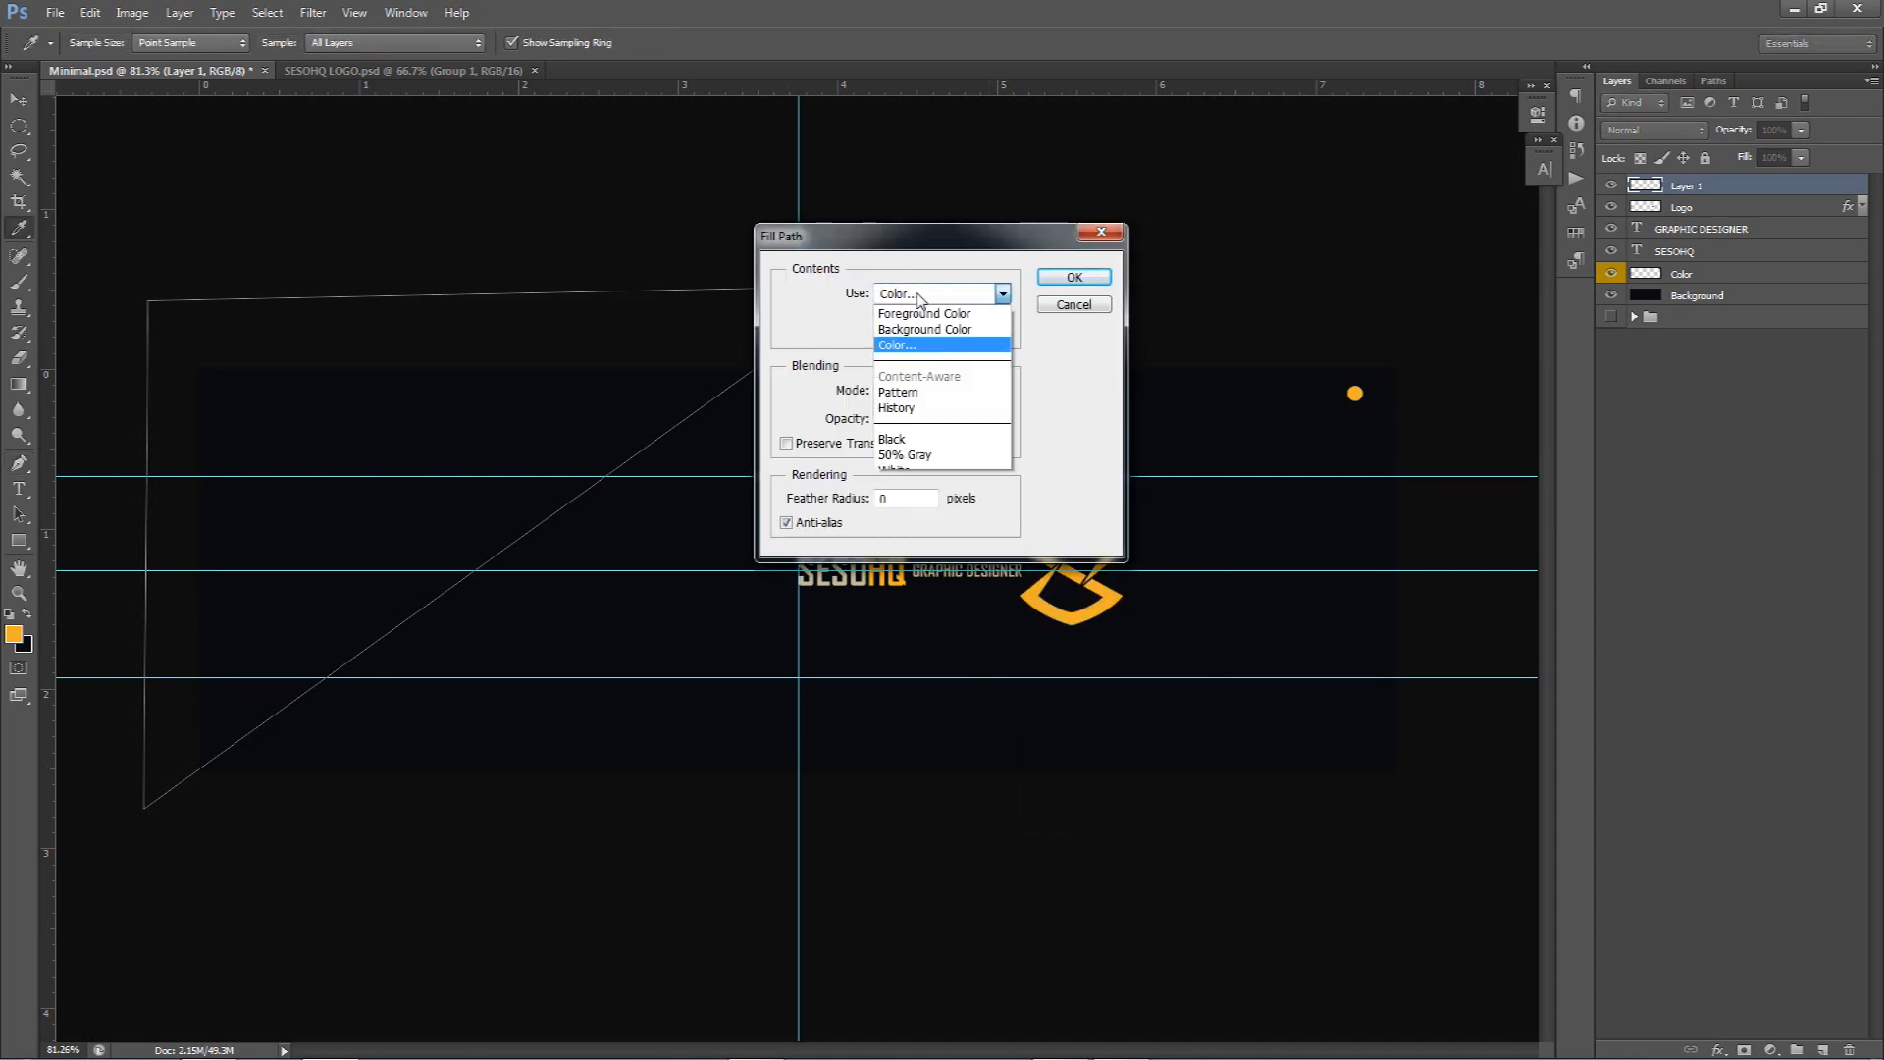
{"action": "left_click", "coordinate": [913, 344]}
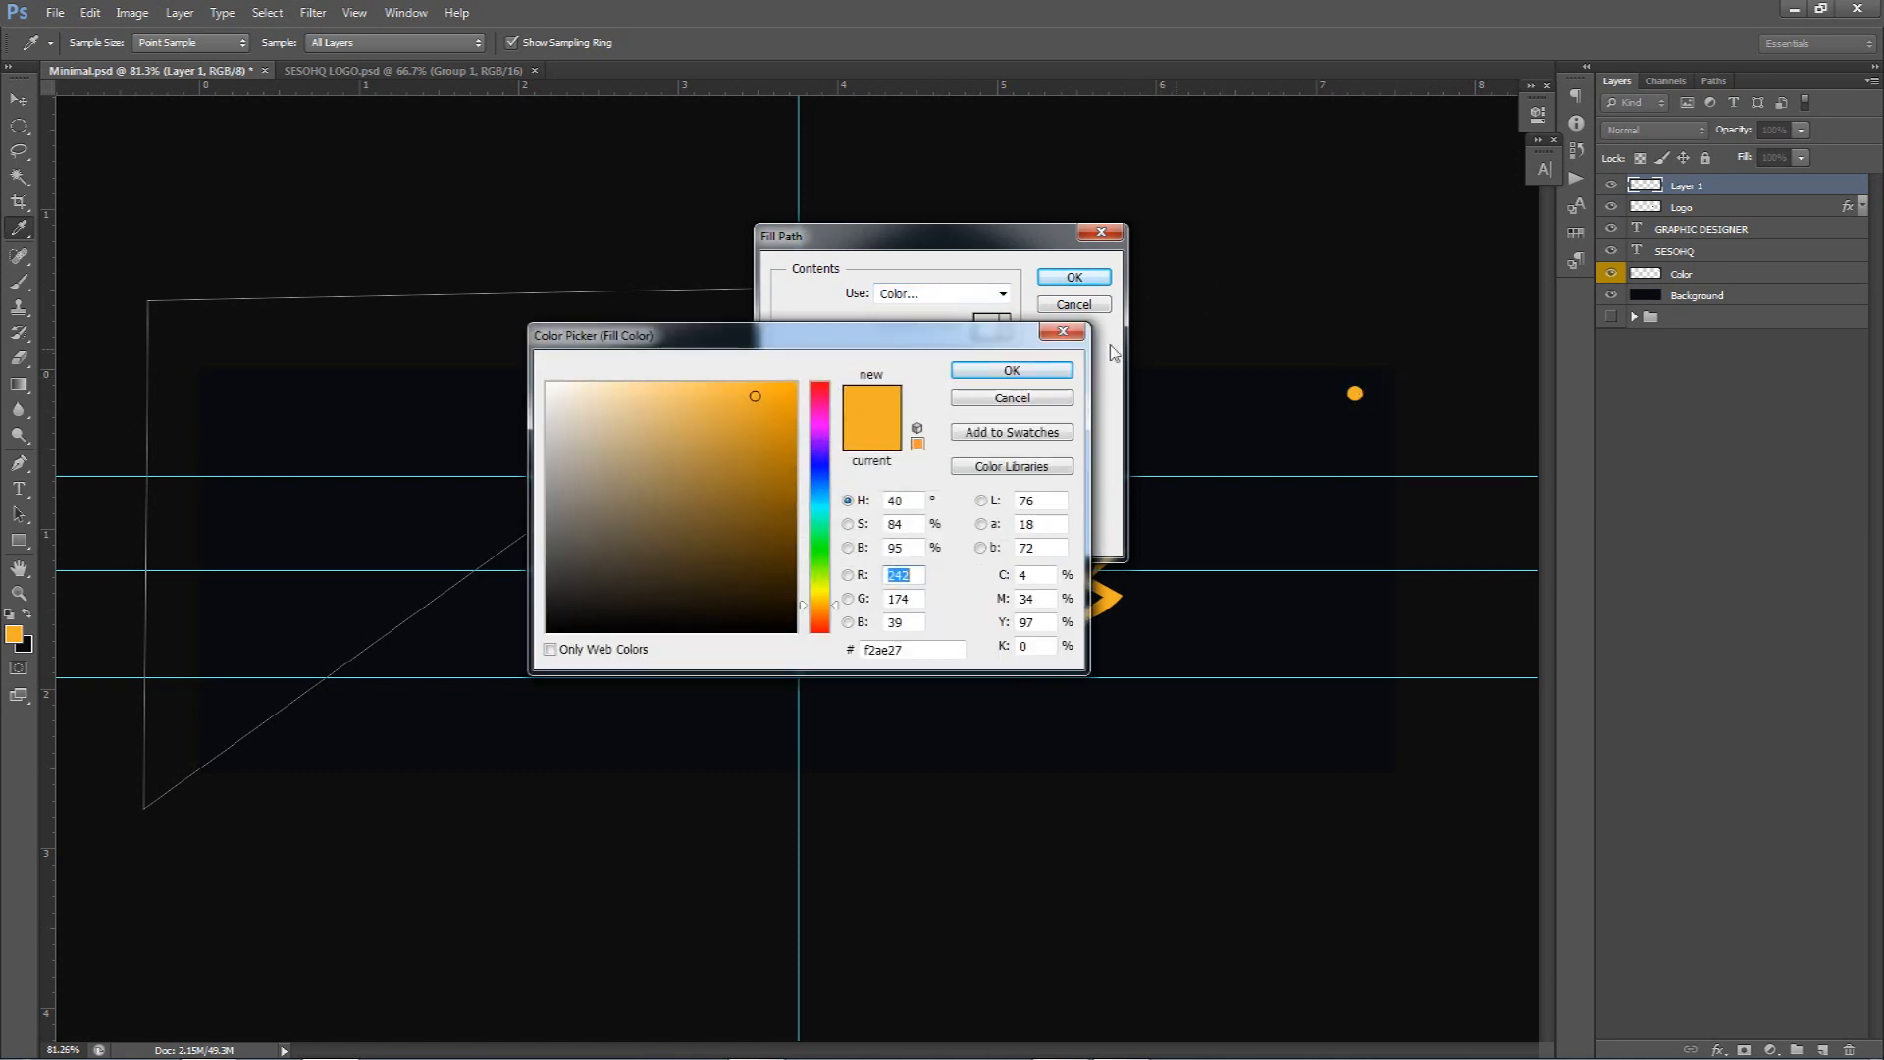
{"action": "left_click", "coordinate": [1011, 370]}
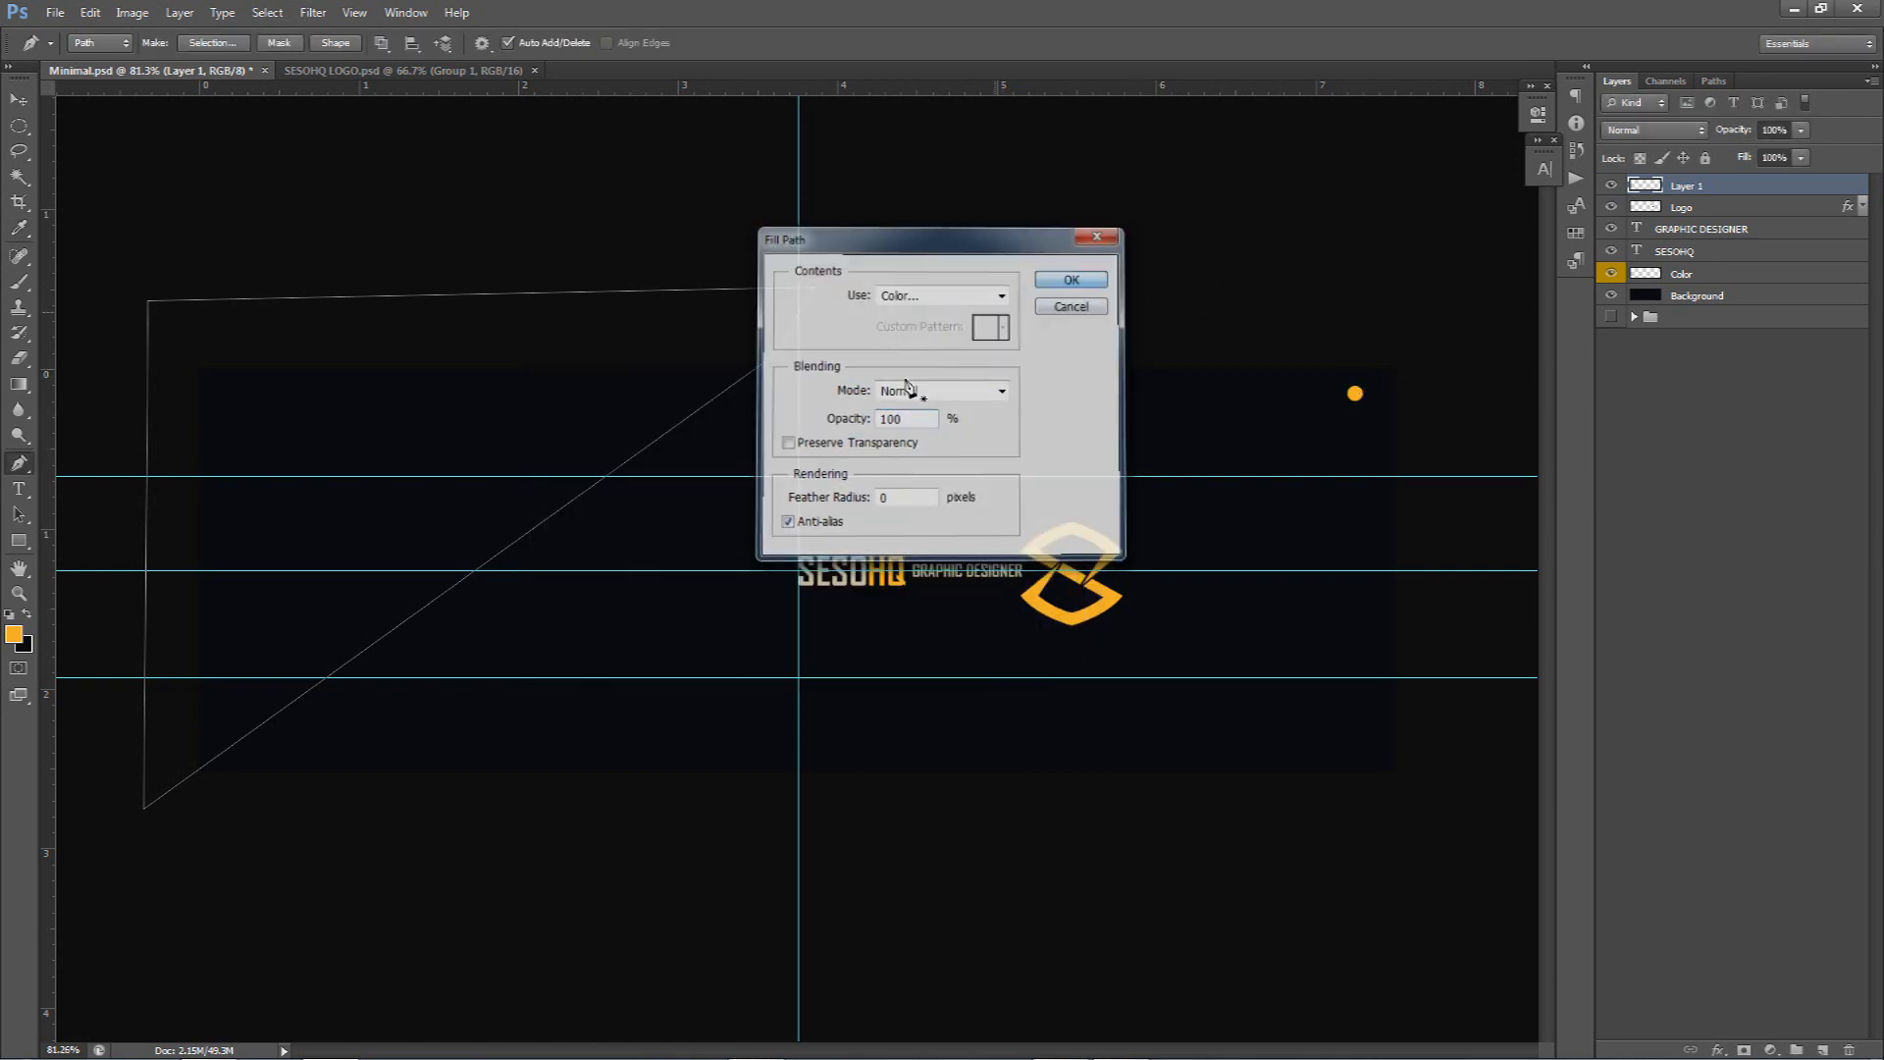
{"action": "key", "text": "Return"}
{"action": "right_click", "coordinate": [634, 421]}
{"action": "left_click", "coordinate": [715, 458]}
Rename the orange triangle's layer to T1
{"action": "double_click", "coordinate": [1690, 185]}
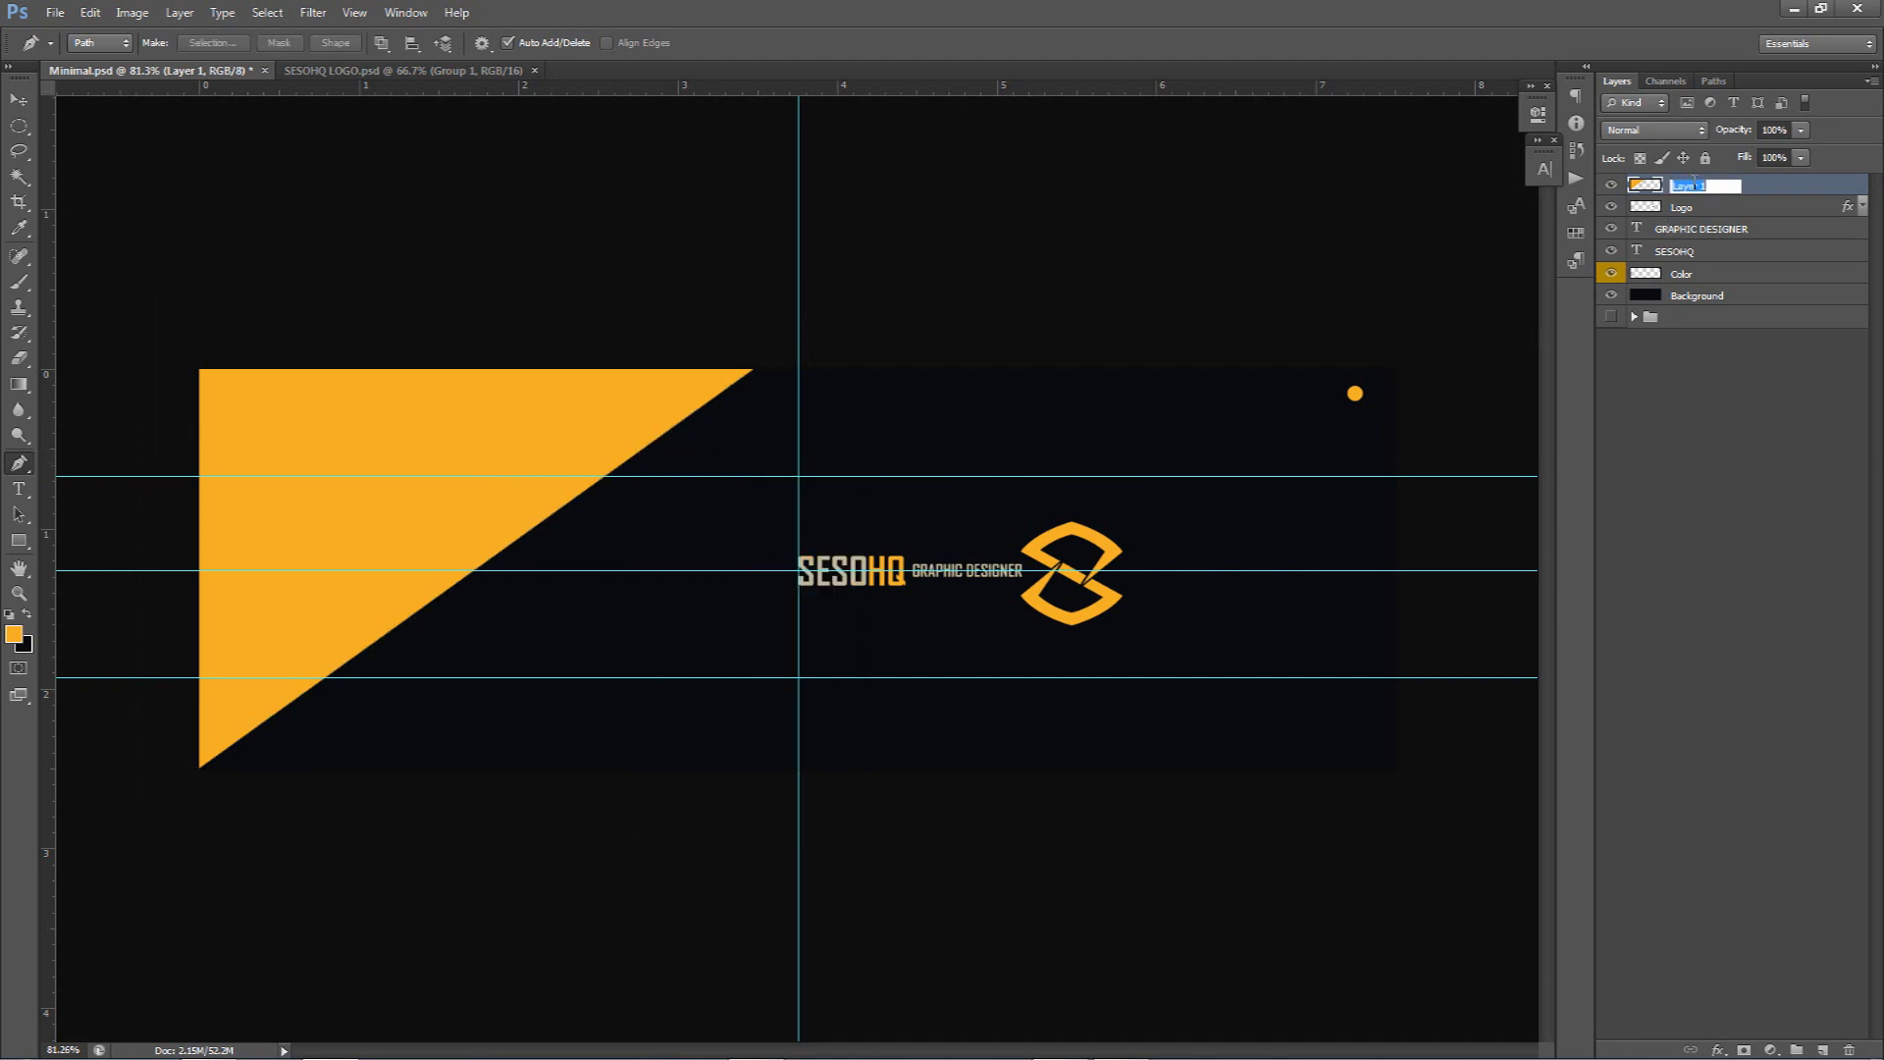
{"action": "type", "text": "T1"}
{"action": "key", "text": "Return"}
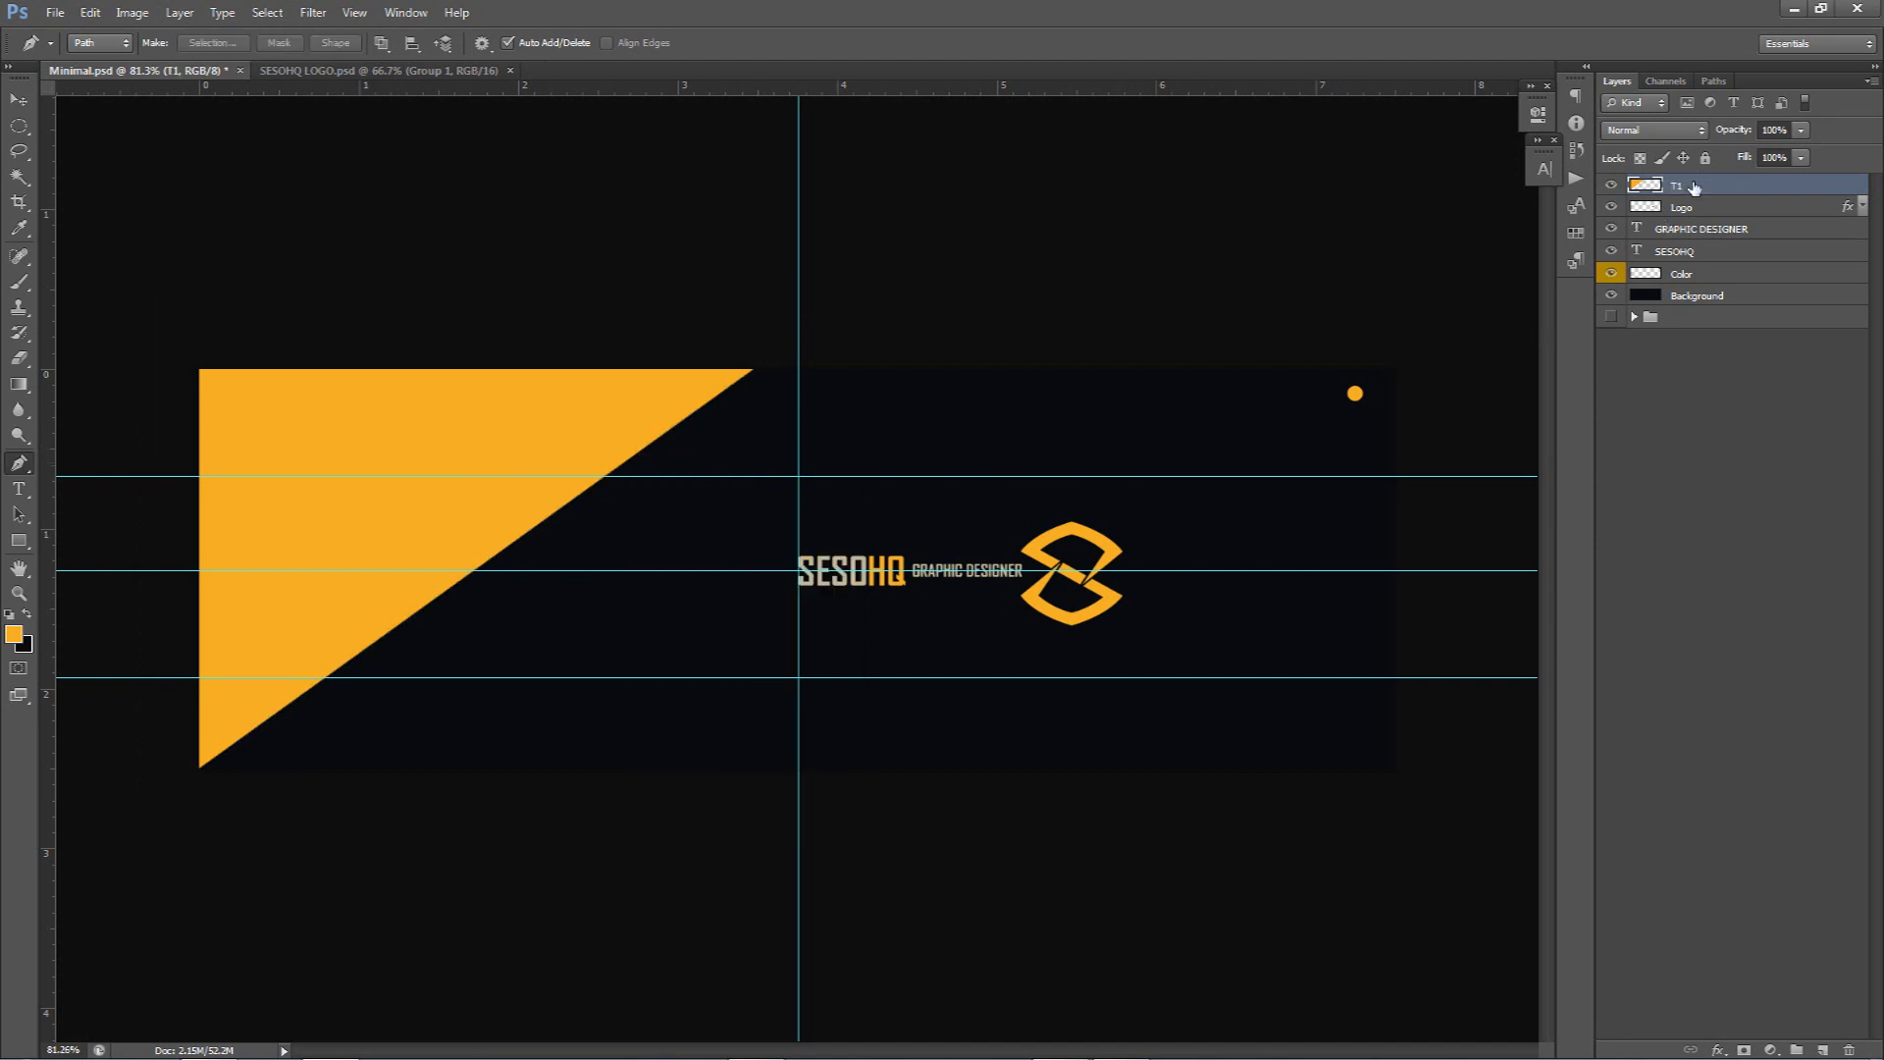
{"action": "key", "text": "v"}
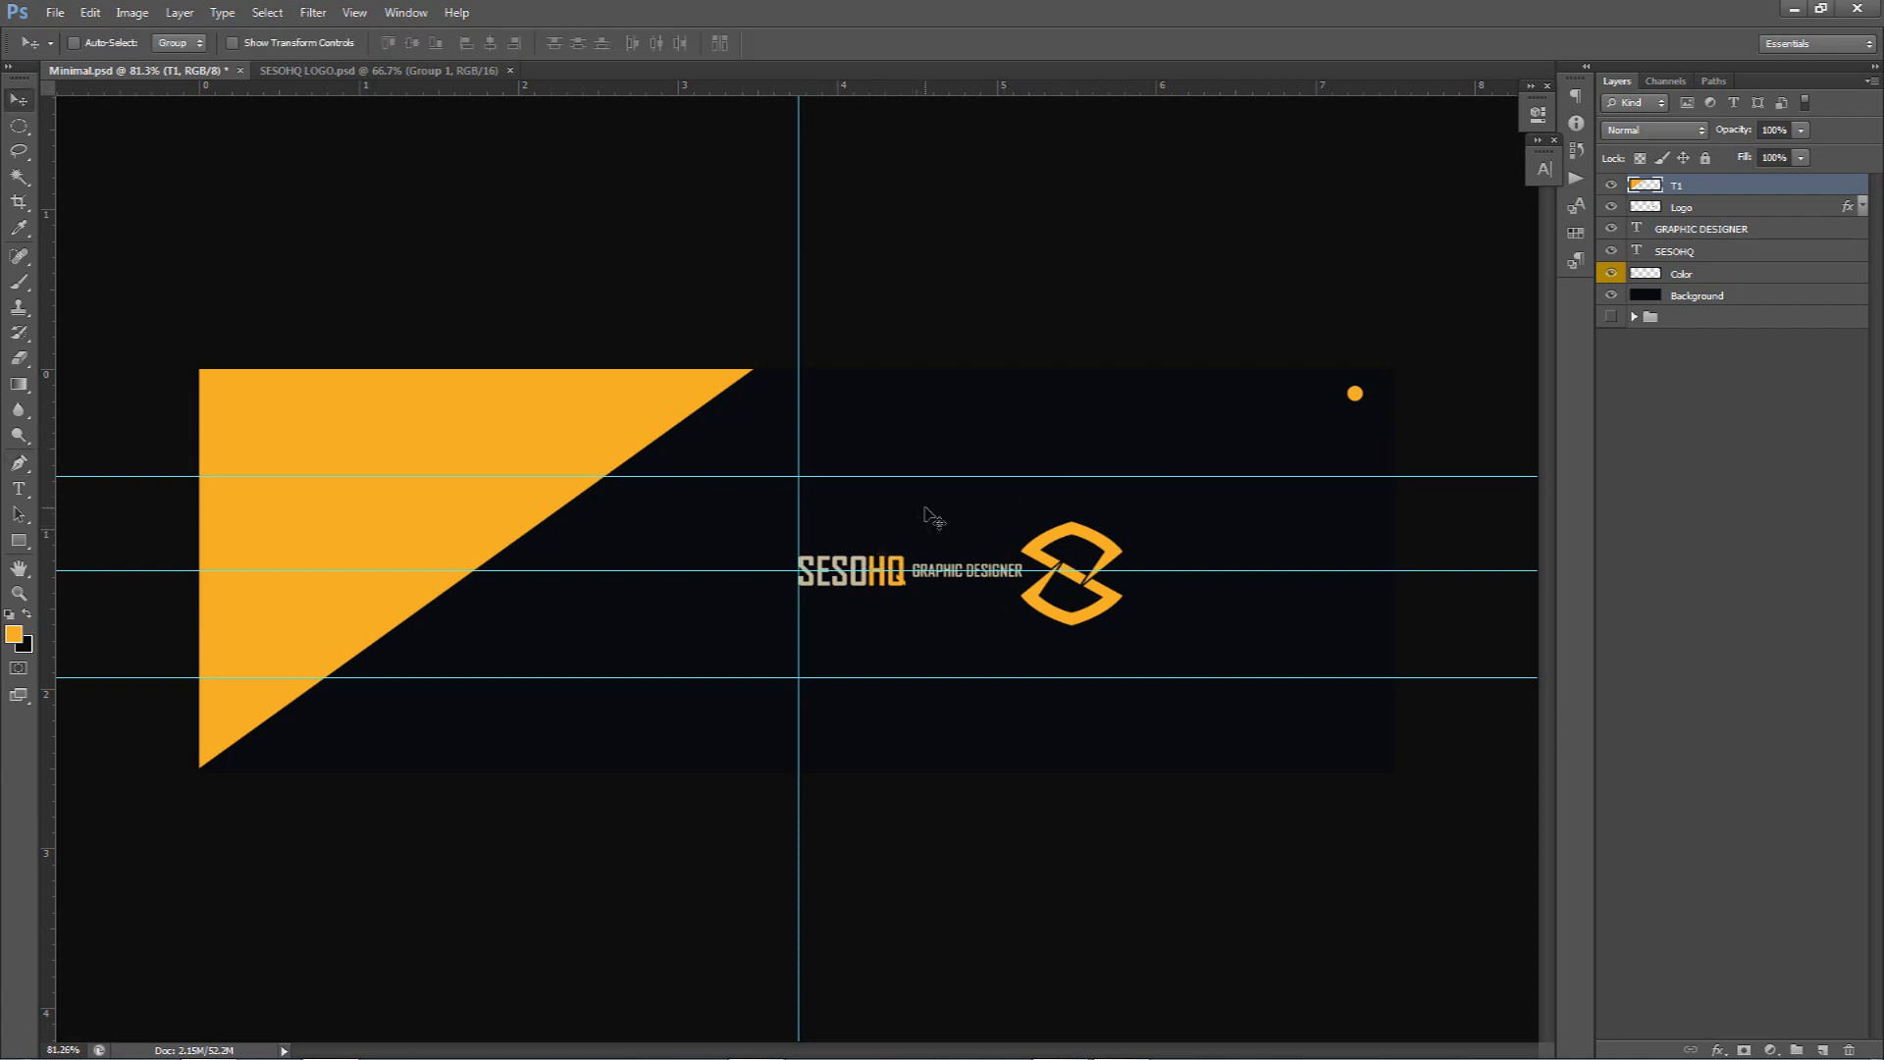
Duplicate the T1 layer and rename the copy to T2
{"action": "right_click", "coordinate": [1758, 187]}
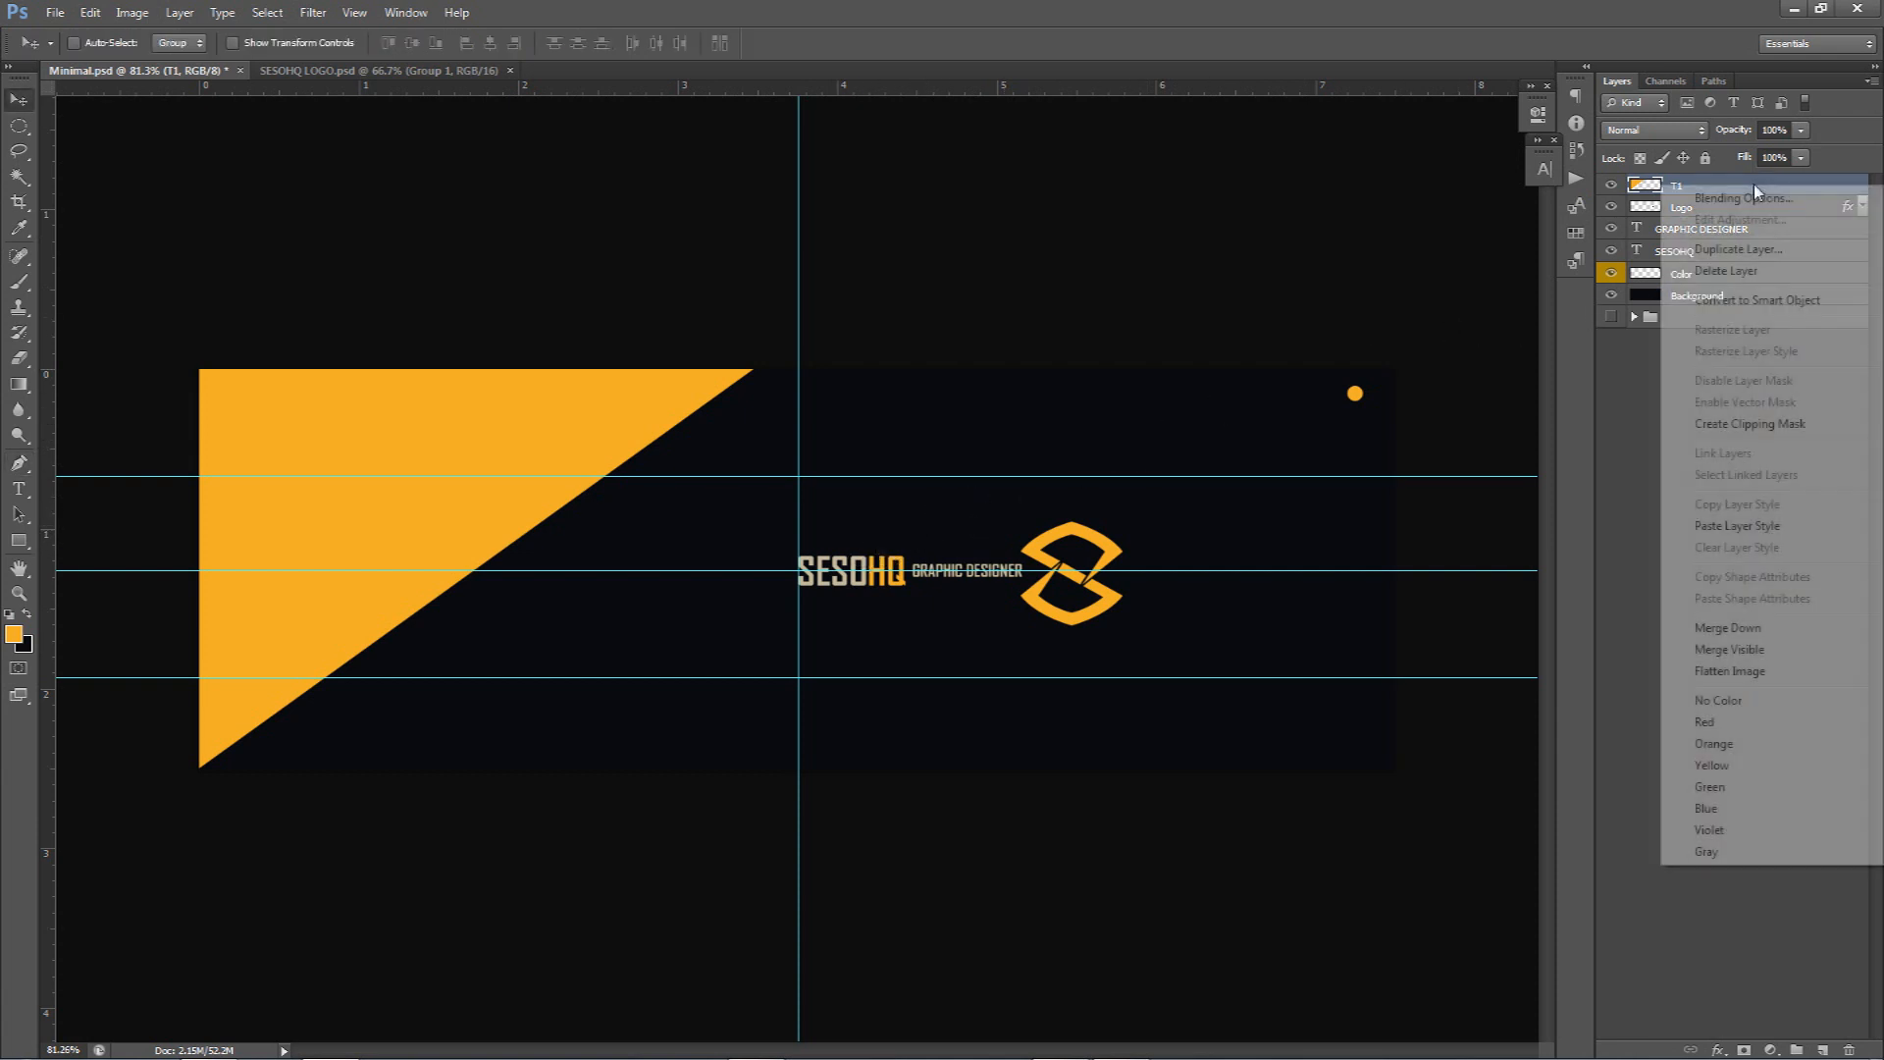
{"action": "left_click", "coordinate": [1678, 183]}
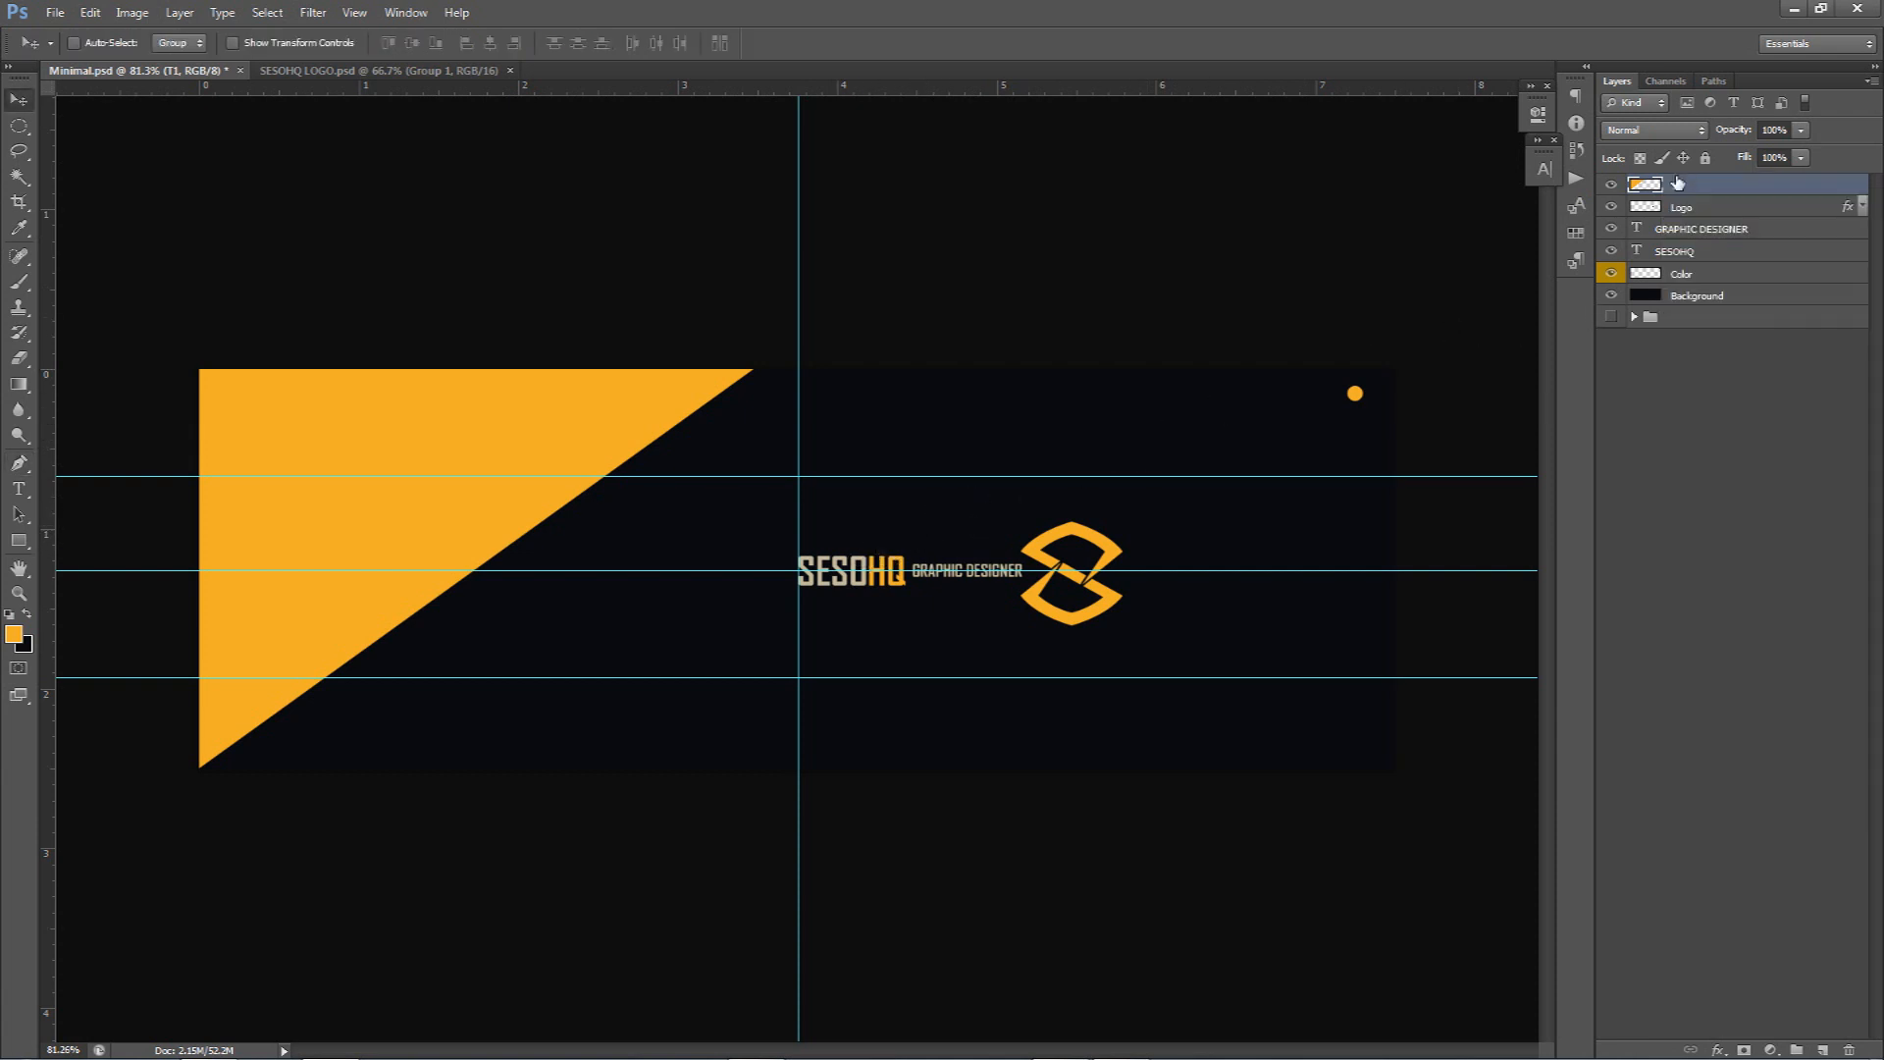
{"action": "key", "text": "ctrl+j"}
{"action": "double_click", "coordinate": [1680, 184]}
{"action": "type", "text": "T2"}
{"action": "key", "text": "Return"}
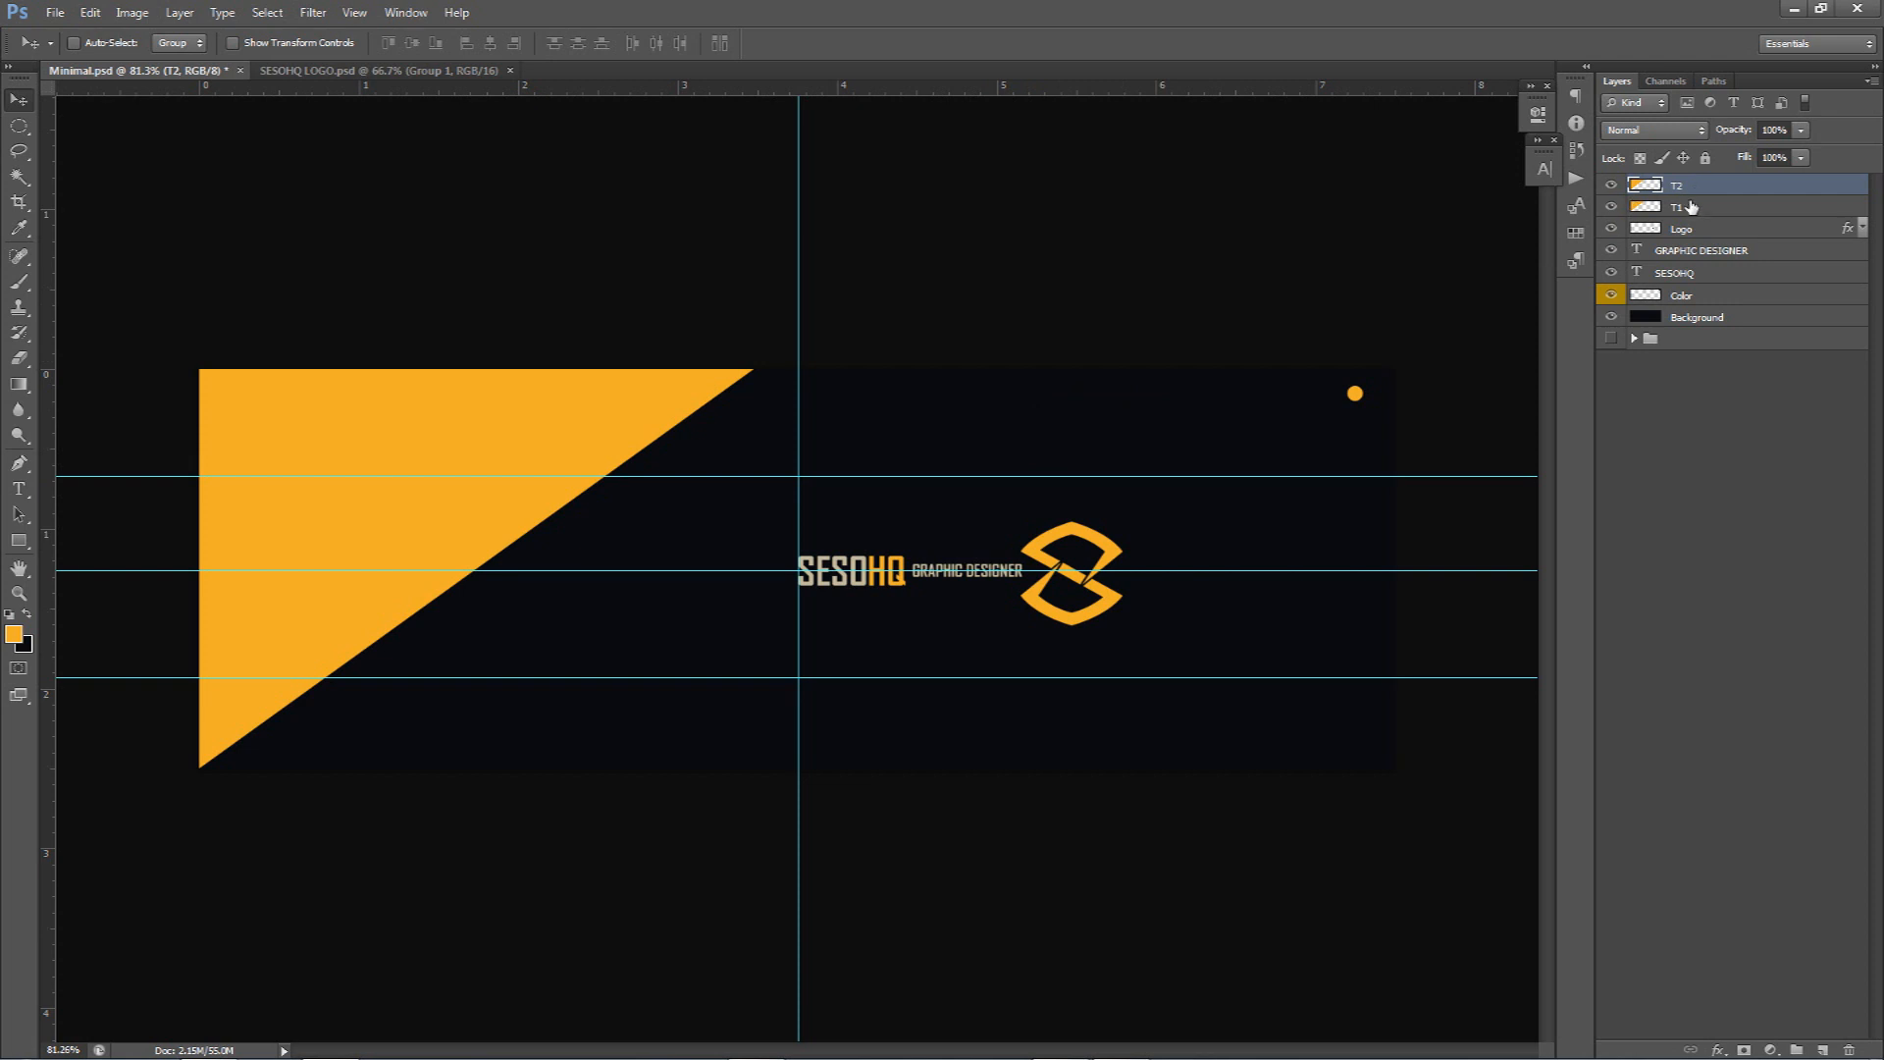
Flip the T2 triangle vertically in place with Free Transform, and hide the guides
{"action": "key", "text": "ctrl+t"}
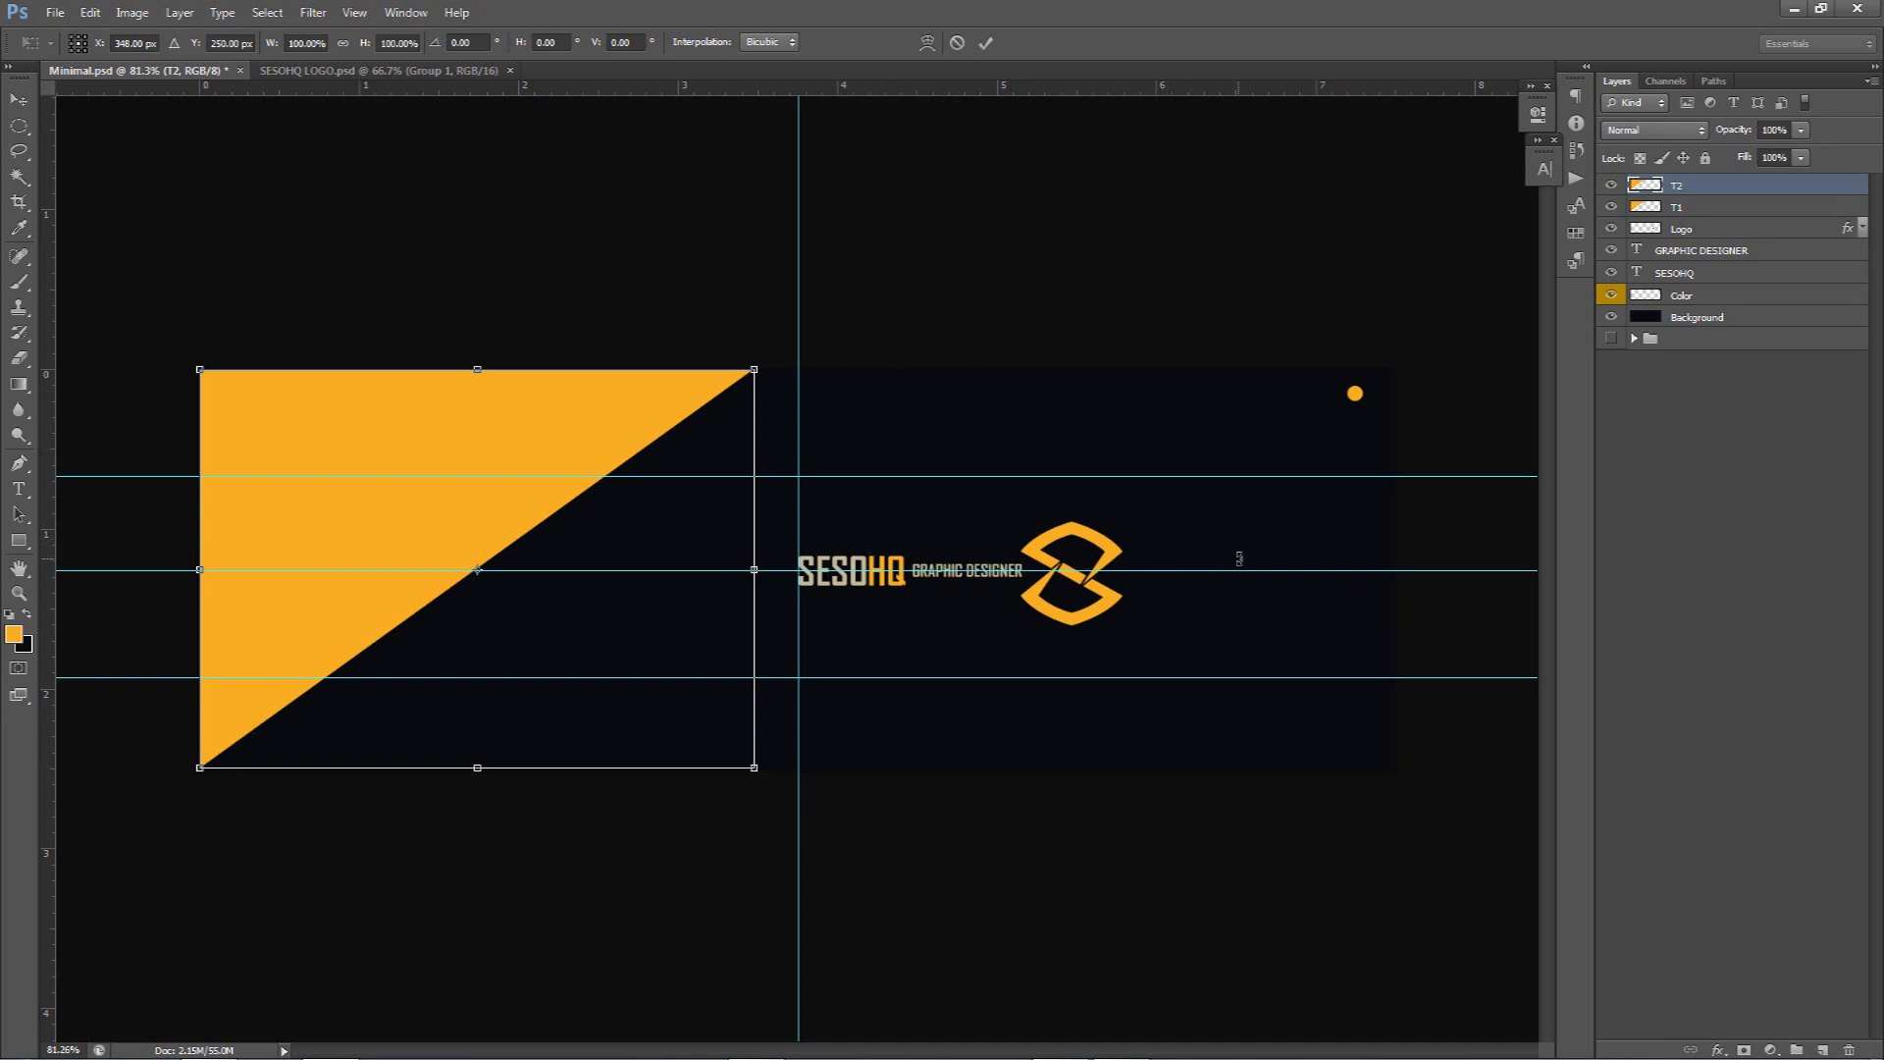
{"action": "right_click", "coordinate": [699, 433]}
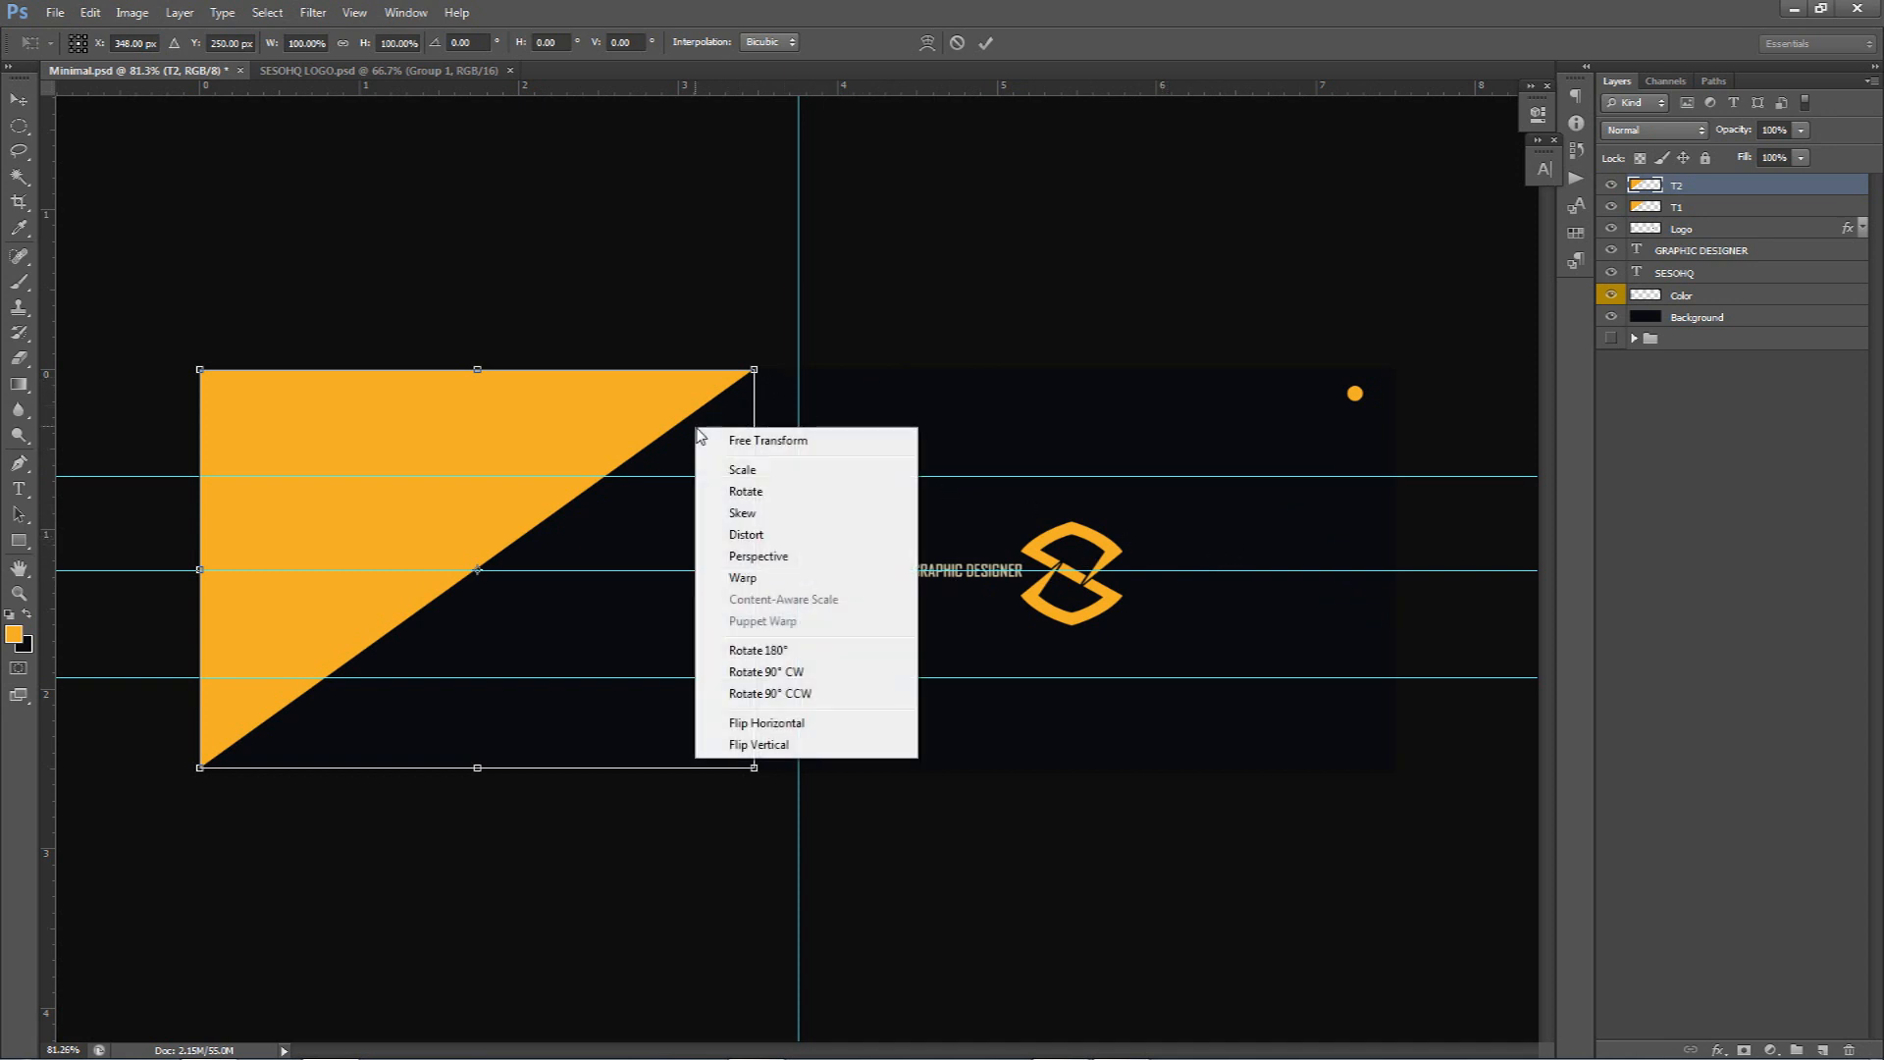
{"action": "left_click", "coordinate": [747, 744]}
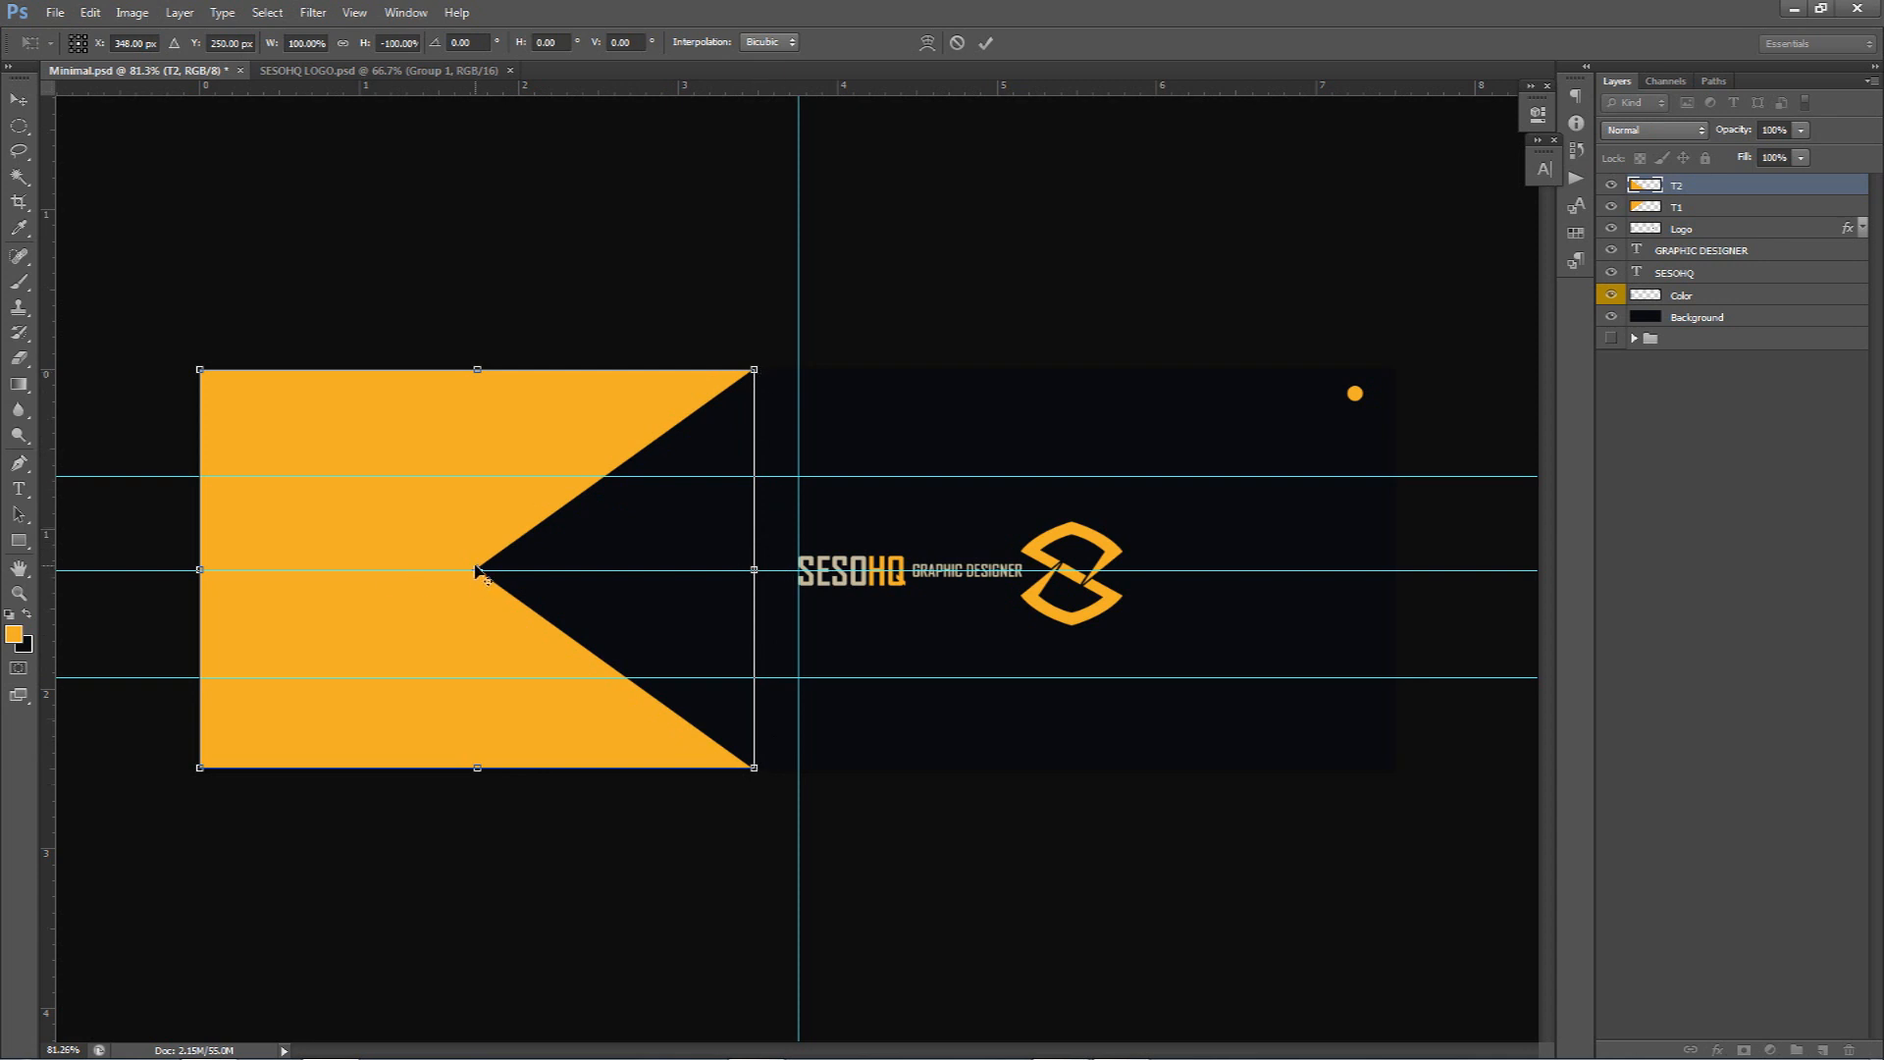
{"action": "key", "text": "Return"}
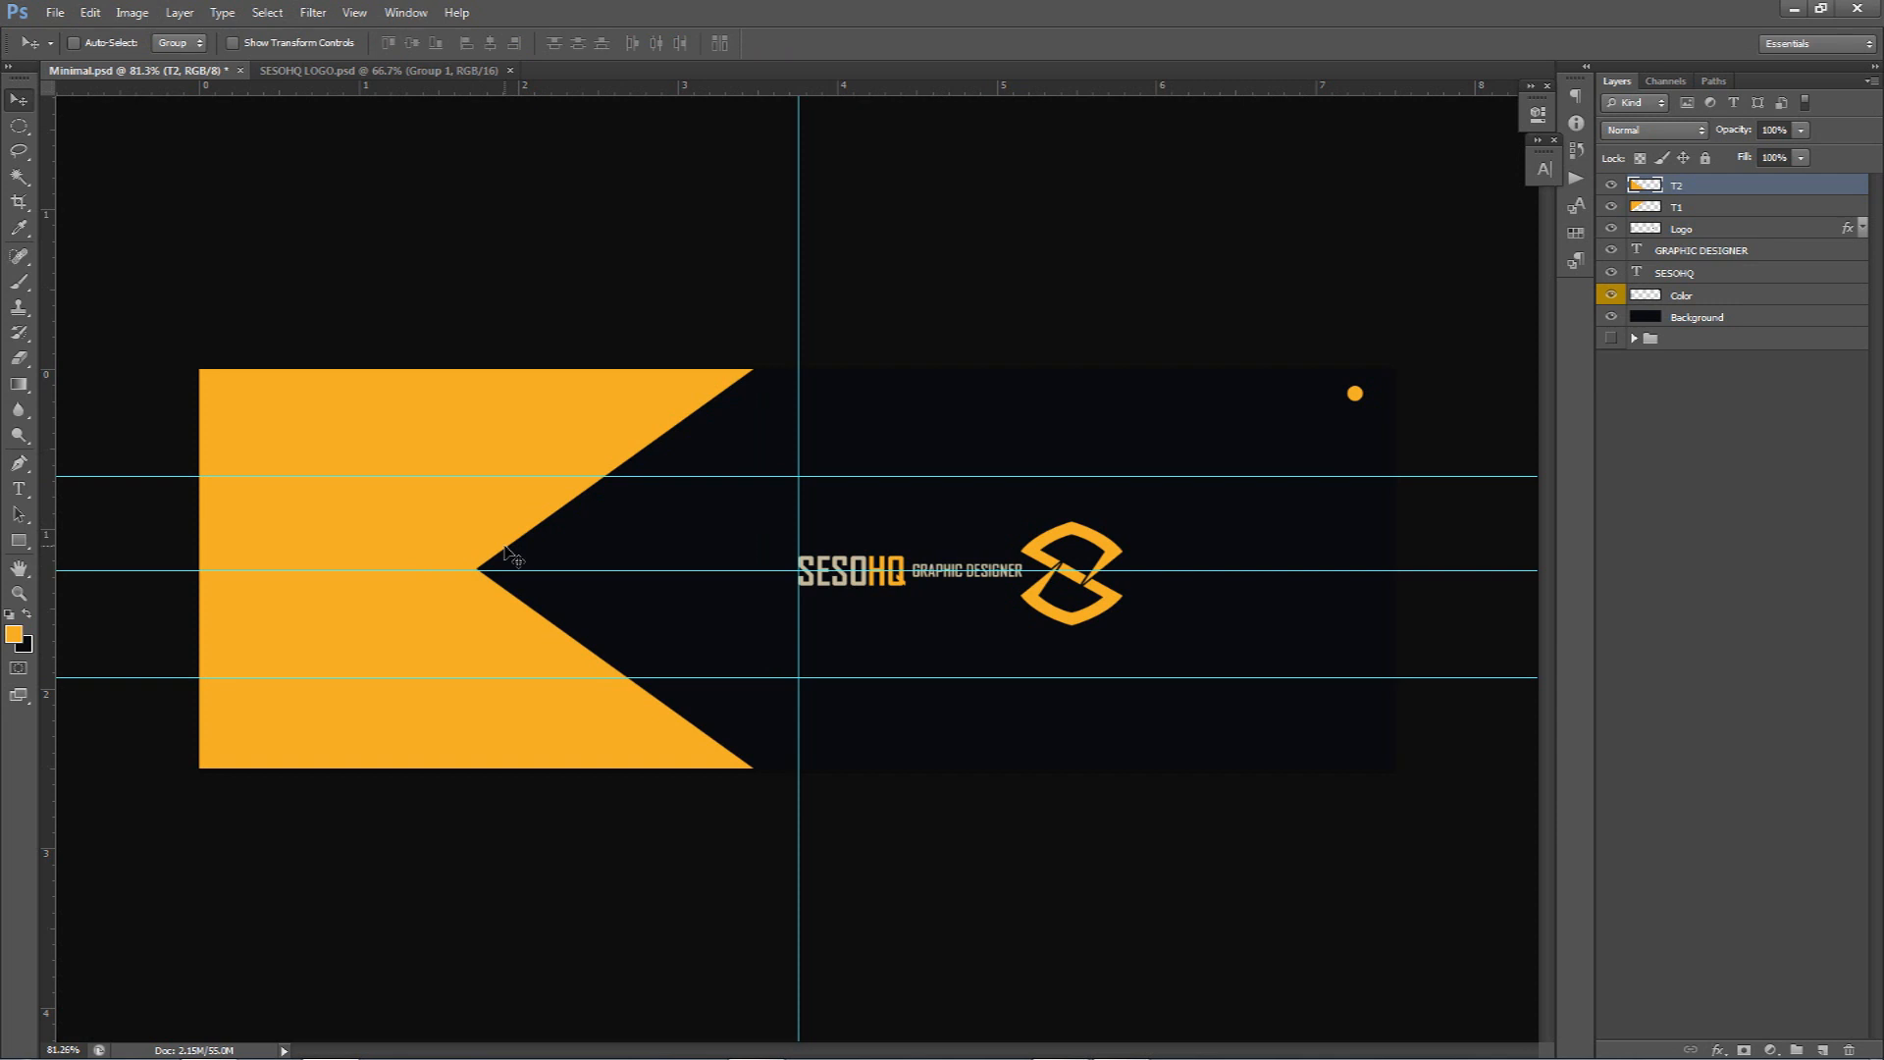
{"action": "key", "text": "ctrl+semicolon"}
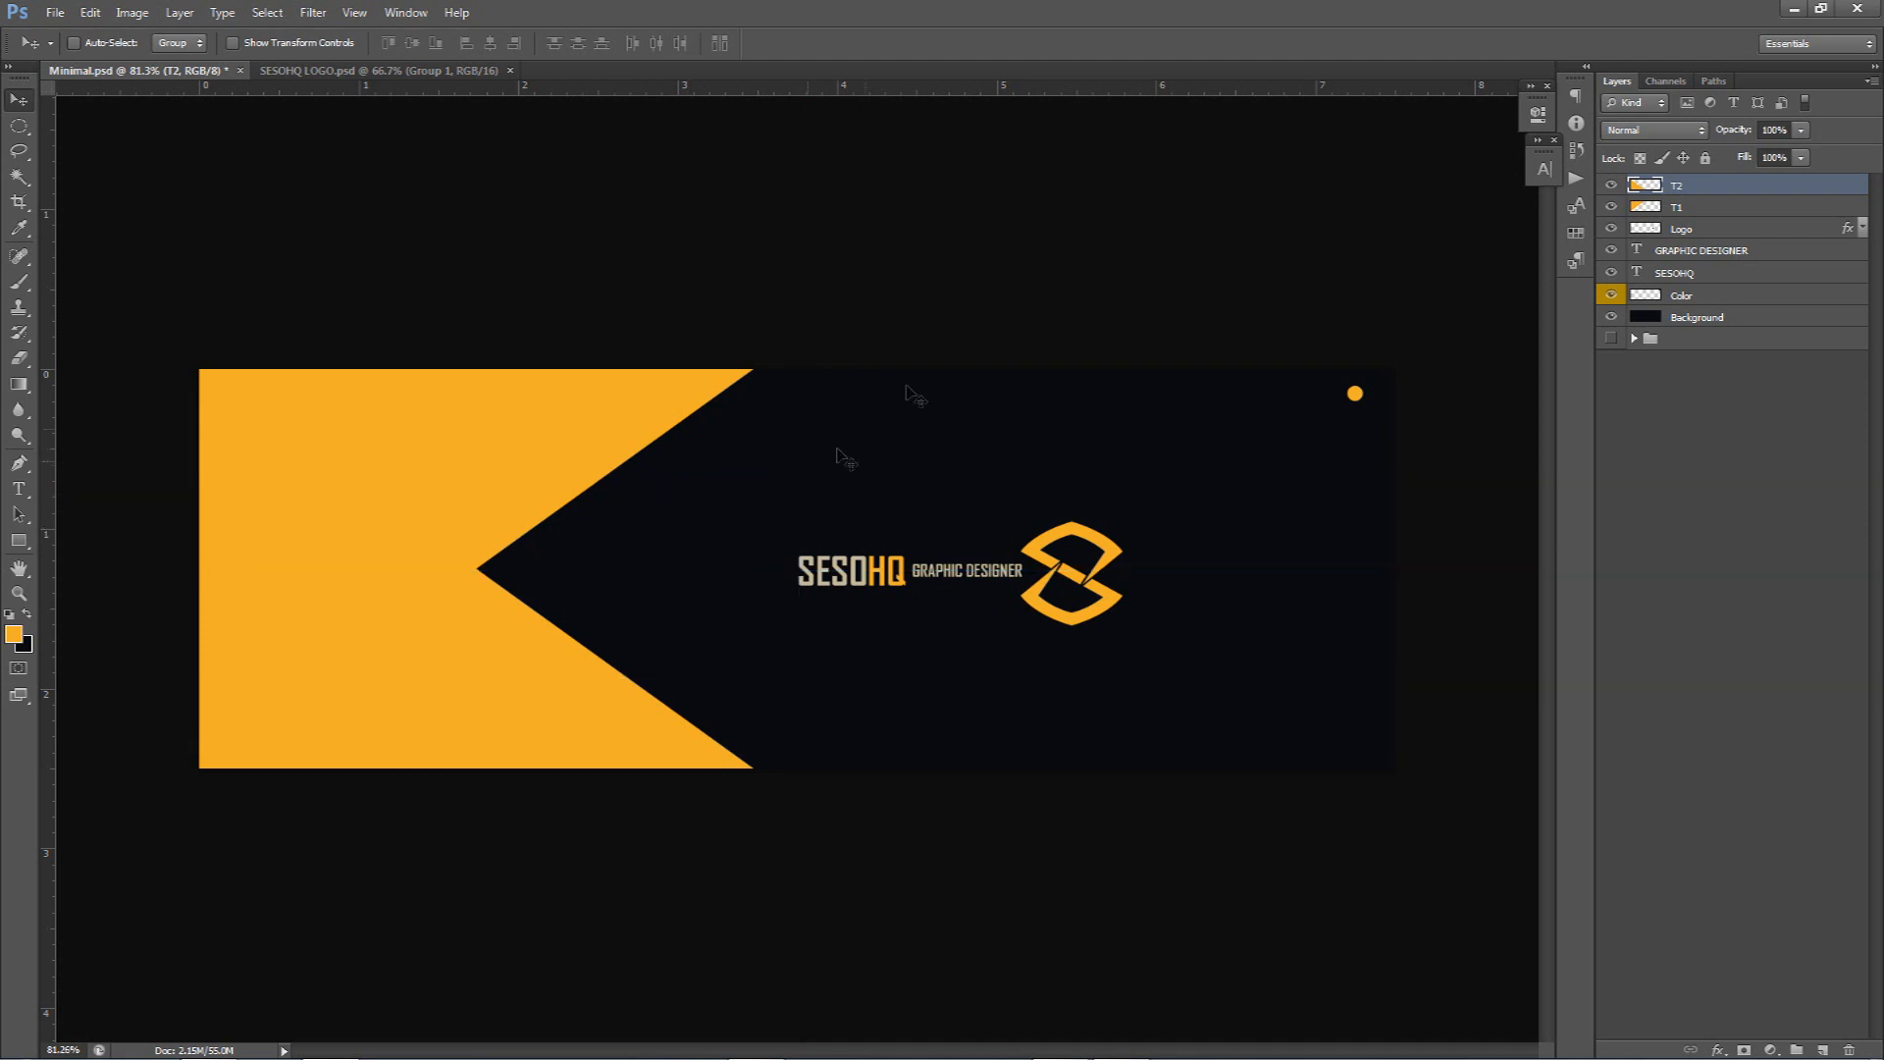
Apply a Gradient Overlay to the T1 layer with blend mode Overlay and 35% opacity
{"action": "double_click", "coordinate": [1718, 208]}
{"action": "left_click_drag", "start_coordinate": [978, 449], "coordinate": [1011, 282]}
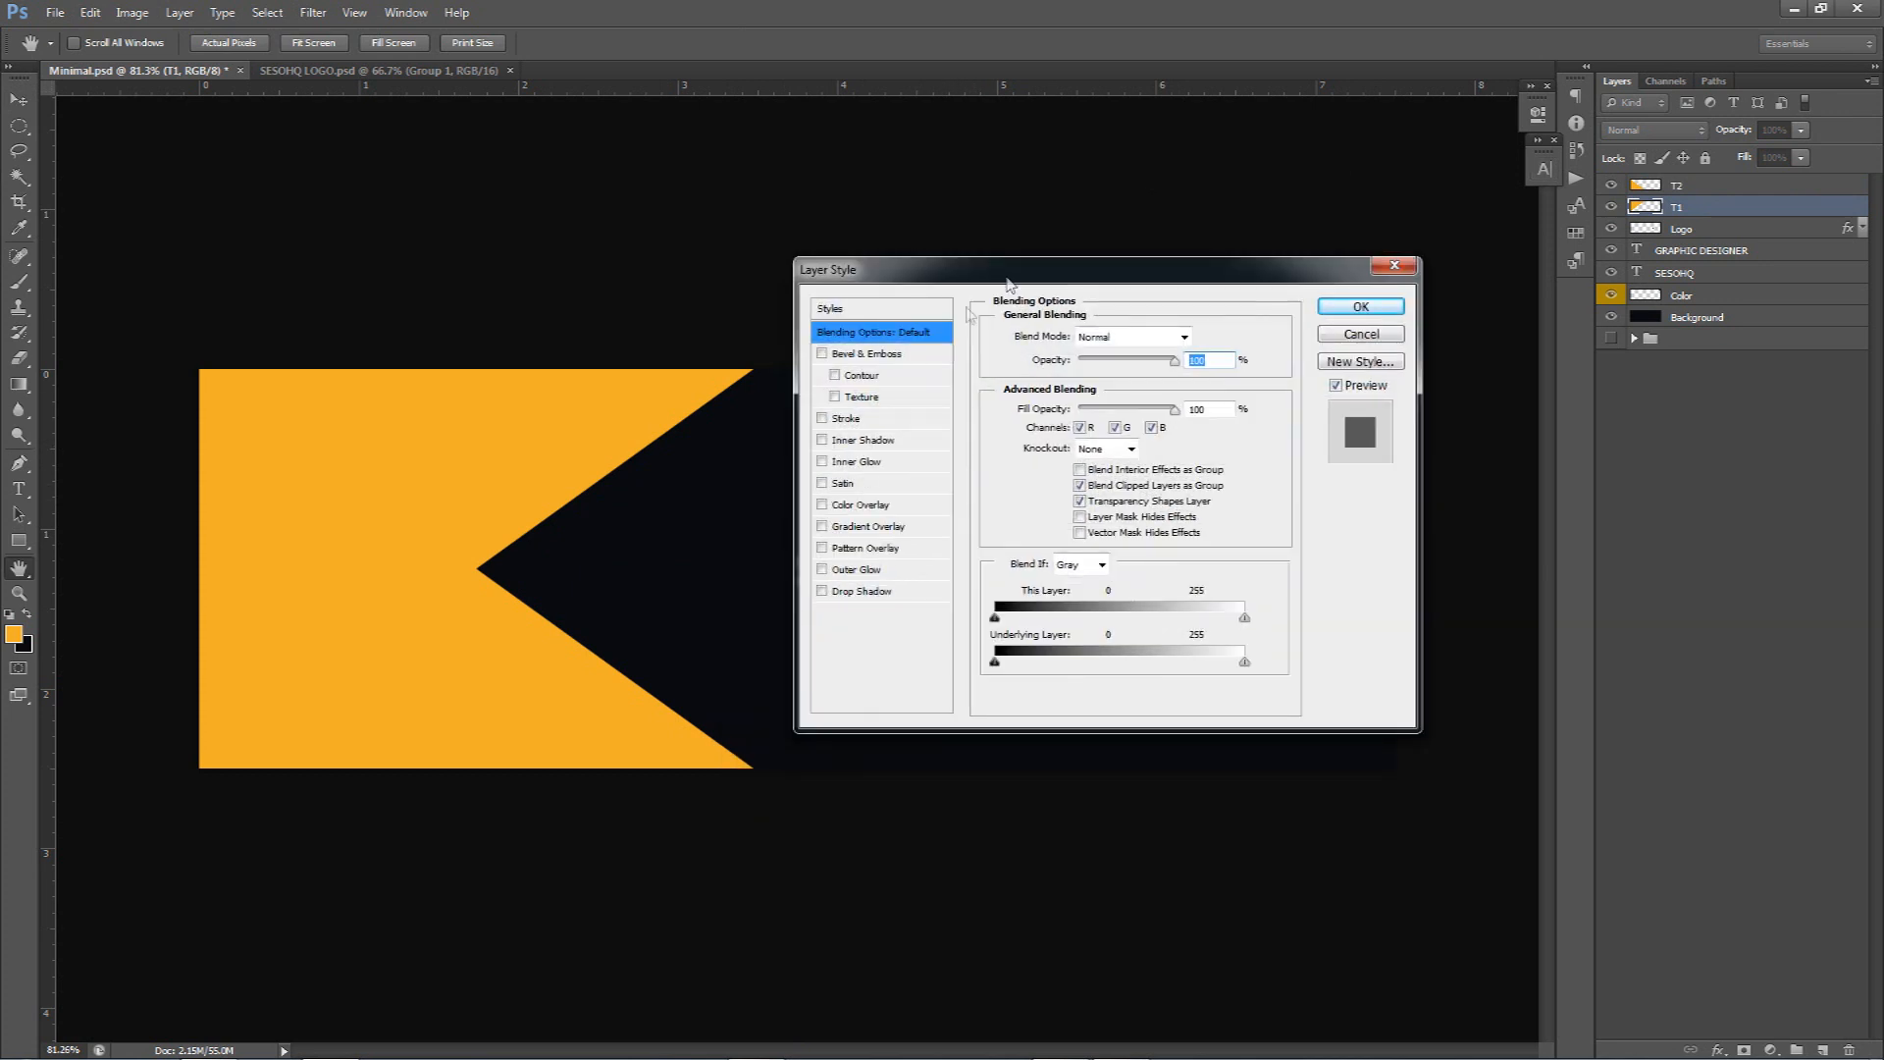
{"action": "left_click", "coordinate": [874, 530]}
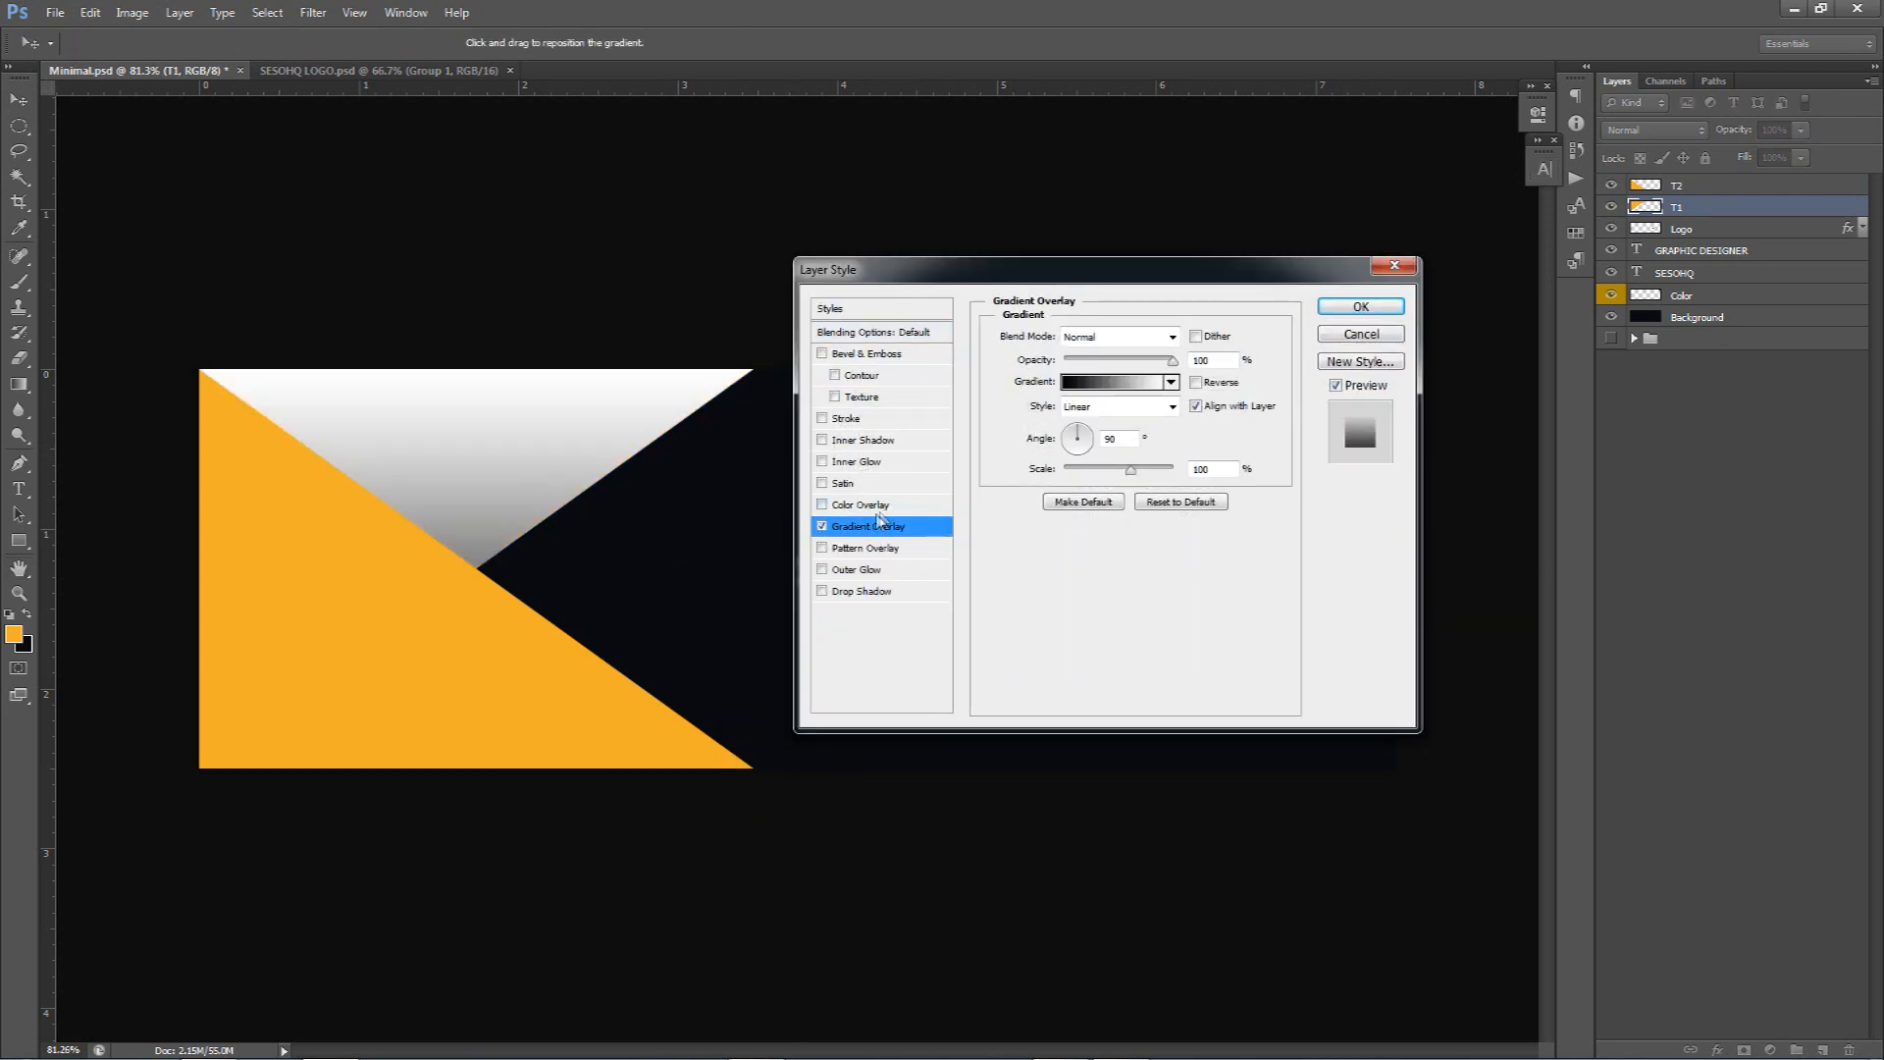
{"action": "left_click", "coordinate": [1089, 336]}
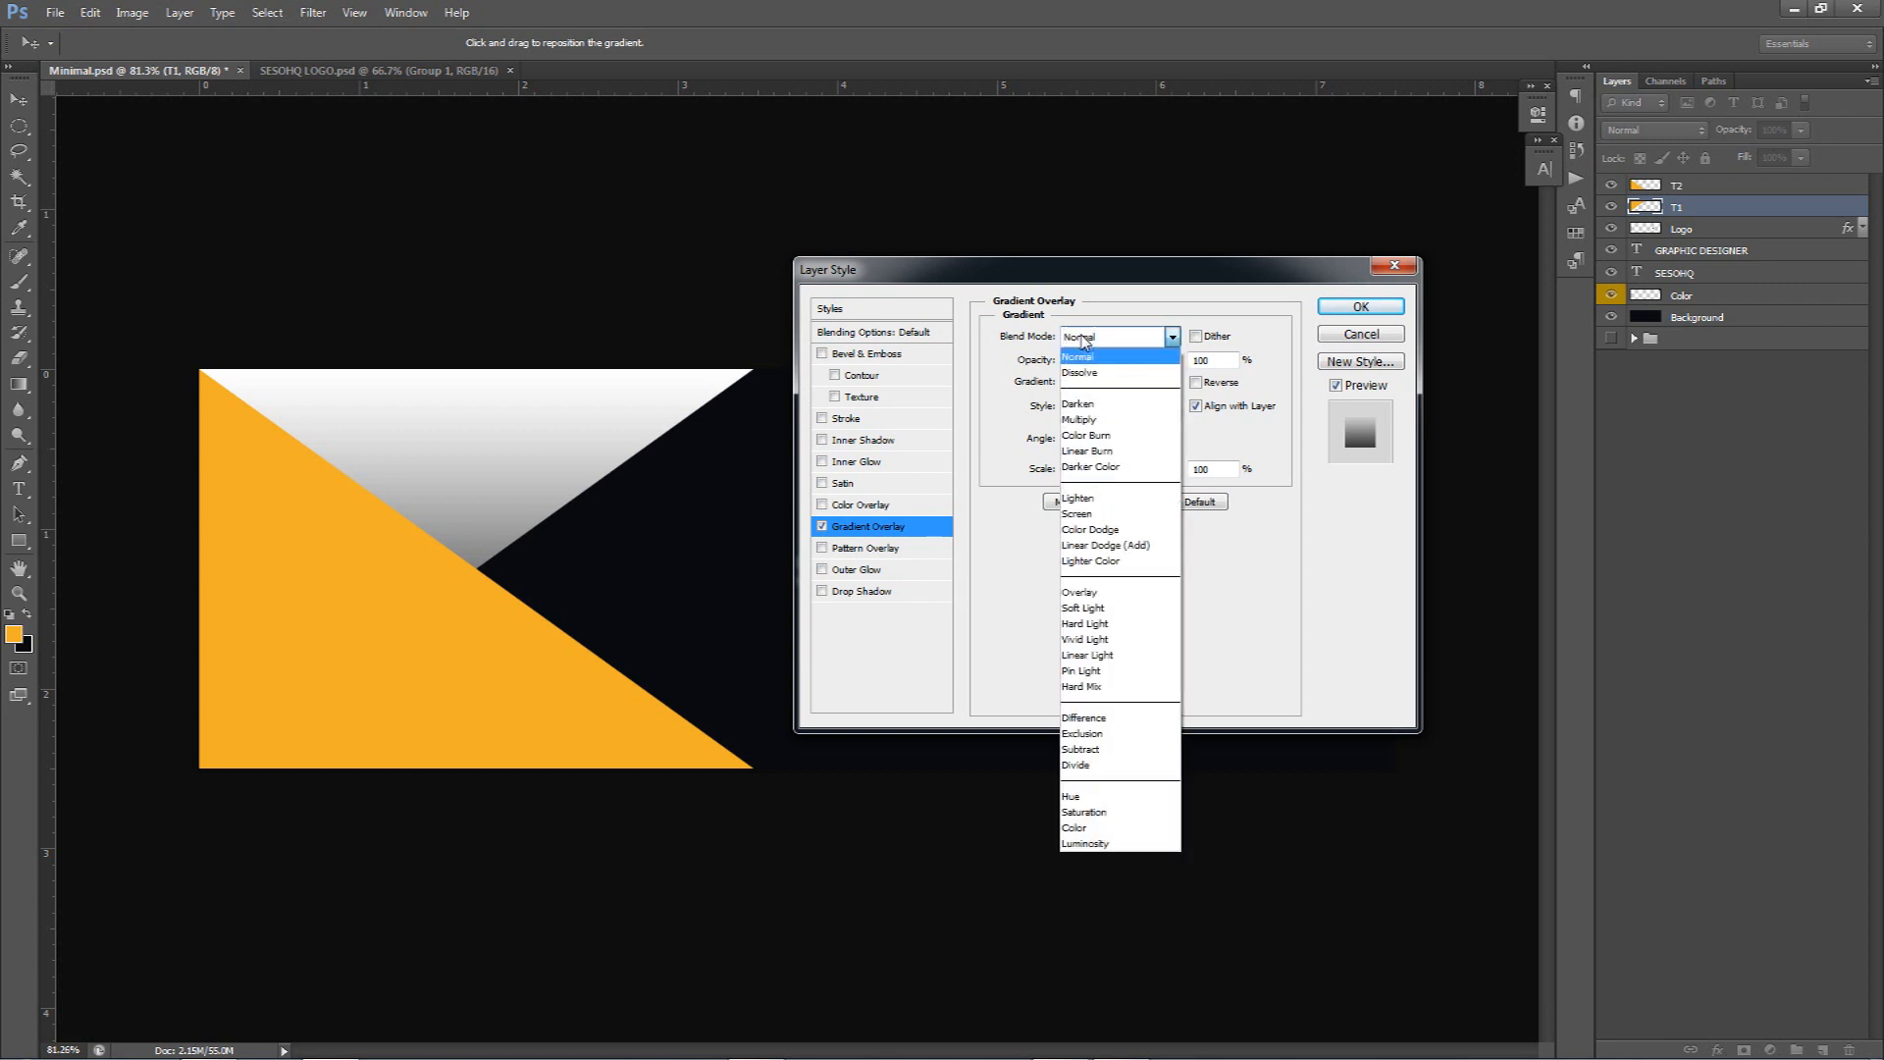
{"action": "left_click", "coordinate": [1114, 592]}
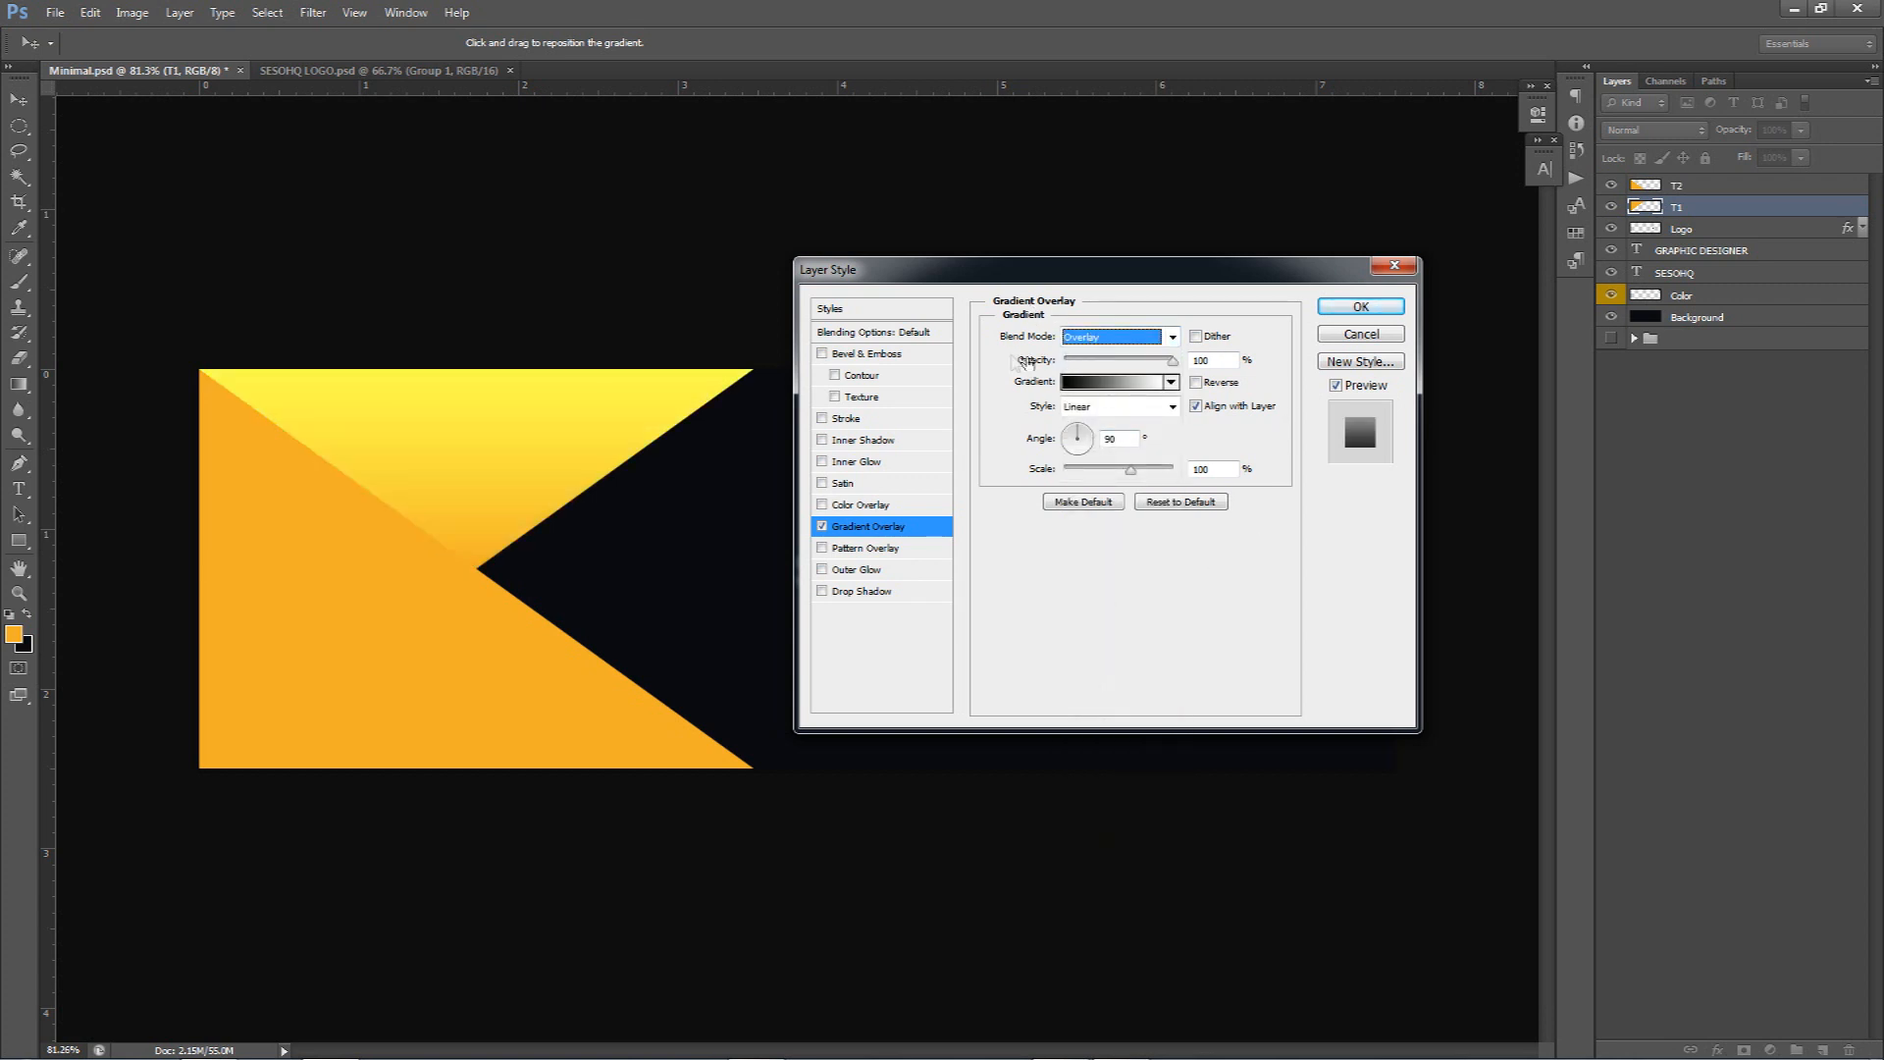
{"action": "left_click", "coordinate": [1215, 360]}
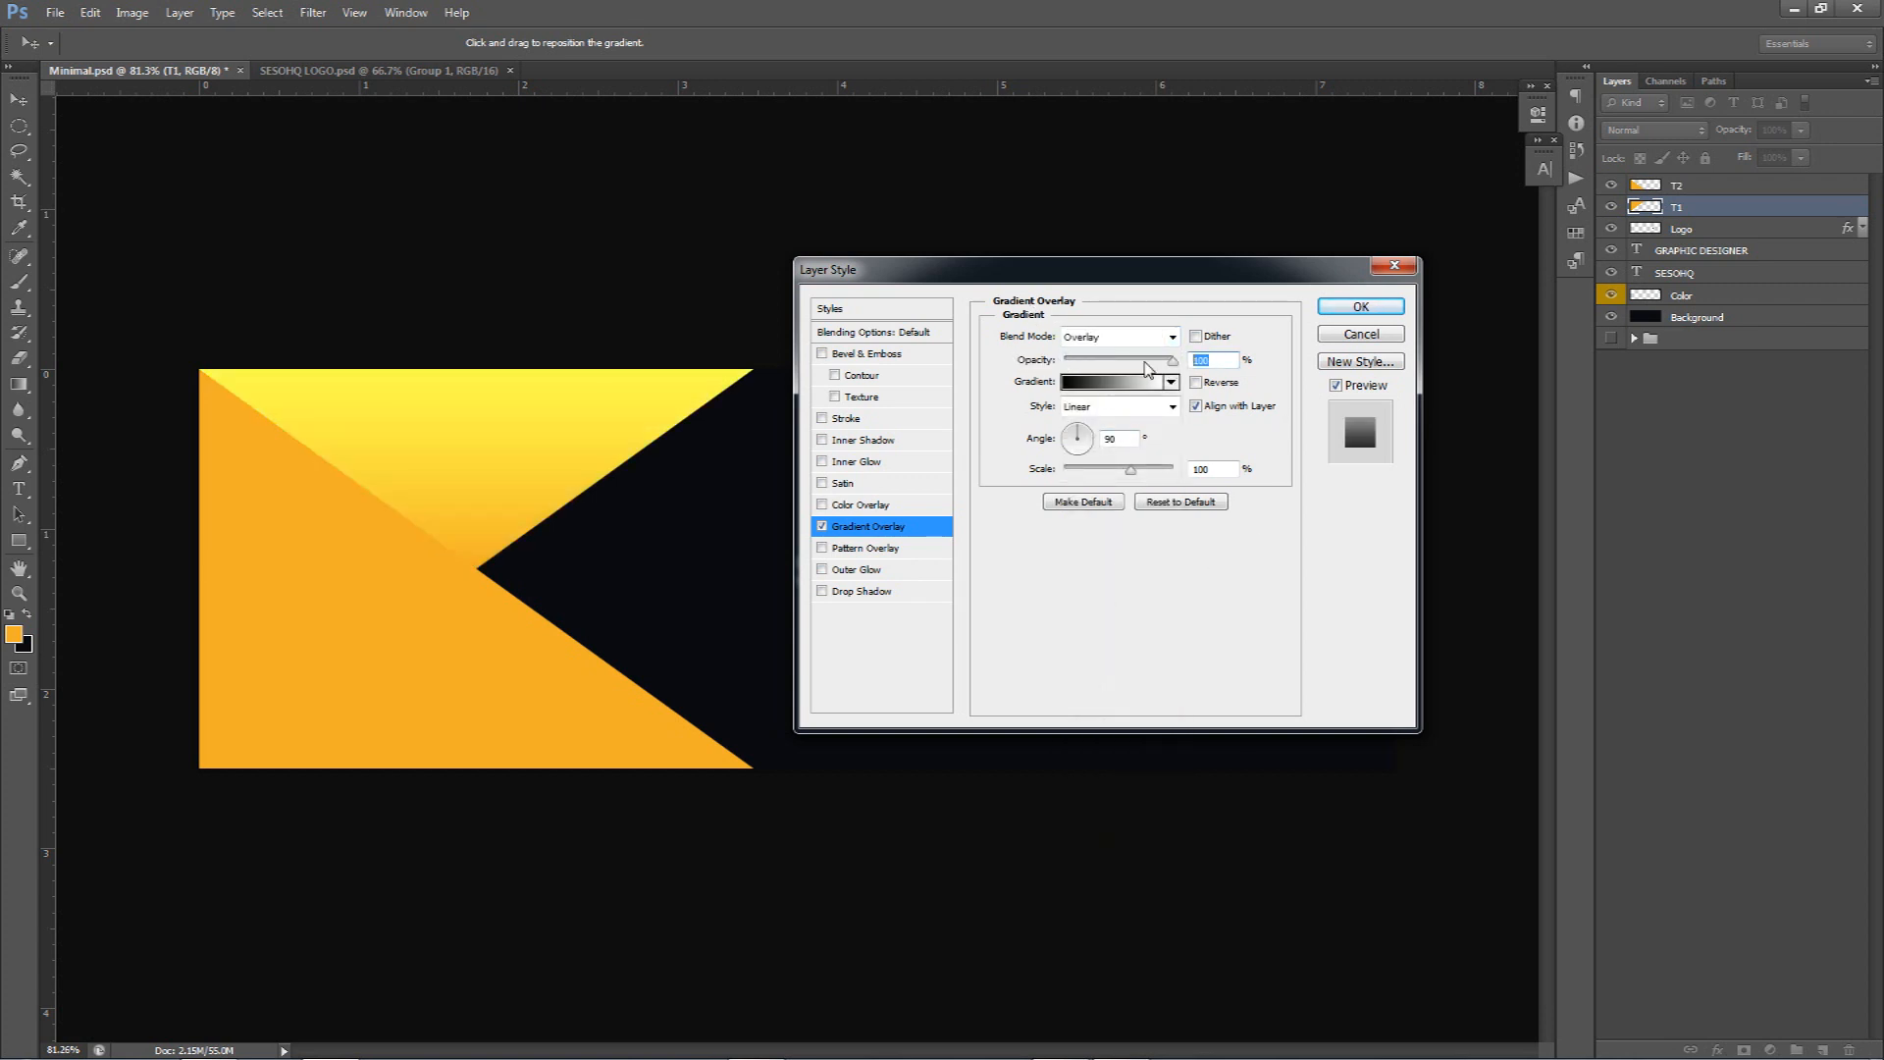
{"action": "type", "text": "35"}
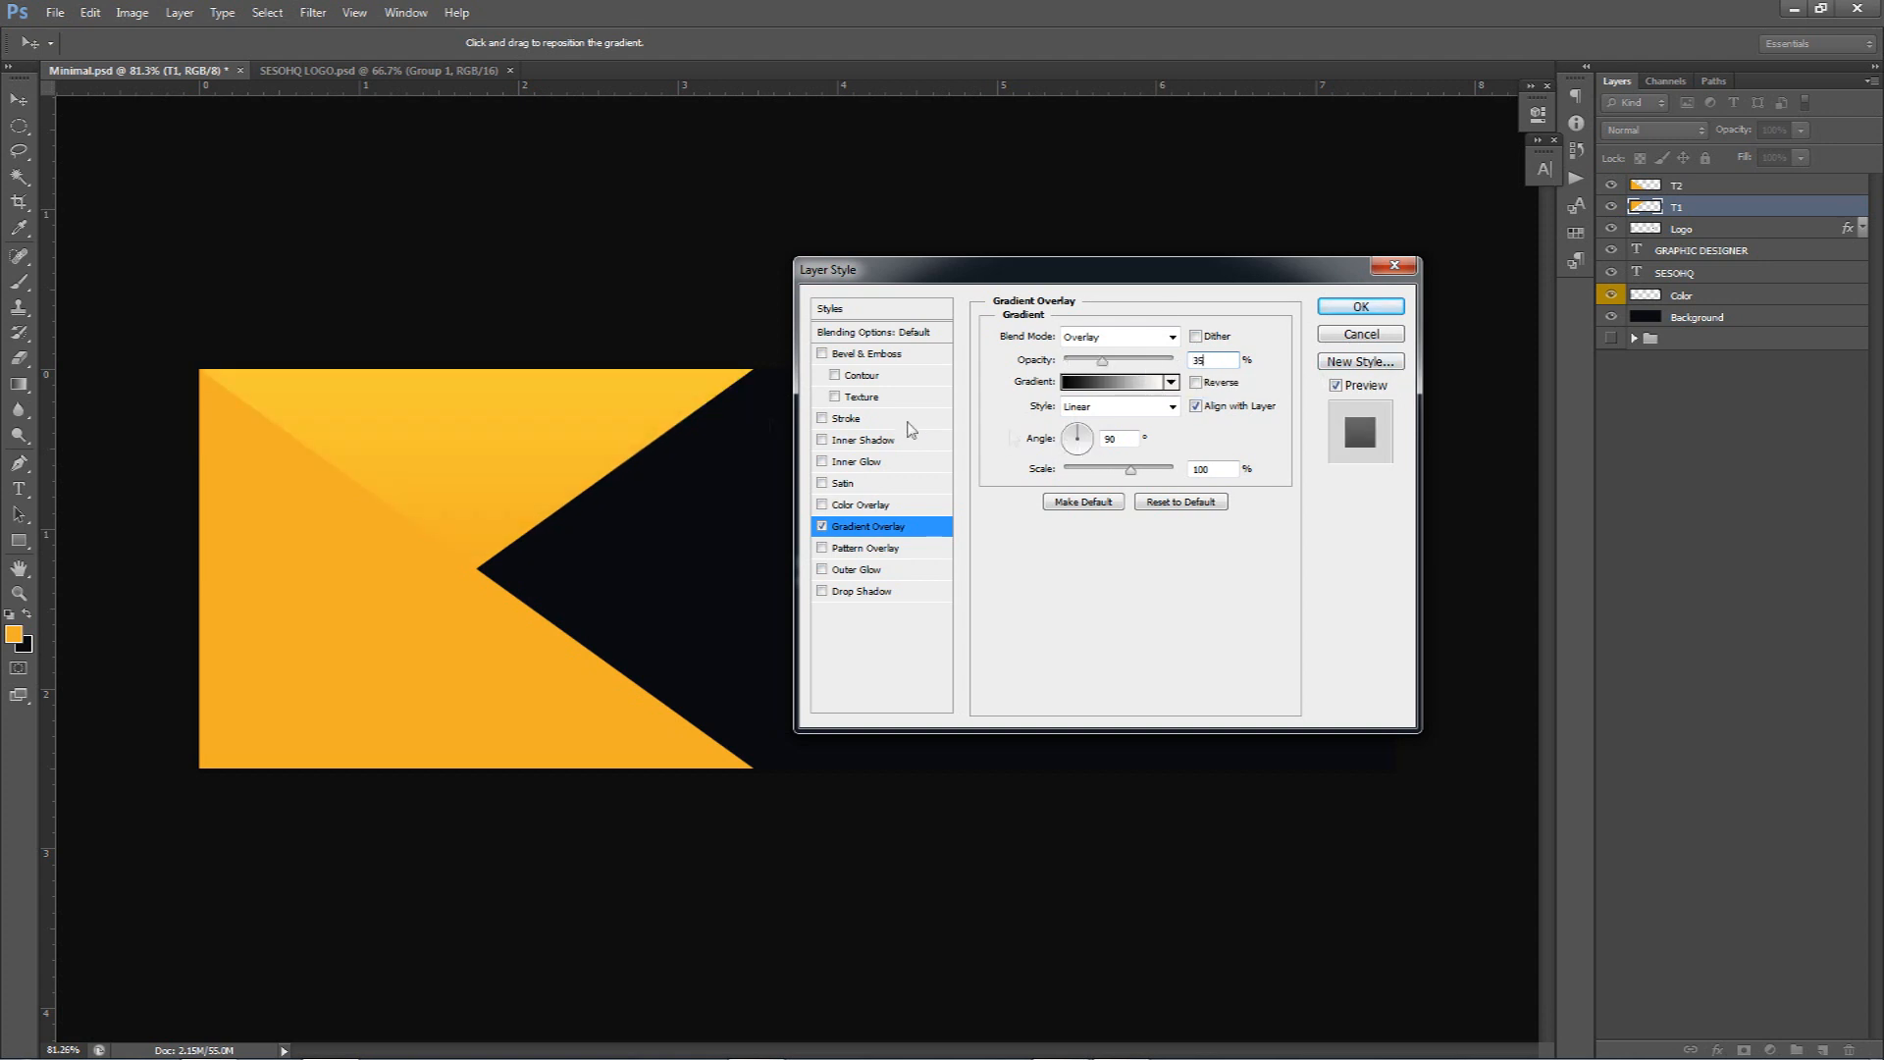
{"action": "left_click", "coordinate": [1379, 310]}
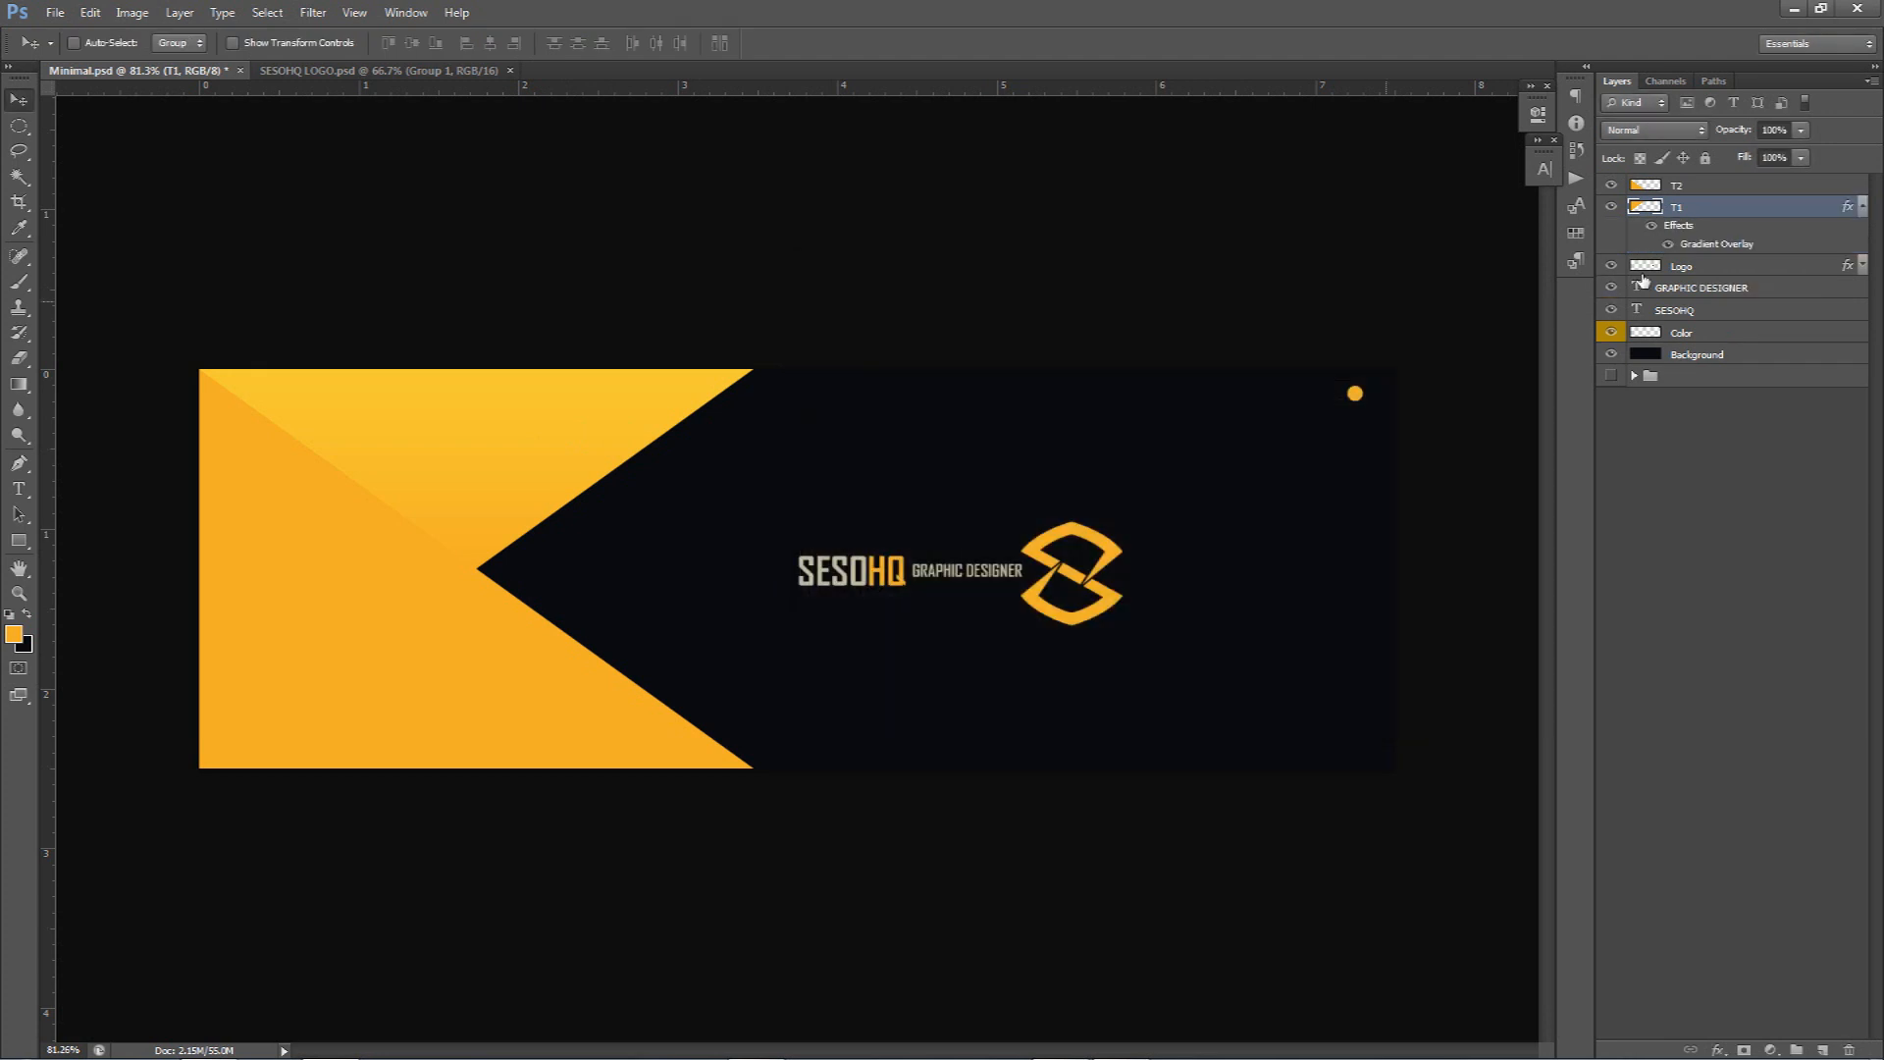
Apply a Gradient Overlay to the T2 layer with blend mode Overlay, 35% opacity and a 35° angle
{"action": "double_click", "coordinate": [1762, 191]}
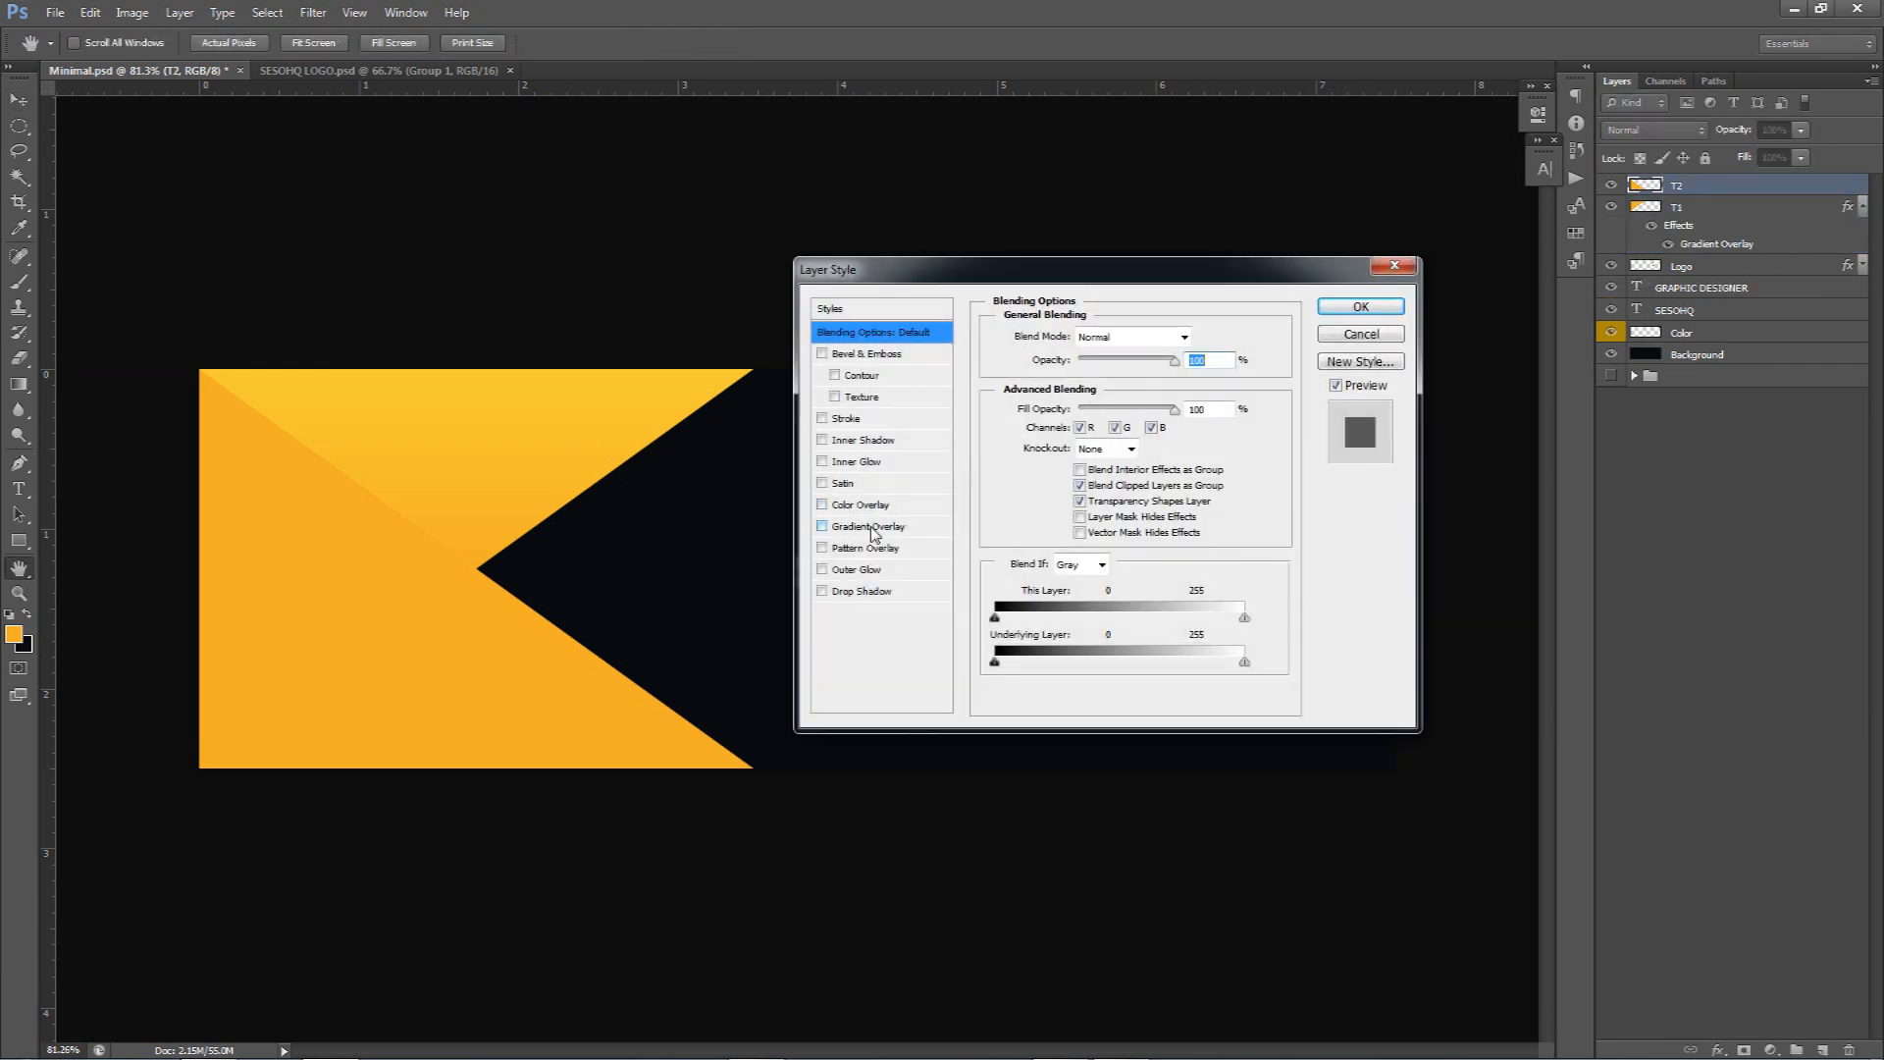
{"action": "left_click", "coordinate": [869, 527]}
{"action": "left_click", "coordinate": [1119, 337]}
{"action": "left_click", "coordinate": [1095, 591]}
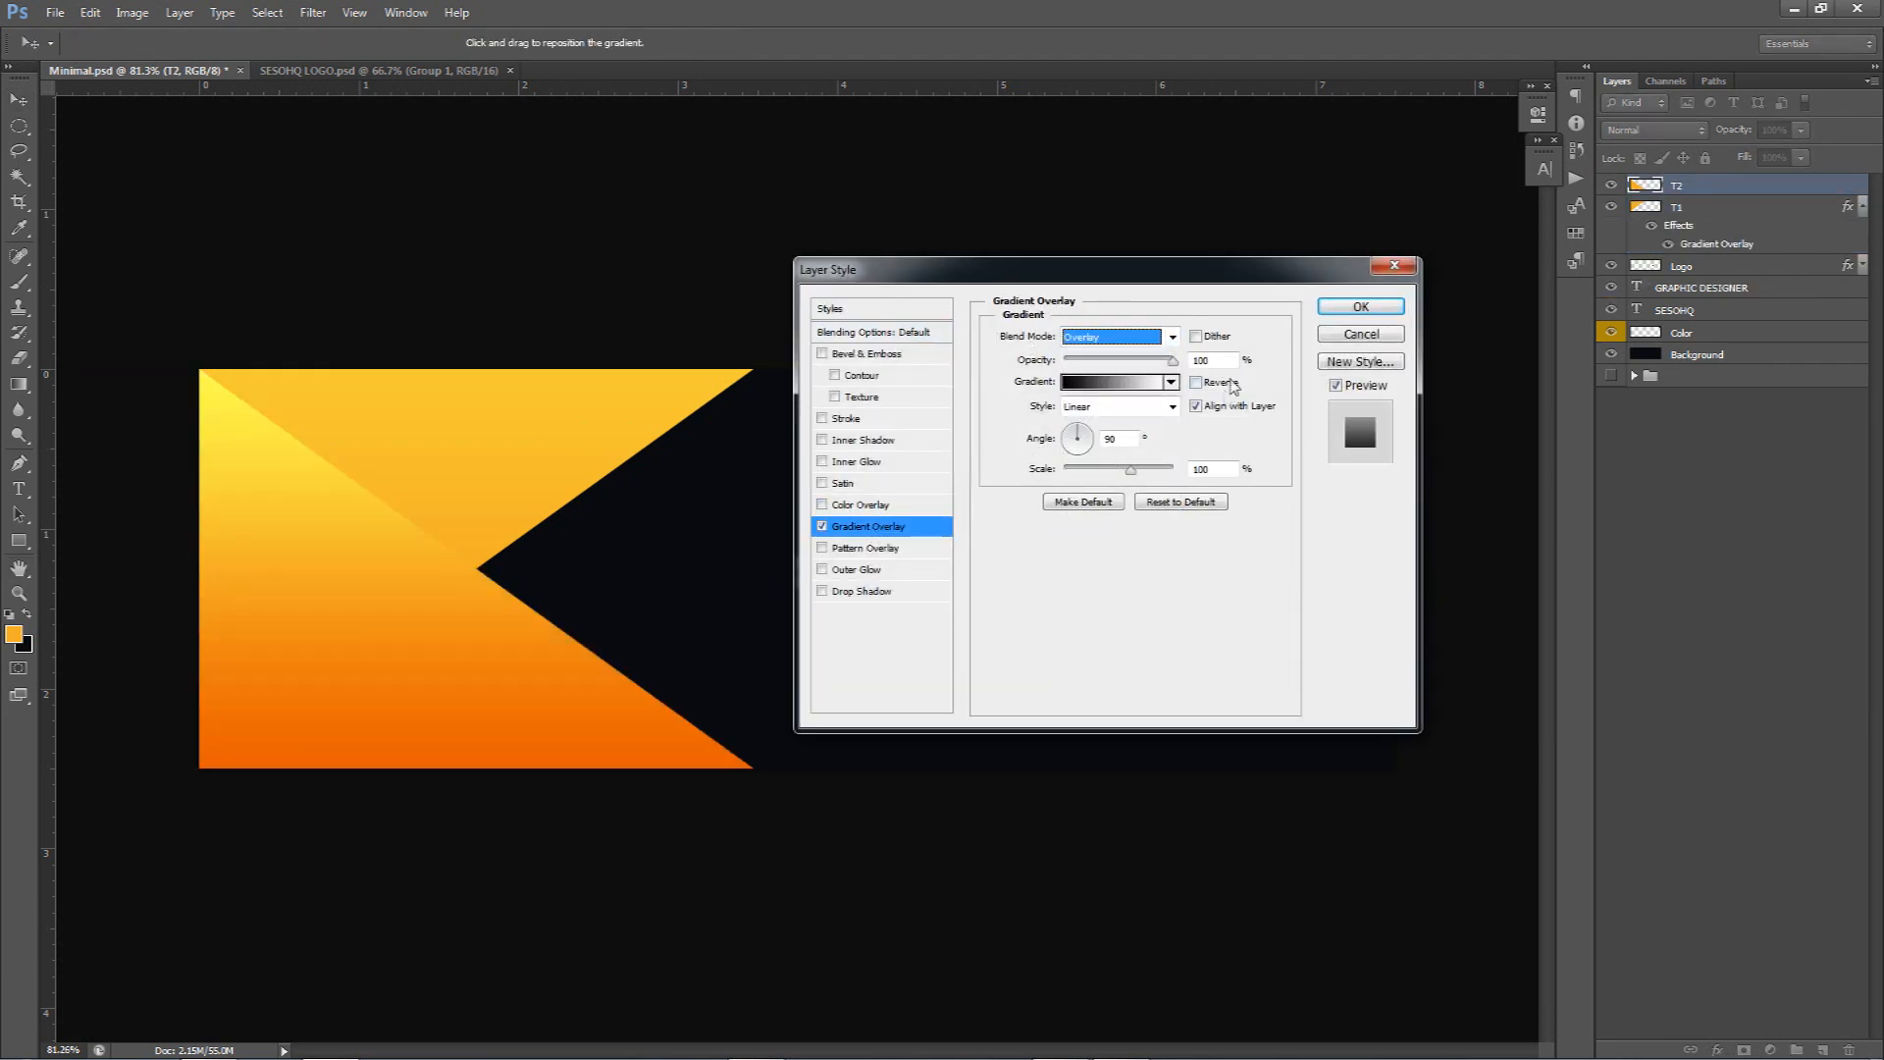
{"action": "double_click", "coordinate": [1237, 362]}
{"action": "type", "text": "35"}
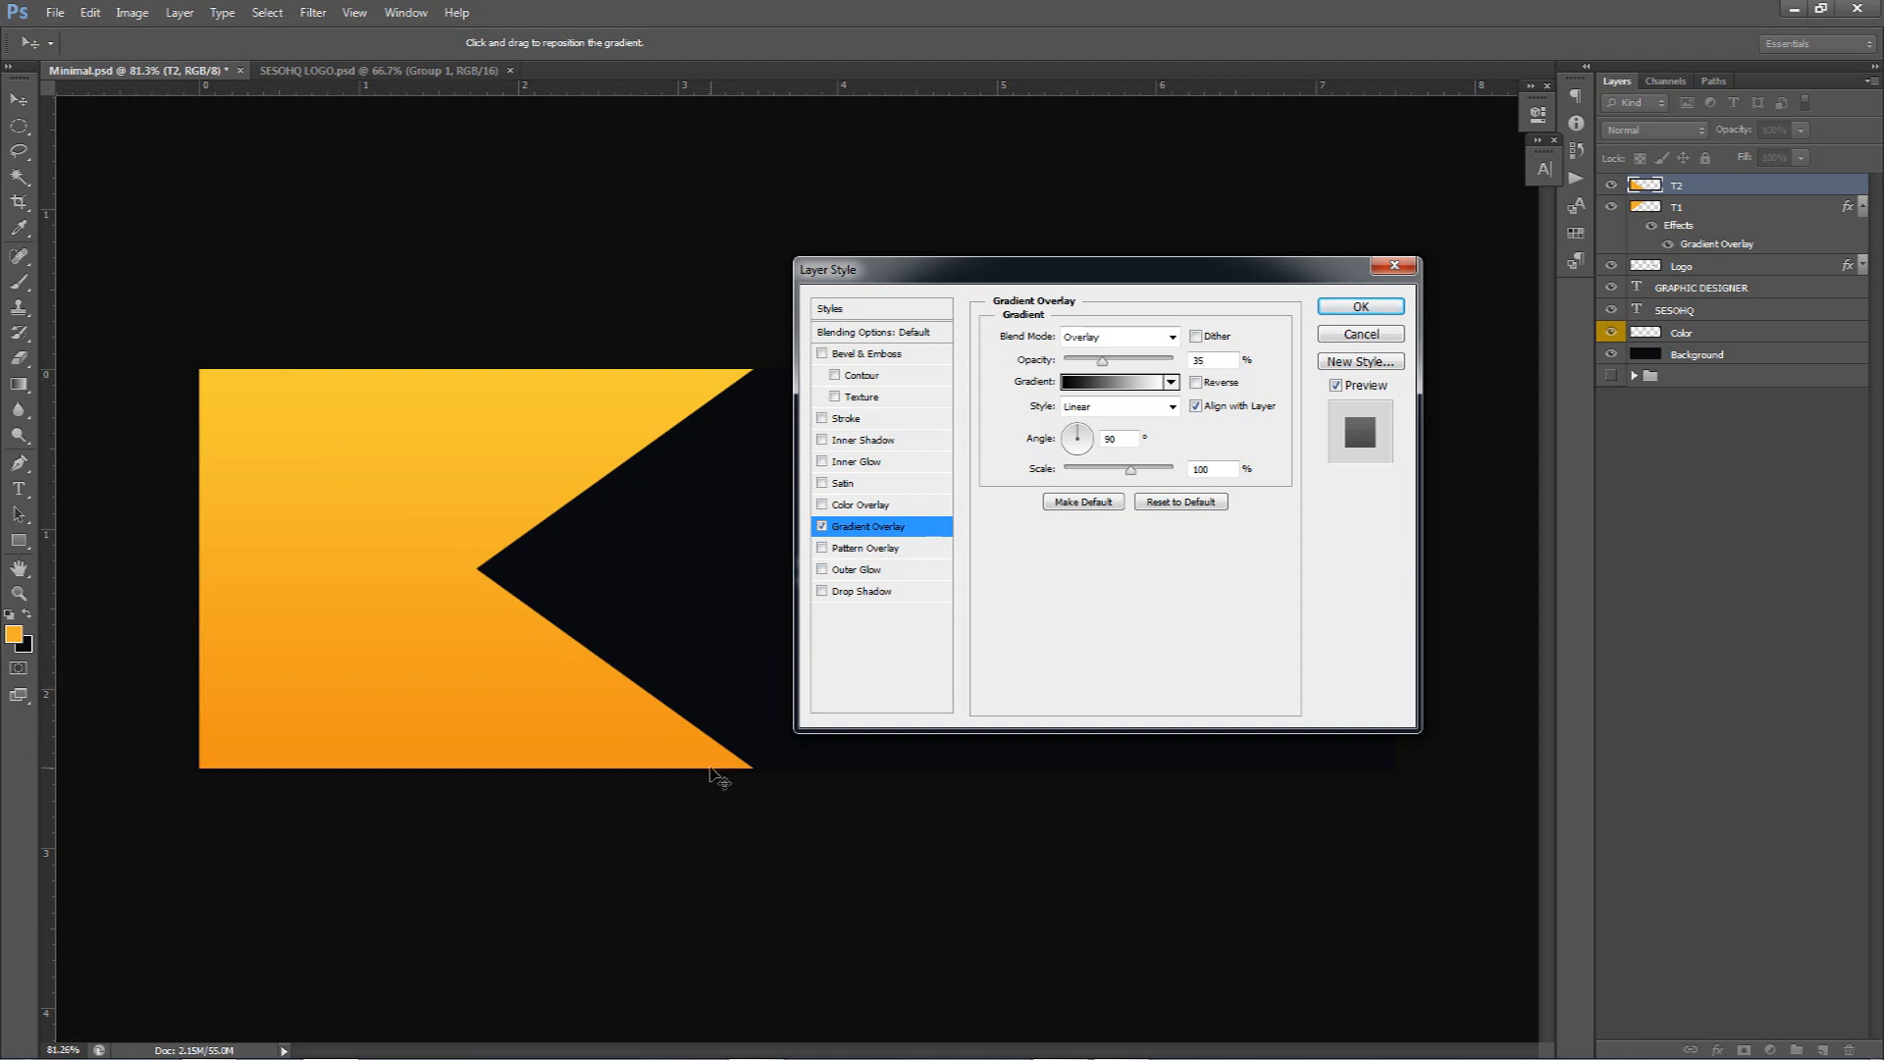
{"action": "left_click", "coordinate": [1041, 442]}
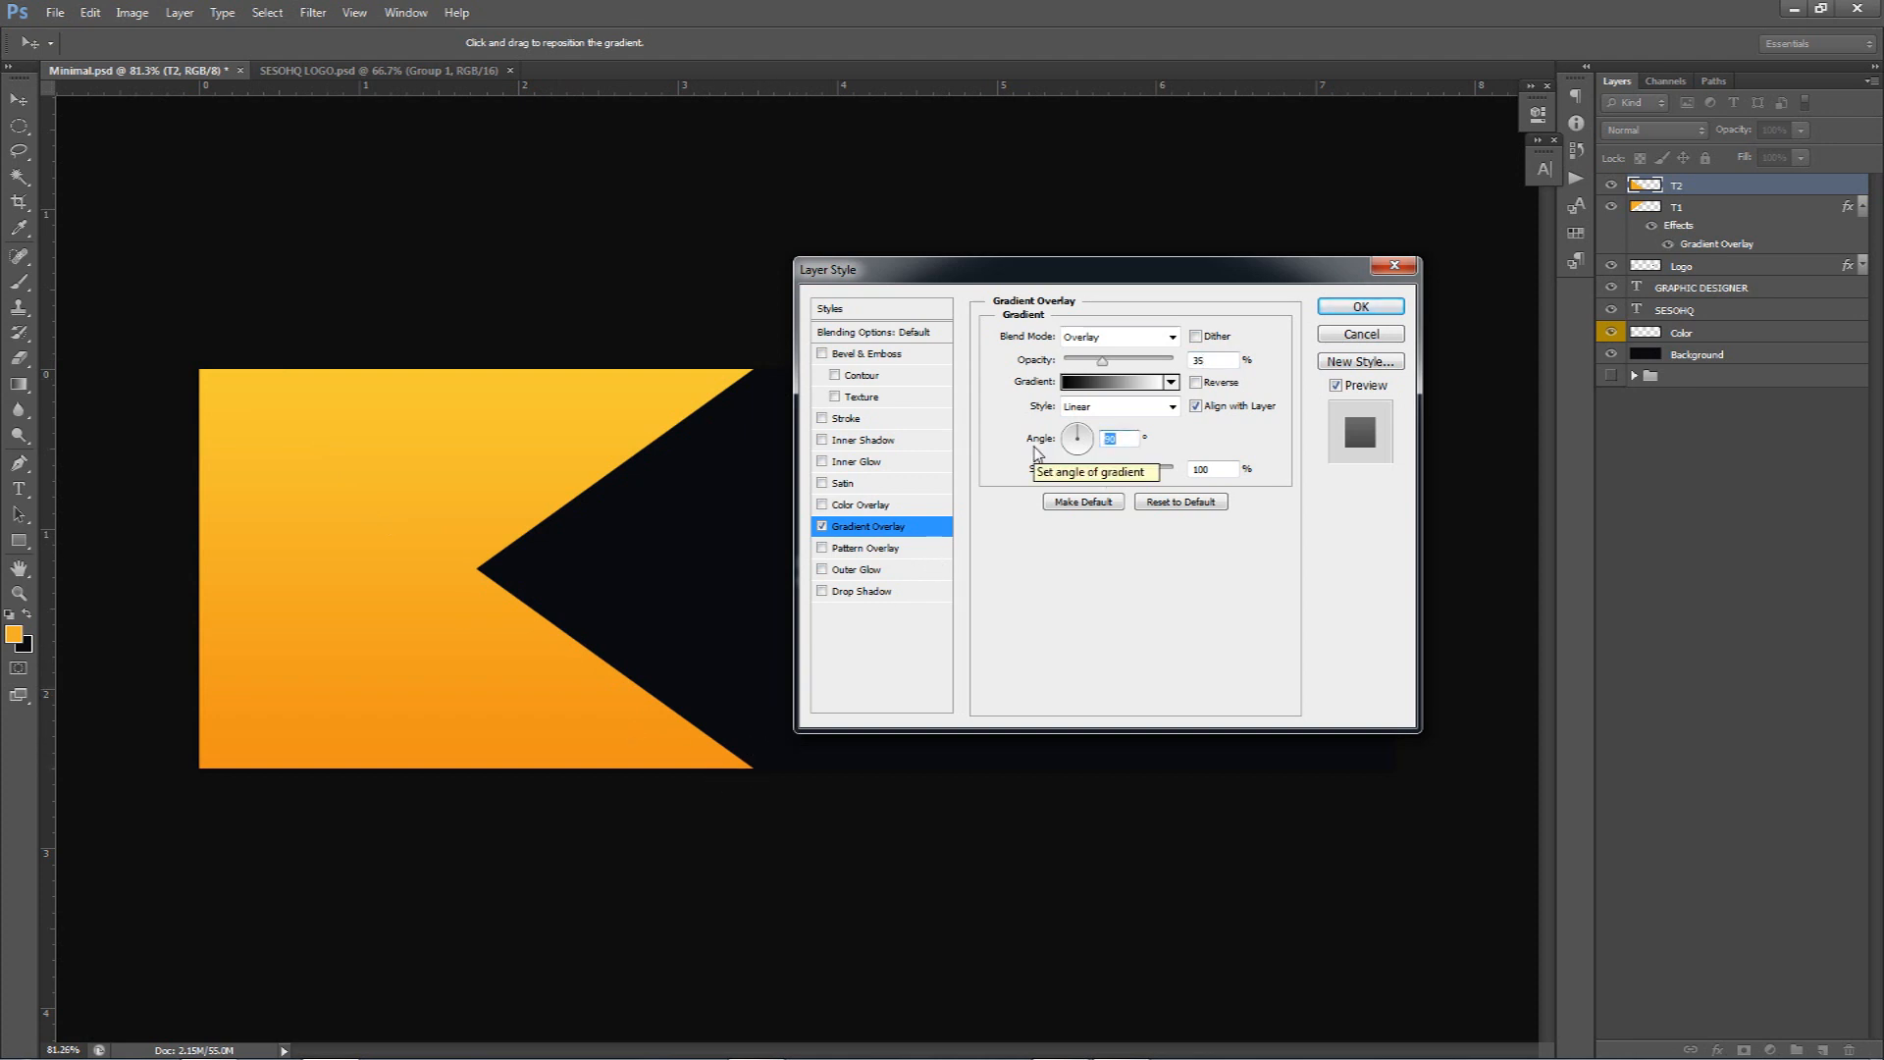
{"action": "type", "text": "35"}
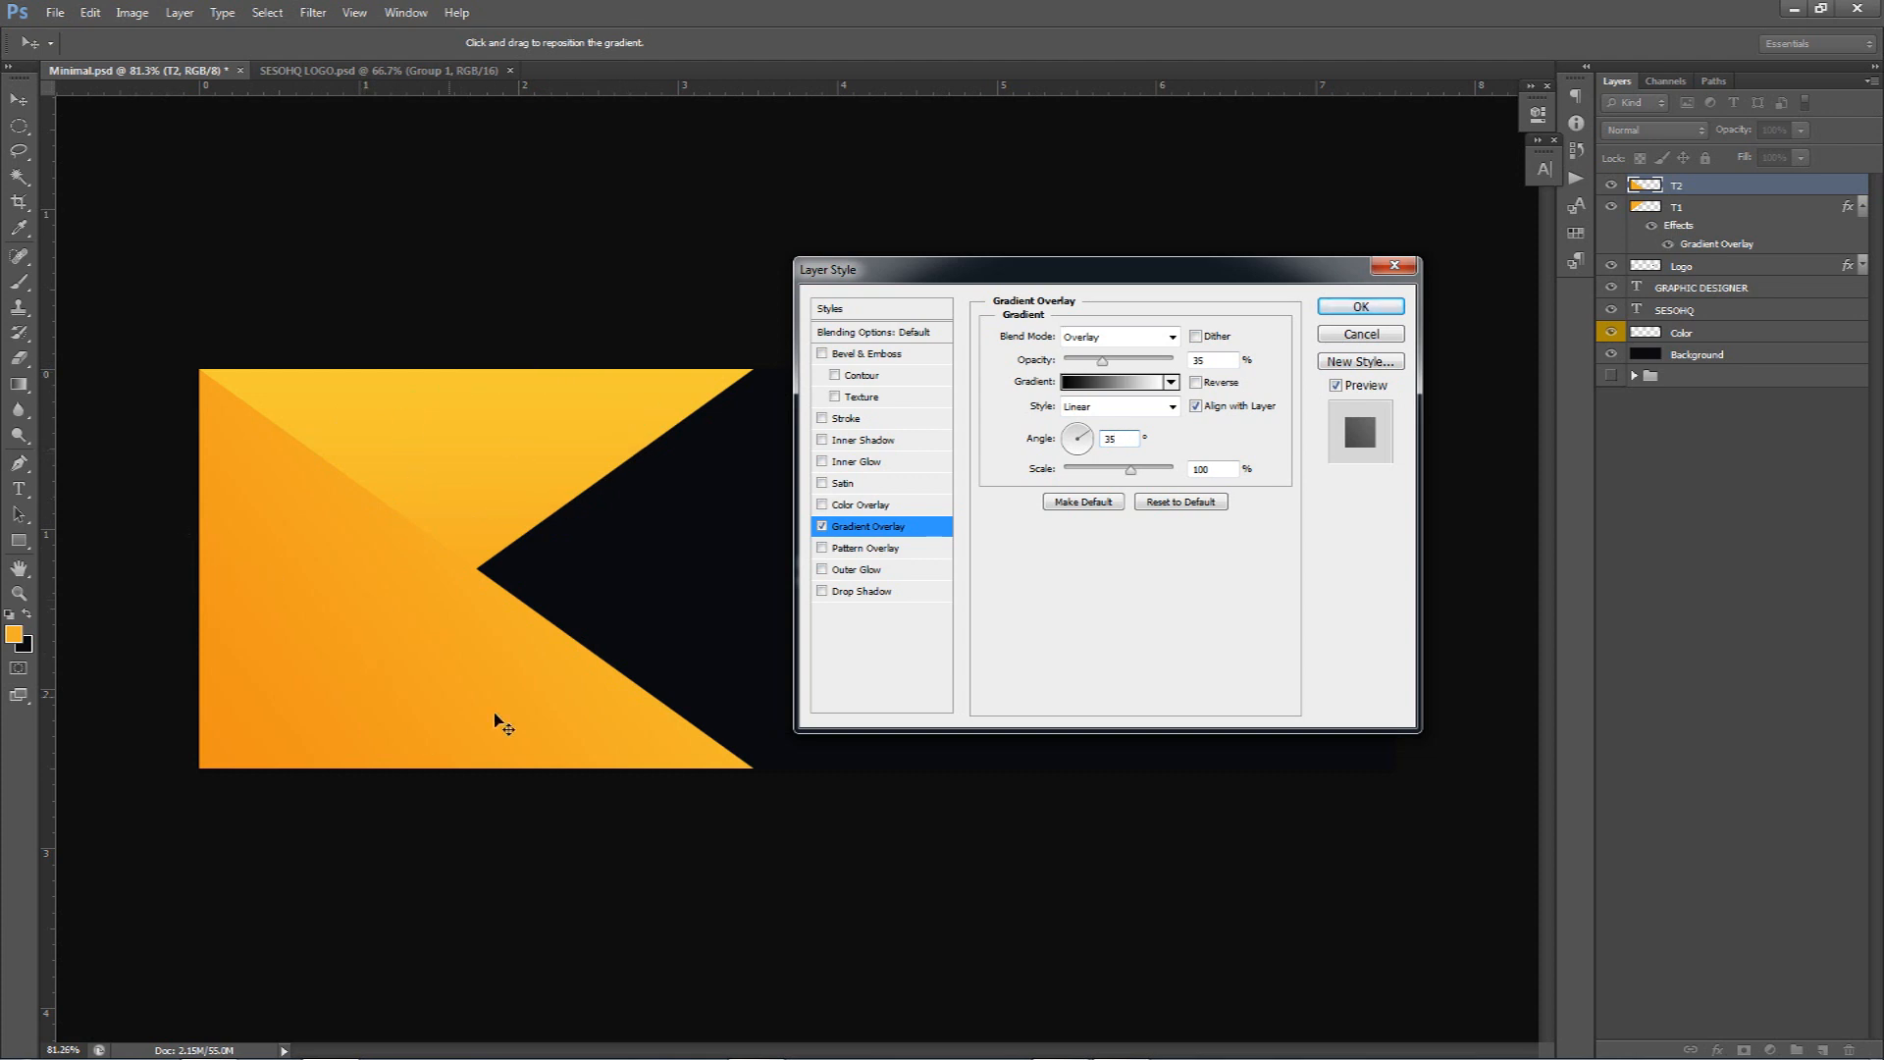
{"action": "left_click", "coordinate": [1360, 306]}
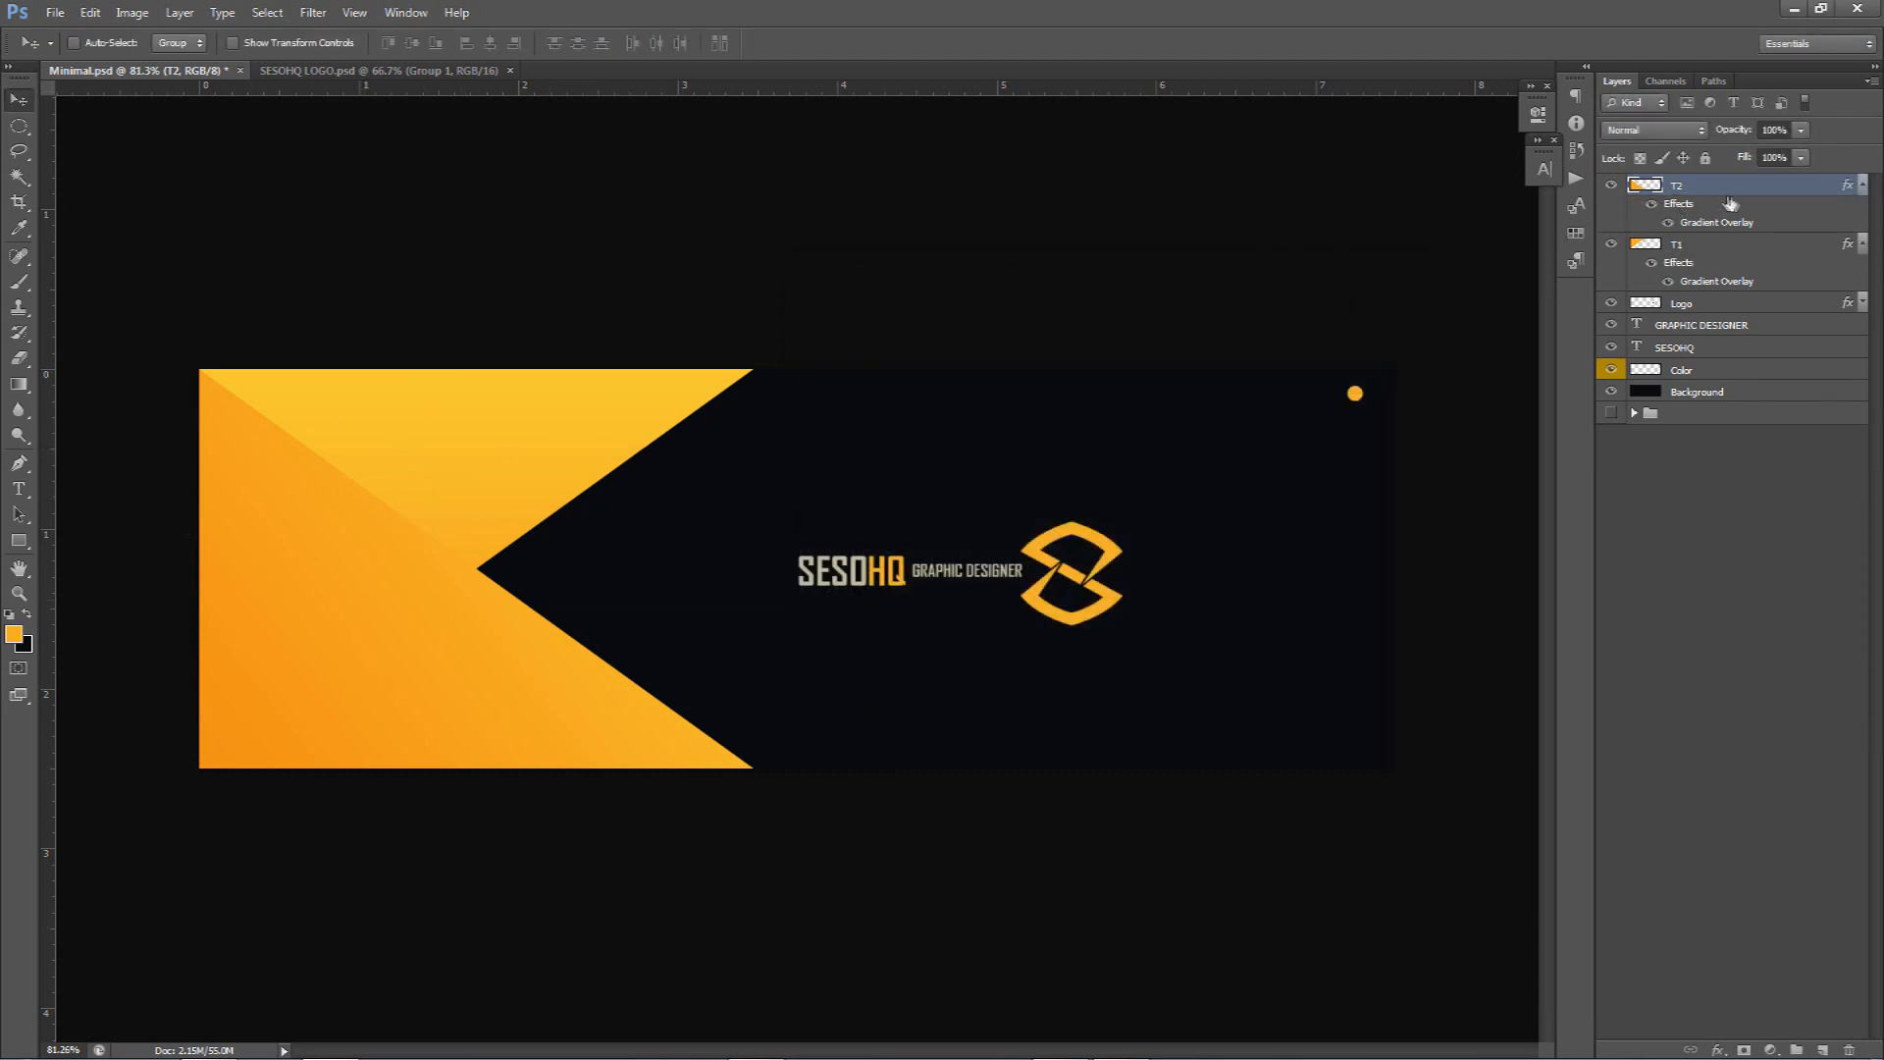
Rotate the T1 layer's Gradient Overlay so its shading runs from light on the left to darker on the right
{"action": "double_click", "coordinate": [1713, 282]}
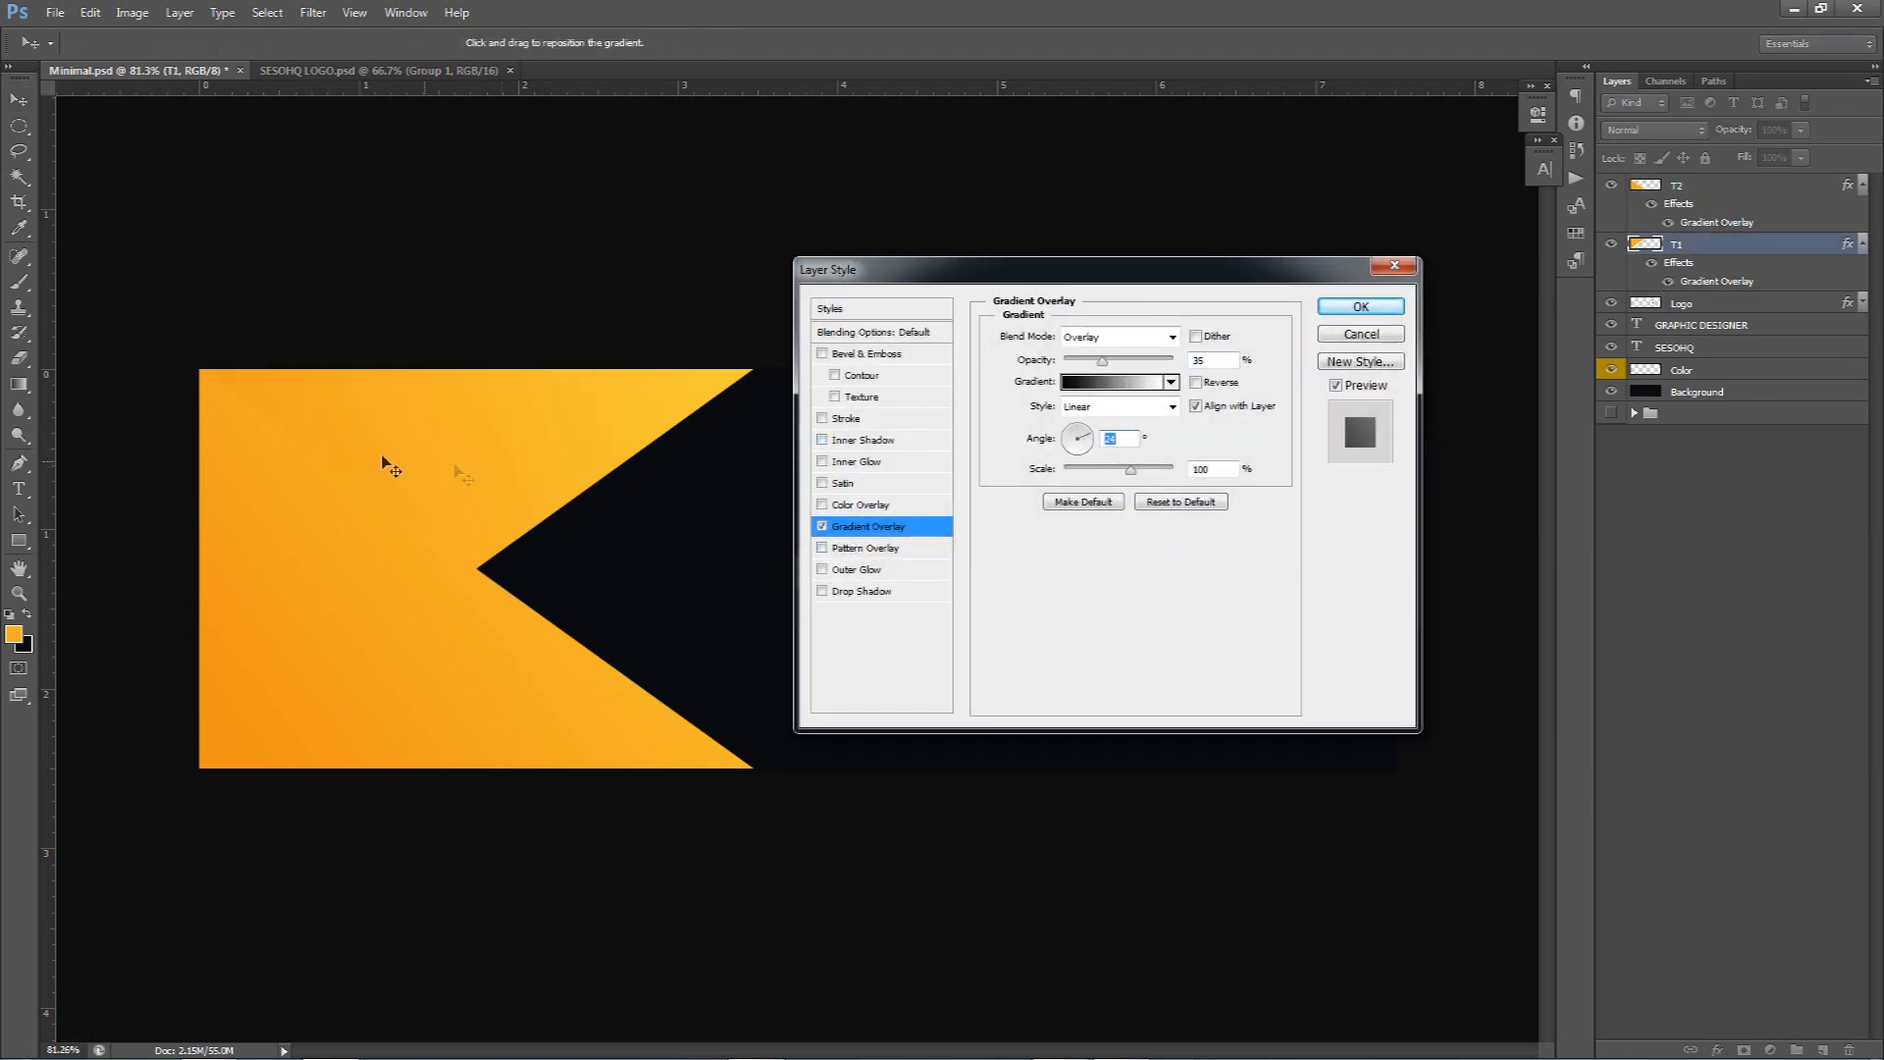
{"action": "left_click", "coordinate": [1071, 451]}
{"action": "left_click", "coordinate": [1071, 453]}
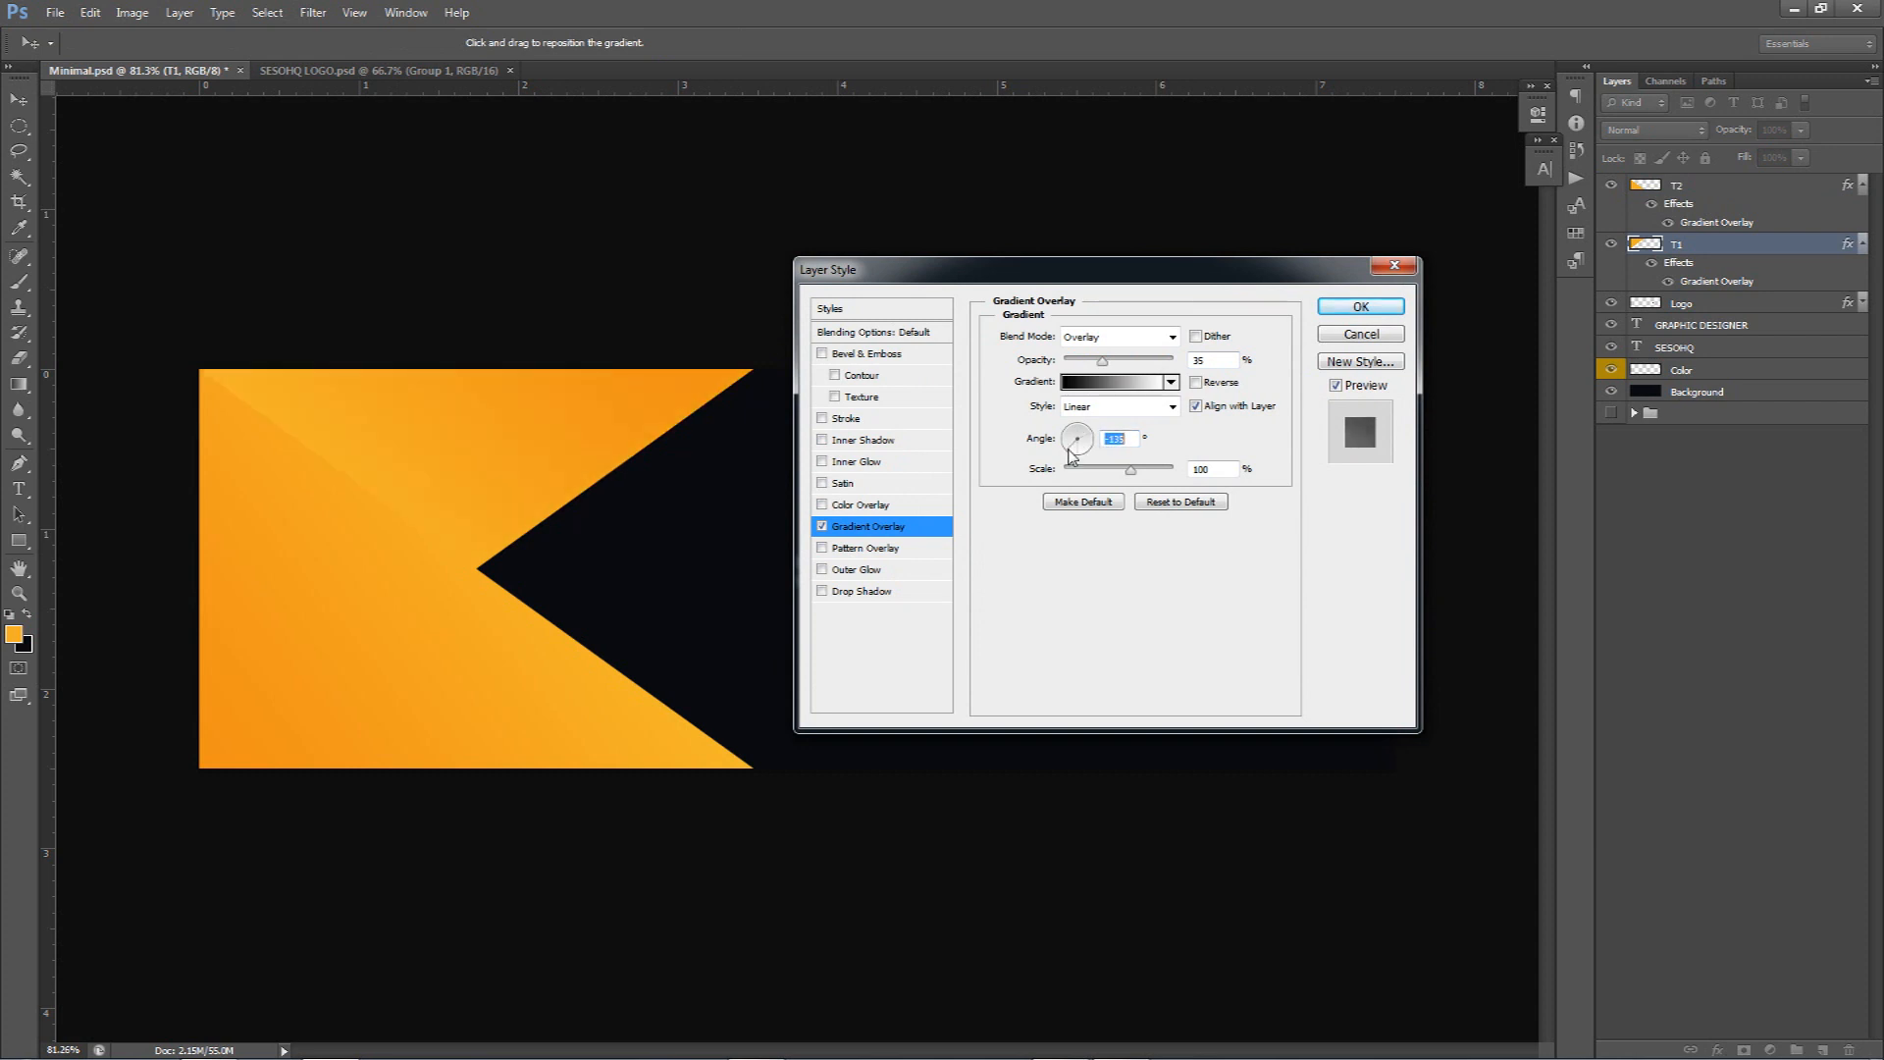
{"action": "left_click_drag", "start_coordinate": [1074, 455], "coordinate": [1073, 439]}
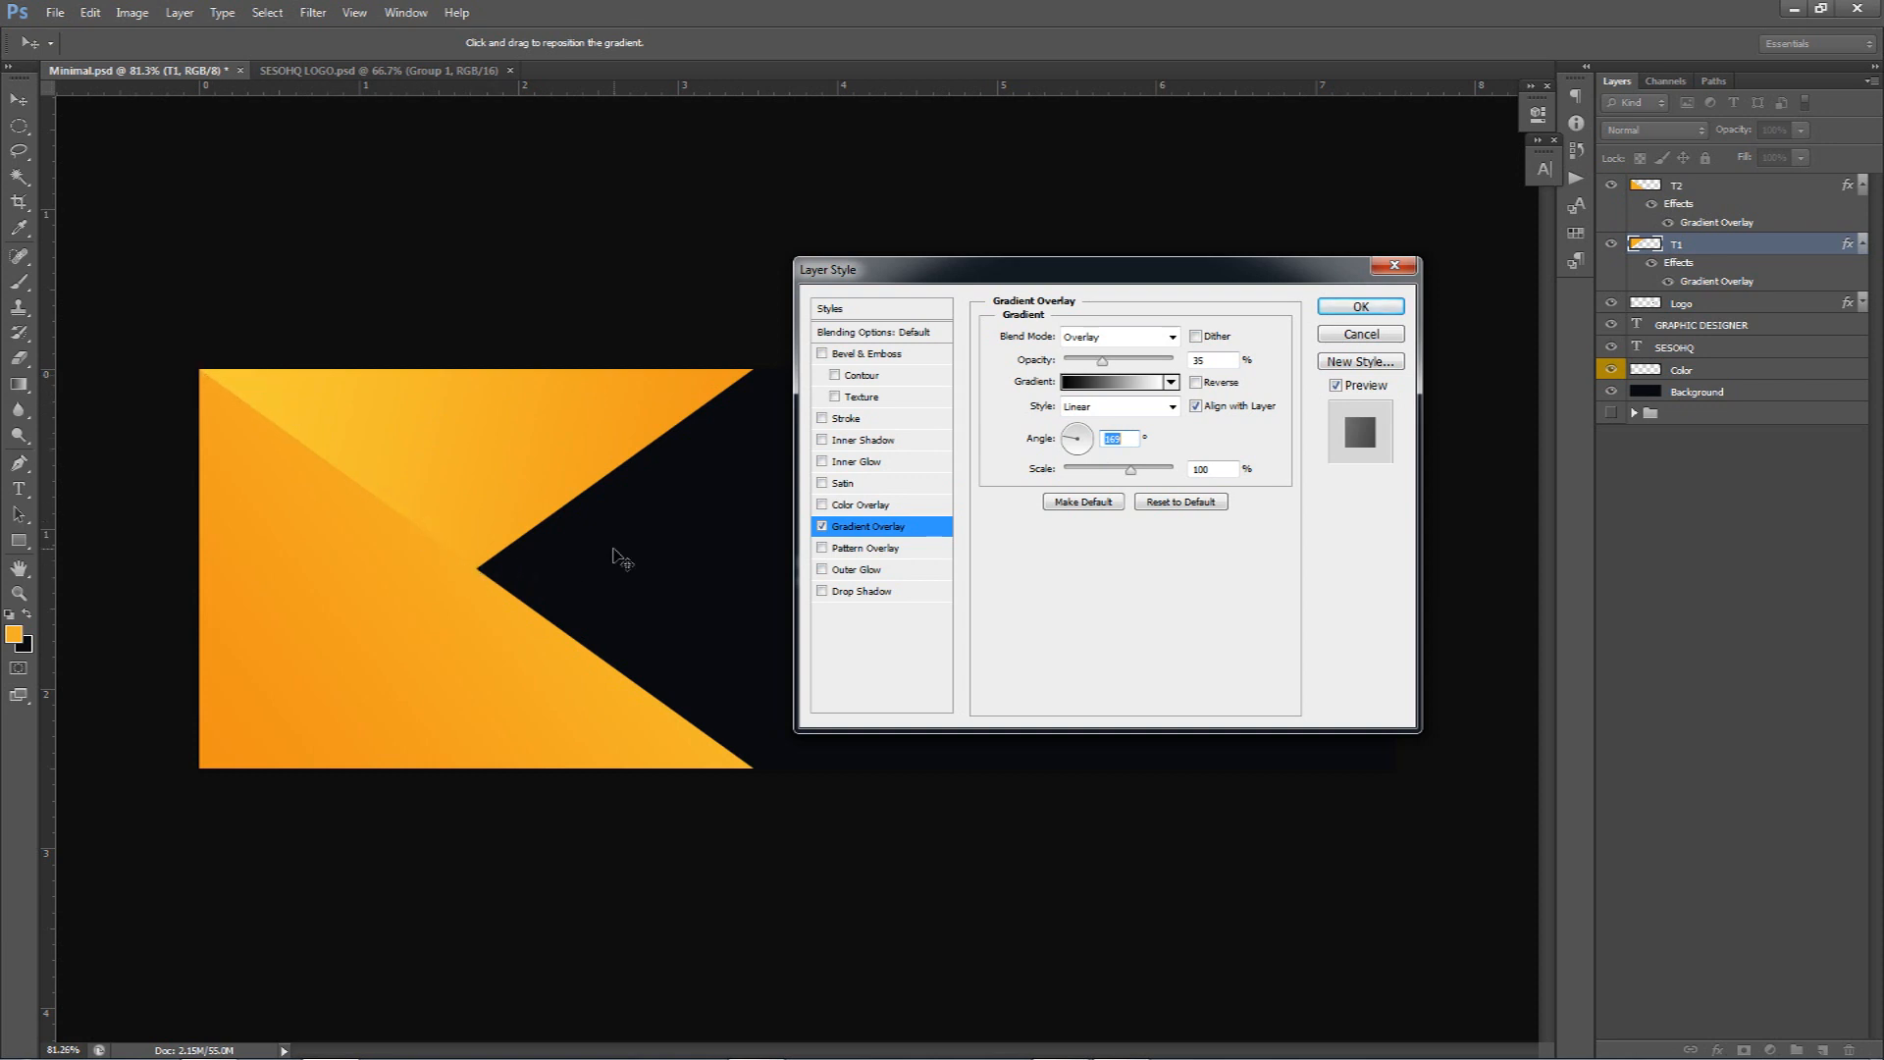
{"action": "left_click_drag", "start_coordinate": [1061, 442], "coordinate": [1069, 447]}
{"action": "left_click", "coordinate": [1360, 307]}
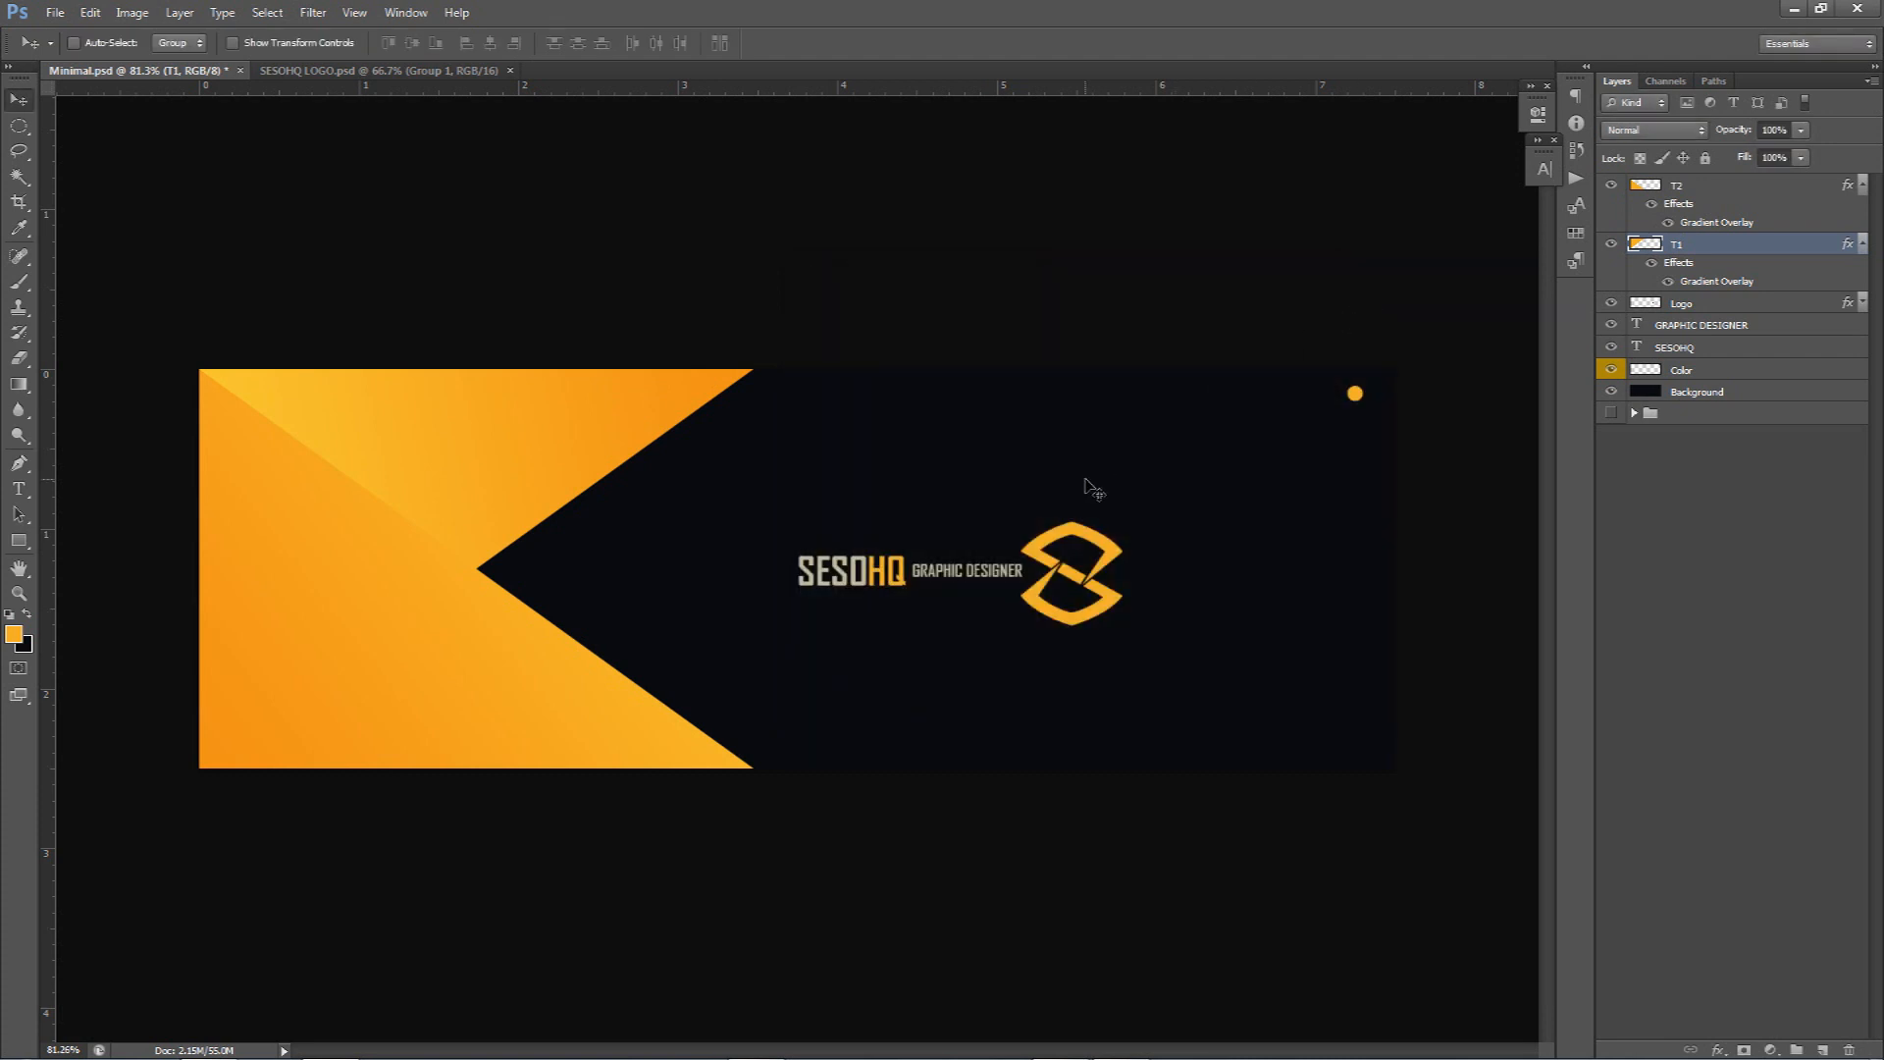
Collapse the effects of the T2 and T1 layers and add a new layer between T1 and Logo
{"action": "left_click", "coordinate": [1863, 185]}
{"action": "left_click", "coordinate": [1863, 206]}
{"action": "left_click", "coordinate": [1767, 228]}
{"action": "left_click", "coordinate": [1822, 1050]}
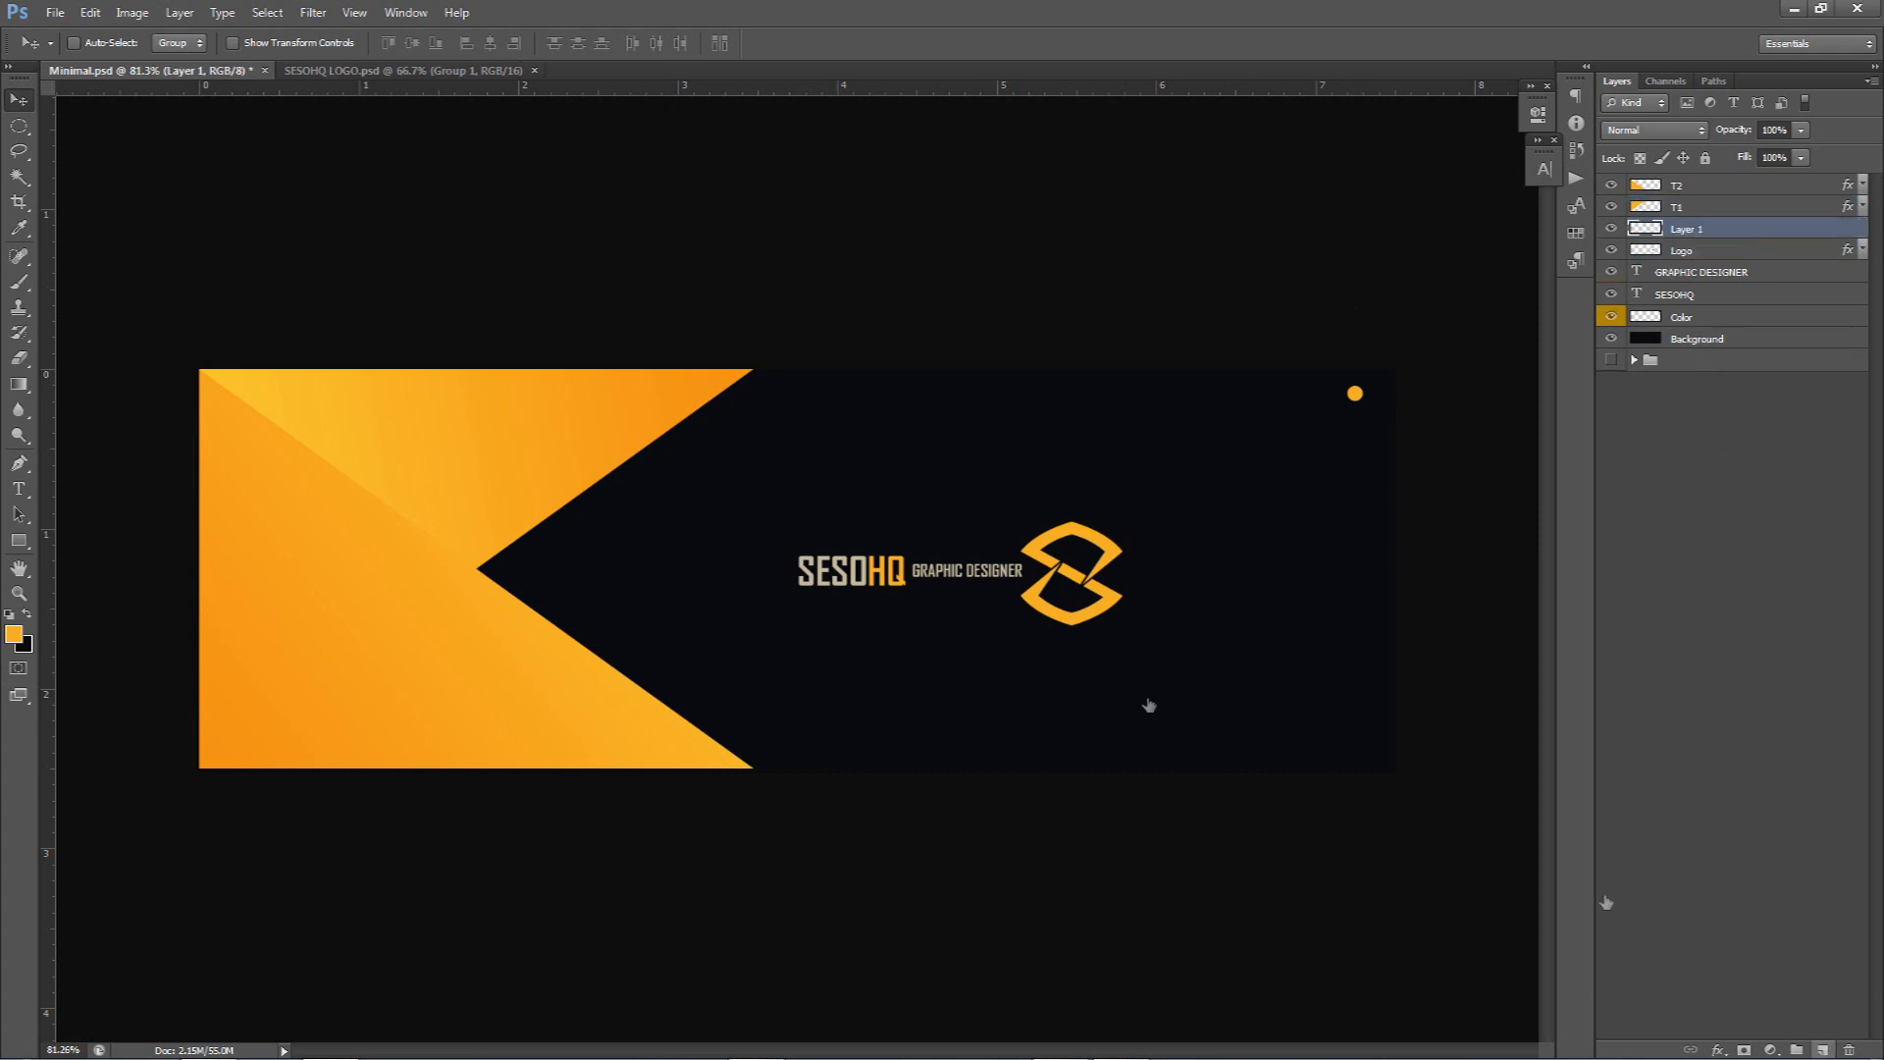
Show the guides and place a new vertical guide at about 3.02 cm, crossing both orange triangles' slanted edges
{"action": "key", "text": "ctrl+semicolon"}
{"action": "key", "text": "p"}
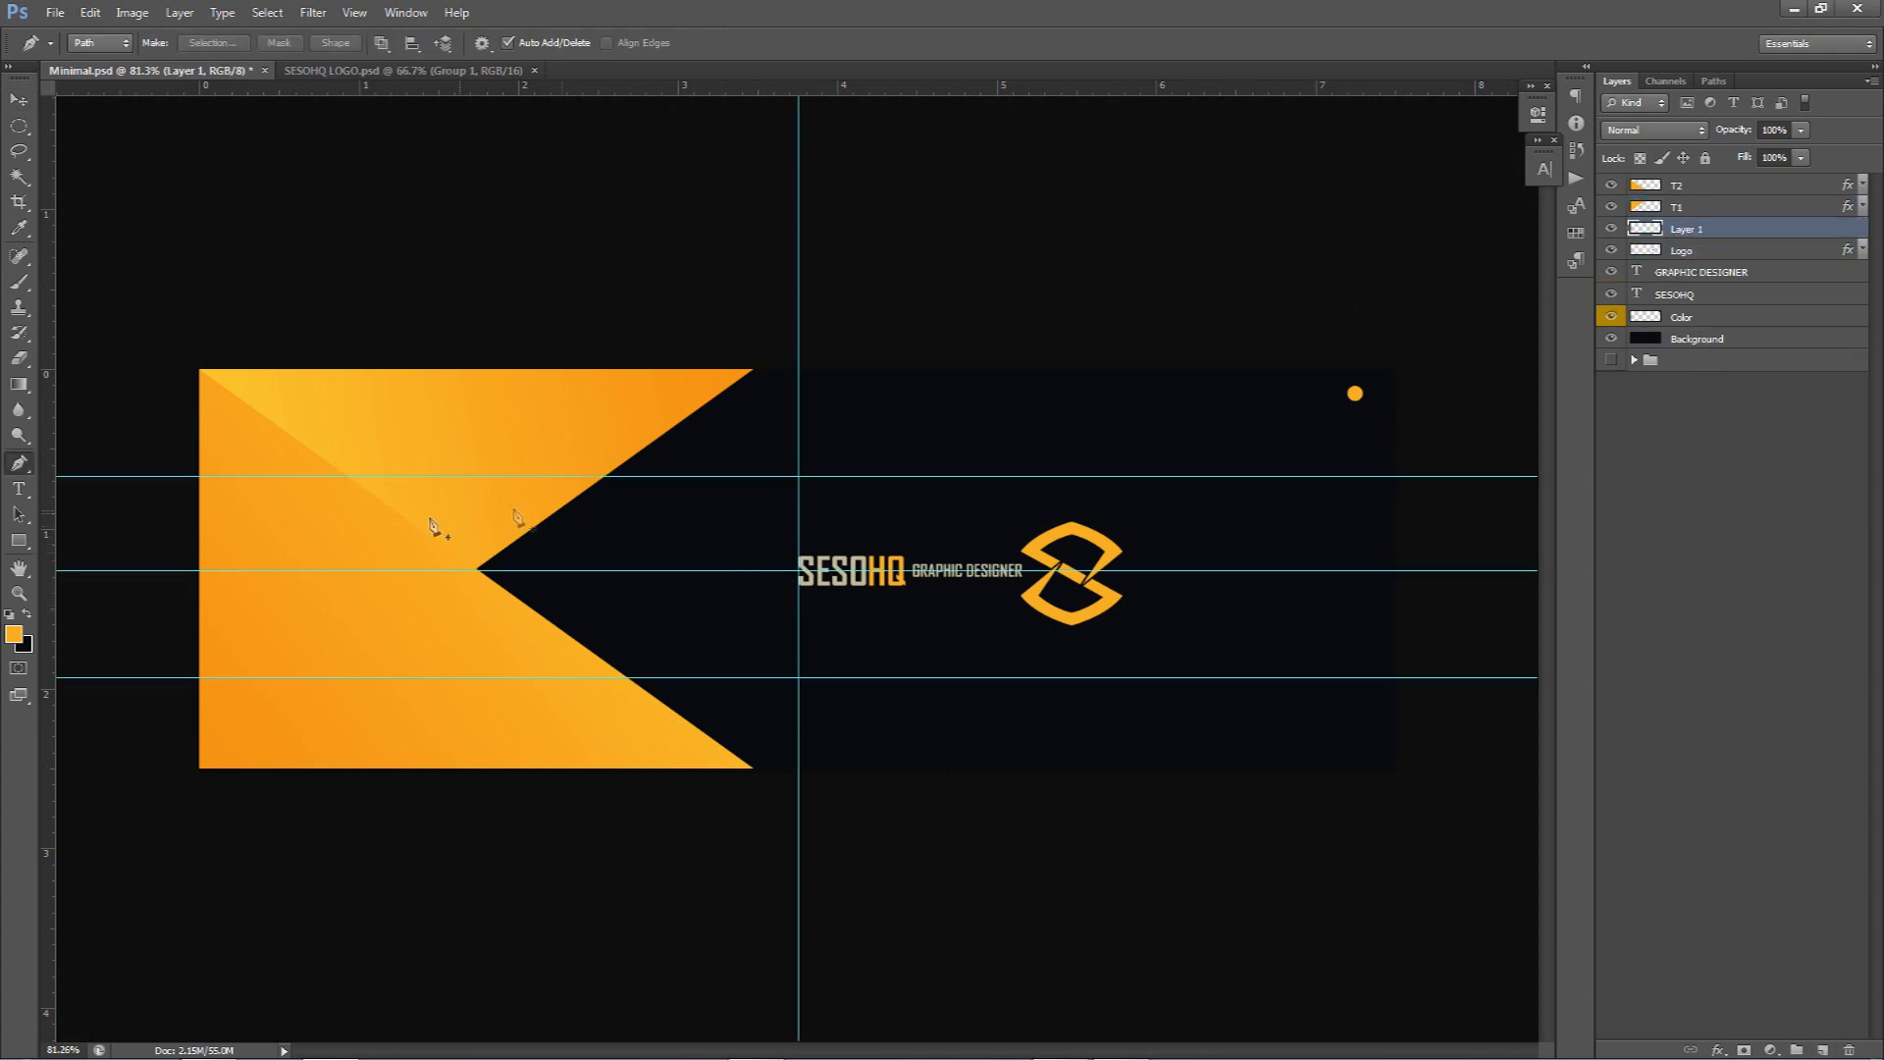
{"action": "scroll", "coordinate": [336, 569], "scroll_direction": "up", "scroll_amount": 3}
{"action": "left_click_drag", "start_coordinate": [49, 507], "coordinate": [822, 458]}
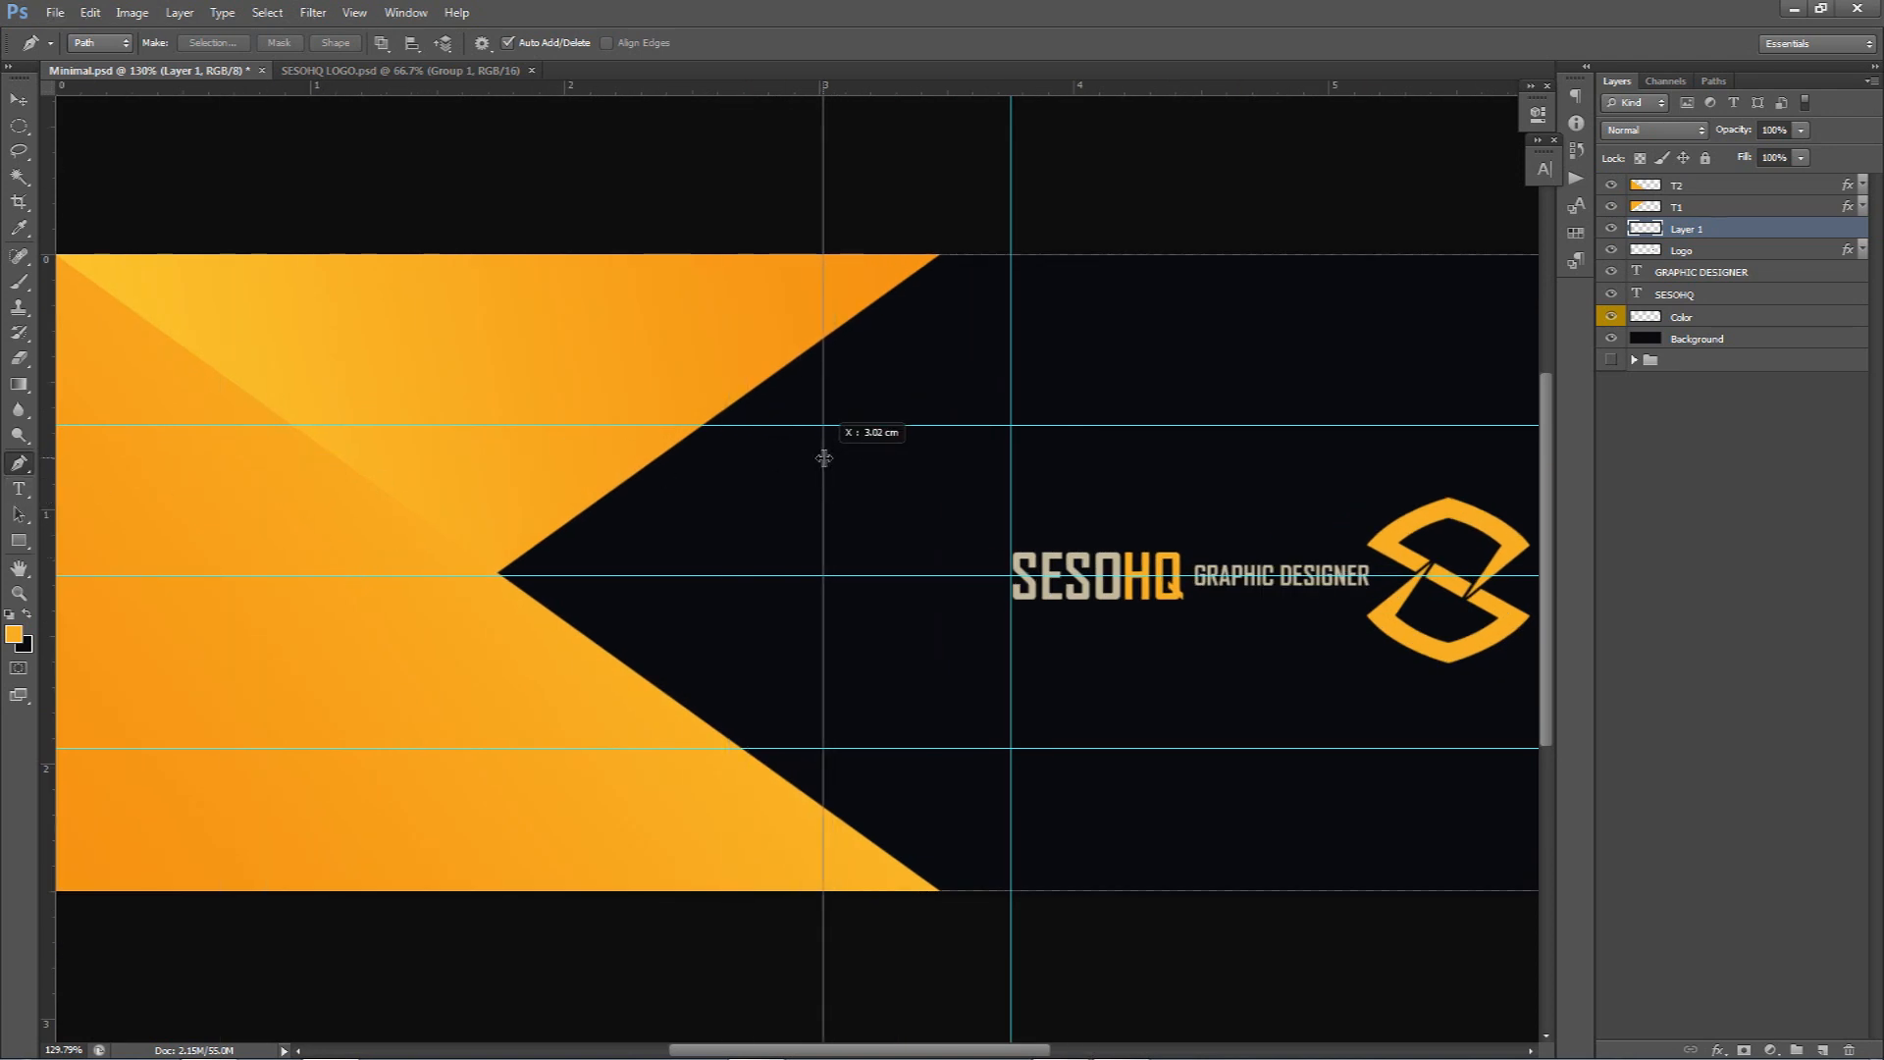
{"action": "mouse_move", "coordinate": [824, 458]}
{"action": "left_mouse_down"}
{"action": "mouse_move", "coordinate": [846, 456]}
{"action": "mouse_move", "coordinate": [827, 456]}
{"action": "left_mouse_up"}
Start a Pen tool path where the new guide meets the upper triangle's edge and continue it to the triangles' inner tip
{"action": "scroll", "coordinate": [818, 326], "scroll_direction": "up", "scroll_amount": 5}
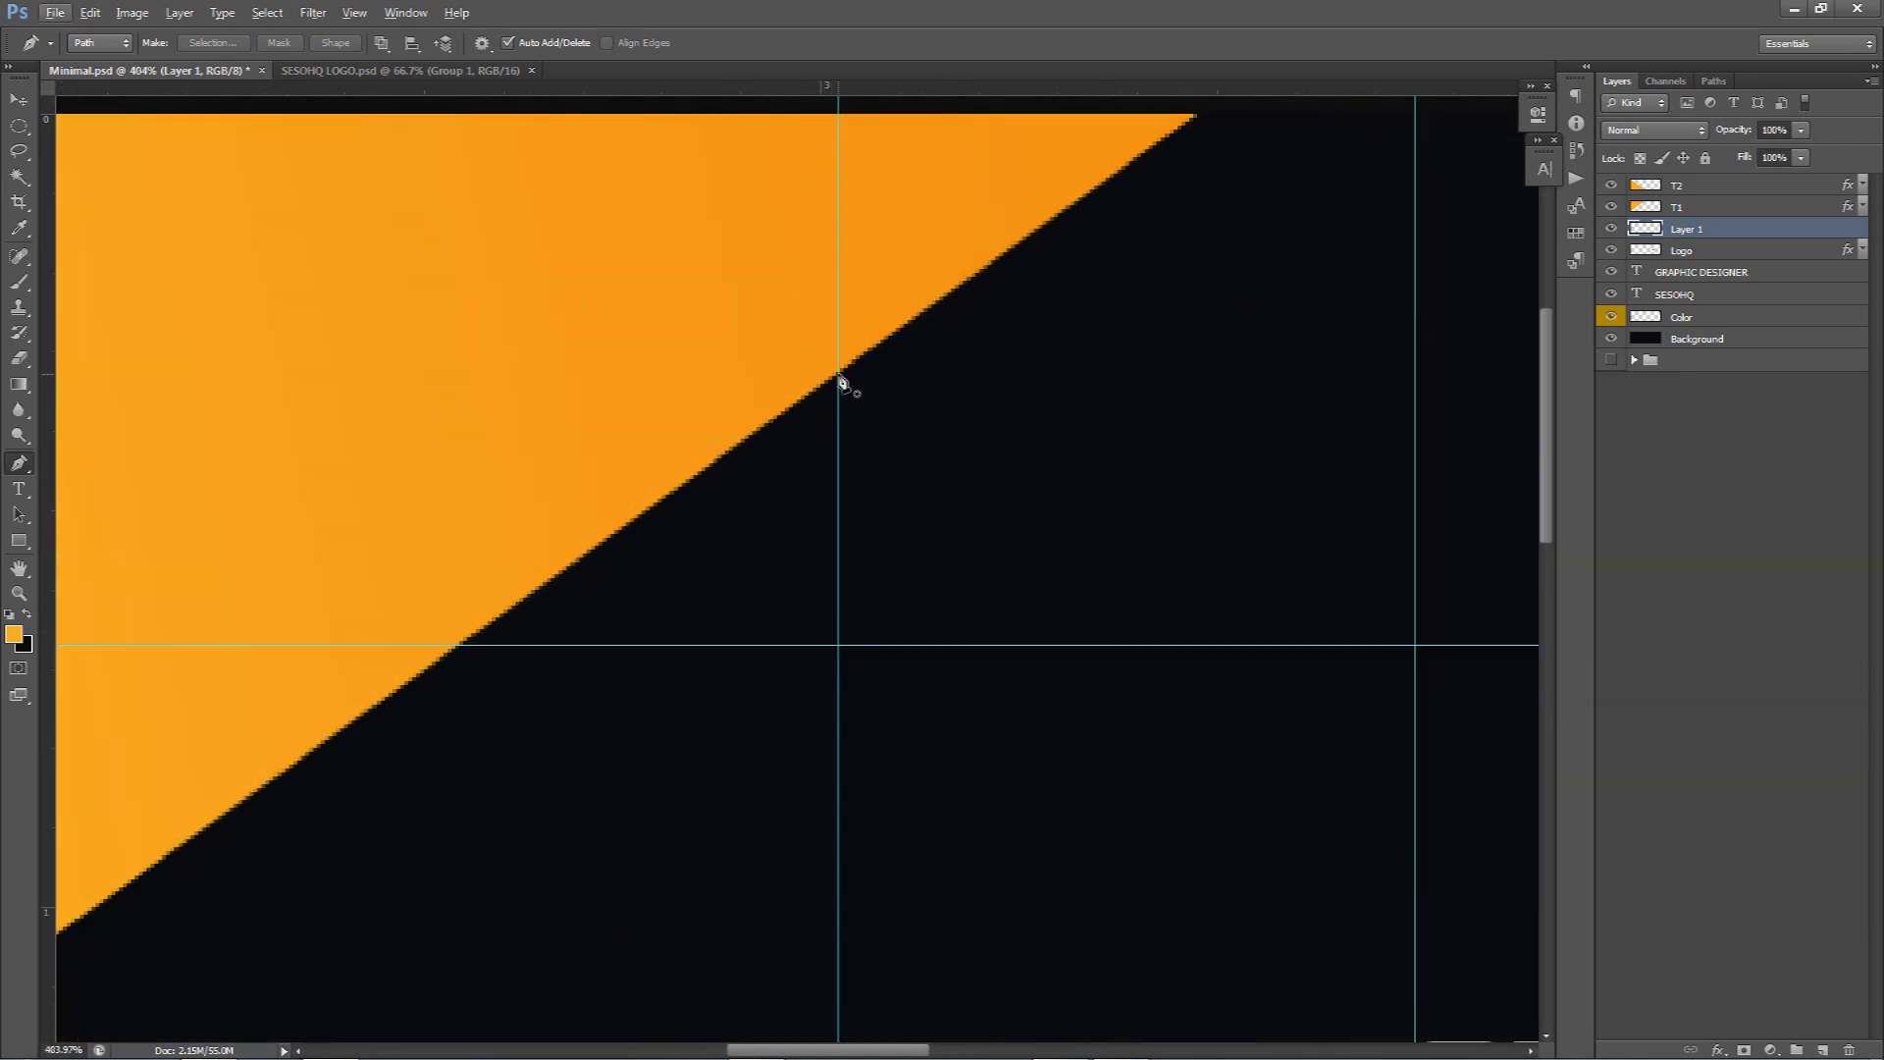
{"action": "left_click", "coordinate": [838, 373]}
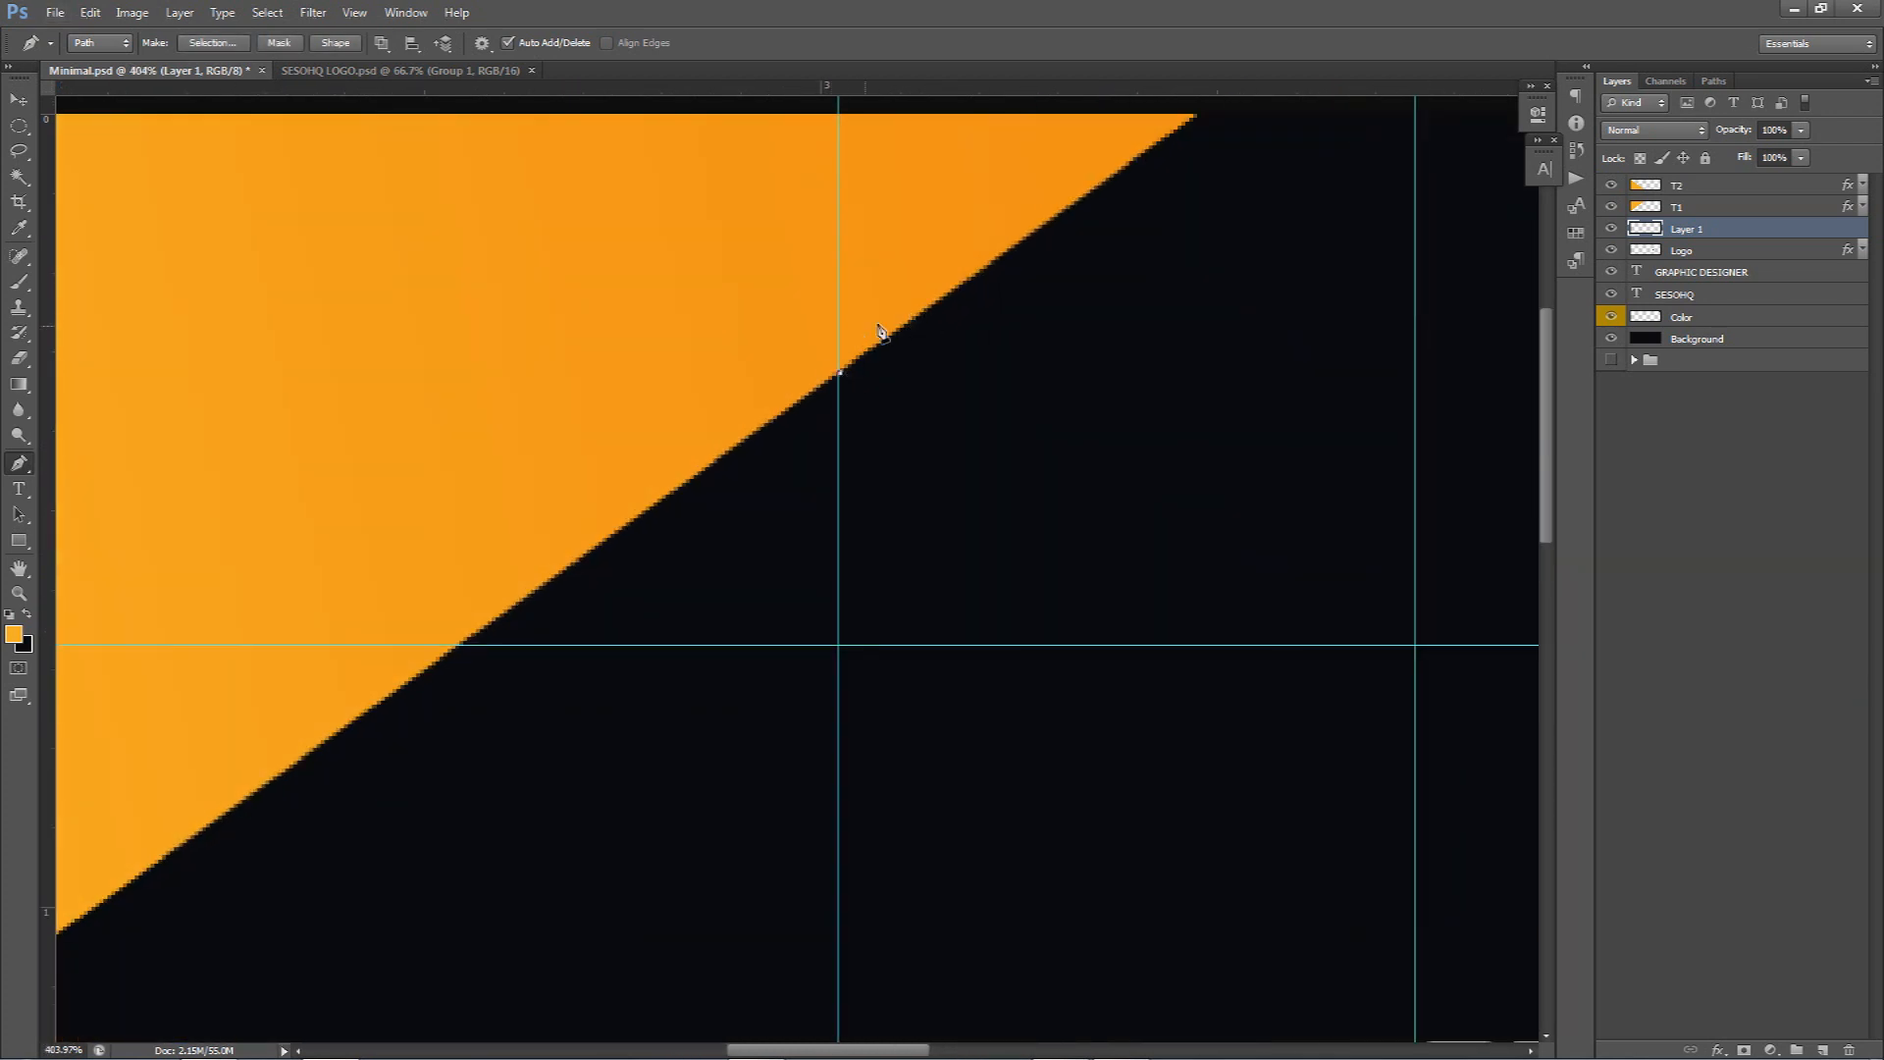
{"action": "key", "text": "ctrl+z"}
{"action": "left_click", "coordinate": [840, 371]}
{"action": "left_click_drag", "start_coordinate": [703, 643], "coordinate": [871, 428]}
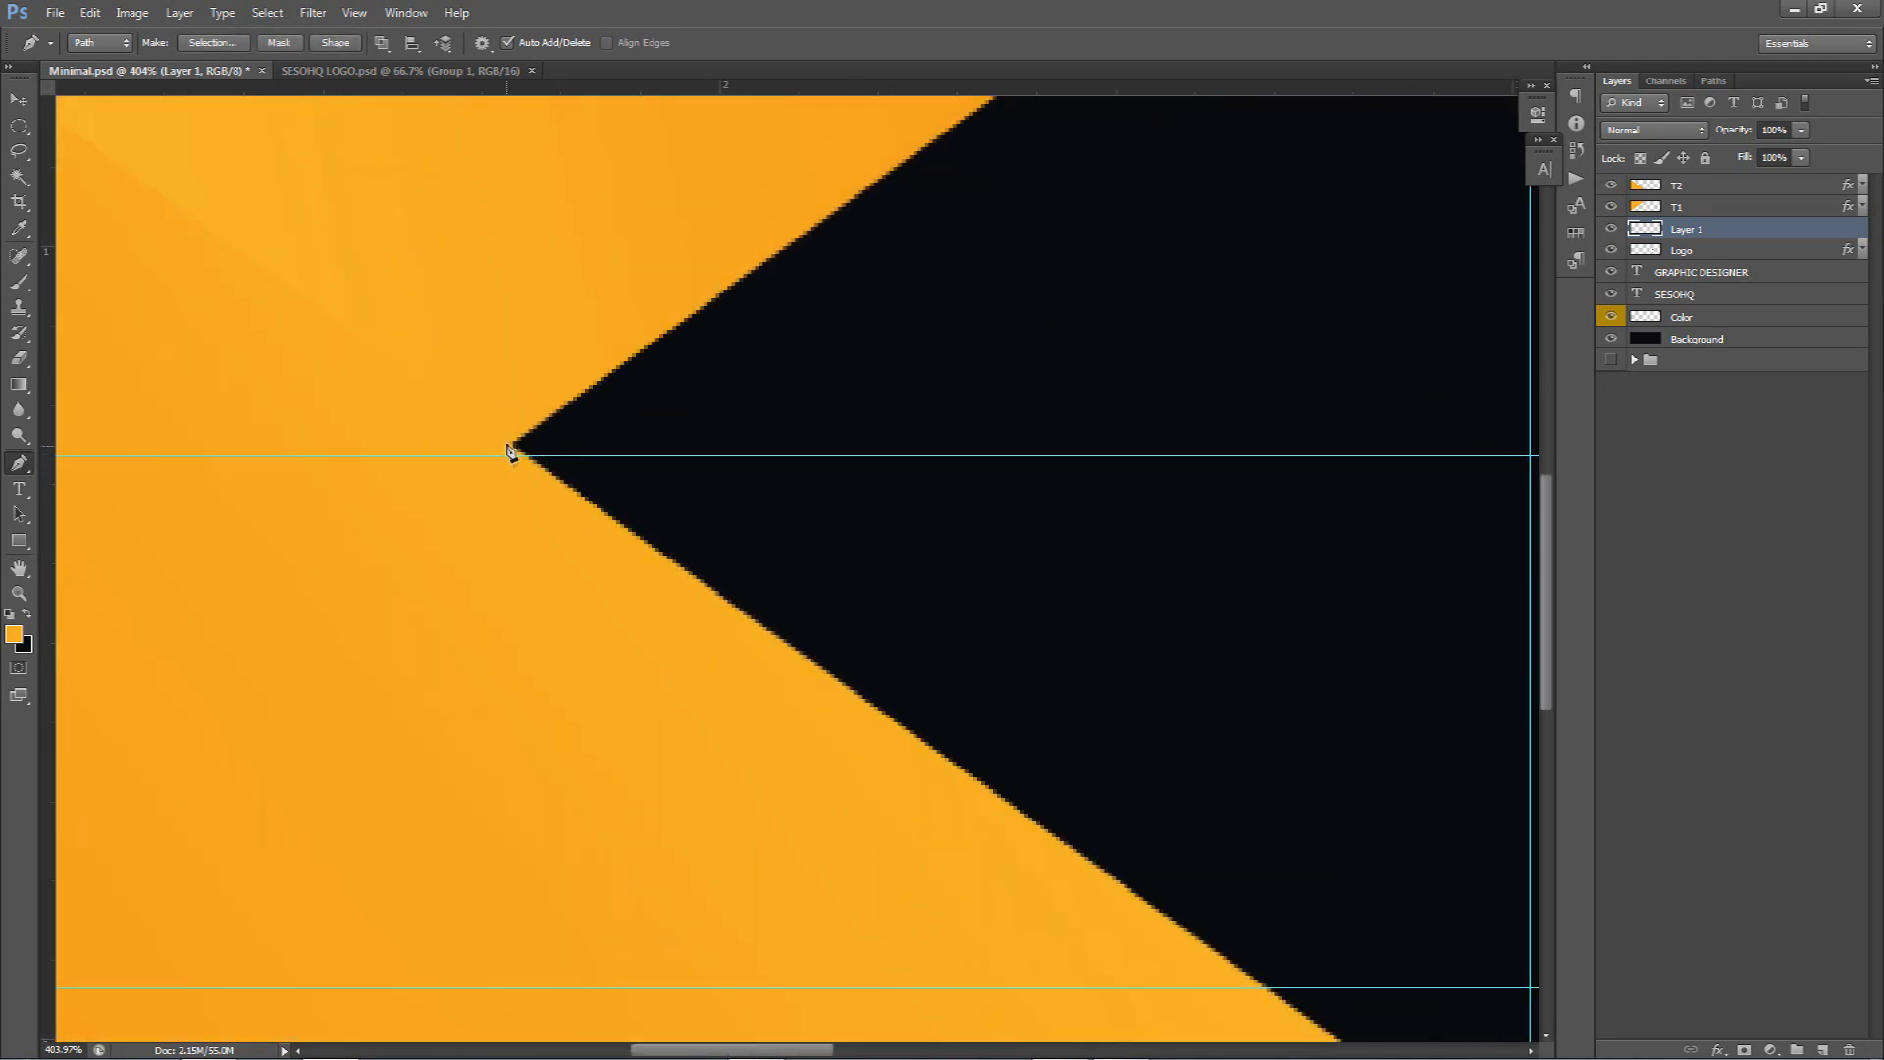
{"action": "left_click", "coordinate": [482, 456]}
{"action": "key", "text": "alt"}
{"action": "scroll", "coordinate": [601, 462], "scroll_direction": "down", "scroll_amount": 5}
{"action": "scroll", "coordinate": [720, 493], "scroll_direction": "down", "scroll_amount": 1}
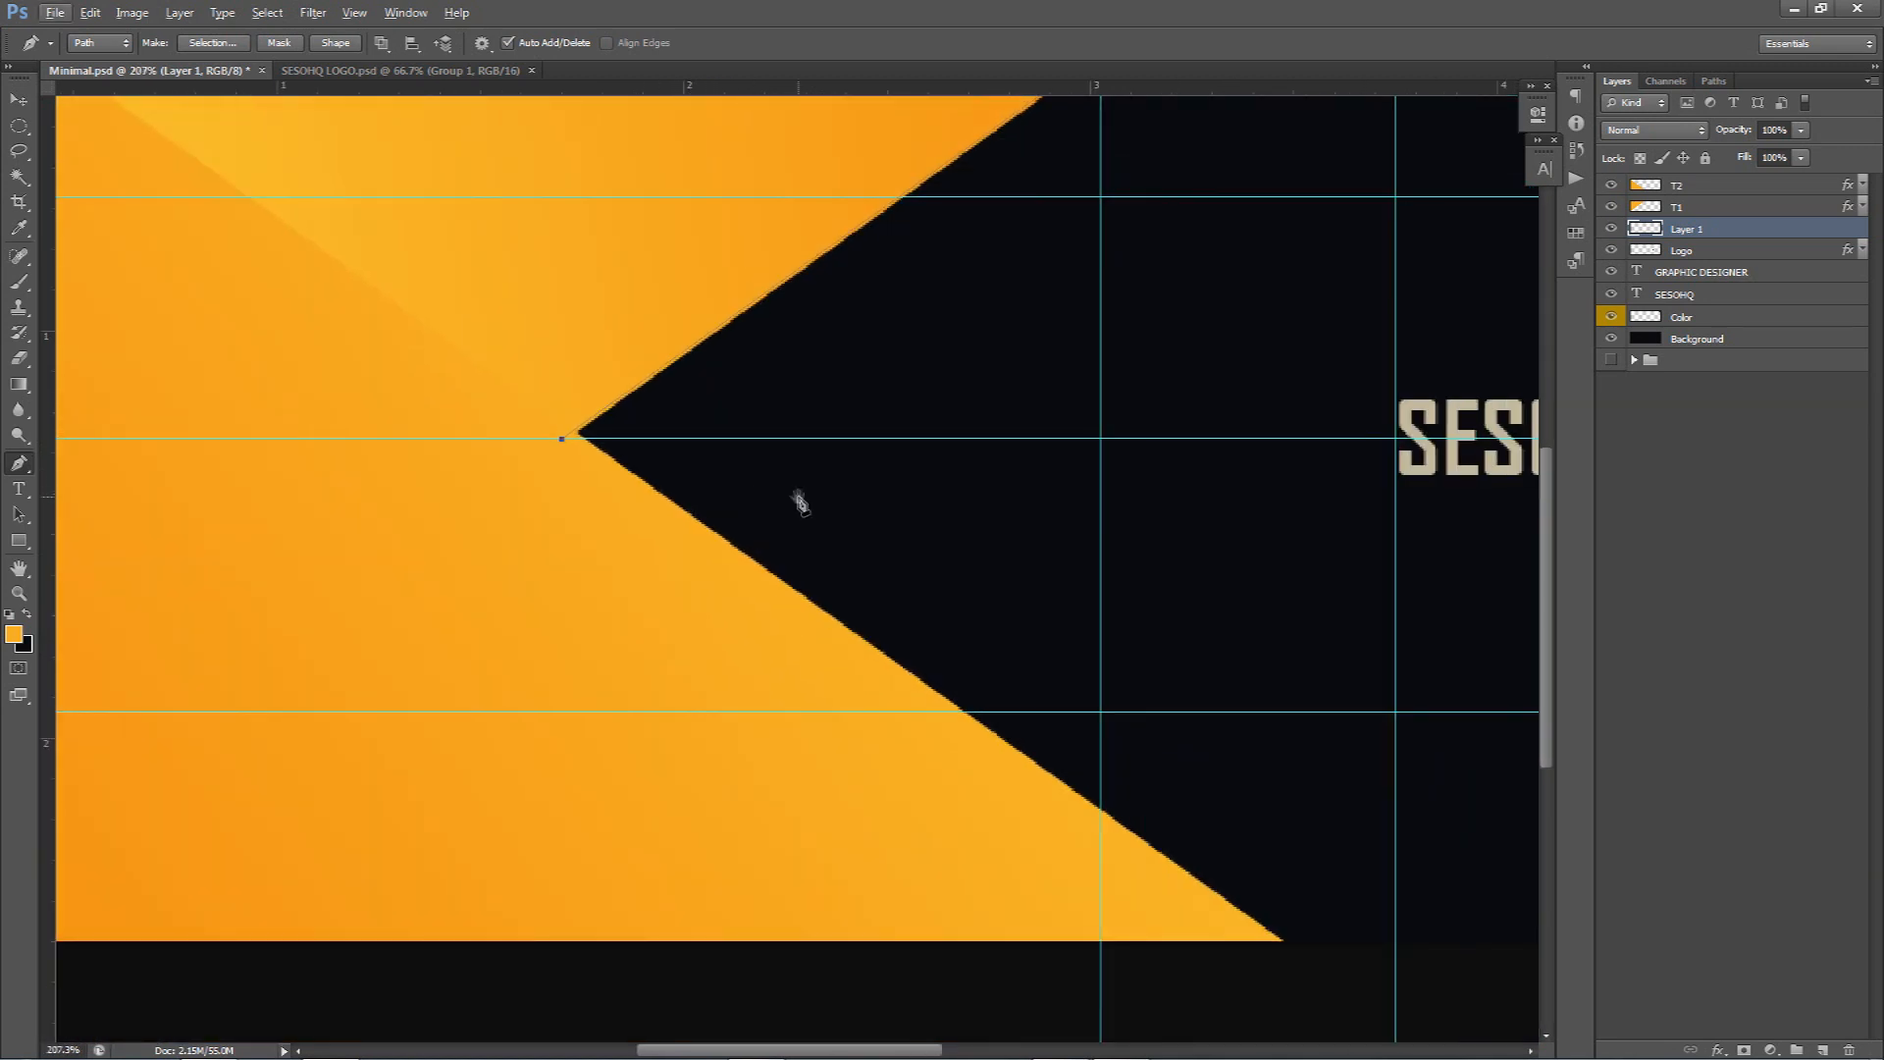
{"action": "scroll", "coordinate": [665, 564], "scroll_direction": "down", "scroll_amount": 1}
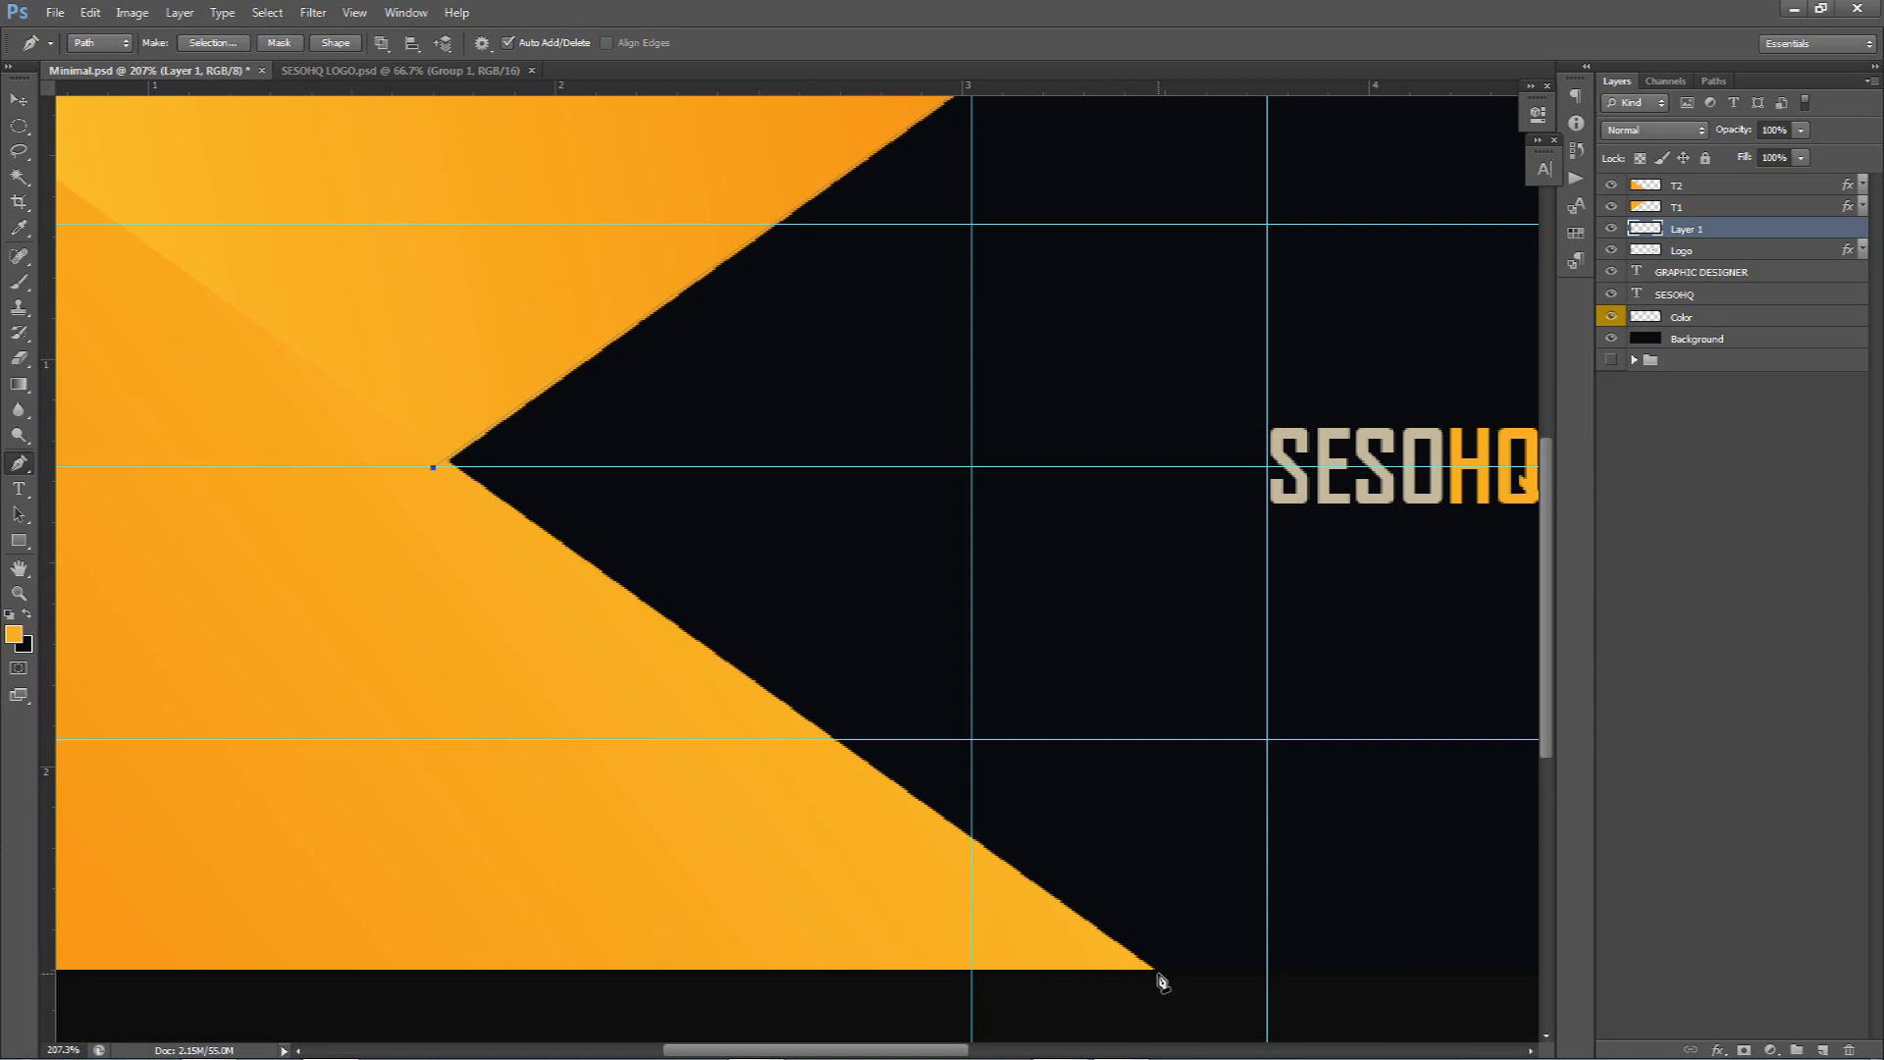
Complete the thin chevron path through the lower edge's guide crossing and a point just right of the tip, closing it at the start
{"action": "left_click", "coordinate": [972, 836]}
{"action": "left_click_drag", "start_coordinate": [444, 482], "coordinate": [446, 484]}
{"action": "key", "text": "Escape"}
{"action": "left_click", "coordinate": [516, 468]}
{"action": "left_click", "coordinate": [972, 837]}
{"action": "left_click_drag", "start_coordinate": [933, 148], "coordinate": [903, 286]}
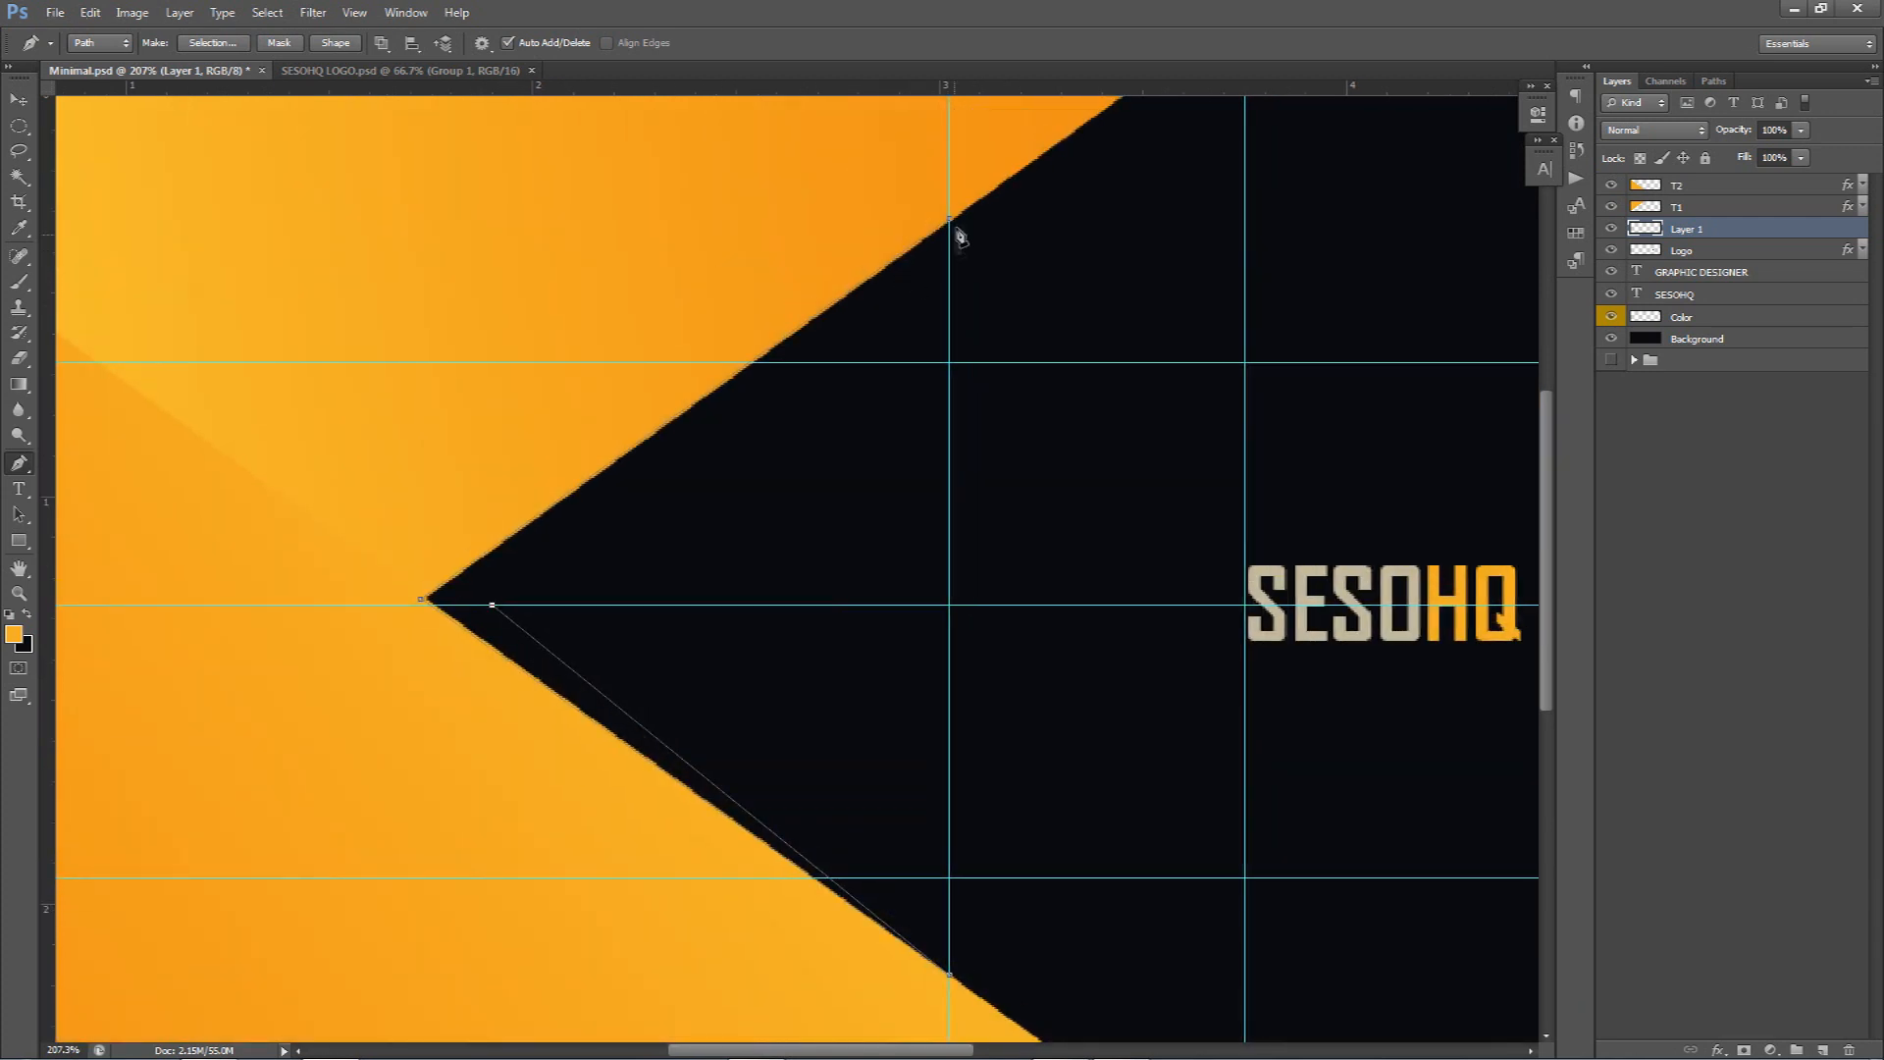
{"action": "left_click", "coordinate": [949, 217]}
Fill the chevron path with the light grey colour #e7e7e7 at 100% opacity
{"action": "scroll", "coordinate": [565, 599], "scroll_direction": "down", "scroll_amount": 5}
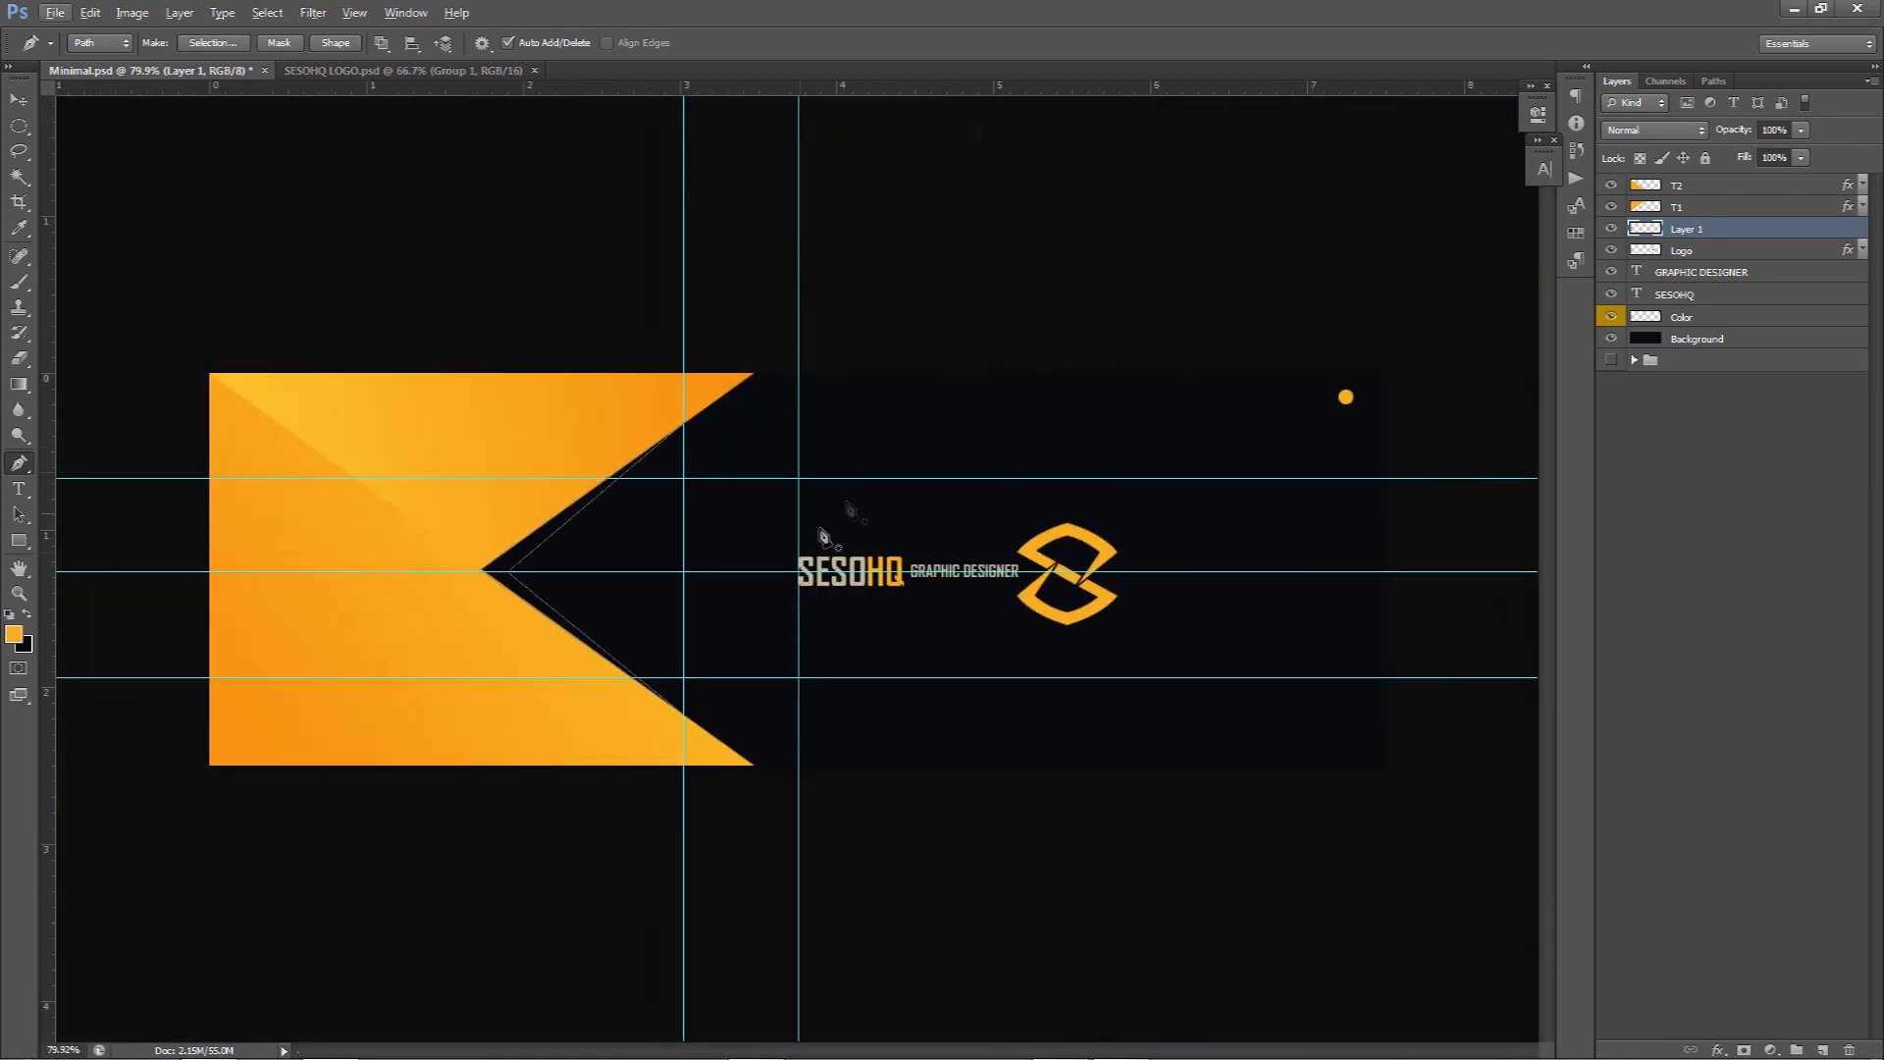
{"action": "right_click", "coordinate": [773, 520]}
{"action": "left_click", "coordinate": [861, 628]}
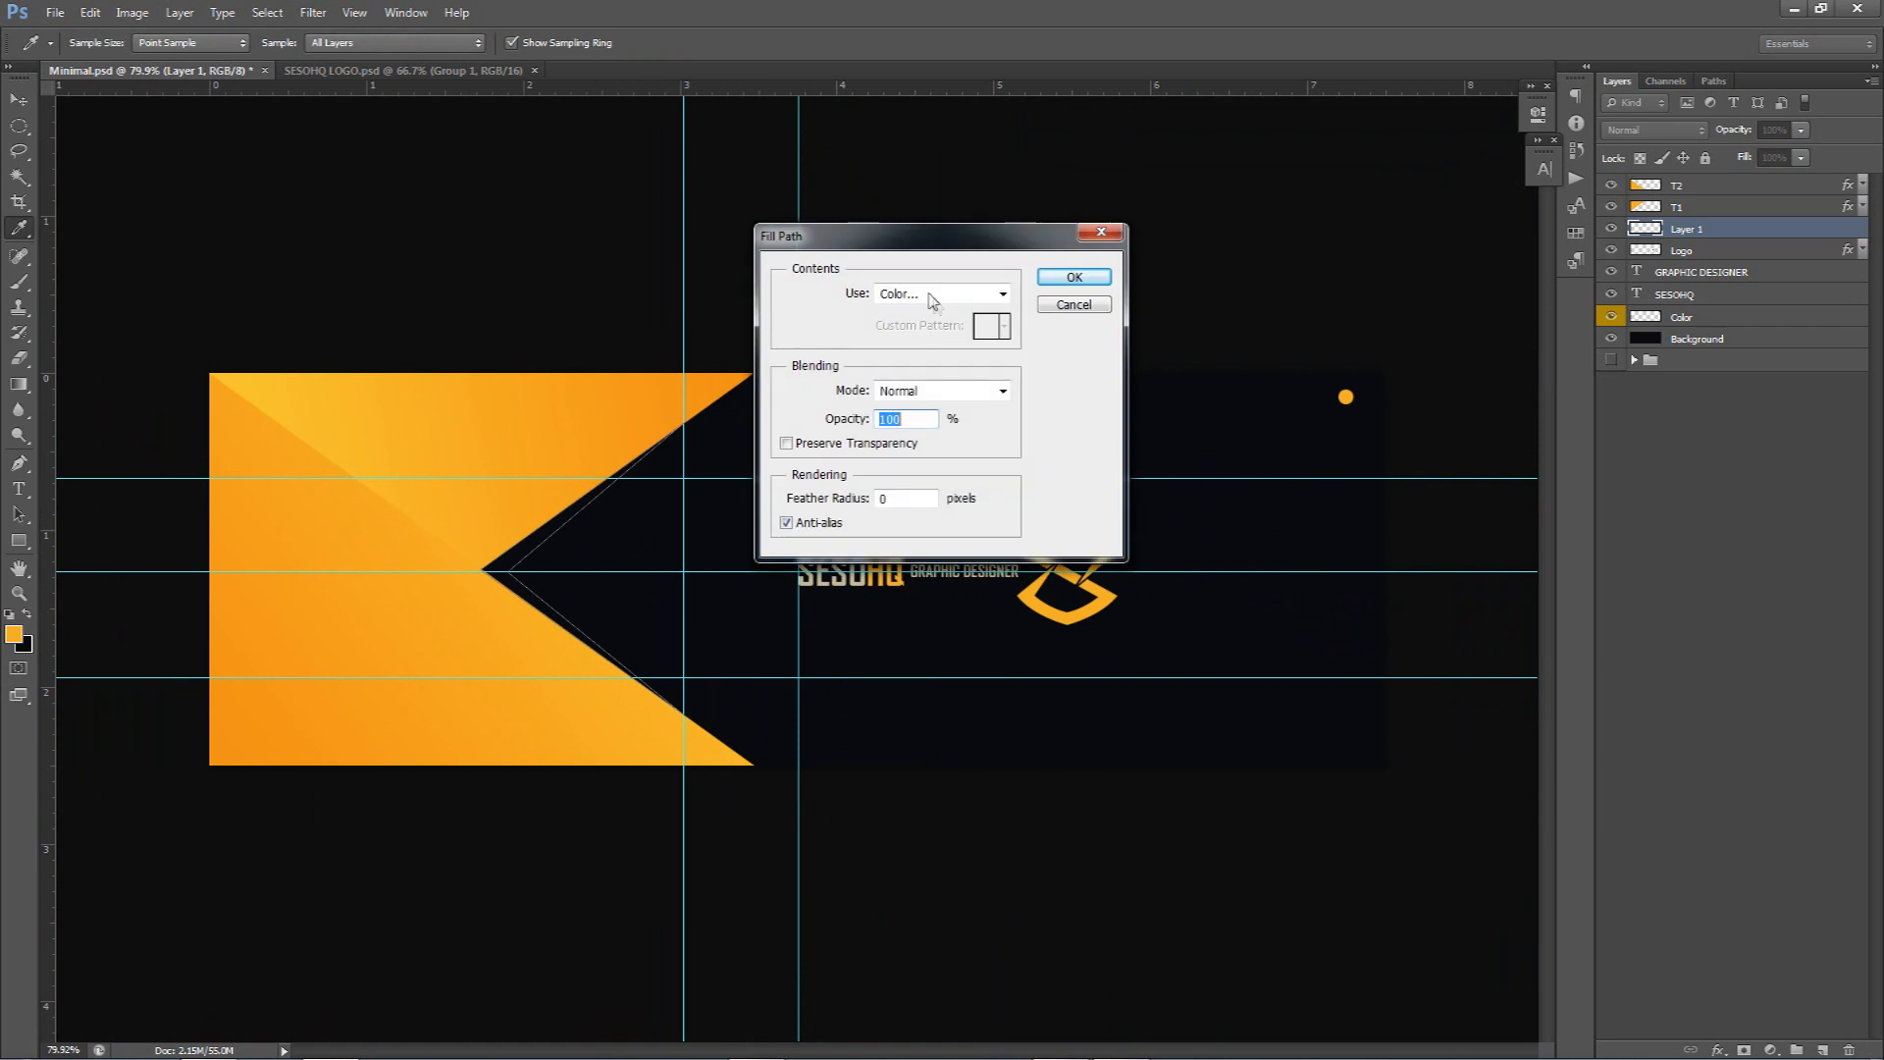
{"action": "left_click", "coordinate": [932, 294]}
{"action": "left_click", "coordinate": [932, 353]}
{"action": "left_click", "coordinate": [547, 404]}
{"action": "left_click_drag", "start_coordinate": [644, 334], "coordinate": [1100, 296]}
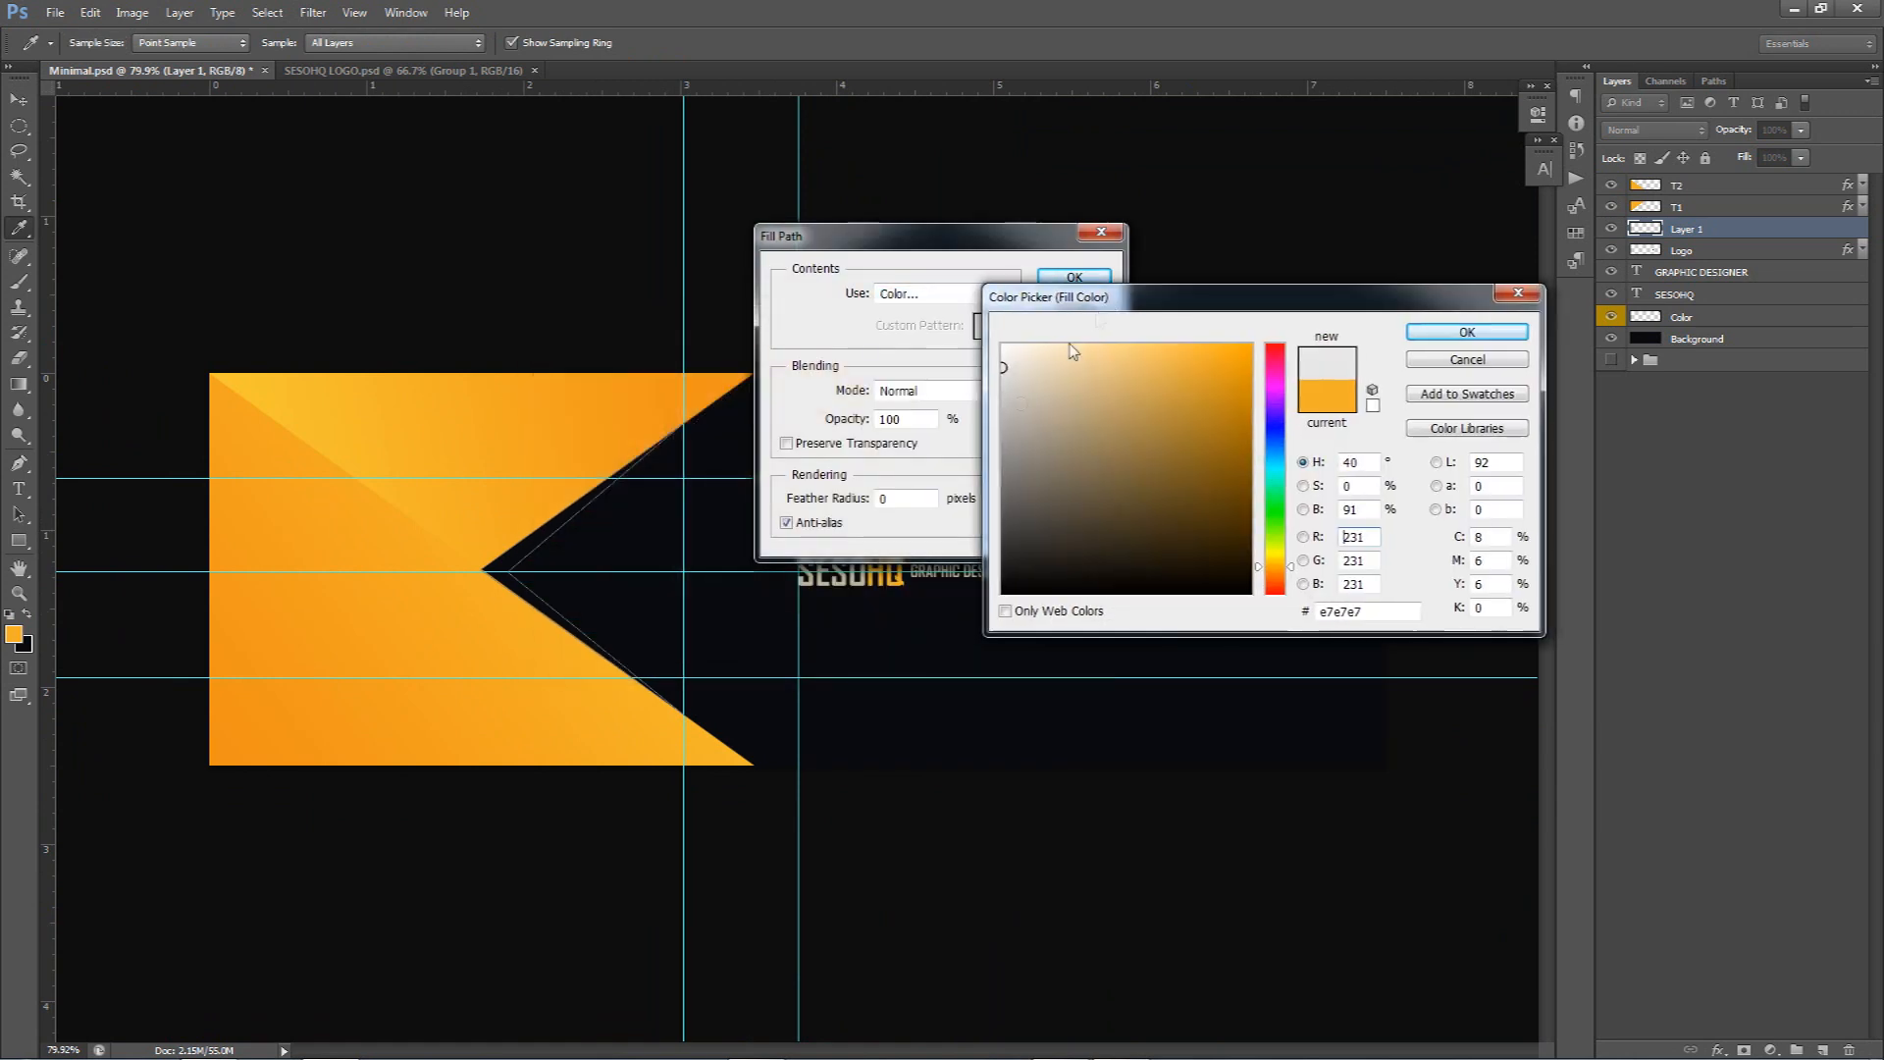
{"action": "left_click_drag", "start_coordinate": [1246, 299], "coordinate": [927, 332]}
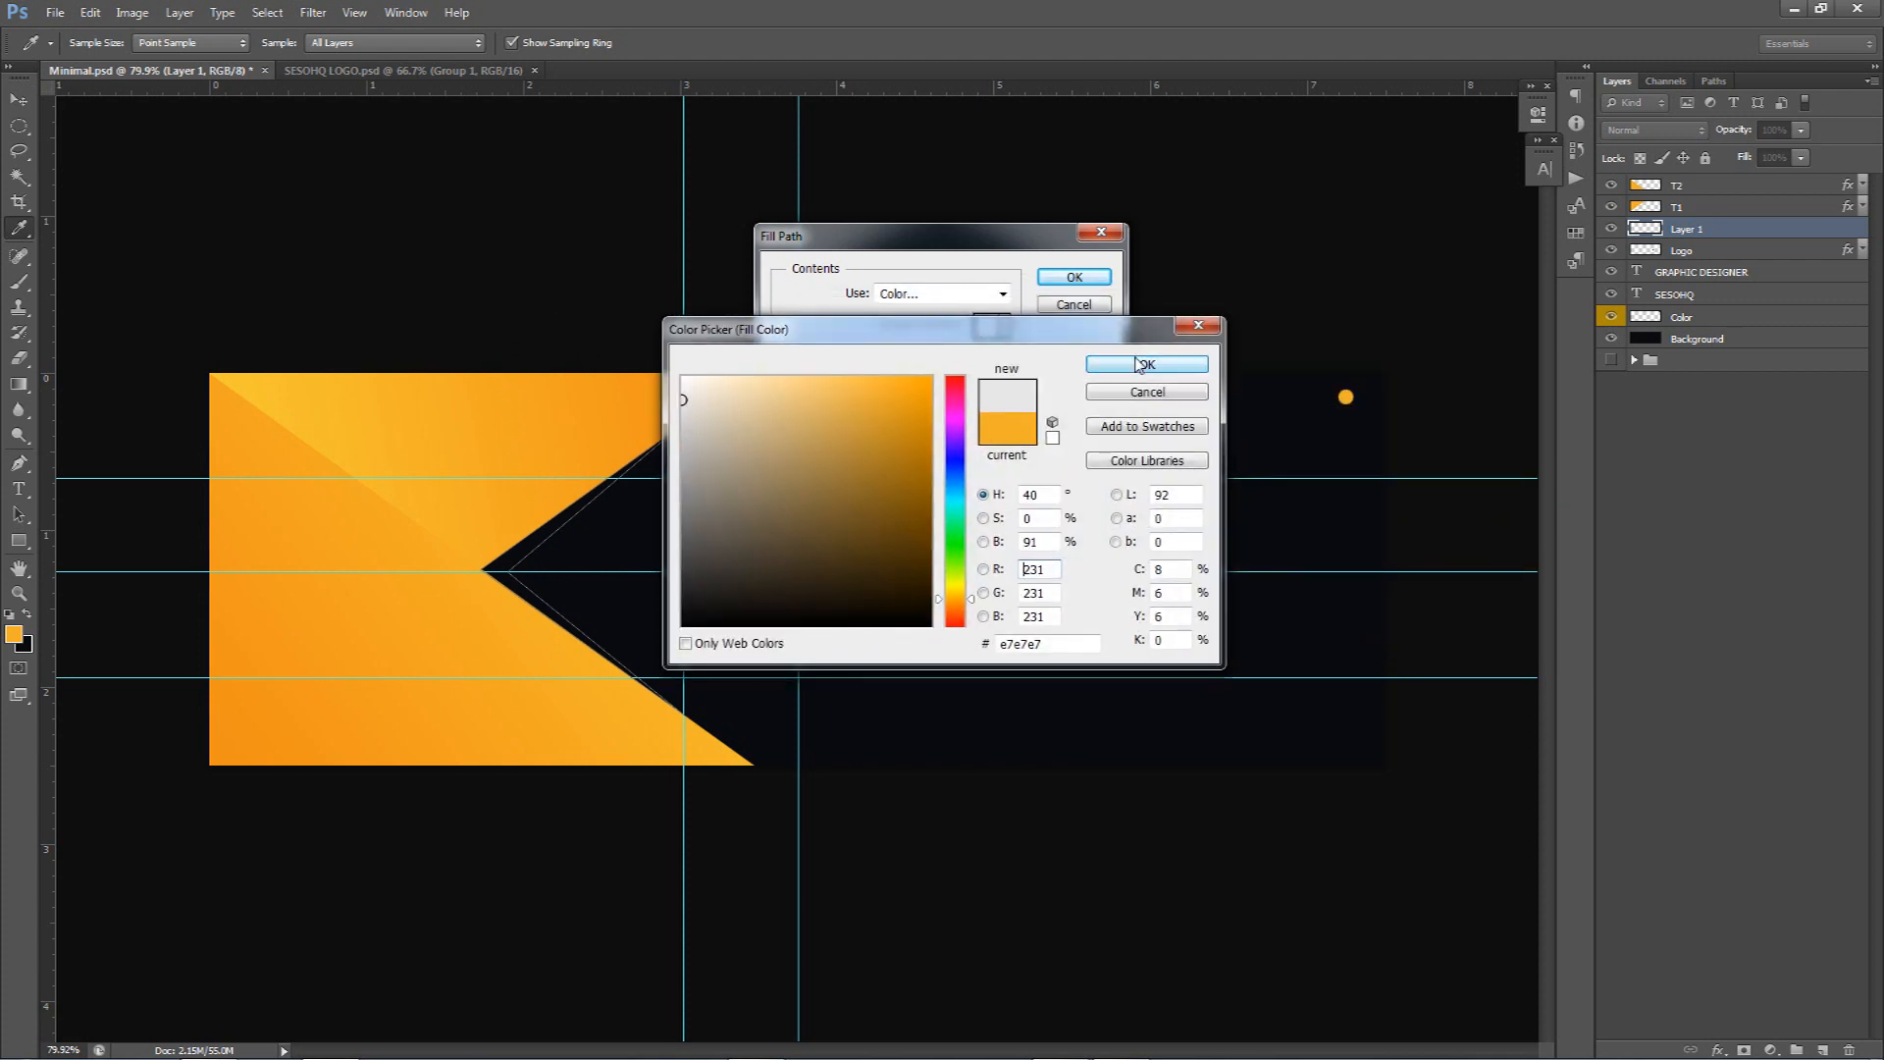
{"action": "left_click", "coordinate": [1138, 365]}
{"action": "left_click", "coordinate": [1075, 277]}
Delete the chevron's path and hide the guides
{"action": "right_click", "coordinate": [920, 428]}
{"action": "left_click", "coordinate": [967, 463]}
{"action": "key", "text": "ctrl+semicolon"}
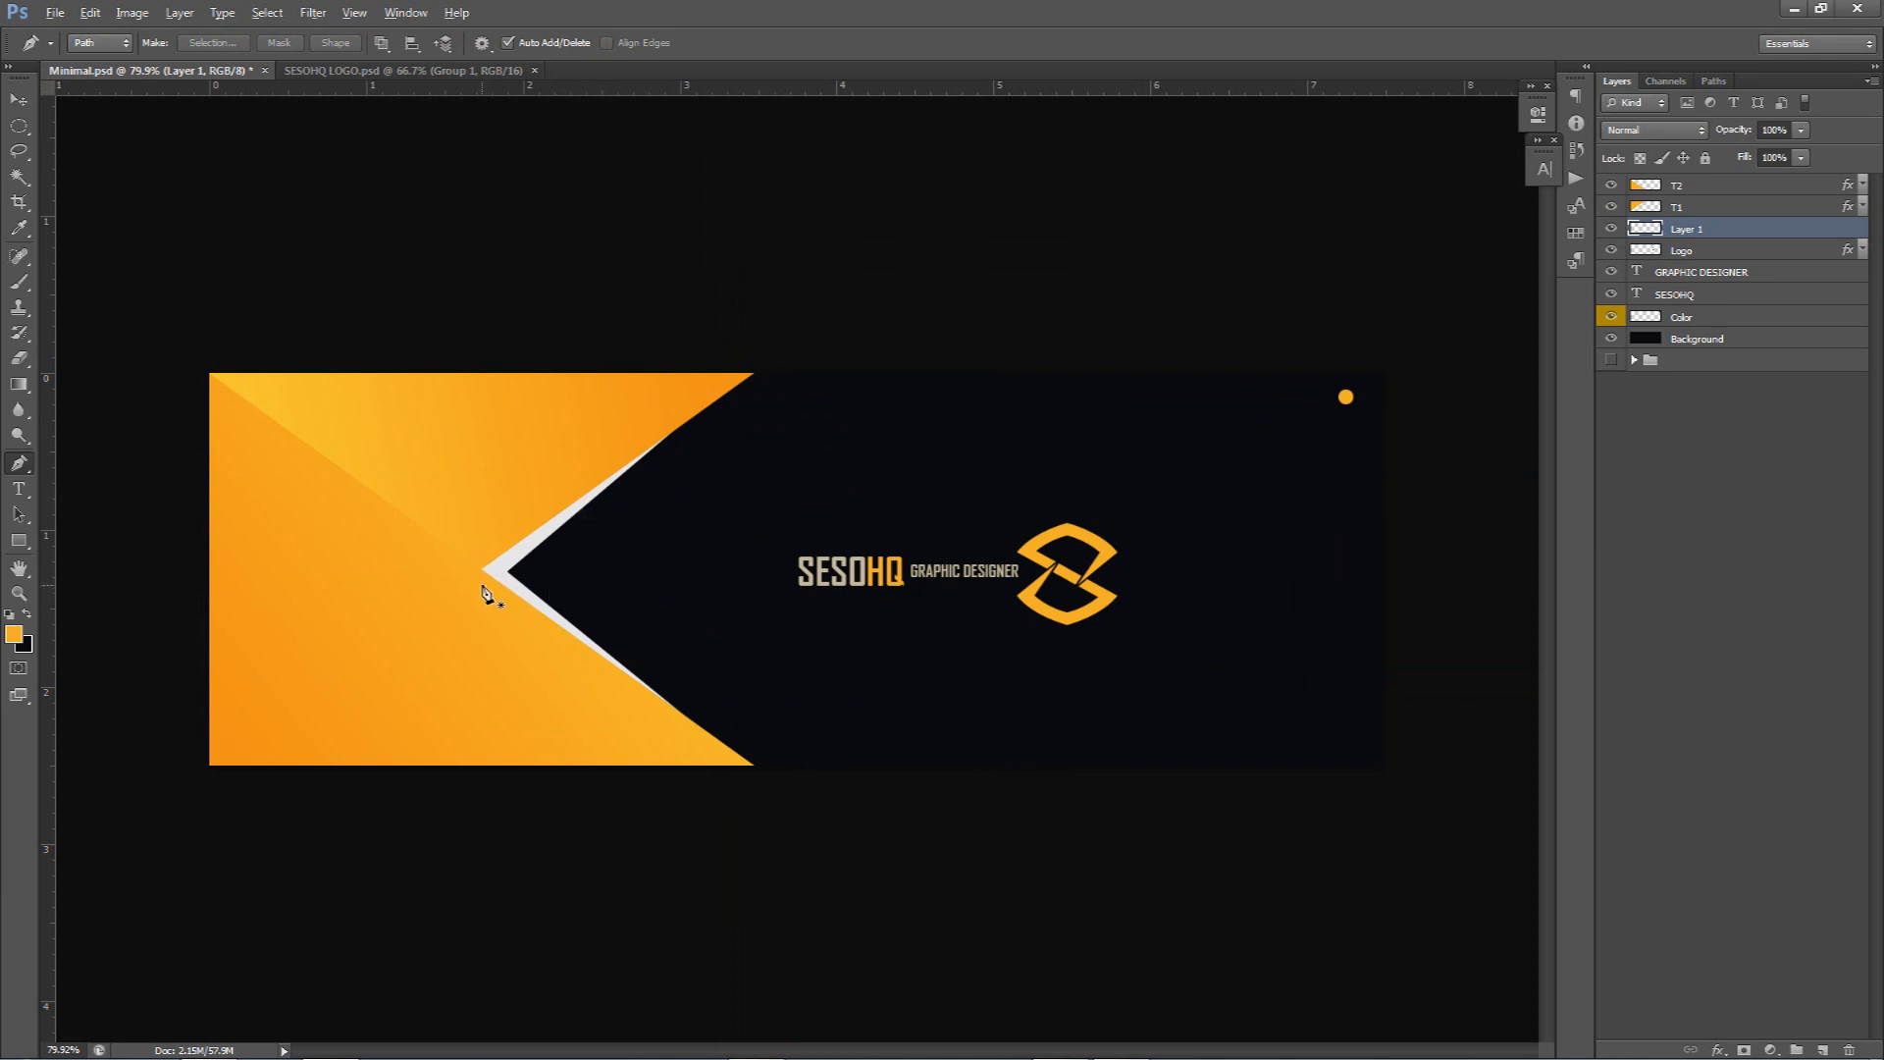
{"action": "scroll", "coordinate": [487, 594], "scroll_direction": "up", "scroll_amount": 3}
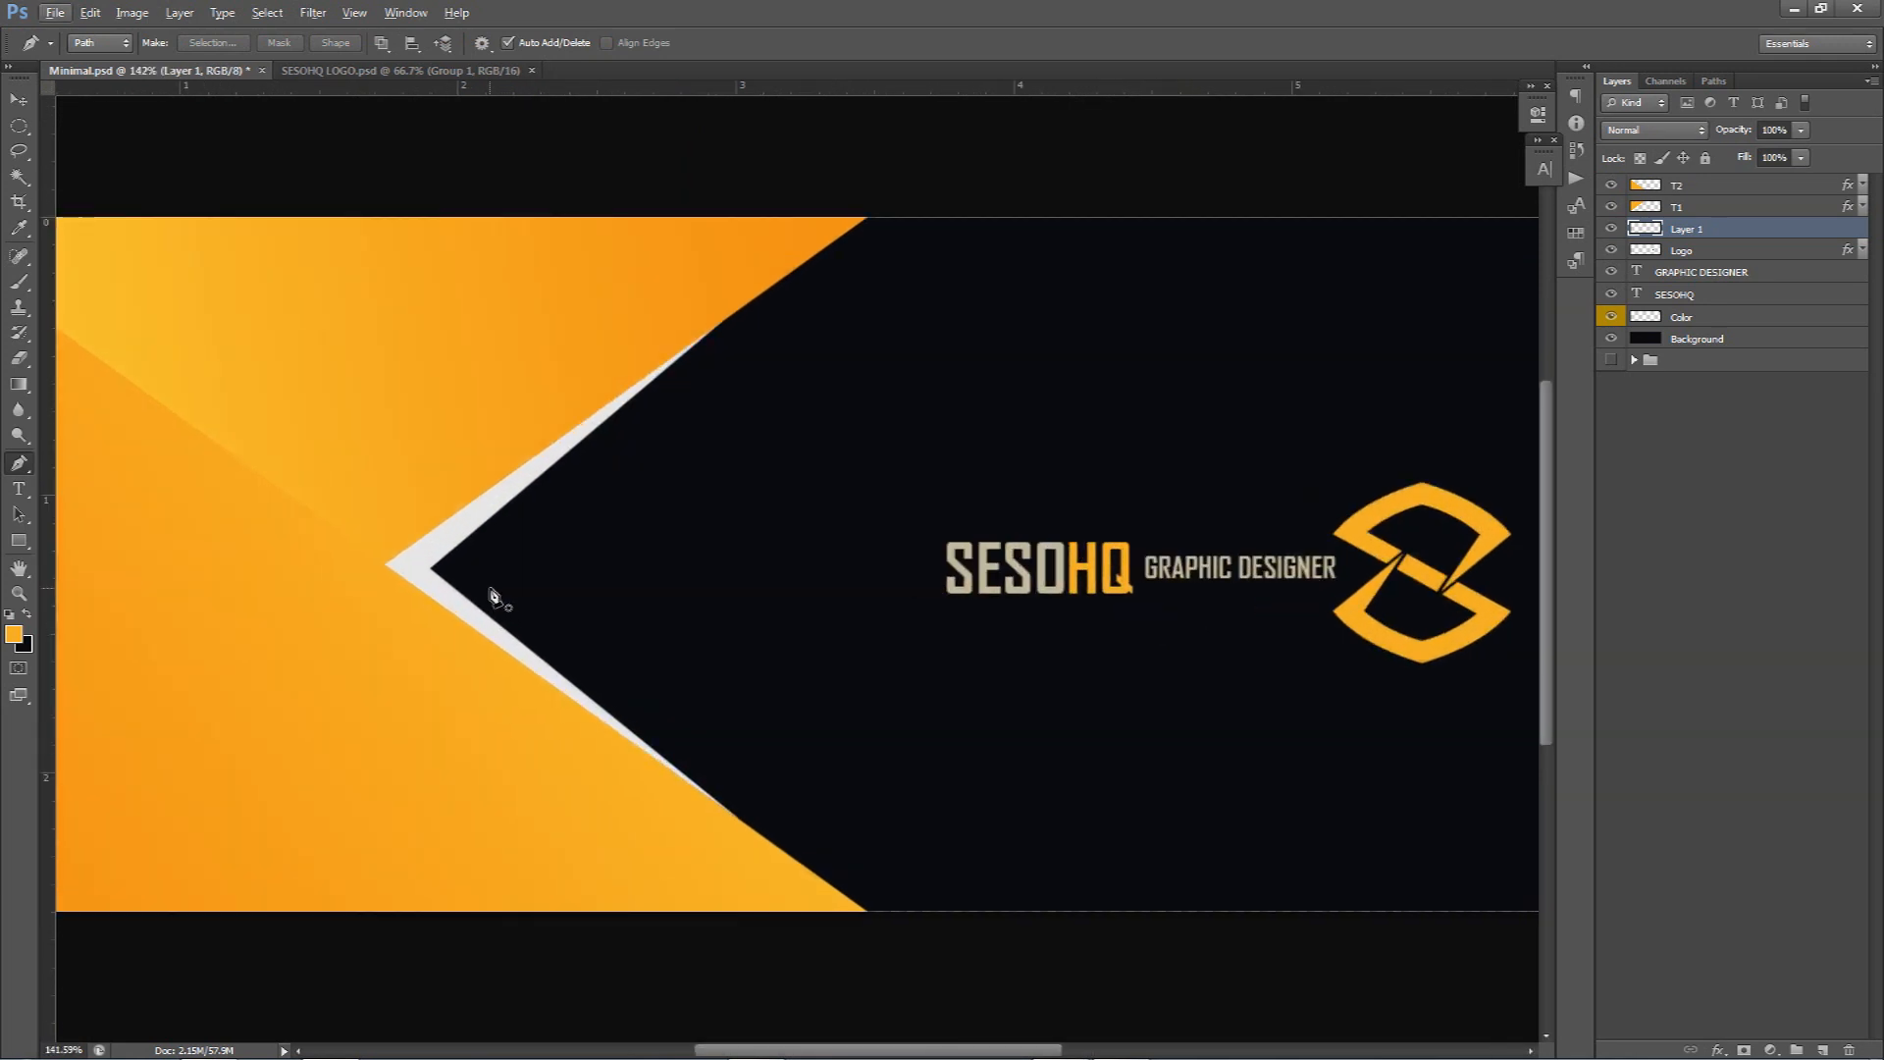
{"action": "key", "text": "ctrl+semicolon"}
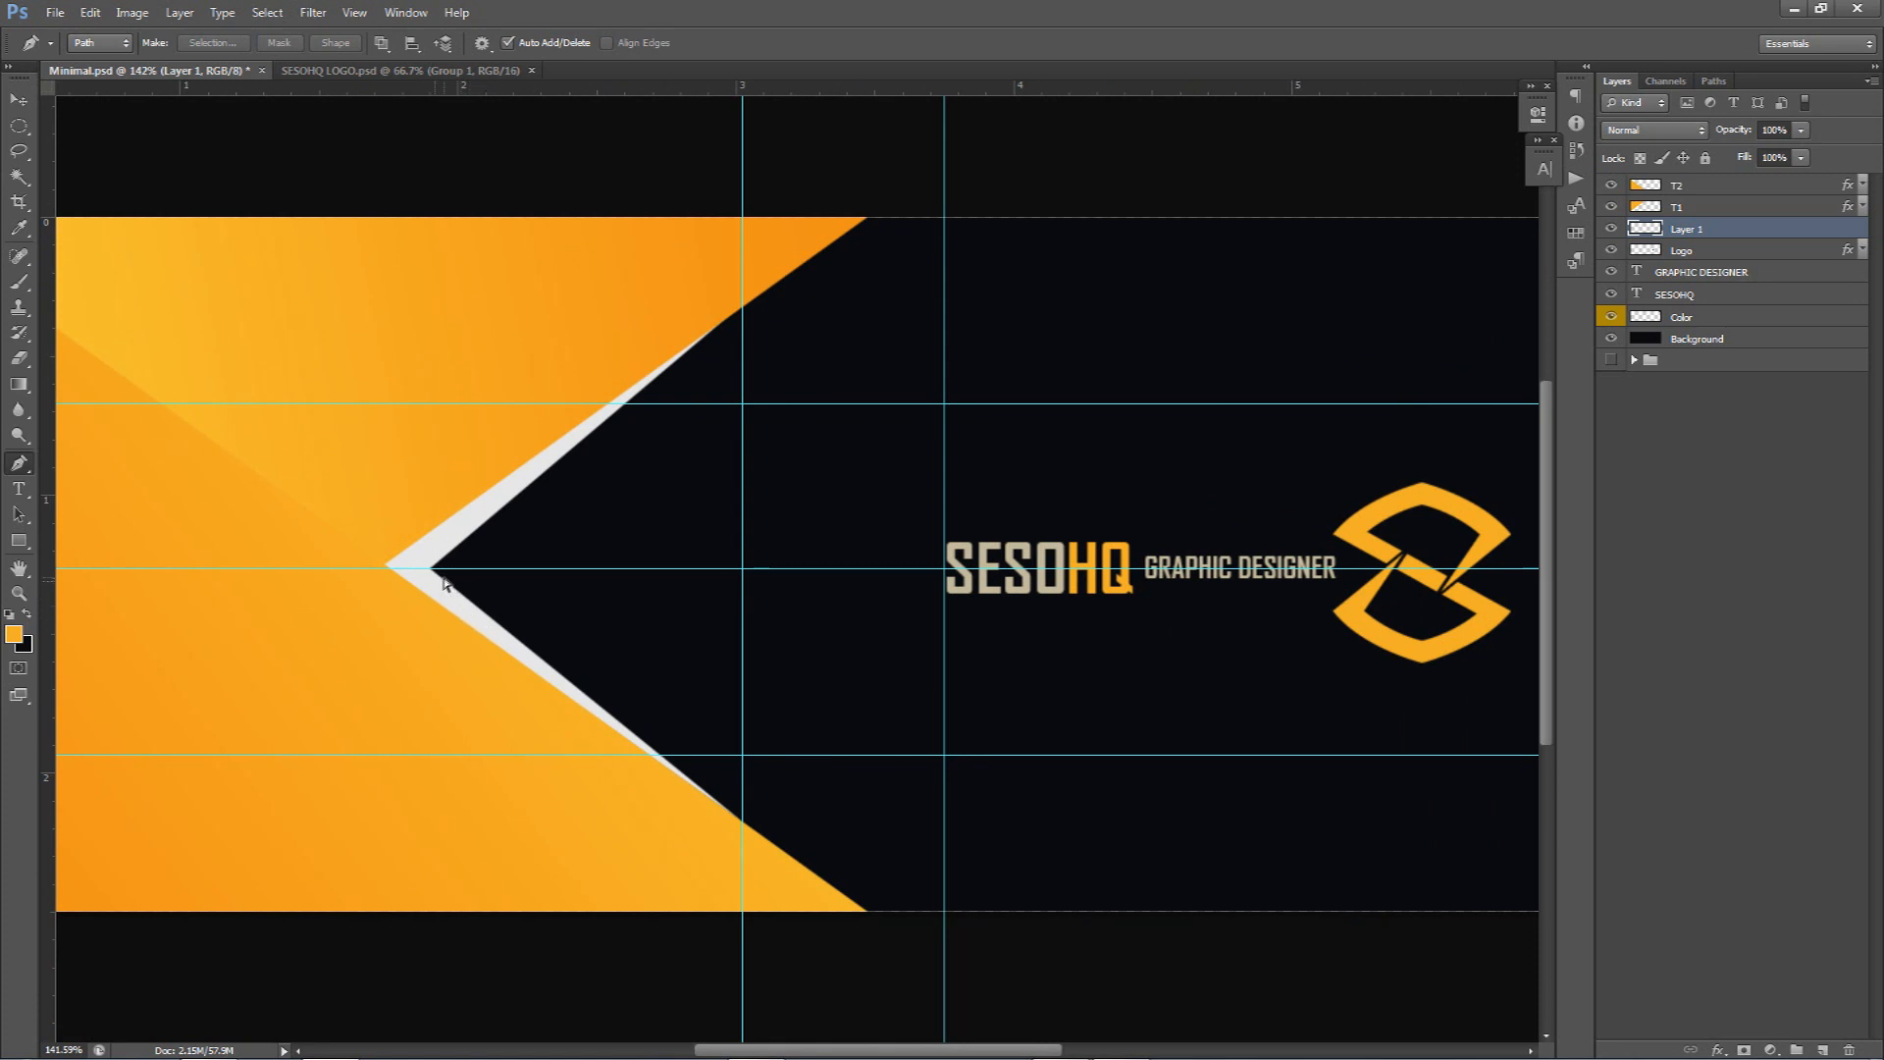
{"action": "key", "text": "ctrl+semicolon"}
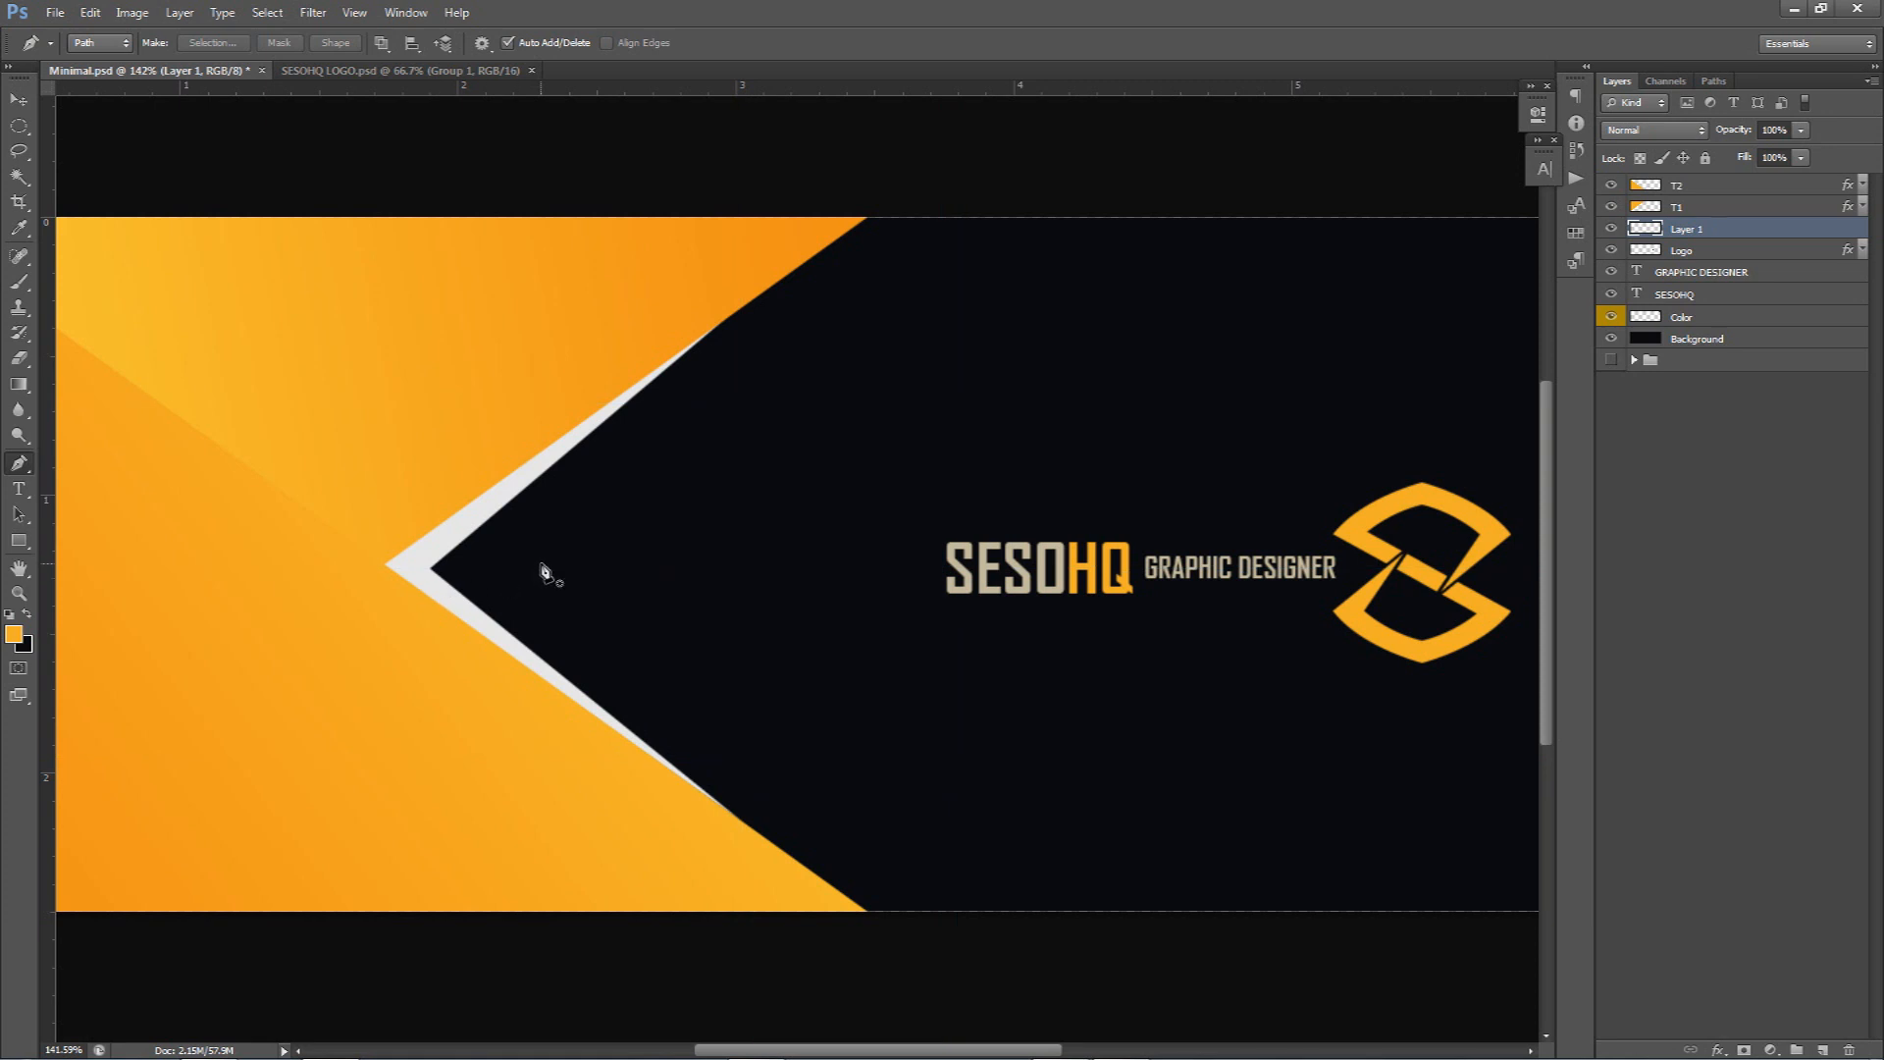
Nudge the light grey chevron slightly left and adjust it vertically so it sits evenly against the orange triangles
{"action": "key", "text": "v"}
{"action": "key", "text": "Up"}
{"action": "key", "text": "Left"}
{"action": "key", "text": "Left"}
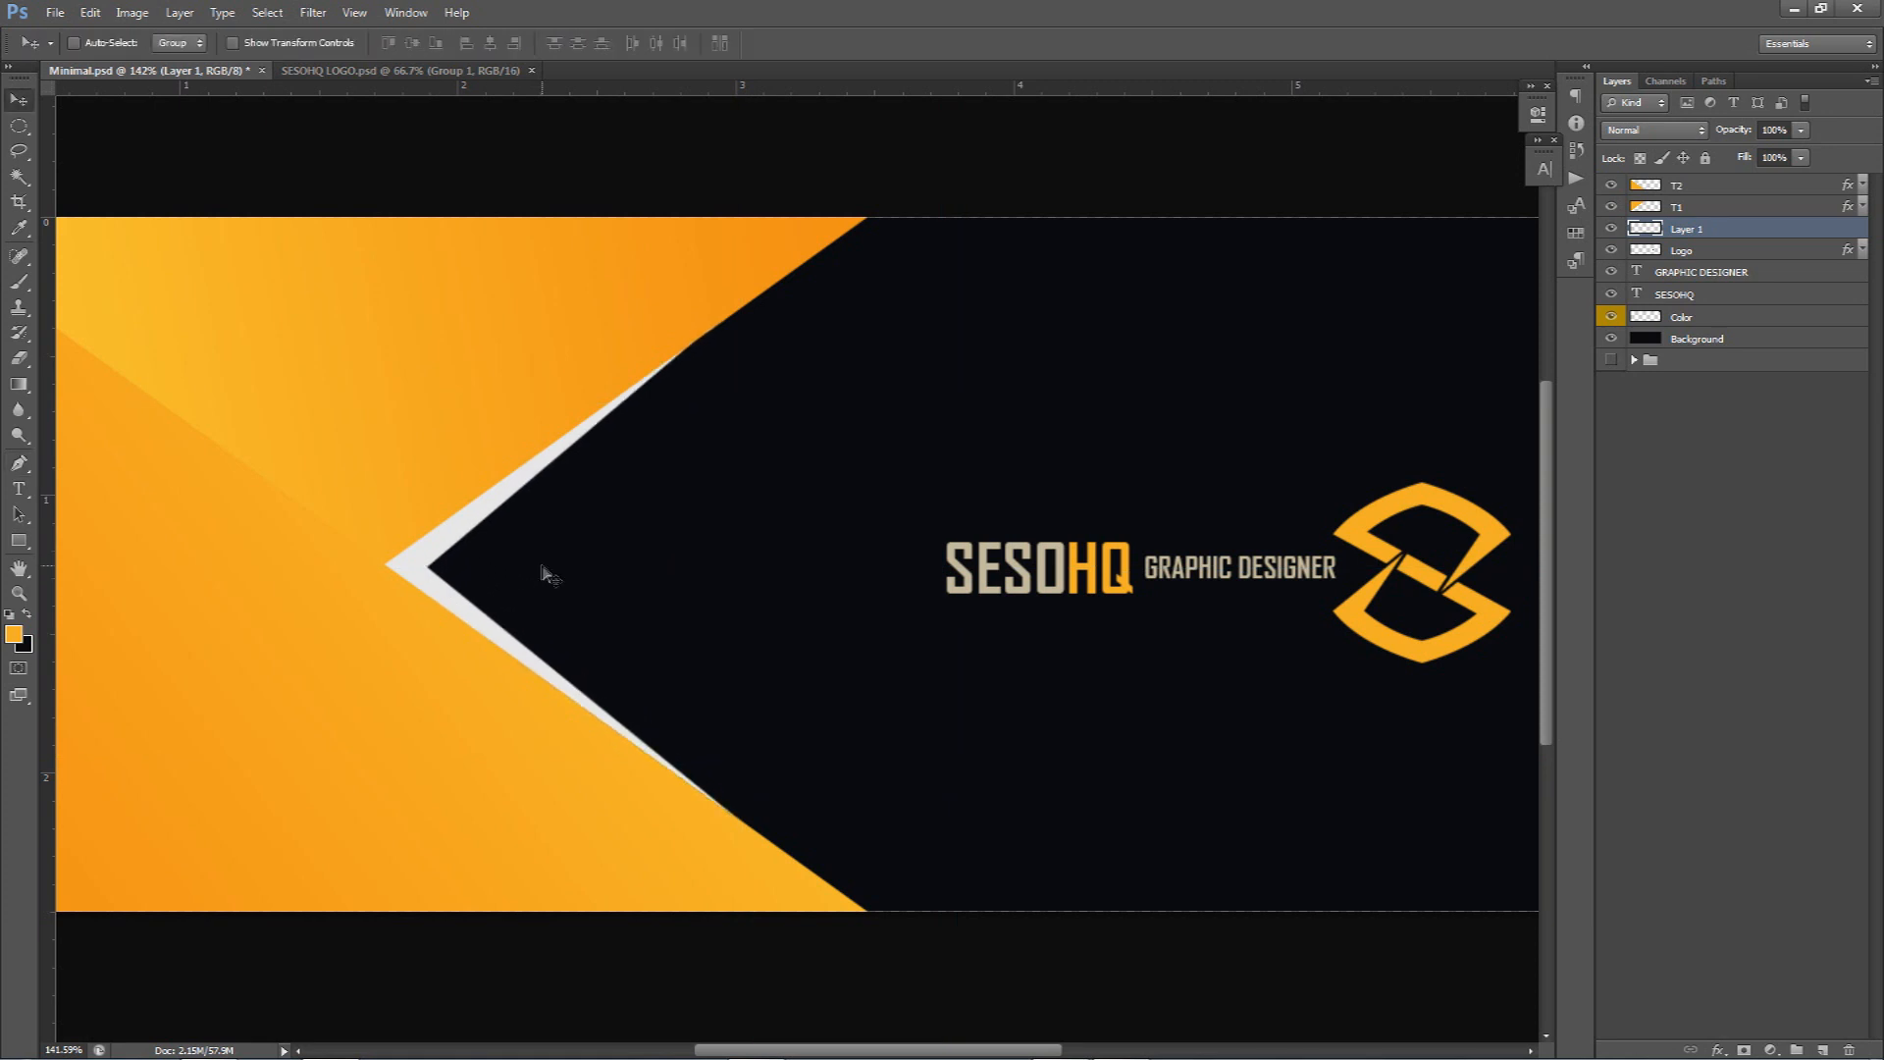
{"action": "key", "text": "Up"}
{"action": "key", "text": "Down"}
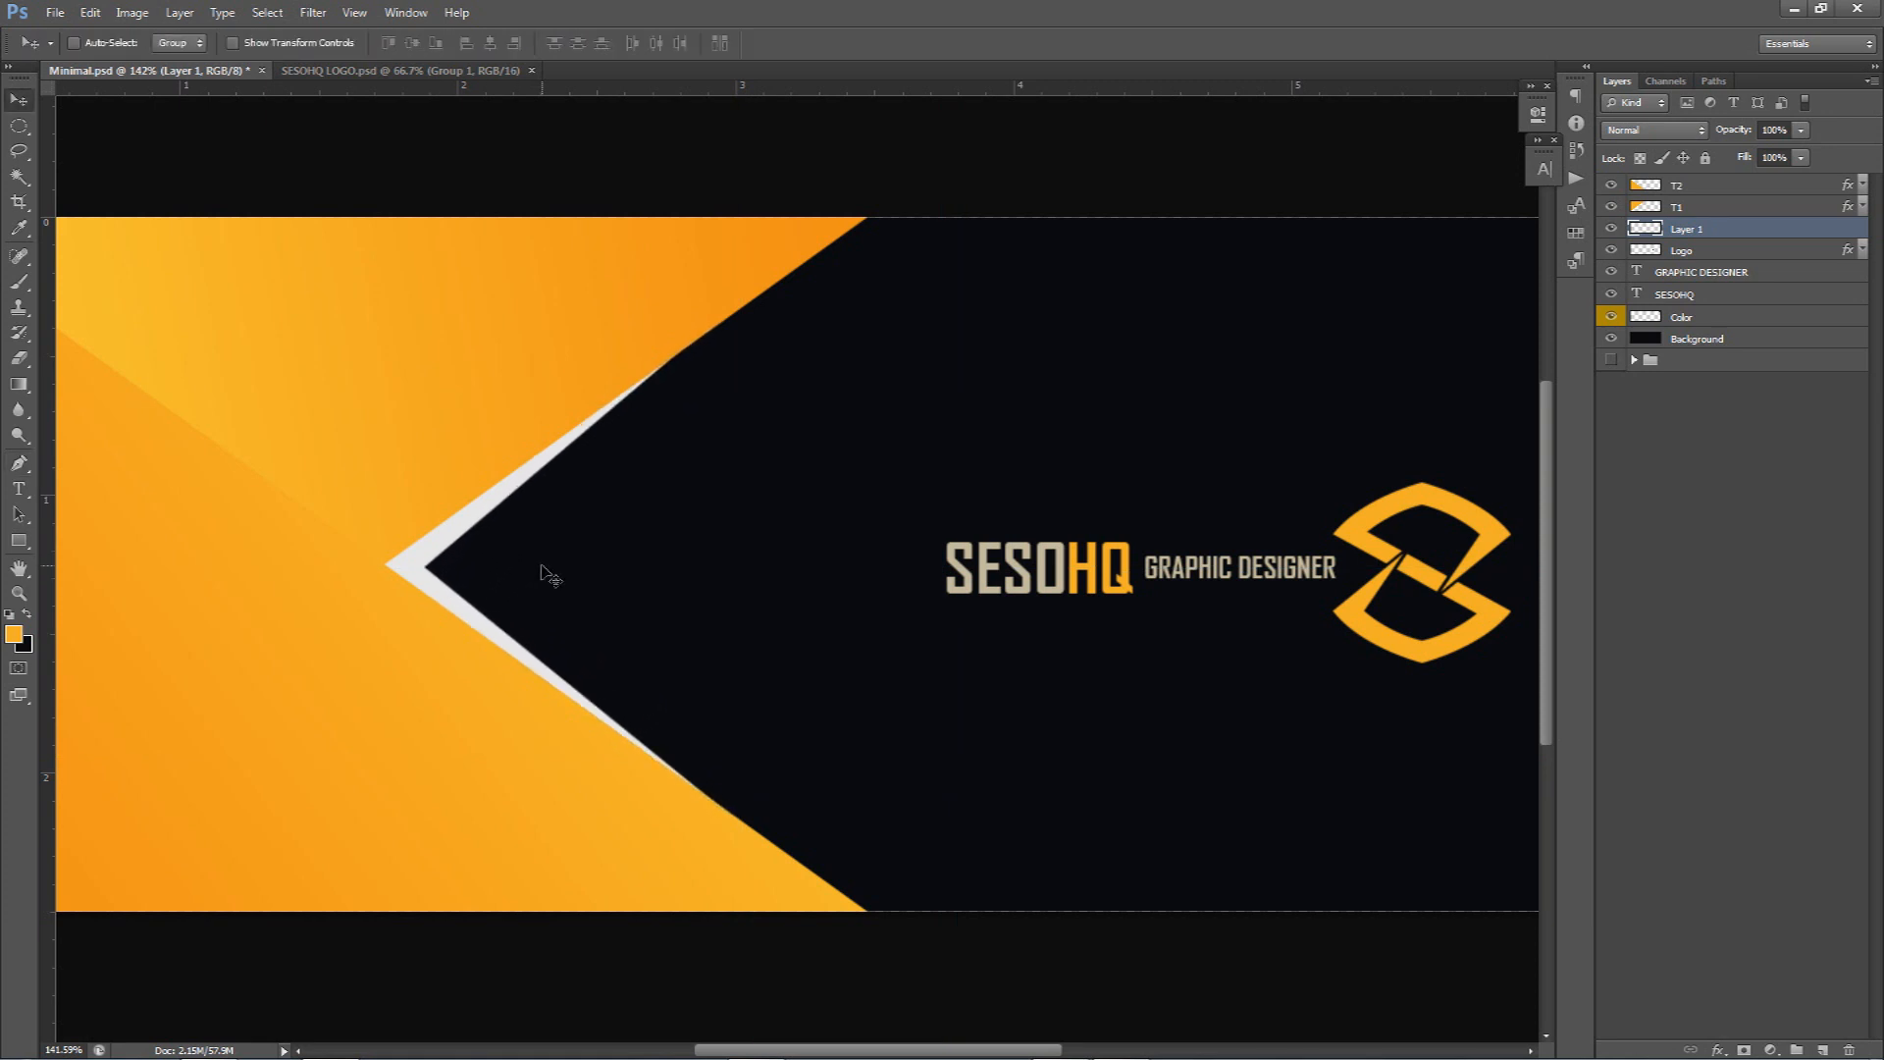
{"action": "key", "text": "Down"}
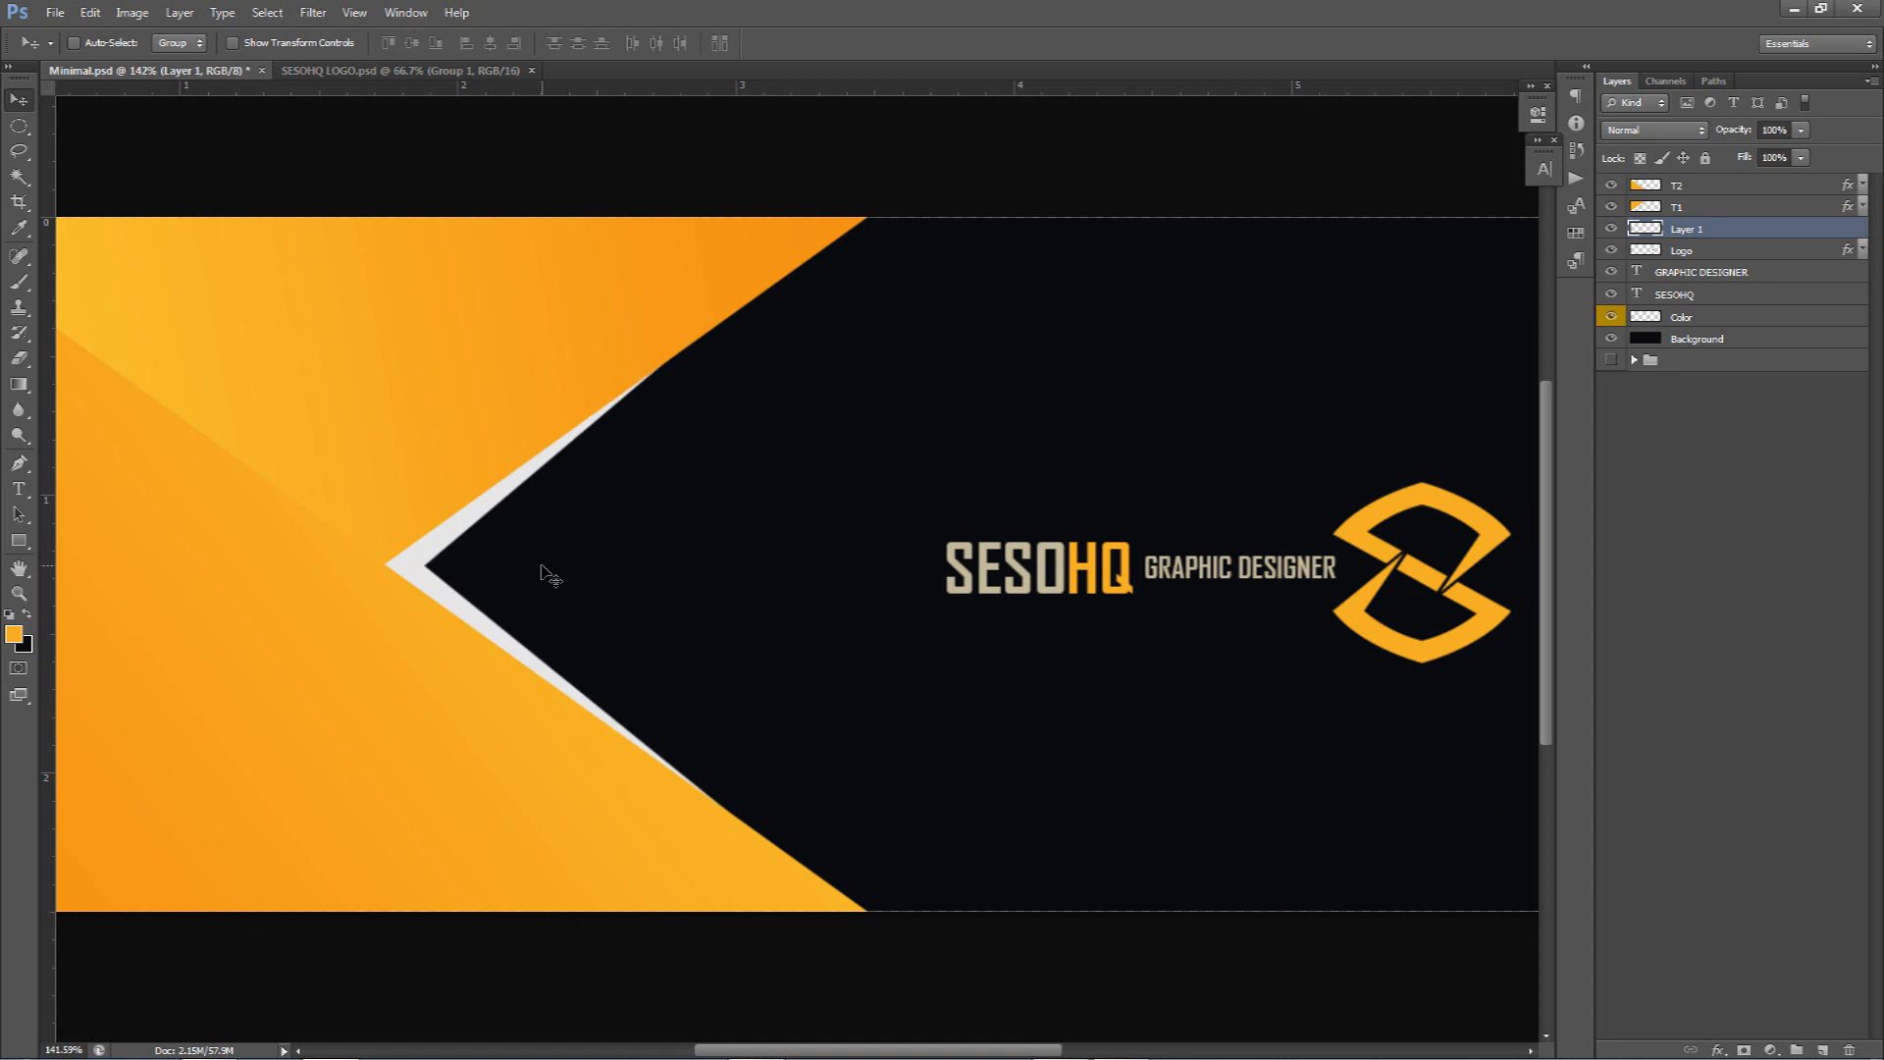
Rename the light grey chevron's layer to White T
{"action": "scroll", "coordinate": [544, 573], "scroll_direction": "down", "scroll_amount": 3}
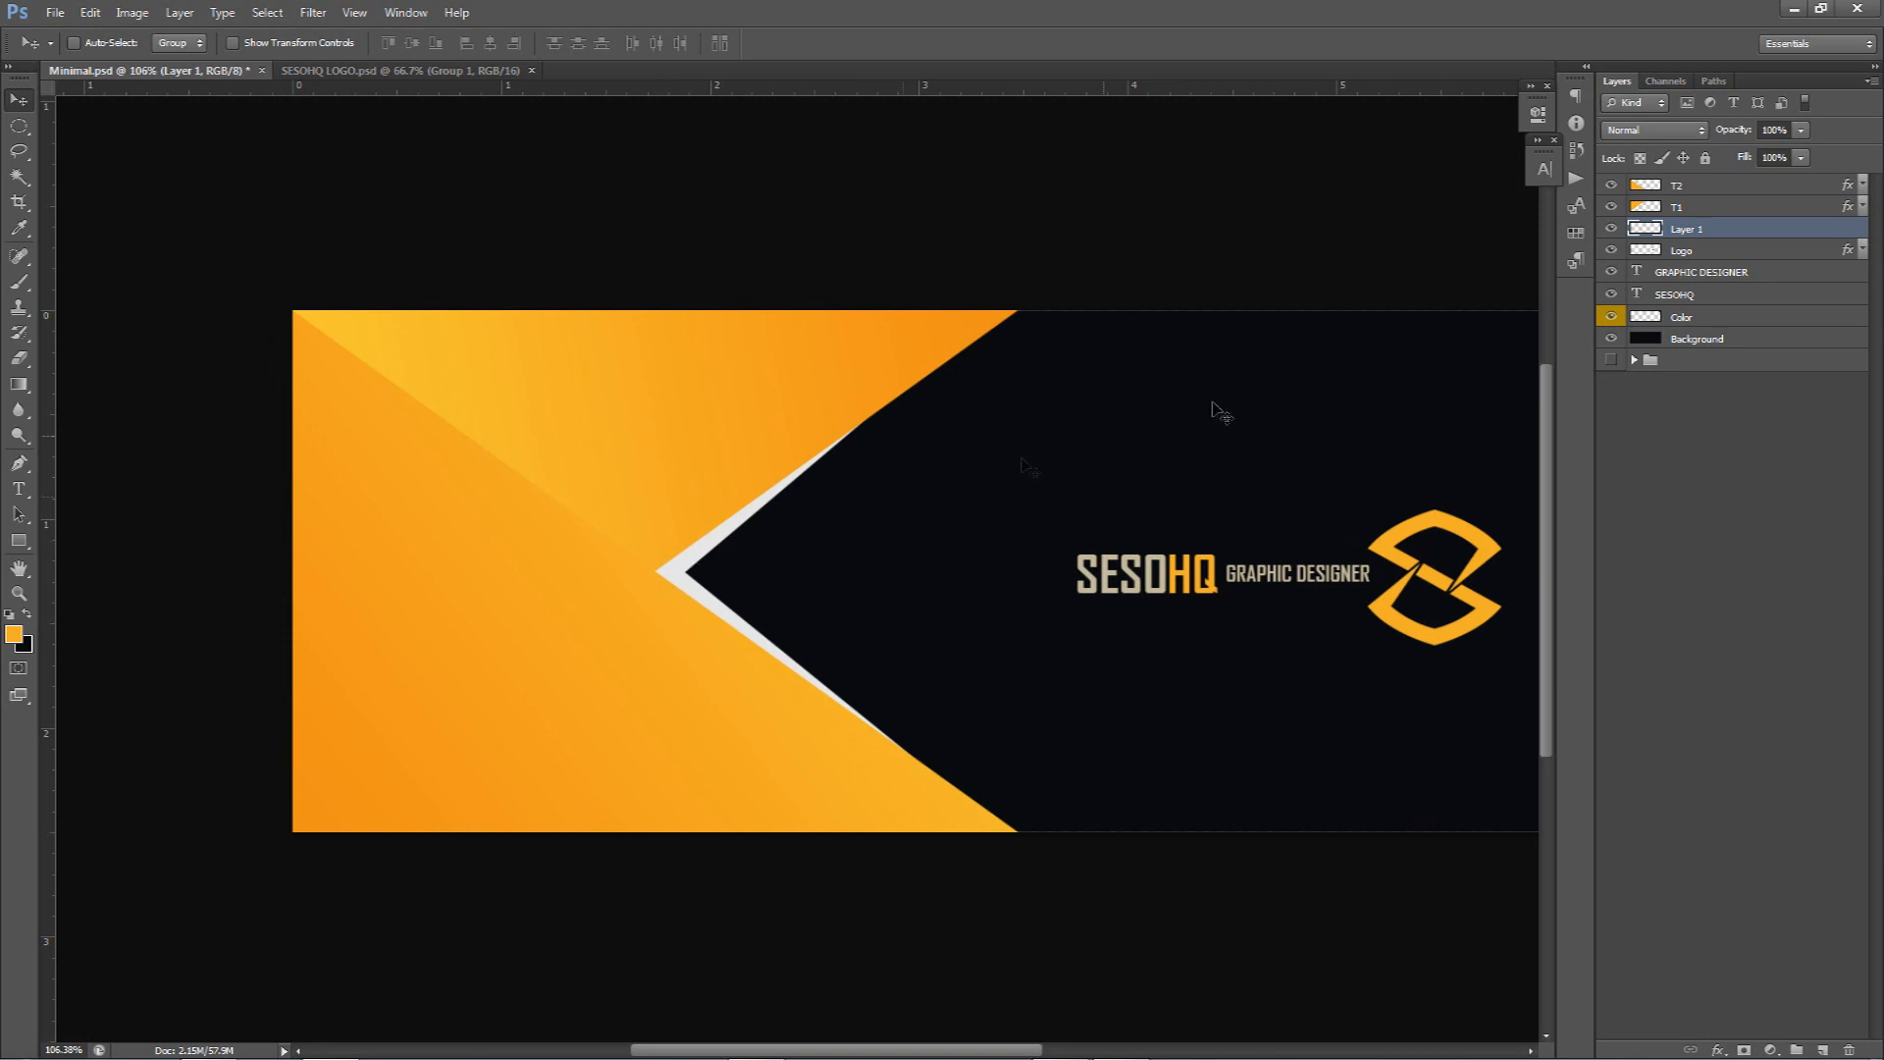
{"action": "double_click", "coordinate": [1696, 229]}
{"action": "type", "text": "White T"}
{"action": "key", "text": "Return"}
Add a new layer directly above Logo and name it Orange one
{"action": "left_click", "coordinate": [1710, 251]}
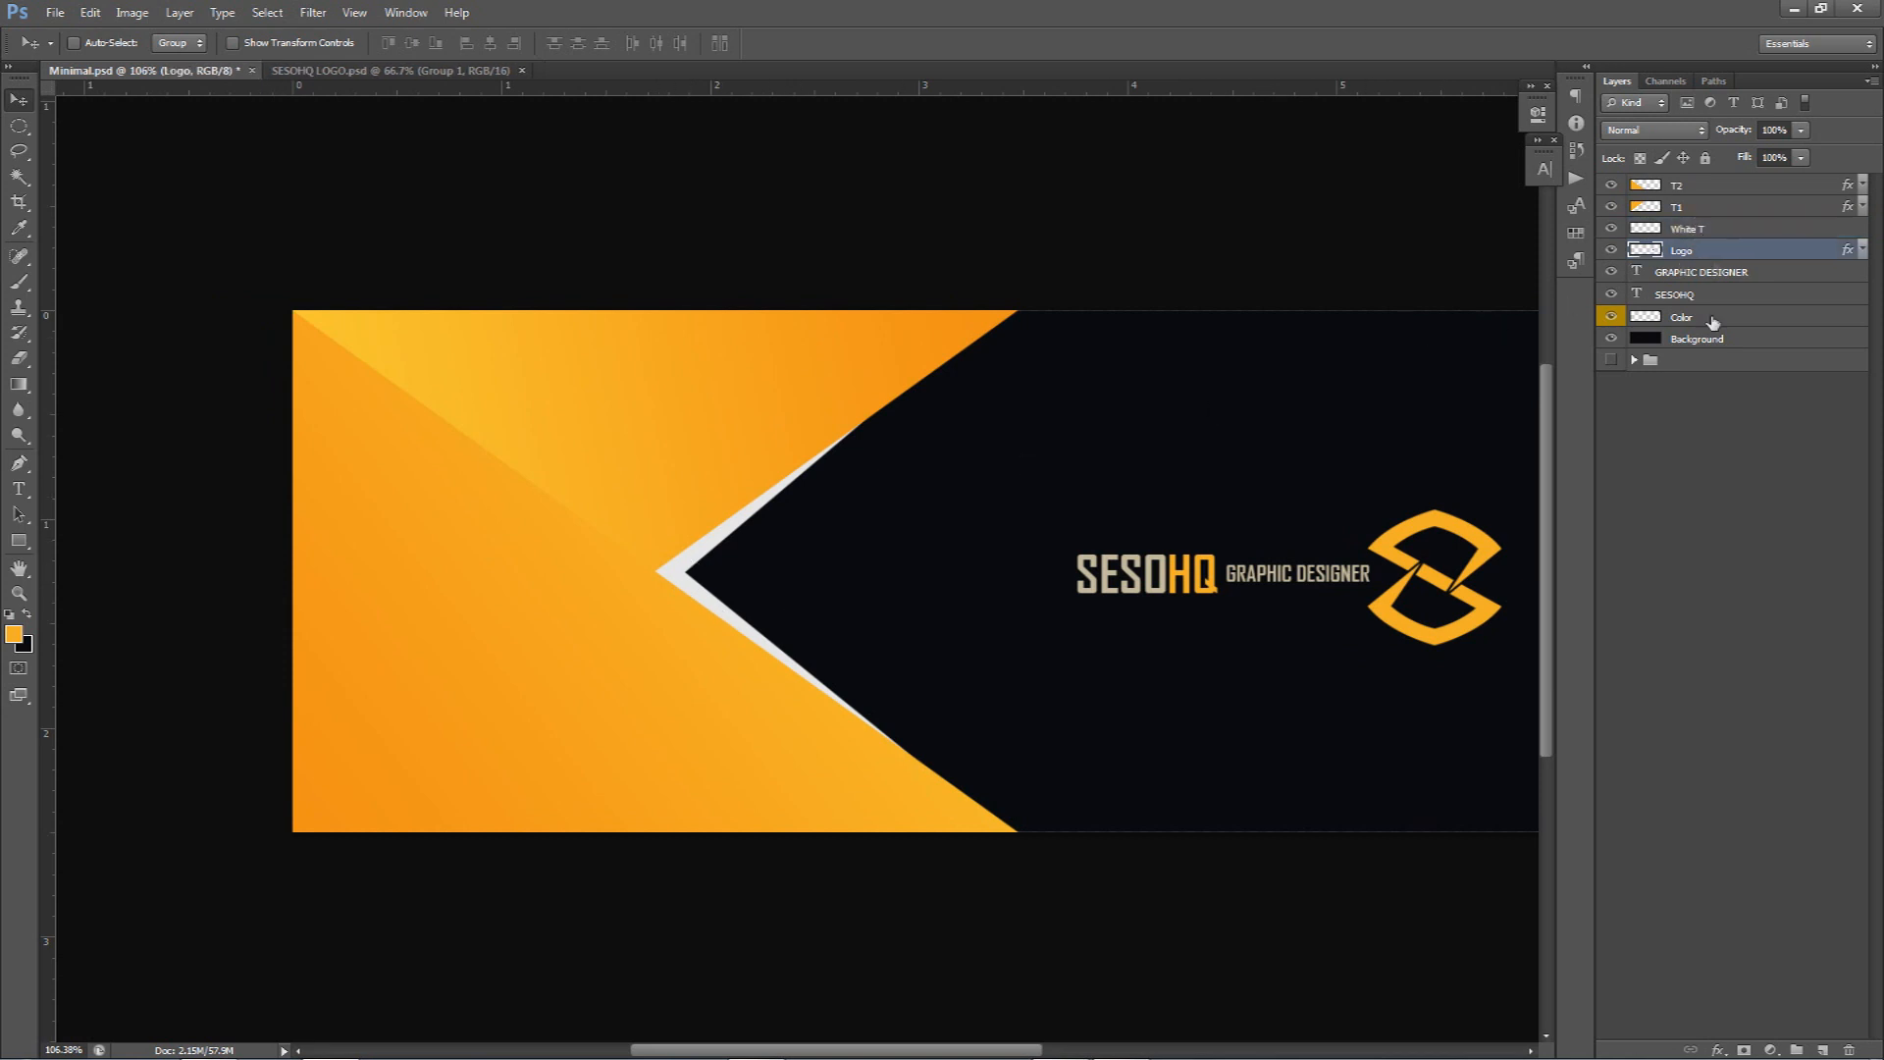
{"action": "left_click", "coordinate": [1825, 1048]}
{"action": "double_click", "coordinate": [1686, 252]}
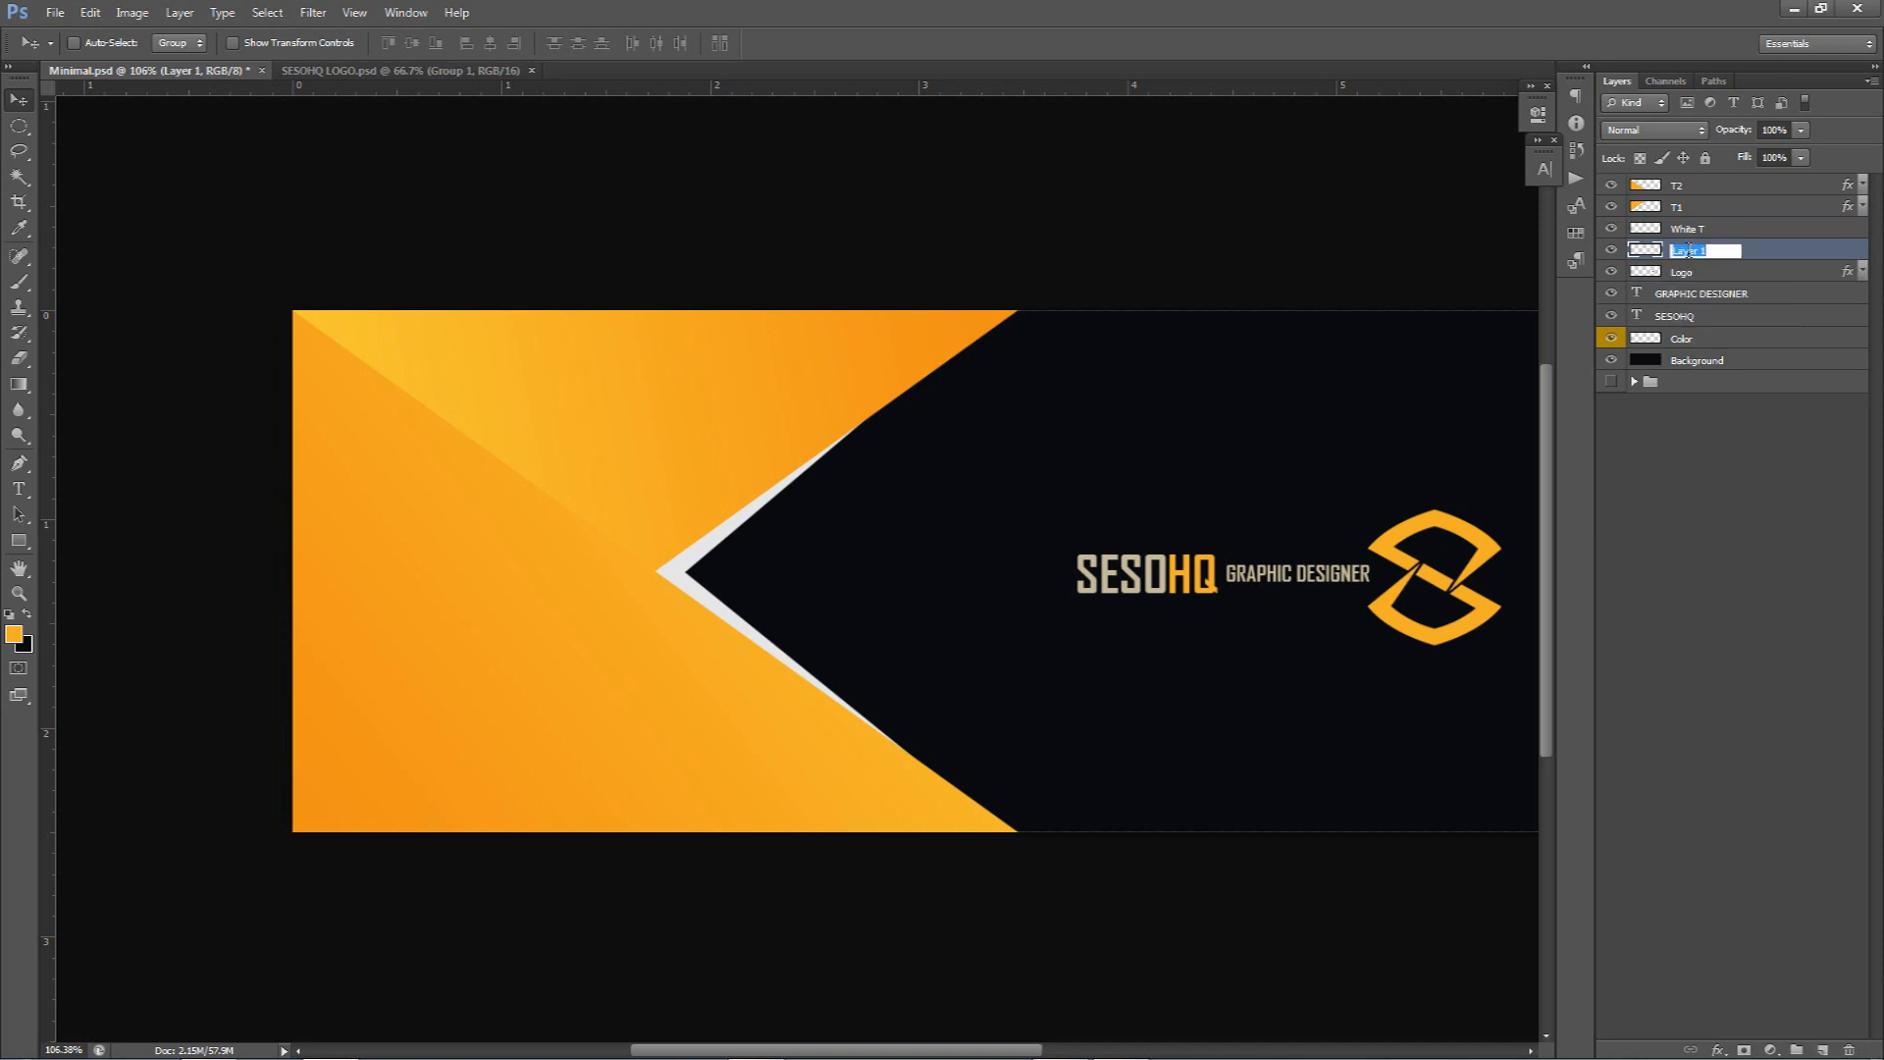
{"action": "key", "text": "Return"}
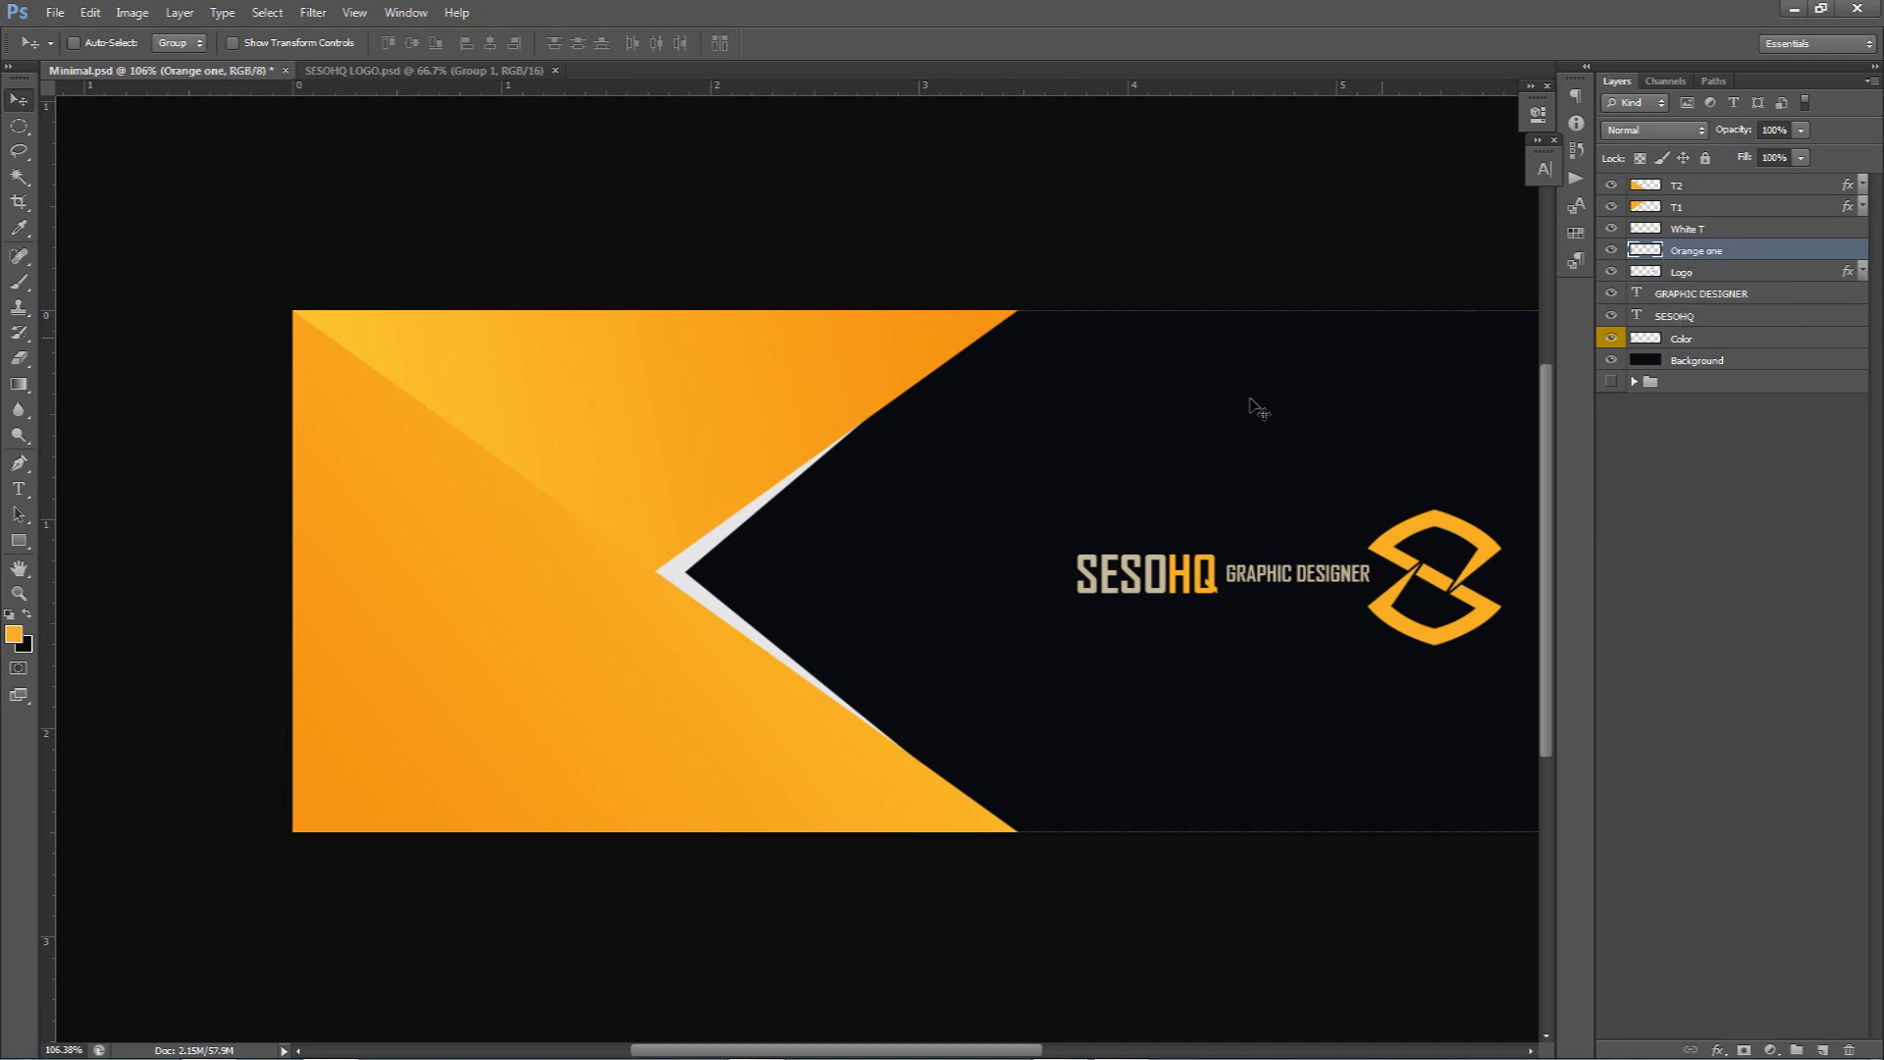
Show the guides and draw a closed Pen path for a second chevron along the light grey chevron's inner edge
{"action": "key", "text": "p"}
{"action": "key", "text": "ctrl+semicolon"}
{"action": "scroll", "coordinate": [673, 579], "scroll_direction": "up", "scroll_amount": 3}
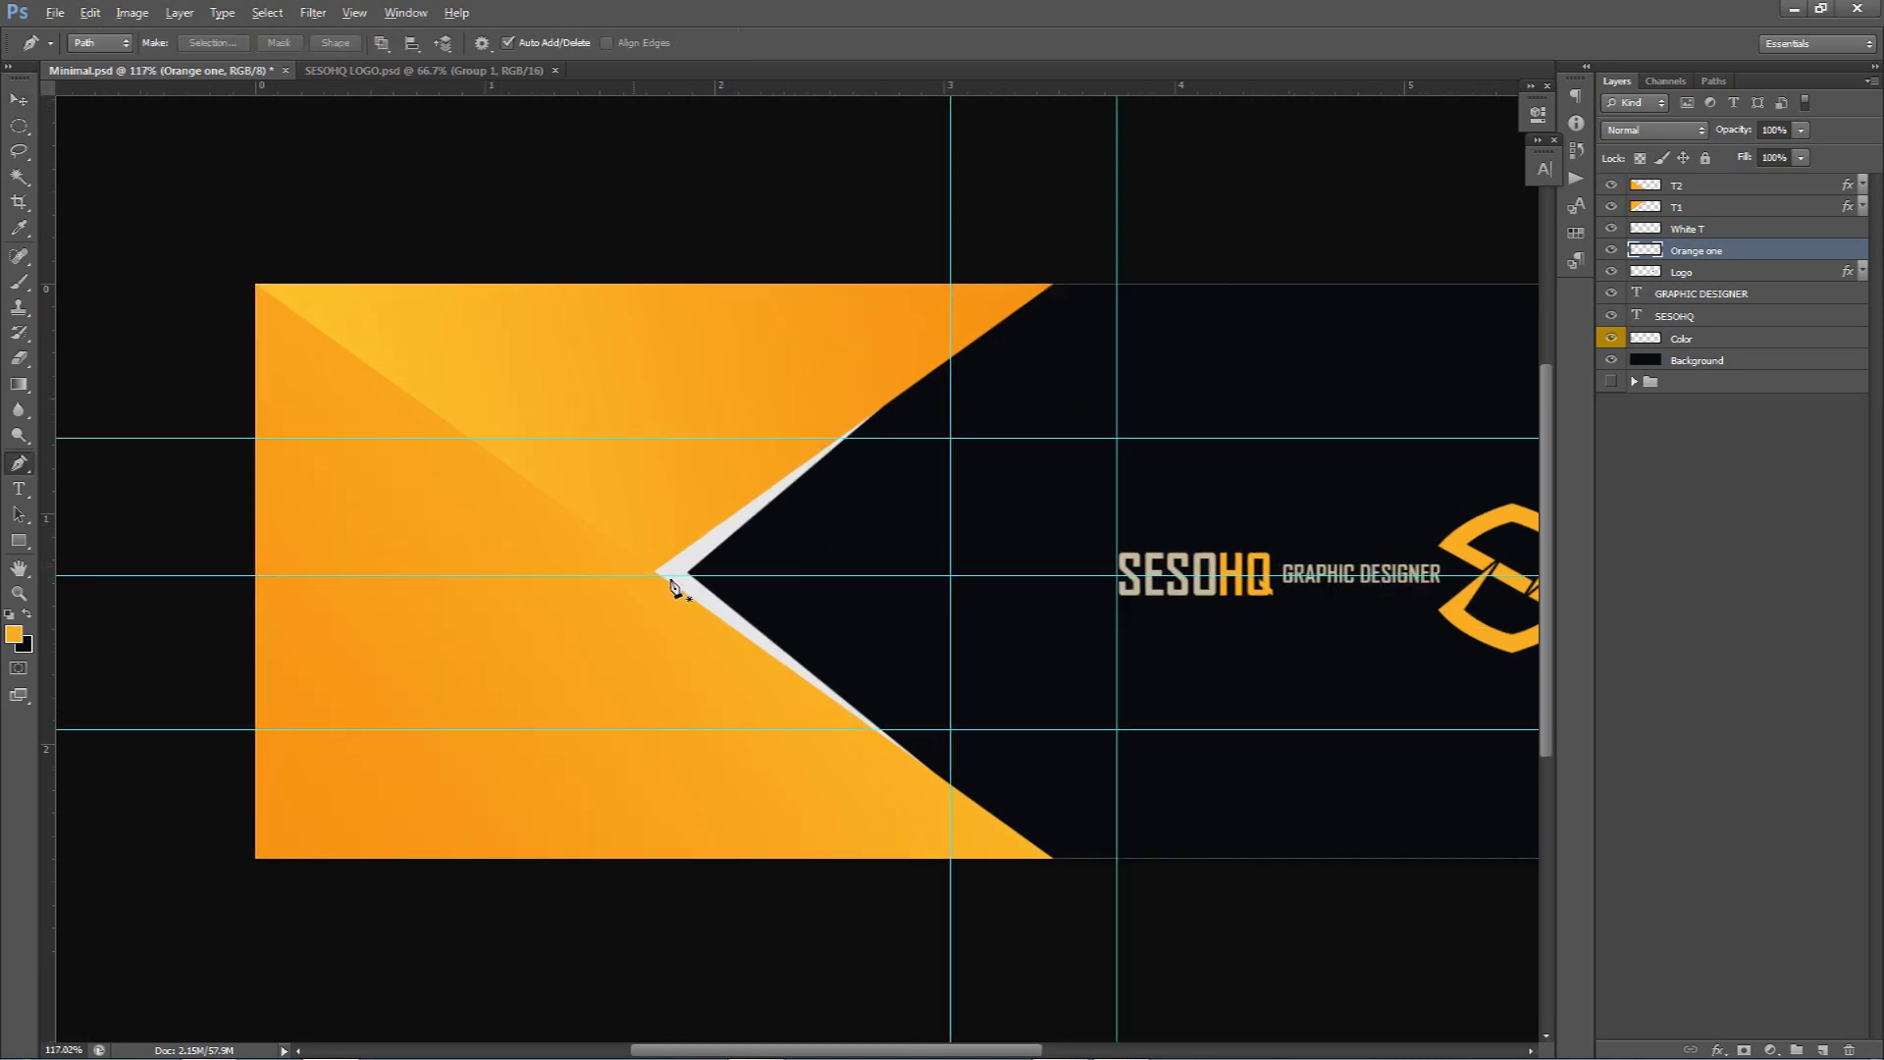
{"action": "left_click_drag", "start_coordinate": [47, 505], "coordinate": [931, 496]}
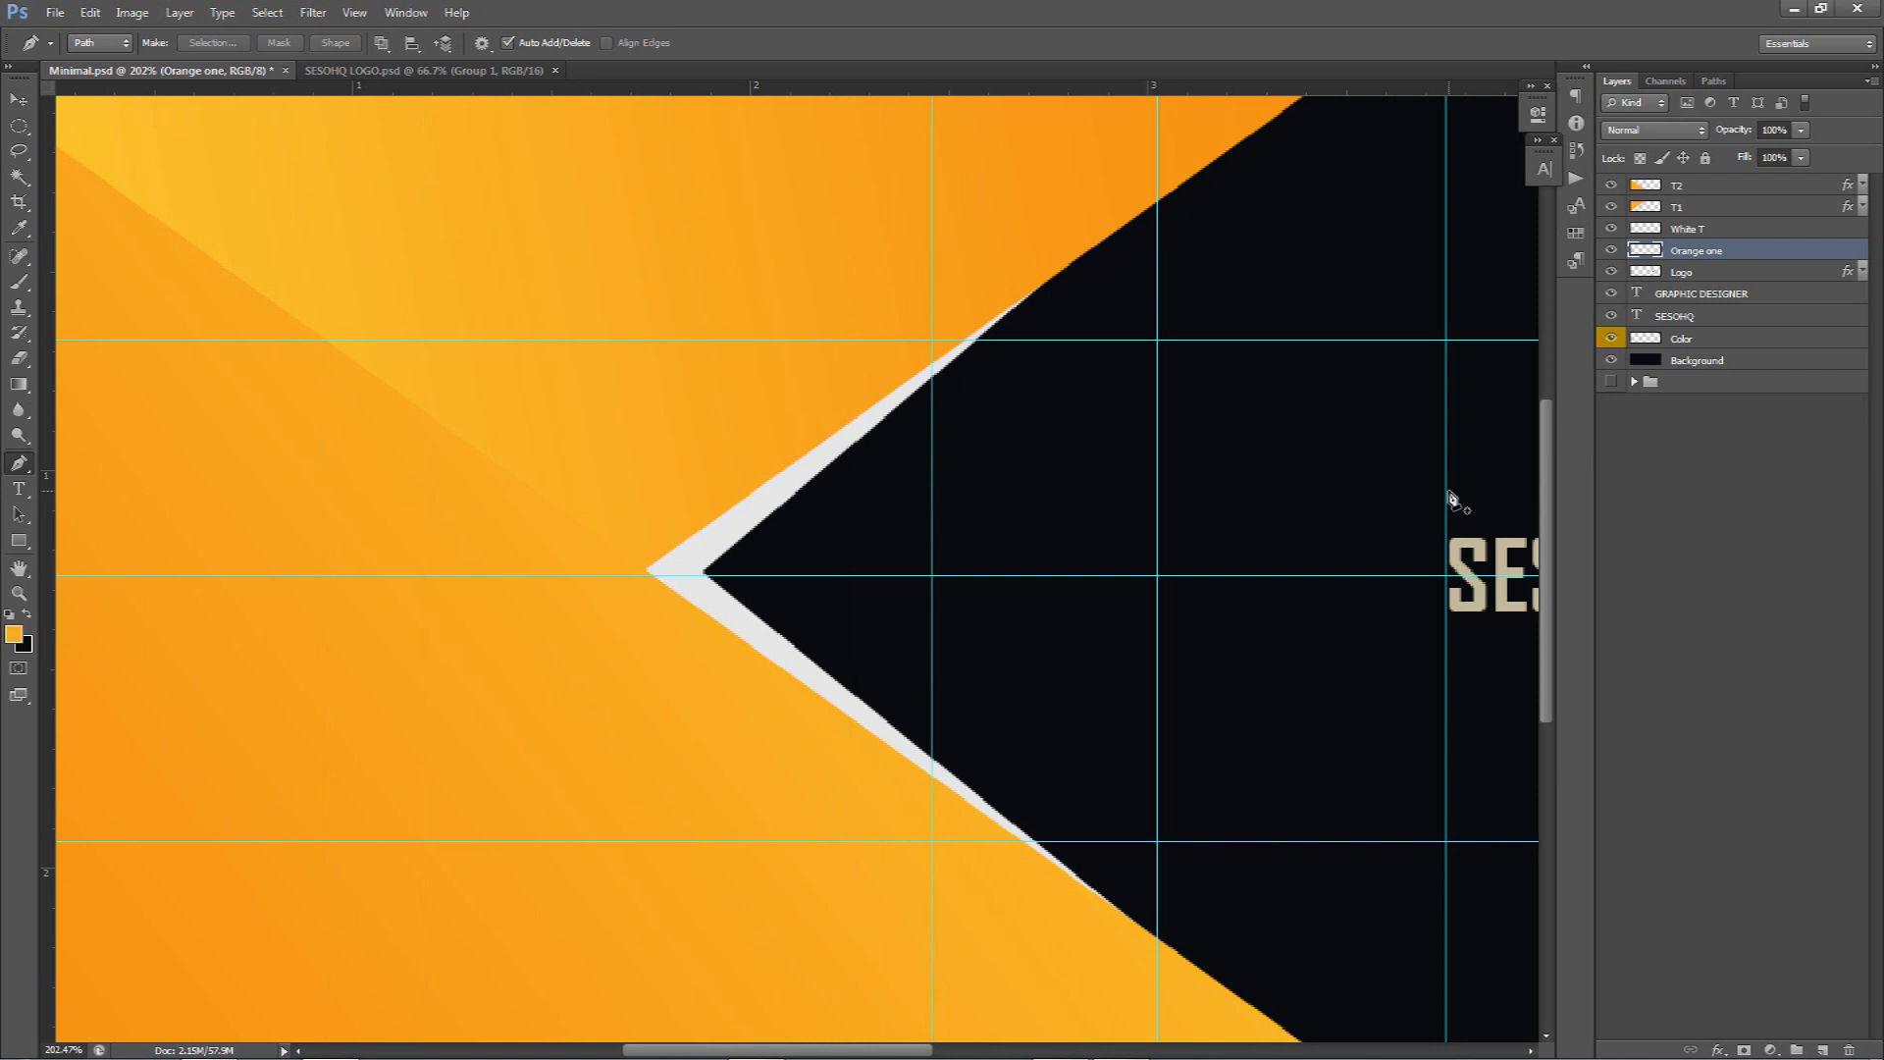
{"action": "left_click", "coordinate": [932, 377]}
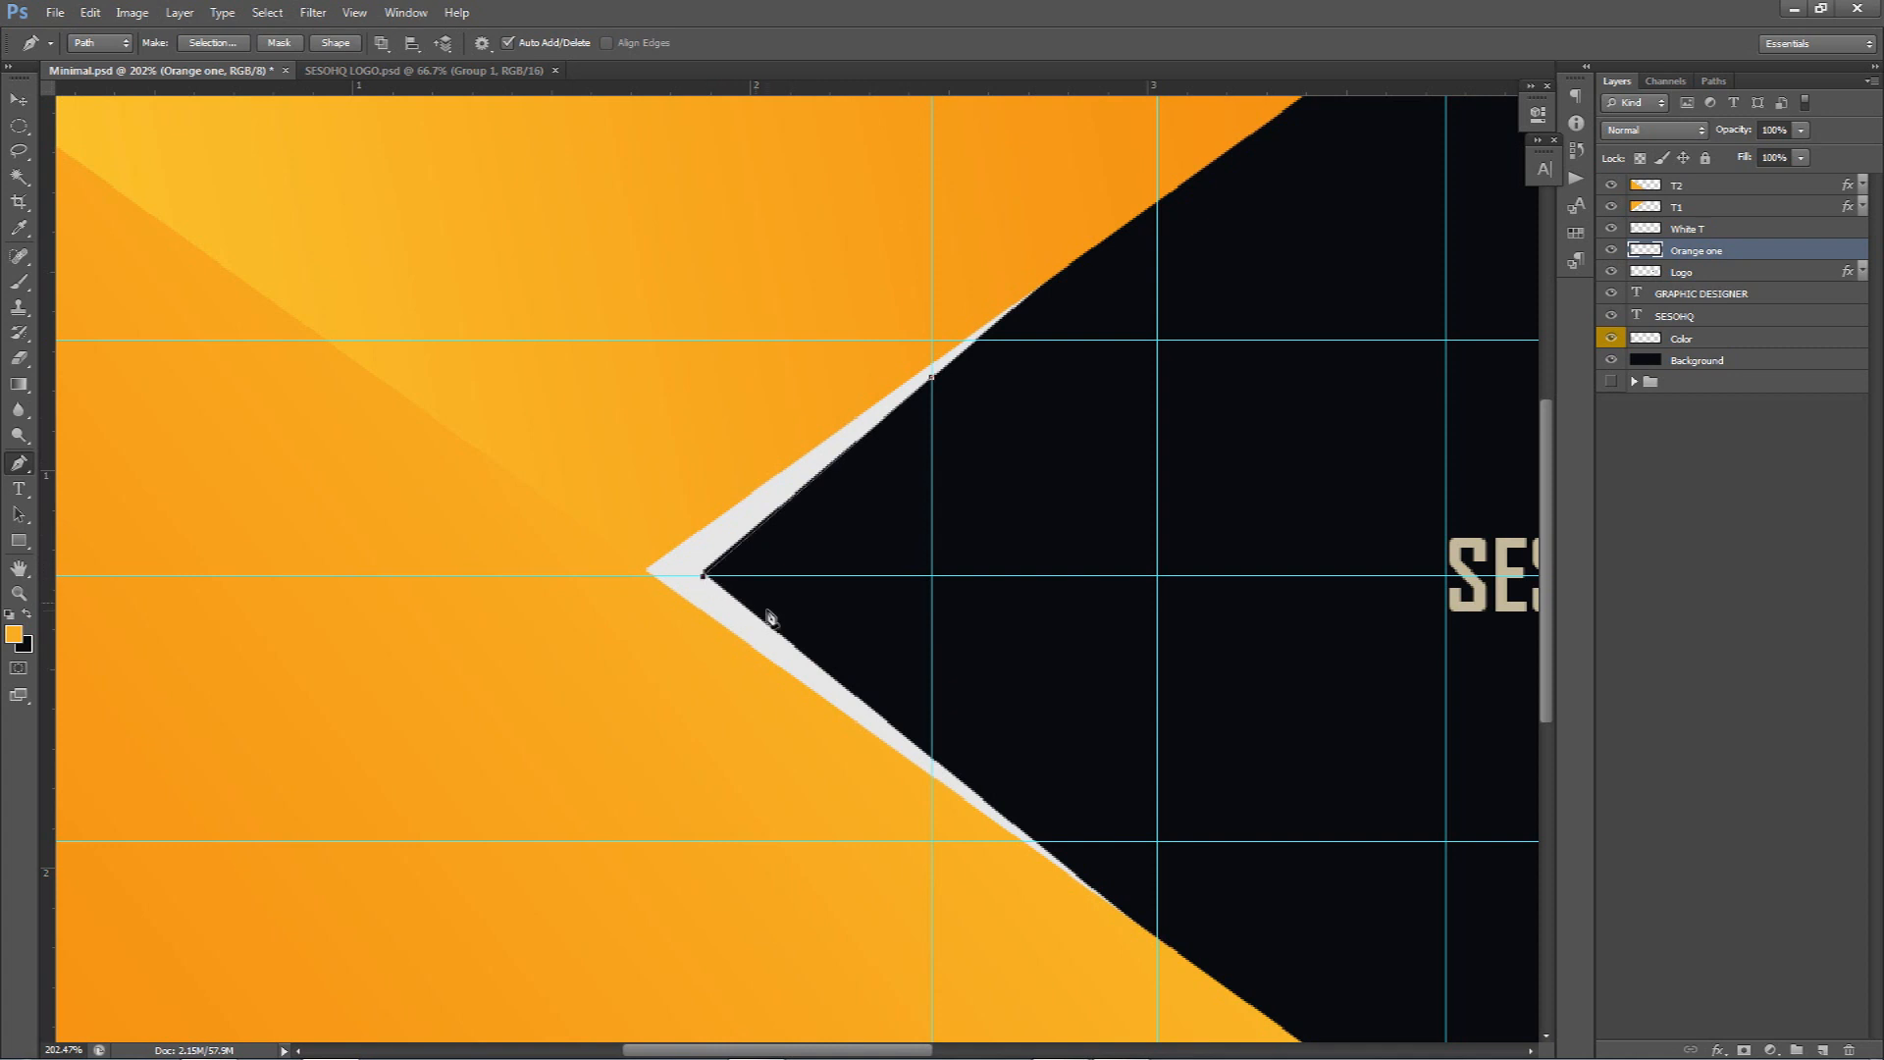
{"action": "left_click", "coordinate": [702, 575]}
{"action": "left_click", "coordinate": [933, 762]}
{"action": "left_click_drag", "start_coordinate": [901, 698], "coordinate": [967, 781]}
{"action": "left_click", "coordinate": [933, 385]}
Reshape the new chevron's path by moving its inner tip toward the name text and nudging it further that way
{"action": "key", "text": "alt"}
{"action": "left_click_drag", "start_coordinate": [752, 555], "coordinate": [815, 594]}
{"action": "key", "text": "Right"}
{"action": "key", "text": "Right"}
{"action": "key", "text": "Right"}
{"action": "key", "text": "Right"}
{"action": "key", "text": "Right"}
Fill the chevron path with yellow-orange f5c030 sampled from the upper triangle
{"action": "right_click", "coordinate": [886, 555]}
{"action": "left_click", "coordinate": [942, 663]}
{"action": "left_click", "coordinate": [937, 293]}
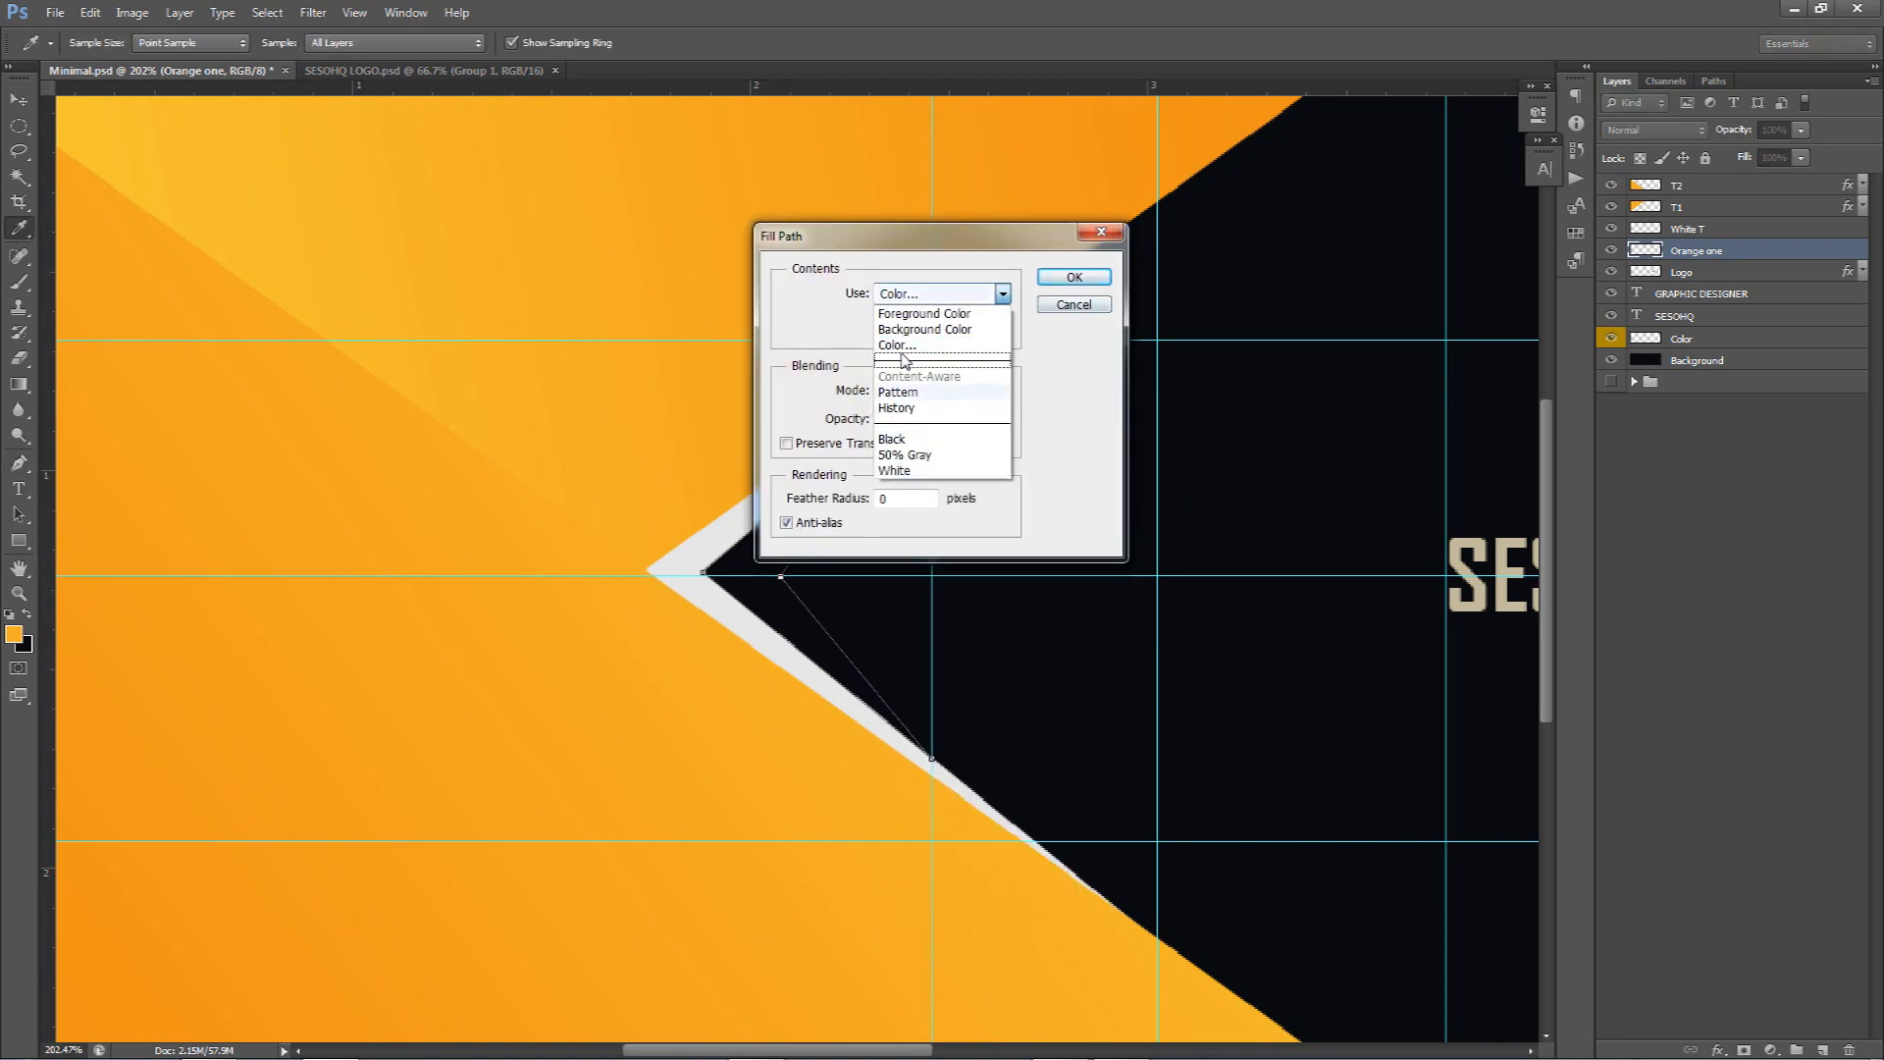
{"action": "left_click", "coordinate": [904, 360]}
{"action": "left_click", "coordinate": [1002, 294]}
{"action": "left_click", "coordinate": [896, 344]}
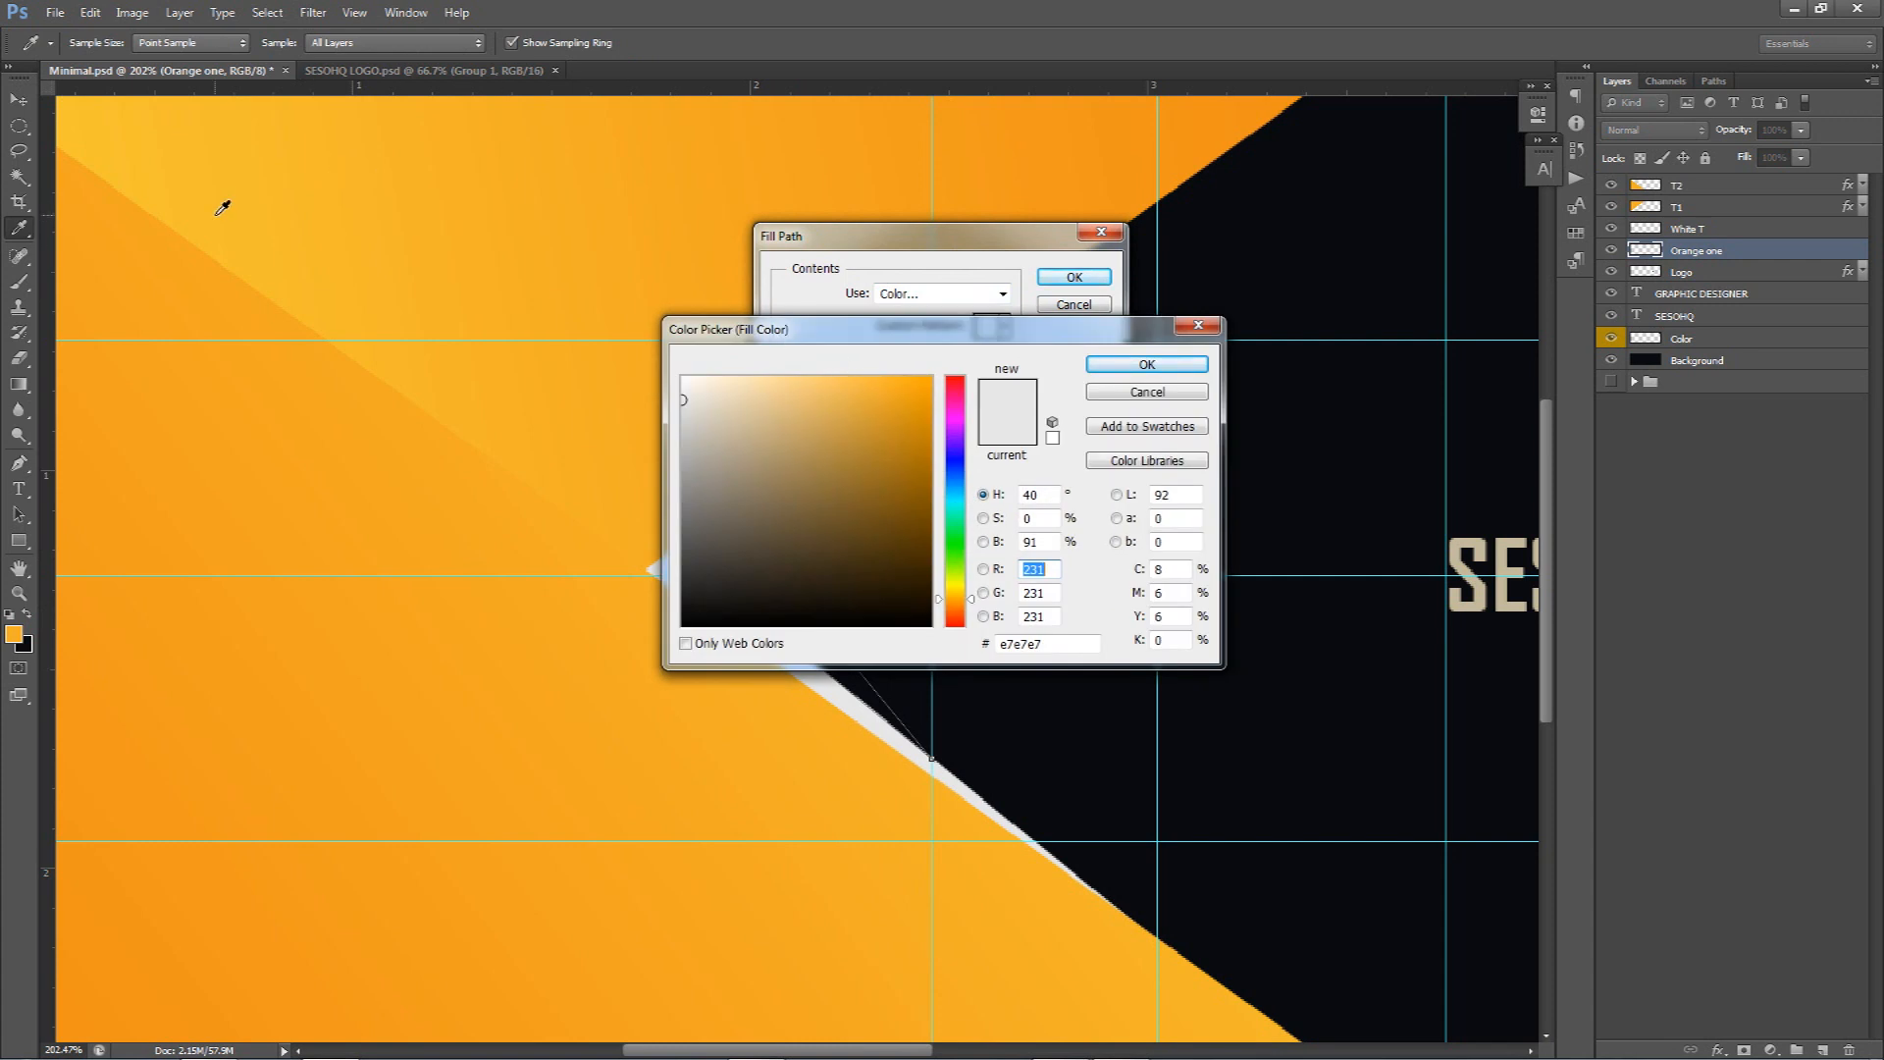
{"action": "left_click", "coordinate": [180, 169]}
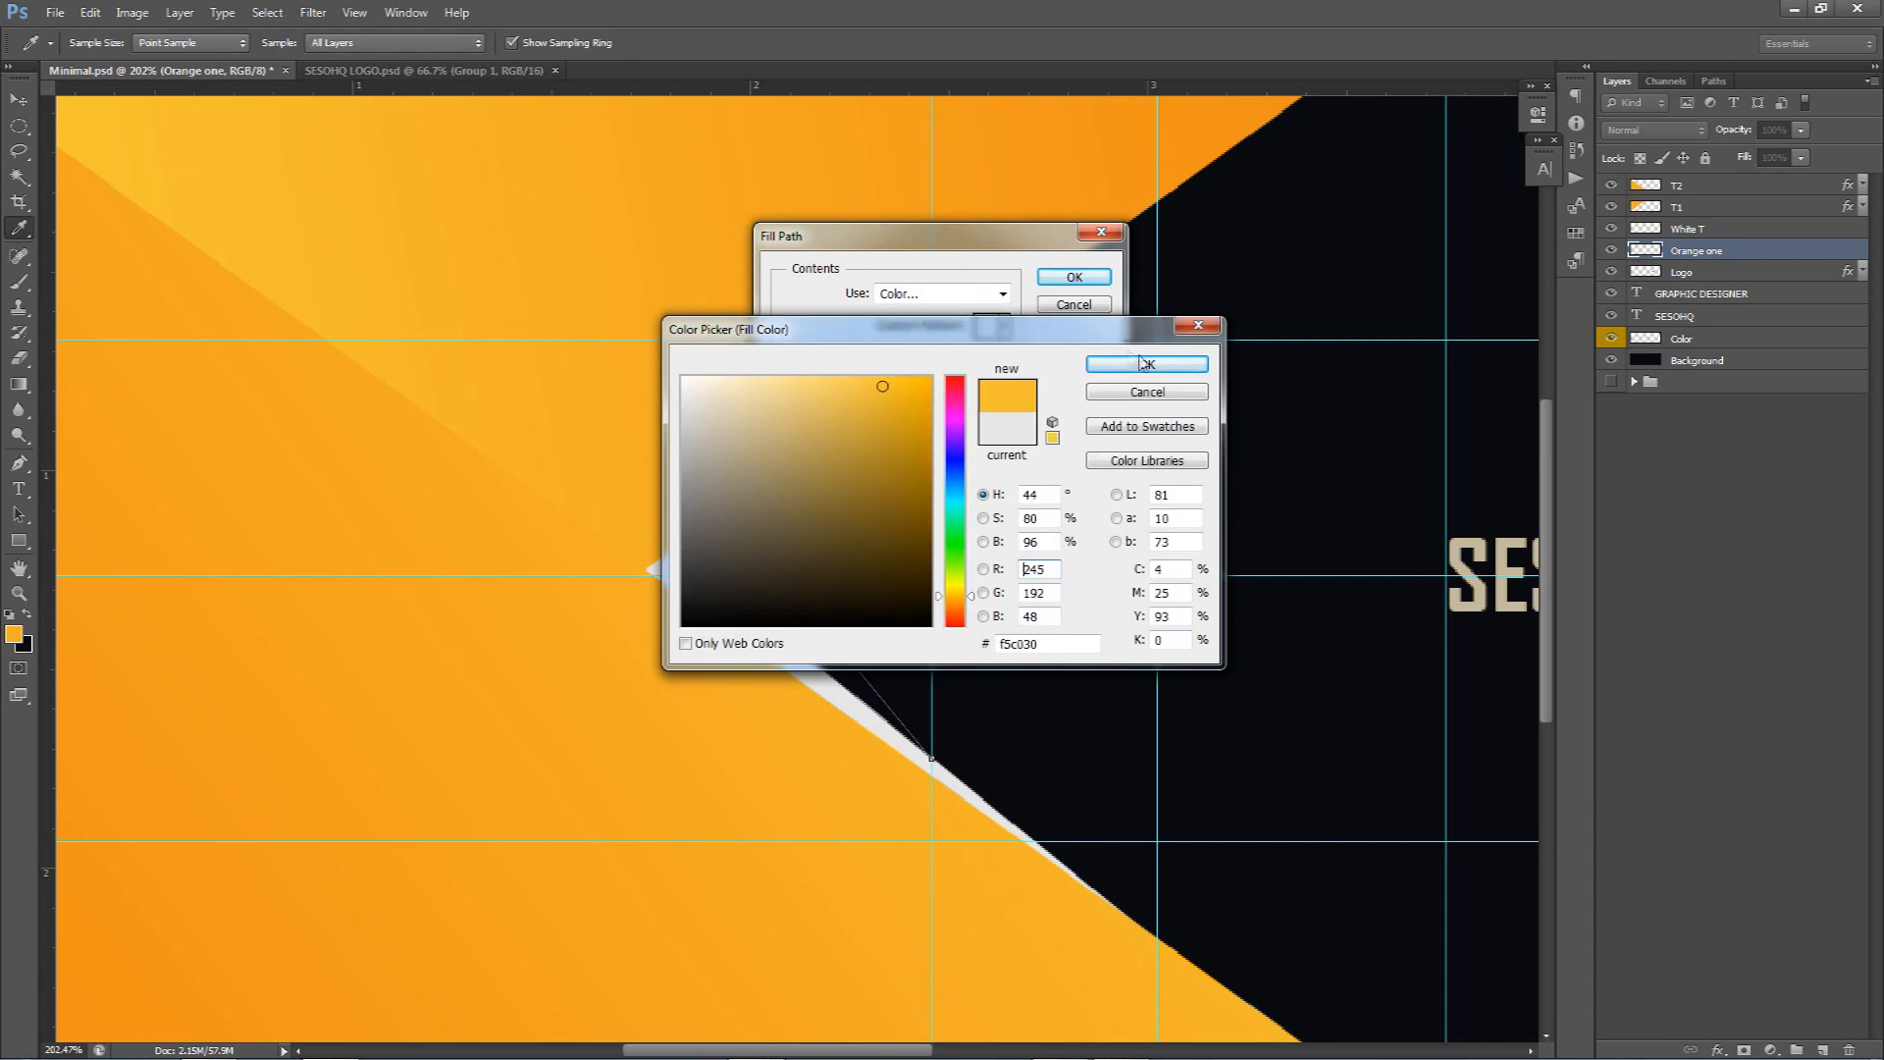
{"action": "left_click", "coordinate": [1146, 364]}
{"action": "left_click", "coordinate": [1075, 277]}
Delete the orange chevron's path and hide the guides
{"action": "right_click", "coordinate": [1107, 304]}
{"action": "left_click", "coordinate": [1136, 336]}
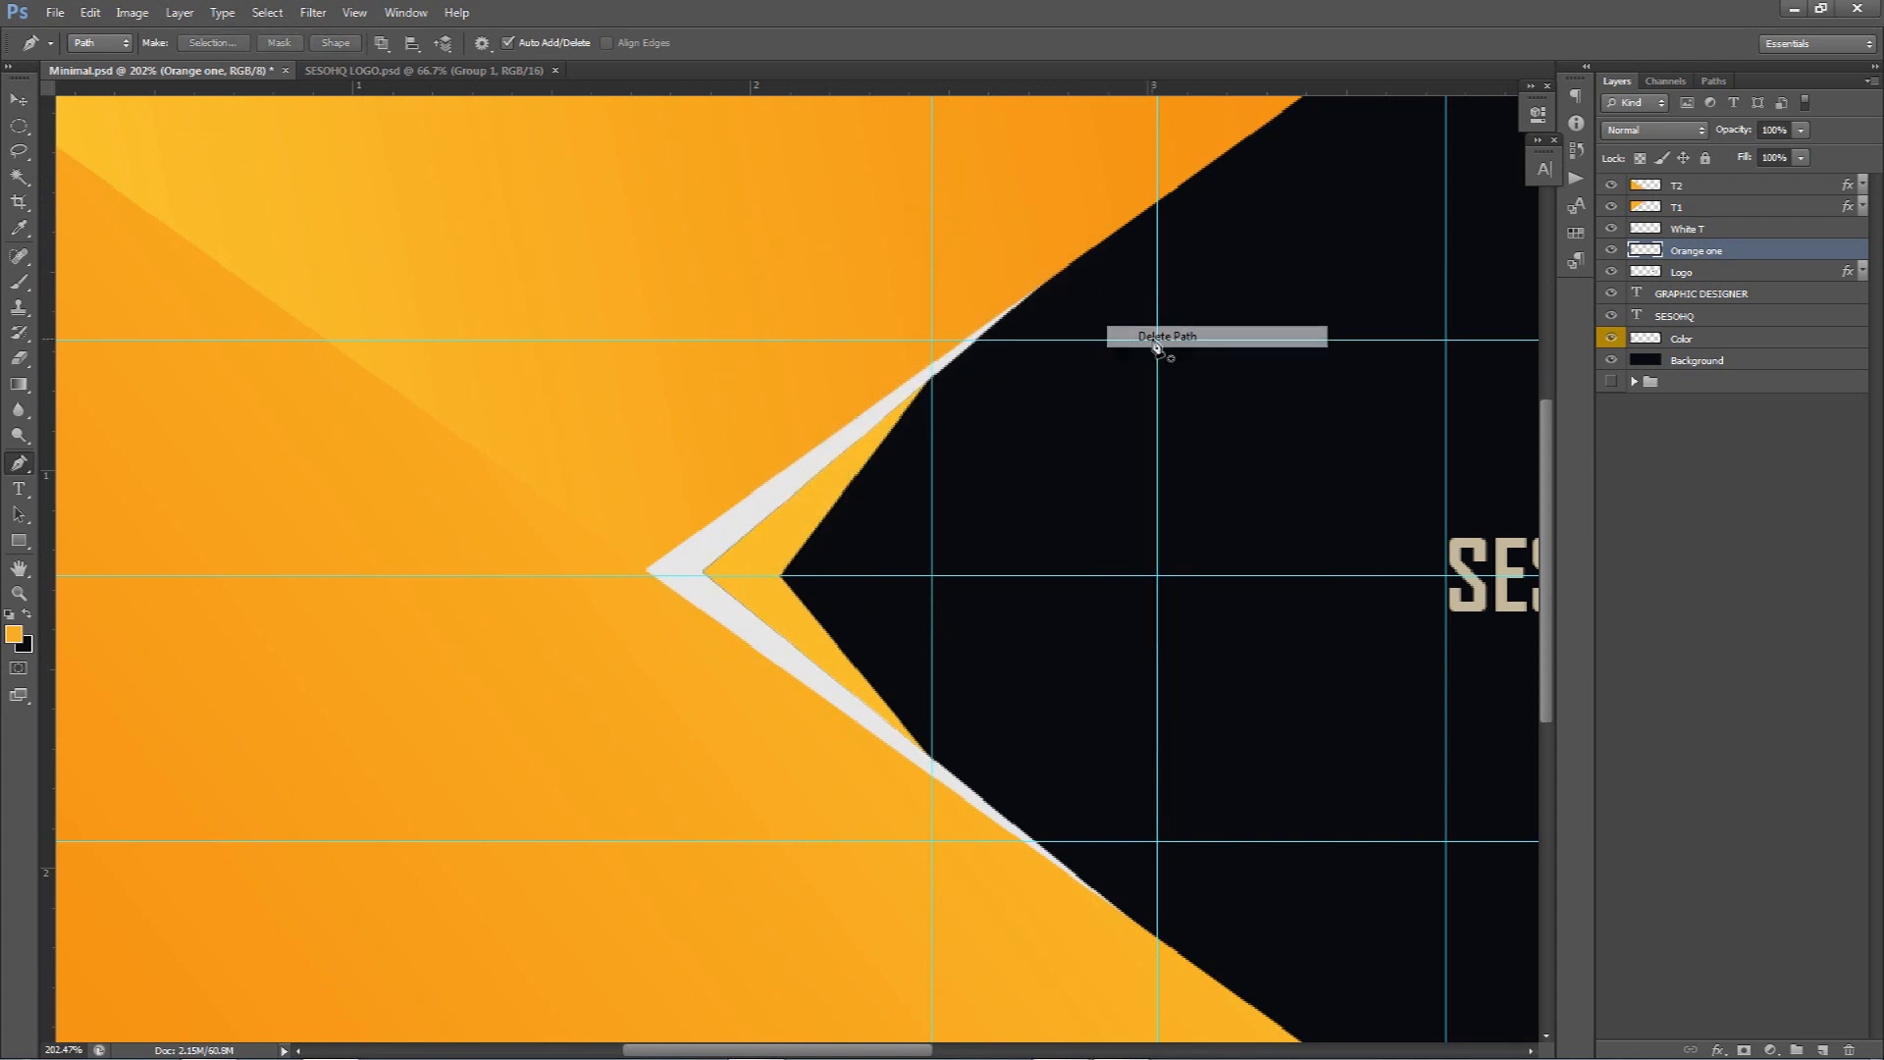
{"action": "key", "text": "ctrl+semicolon"}
{"action": "key", "text": "v"}
{"action": "key", "text": "ctrl+0"}
{"action": "scroll", "coordinate": [1121, 420], "scroll_direction": "down", "scroll_amount": 2}
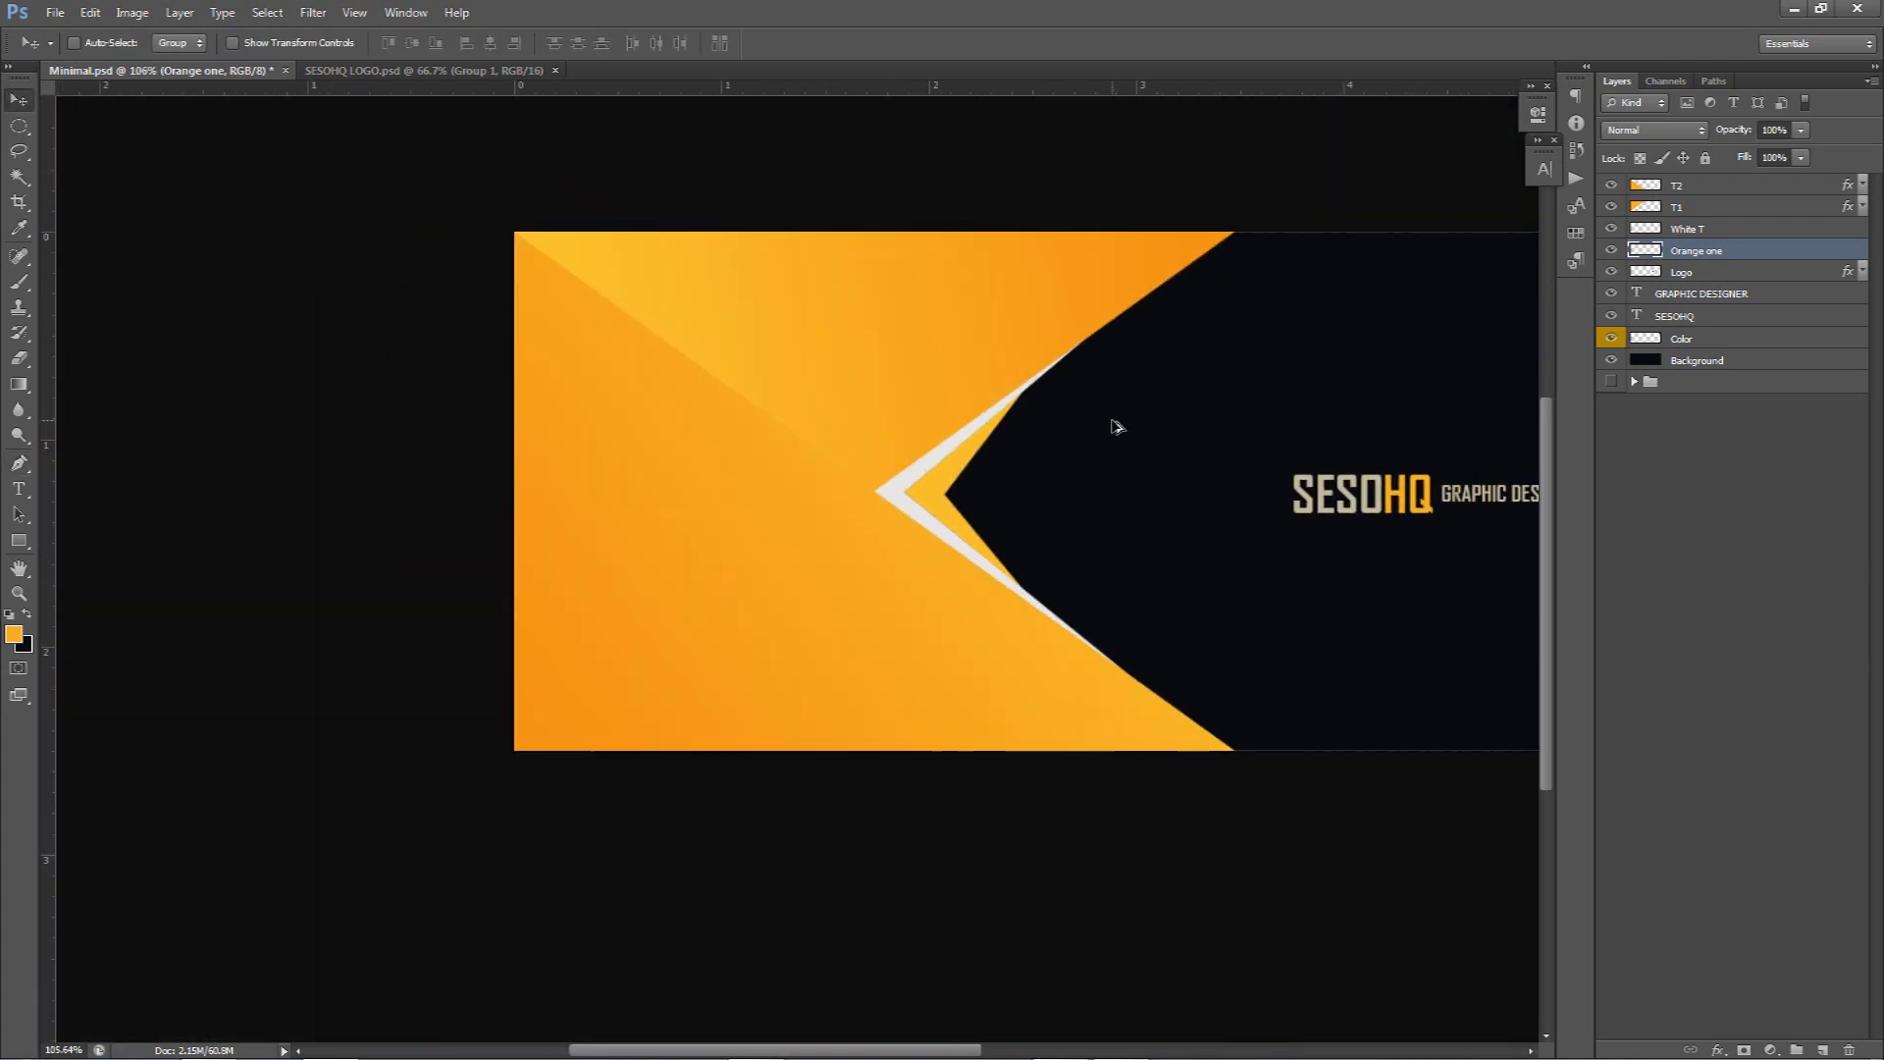
{"action": "scroll", "coordinate": [973, 457], "scroll_direction": "down", "scroll_amount": 1}
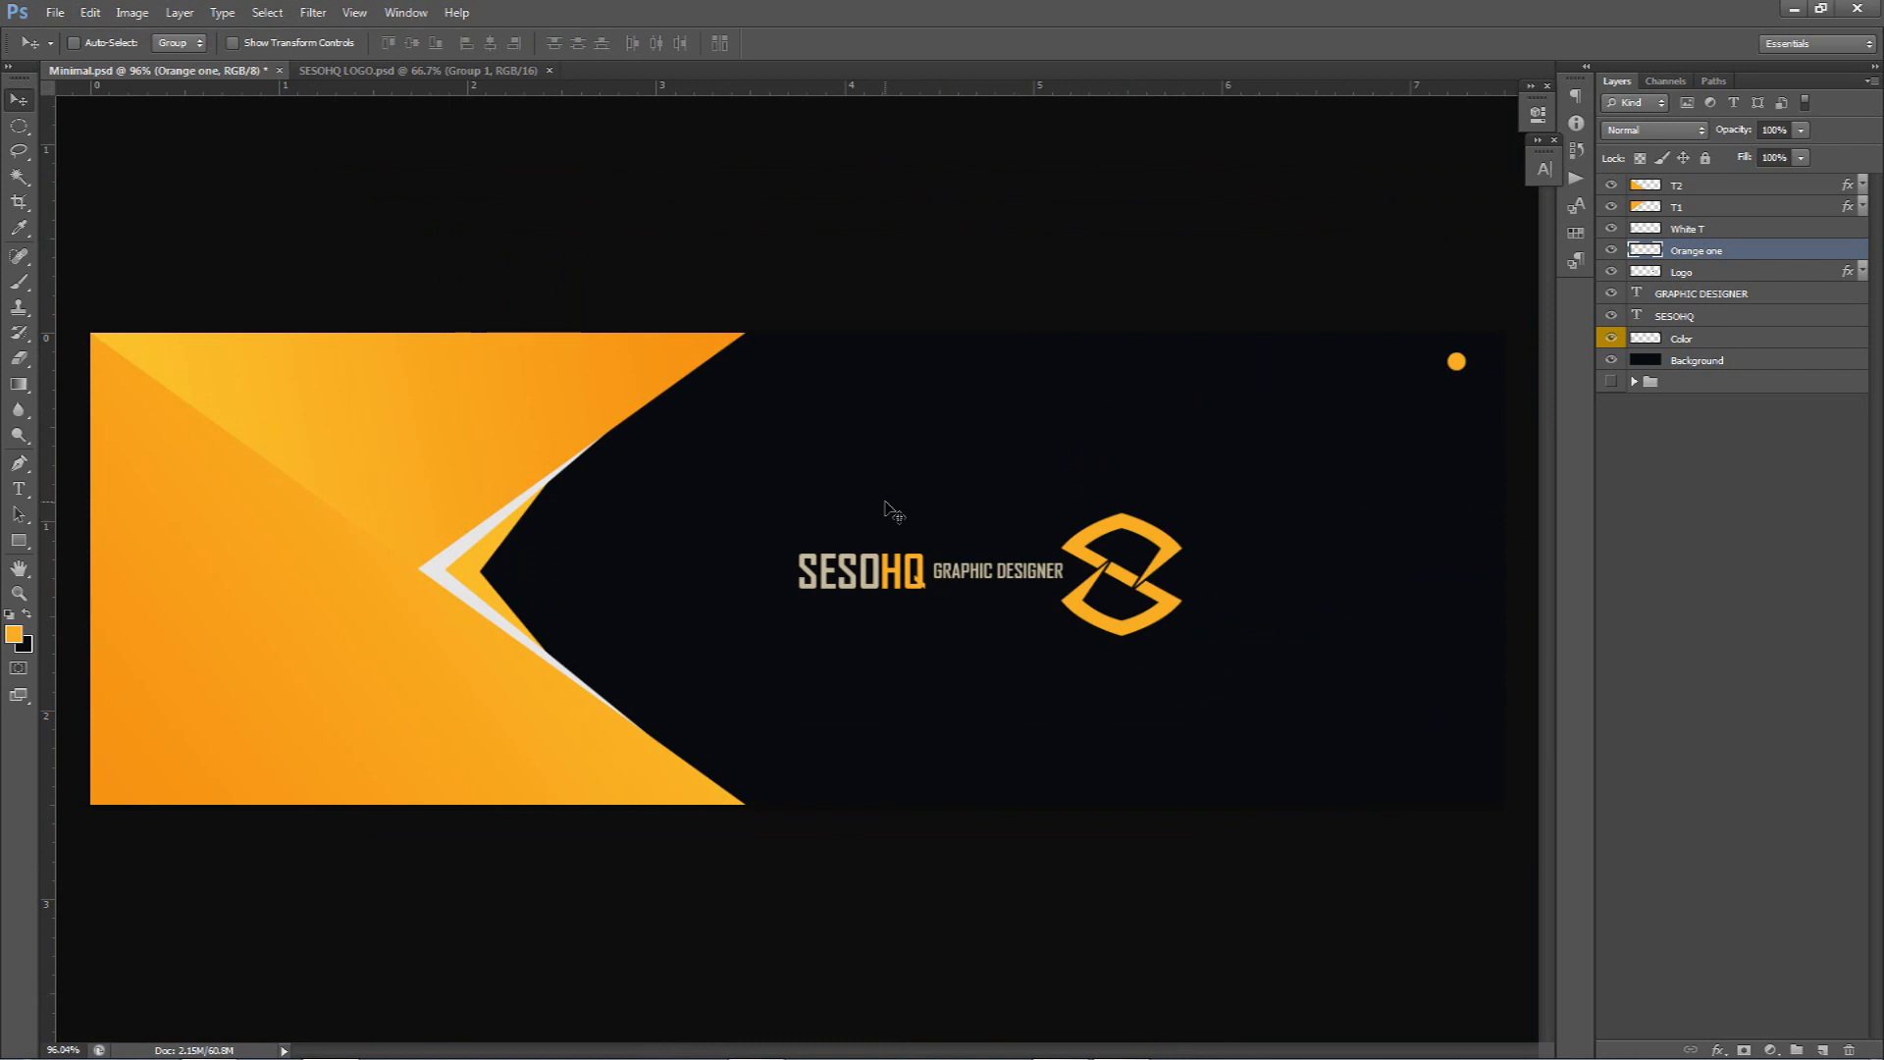
{"action": "scroll", "coordinate": [886, 505], "scroll_direction": "down", "scroll_amount": 1}
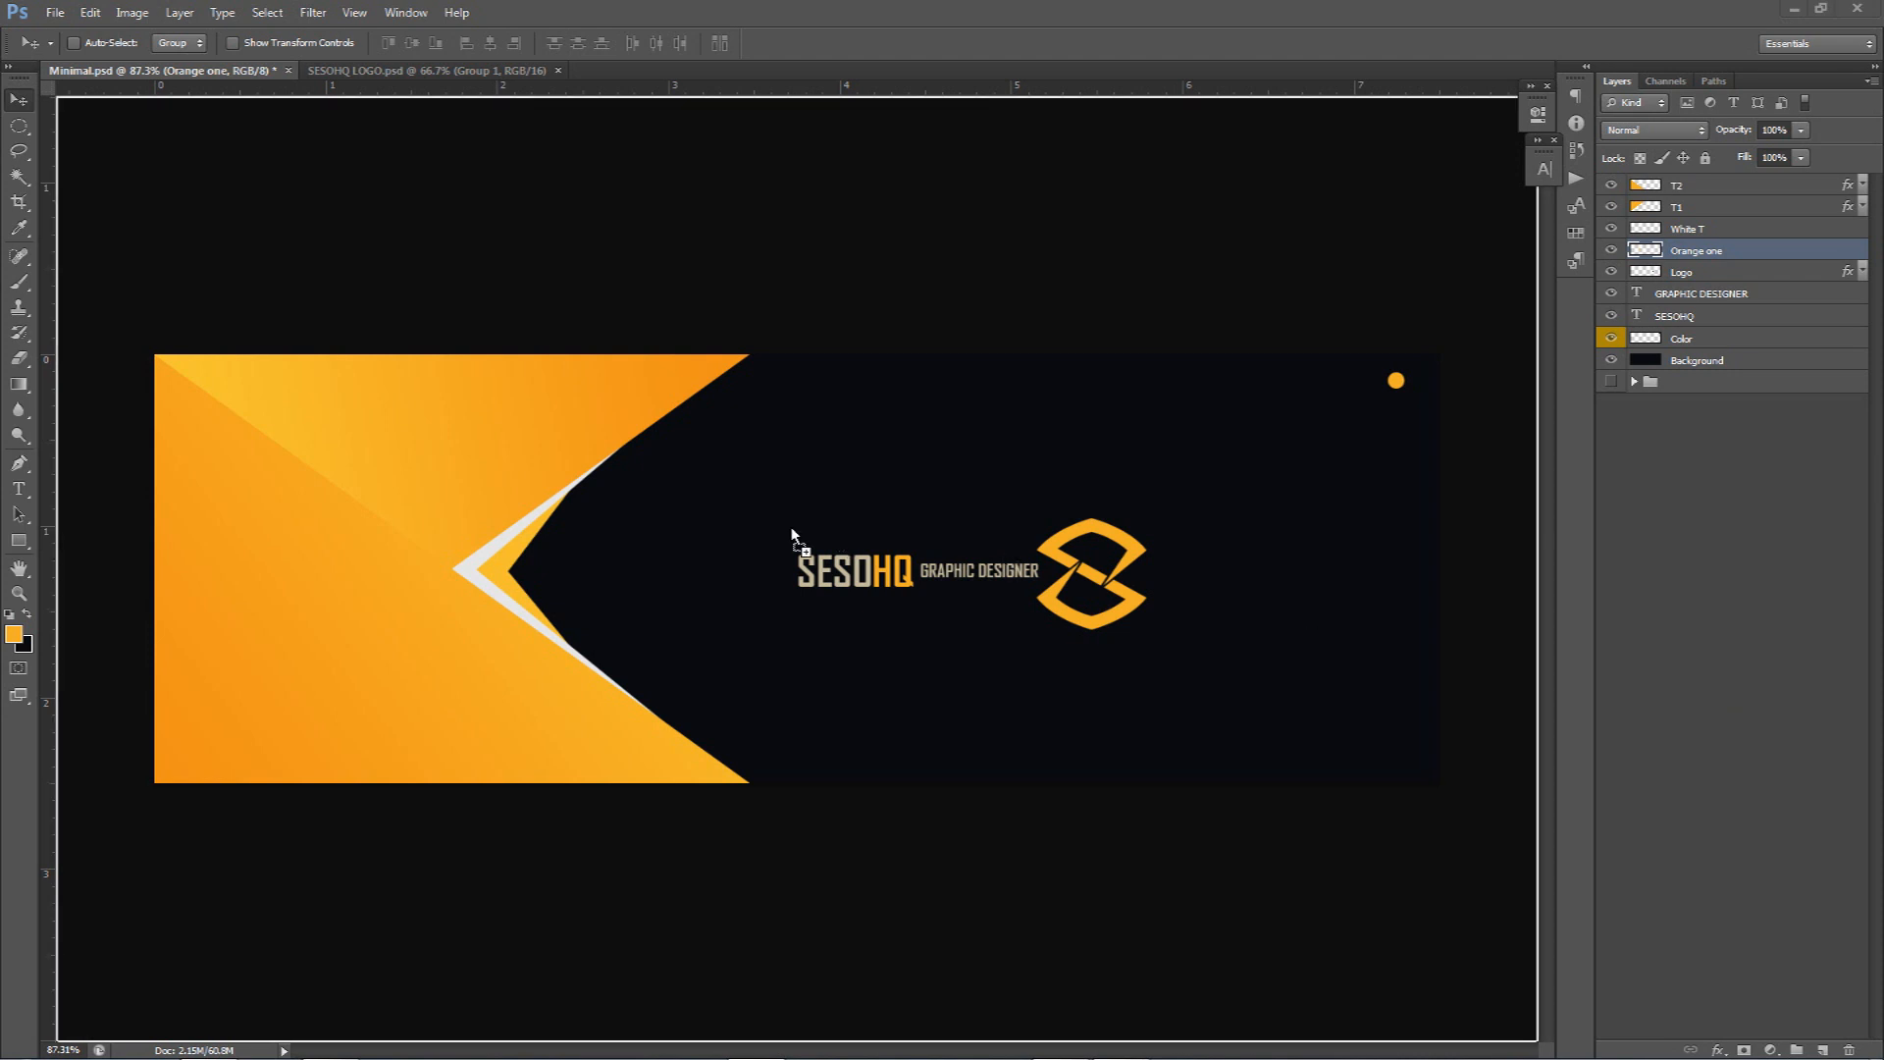
Place the palm-tree photo vvv-0216-img_9850-1966, move it to the top of the layer stack and position it over the orange triangles
{"action": "key", "text": "ctrl+t"}
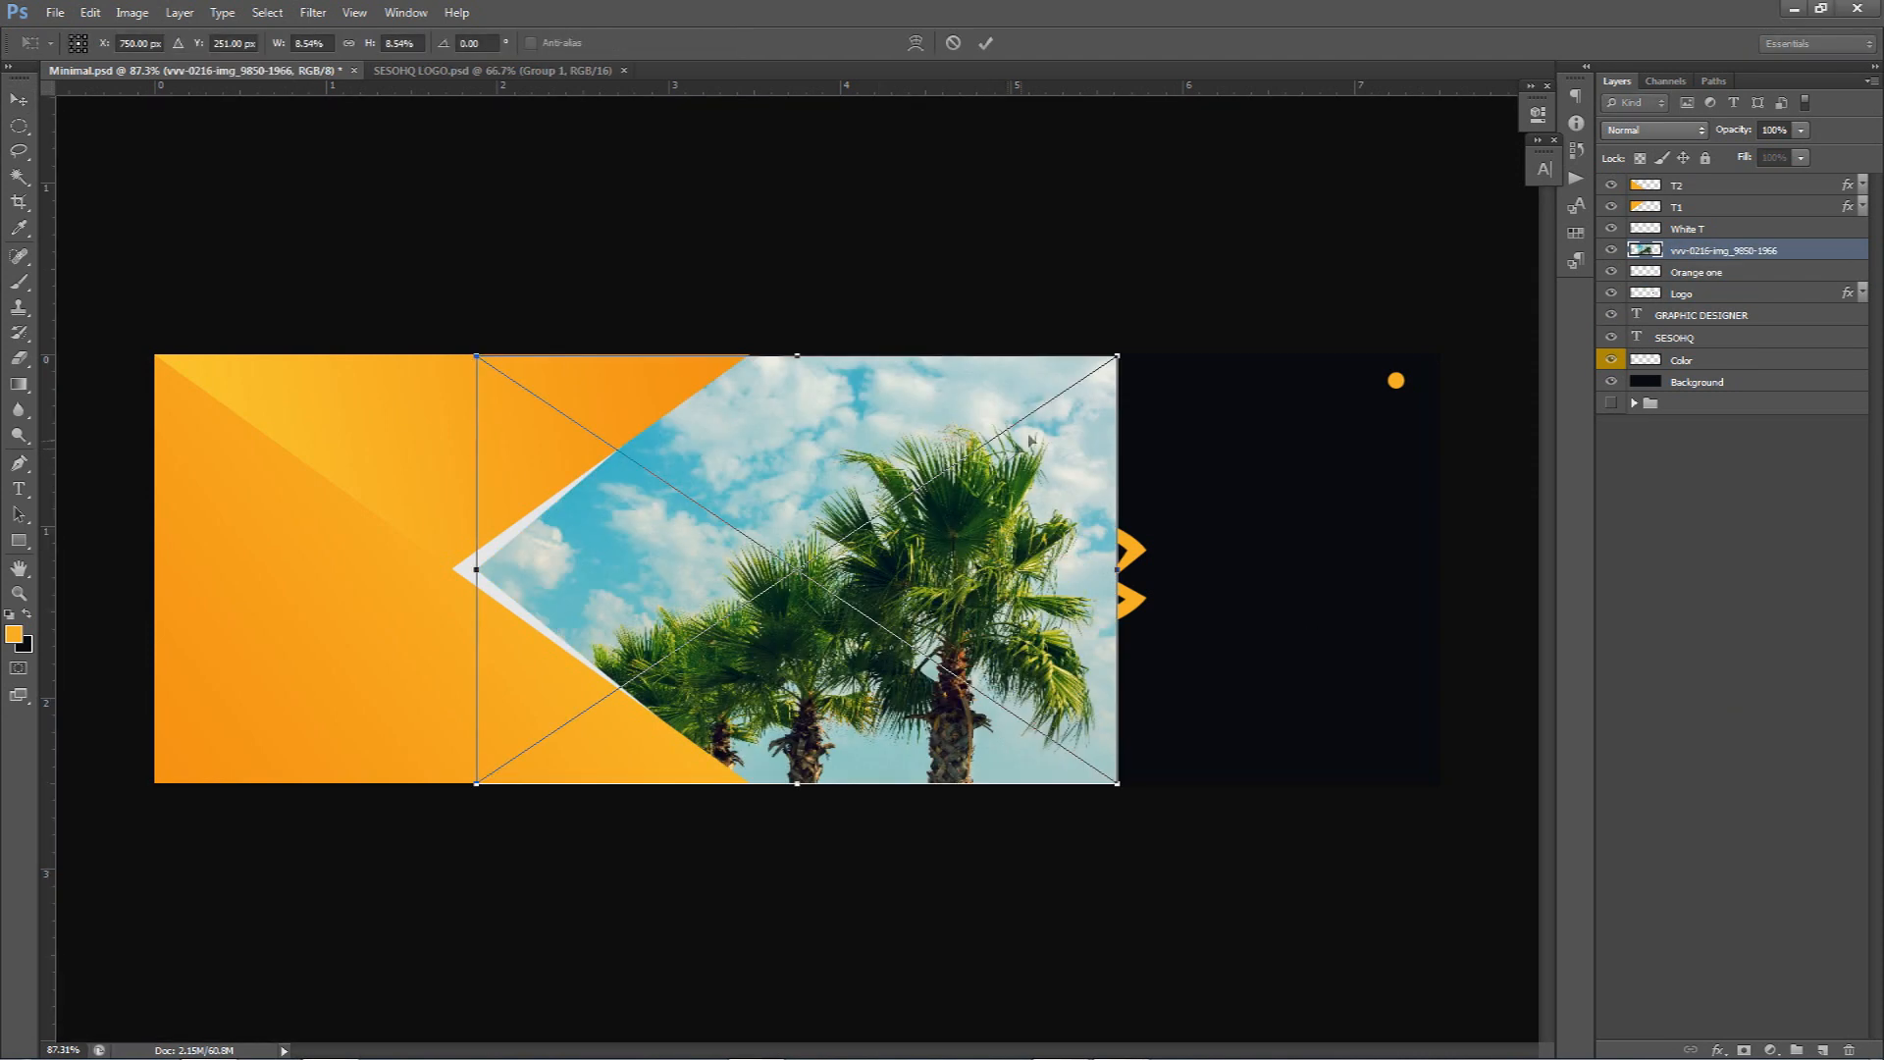
{"action": "key", "text": "Return"}
{"action": "left_click_drag", "start_coordinate": [944, 499], "coordinate": [1161, 498]}
{"action": "left_click_drag", "start_coordinate": [1737, 241], "coordinate": [1732, 185]}
{"action": "left_click_drag", "start_coordinate": [1118, 488], "coordinate": [644, 484]}
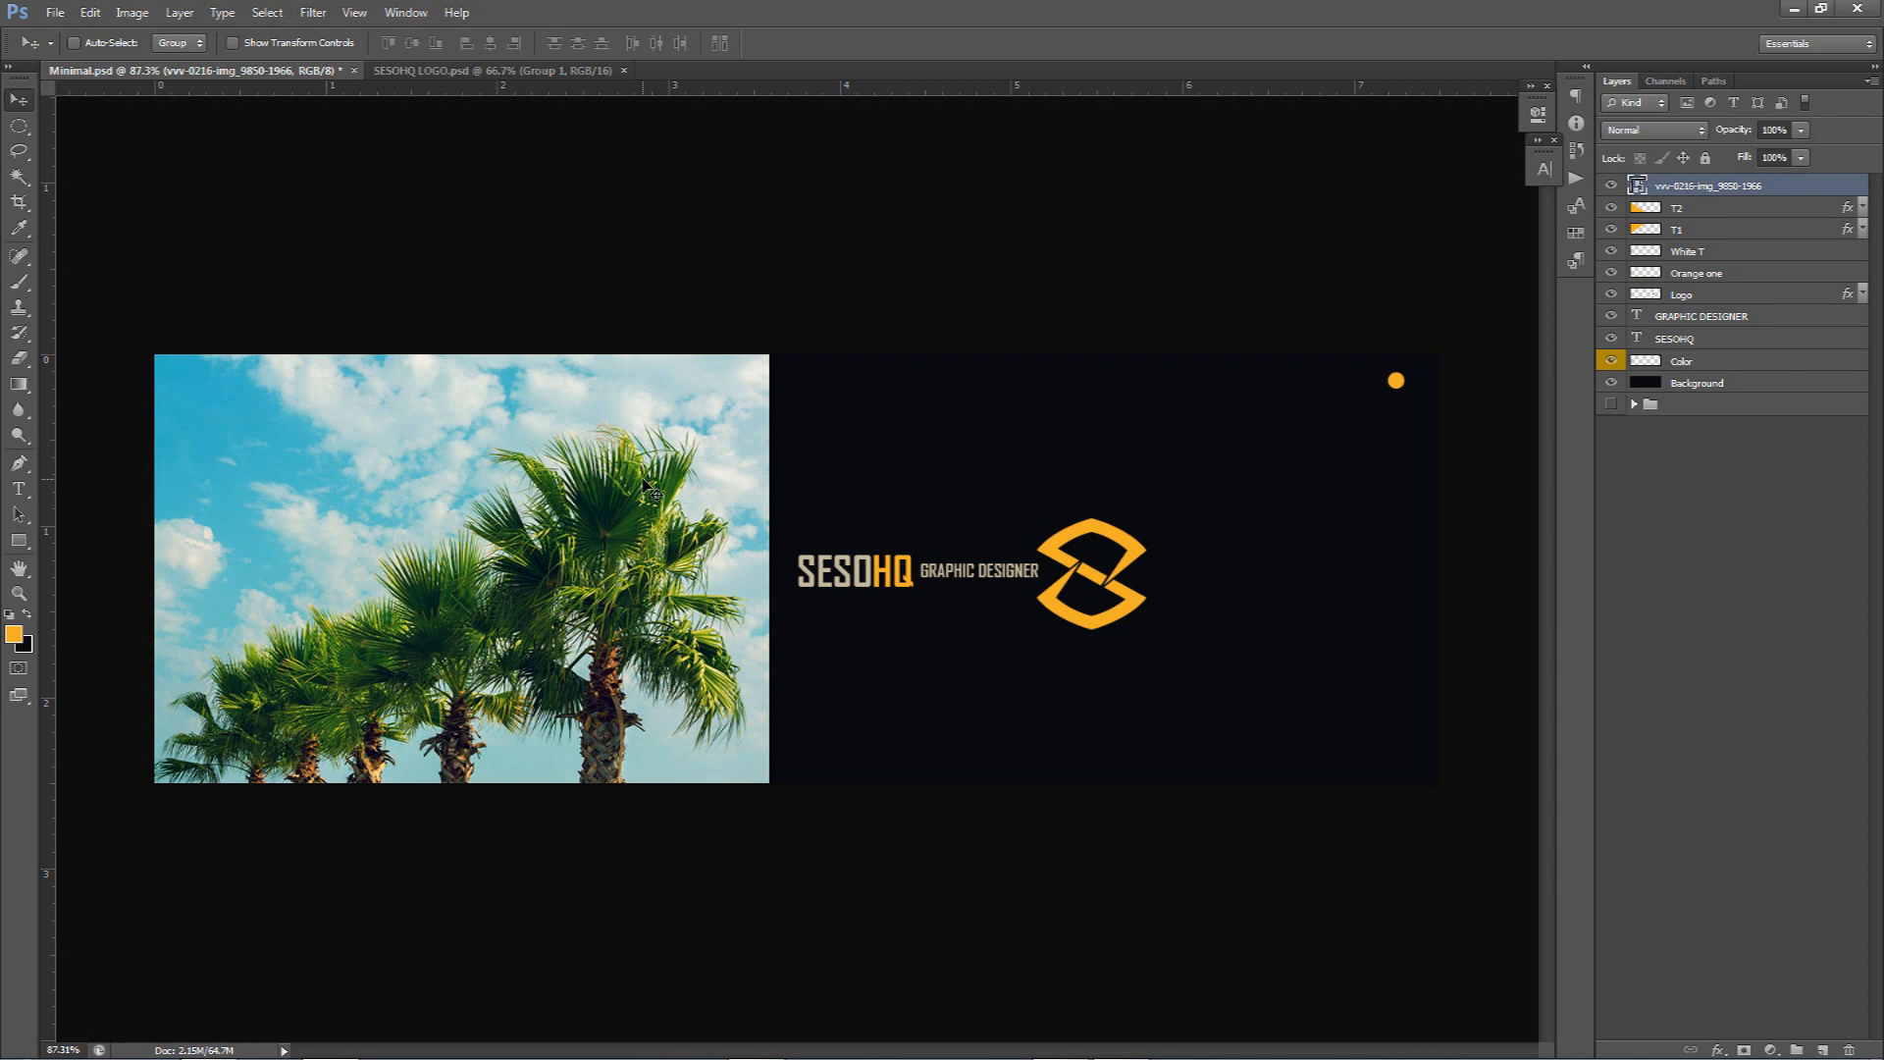
Set the palm photo layer's blend mode to Overlay and its opacity to 28%
{"action": "left_click", "coordinate": [1631, 130]}
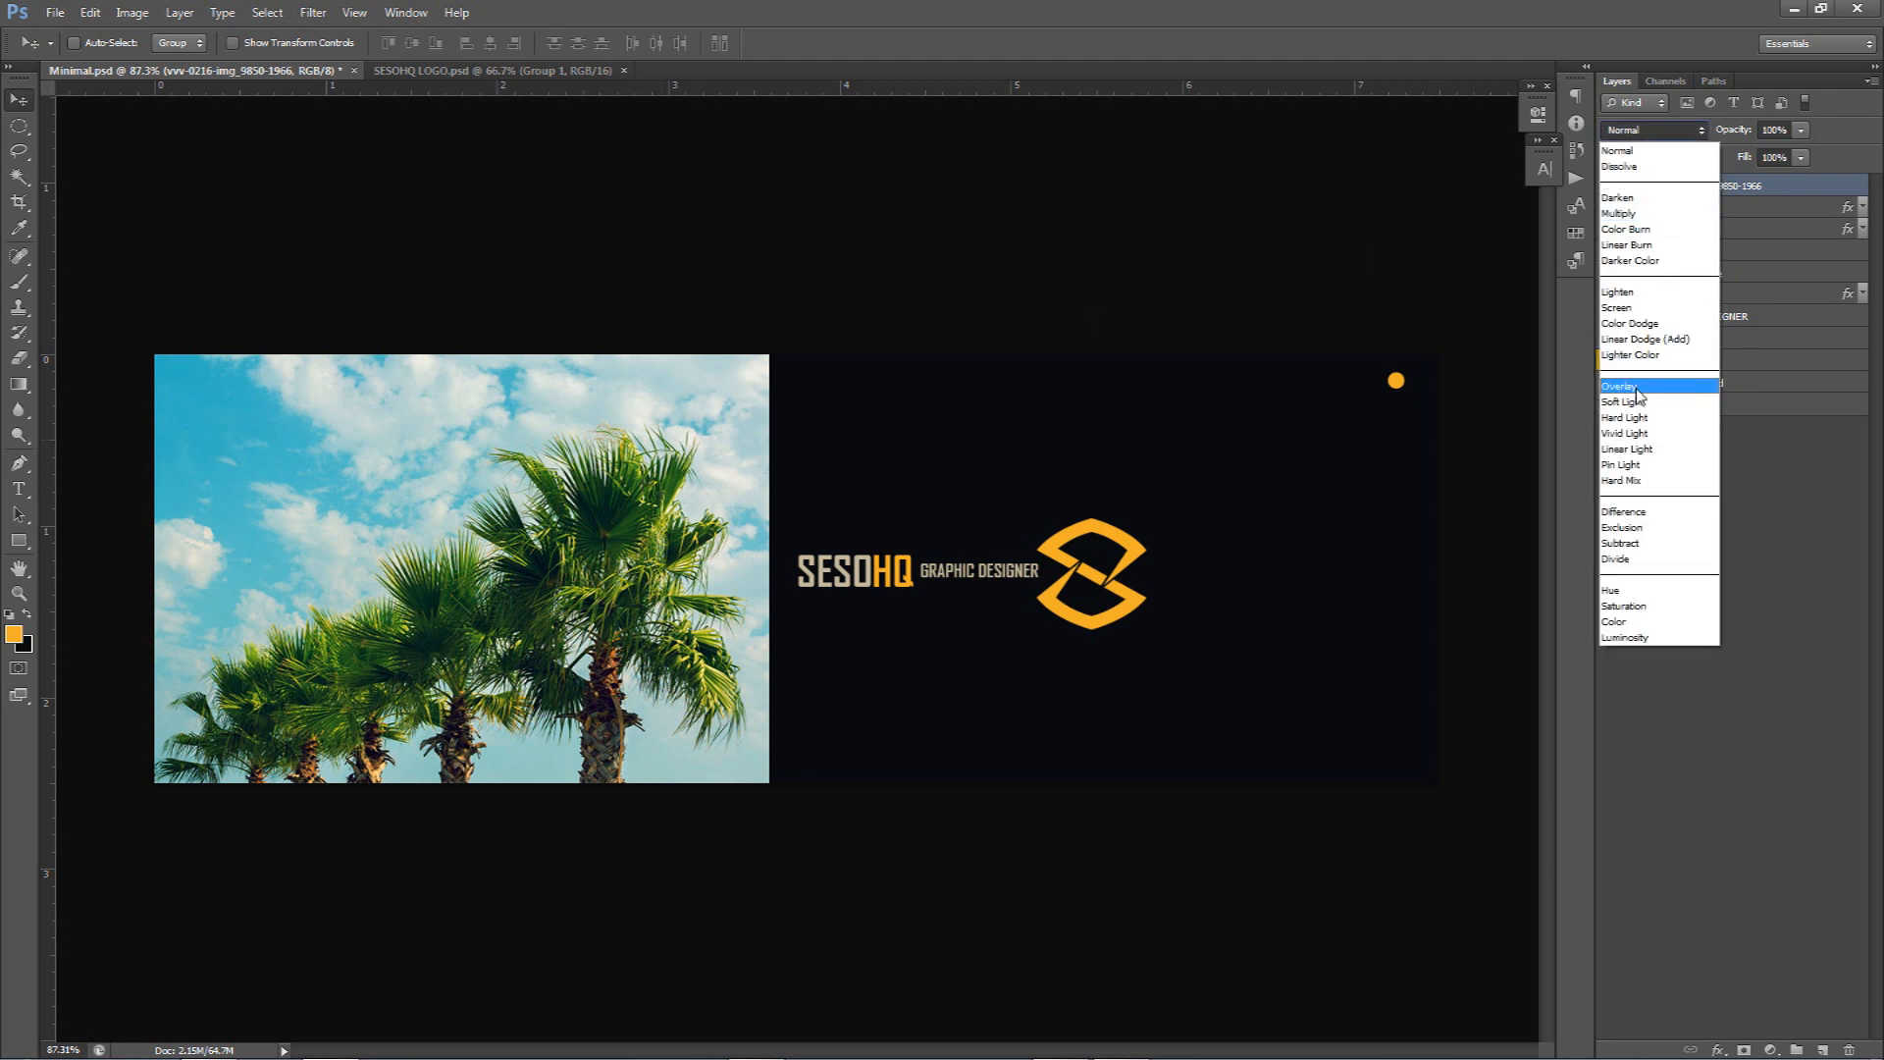
{"action": "left_click", "coordinate": [1649, 384]}
{"action": "left_click", "coordinate": [1801, 130]}
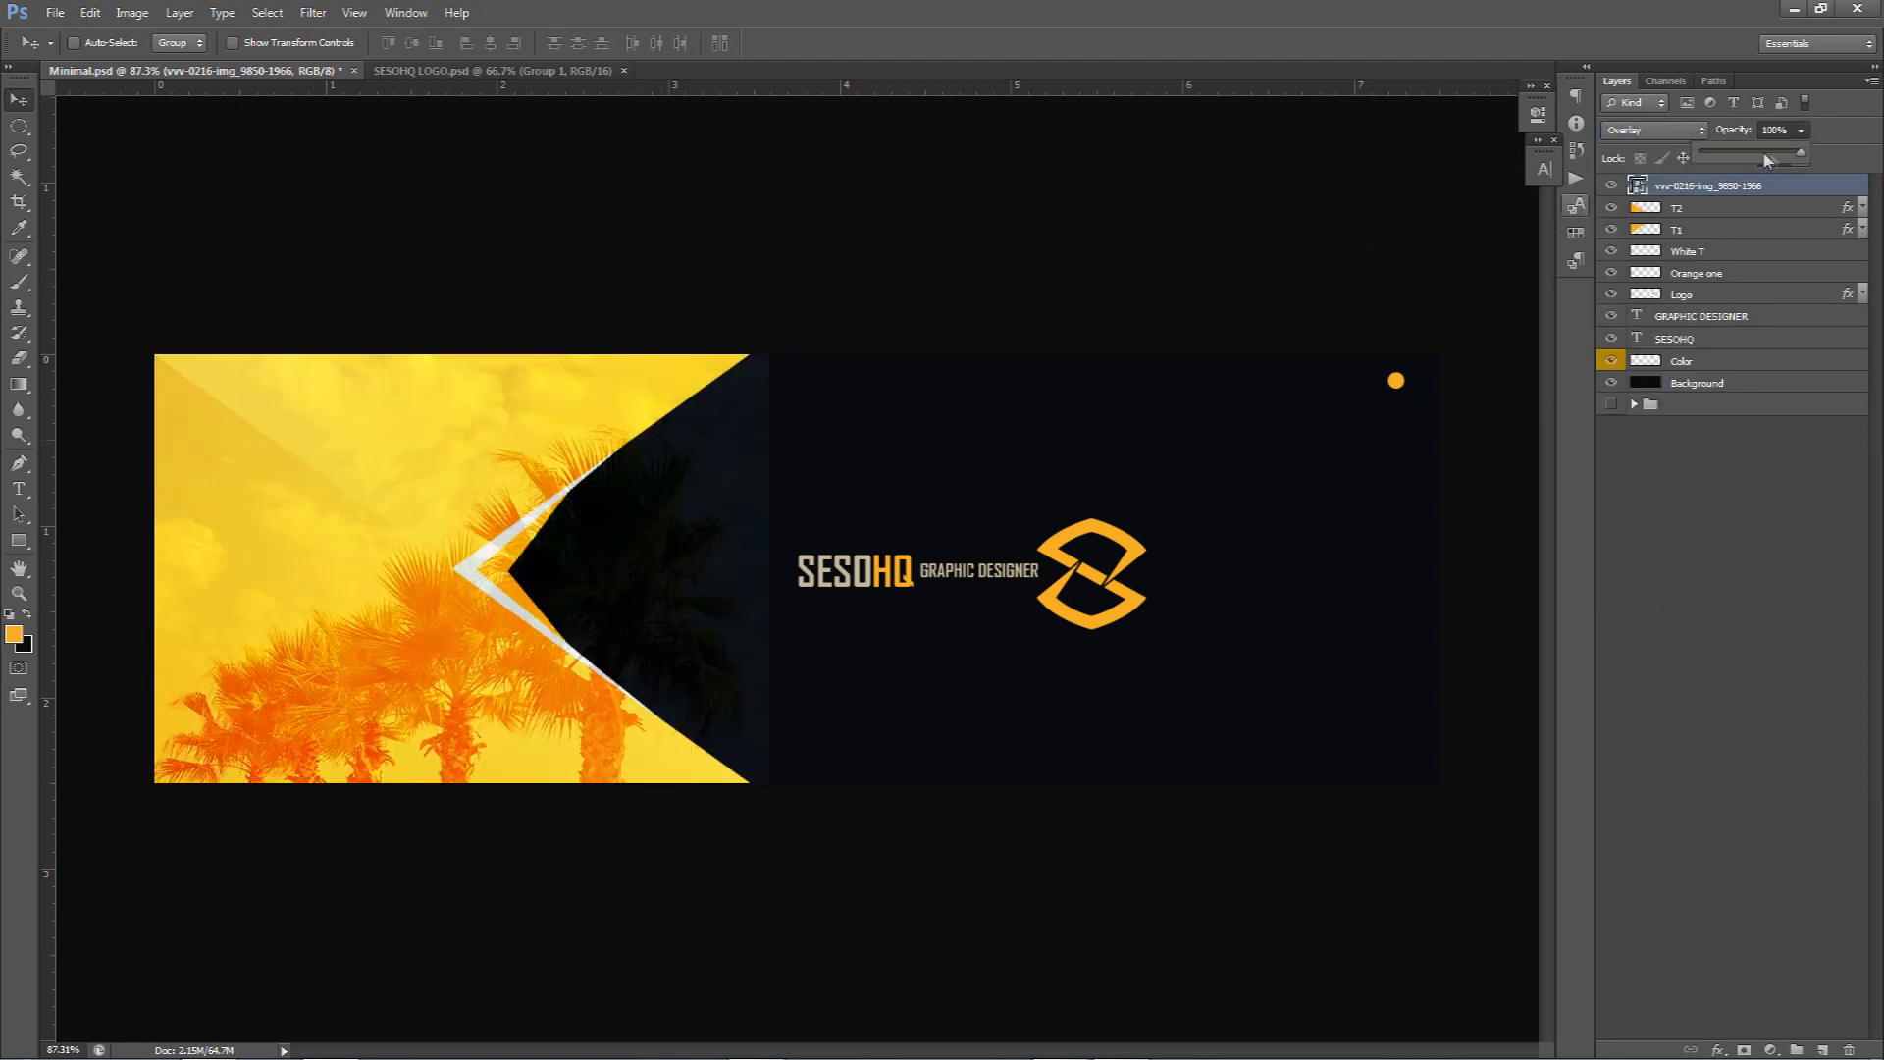
{"action": "left_click_drag", "start_coordinate": [1804, 153], "coordinate": [1747, 153]}
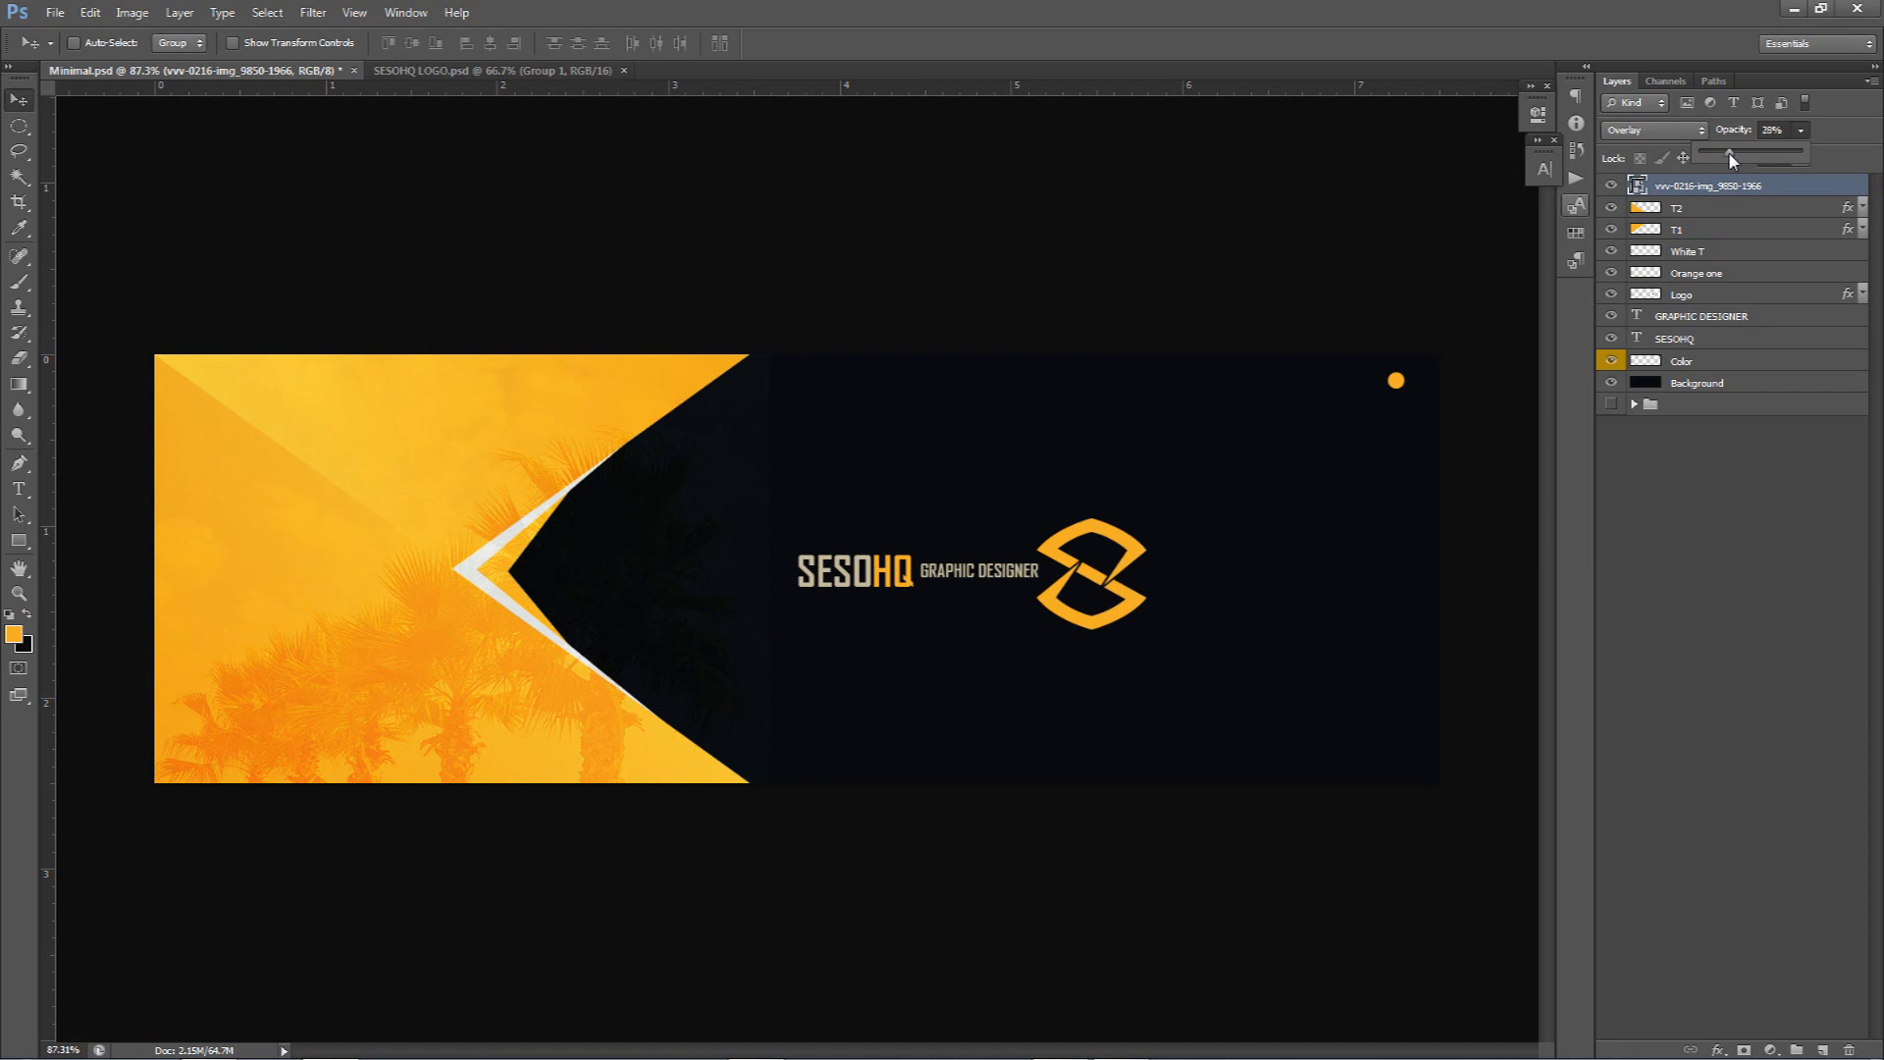
Trace a Pen path from the upper triangle's top corner along the orange and chevron edges to the orange chevron's inner tip
{"action": "scroll", "coordinate": [392, 585], "scroll_direction": "up", "scroll_amount": 2}
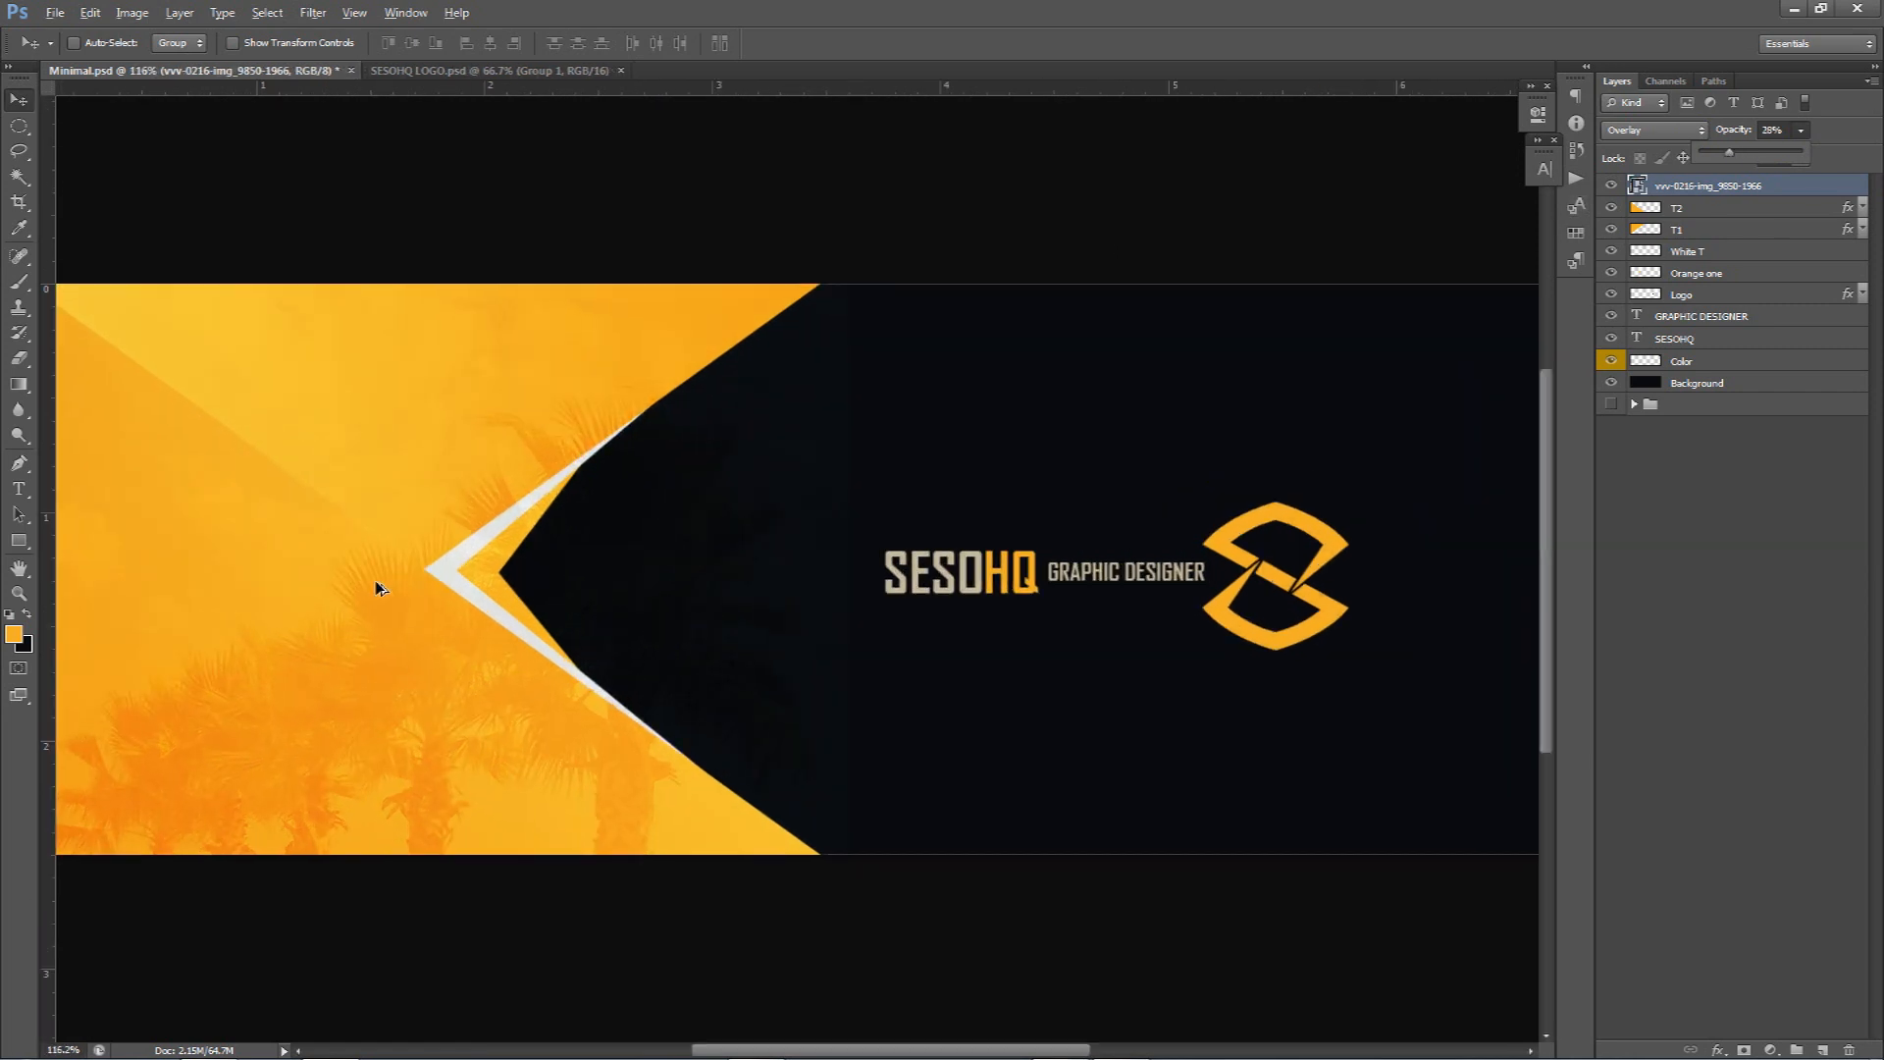
{"action": "scroll", "coordinate": [381, 586], "scroll_direction": "up", "scroll_amount": 1}
{"action": "key", "text": "p"}
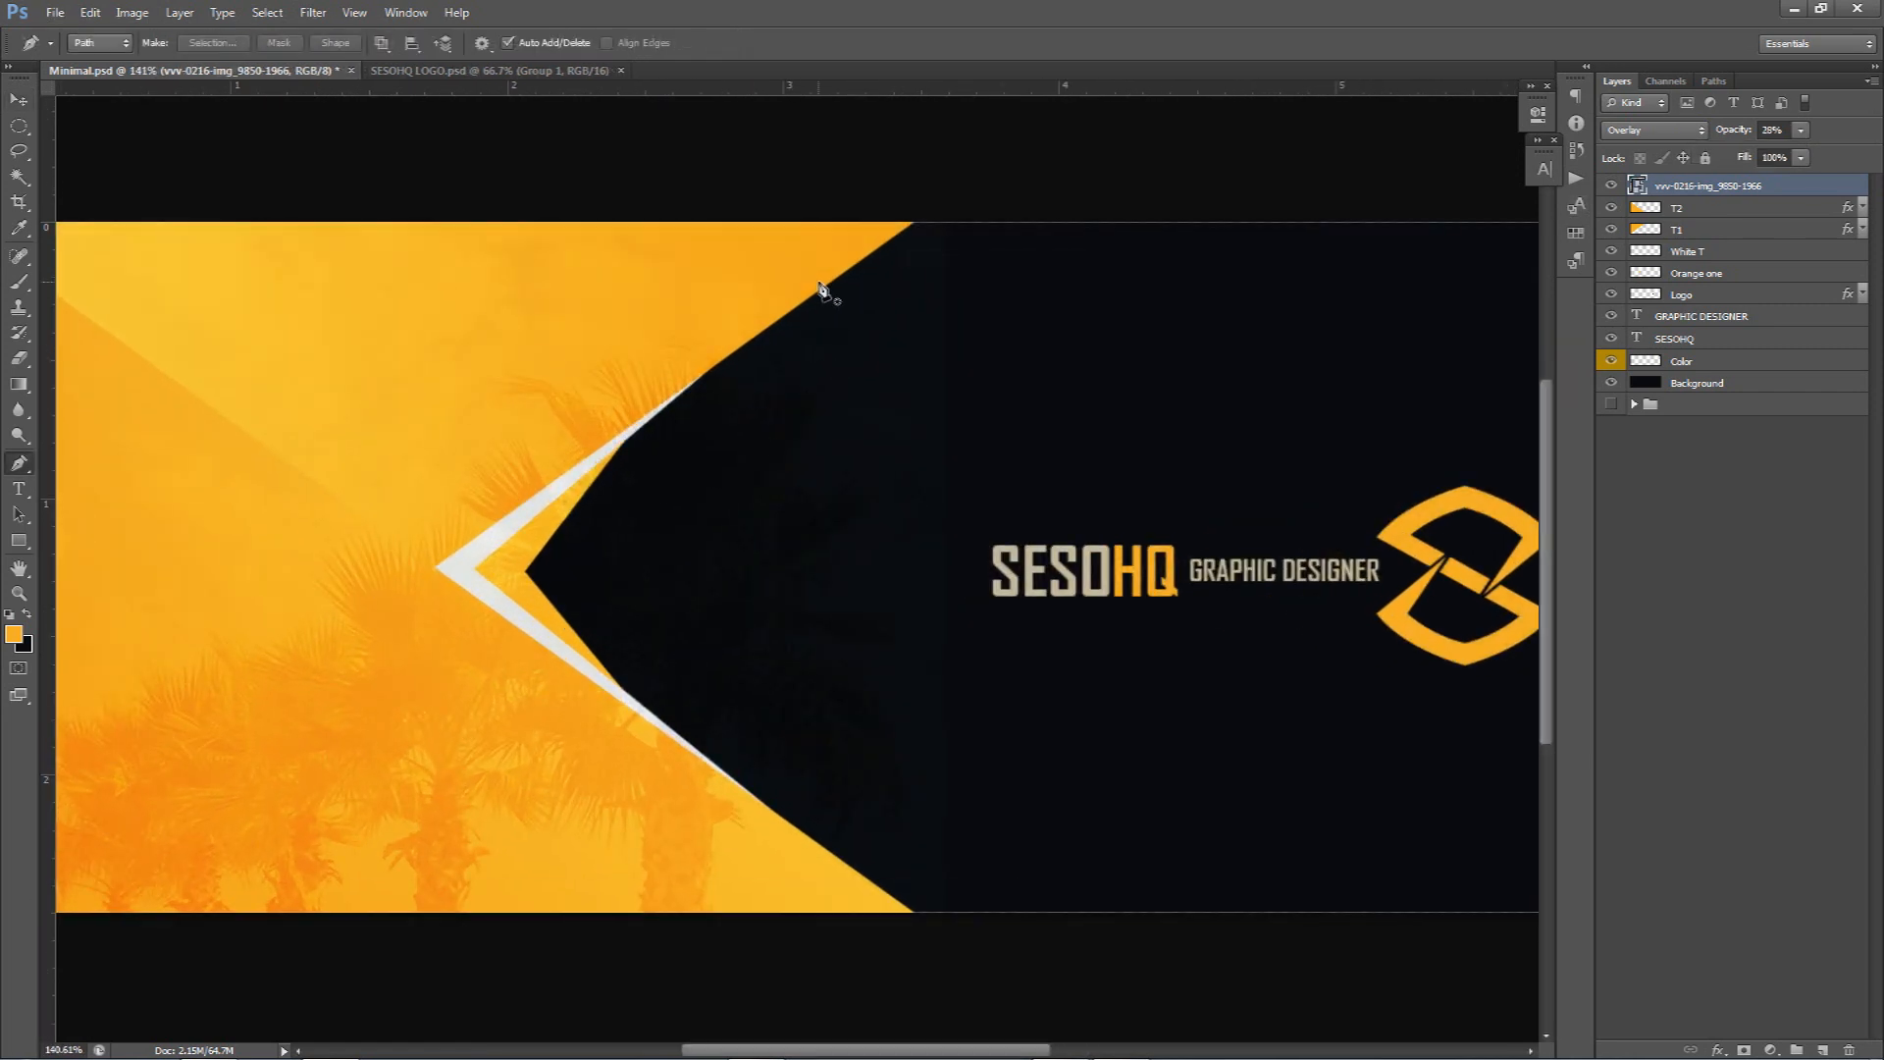
{"action": "scroll", "coordinate": [951, 252], "scroll_direction": "up", "scroll_amount": 2}
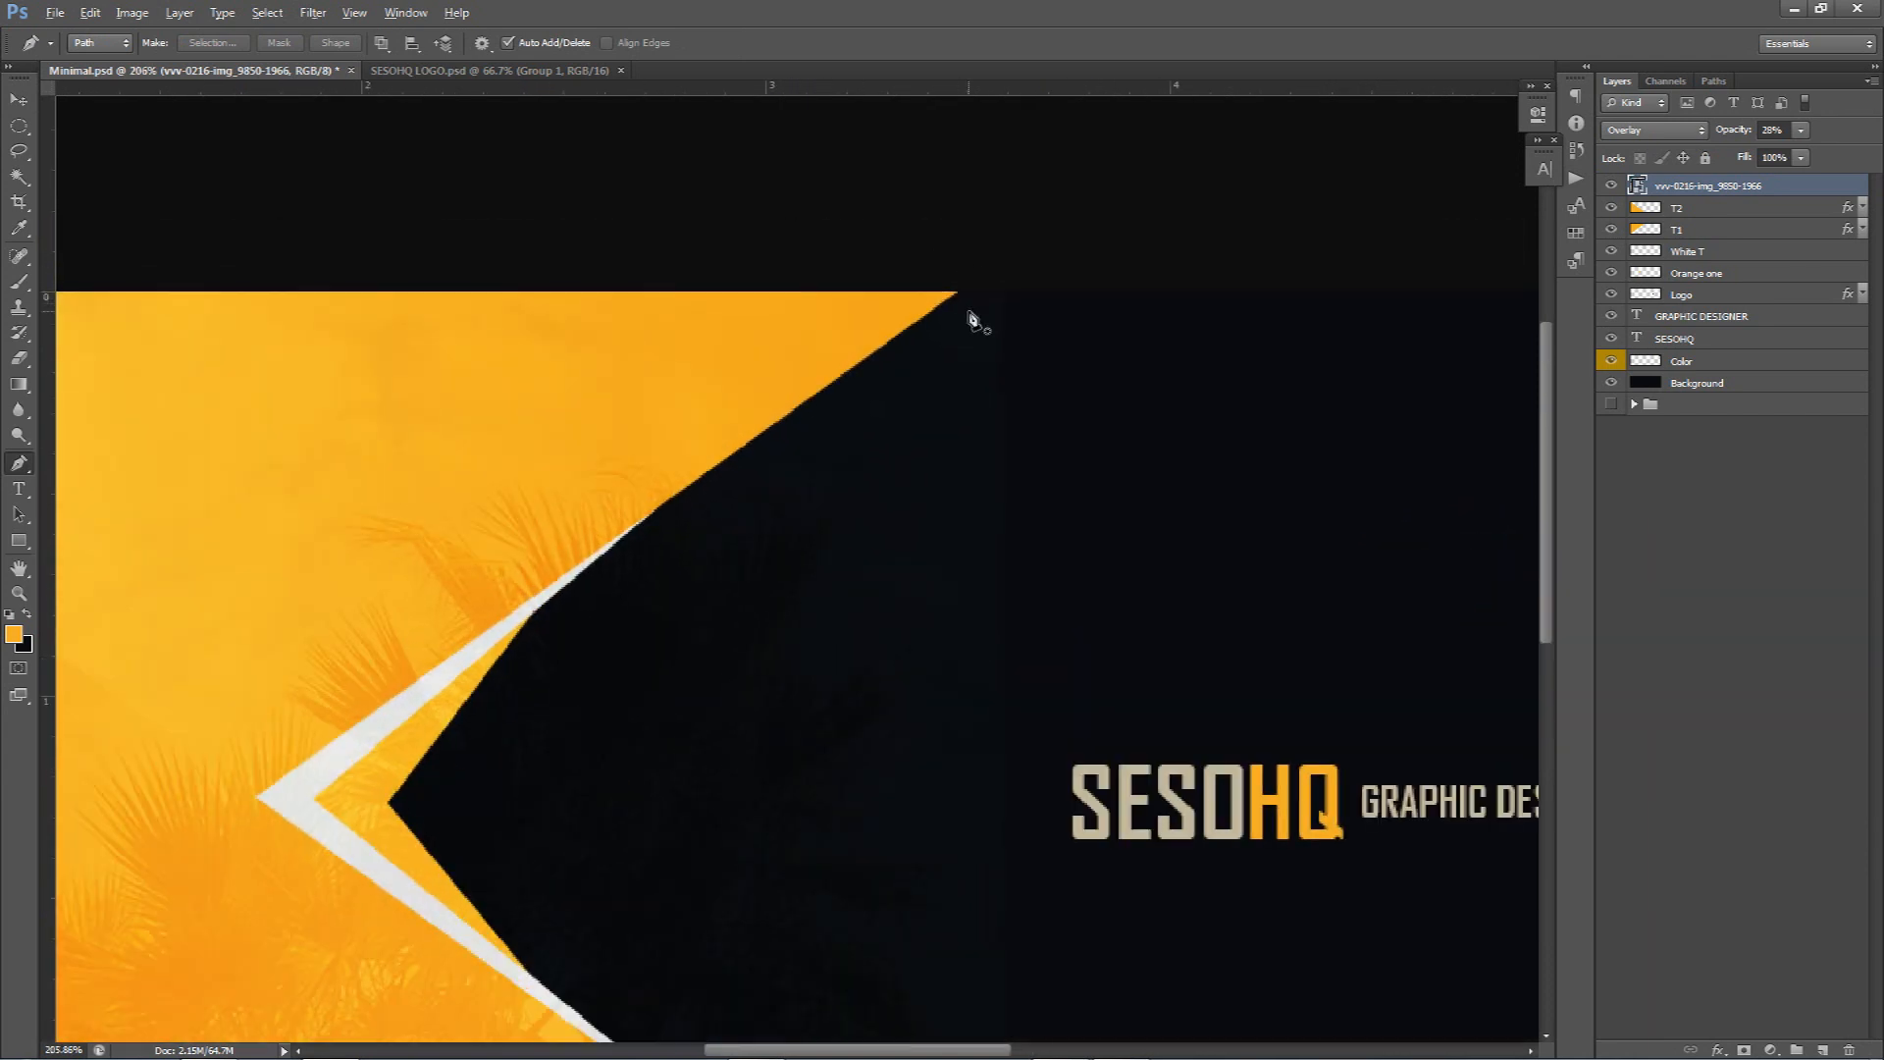
{"action": "left_click", "coordinate": [963, 288]}
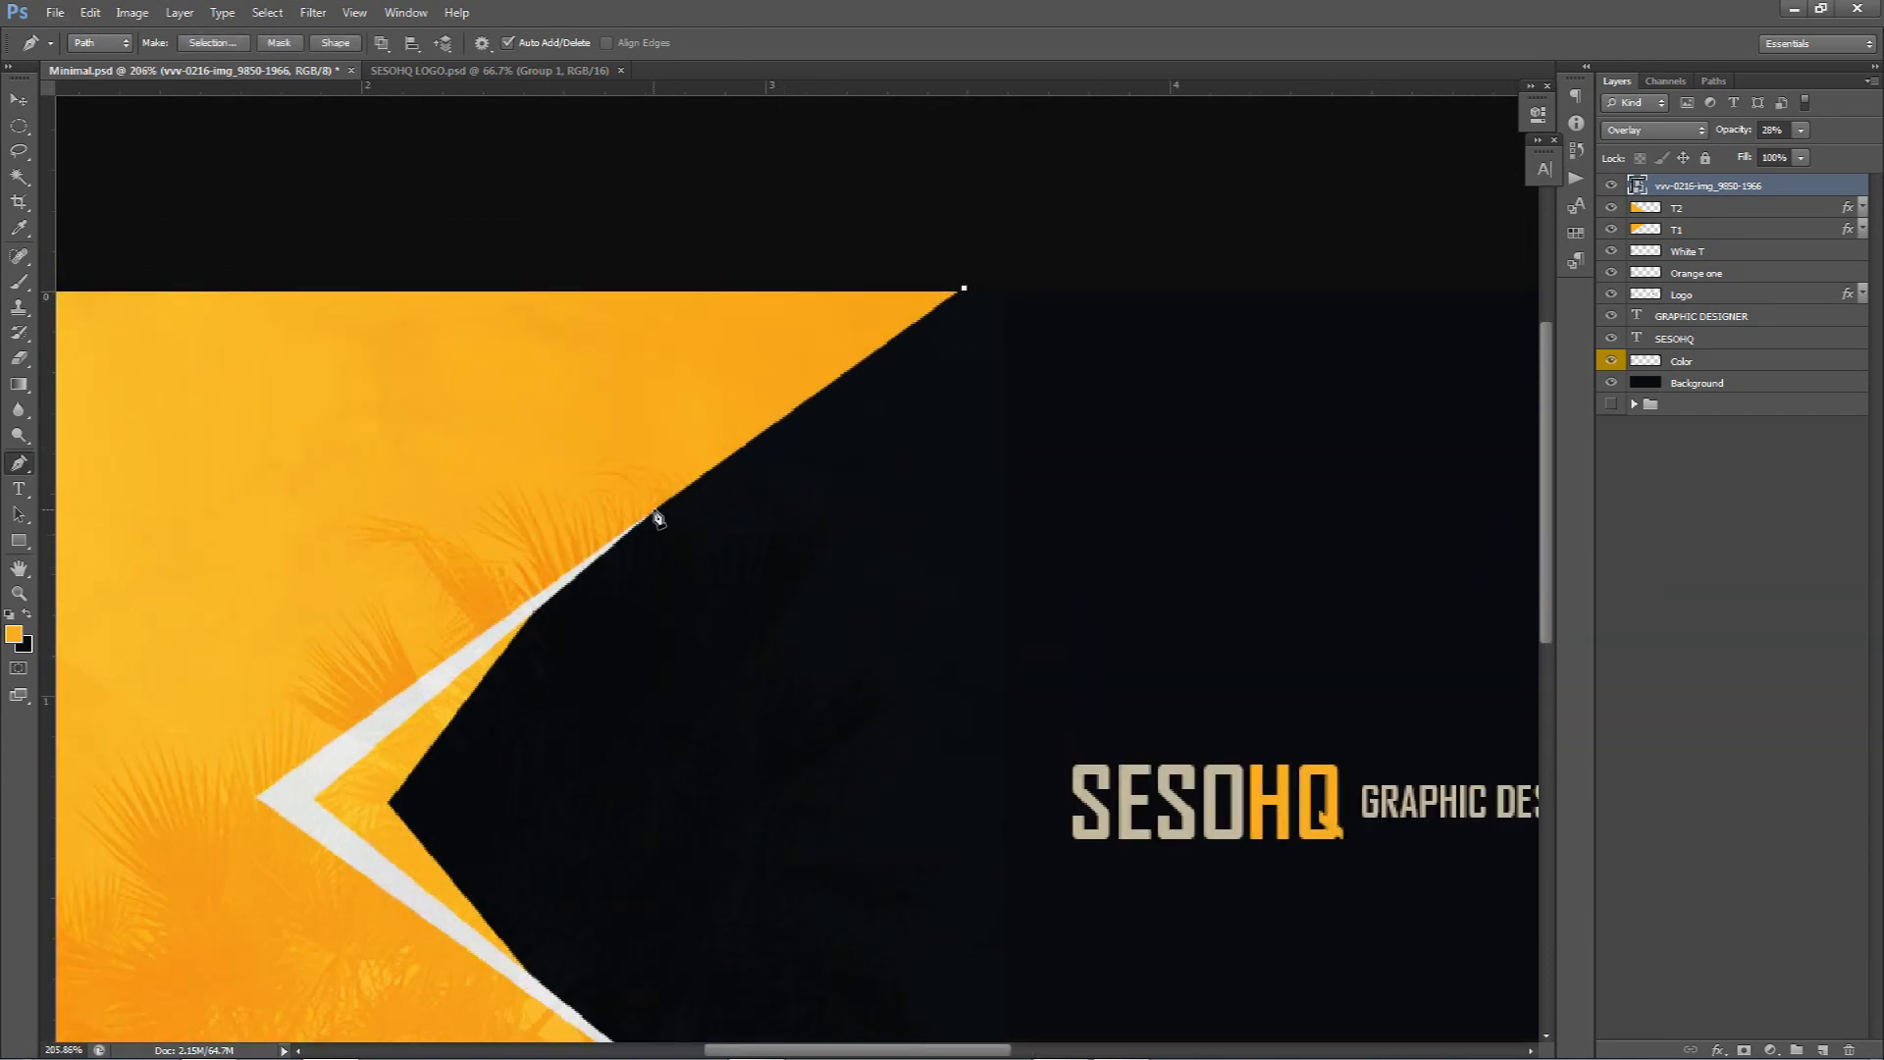
{"action": "left_click", "coordinate": [529, 616]}
{"action": "left_click", "coordinate": [390, 809]}
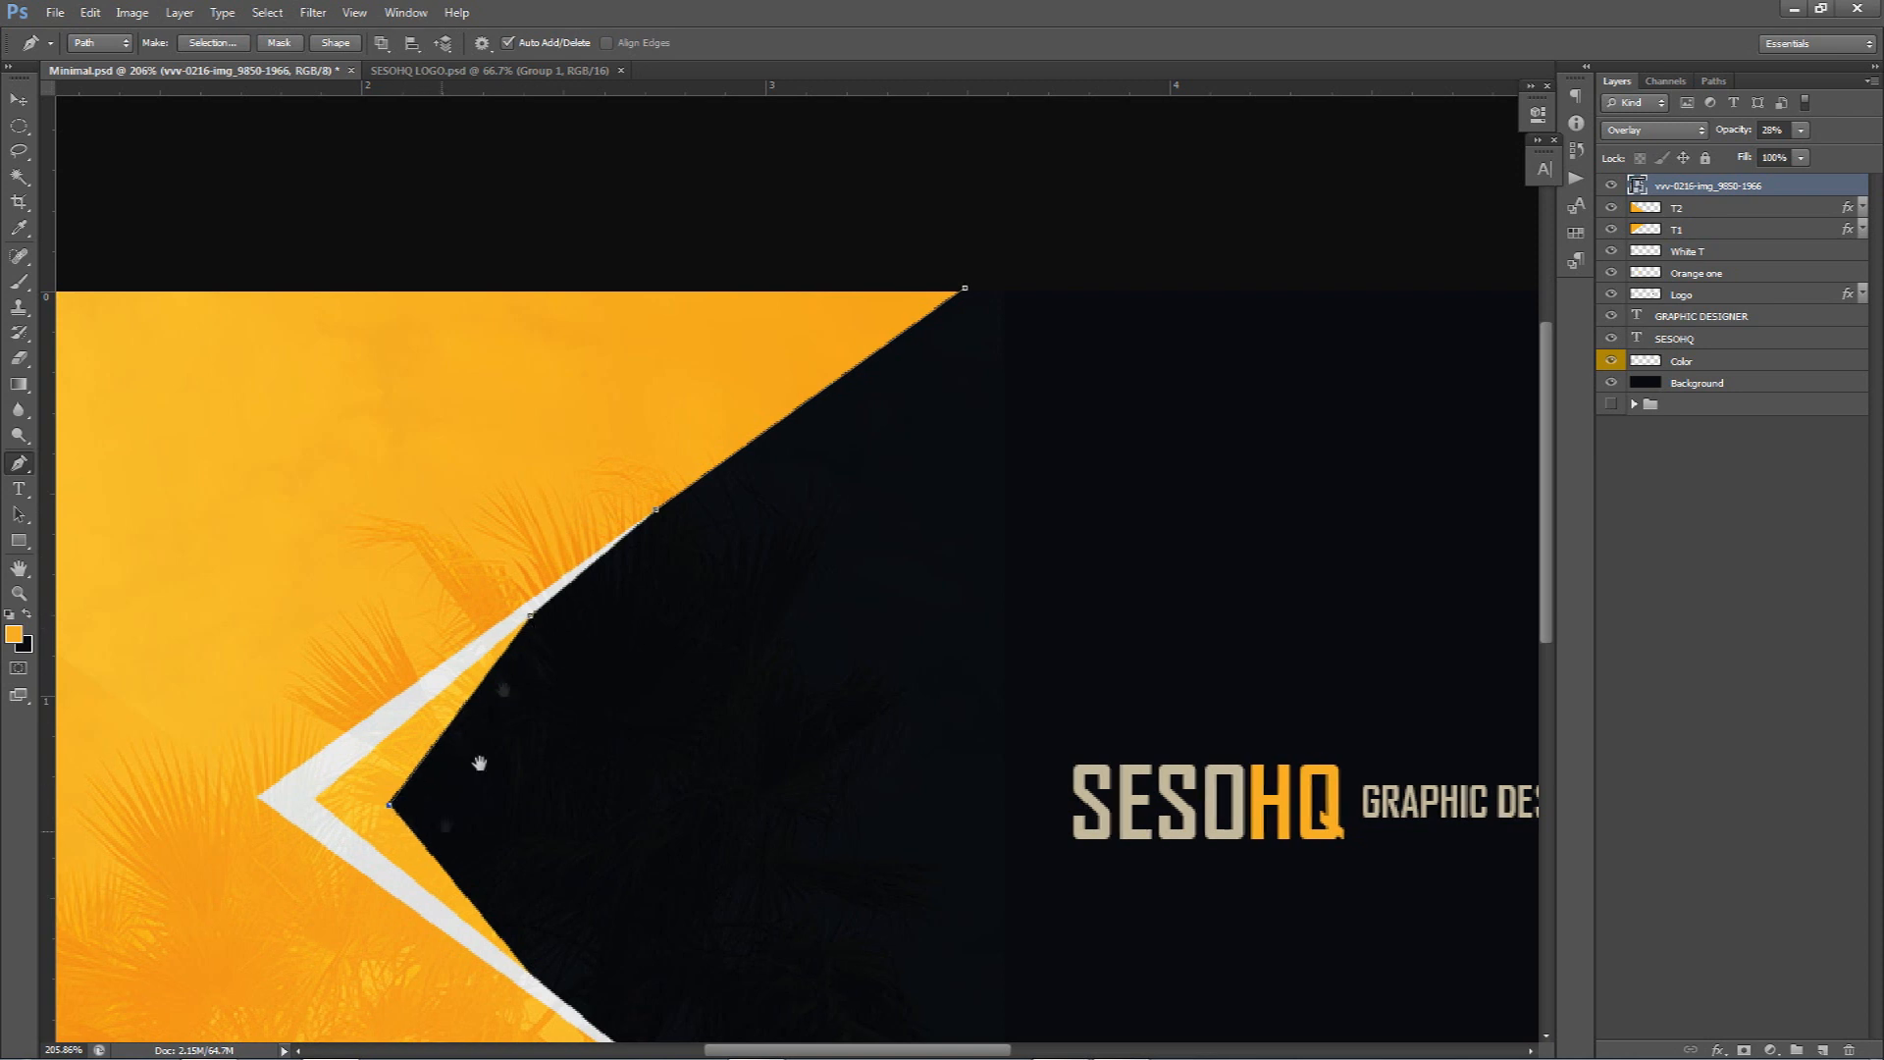
{"action": "left_click_drag", "start_coordinate": [475, 761], "coordinate": [521, 614]}
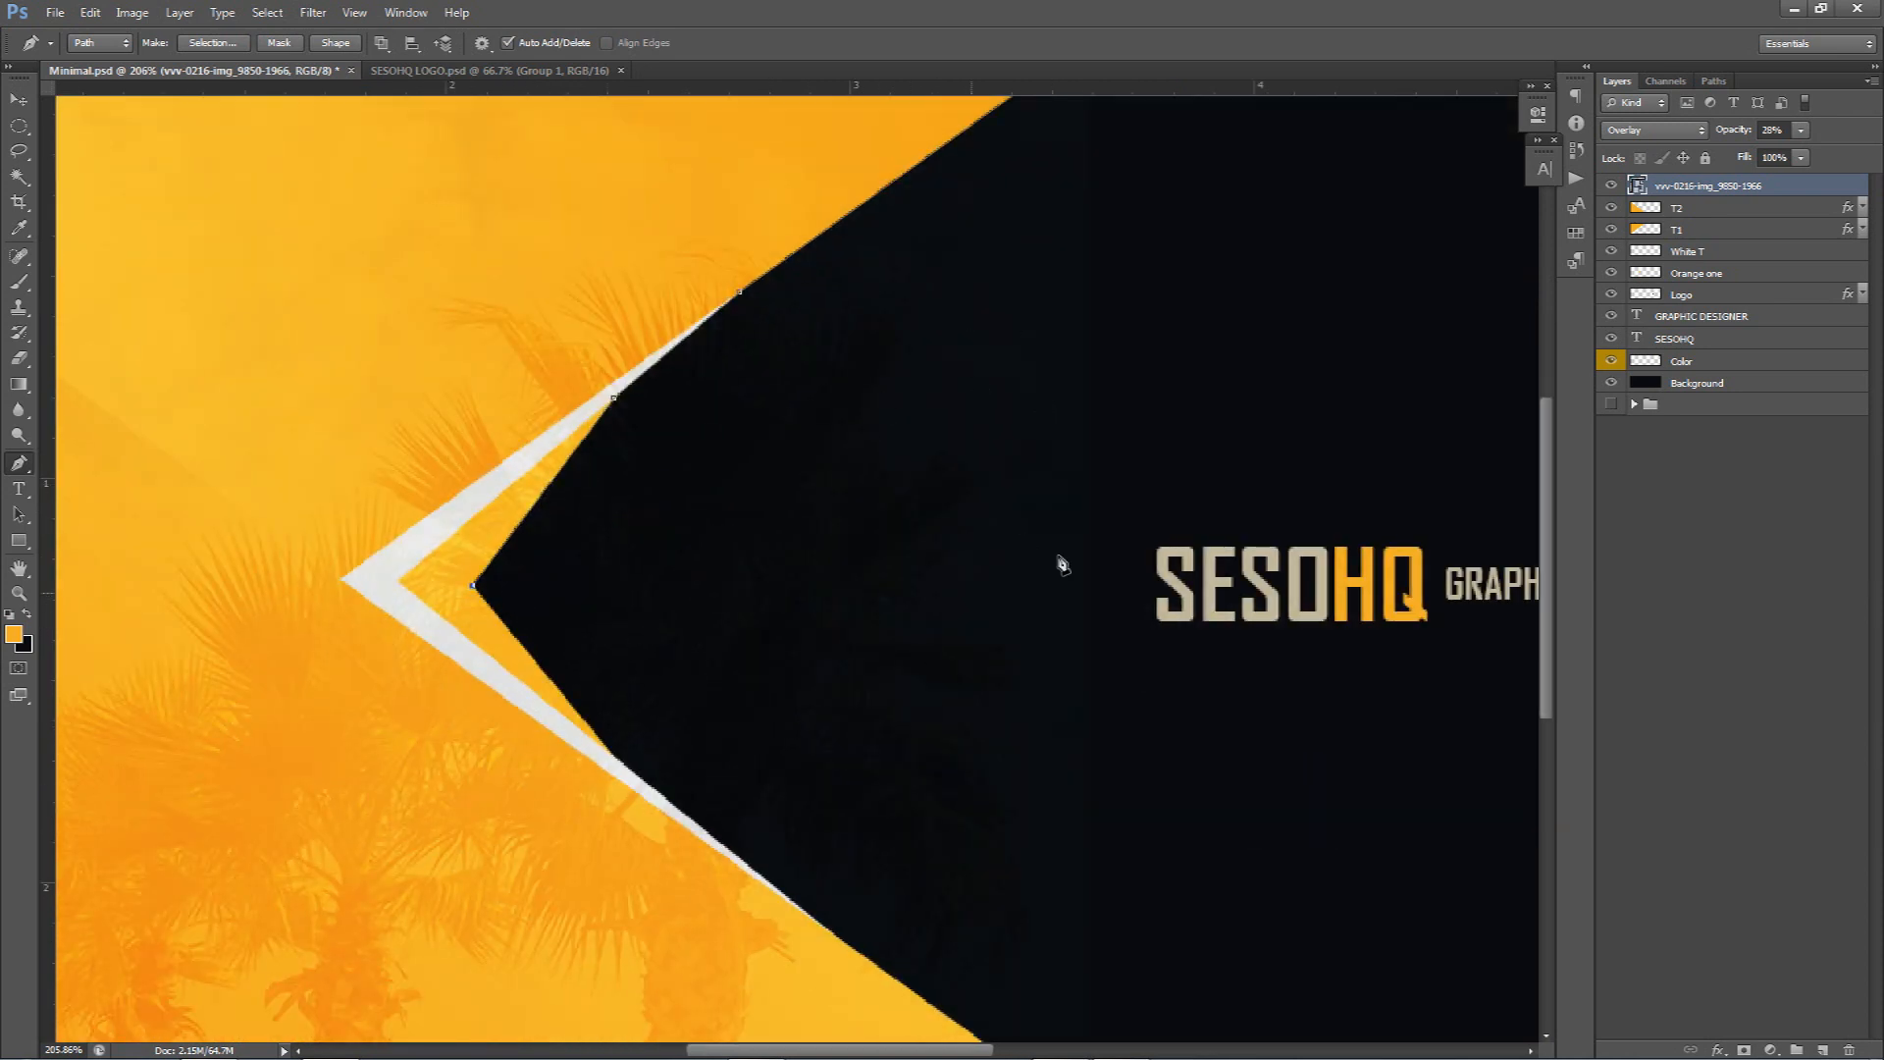
{"action": "left_click_drag", "start_coordinate": [734, 808], "coordinate": [721, 734]}
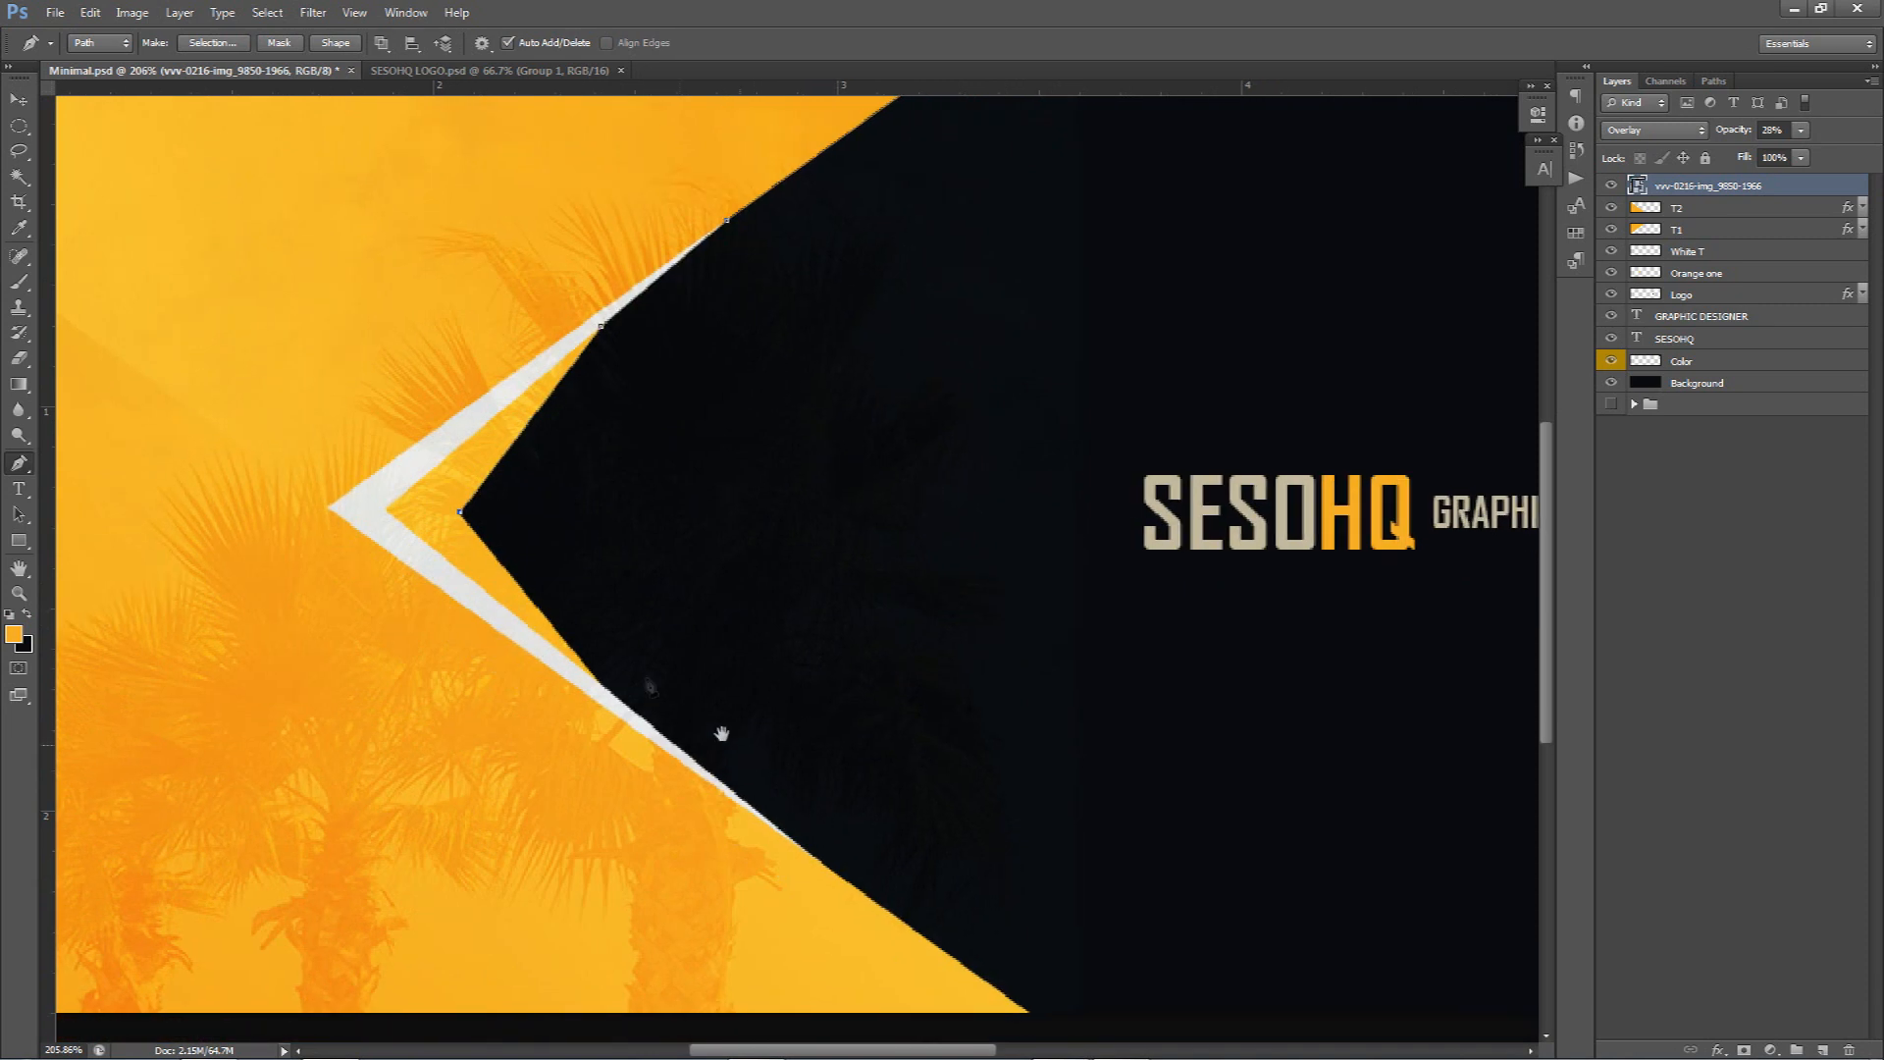
Continue the path along the lower chevron and triangle edges and close it around the dark area beside them
{"action": "left_click", "coordinate": [602, 684]}
{"action": "key", "text": "ctrl+z"}
{"action": "left_click", "coordinate": [1206, 1013]}
{"action": "scroll", "coordinate": [1208, 1016], "scroll_direction": "down", "scroll_amount": 2}
{"action": "left_click", "coordinate": [1304, 530]}
{"action": "left_click_drag", "start_coordinate": [1256, 236], "coordinate": [1250, 214]}
Convert the closed path into a new selection with a 0-pixel feather radius
{"action": "right_click", "coordinate": [1036, 376]}
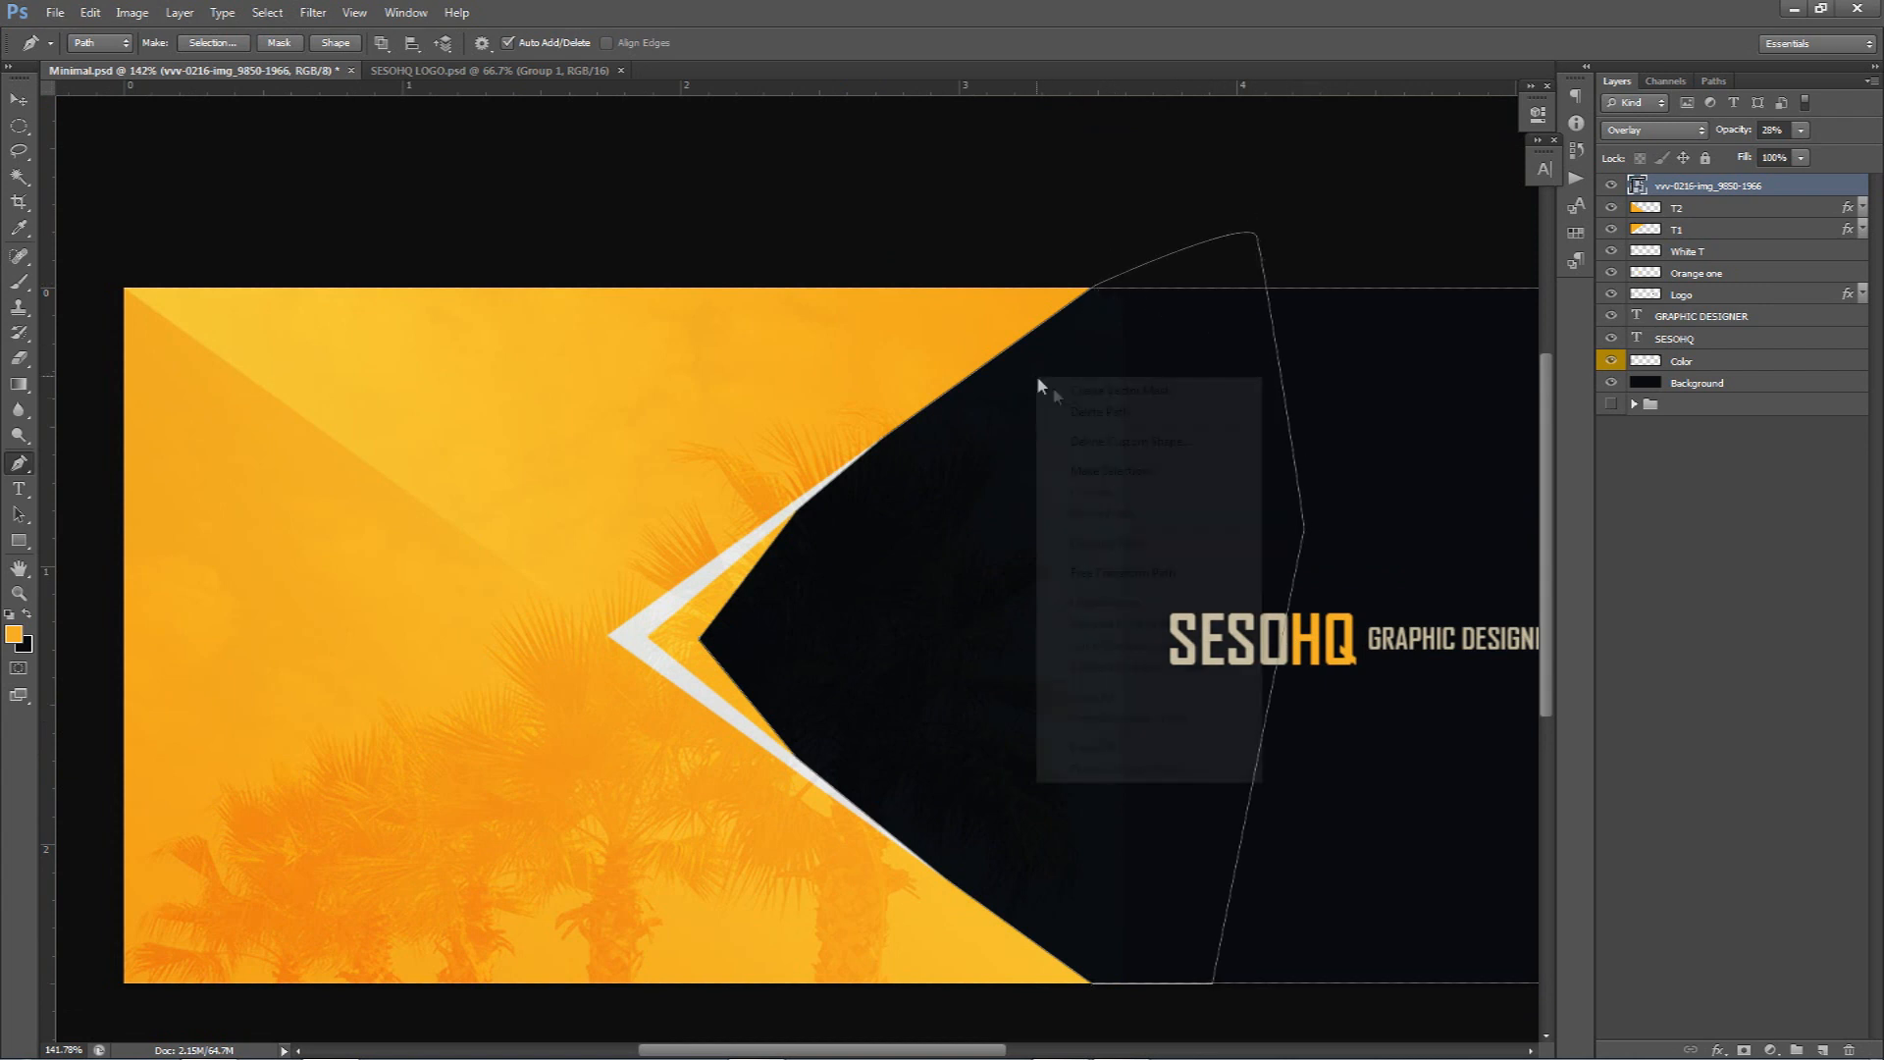
{"action": "left_click", "coordinate": [1085, 467]}
{"action": "left_click", "coordinate": [1041, 310]}
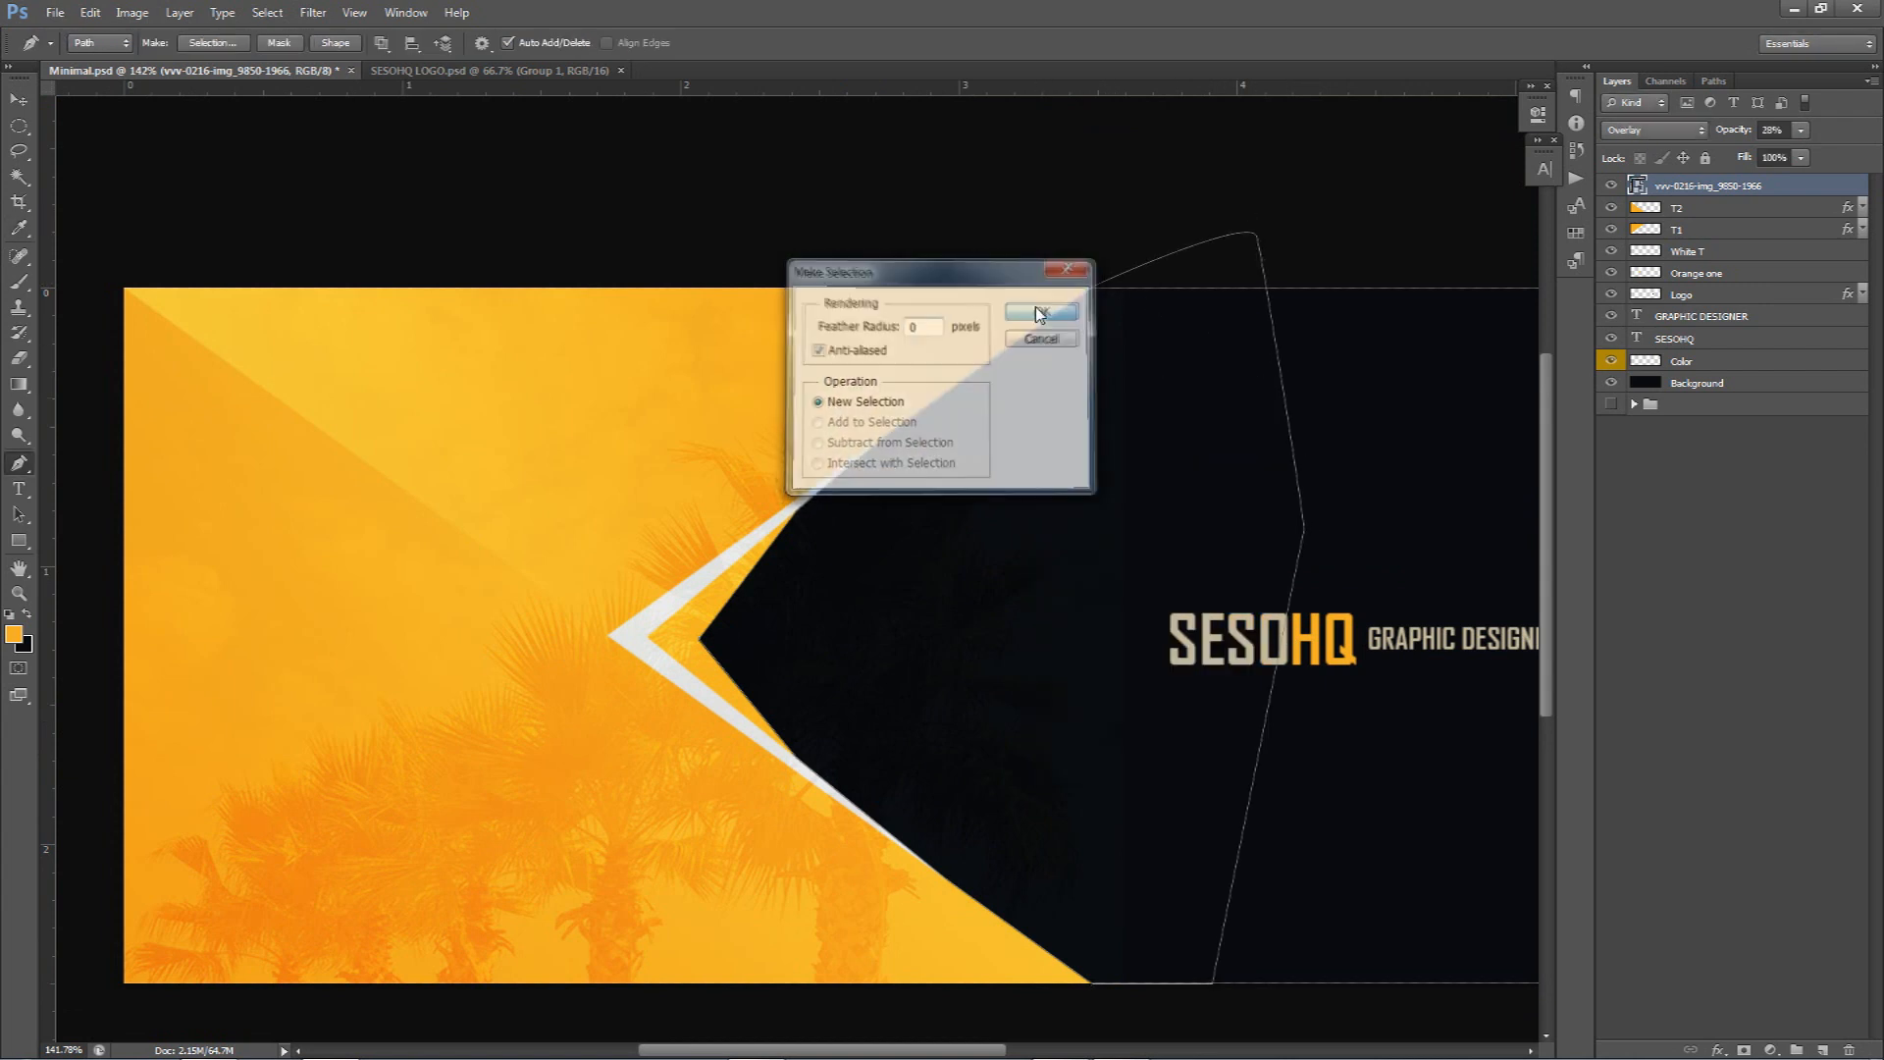
Rasterize the palm photo layer and clear the part inside the selection, leaving nothing selected
{"action": "right_click", "coordinate": [1699, 187]}
{"action": "left_click", "coordinate": [1708, 397]}
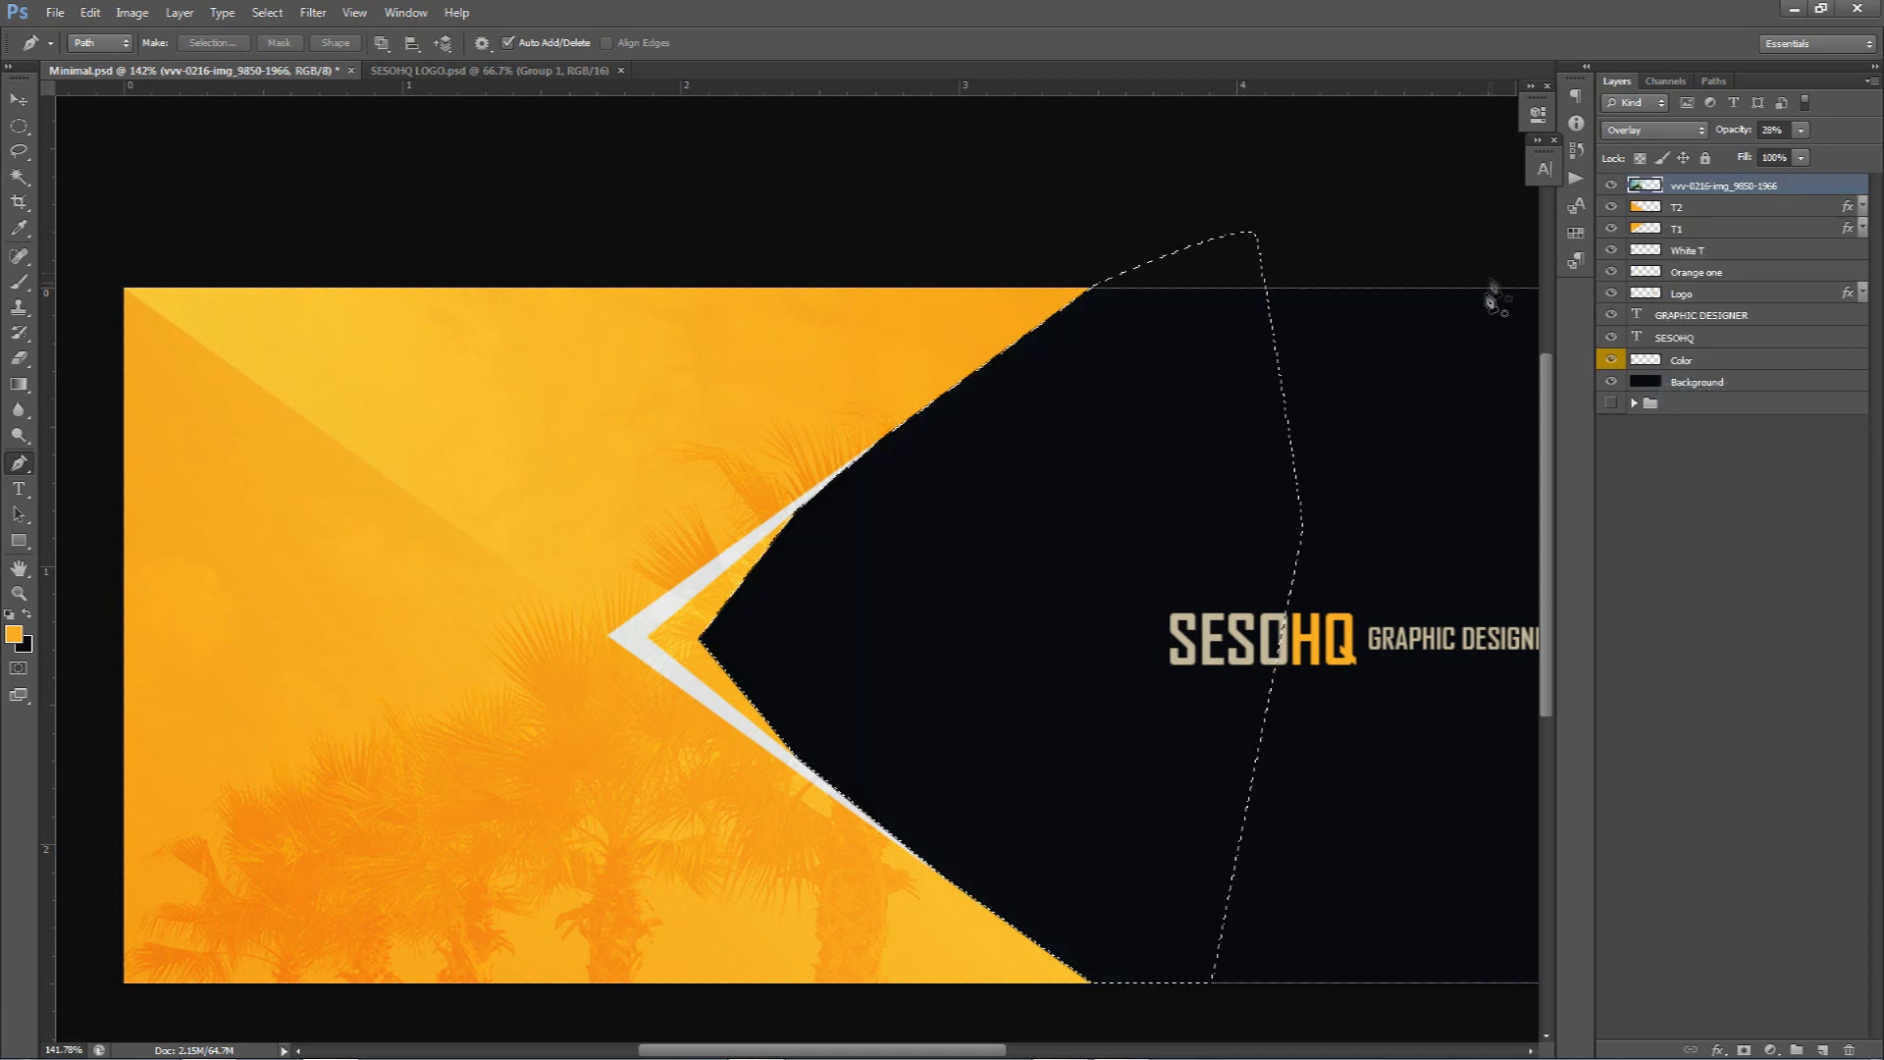
{"action": "key", "text": "ctrl+d"}
Erase the palm photo over the light grey and orange chevrons with a 96 px eraser at 0% hardness
{"action": "key", "text": "v"}
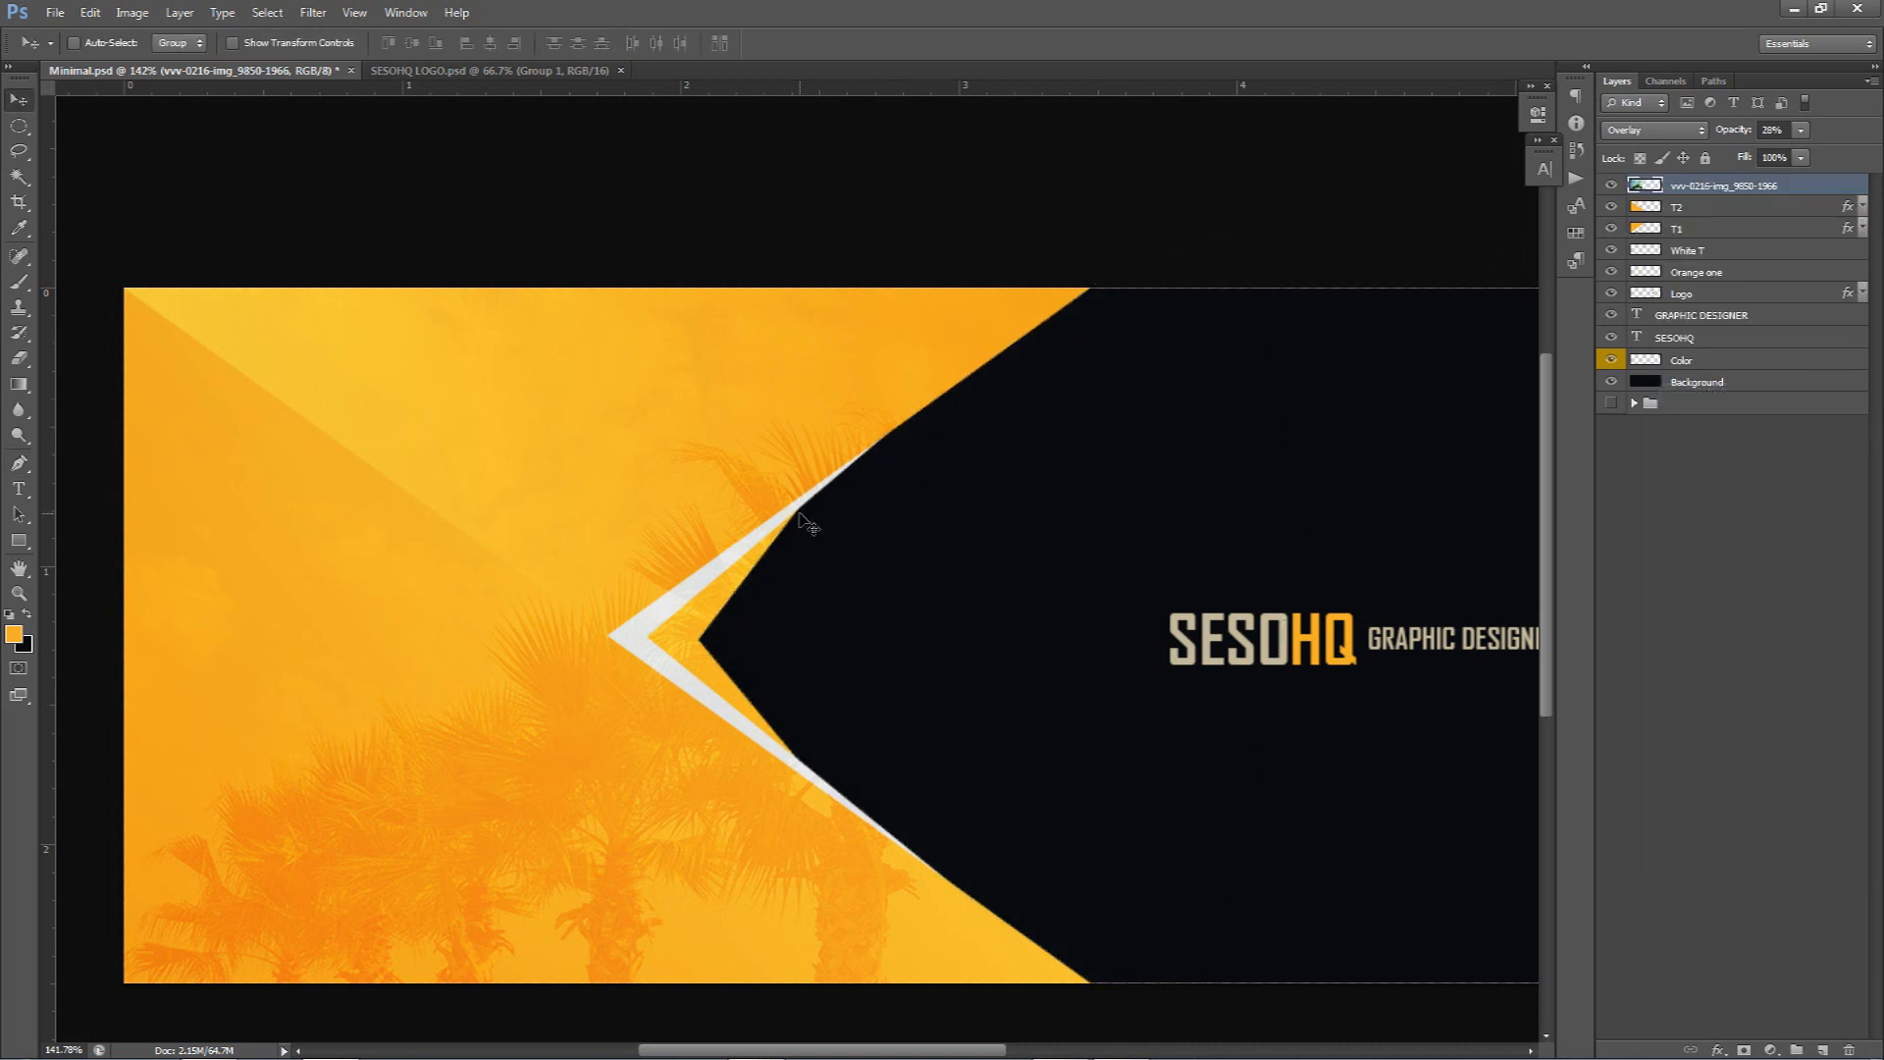
{"action": "key", "text": "e"}
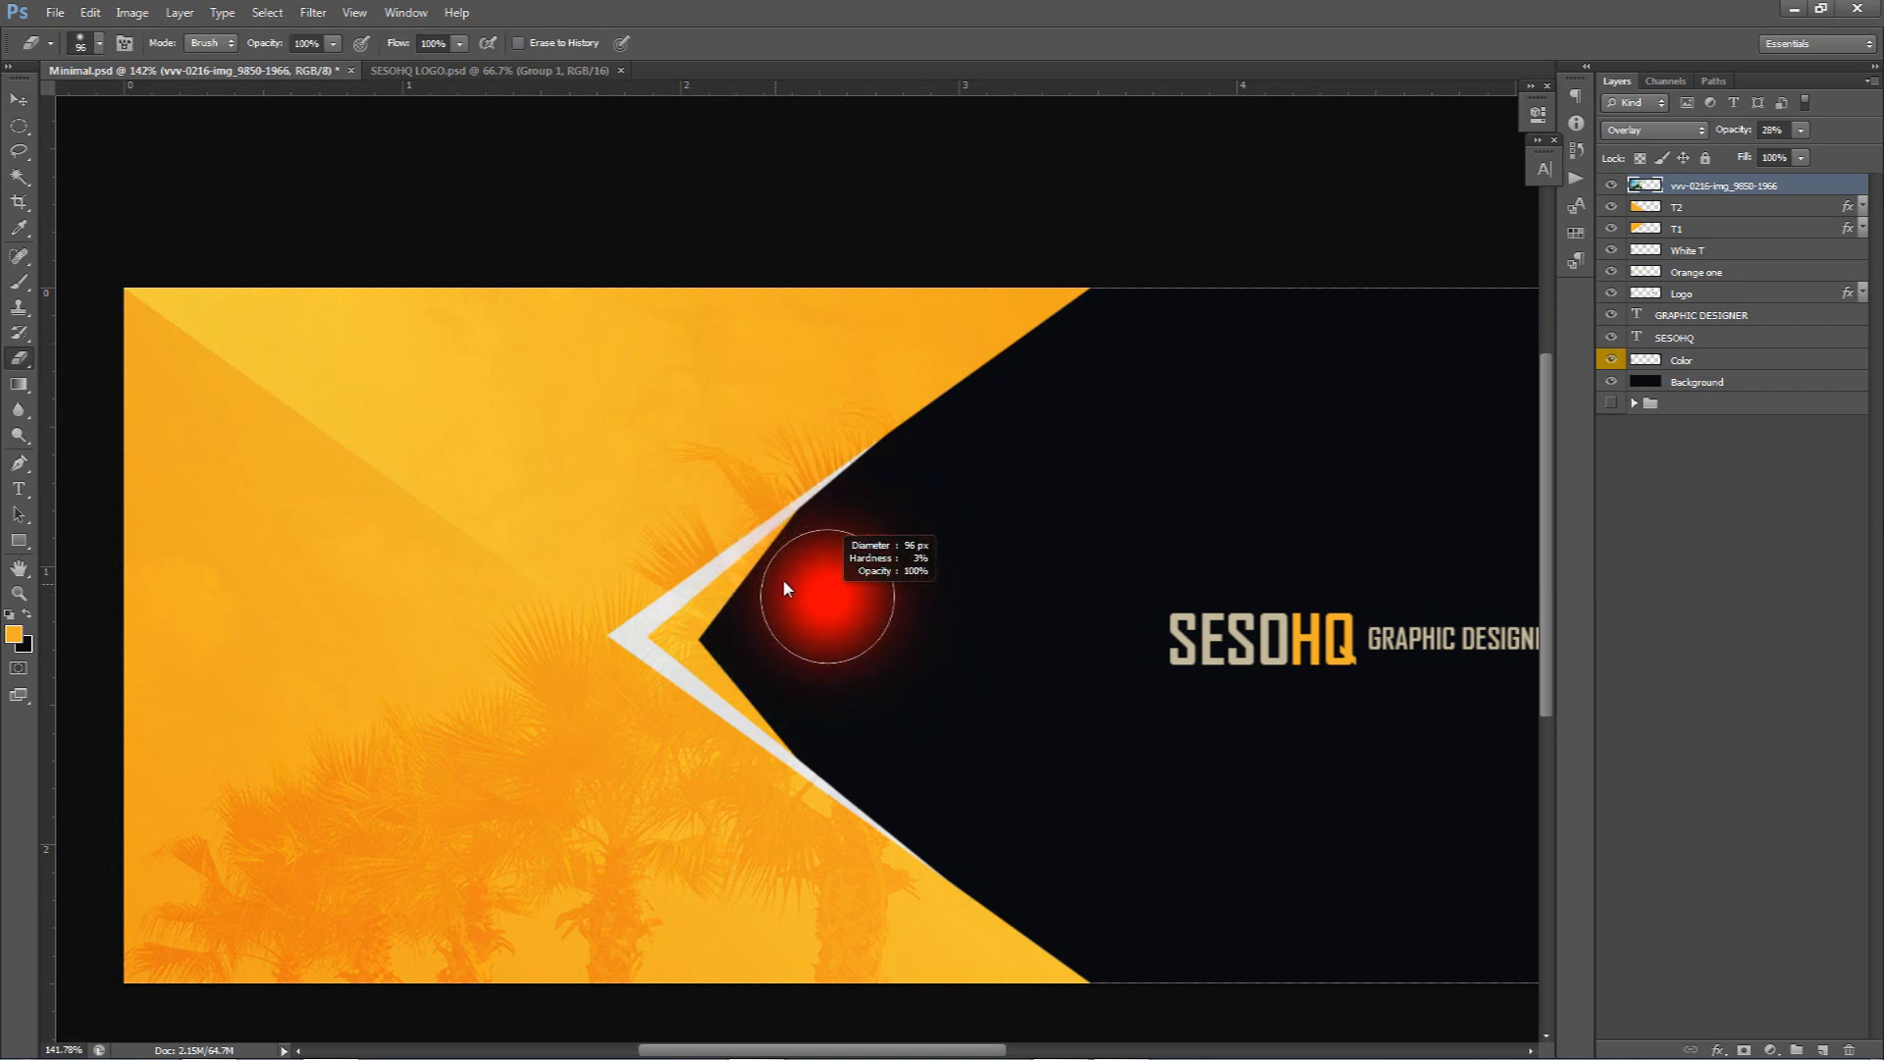
{"action": "mouse_move", "coordinate": [782, 577]}
{"action": "left_mouse_down"}
{"action": "mouse_move", "coordinate": [769, 685]}
{"action": "mouse_move", "coordinate": [764, 300]}
{"action": "mouse_move", "coordinate": [802, 437]}
{"action": "left_mouse_up"}
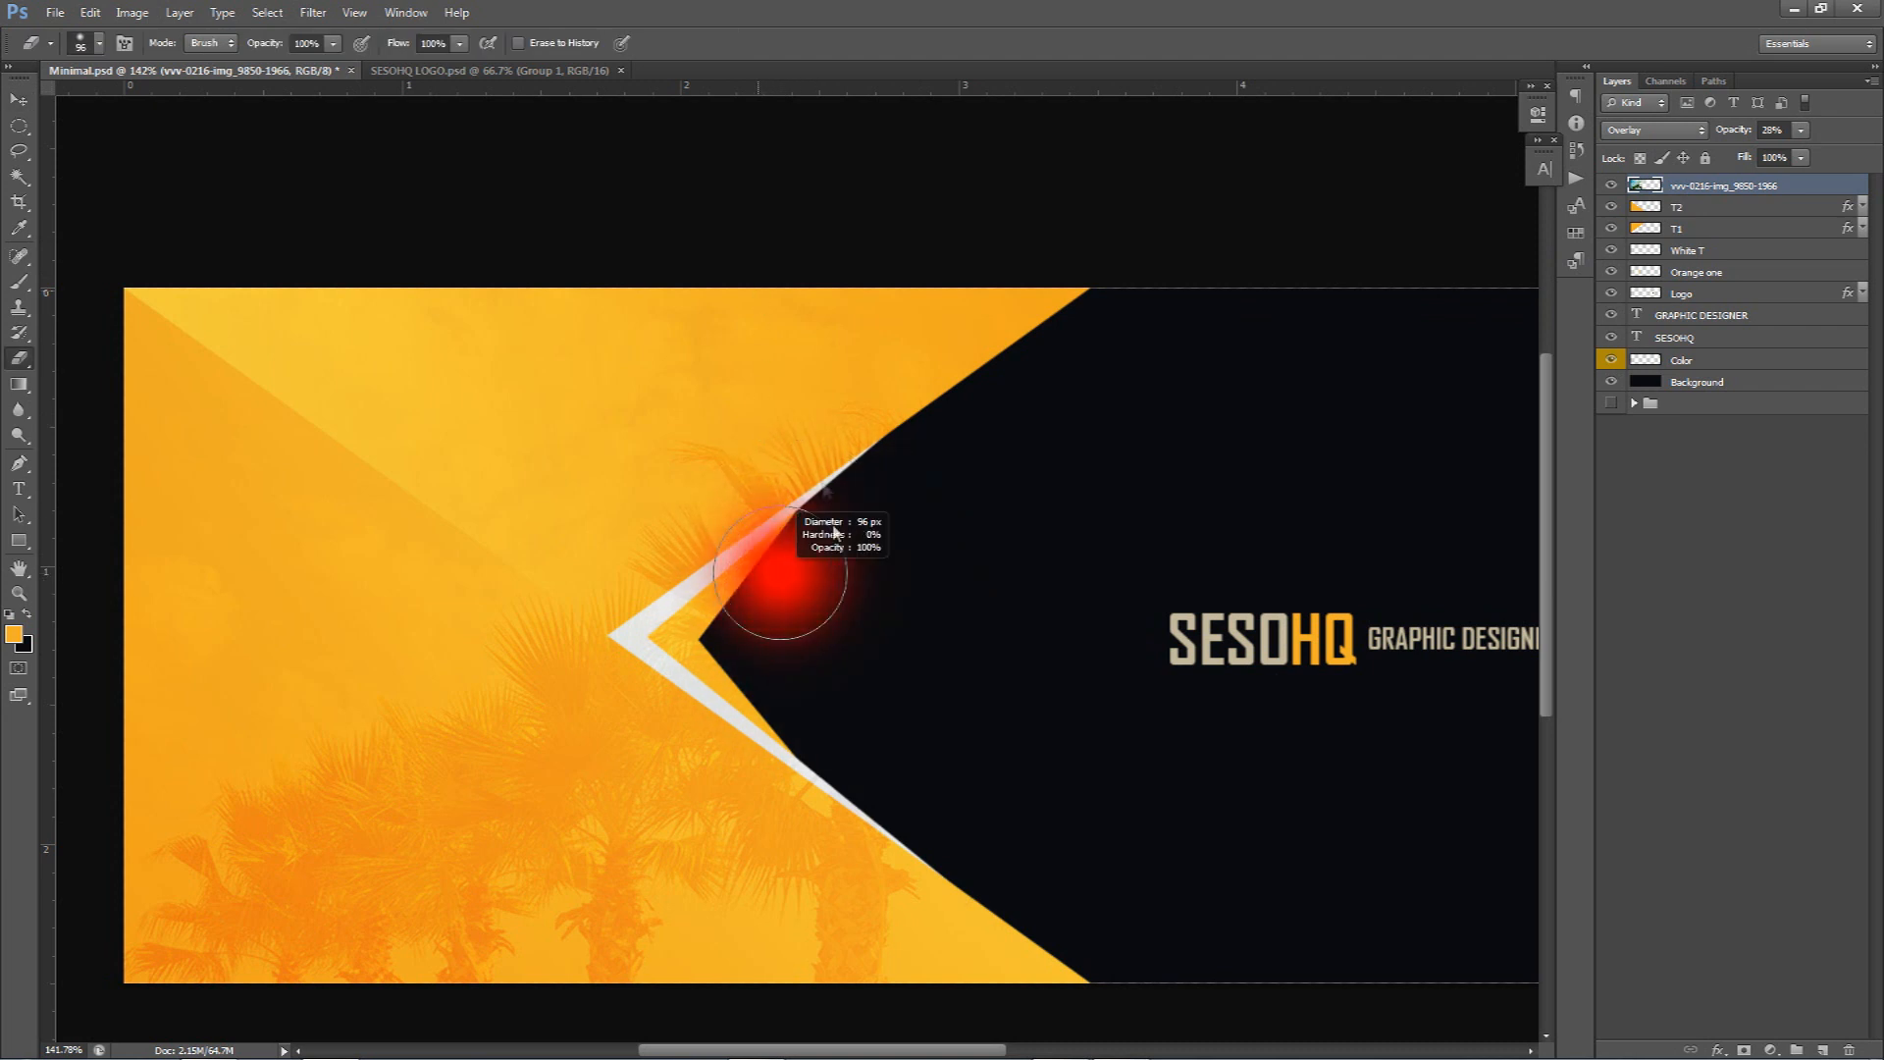
{"action": "mouse_move", "coordinate": [866, 518]}
{"action": "left_mouse_down"}
{"action": "mouse_move", "coordinate": [660, 639]}
{"action": "mouse_move", "coordinate": [757, 660]}
{"action": "mouse_move", "coordinate": [916, 787]}
{"action": "left_mouse_up"}
{"action": "scroll", "coordinate": [837, 652], "scroll_direction": "down", "scroll_amount": 2}
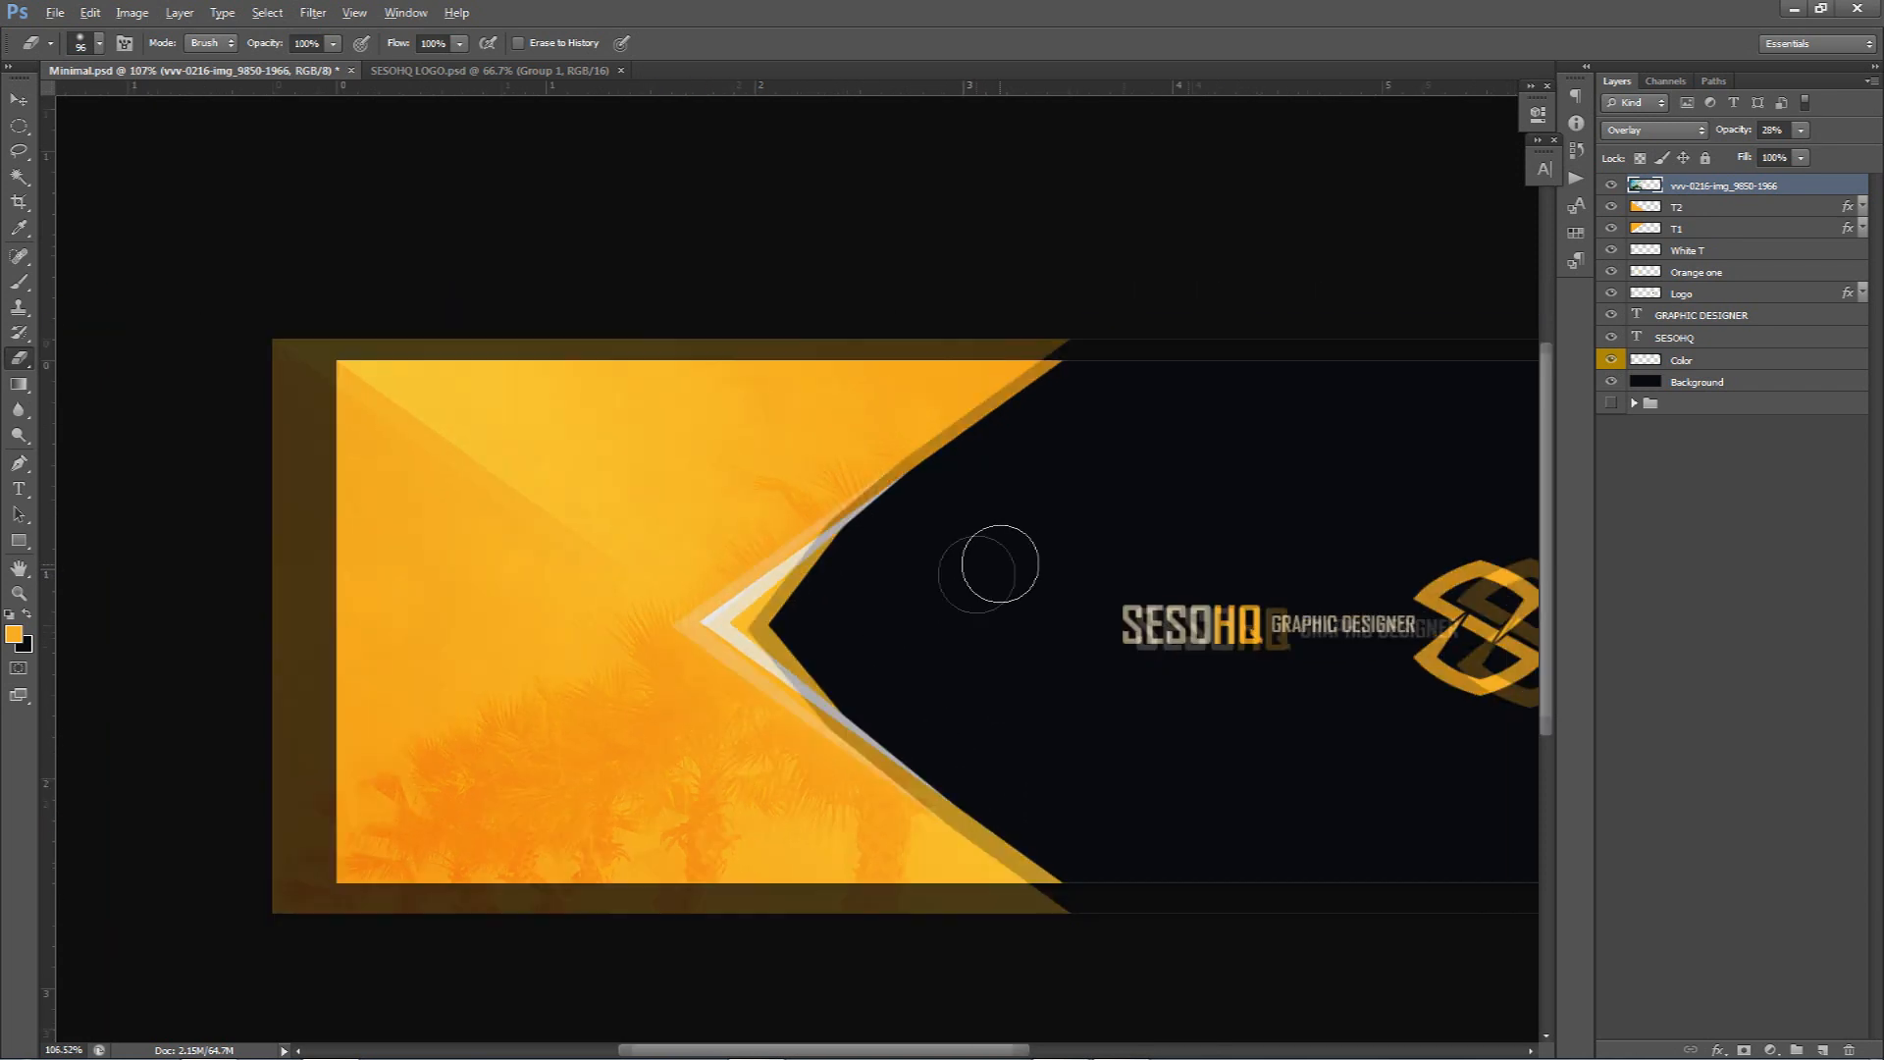
{"action": "key", "text": "v"}
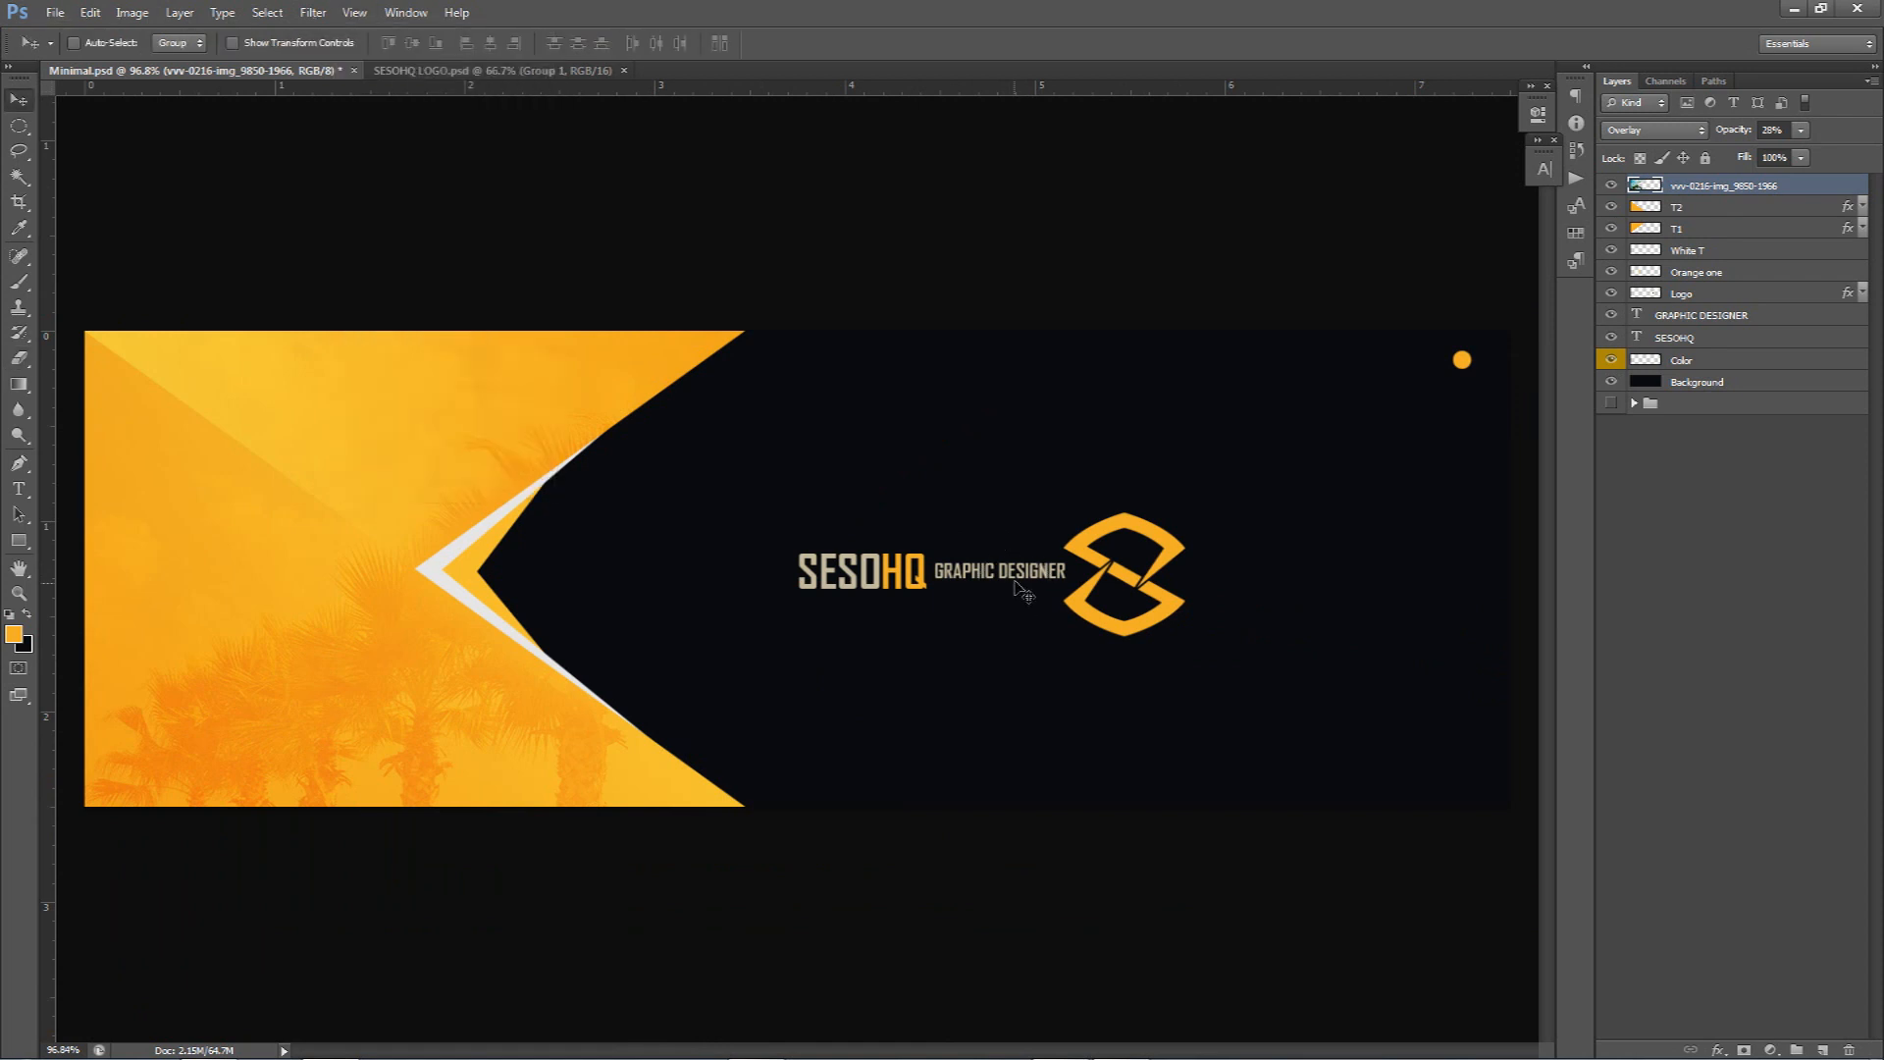
{"action": "scroll", "coordinate": [1016, 585], "scroll_direction": "down", "scroll_amount": 1}
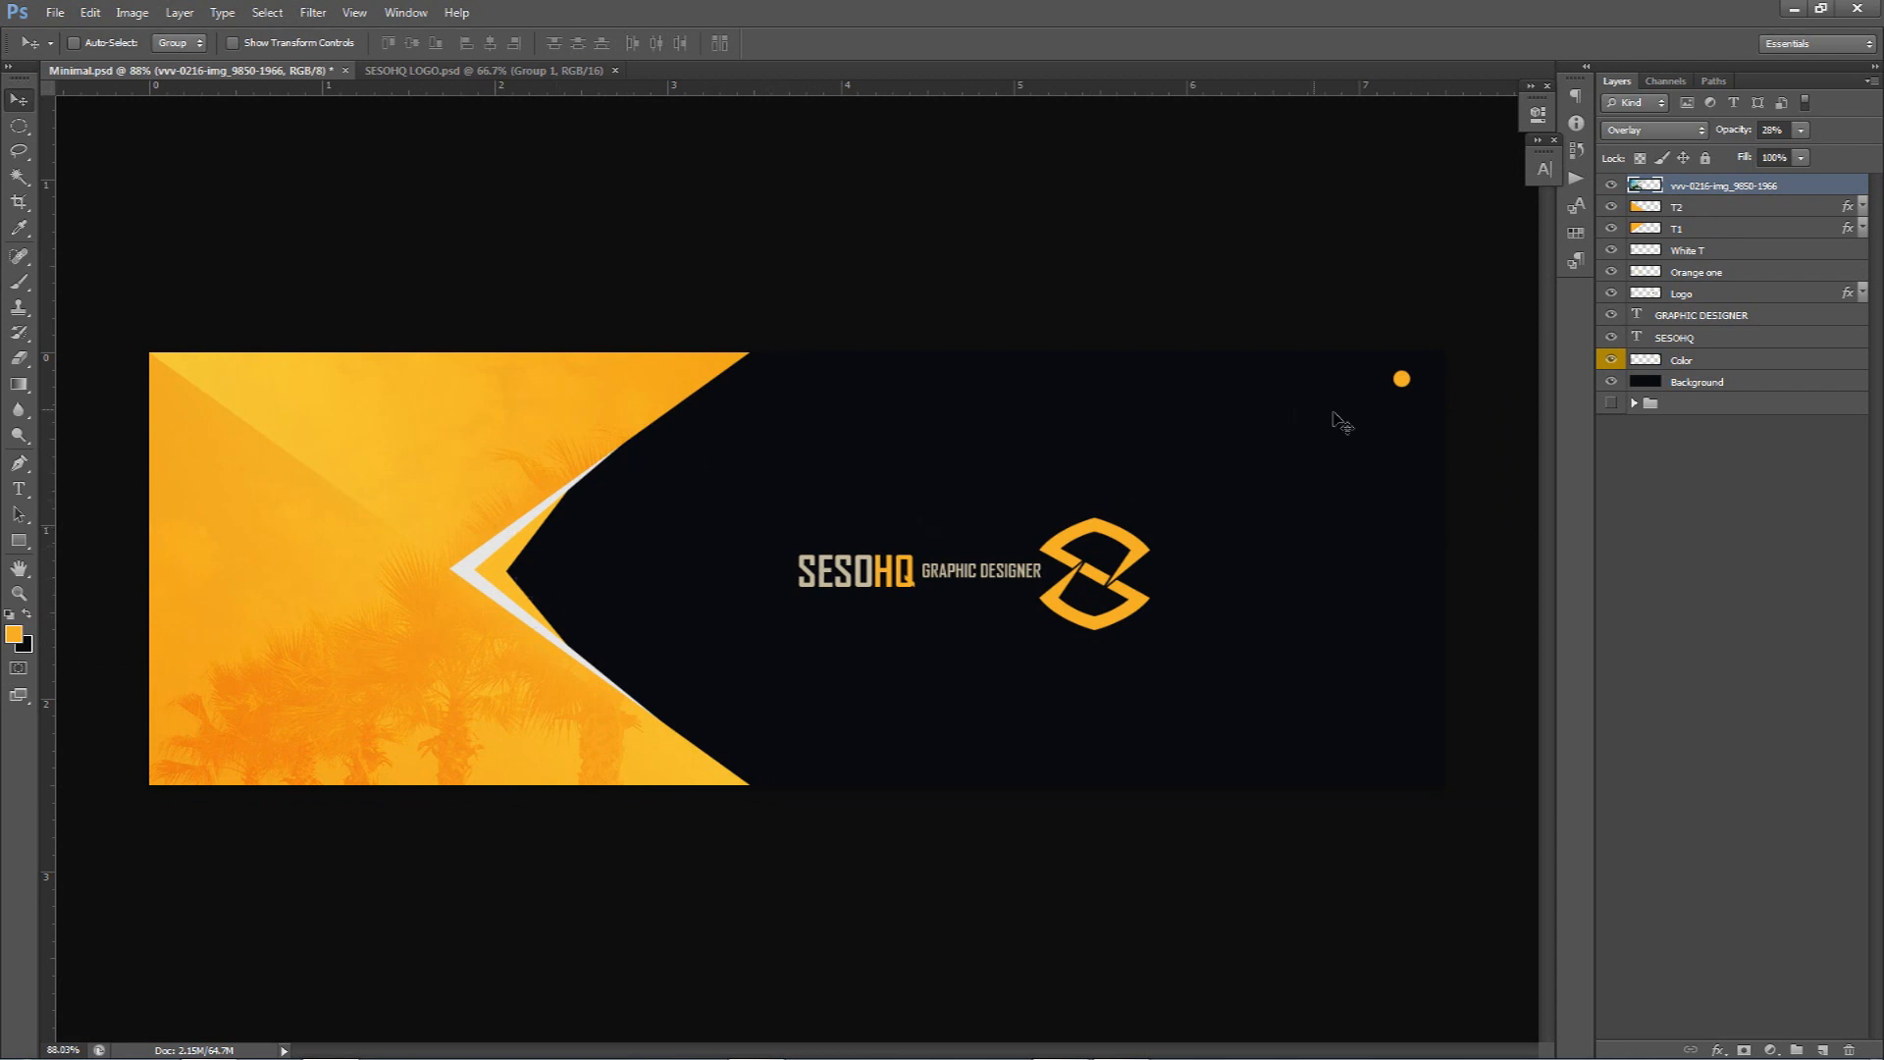
Add a new layer directly above Background and name it Source light
{"action": "left_click", "coordinate": [1751, 393]}
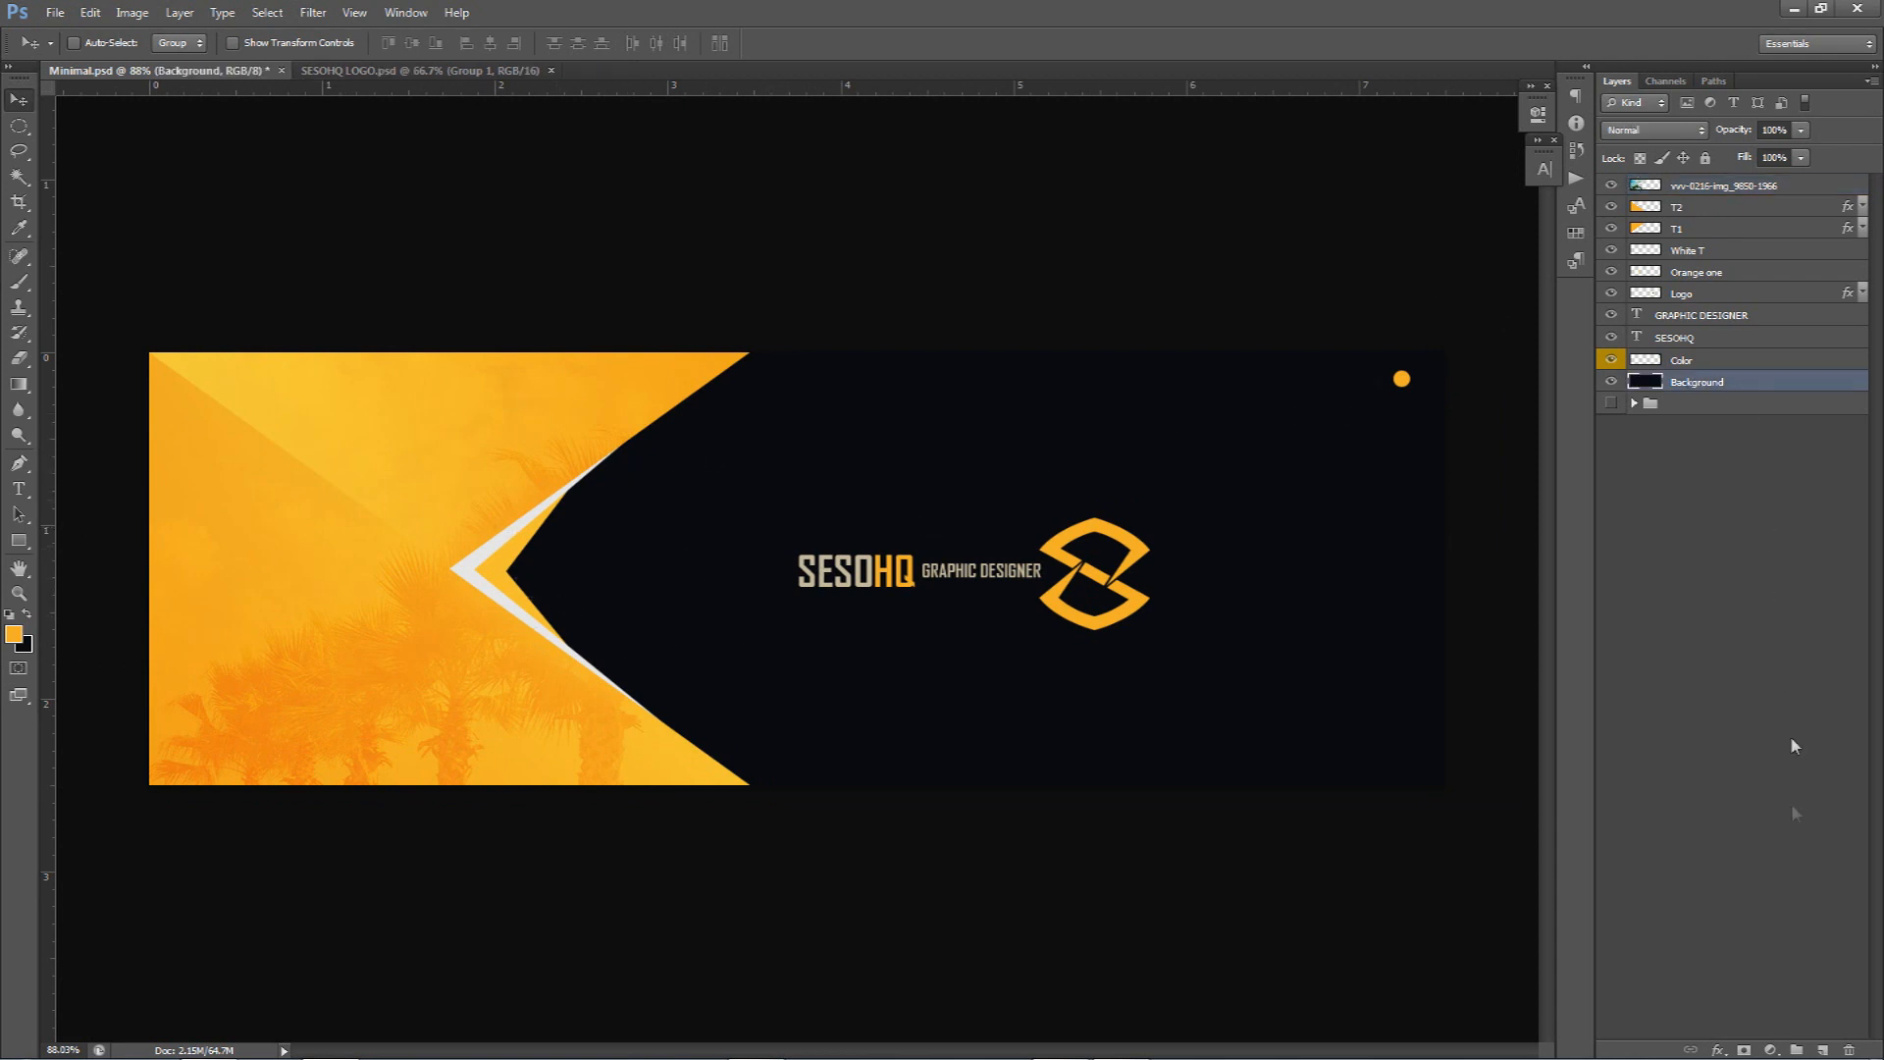
{"action": "left_click", "coordinate": [1822, 1050]}
{"action": "double_click", "coordinate": [1690, 382]}
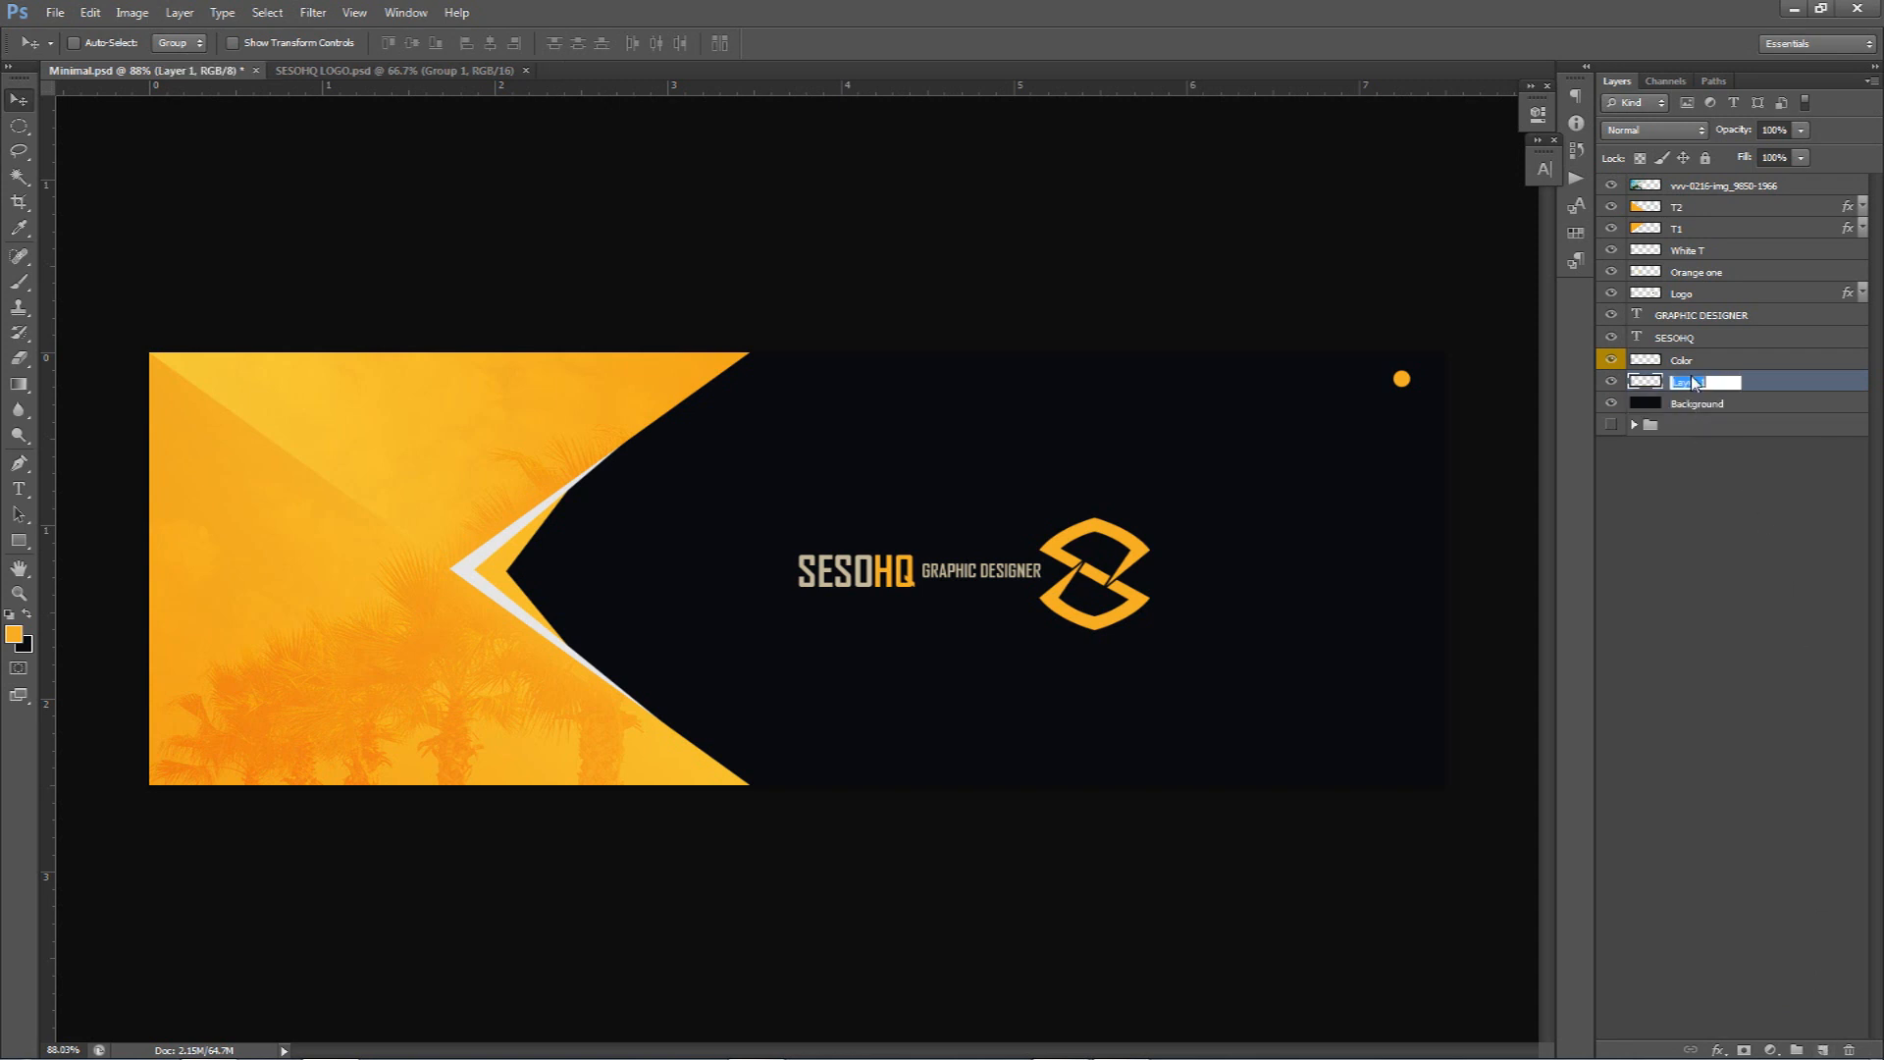
{"action": "type", "text": "Source light"}
{"action": "key", "text": "Return"}
Paint a 945 px soft spot in the chevron's light grey beside the chevron tip on Source light, and set the layer to Overlay
{"action": "key", "text": "b"}
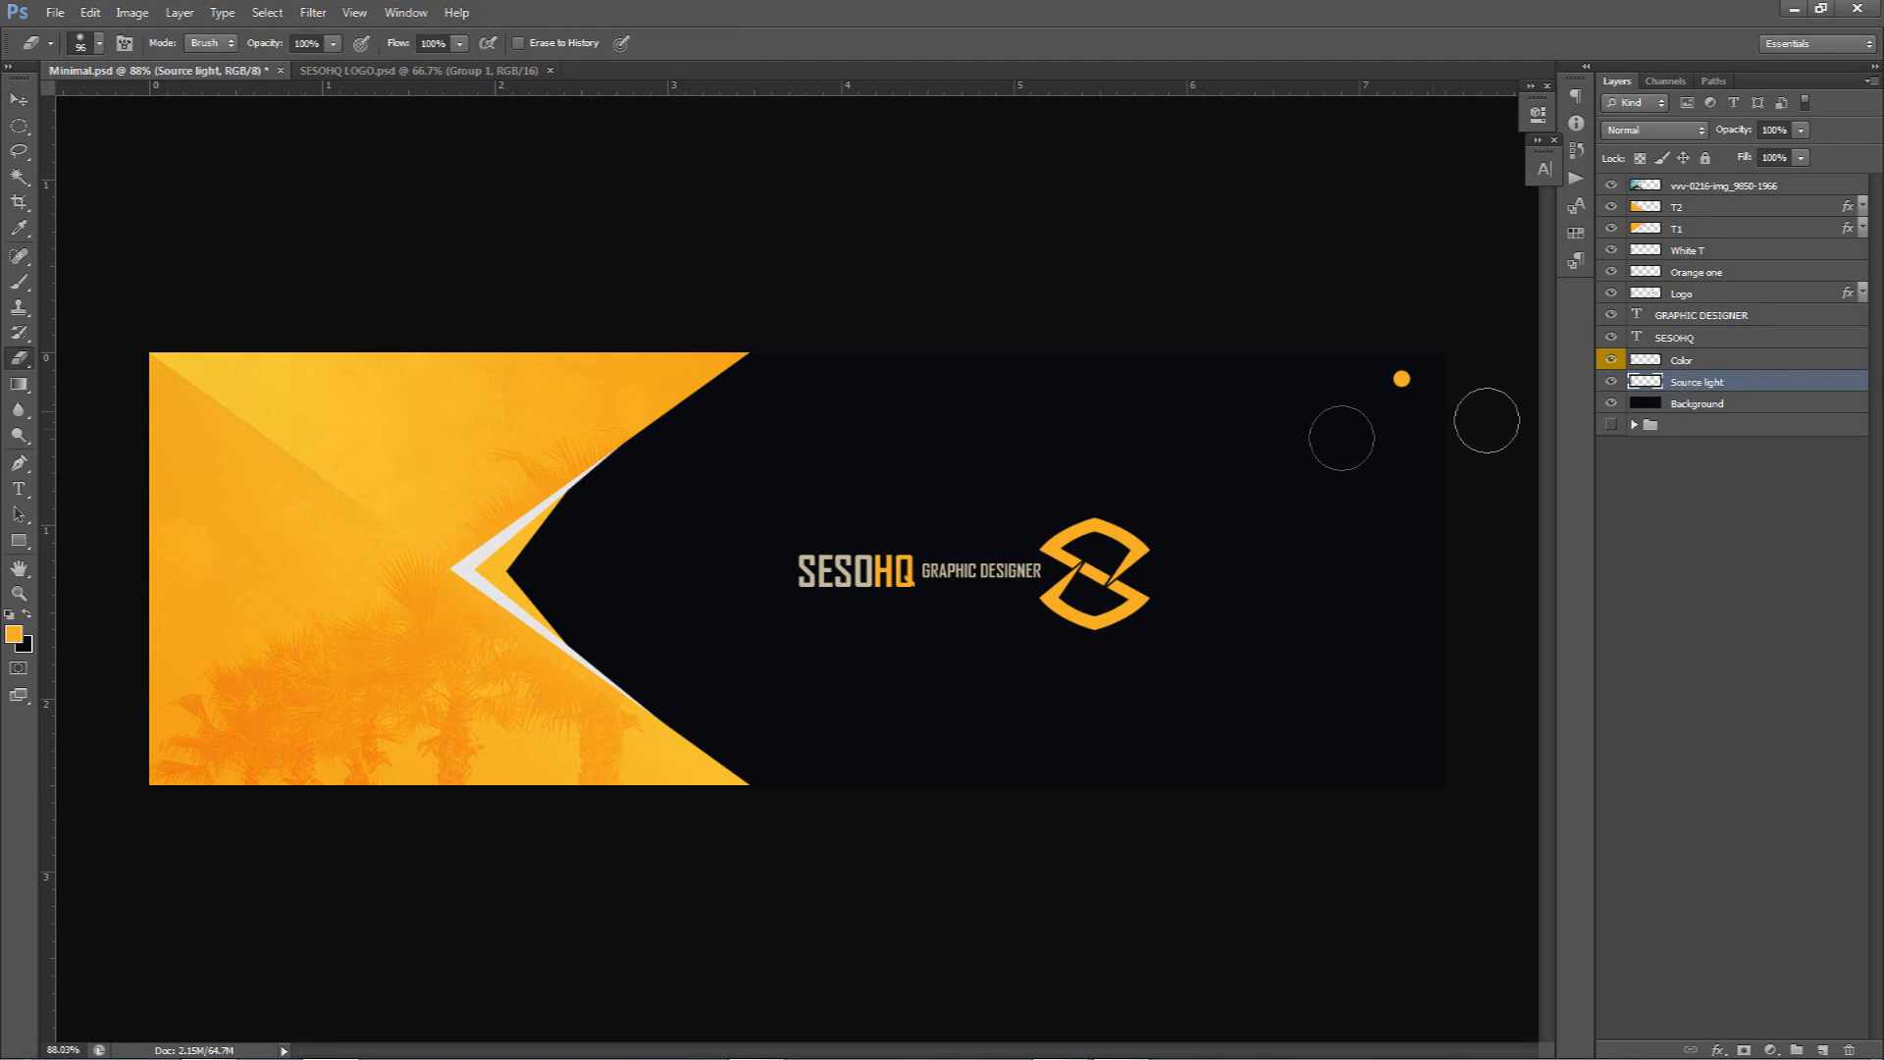
{"action": "left_click", "coordinate": [481, 548], "text": "alt"}
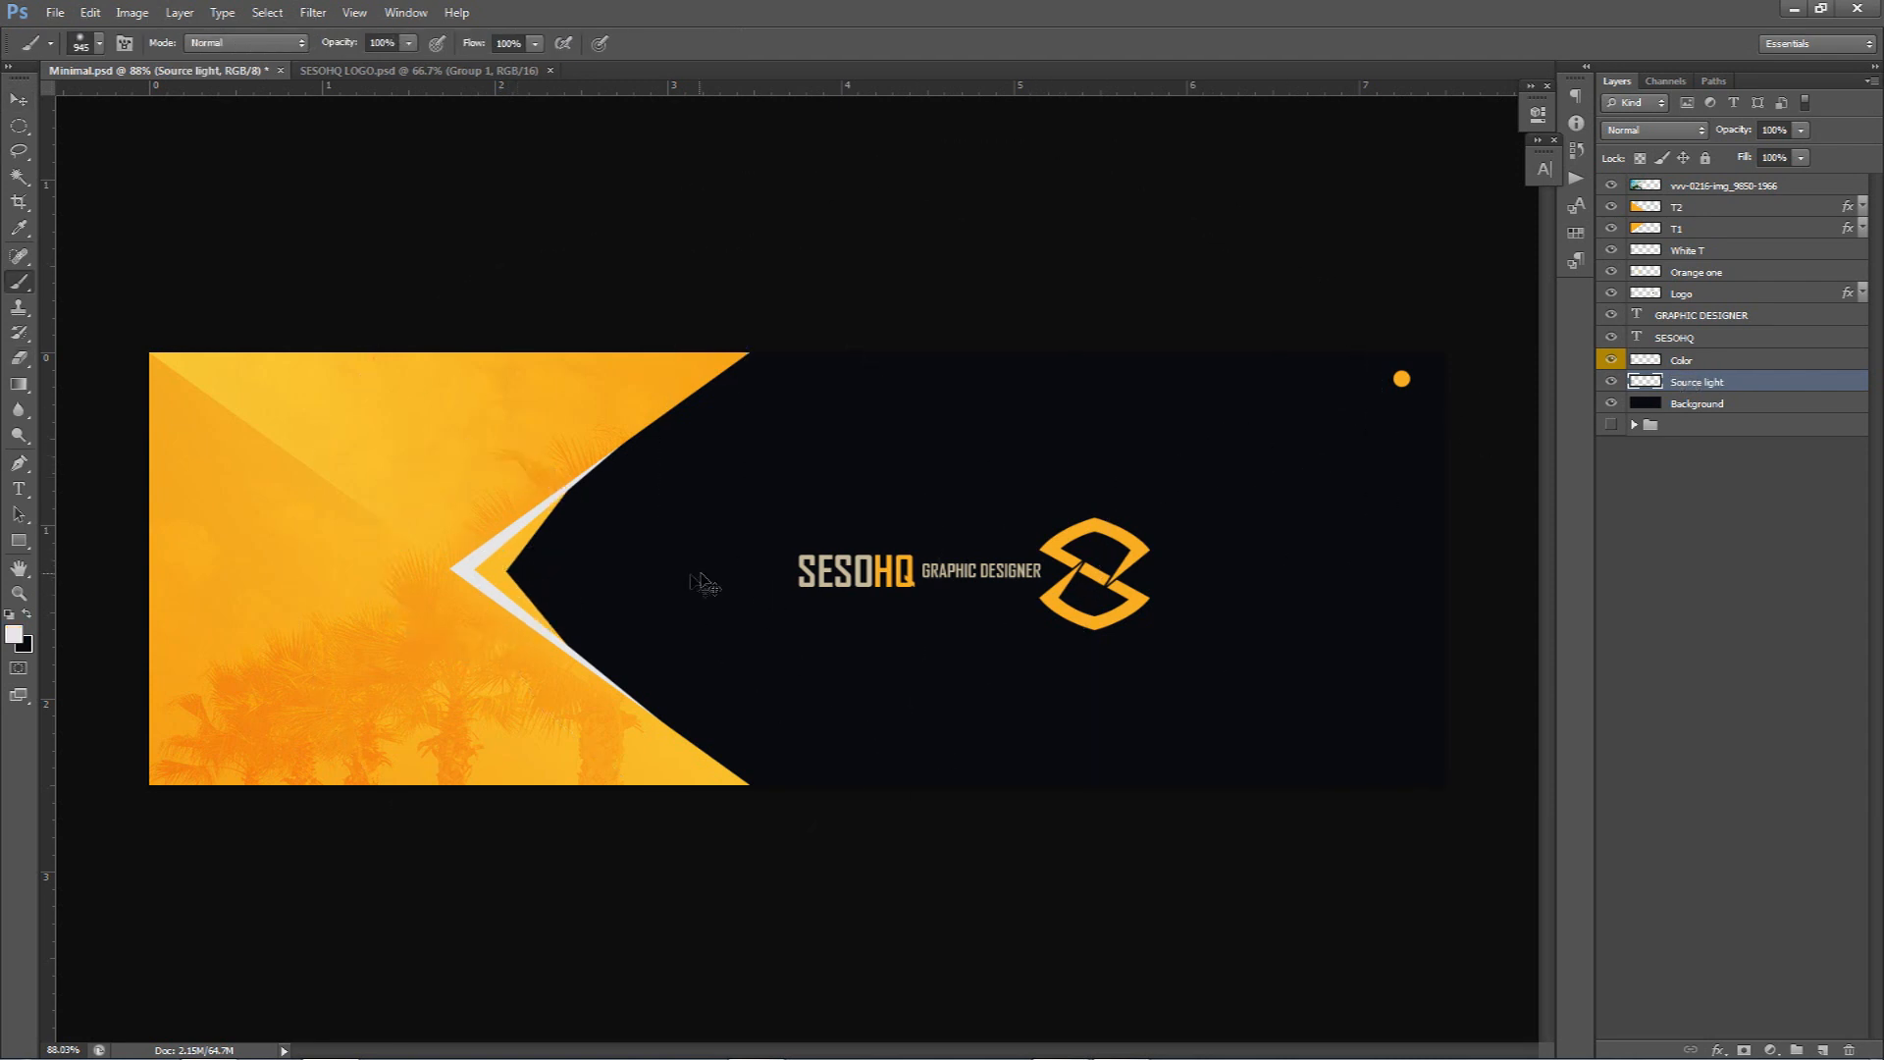
{"action": "left_click", "coordinate": [648, 562]}
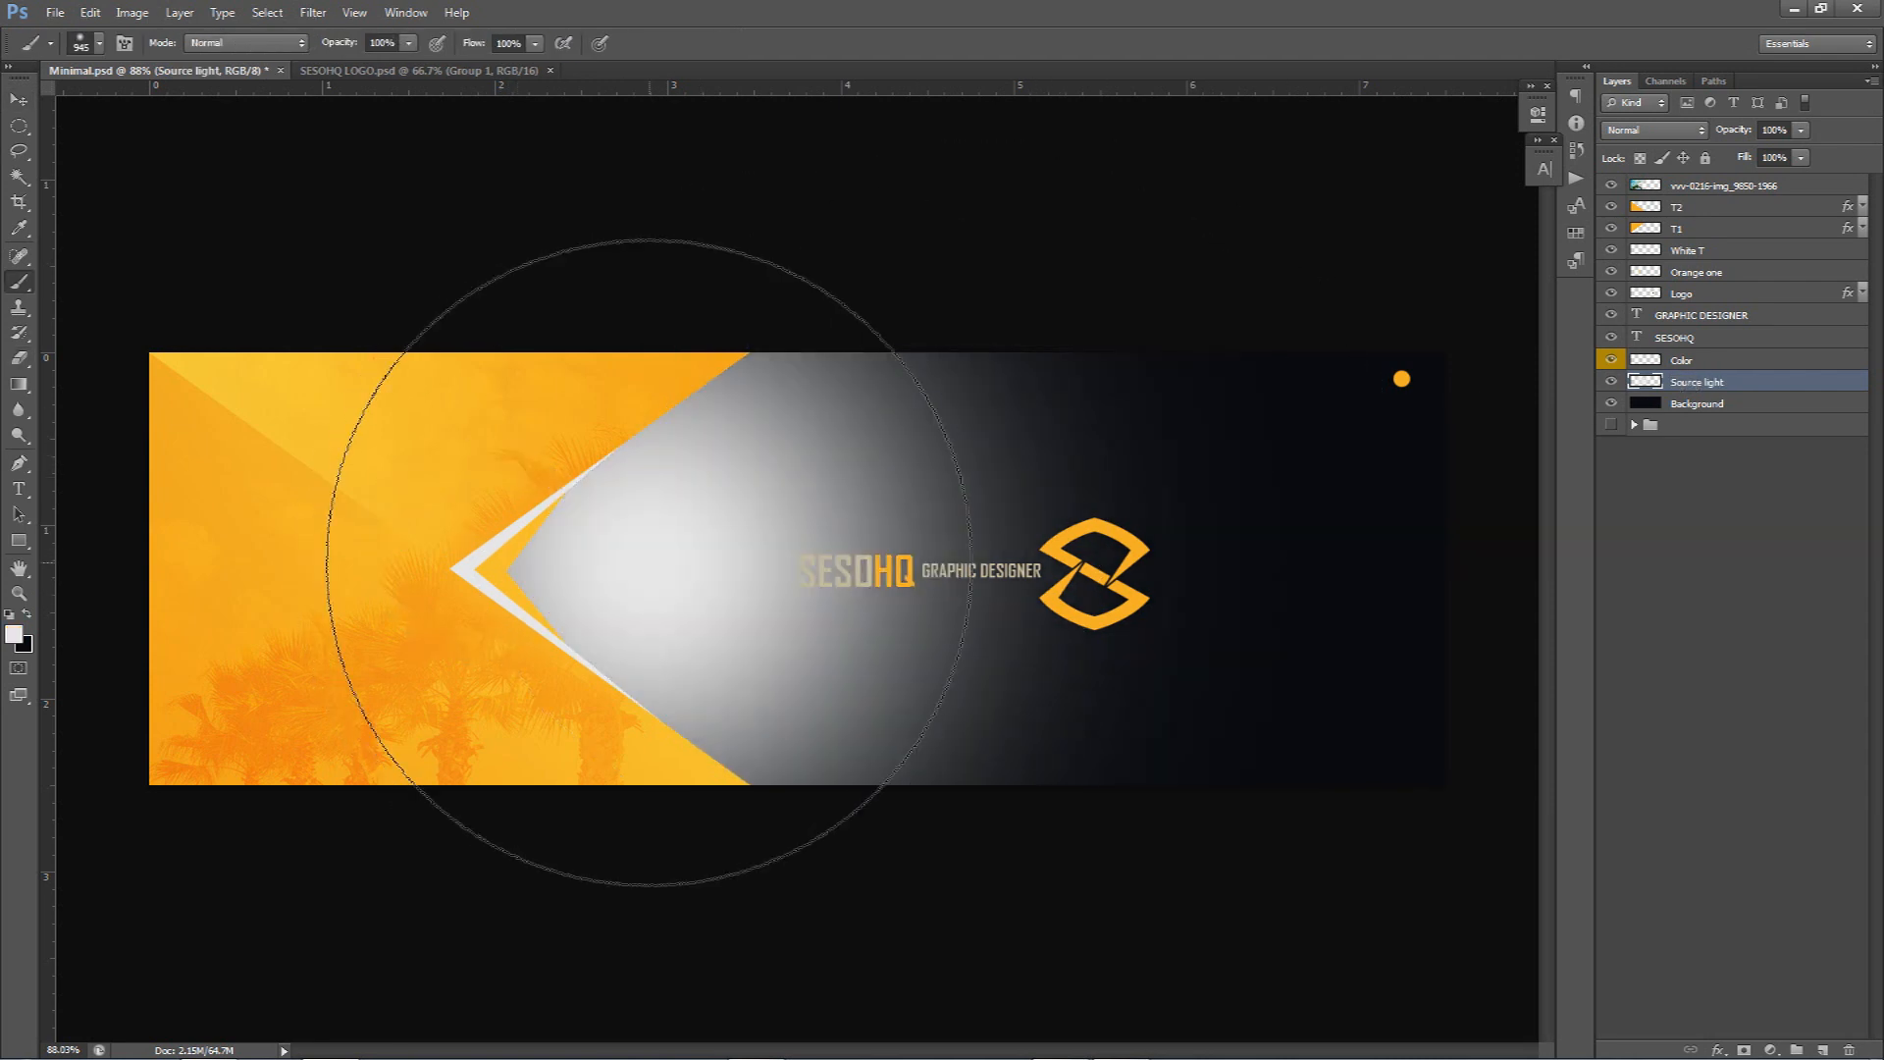
{"action": "left_click", "coordinate": [13, 634]}
{"action": "left_click", "coordinate": [1141, 365]}
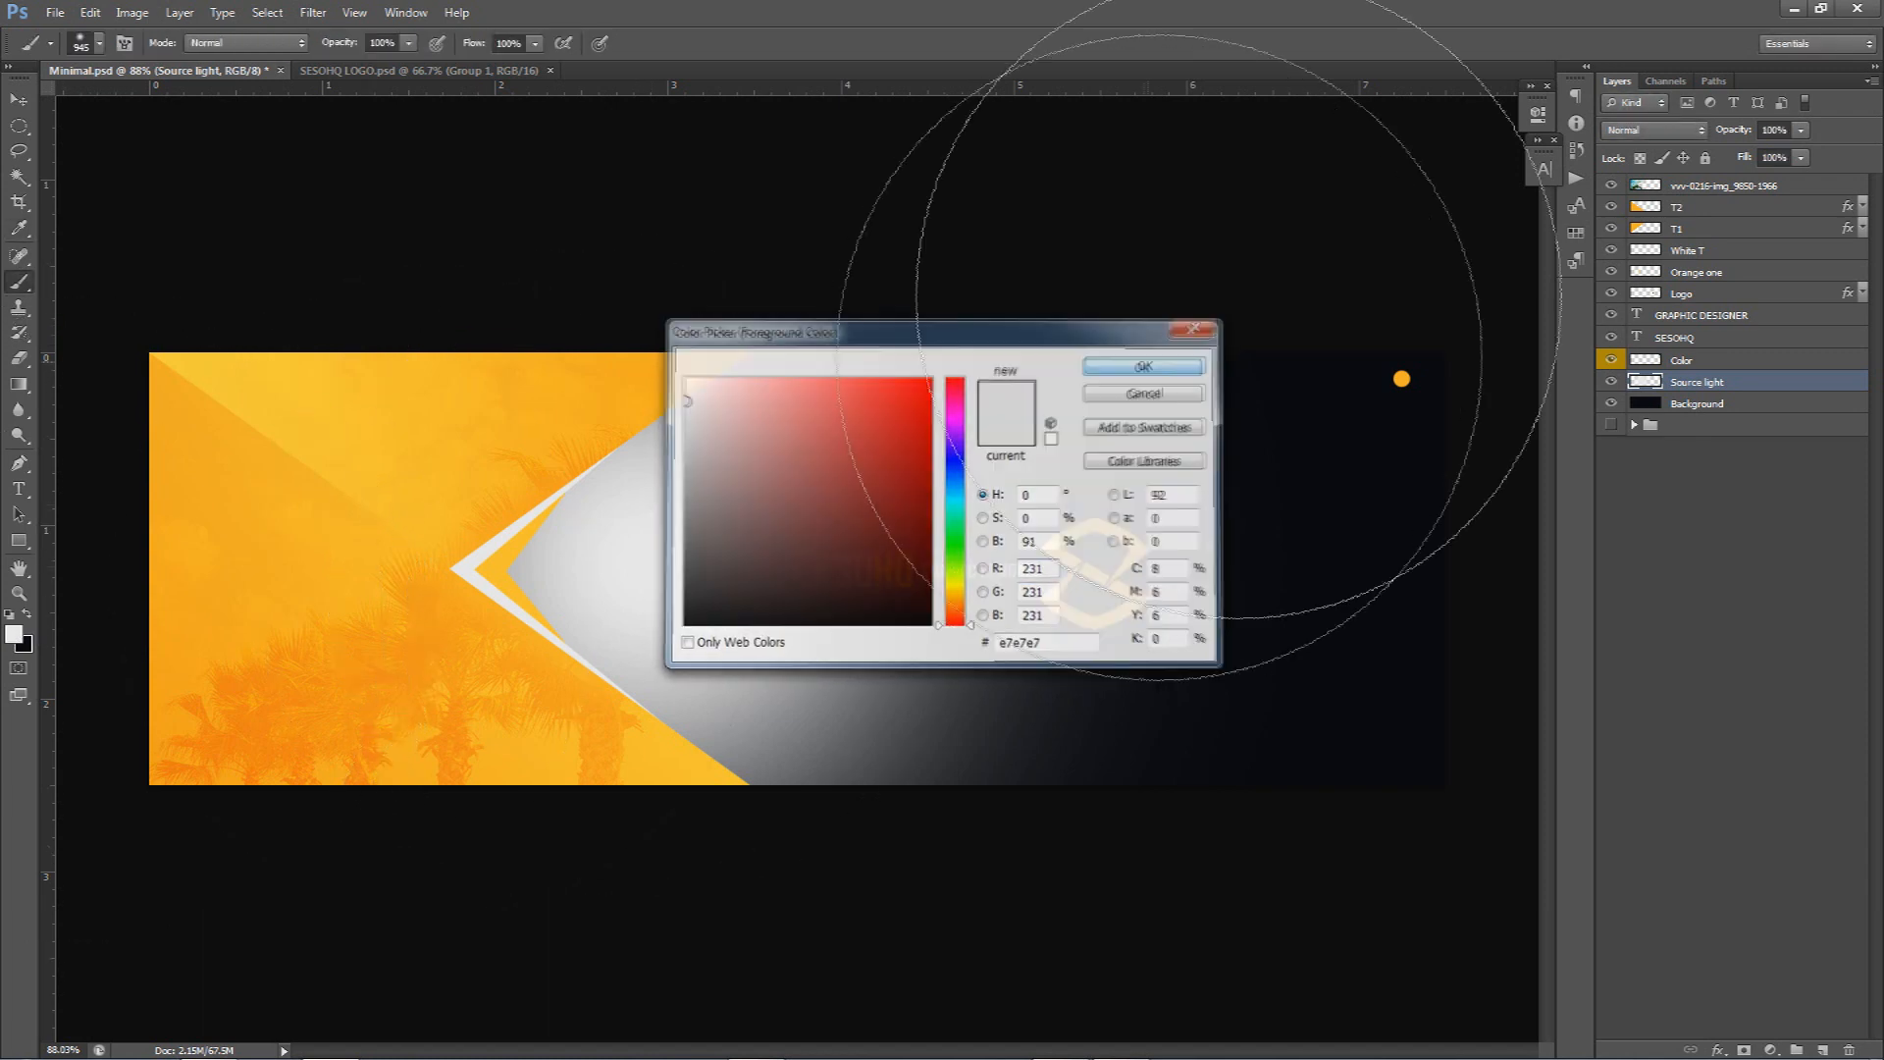
{"action": "left_click", "coordinate": [1653, 129]}
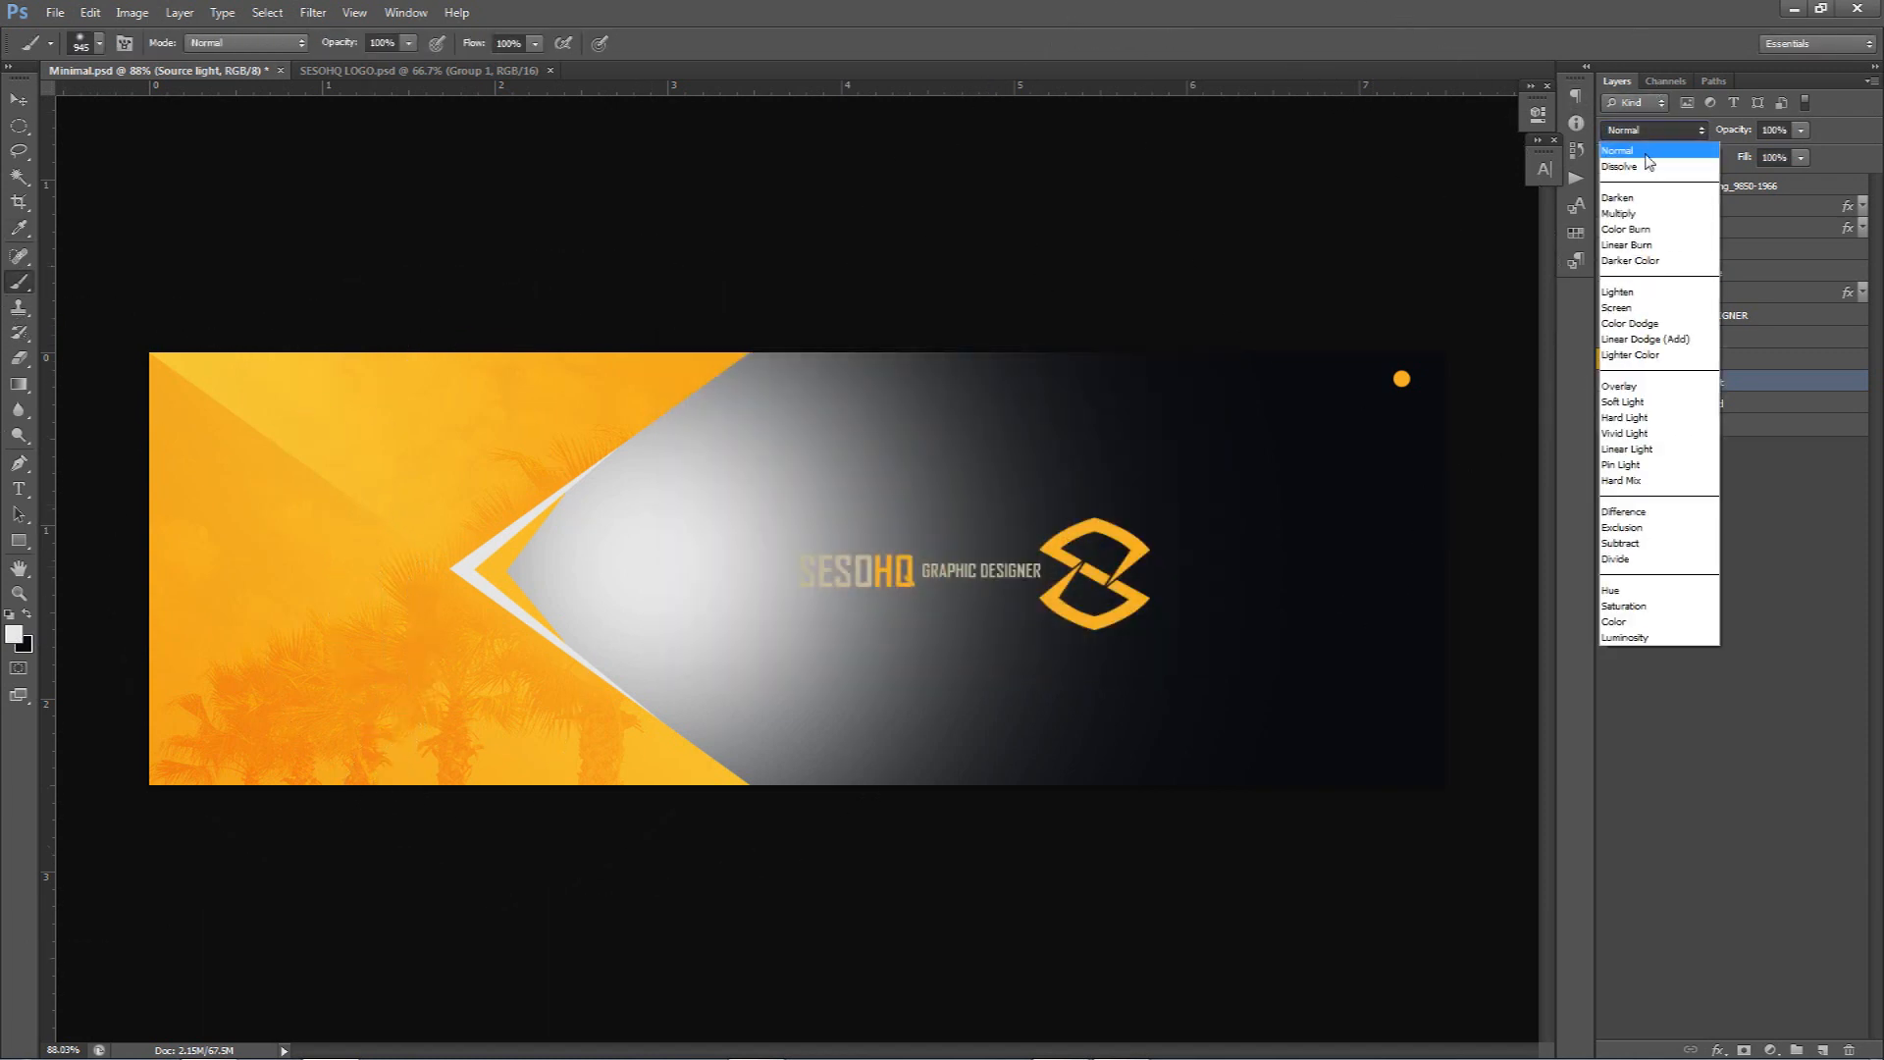
{"action": "left_click", "coordinate": [1632, 384]}
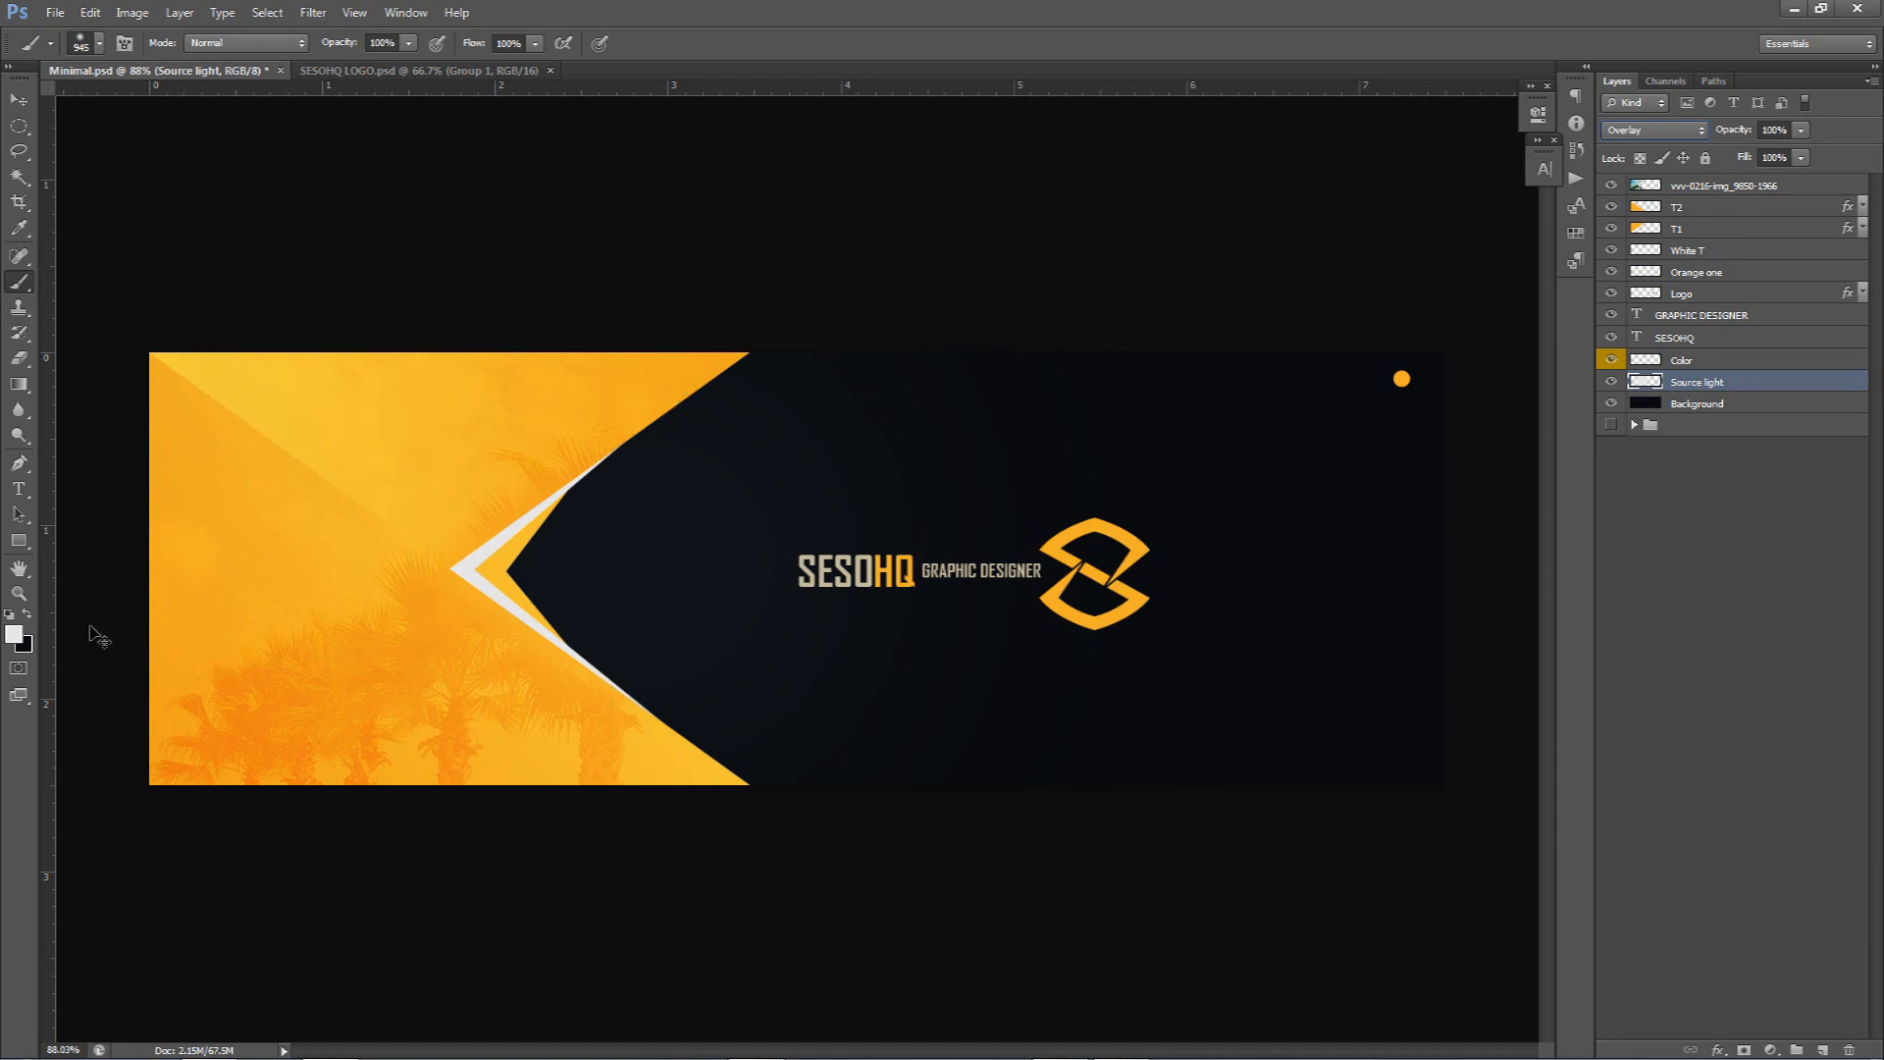
Add a new layer above Source light and hide the Source light layer
{"action": "left_click", "coordinate": [1618, 423]}
{"action": "left_click", "coordinate": [1617, 423]}
{"action": "left_click", "coordinate": [1821, 1047]}
{"action": "left_click", "coordinate": [1611, 404]}
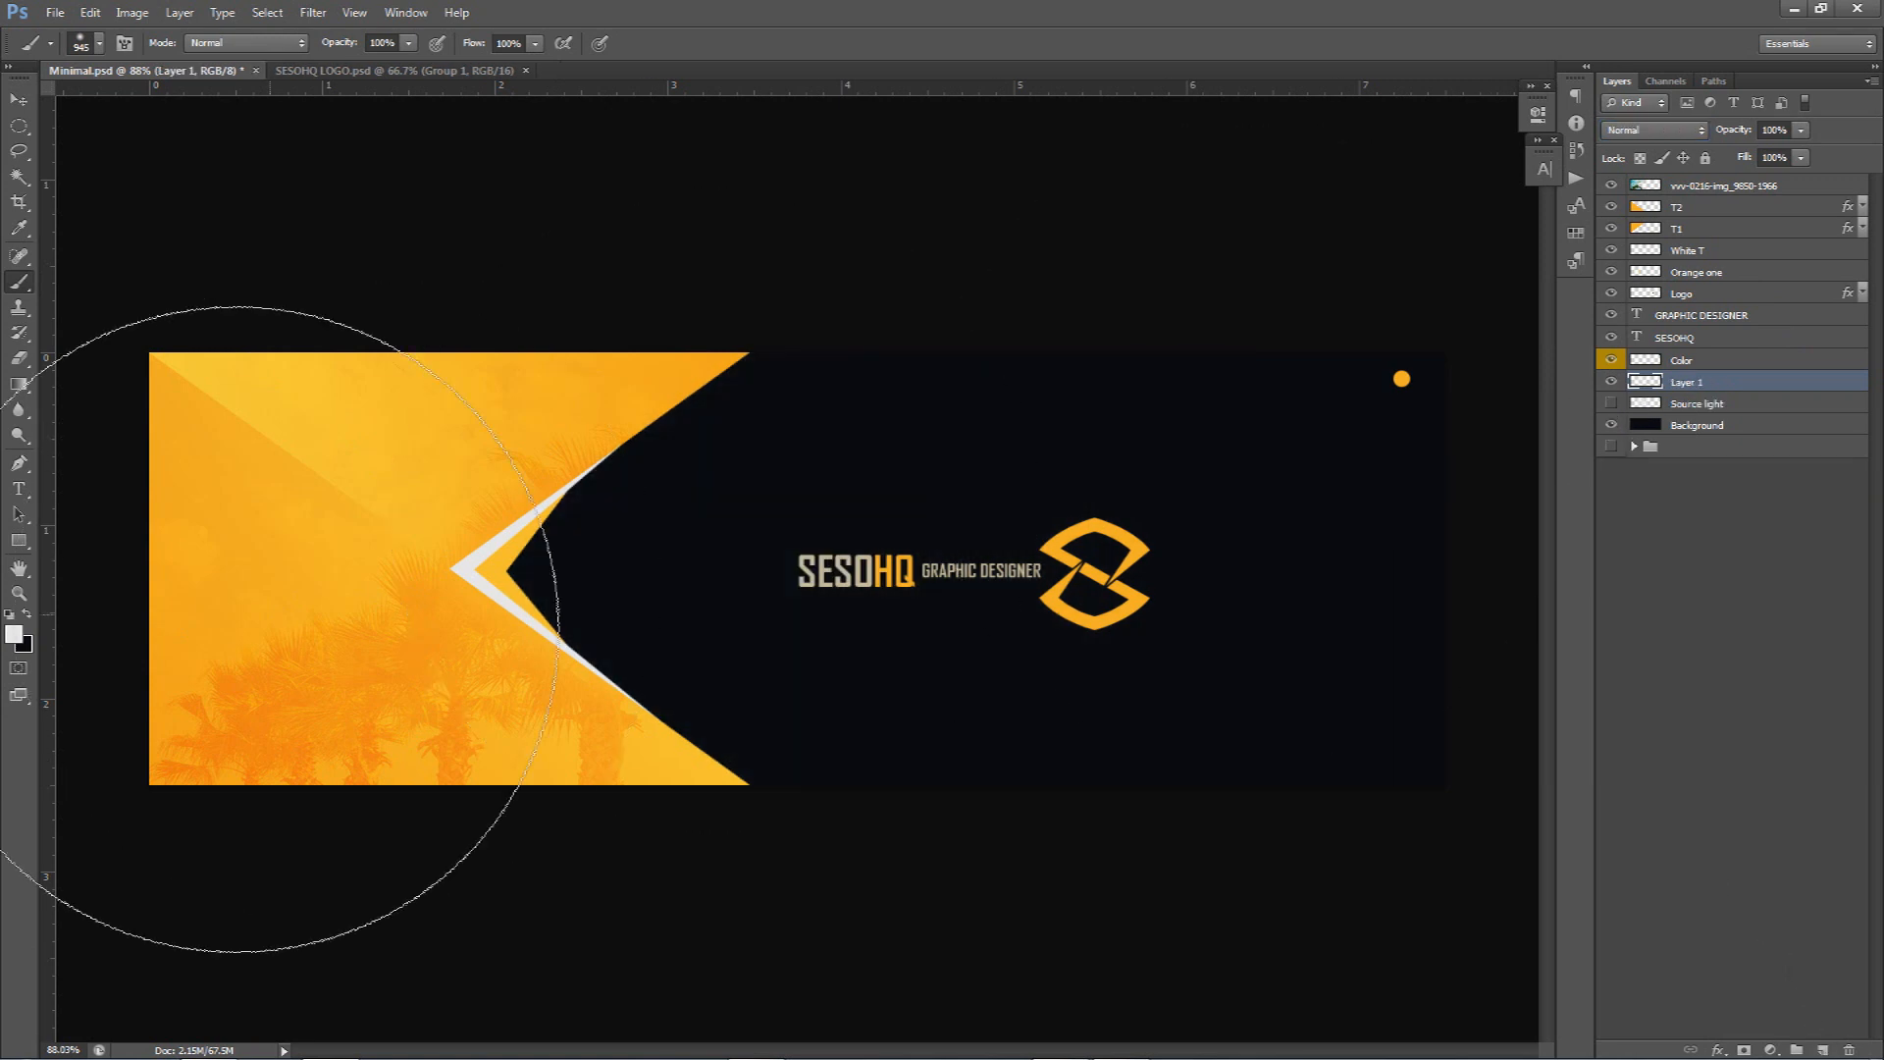
Paint a 945 px soft white spot beside the chevron tip on the new layer and set its blend mode to Overlay
{"action": "left_click", "coordinate": [14, 634]}
{"action": "left_click", "coordinate": [1148, 364]}
{"action": "key", "text": "b"}
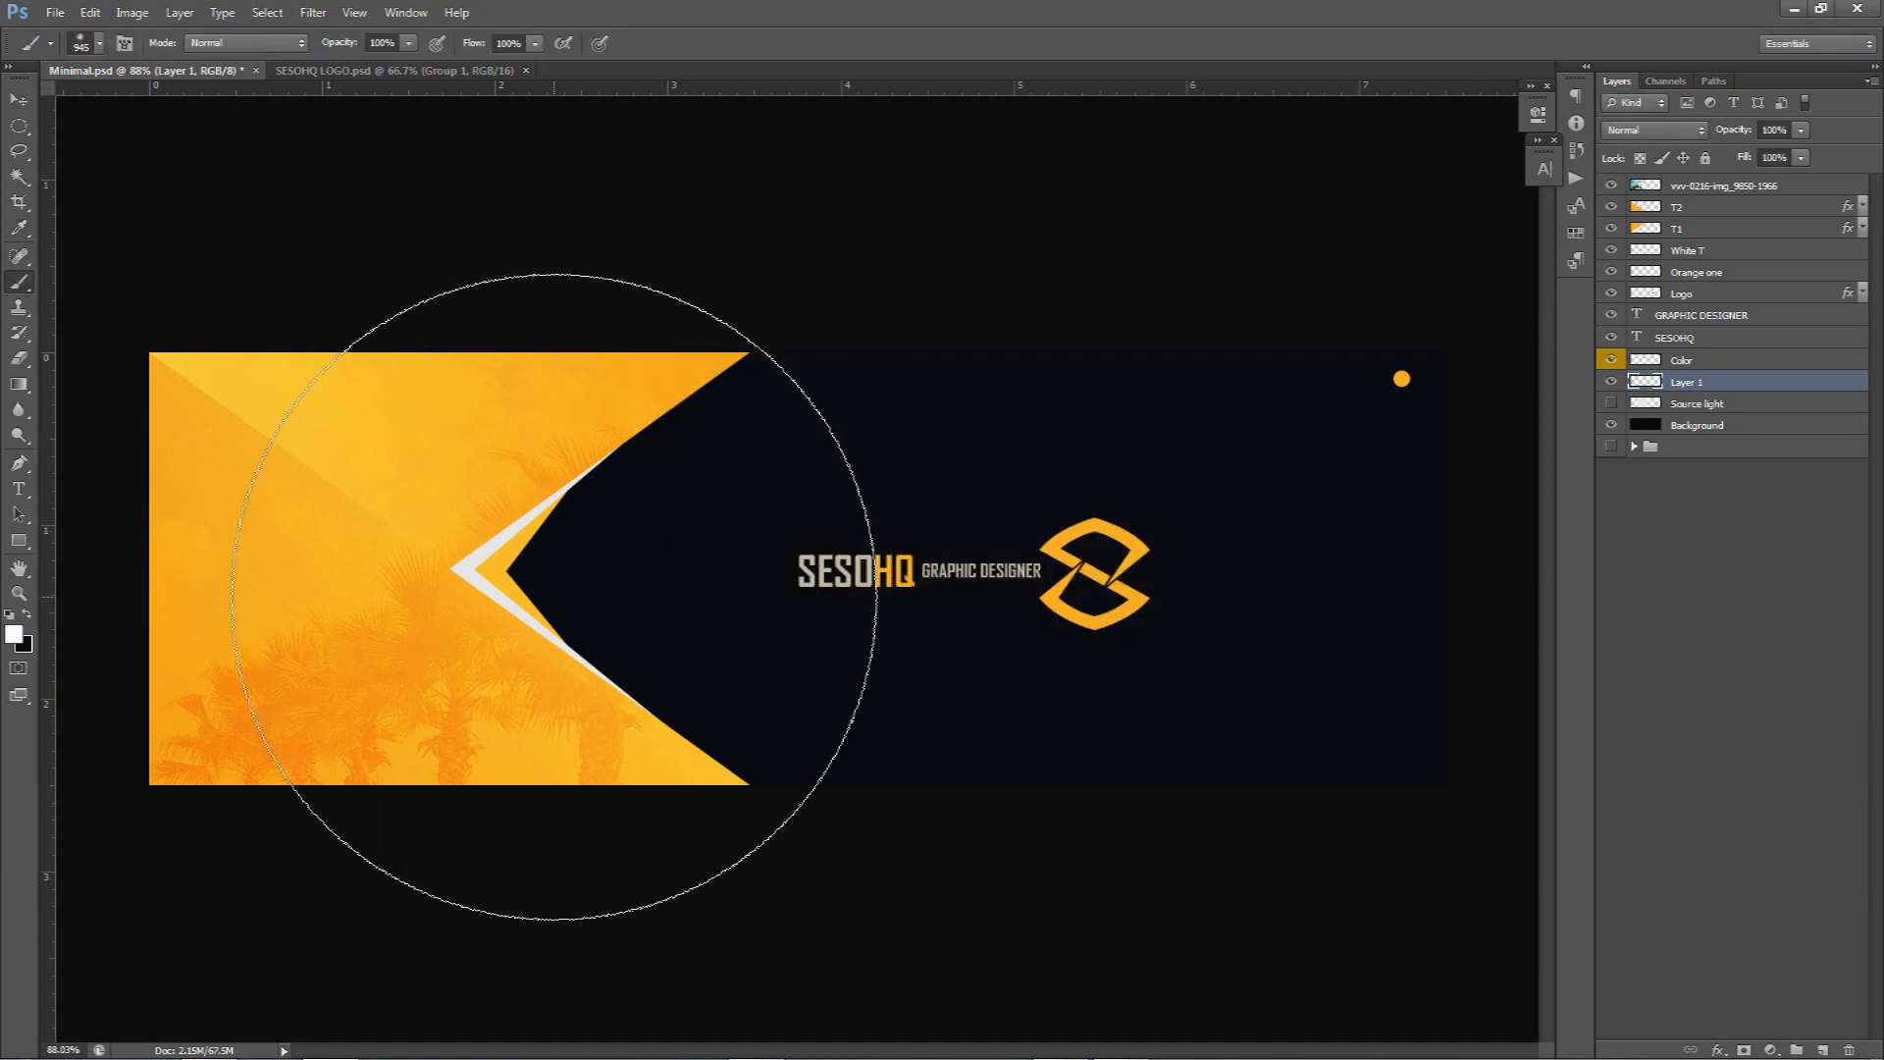
{"action": "left_click", "coordinate": [648, 520]}
{"action": "left_click", "coordinate": [1655, 129]}
{"action": "left_click", "coordinate": [1621, 387]}
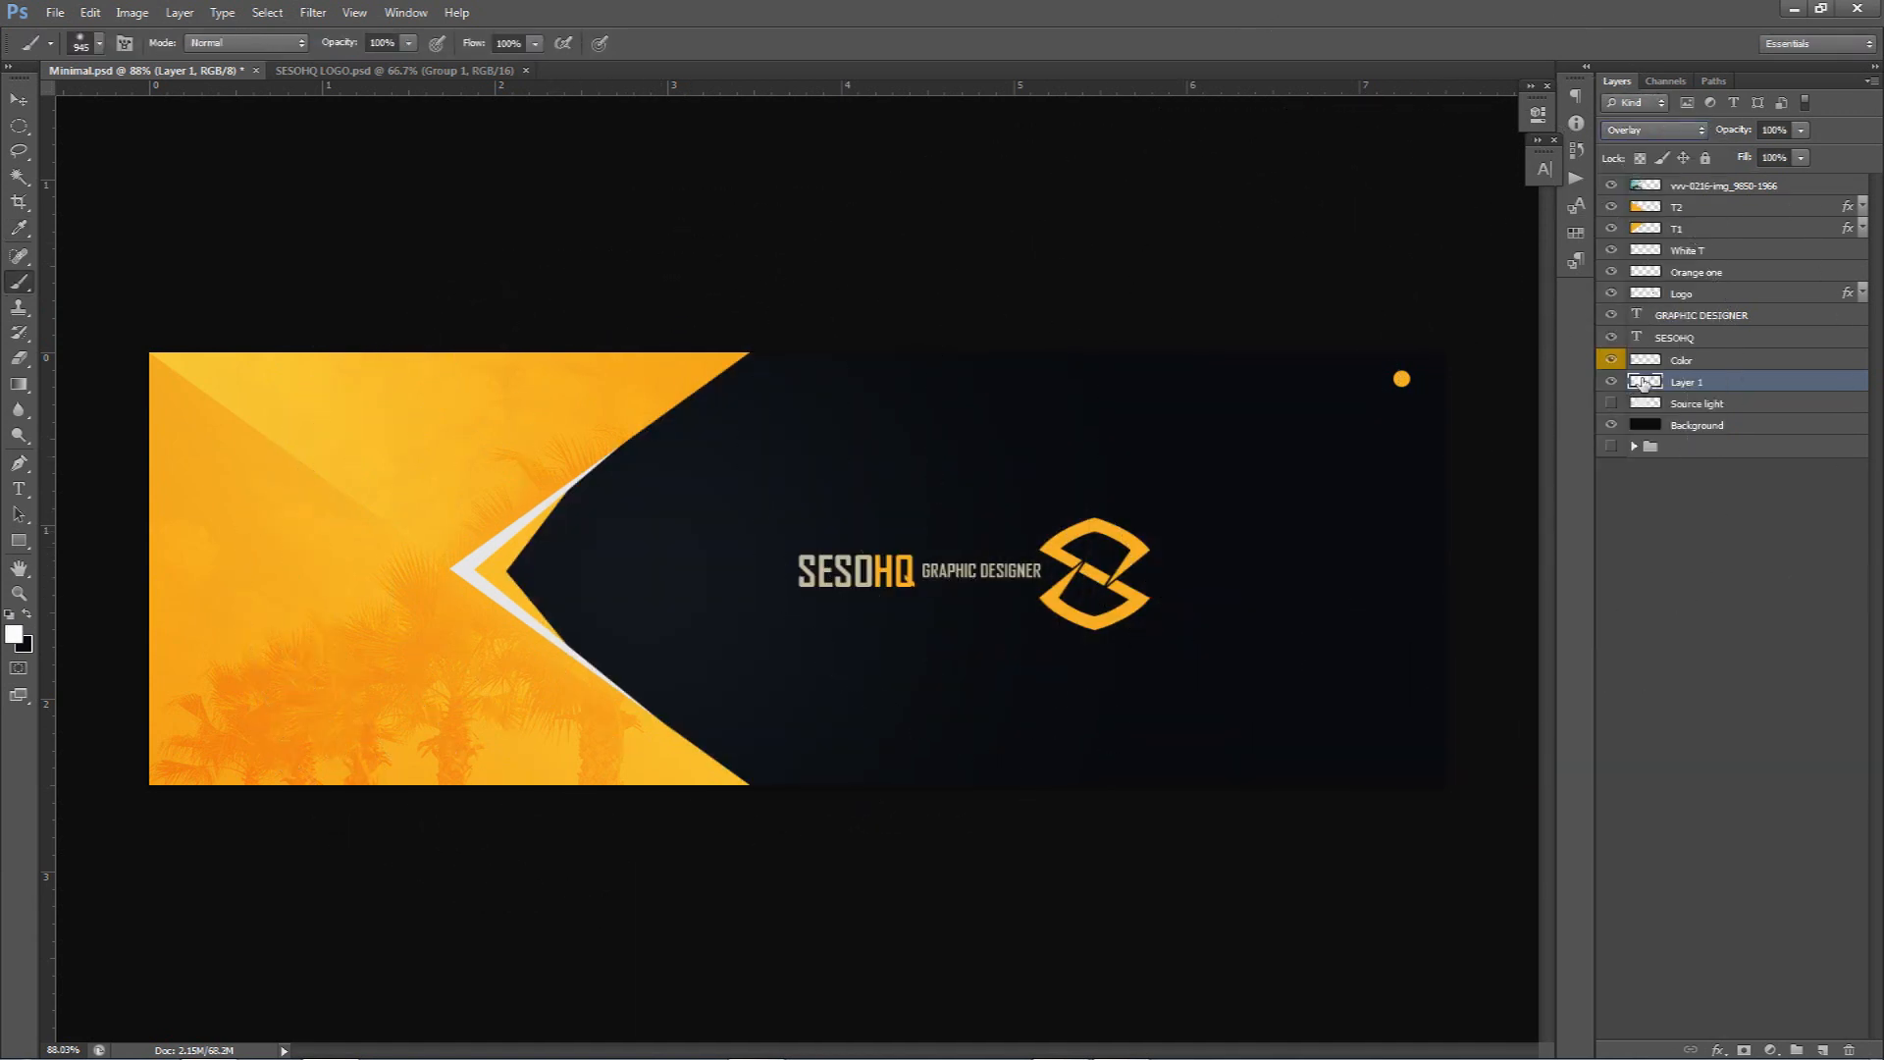
Duplicate Layer 1, Source light and Background together and merge the copies into one layer
{"action": "key", "text": "v"}
{"action": "scroll", "coordinate": [1196, 530], "scroll_direction": "down", "scroll_amount": 1, "text": "alt"}
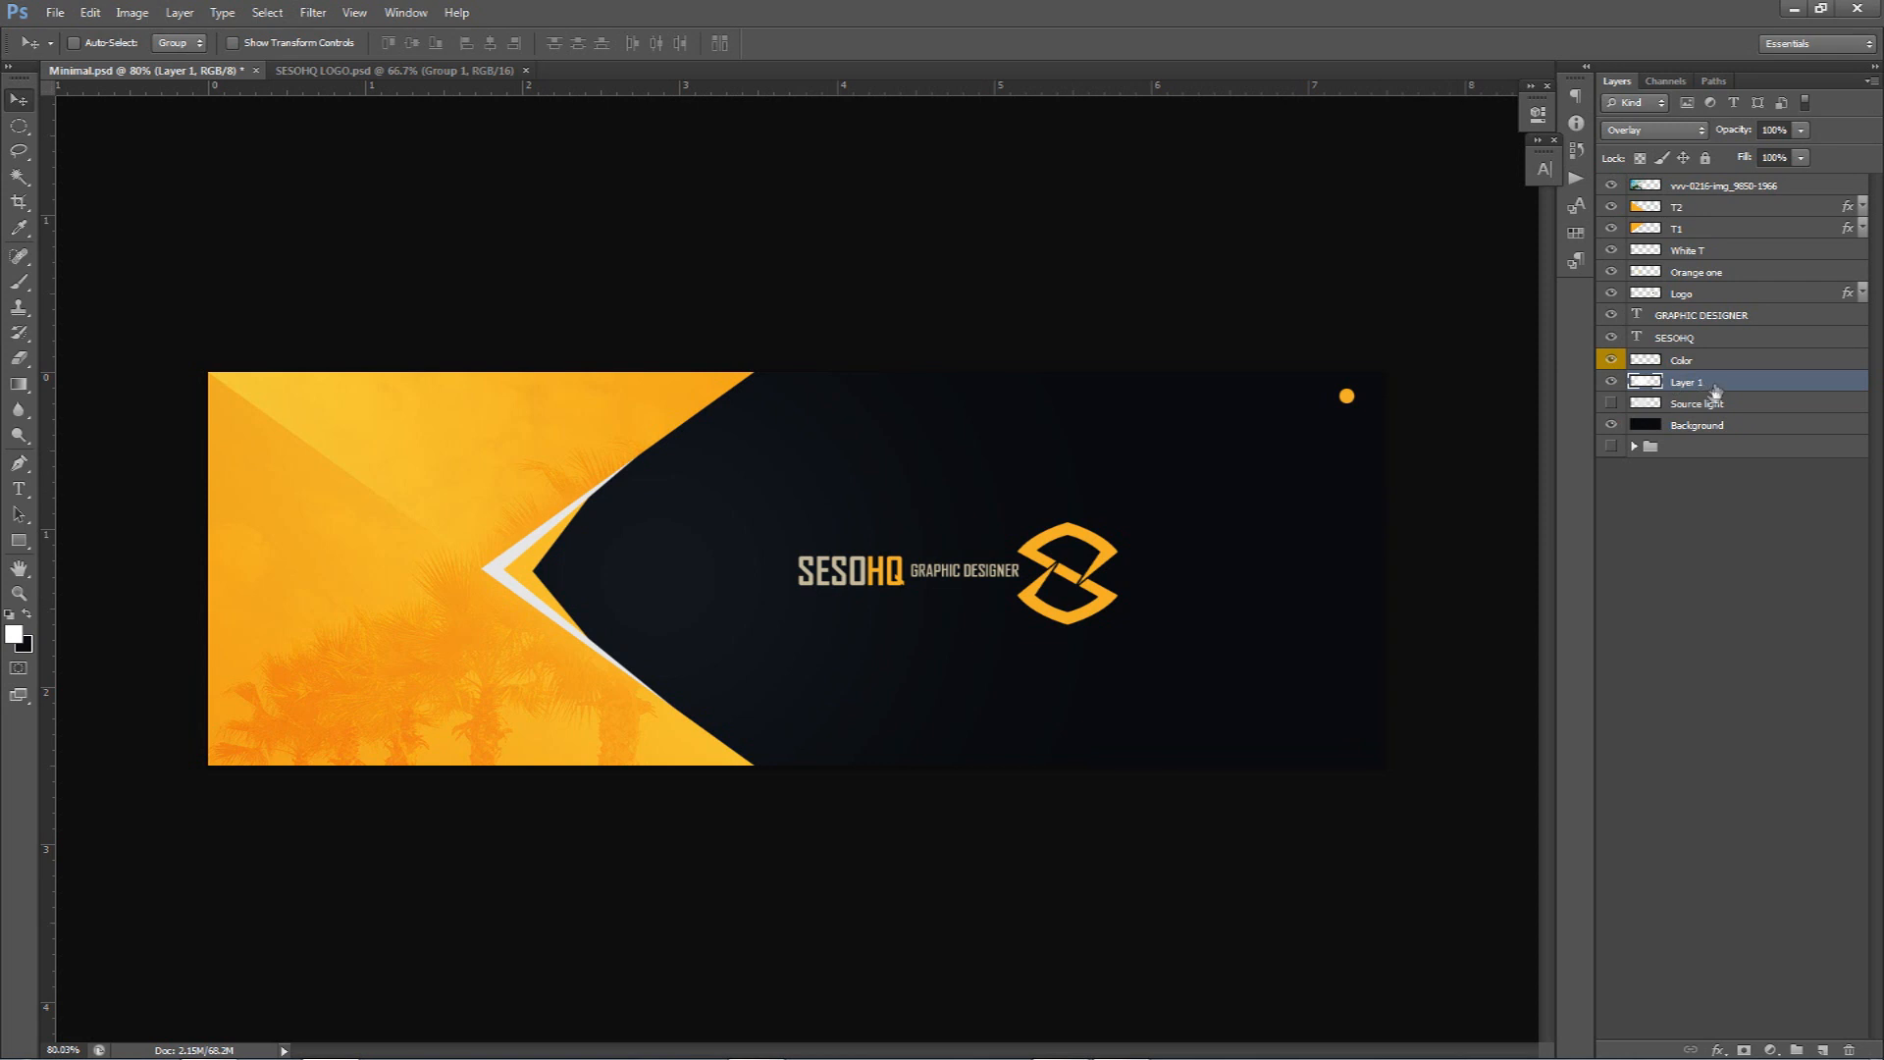
{"action": "left_click", "coordinate": [1688, 428], "text": "shift"}
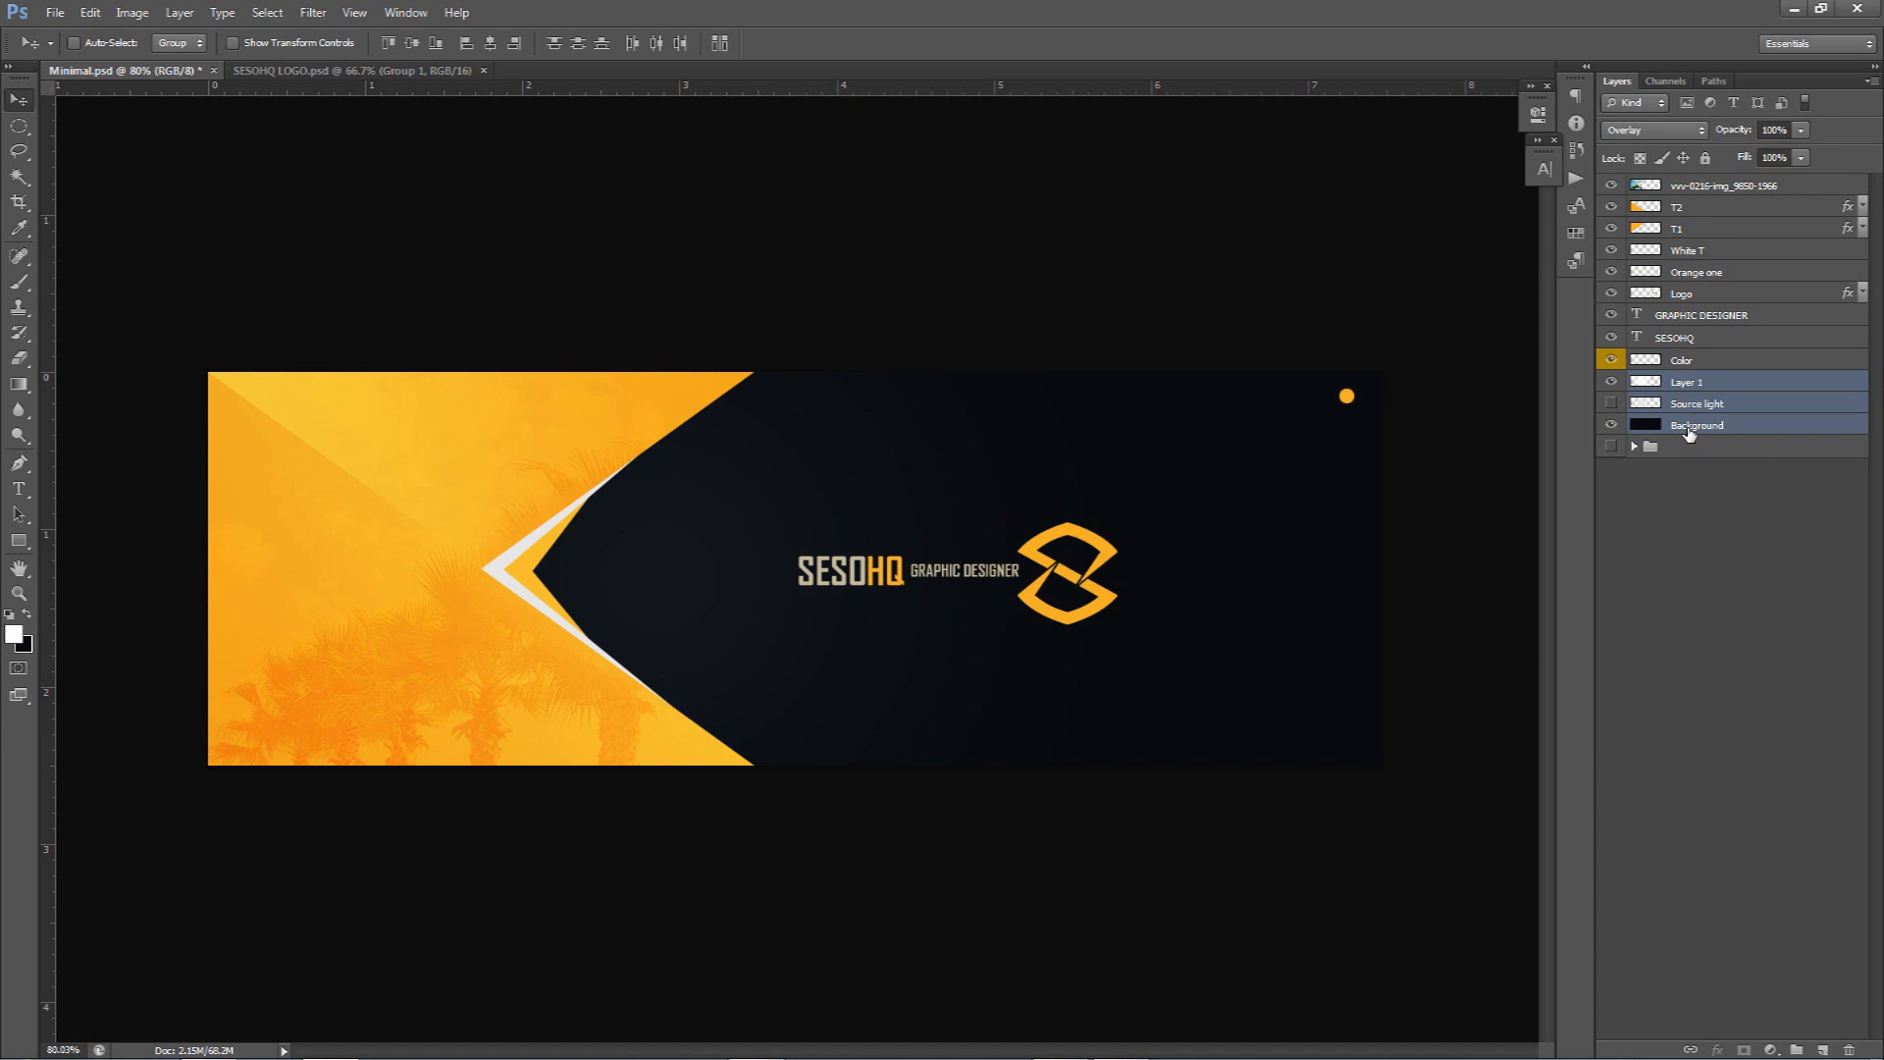
{"action": "key", "text": "ctrl+j"}
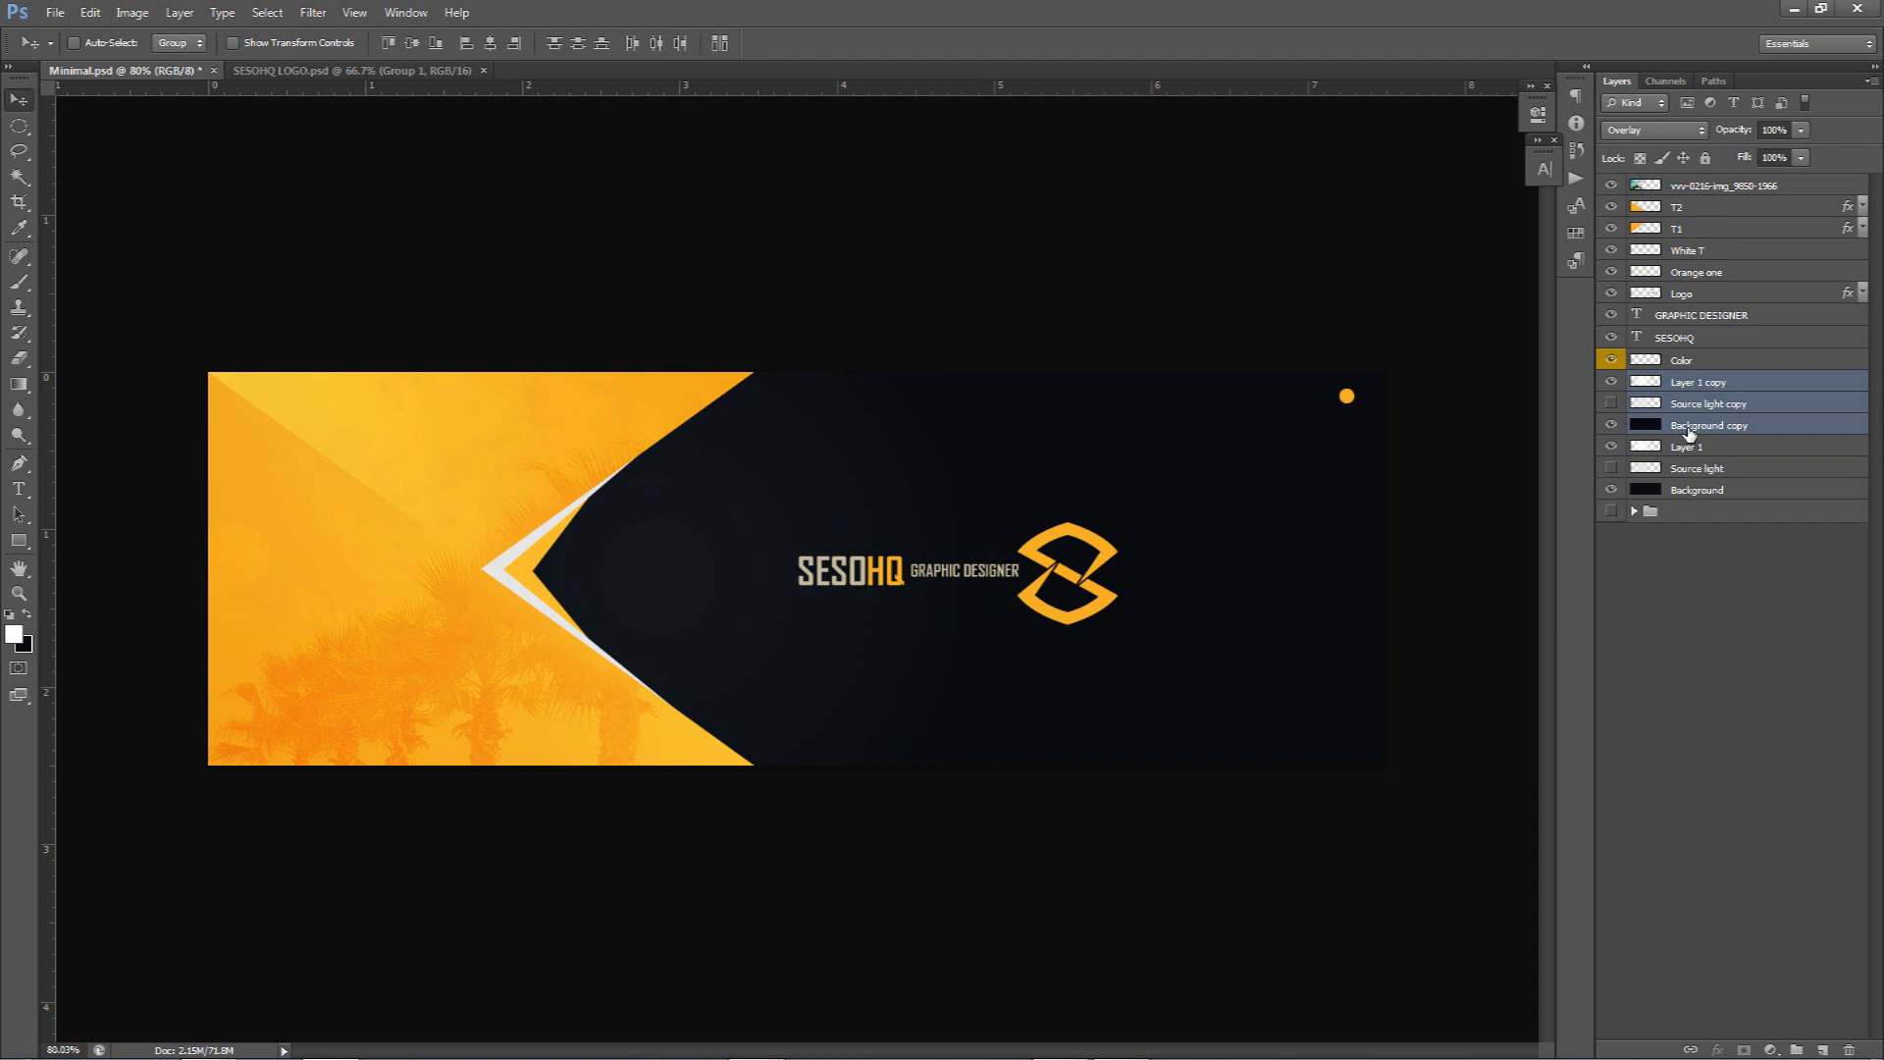
{"action": "key", "text": "ctrl+e"}
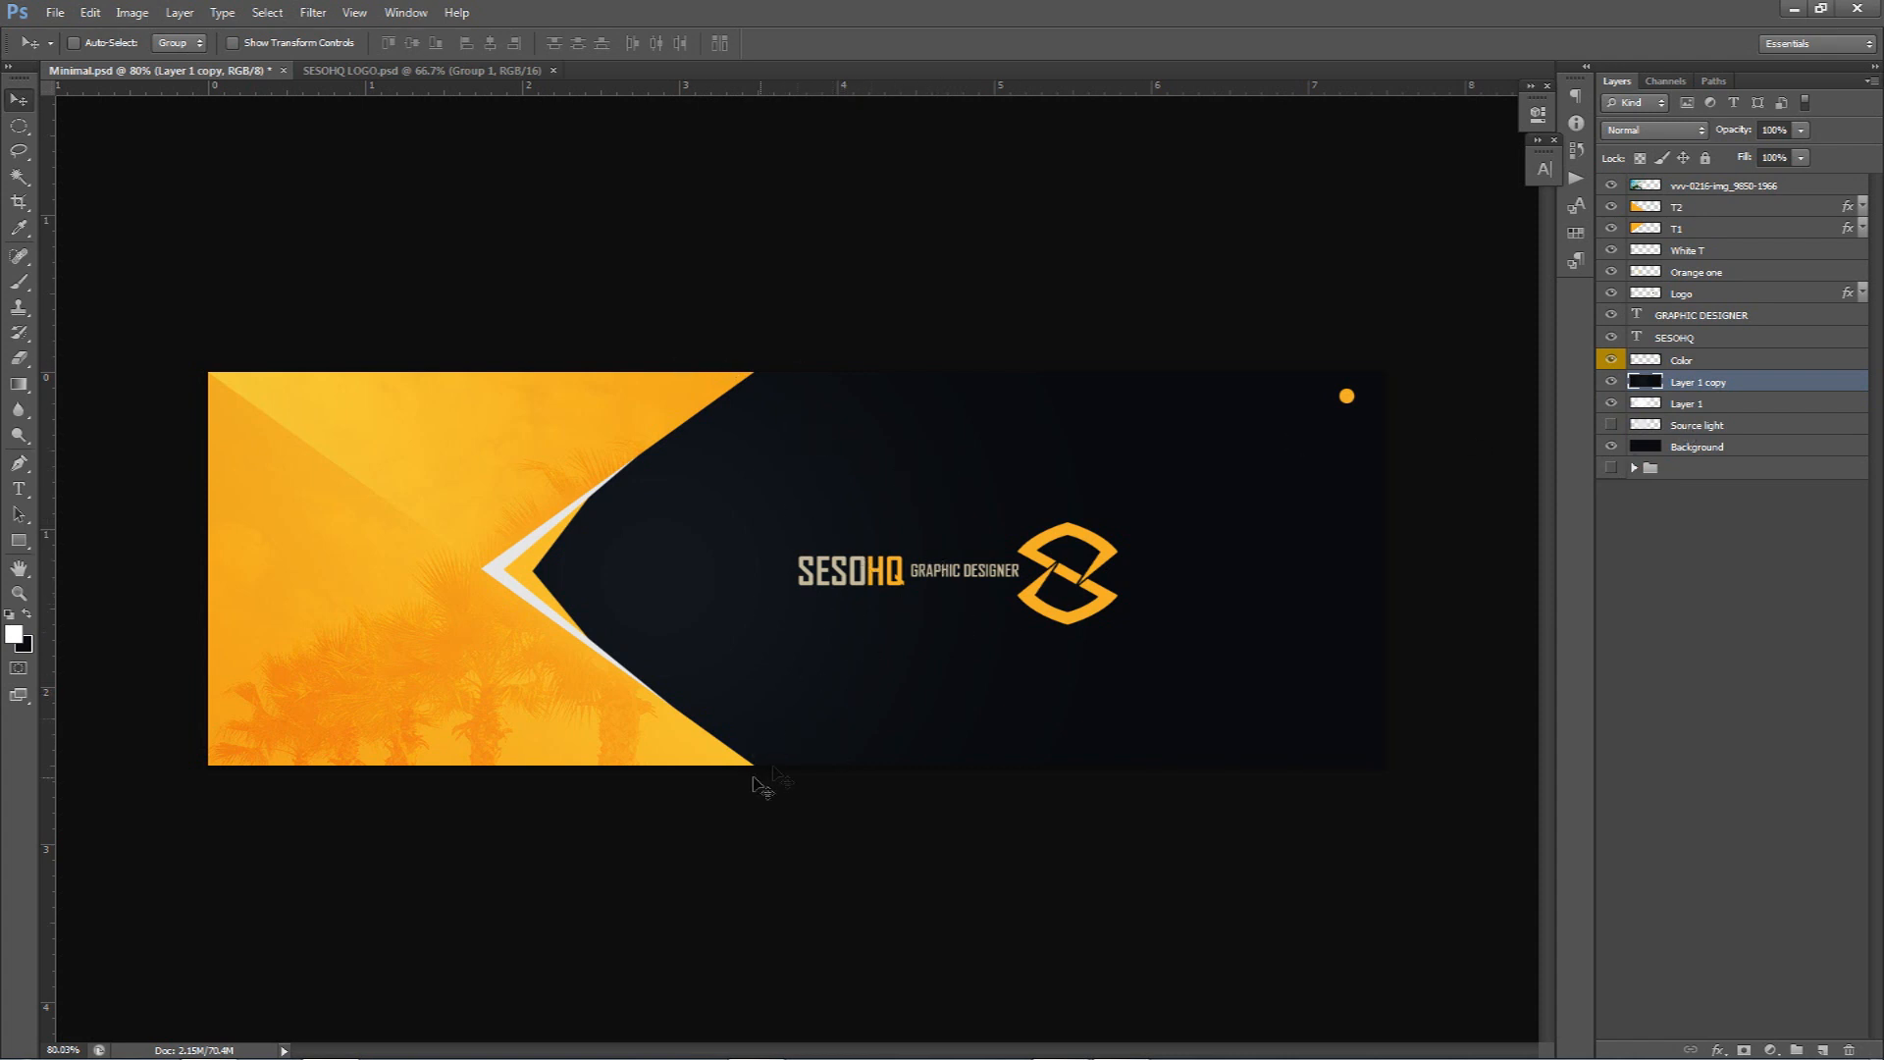
Add 1% uniform noise to the merged background copy
{"action": "left_click", "coordinate": [313, 12]}
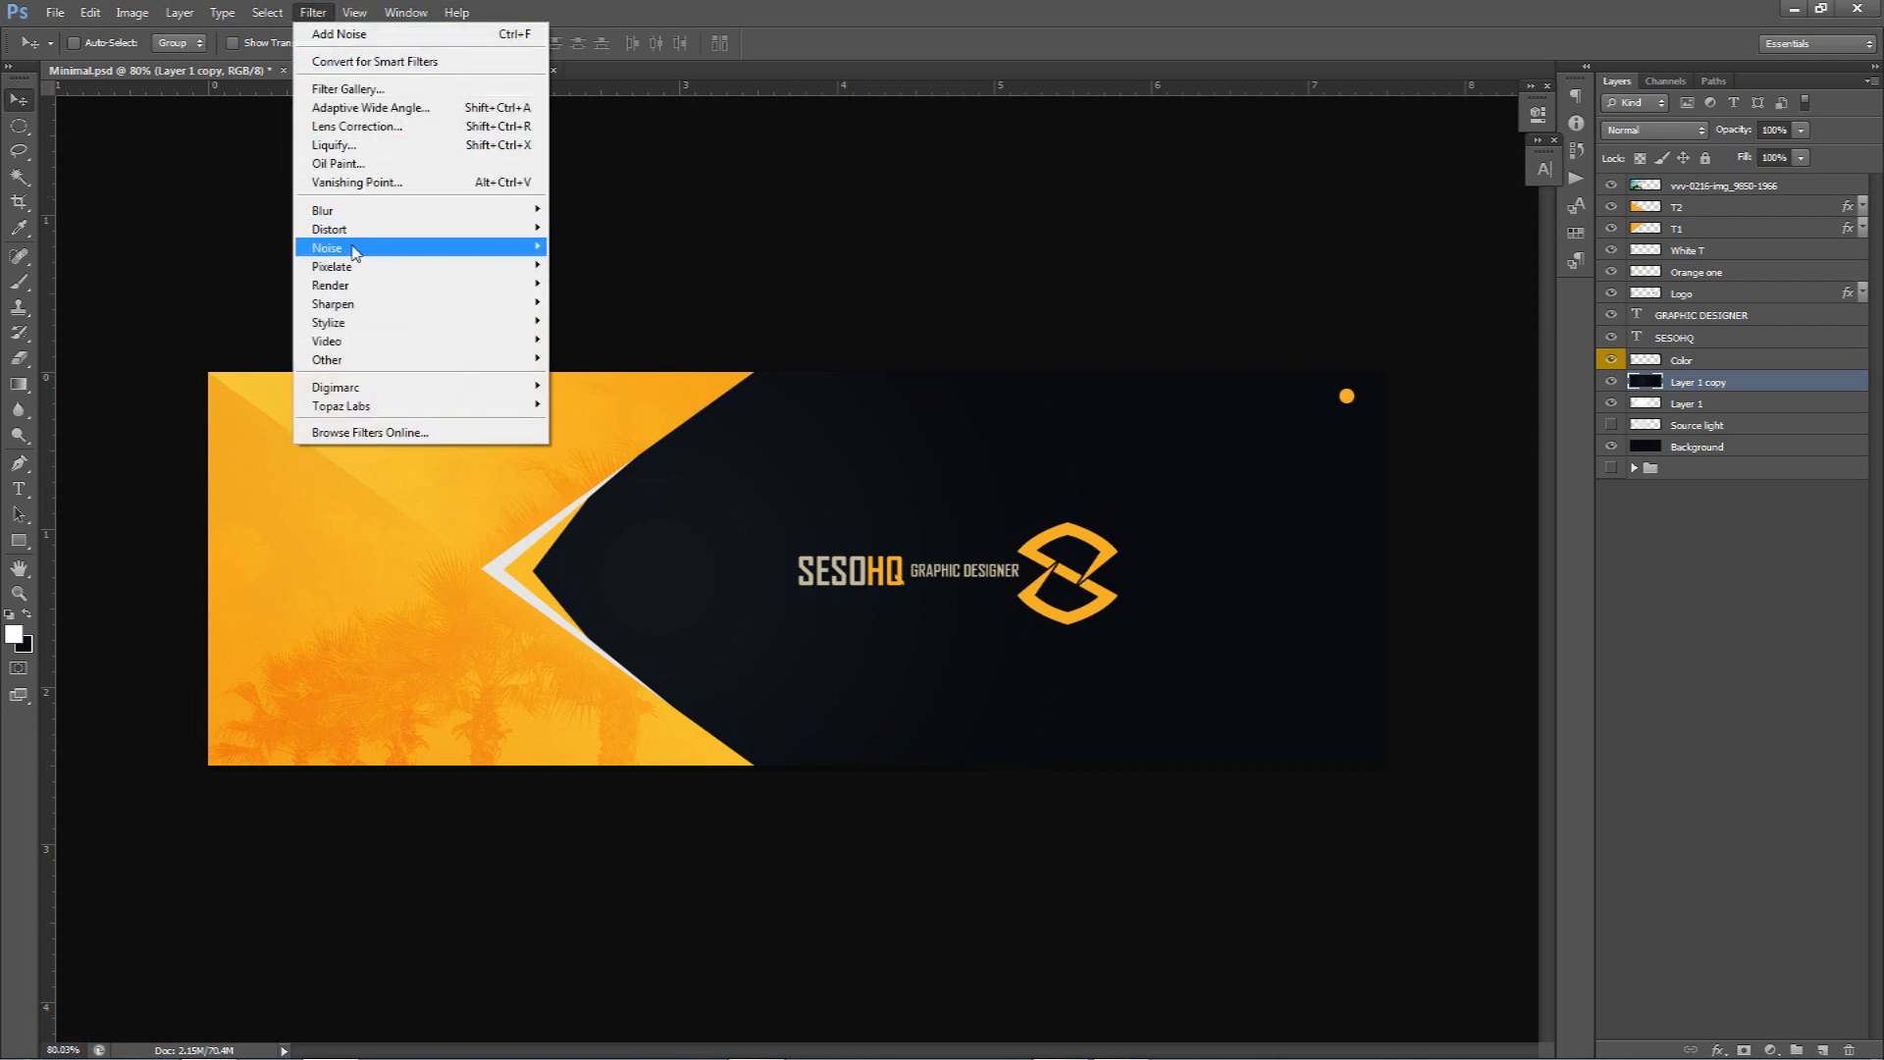
{"action": "mouse_move", "coordinate": [355, 251]}
{"action": "left_click", "coordinate": [601, 248]}
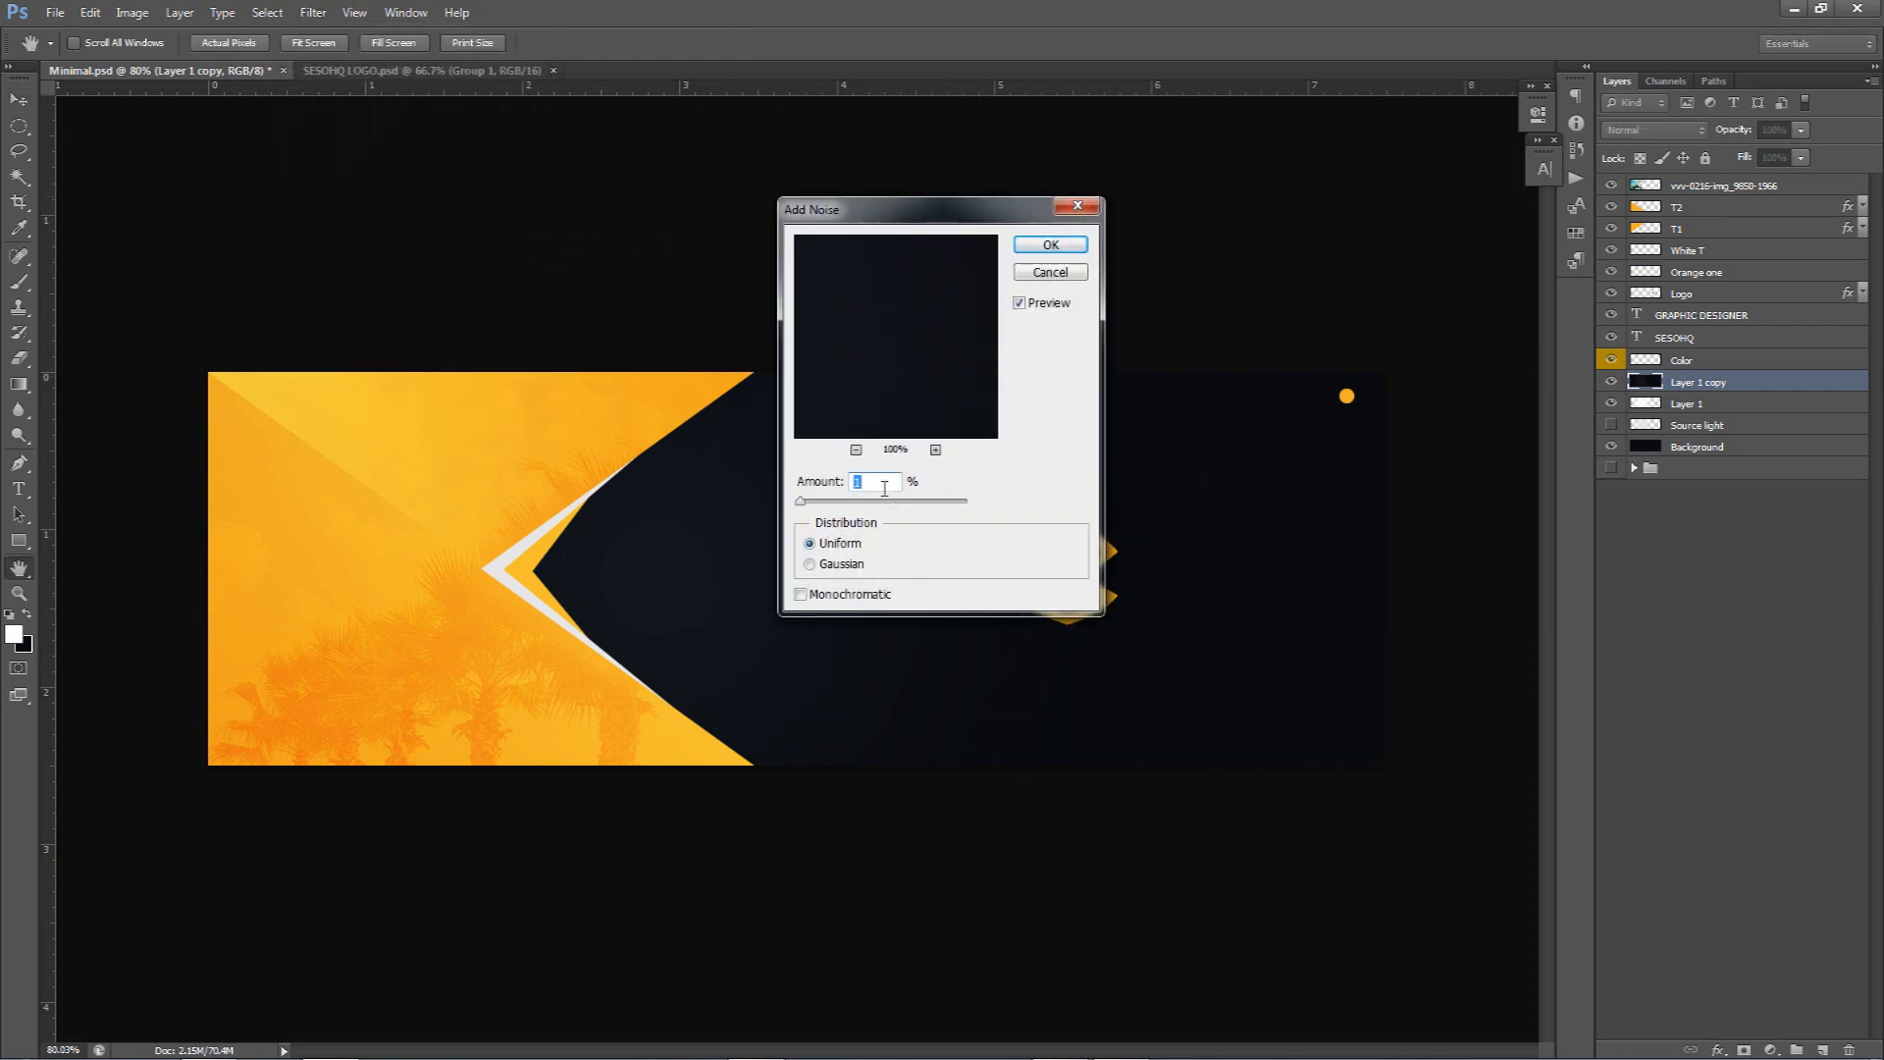
{"action": "left_click", "coordinate": [1050, 244]}
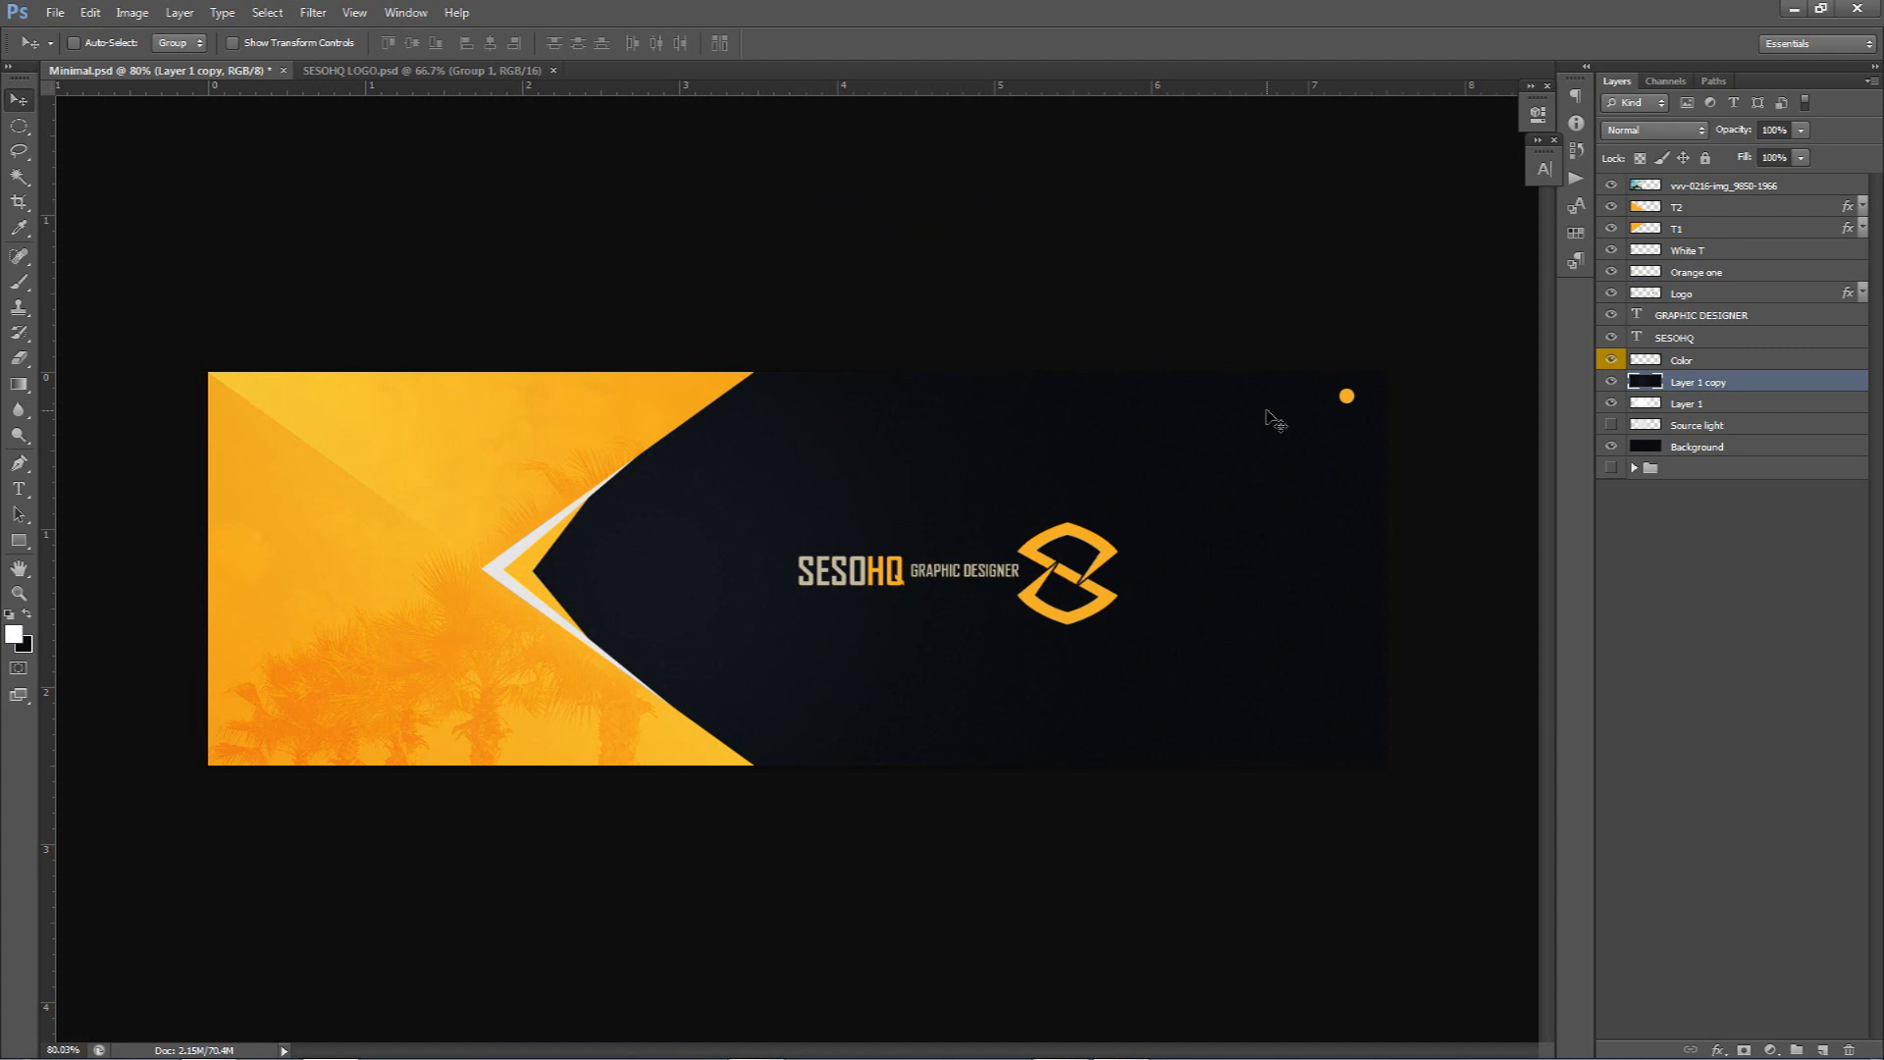
Set the merged copy's opacity to 70% and rename it Noise Layer
{"action": "left_click", "coordinate": [1792, 128]}
{"action": "type", "text": "70"}
{"action": "double_click", "coordinate": [1687, 384]}
{"action": "type", "text": "Noise Layer"}
Rename the white spot's Overlay layer as Light
{"action": "left_click", "coordinate": [1673, 404]}
{"action": "double_click", "coordinate": [1680, 405]}
{"action": "type", "text": "Light"}
{"action": "key", "text": "Return"}
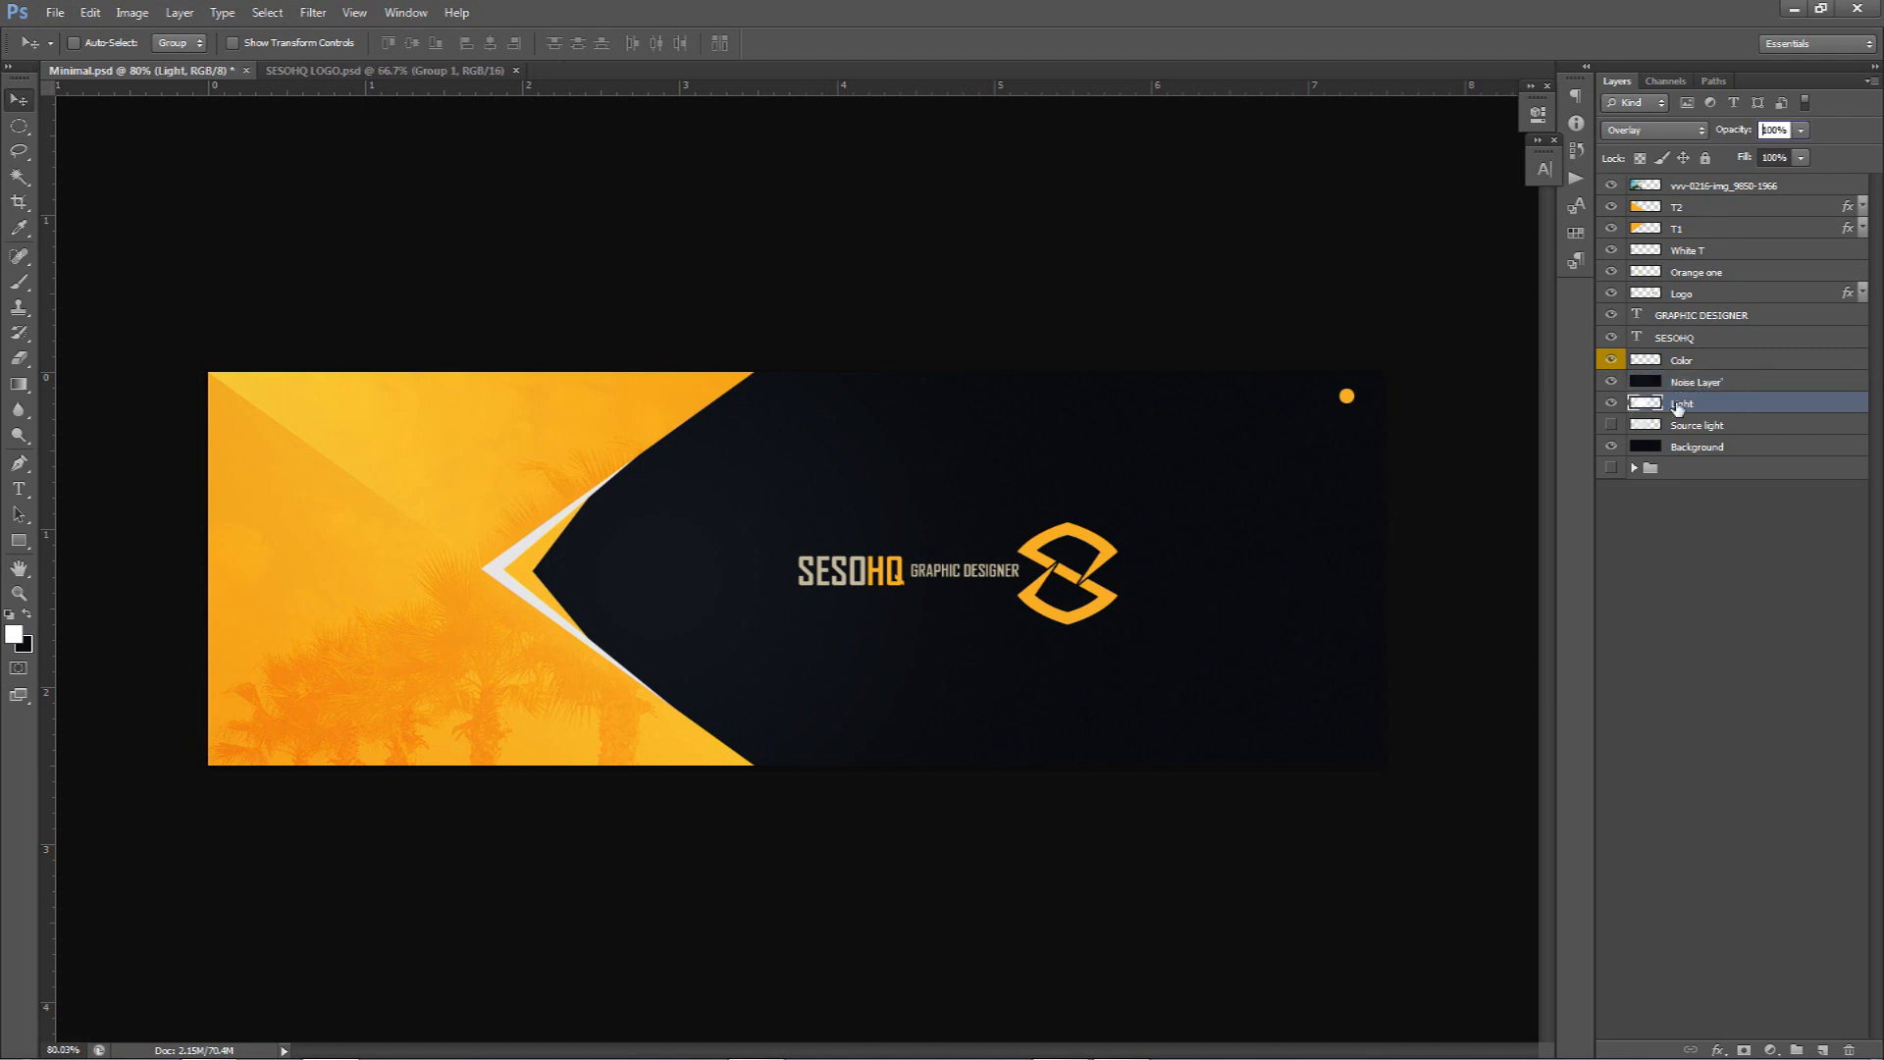
Hide the Light and Noise Layer layers and blank out the palm photo layer's name
{"action": "left_click_drag", "start_coordinate": [1610, 404], "coordinate": [1610, 382]}
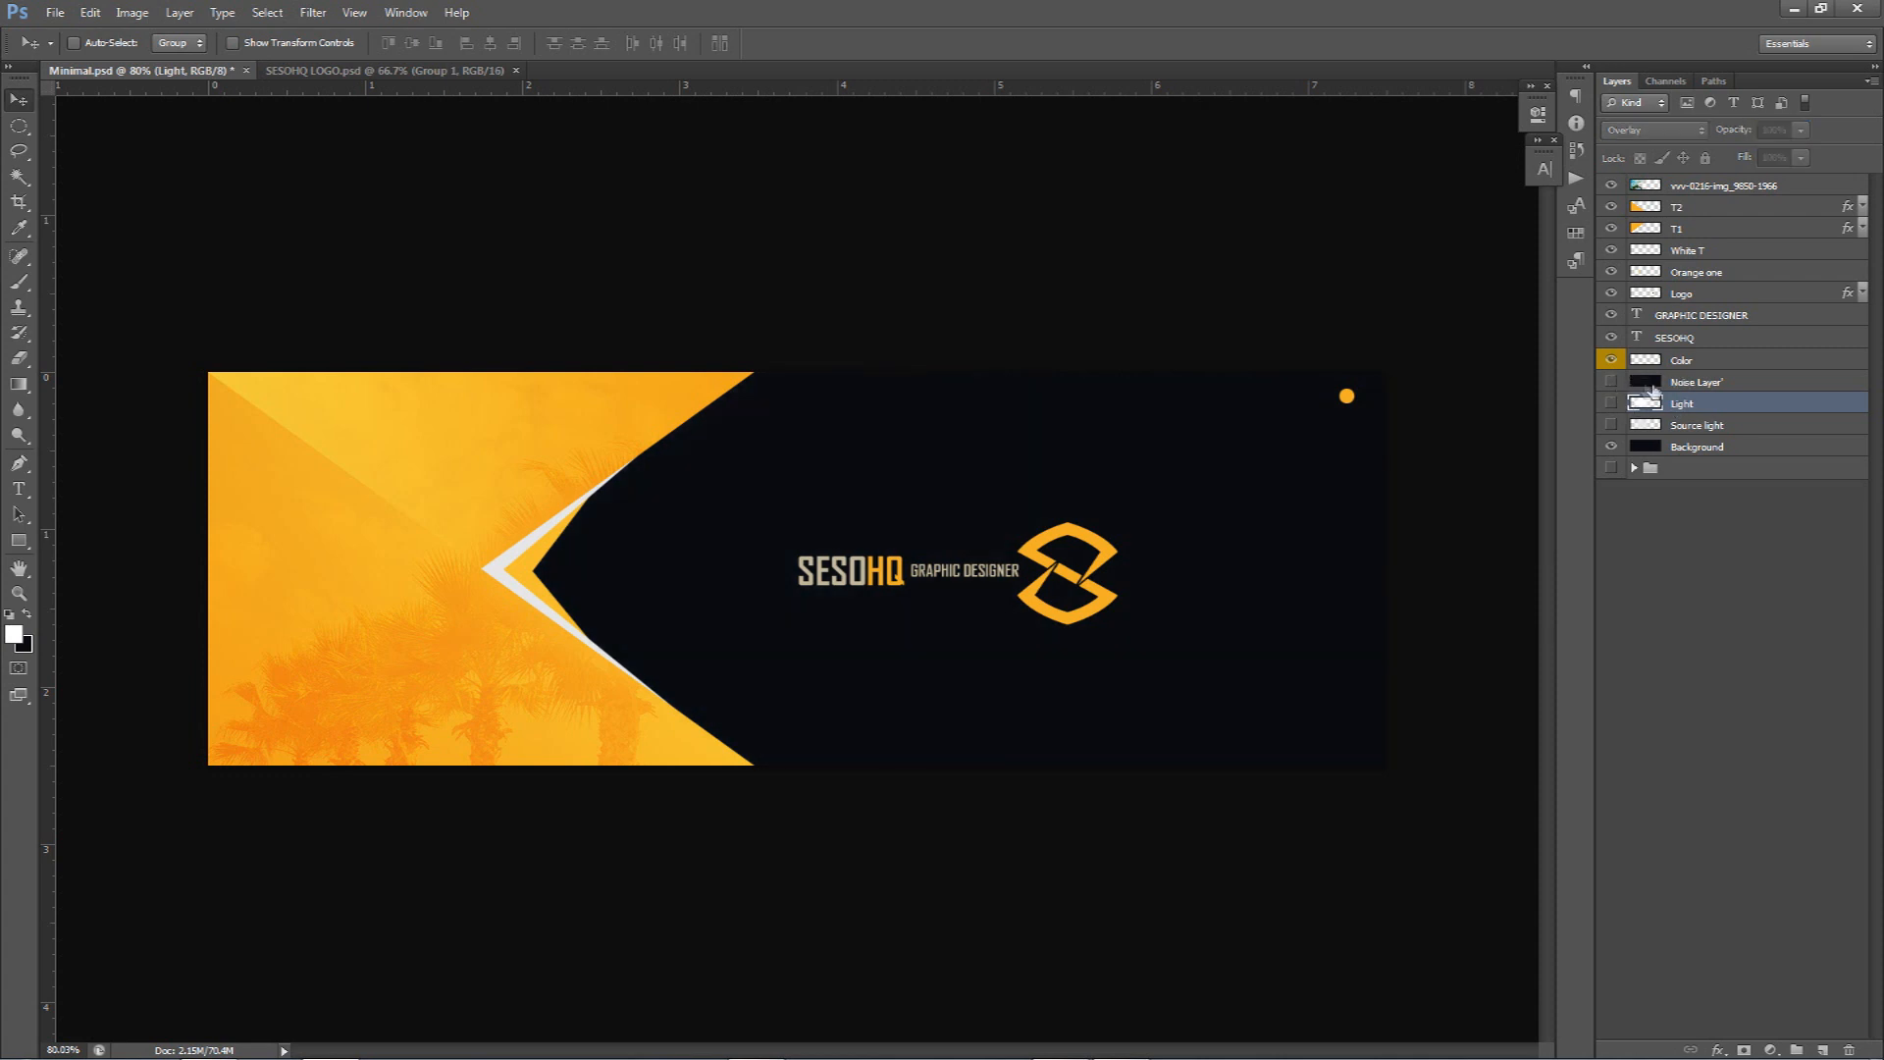
{"action": "double_click", "coordinate": [1713, 186]}
{"action": "key", "text": "BackSpace"}
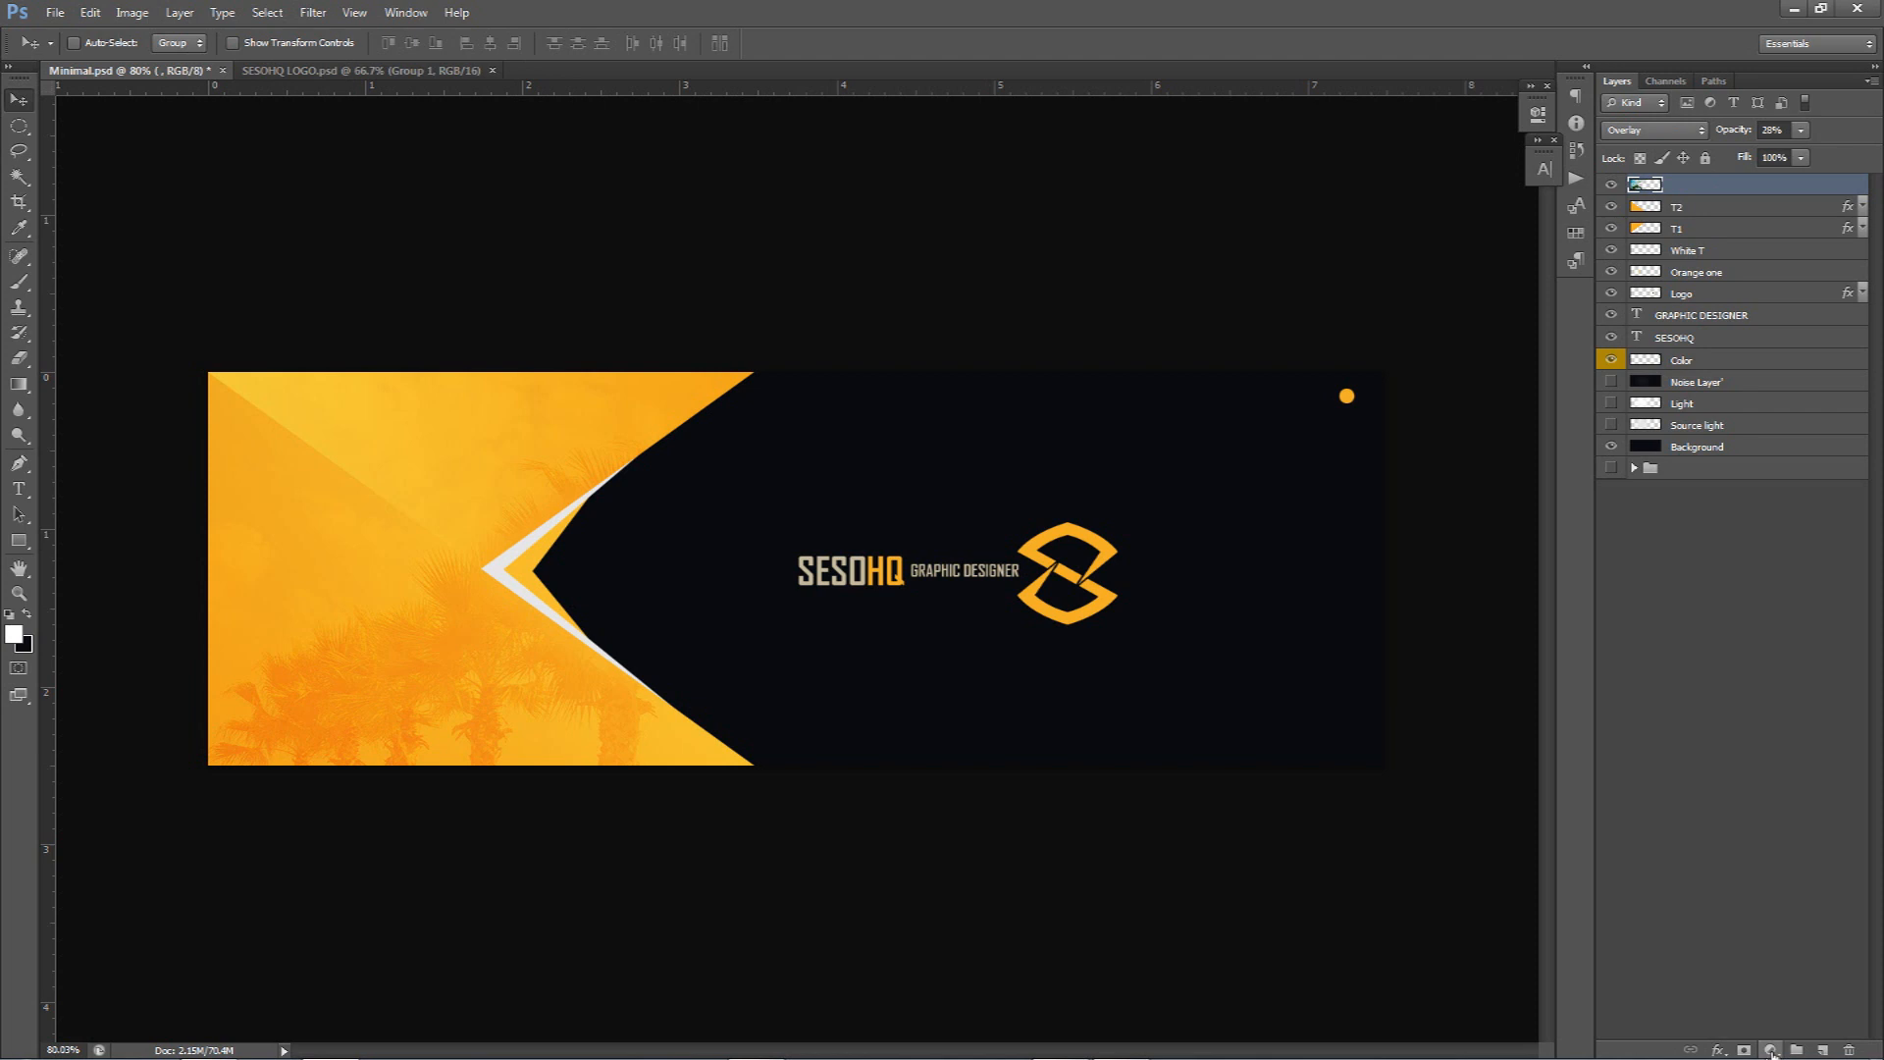
Add a Brightness/Contrast adjustment layer above the palm photo with brightness -5 and contrast 55
{"action": "left_click", "coordinate": [1772, 1050]}
{"action": "left_click", "coordinate": [1747, 698]}
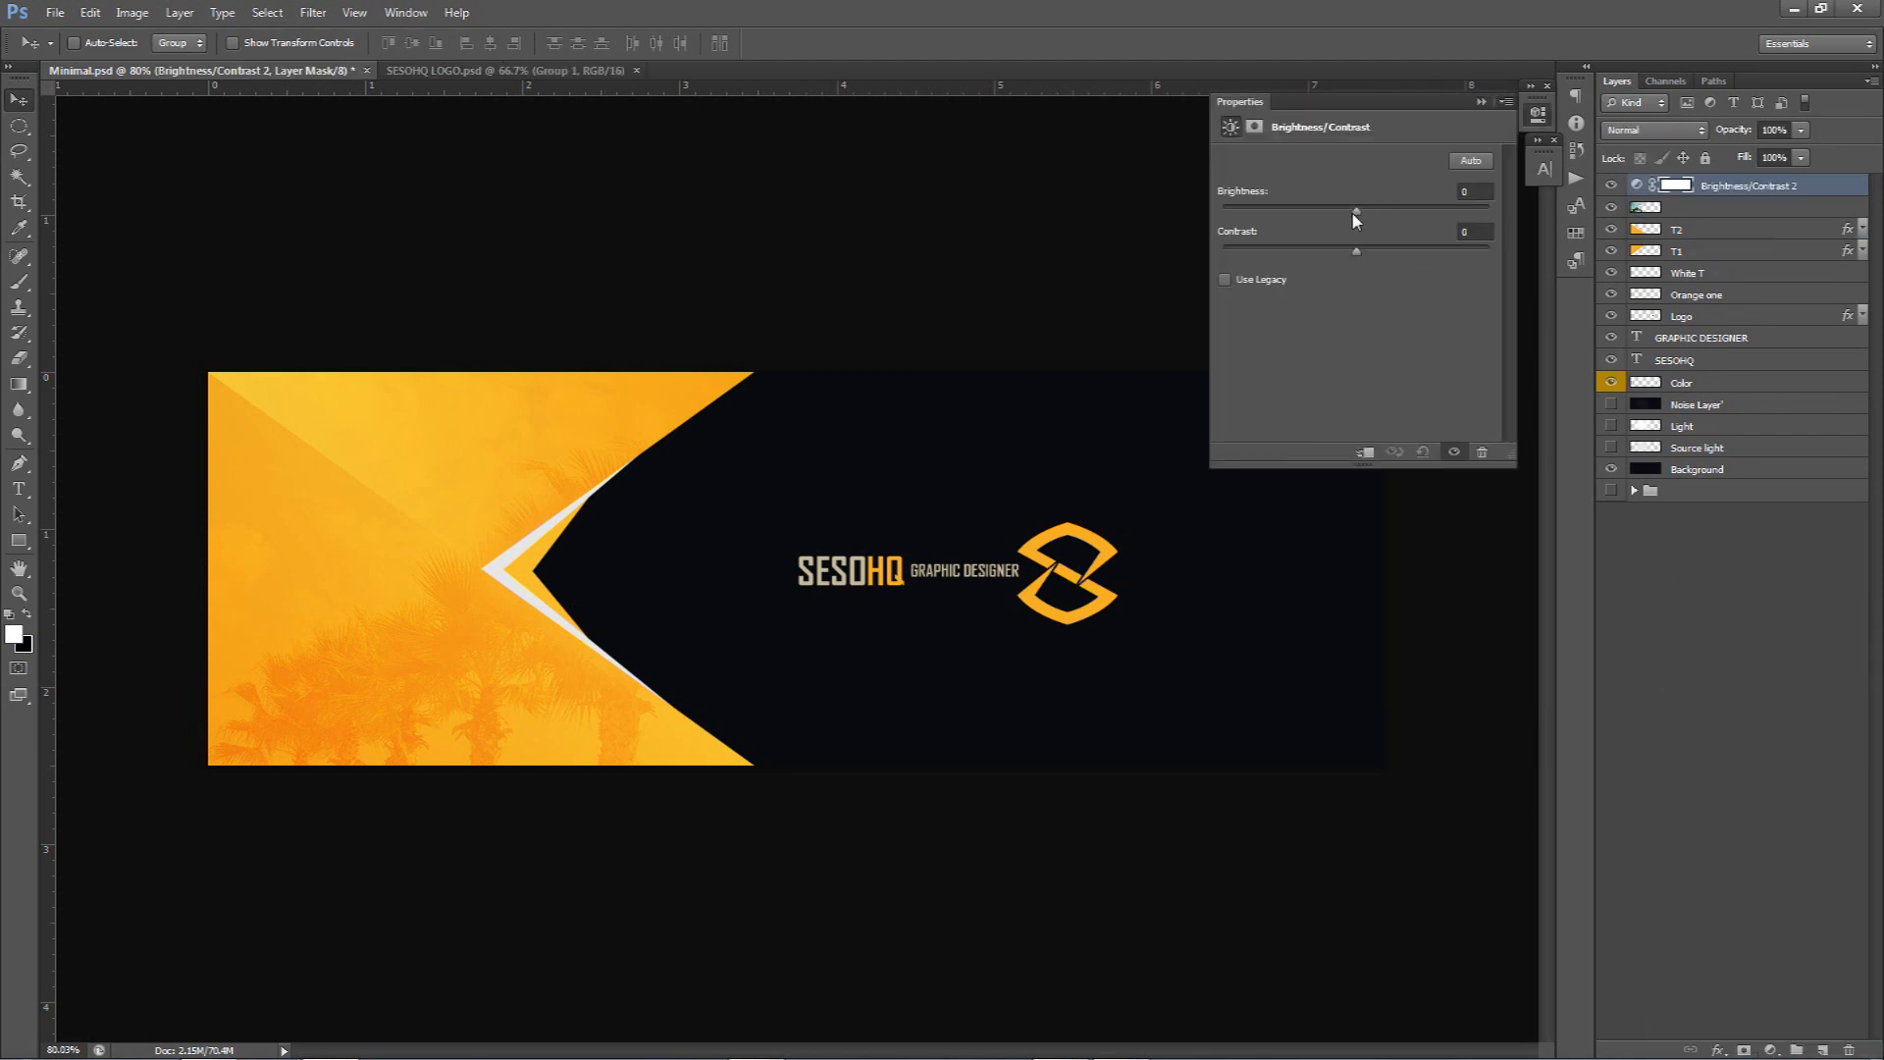
{"action": "left_click", "coordinate": [1462, 192]}
{"action": "type", "text": "-5"}
{"action": "left_click_drag", "start_coordinate": [1381, 252], "coordinate": [1439, 254]}
{"action": "key", "text": "Tab"}
{"action": "type", "text": "55"}
{"action": "key", "text": "Return"}
{"action": "left_click", "coordinate": [1536, 114]}
Show the Light and Noise Layer layers again and add a new layer at the top of the stack
{"action": "left_click", "coordinate": [1612, 429]}
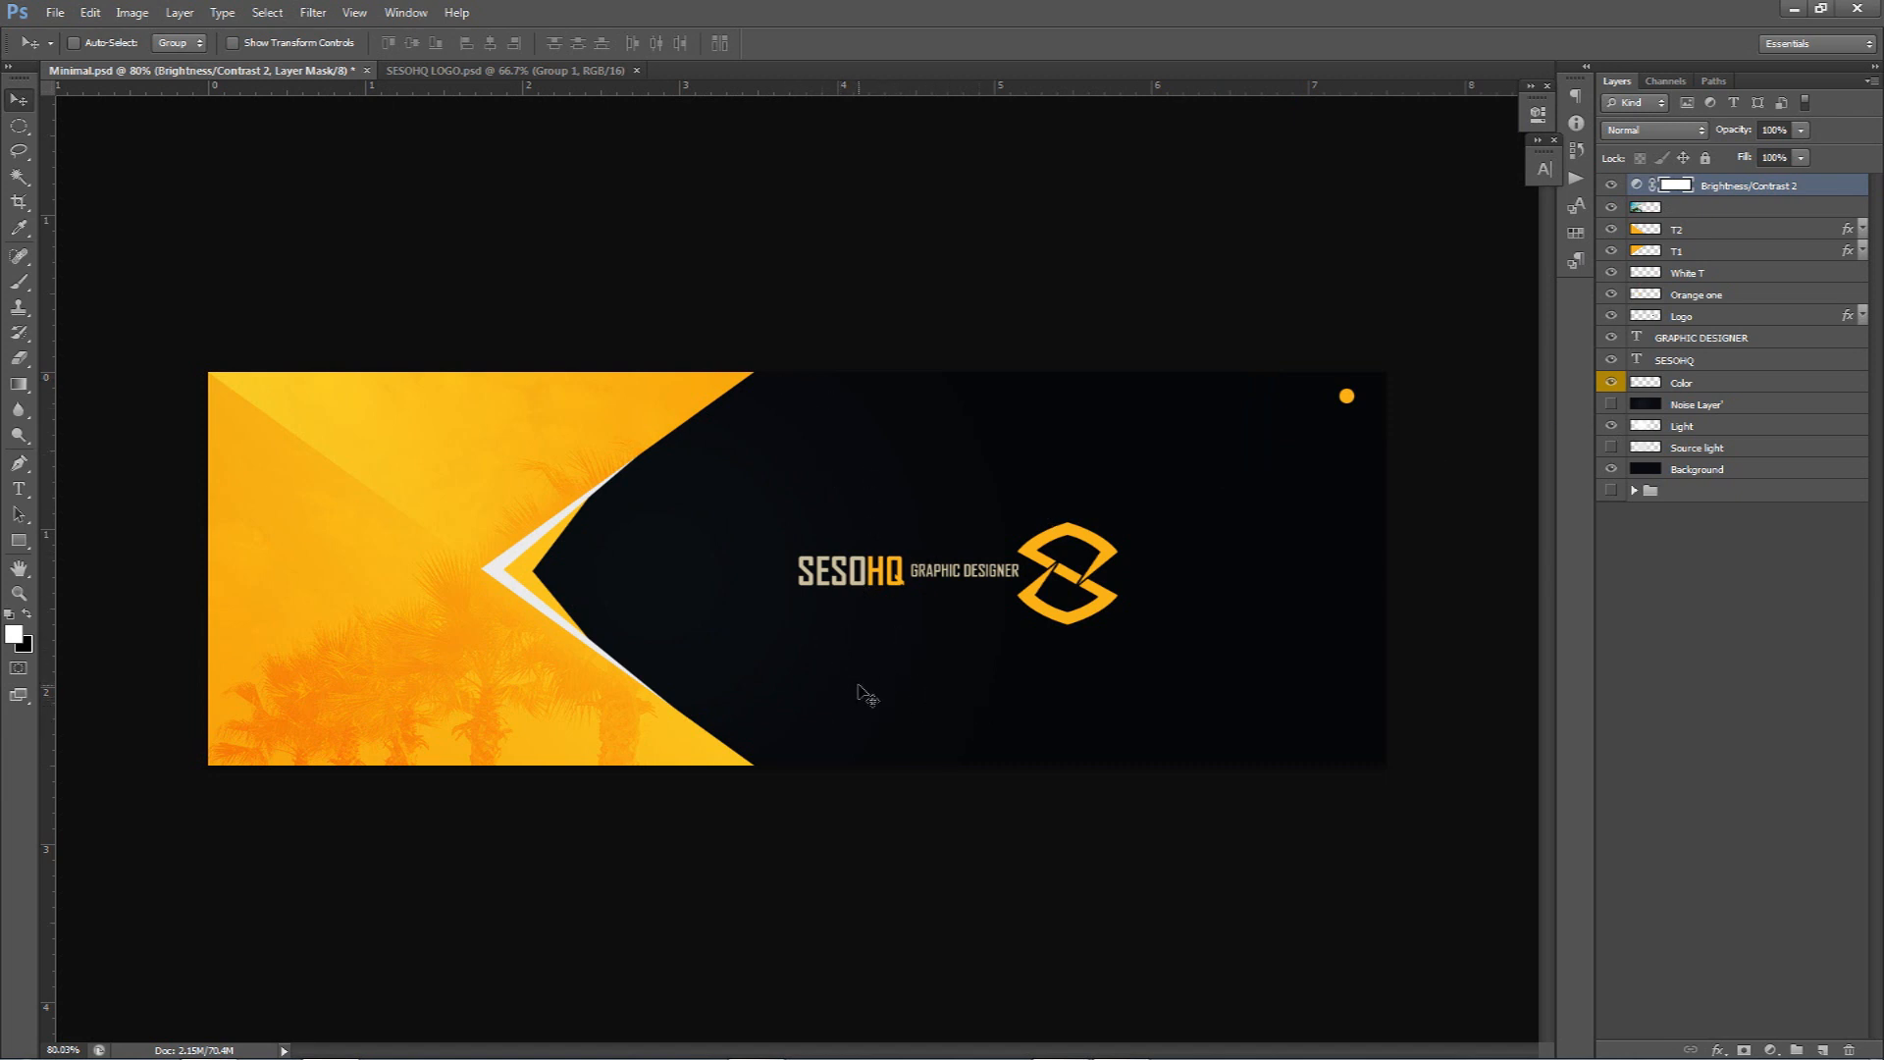
{"action": "left_click", "coordinate": [1608, 407]}
{"action": "left_click", "coordinate": [1822, 1049]}
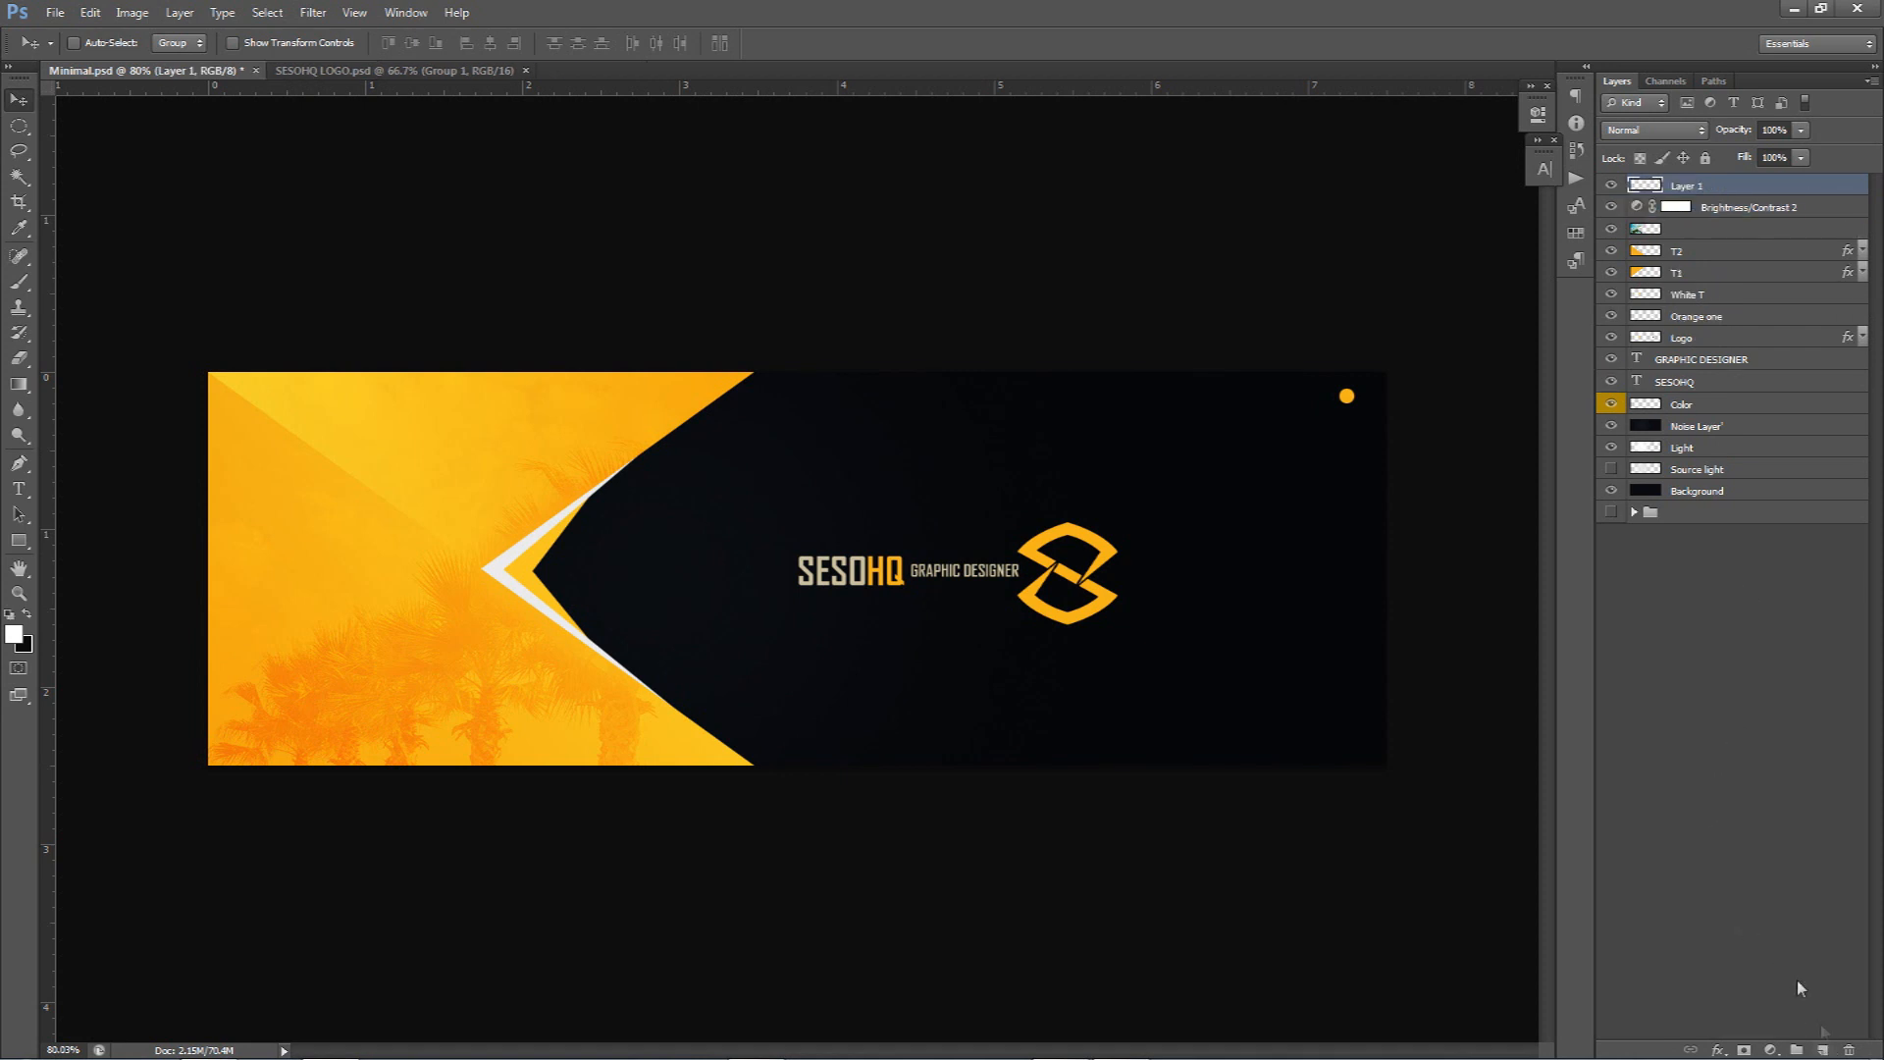
Paint a soft white glow with a 950 px brush along the dark area's upper edge and set the layer's opacity to 37%
{"action": "key", "text": "b"}
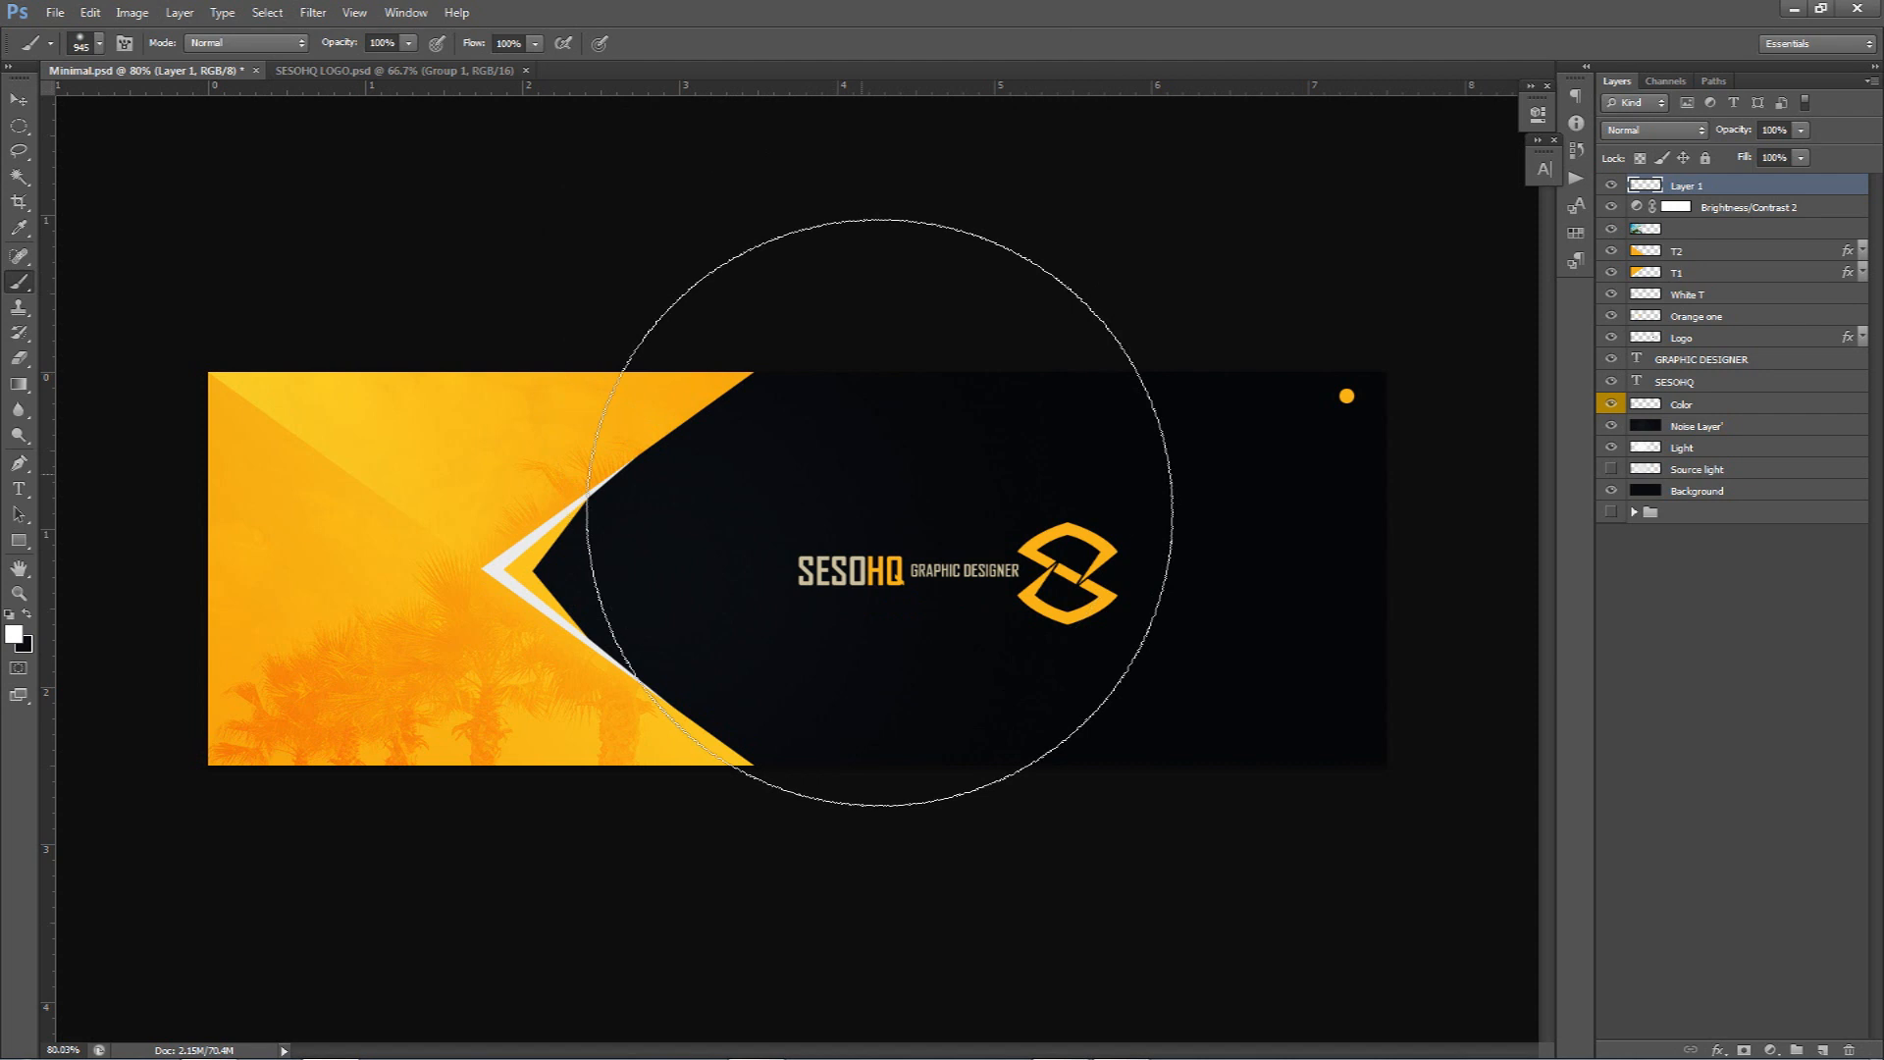
{"action": "left_click", "coordinate": [862, 530]}
{"action": "scroll", "coordinate": [800, 505], "scroll_direction": "down", "scroll_amount": 5}
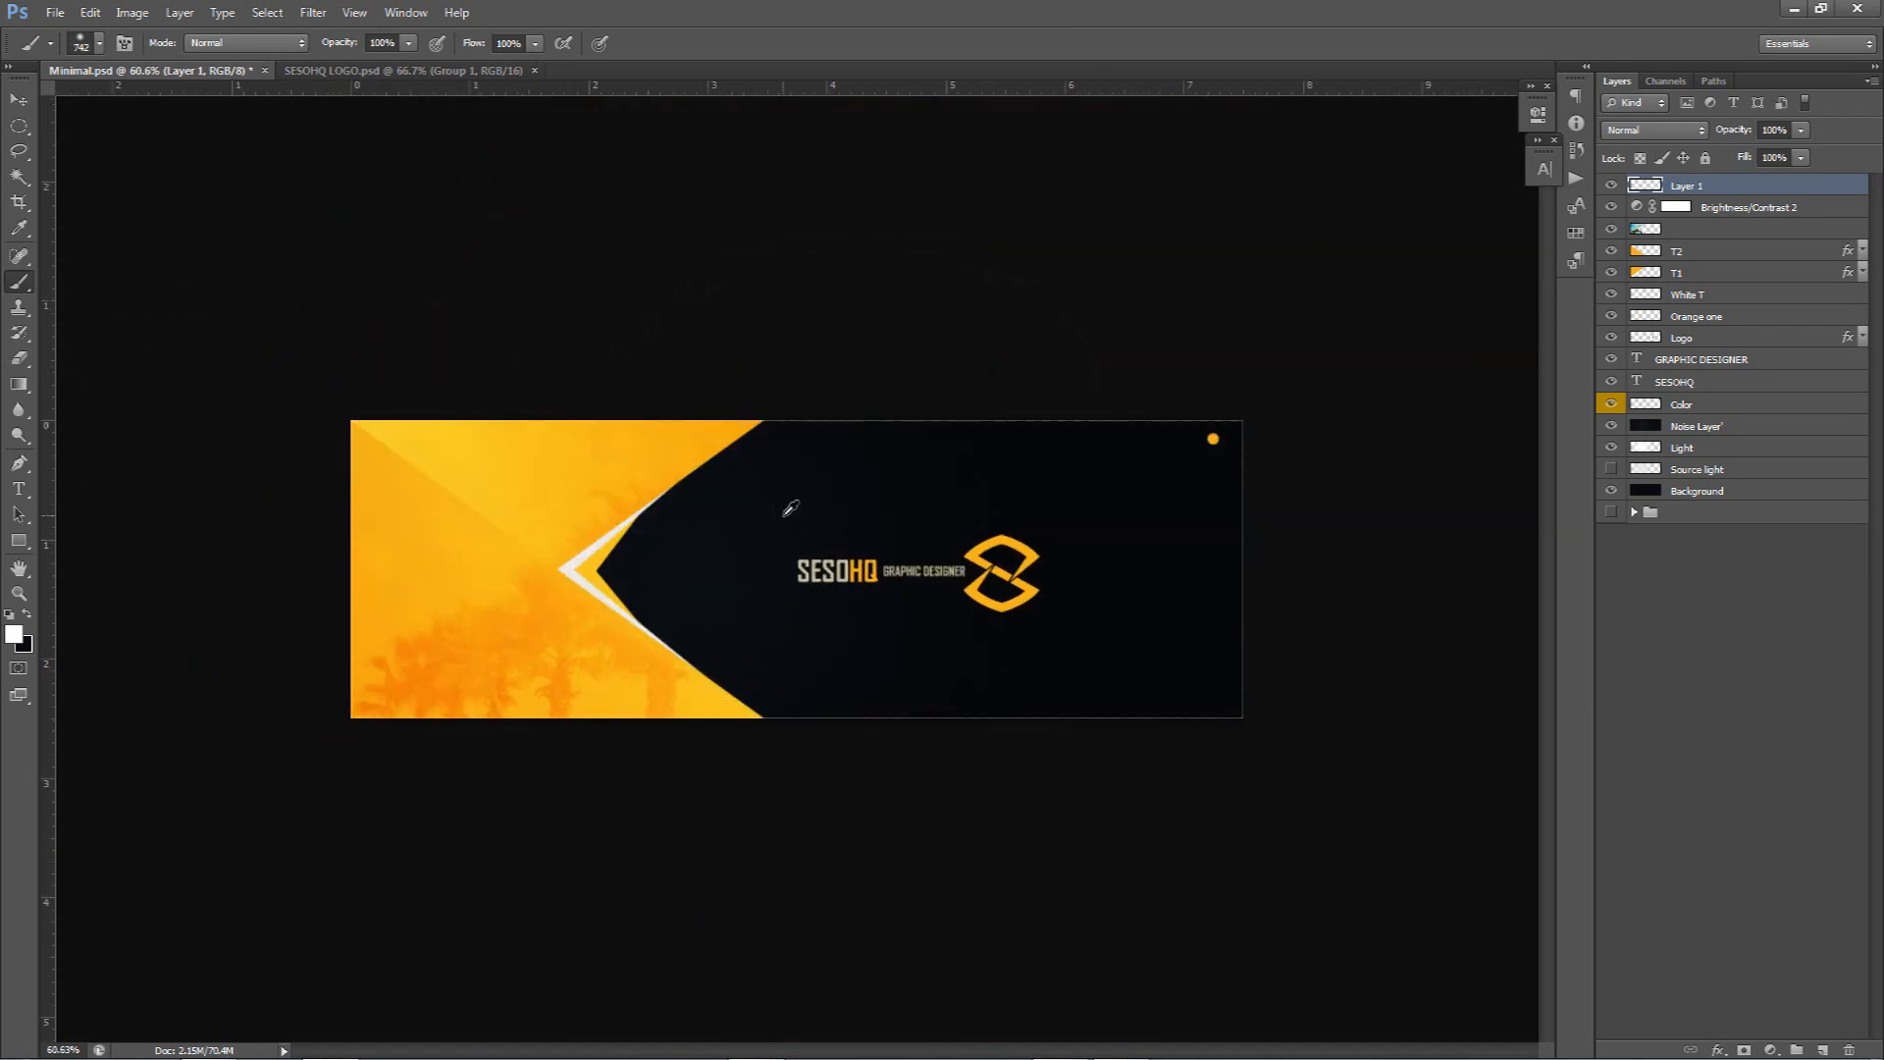
{"action": "scroll", "coordinate": [799, 496], "scroll_direction": "down", "scroll_amount": 2}
{"action": "mouse_move", "coordinate": [800, 495]}
{"action": "left_mouse_down"}
{"action": "mouse_move", "coordinate": [811, 361]}
{"action": "mouse_move", "coordinate": [811, 492]}
{"action": "mouse_move", "coordinate": [830, 487]}
{"action": "mouse_move", "coordinate": [837, 439]}
{"action": "mouse_move", "coordinate": [851, 639]}
{"action": "mouse_move", "coordinate": [815, 198]}
{"action": "mouse_move", "coordinate": [800, 239]}
{"action": "left_mouse_up"}
{"action": "left_click", "coordinate": [799, 357]}
{"action": "scroll", "coordinate": [824, 403], "scroll_direction": "up", "scroll_amount": 5}
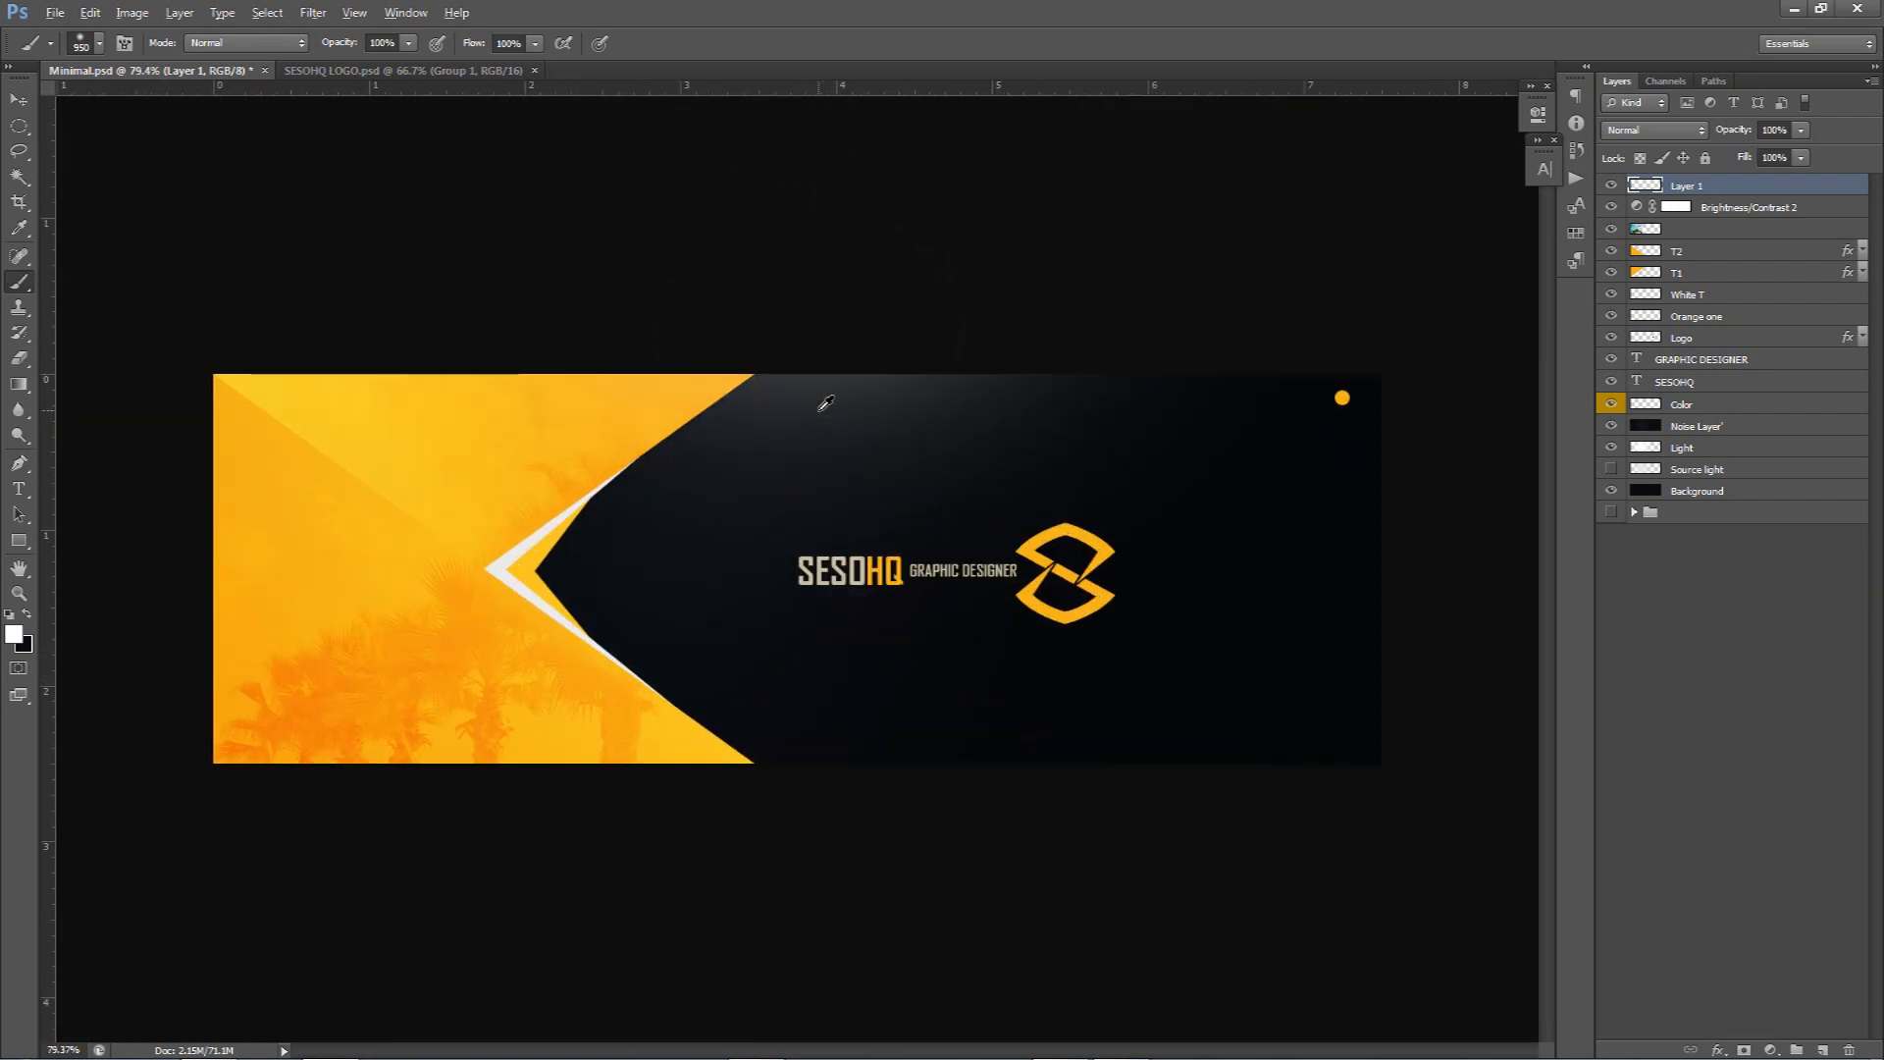
{"action": "scroll", "coordinate": [829, 402], "scroll_direction": "down", "scroll_amount": 1}
{"action": "left_click_drag", "start_coordinate": [1801, 130], "coordinate": [1739, 150]}
Add the text SESOHQ.COM below the SESOHQ GRAPHIC DESIGNER line at a font size of 2 pt
{"action": "key", "text": "t"}
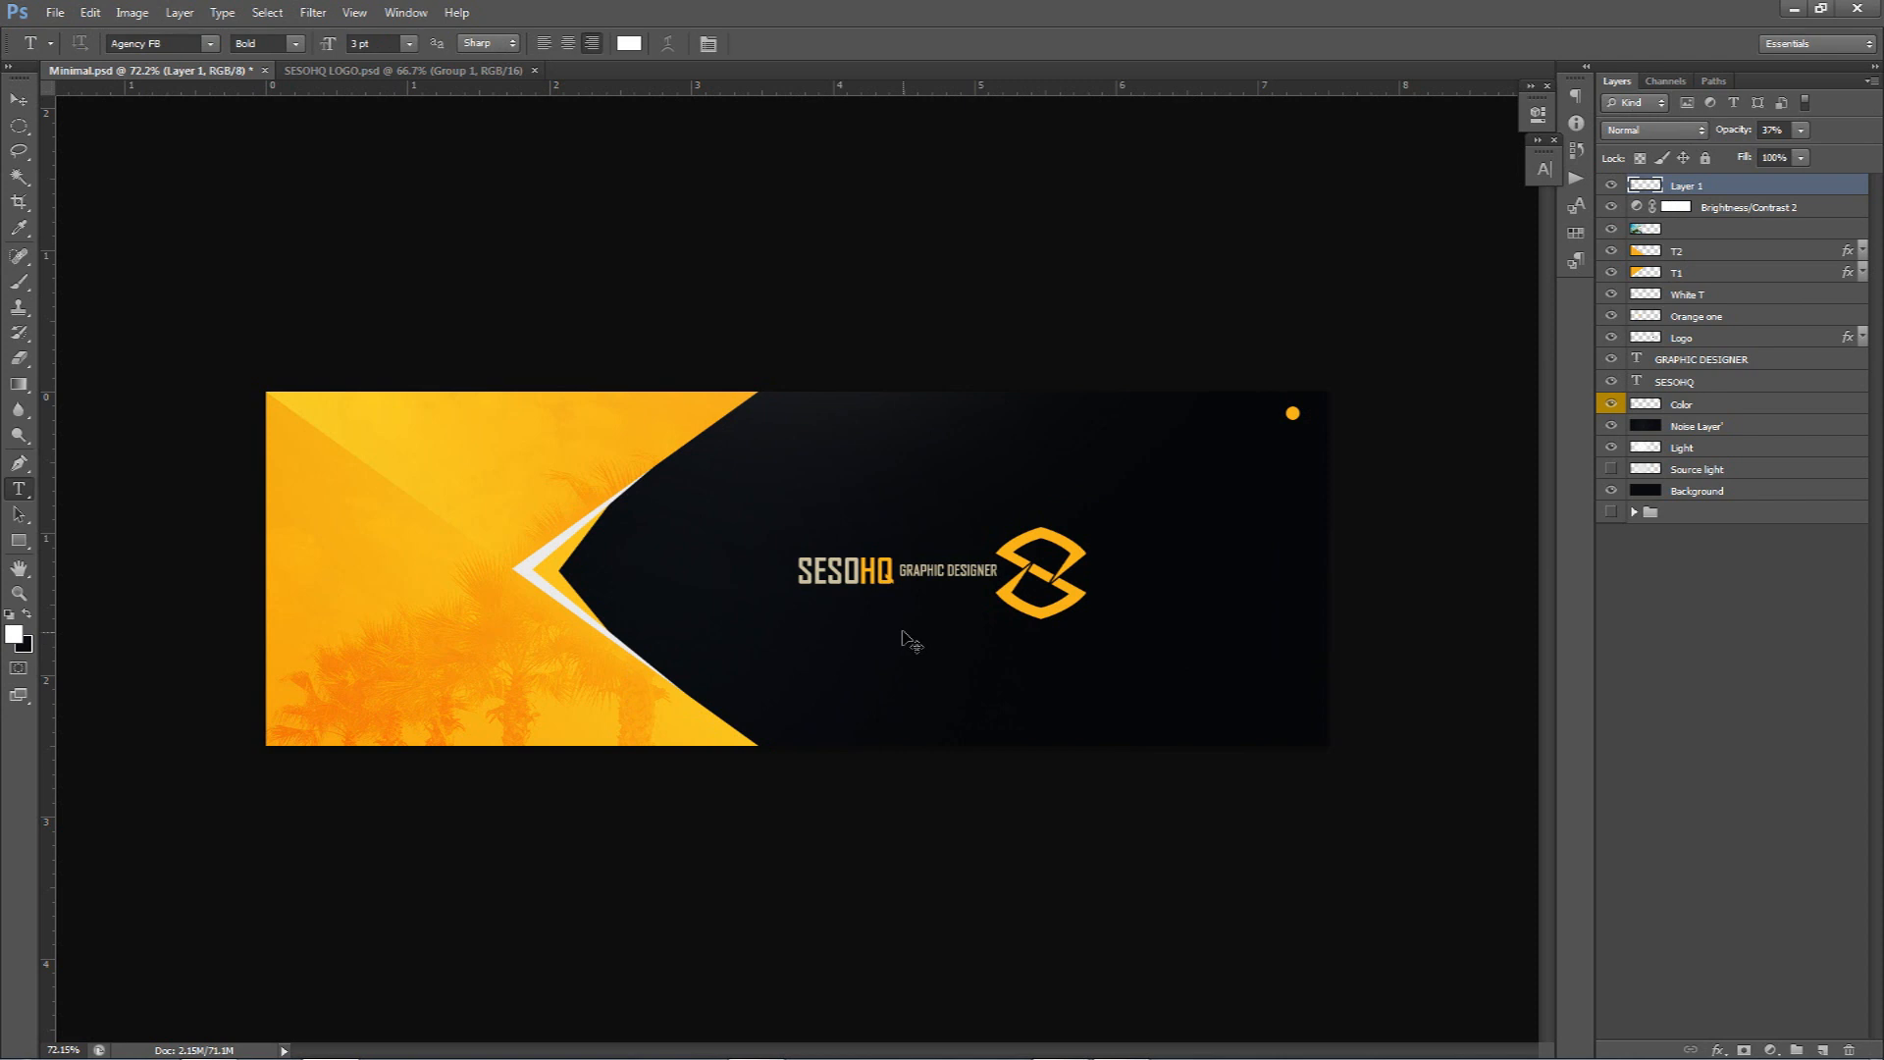
{"action": "left_click", "coordinate": [933, 621]}
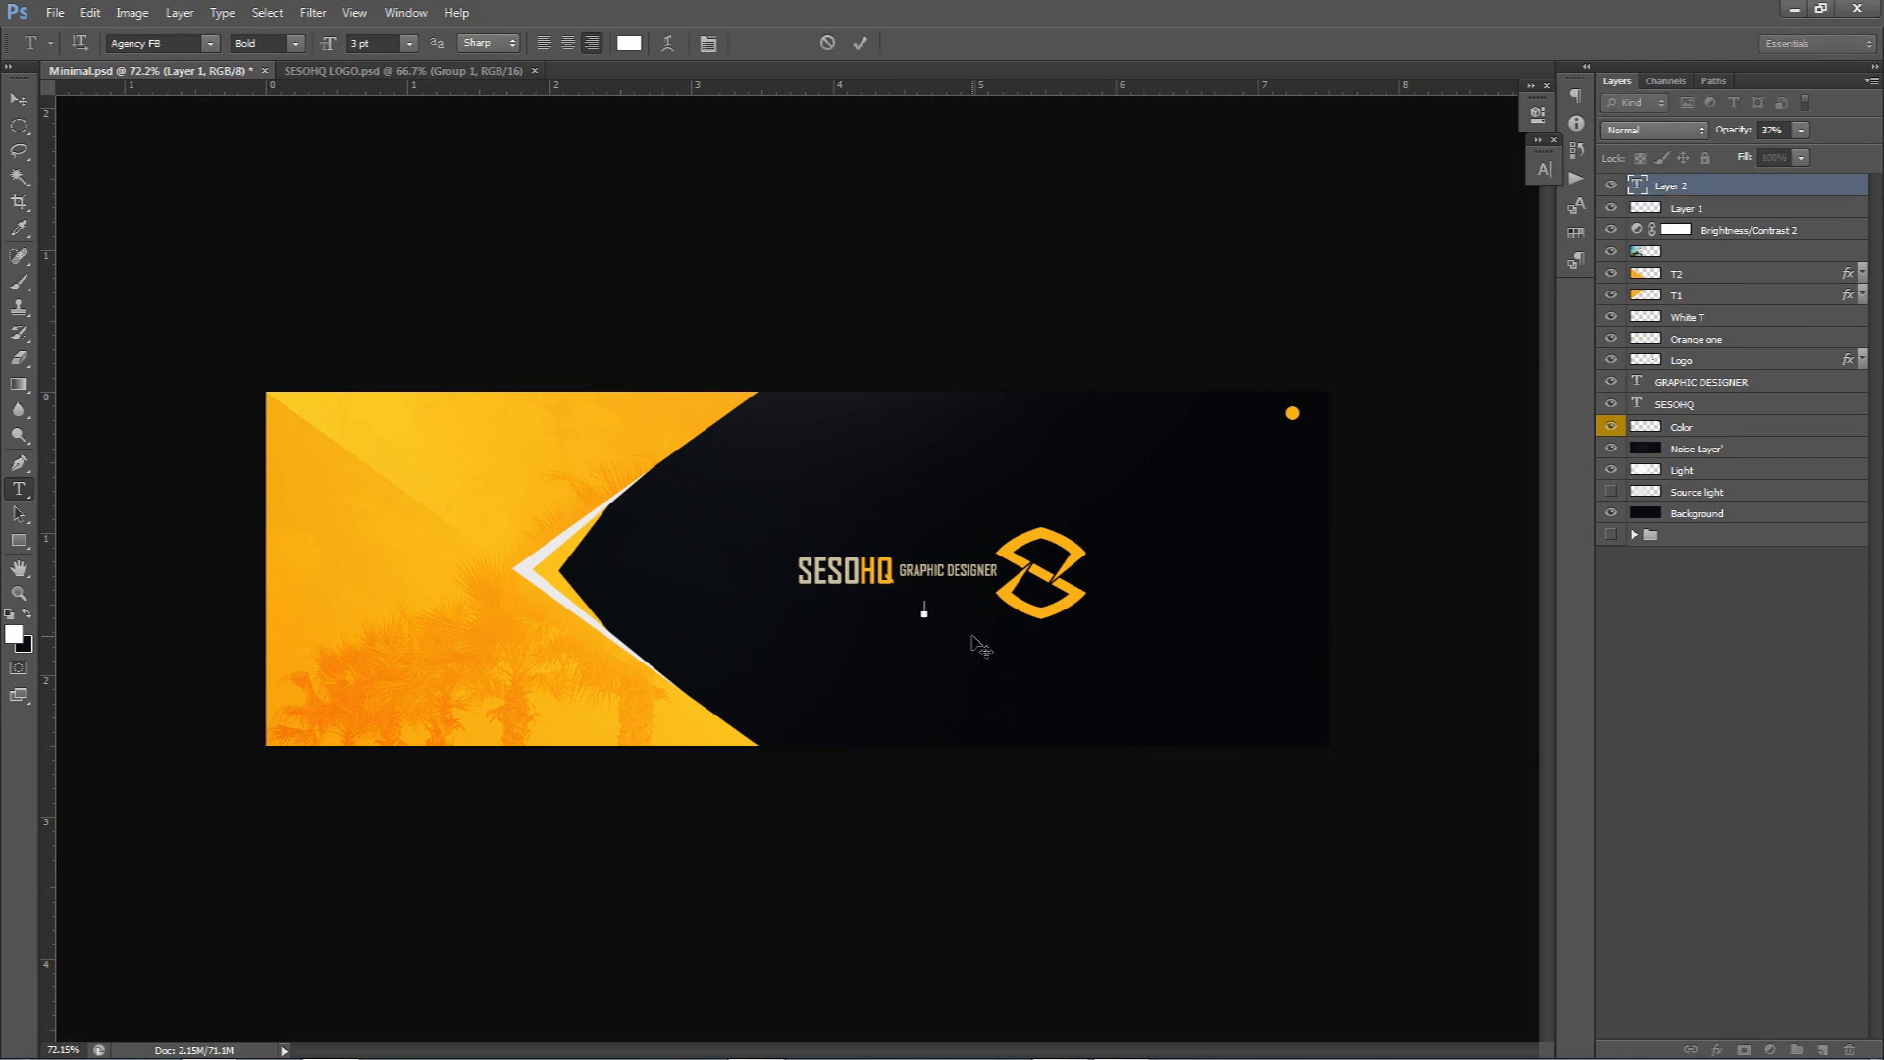
{"action": "type", "text": "likes 200equ      ecret download"}
{"action": "key", "text": "ctrl+a"}
{"action": "left_click", "coordinate": [873, 601]}
{"action": "key", "text": "ctrl+a"}
{"action": "type", "text": "SESOHQ.COM"}
{"action": "key", "text": "ctrl+a"}
{"action": "left_click", "coordinate": [383, 44]}
{"action": "key", "text": "Down"}
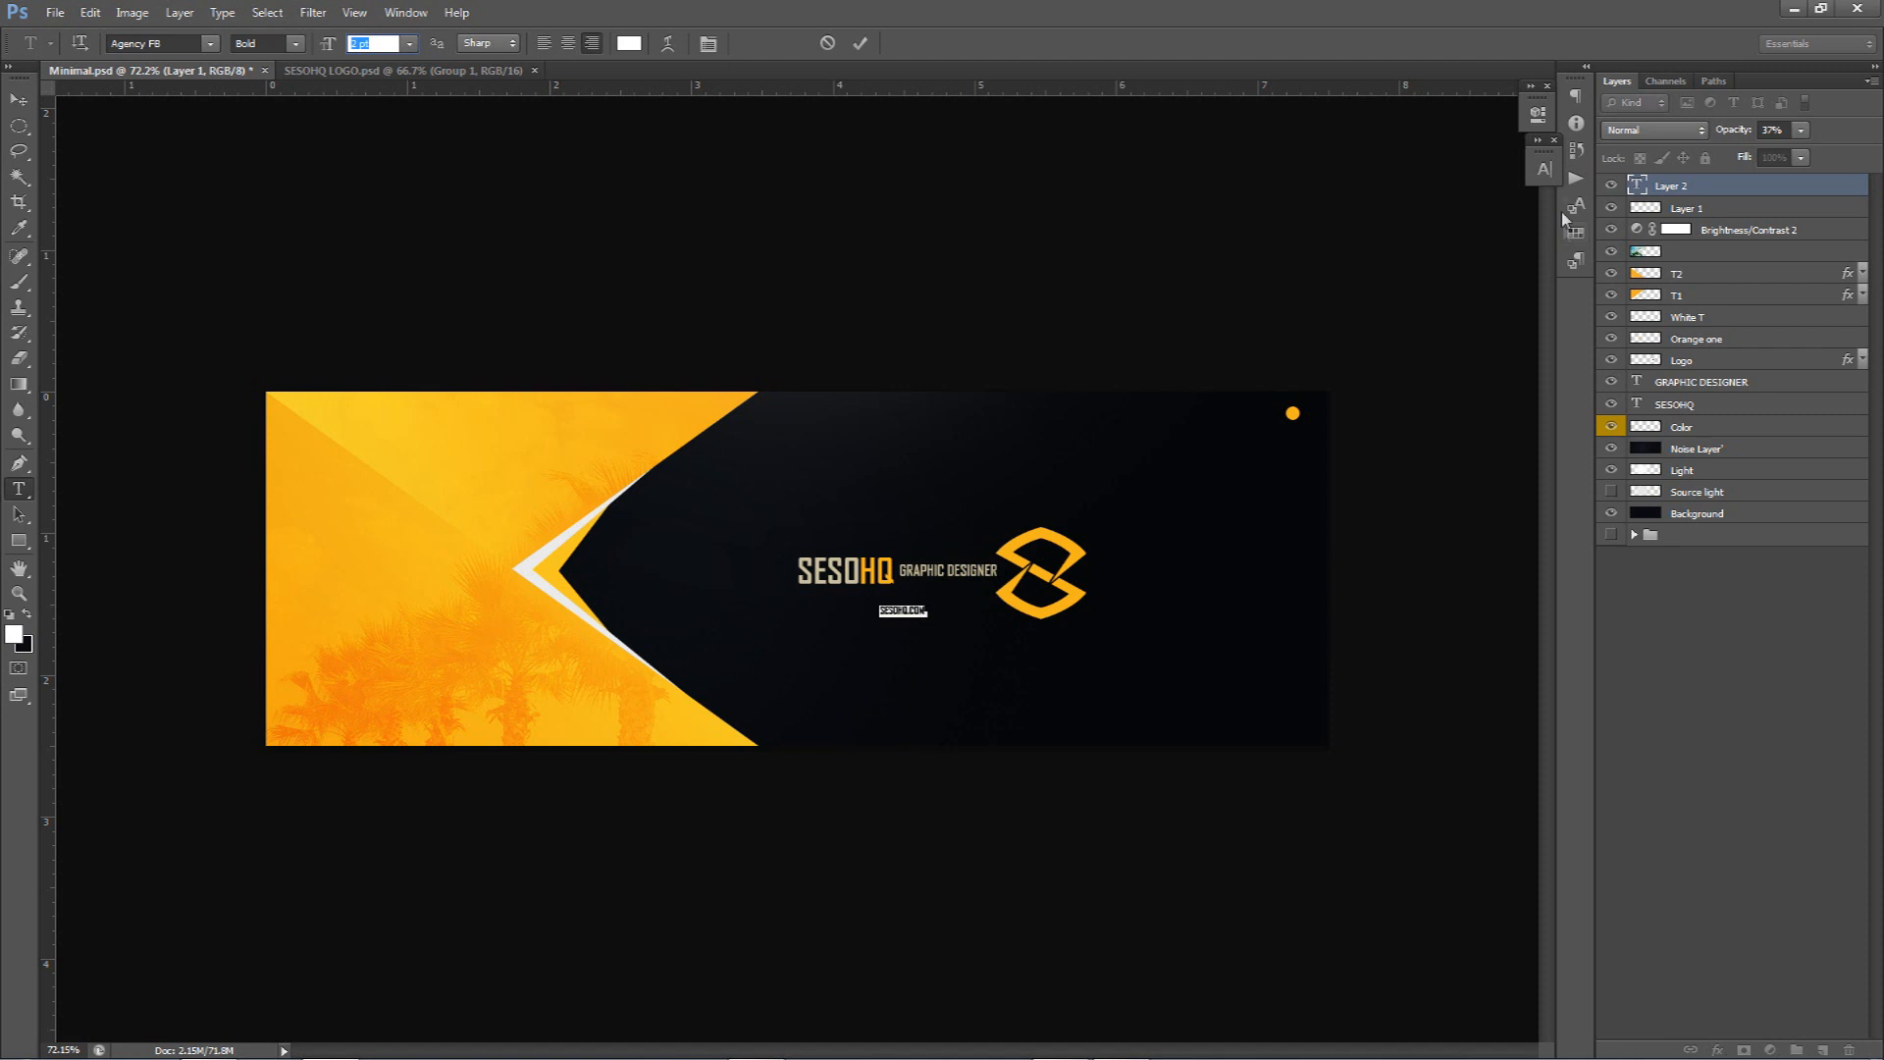
Set the SESOHQ.COM text's tracking to 960 and commit the text
{"action": "left_click", "coordinate": [1541, 171]}
{"action": "left_click", "coordinate": [1465, 231]}
{"action": "type", "text": "560"}
{"action": "key", "text": "Return"}
{"action": "key", "text": "shift+Up"}
{"action": "key", "text": "shift+Up"}
{"action": "key", "text": "shift+Up"}
{"action": "key", "text": "shift+Up"}
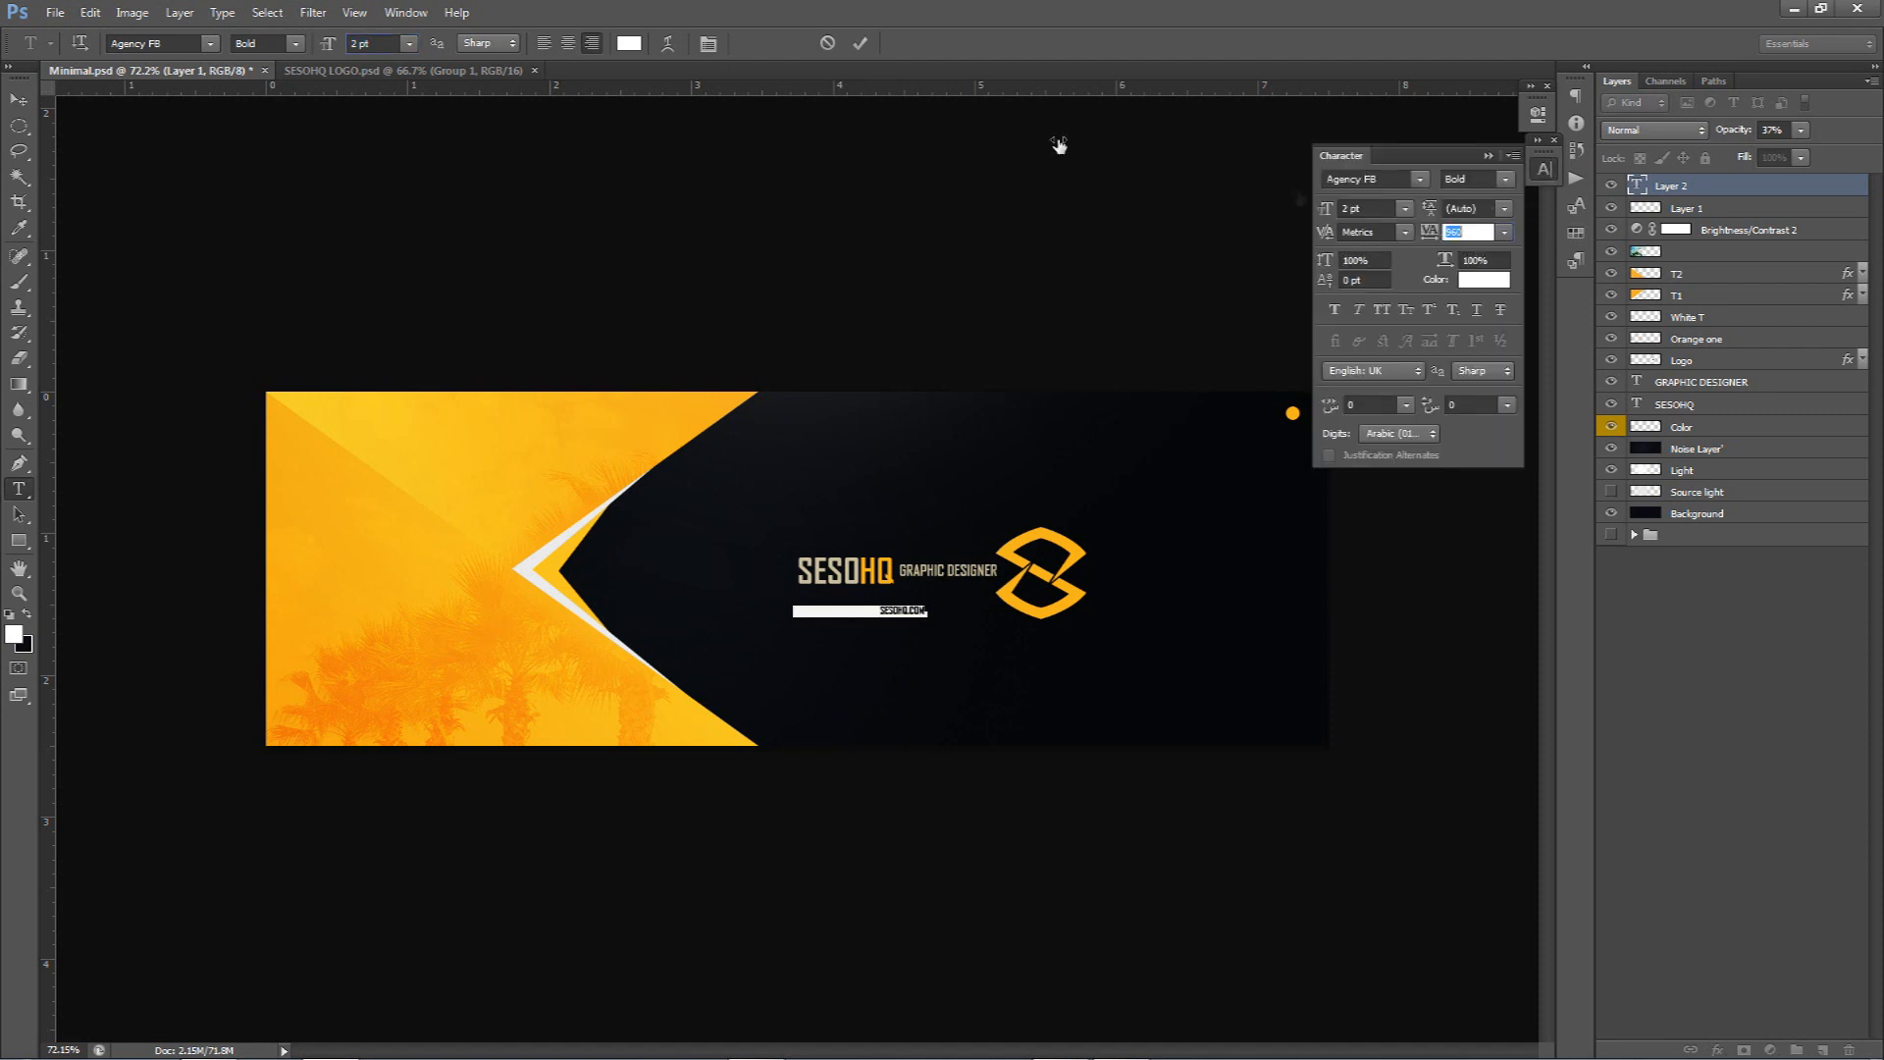
{"action": "left_click", "coordinate": [859, 43]}
{"action": "key", "text": "v"}
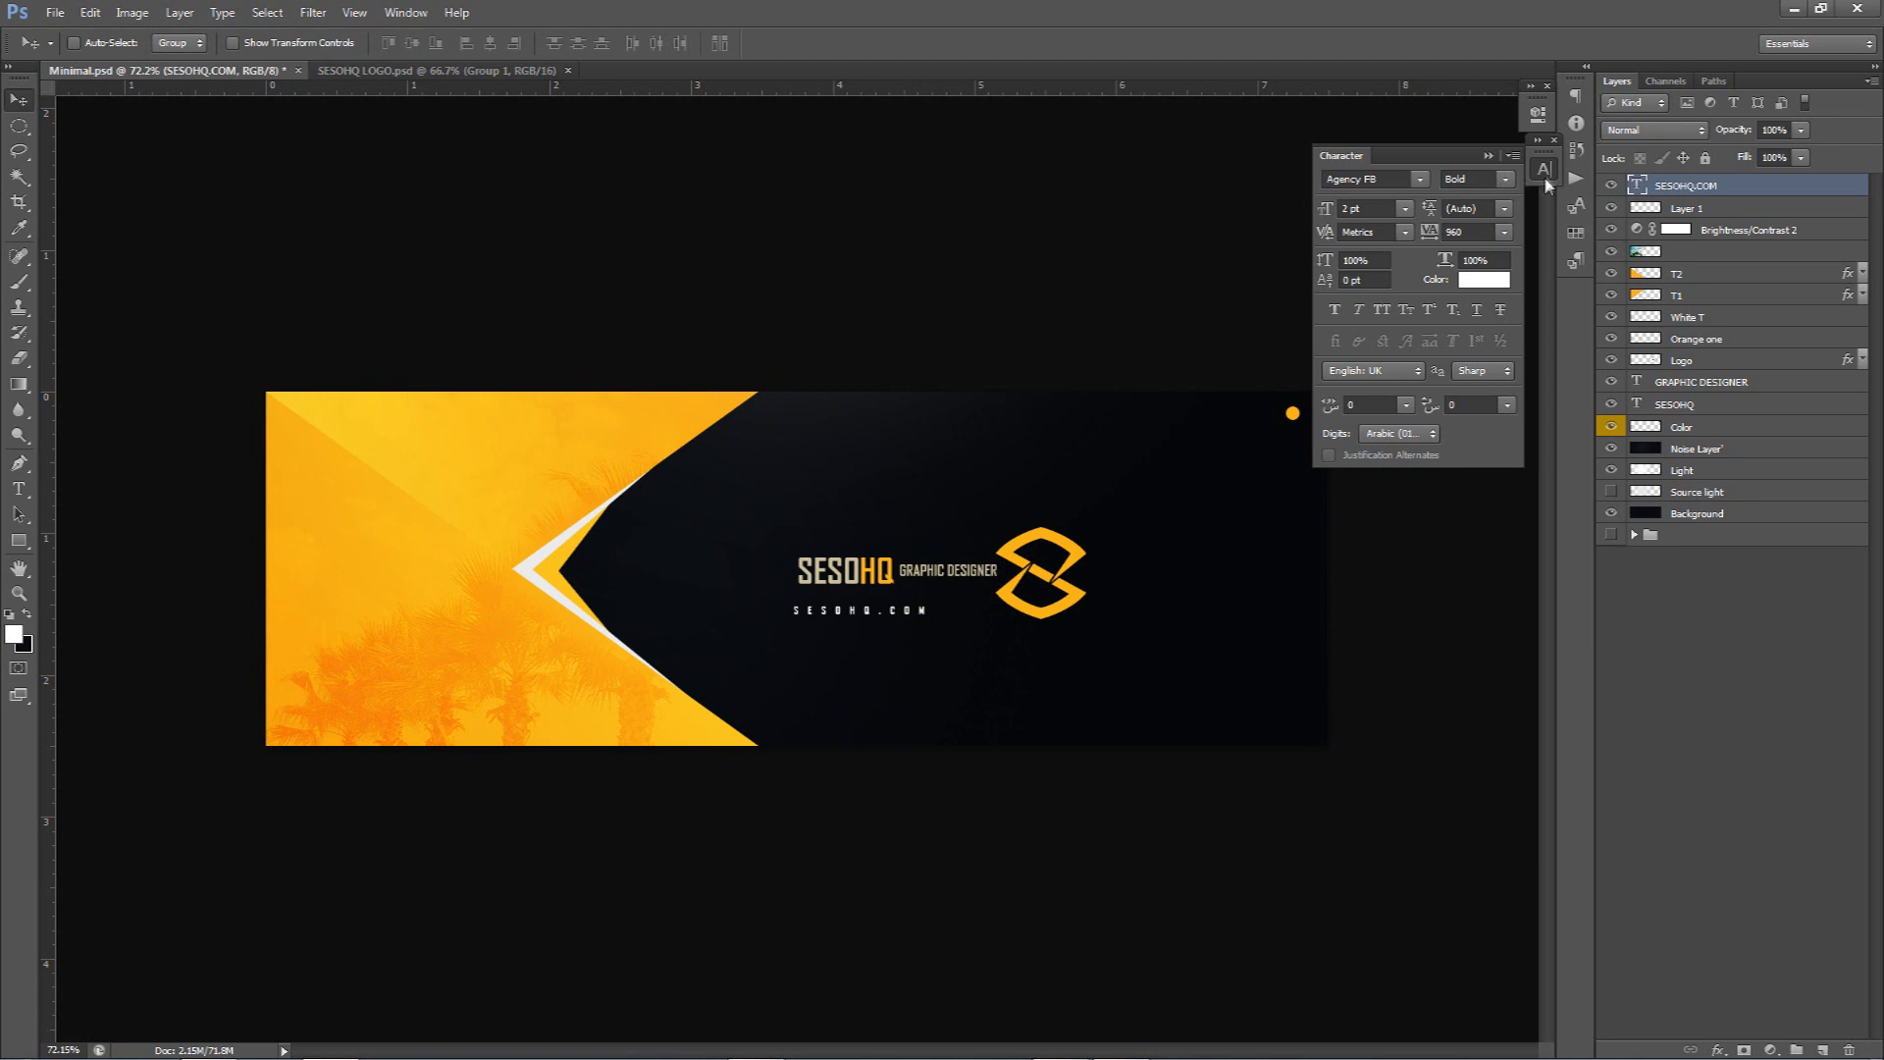
Change the SESOHQ.COM text to the Nexa Bold font at 1.5 pt
{"action": "key", "text": "t"}
{"action": "left_click", "coordinate": [899, 613]}
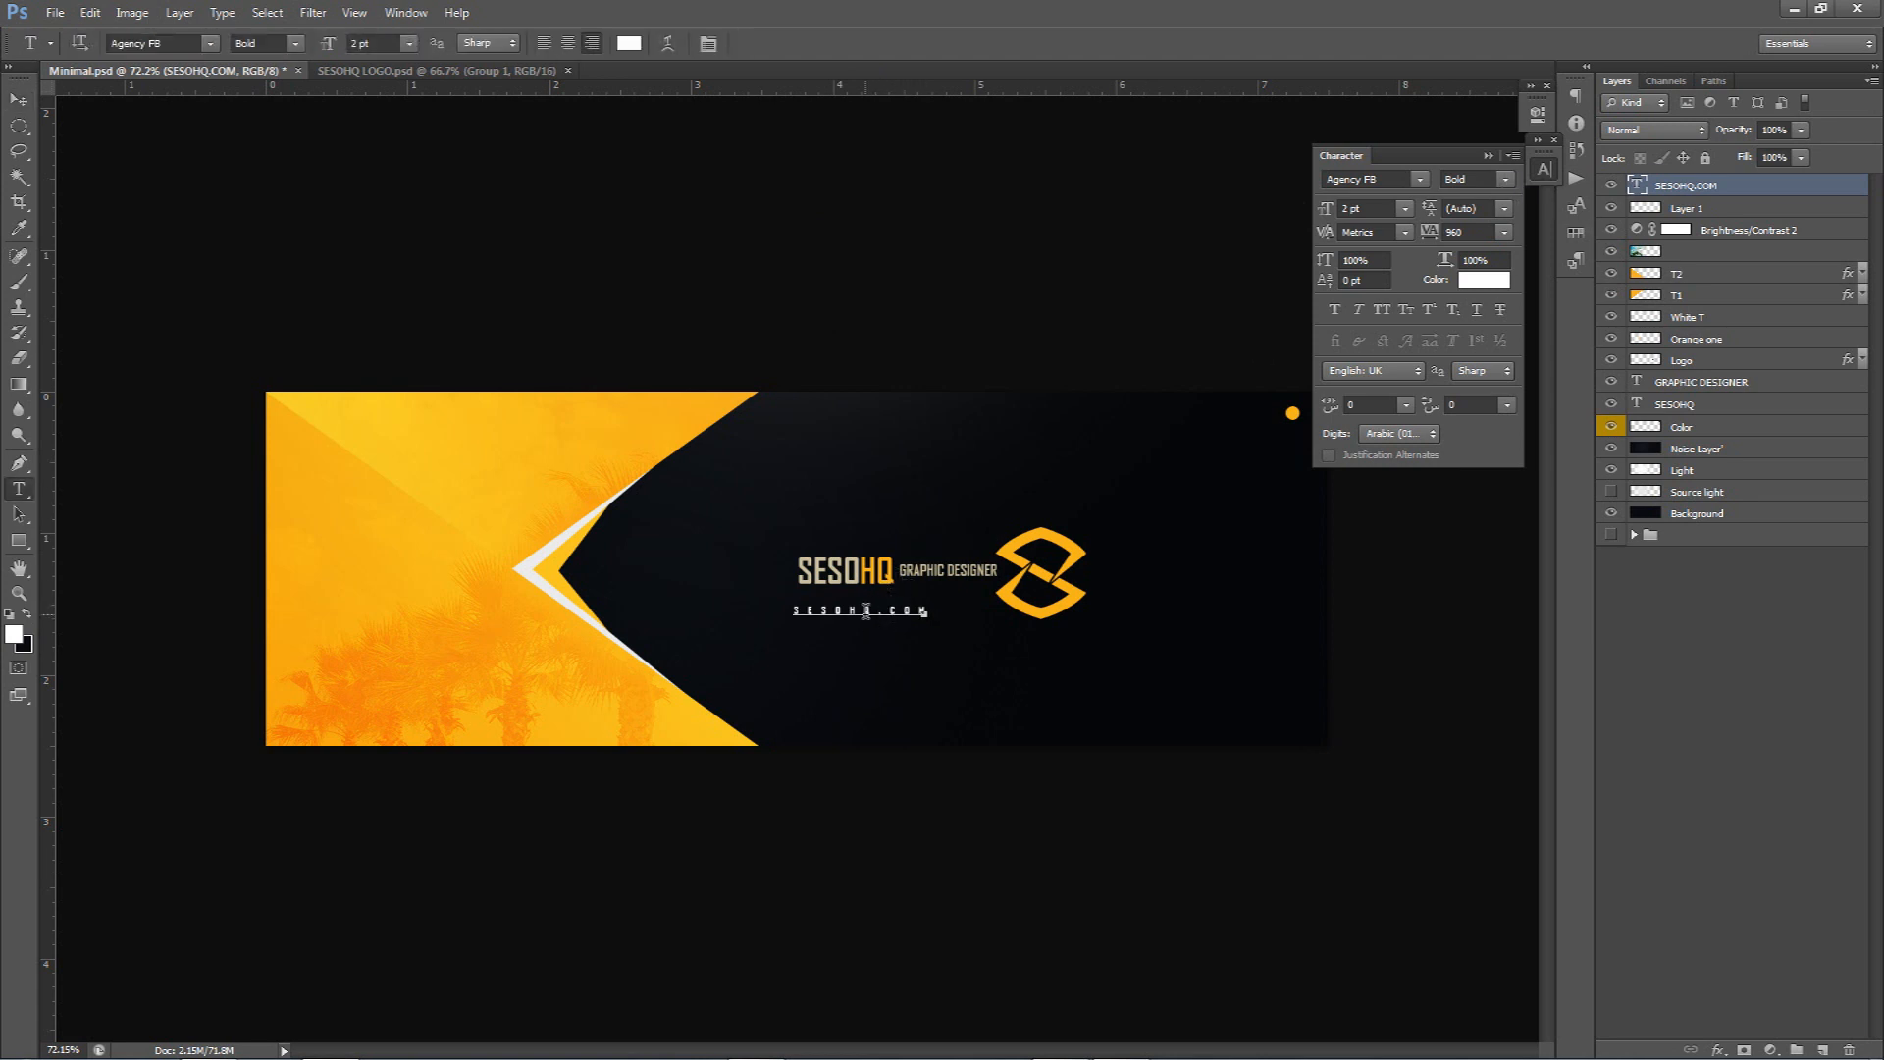
{"action": "key", "text": "ctrl+a"}
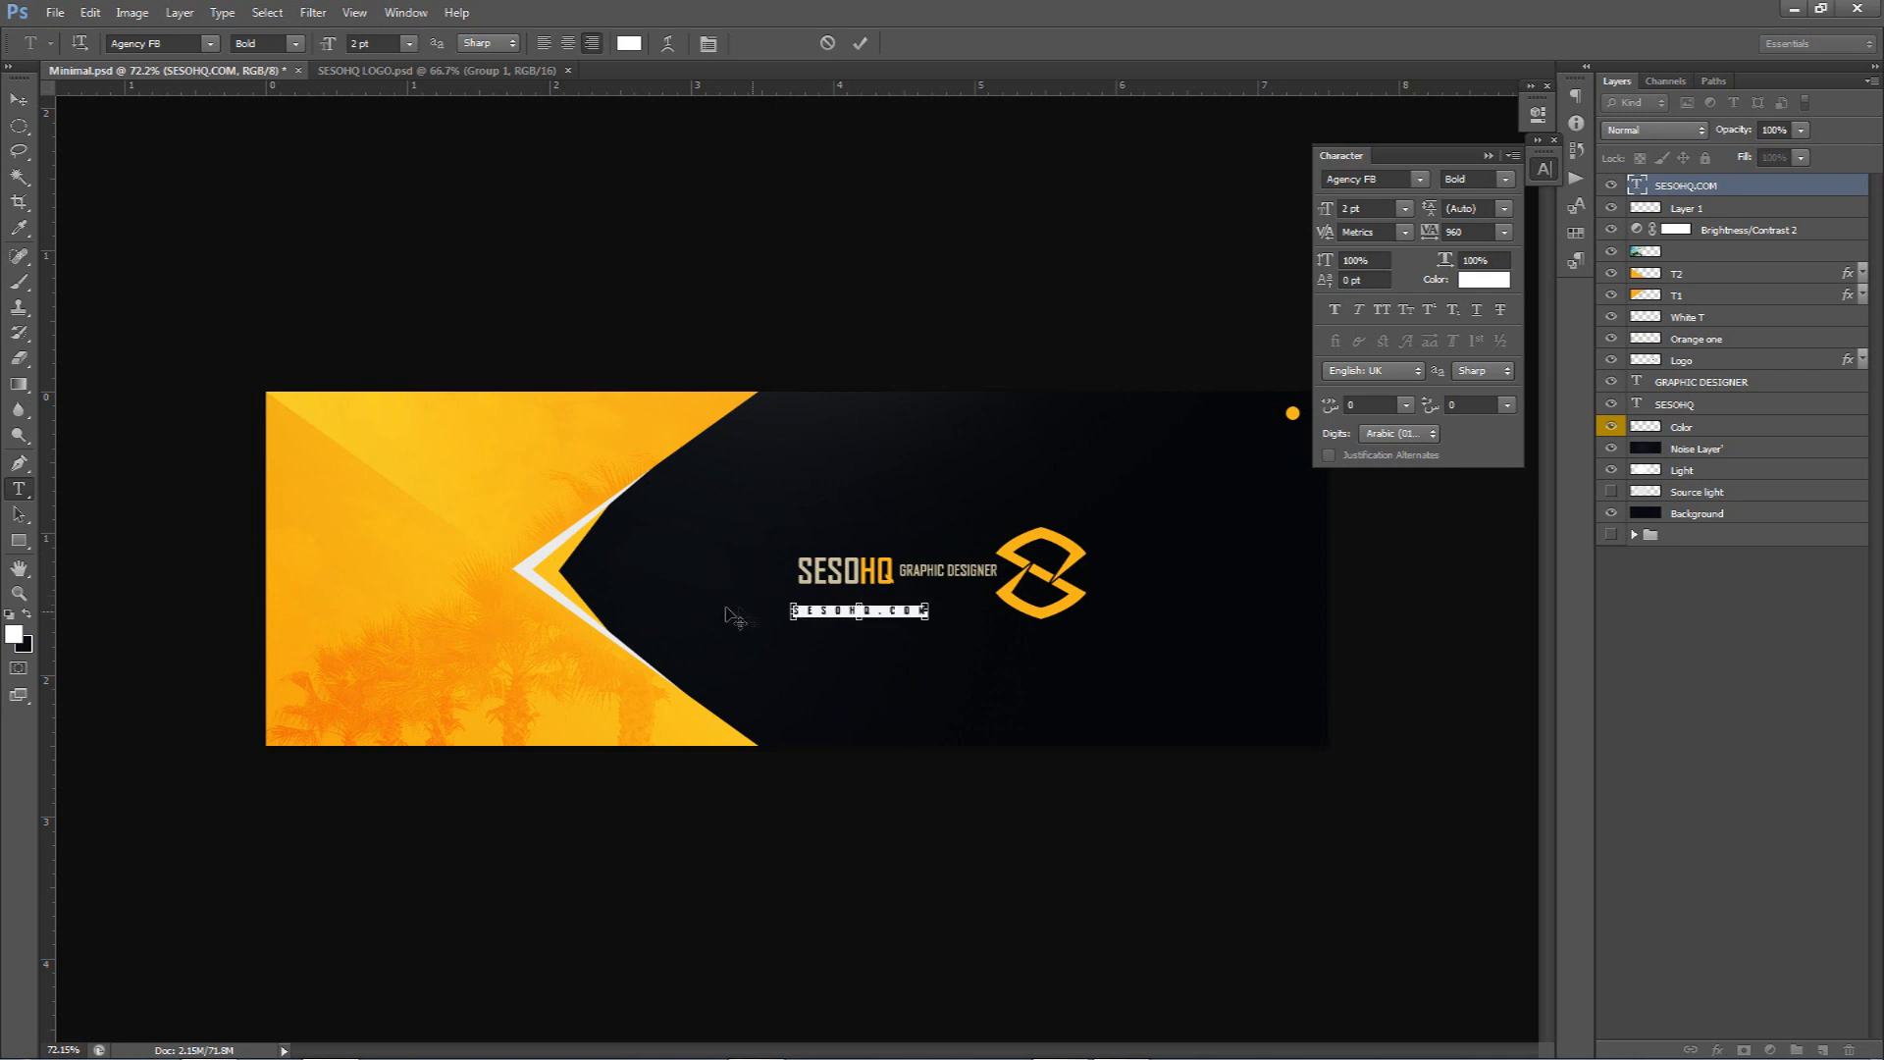
{"action": "key", "text": "ctrl+t"}
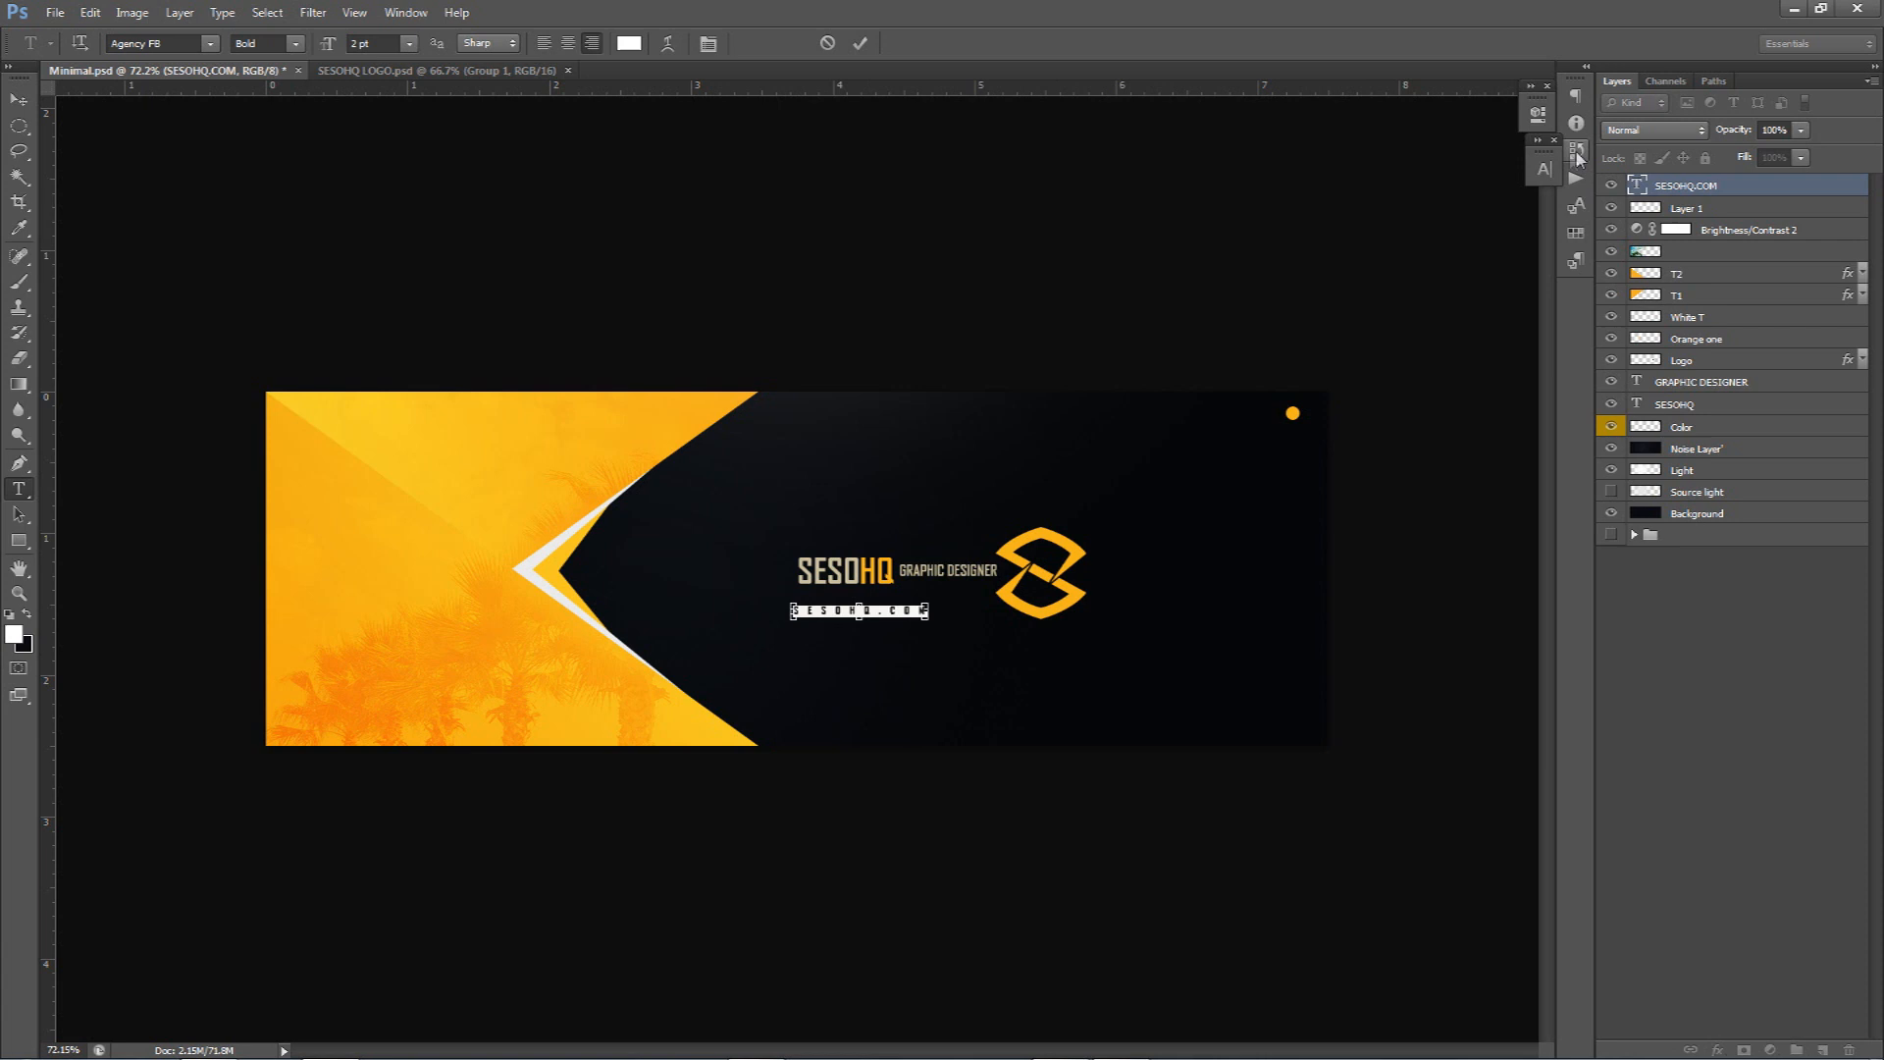
{"action": "left_click", "coordinate": [1544, 169]}
{"action": "left_click", "coordinate": [1468, 231]}
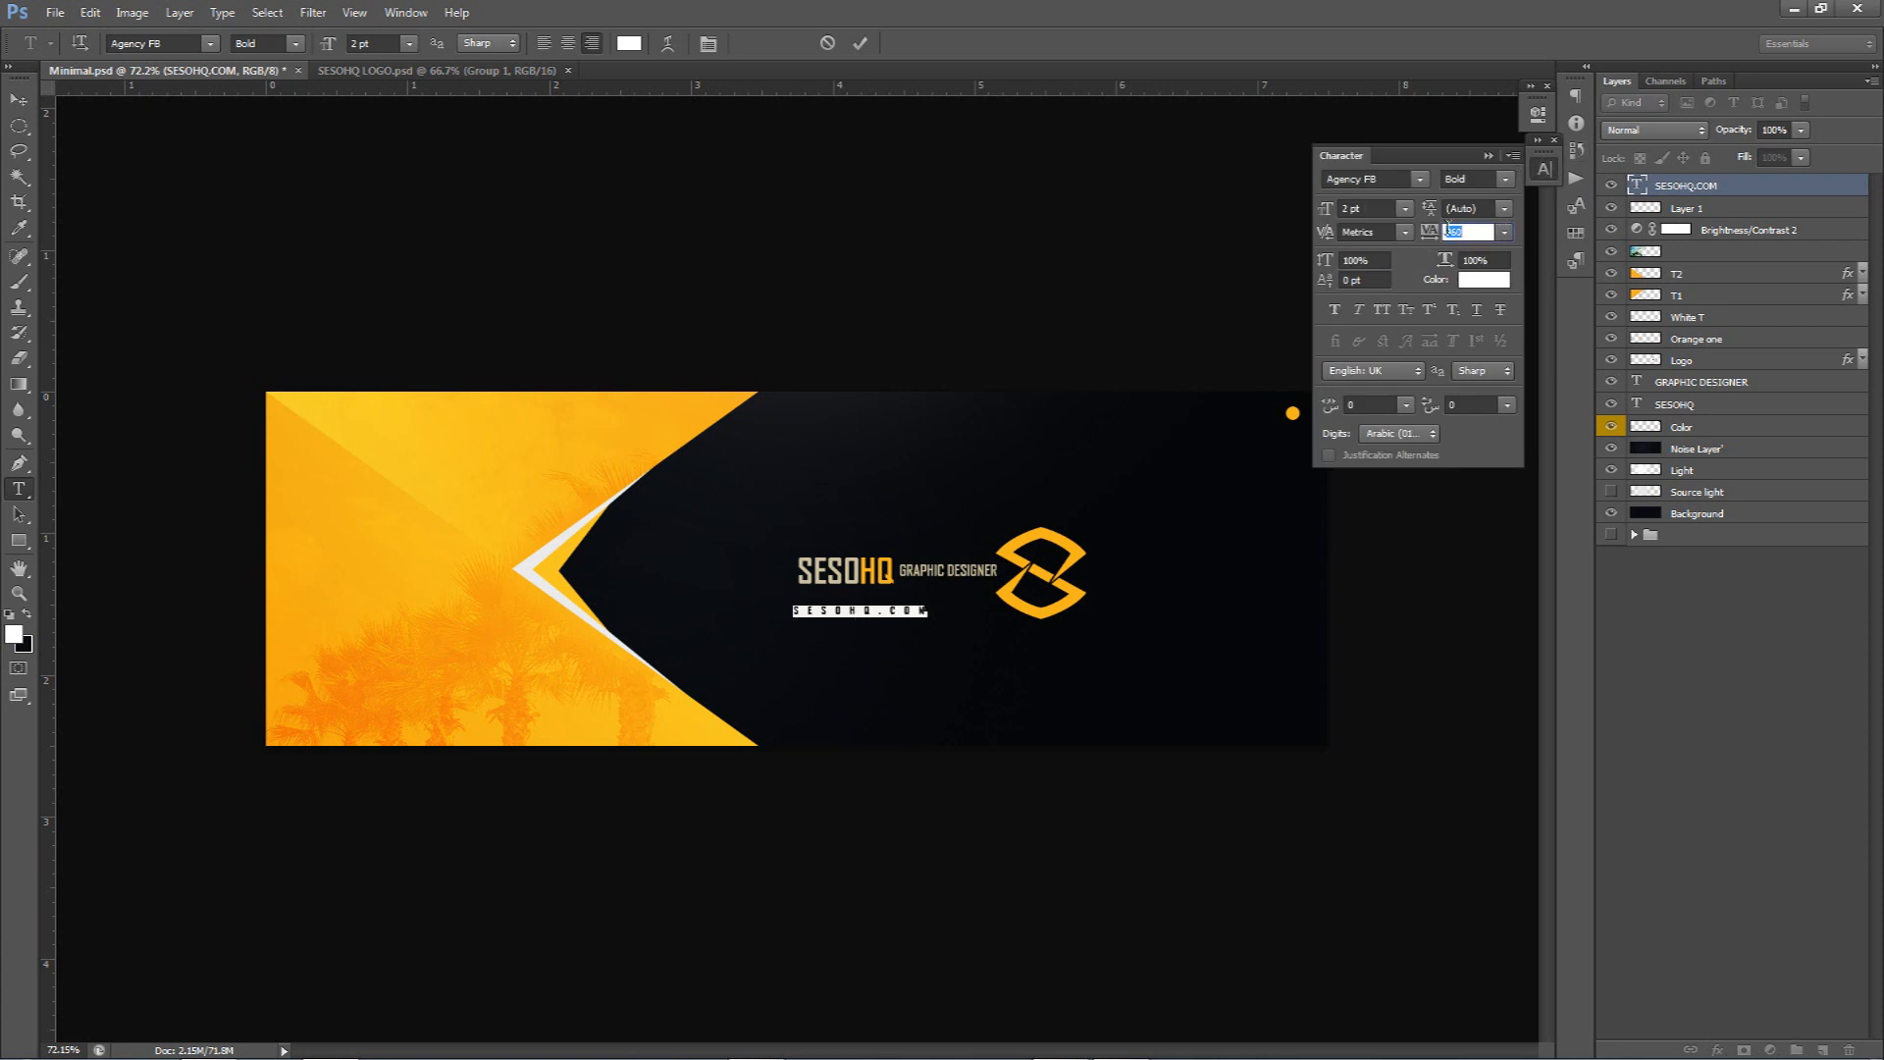
{"action": "left_click", "coordinate": [1370, 178]}
{"action": "type", "text": "Nexa Bold"}
{"action": "left_click", "coordinate": [1370, 208]}
{"action": "type", "text": "1.5"}
{"action": "key", "text": "Return"}
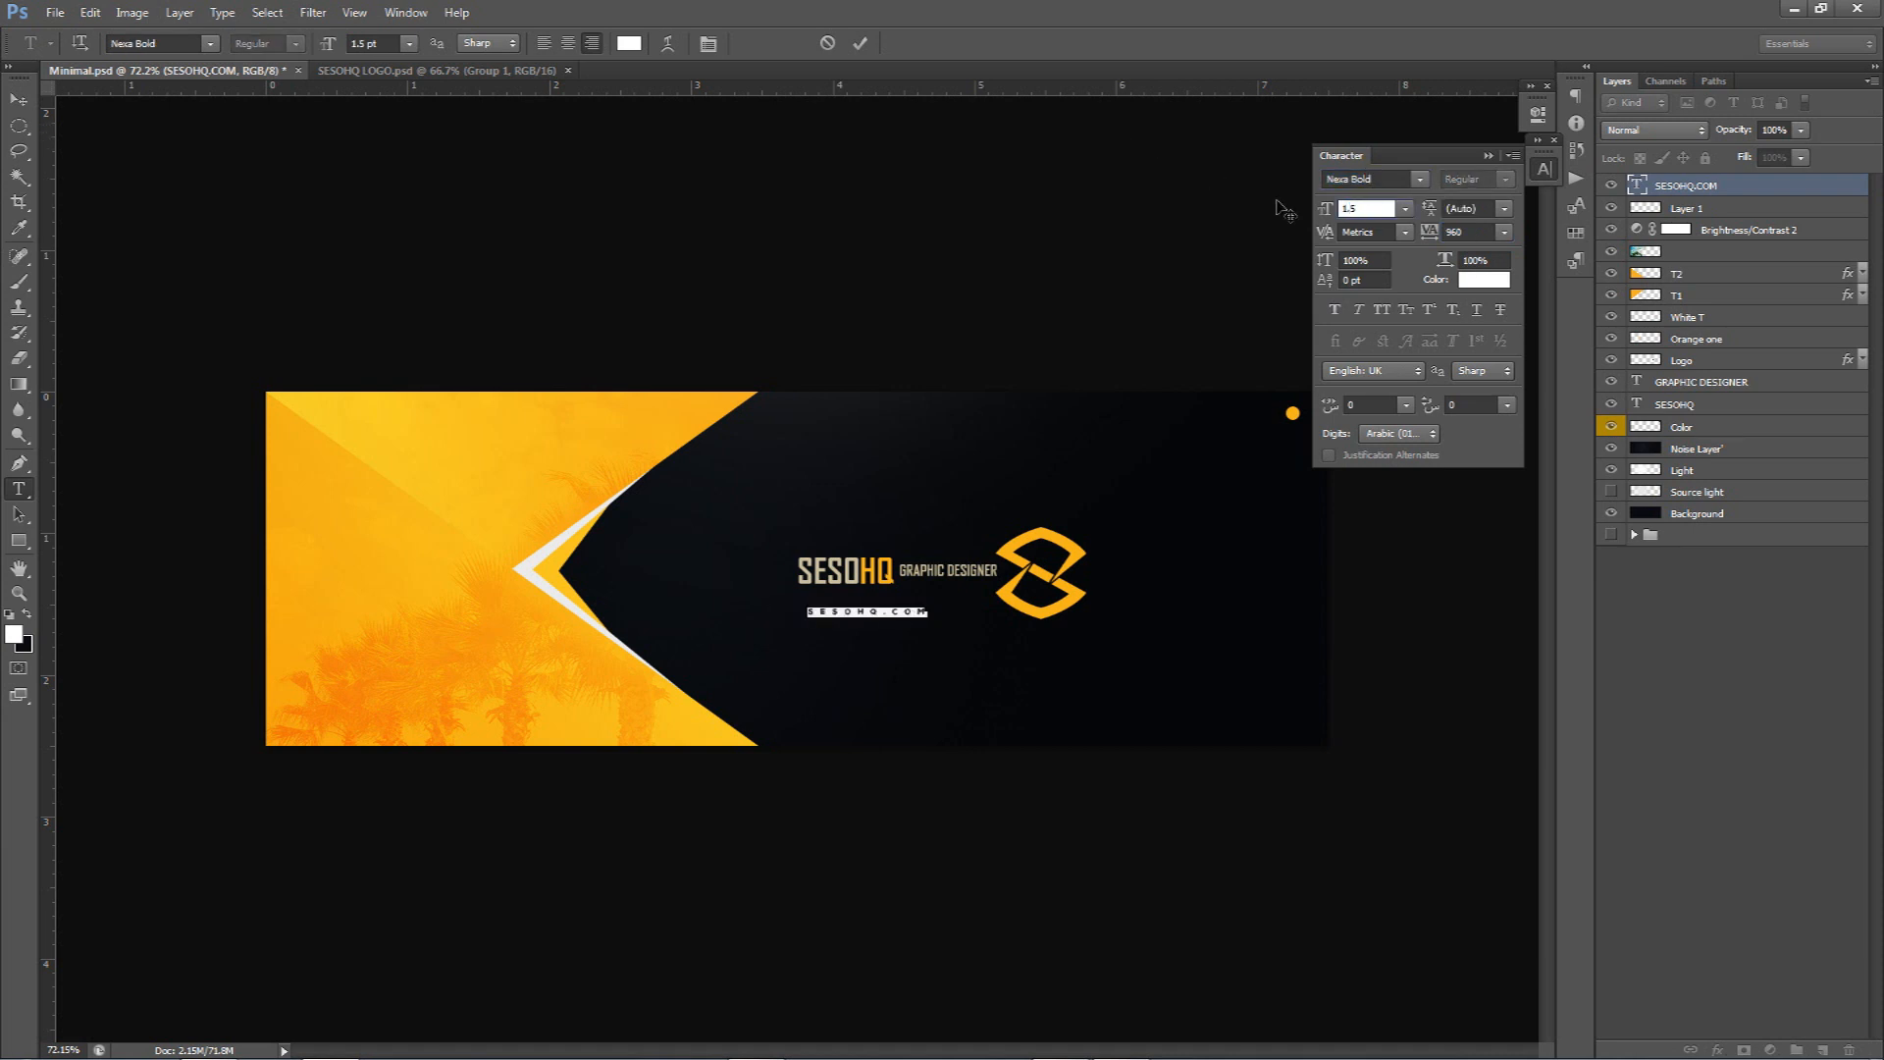
{"action": "left_click", "coordinate": [860, 43]}
Move the SESOHQ.COM text up and right so it sits just beneath the GRAPHIC DESIGNER line, next to the logo
{"action": "key", "text": "v"}
{"action": "left_click_drag", "start_coordinate": [1001, 513], "coordinate": [1044, 489]}
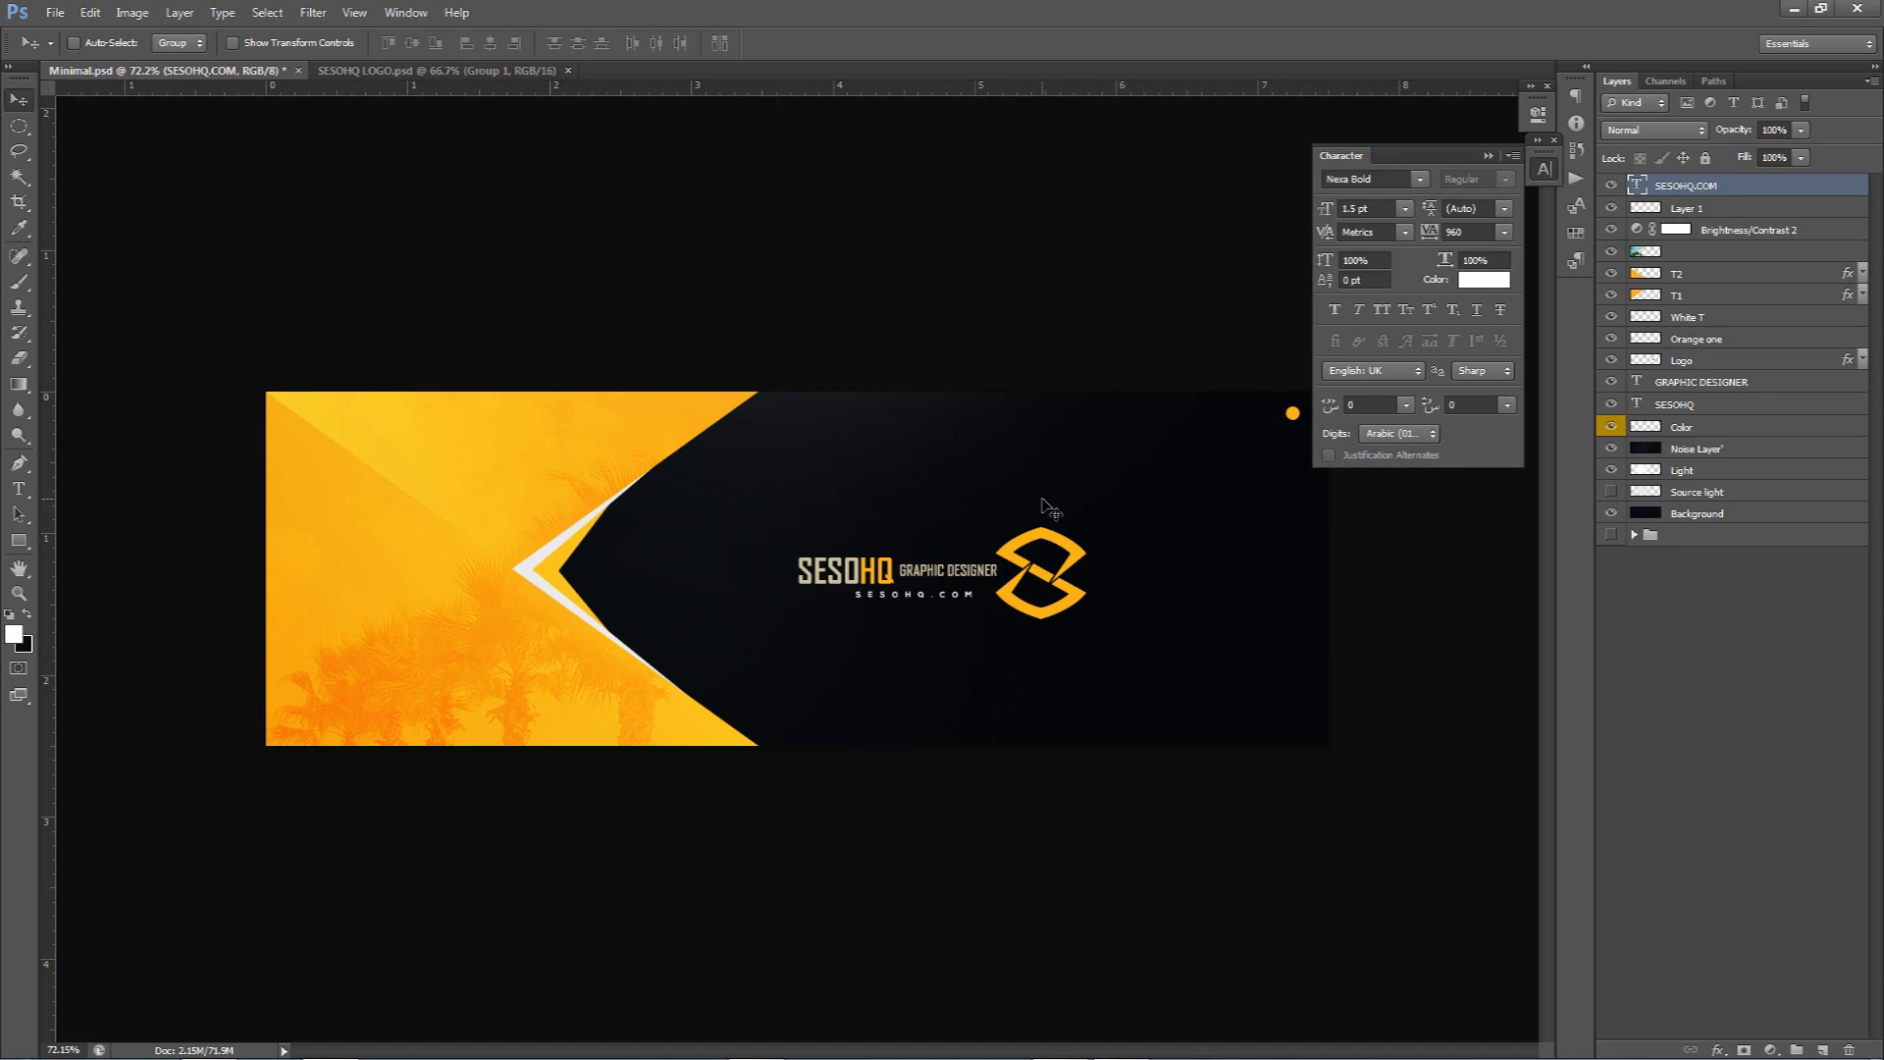
{"action": "left_click", "coordinate": [1126, 452]}
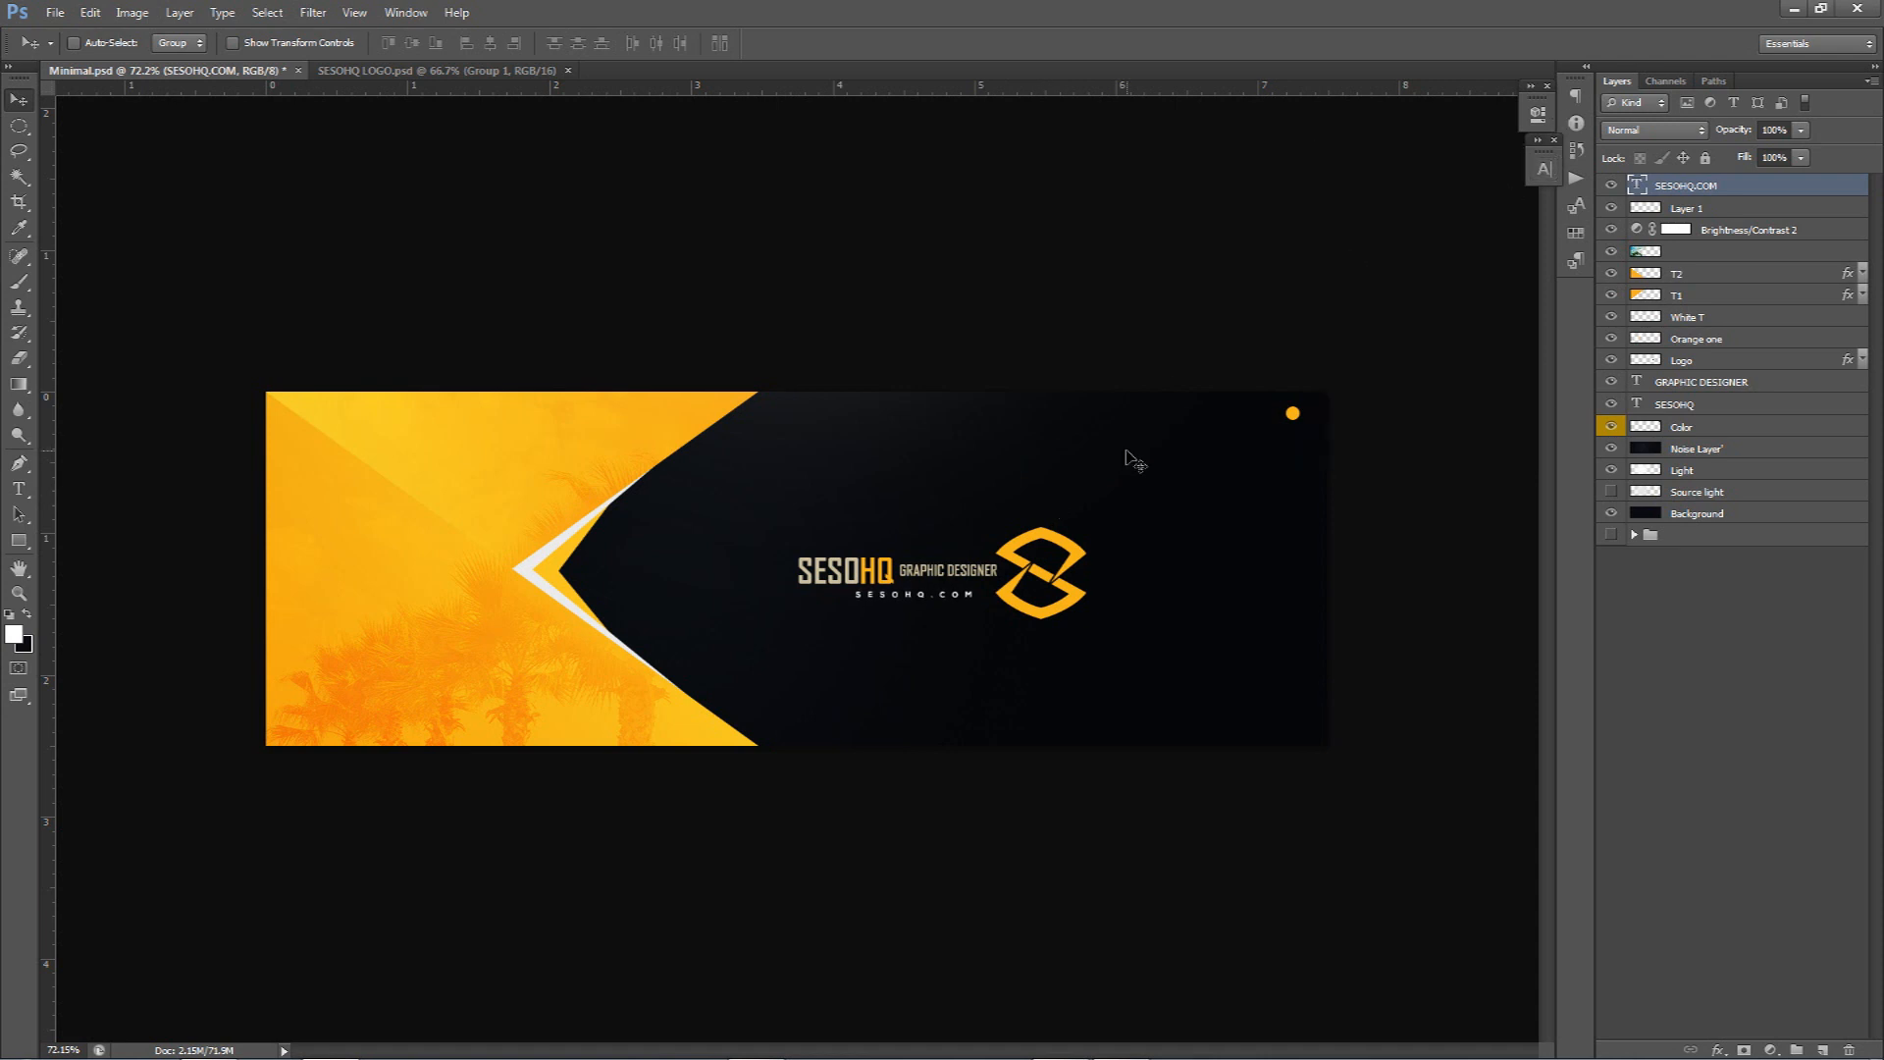